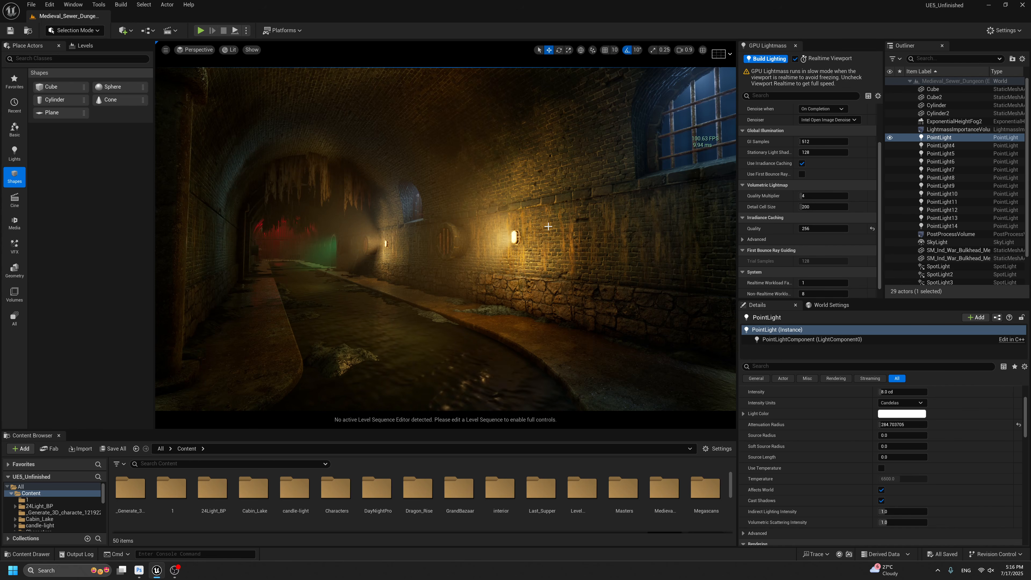
right_drag(574, 242, 562, 243)
right_click(569, 246)
click(311, 136)
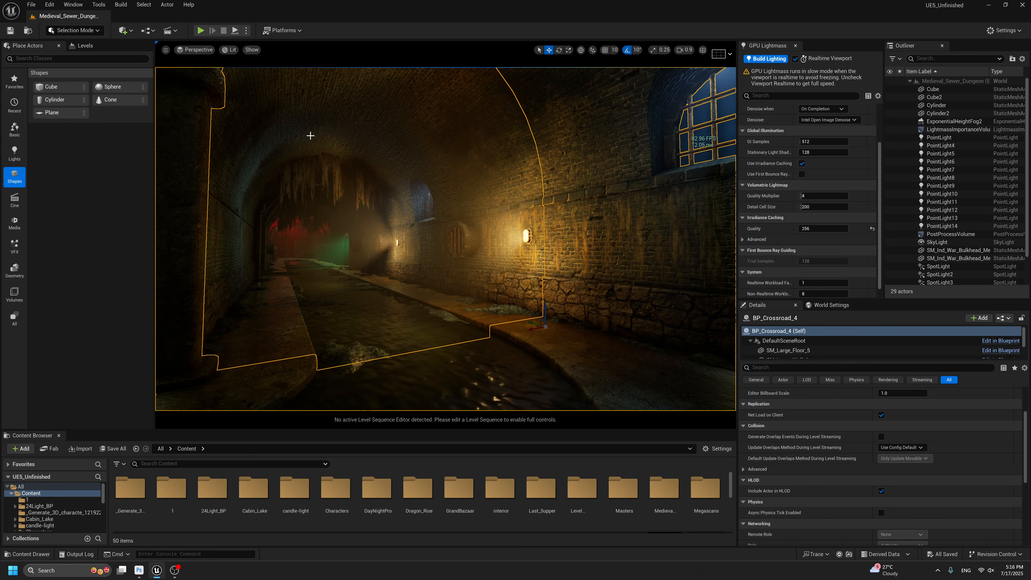
key(g)
key(g)
mouse_move(603, 199)
right_down()
mouse_move(568, 204)
mouse_move(603, 201)
right_up()
Inspect the sewer tunnel in the Light Complexity view mode.
click(230, 50)
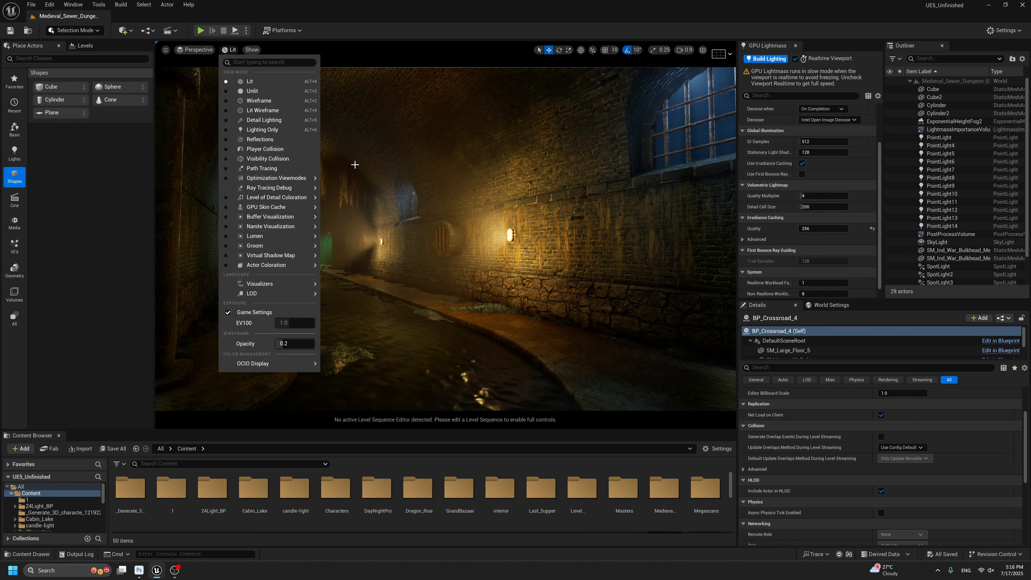
mouse_move(285, 178)
click(359, 205)
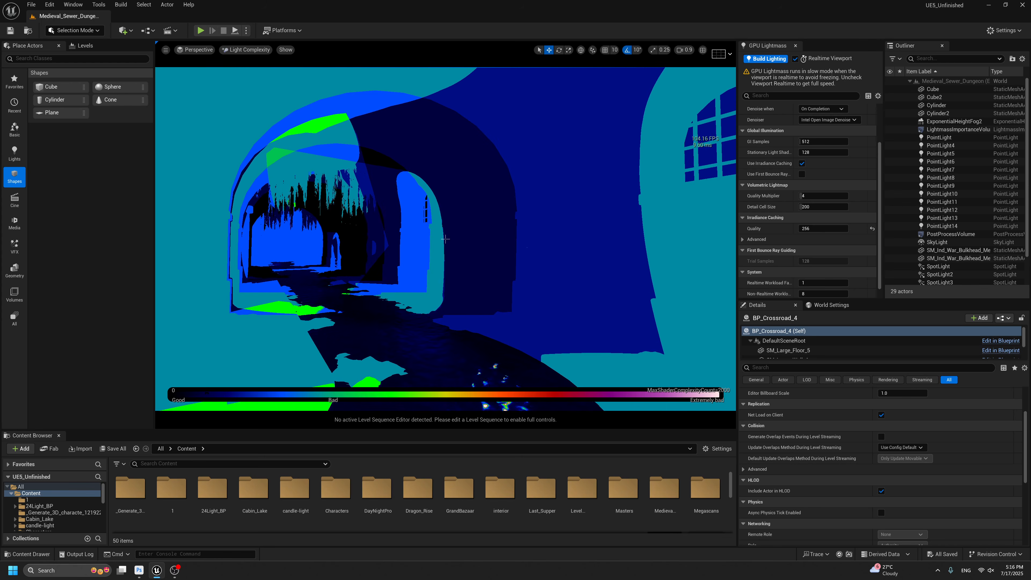
right_drag(359, 206, 375, 217)
key(g)
key(g)
Return the viewport to the Lit view mode and look over the tunnel's lighting.
click(245, 53)
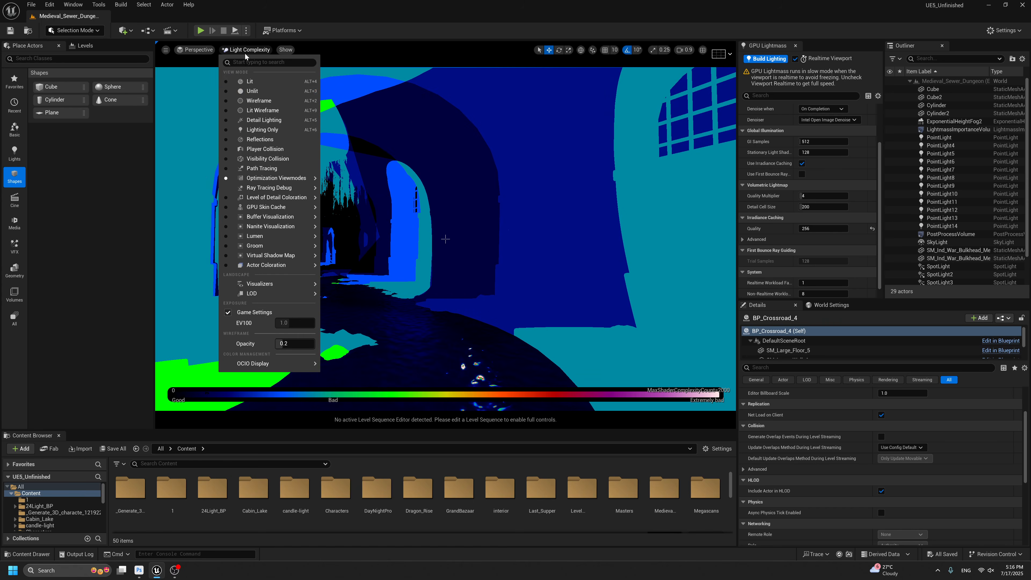
click(249, 81)
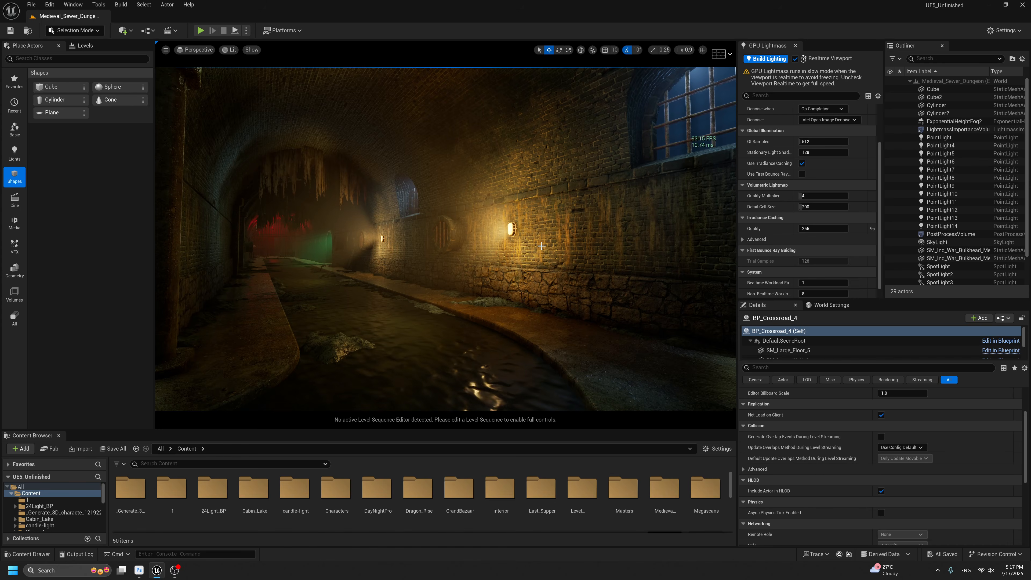
key(g)
key(g)
right_drag(450, 253, 402, 252)
Hide the Baked sublevel in the viewport and enlarge the content browser.
click(82, 45)
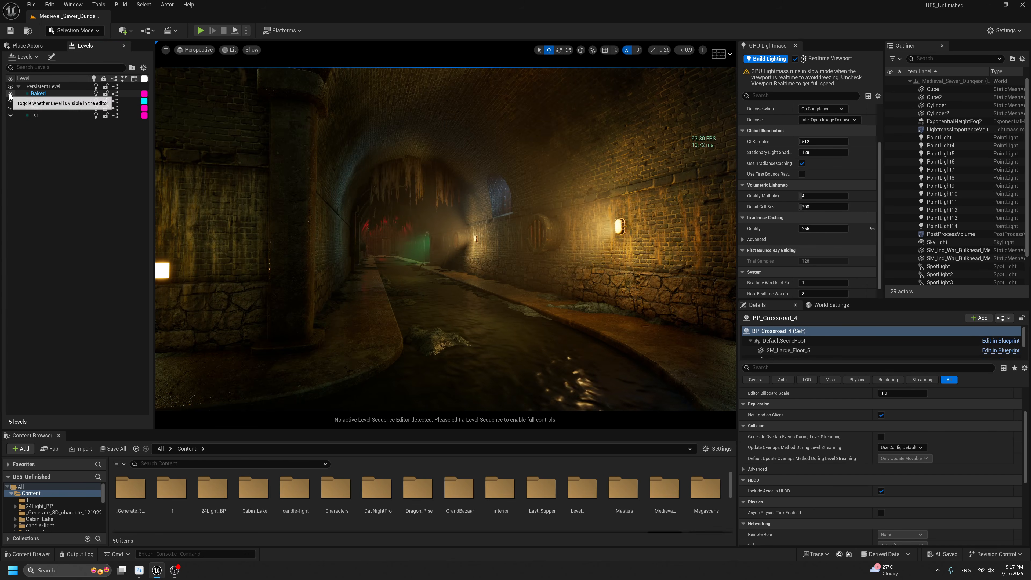
click(9, 95)
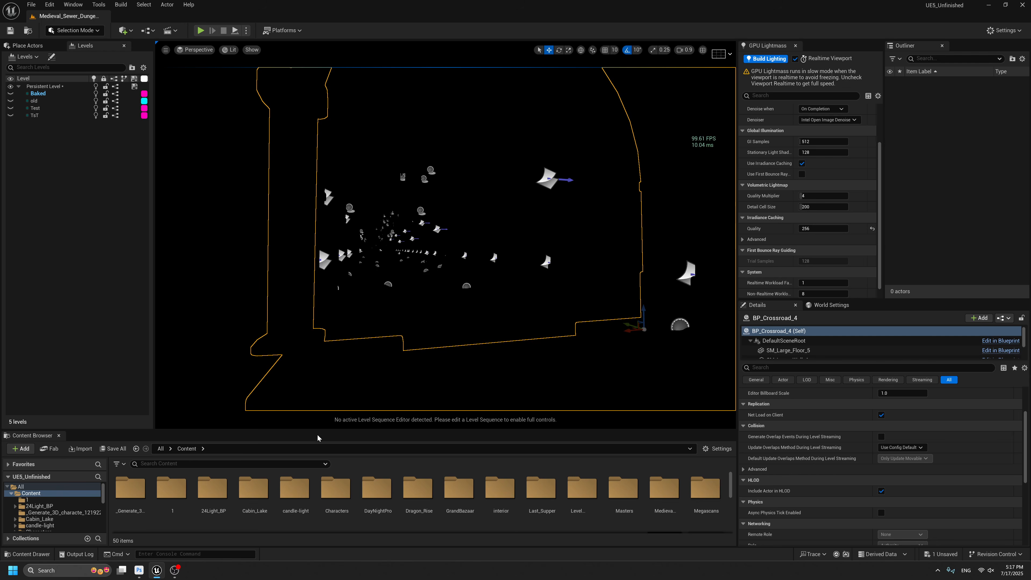
drag(317, 434, 318, 398)
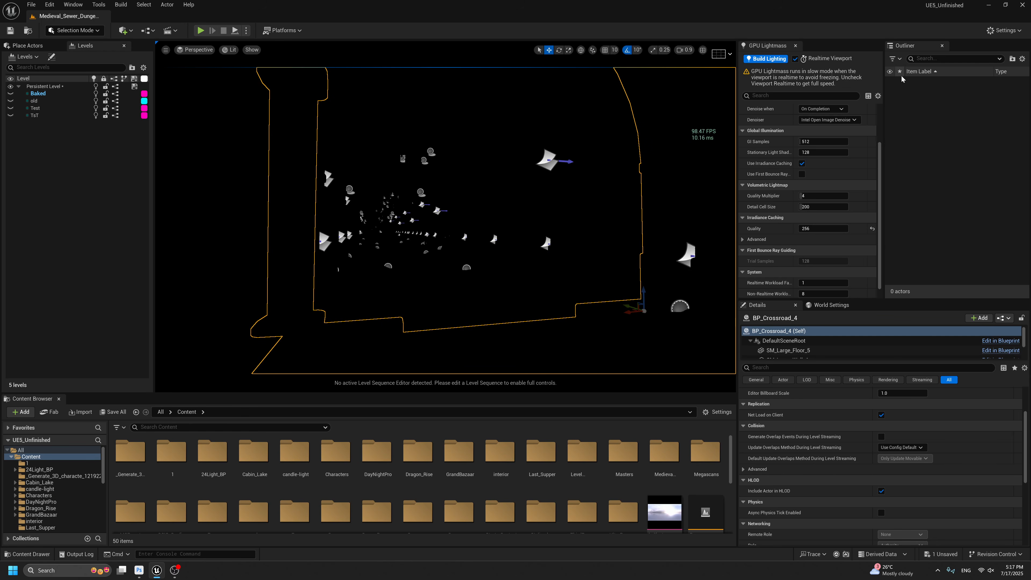
Bring up the World Settings and examine the Lightmass settings, the lightmap list and the precomputed lighting options.
scroll(823, 384, down, 4)
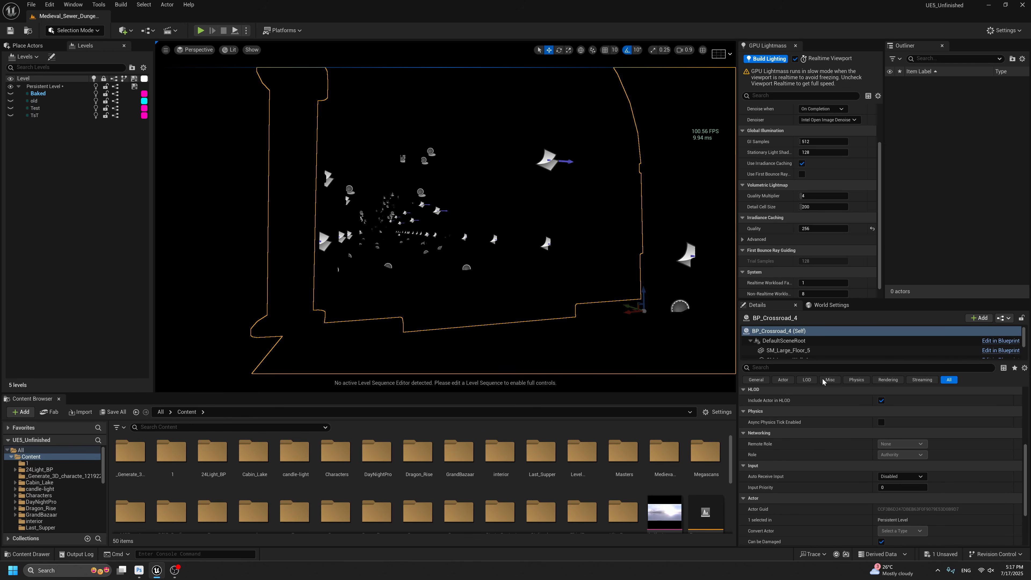
click(73, 4)
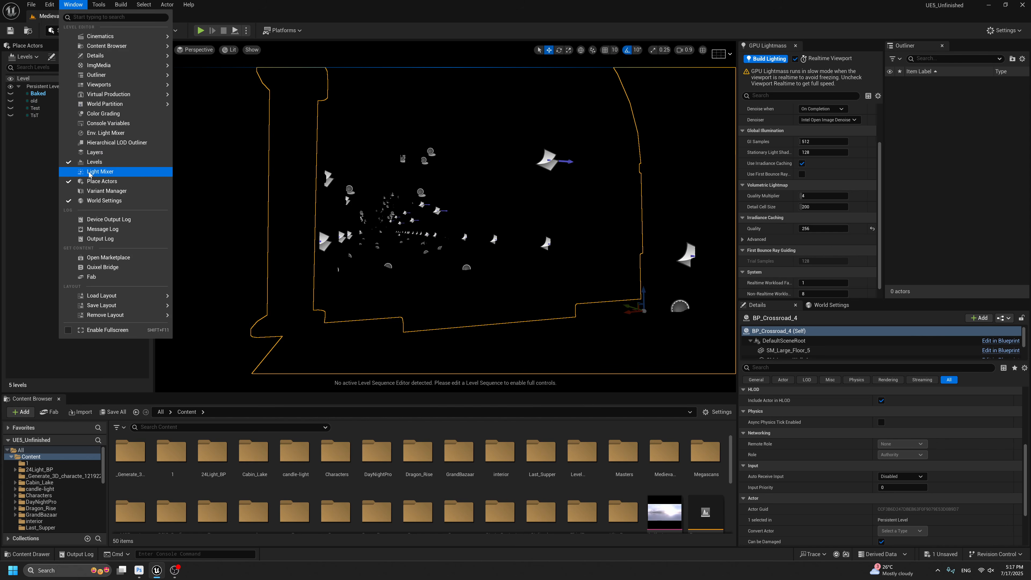
click(100, 201)
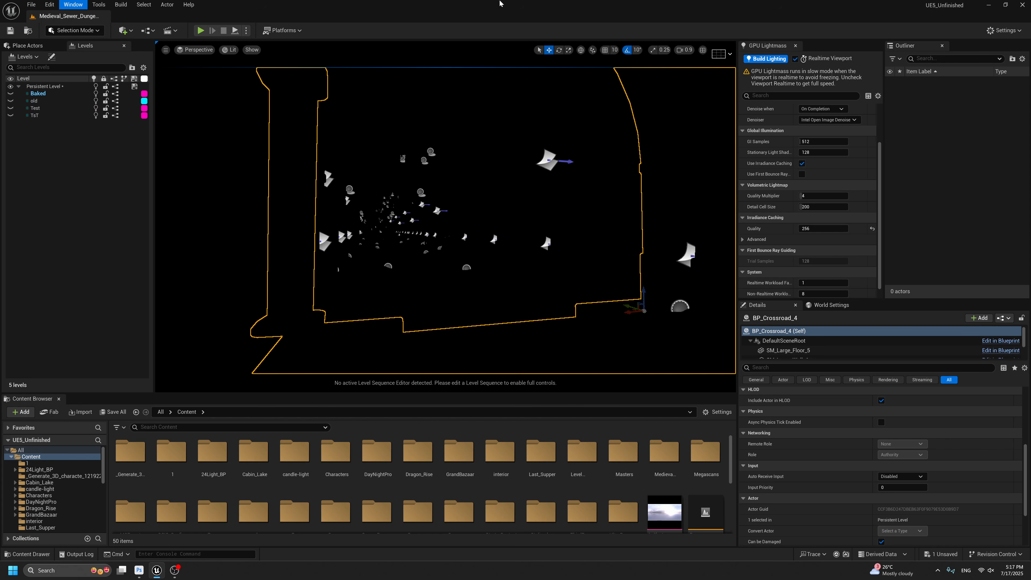
click(830, 306)
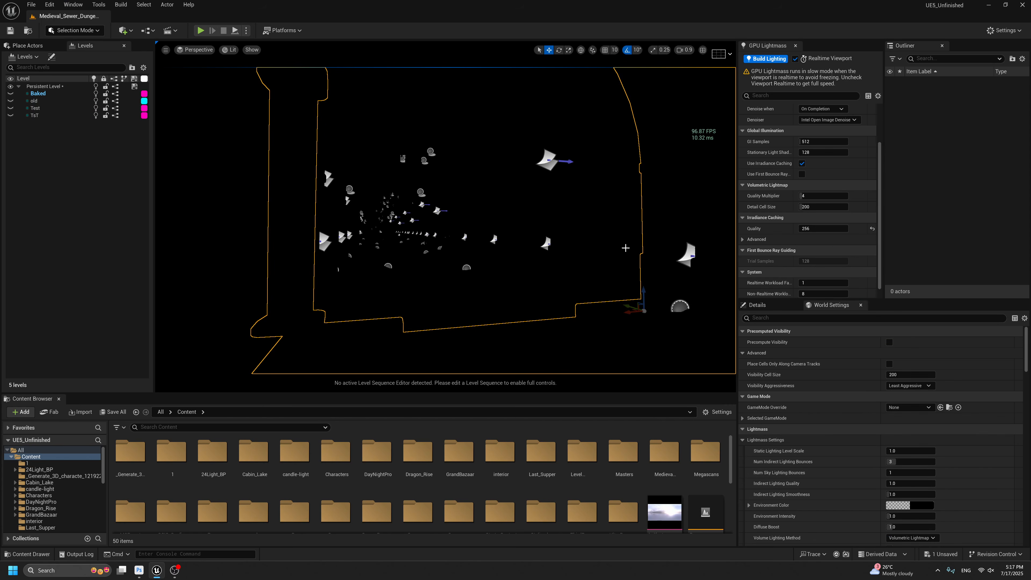
scroll(919, 469, down, 10)
scroll(852, 431, down, 2)
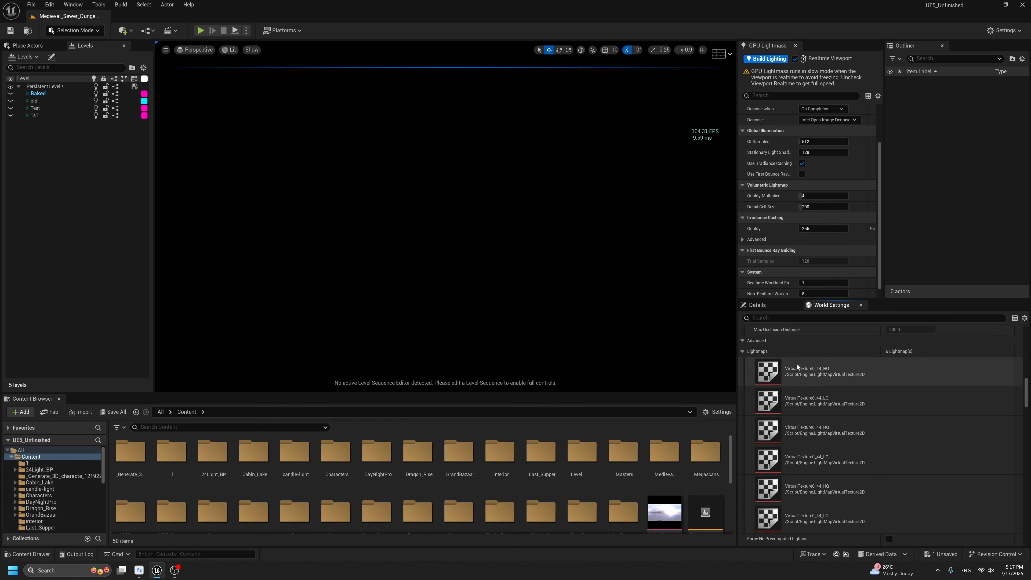
scroll(771, 367, down, 2)
scroll(809, 419, up, 4)
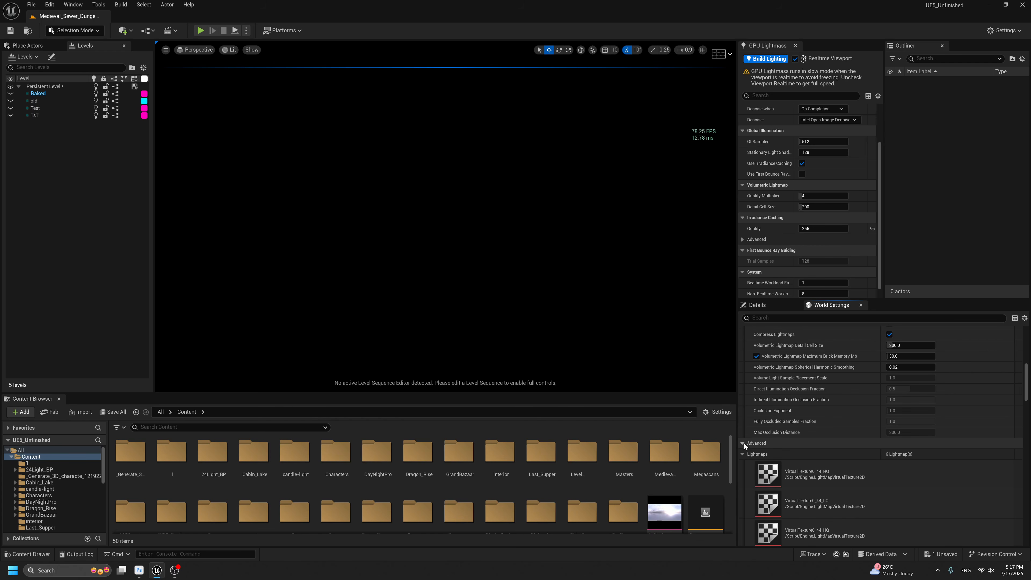
scroll(764, 431, down, 4)
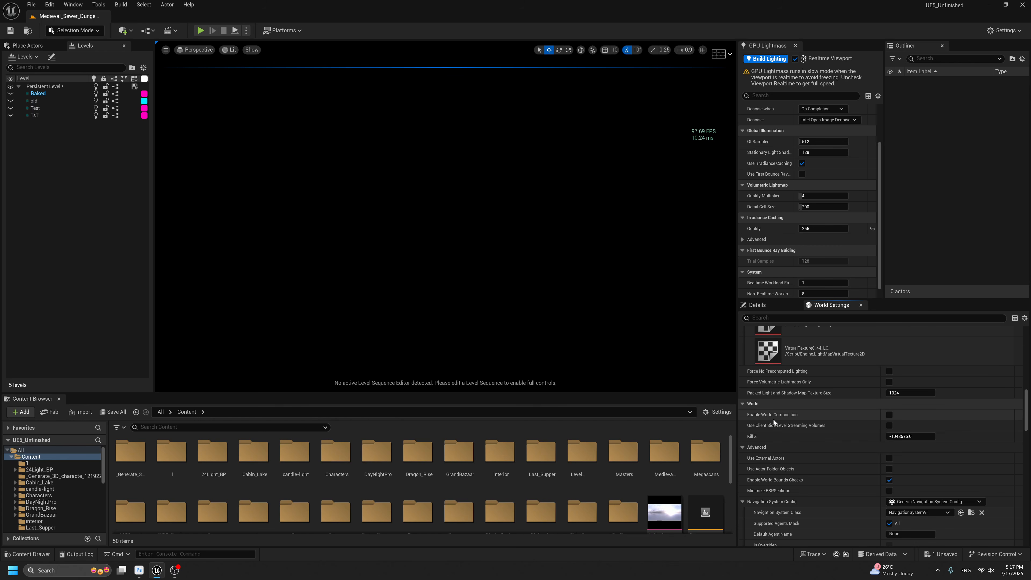
scroll(803, 381, up, 4)
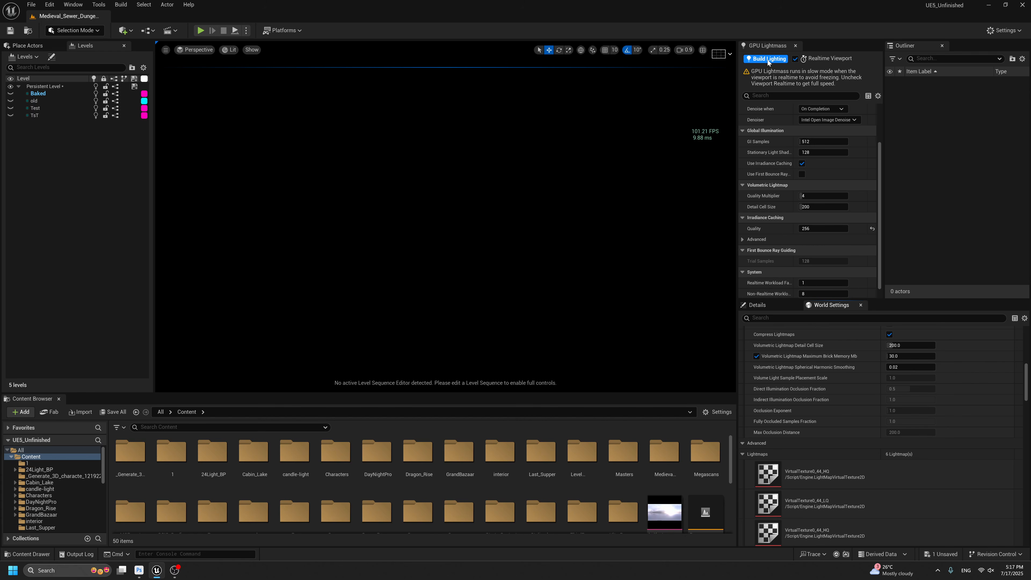
Search the project's plugins for "gpu li" and check whether the GPU Lightmass plugin is enabled.
click(1005, 30)
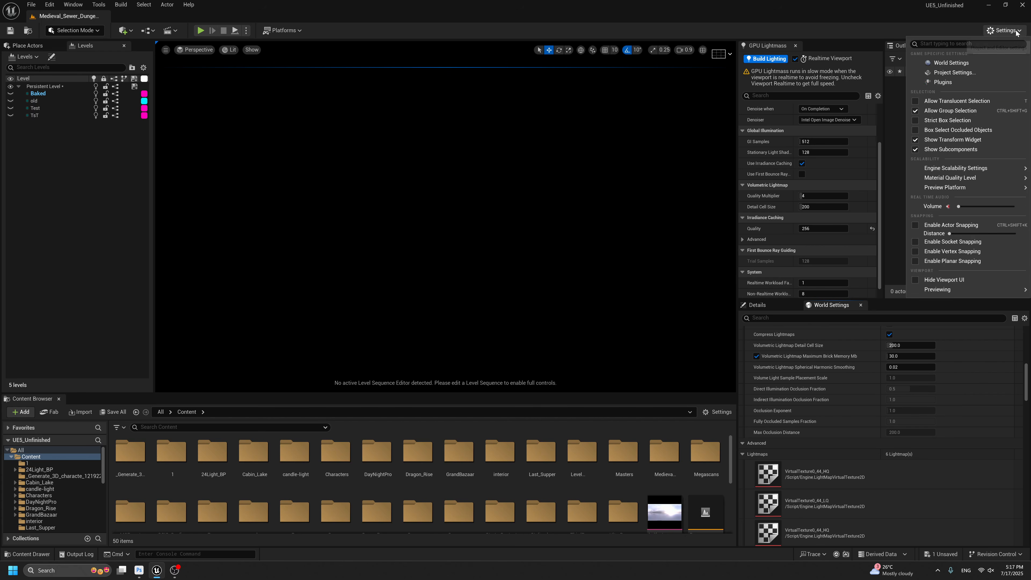
click(942, 83)
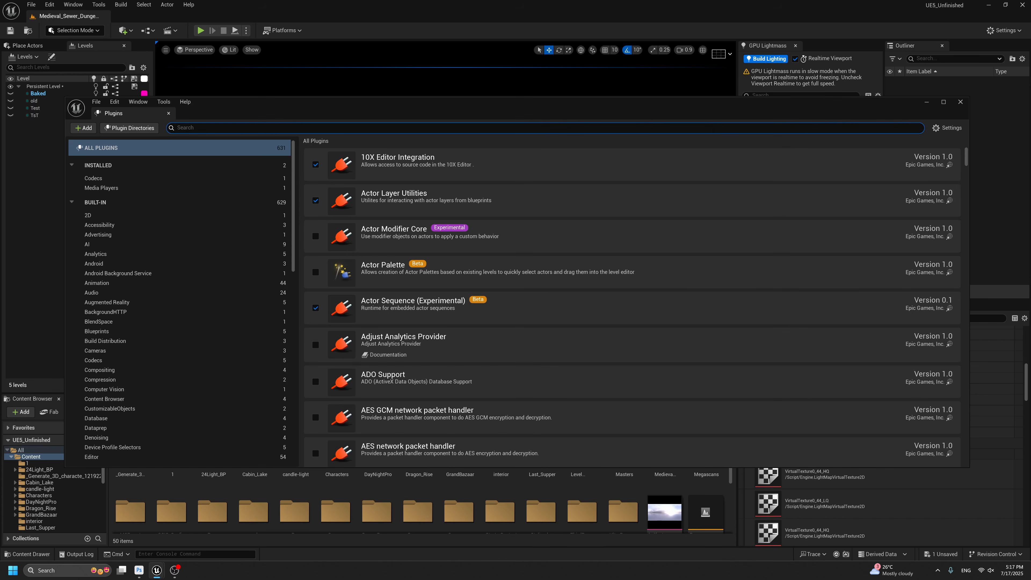
text(gpu li)
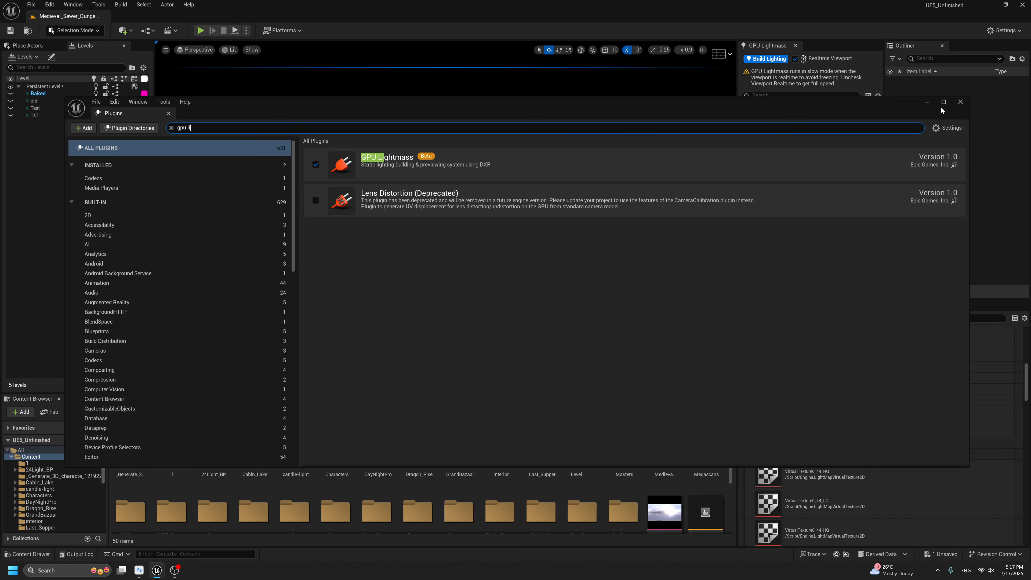
click(966, 102)
Search the project settings for "support ray" and check the Support Hardware Ray Tracing option.
click(1002, 32)
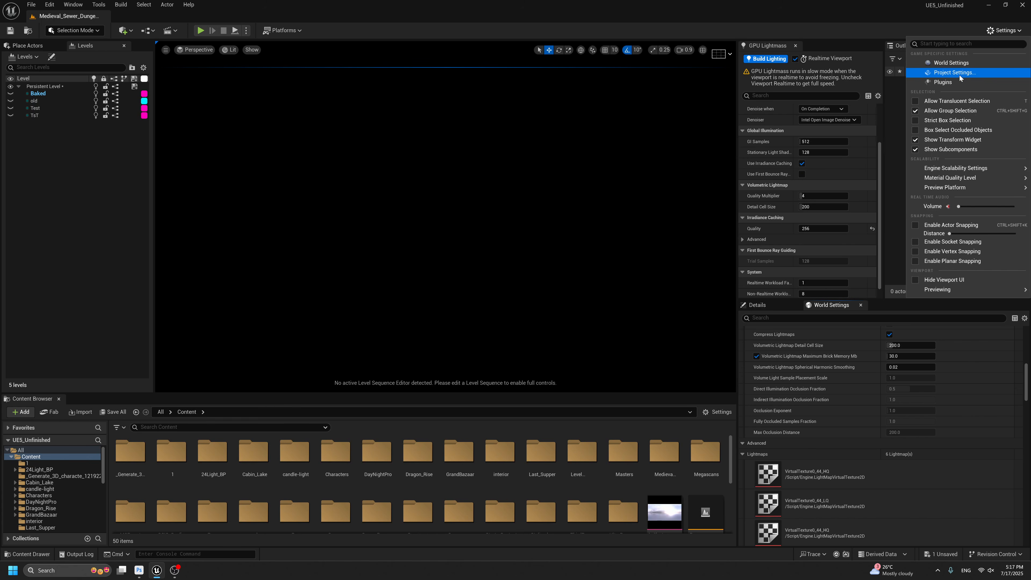
click(962, 78)
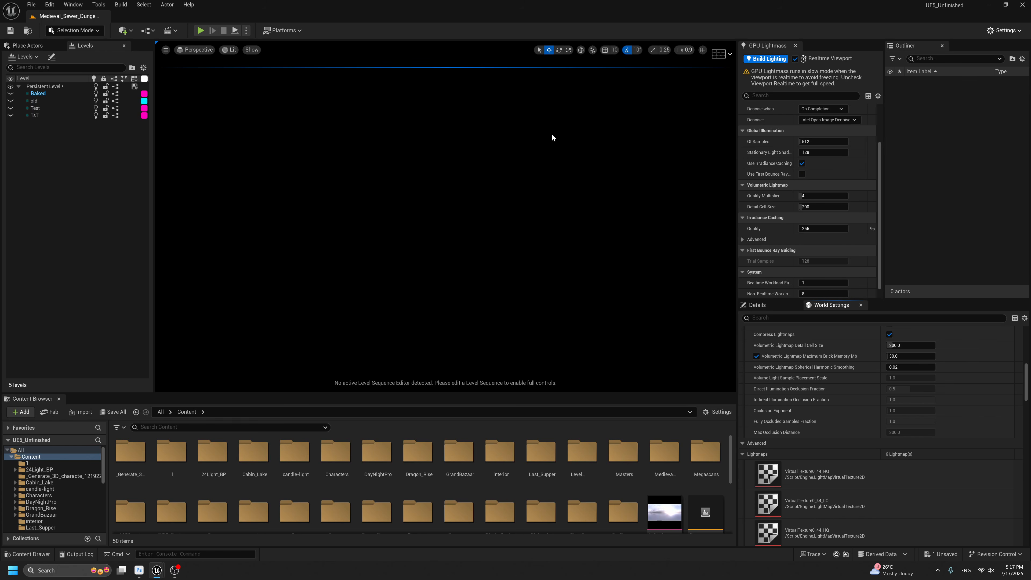
text(supp)
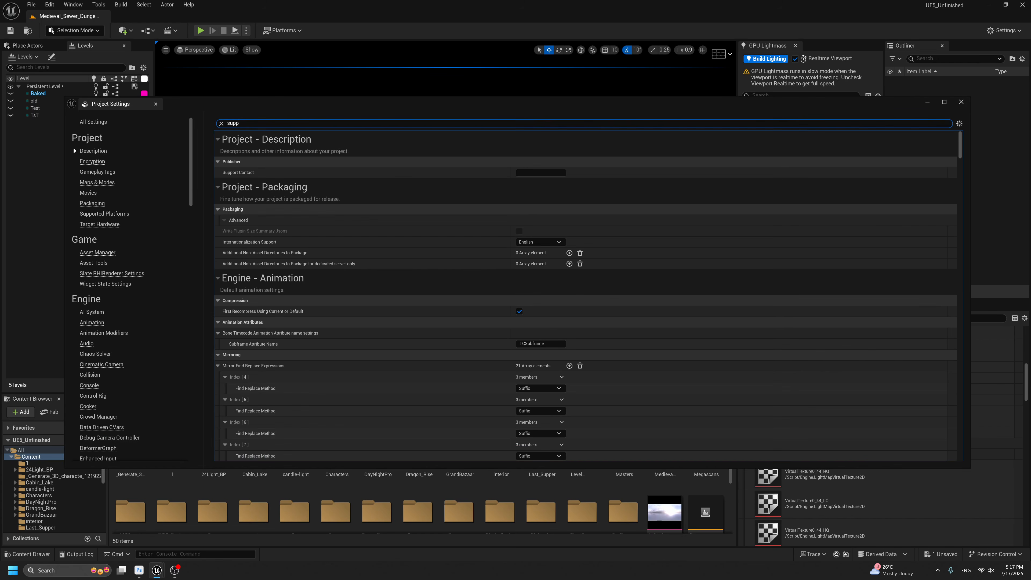
text(ort ra)
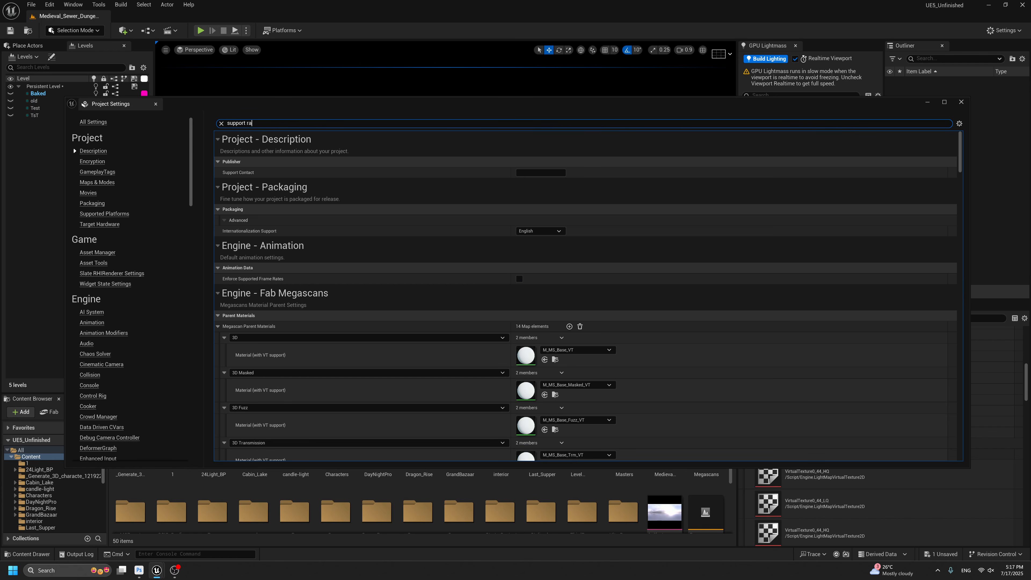
text(y)
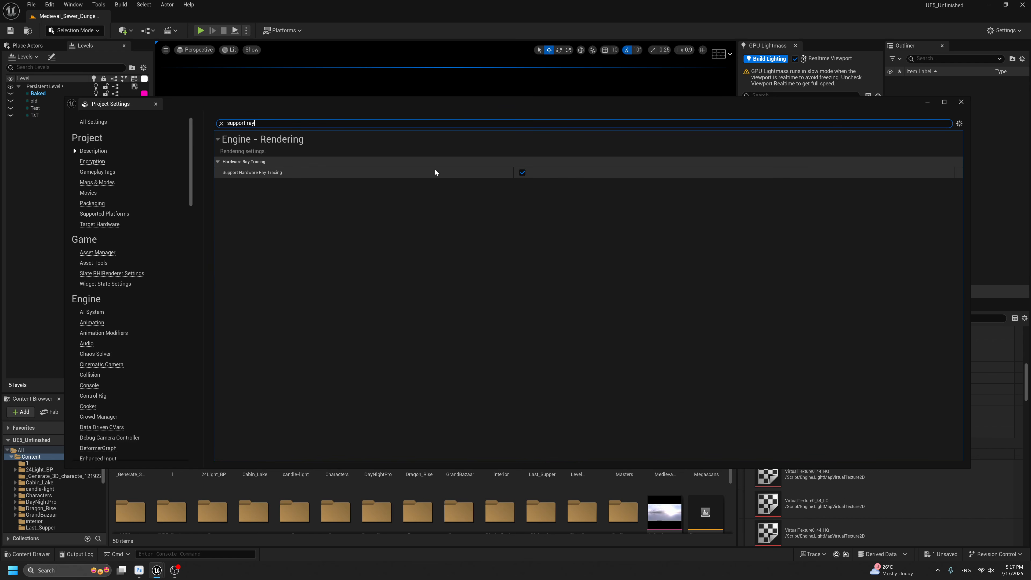
click(961, 102)
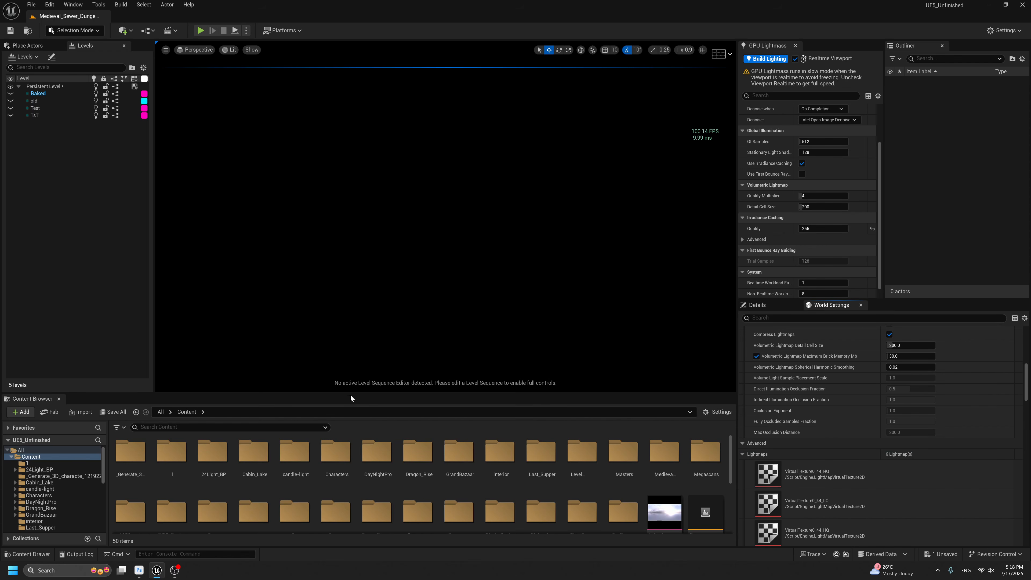
Enlarge the content browser and open the Maps folder inside Medieval_Sewer_Dungeon.
drag(352, 393, 352, 346)
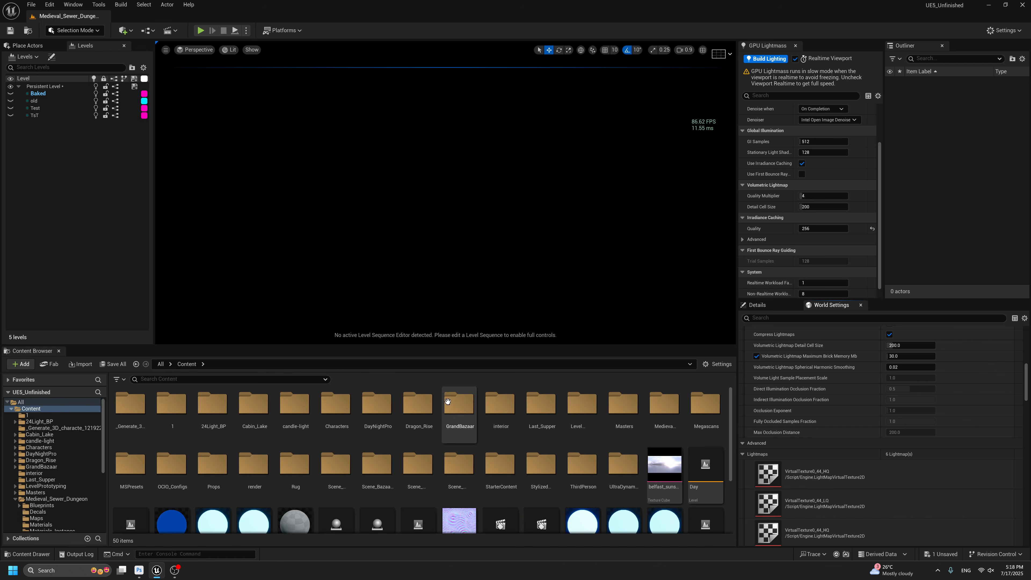
click(665, 401)
double_click(665, 401)
double_click(207, 406)
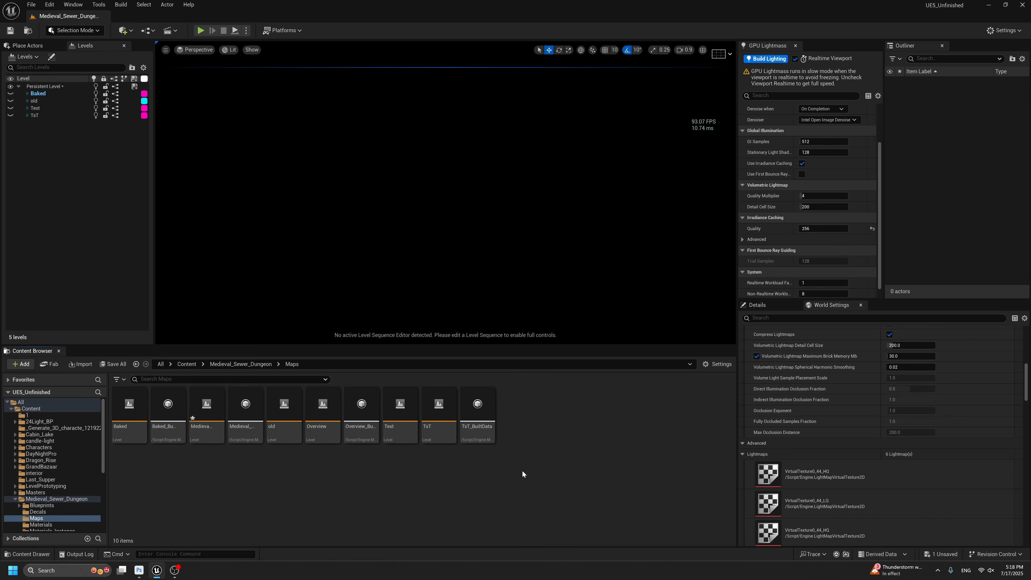
Create a new level named Baked_Light in the Maps folder and add it as a sublevel of the Persistent Level.
right_click(545, 474)
click(578, 227)
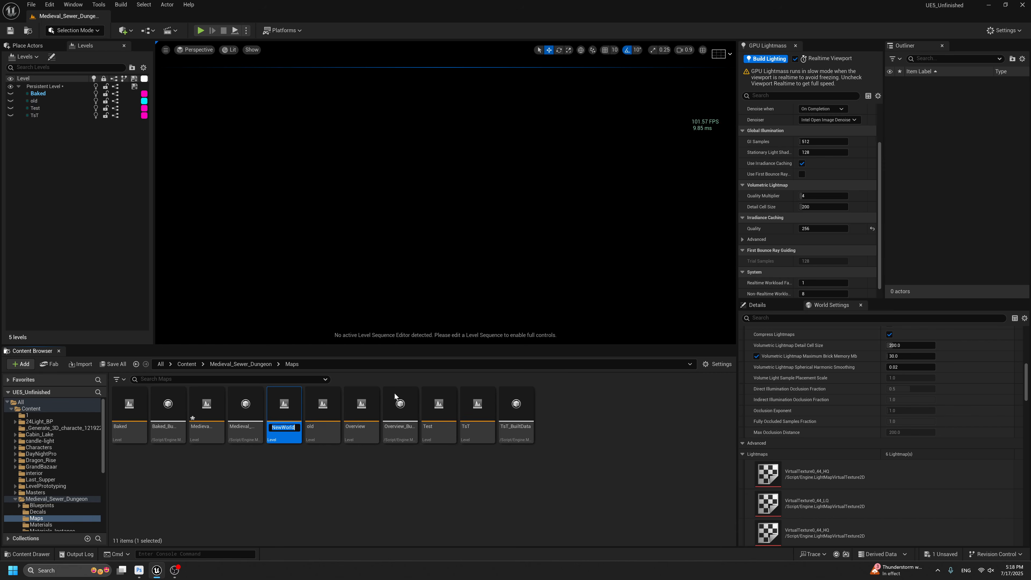
text(Bake)
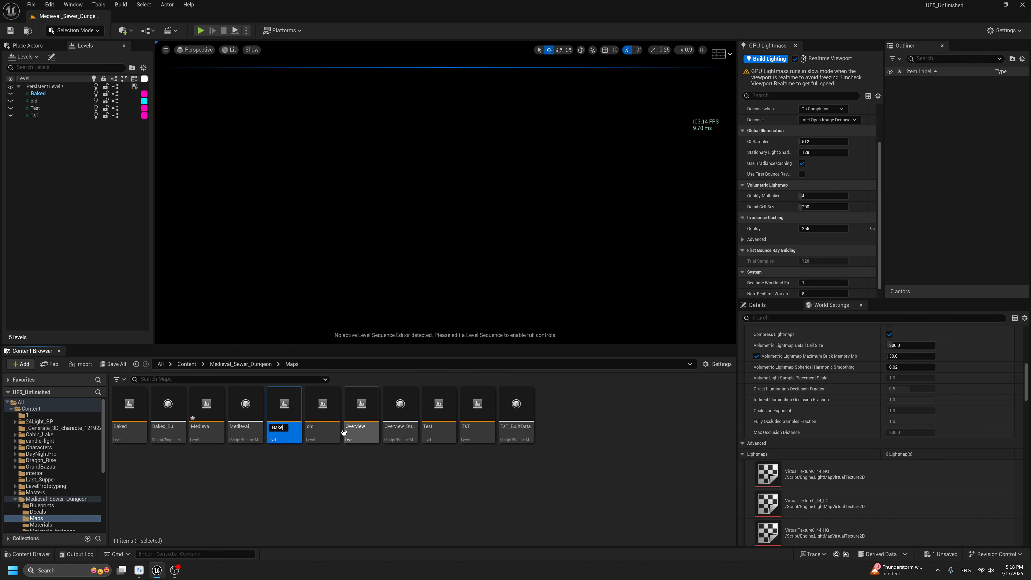
text(d_Light)
key(Return)
drag(201, 413, 65, 165)
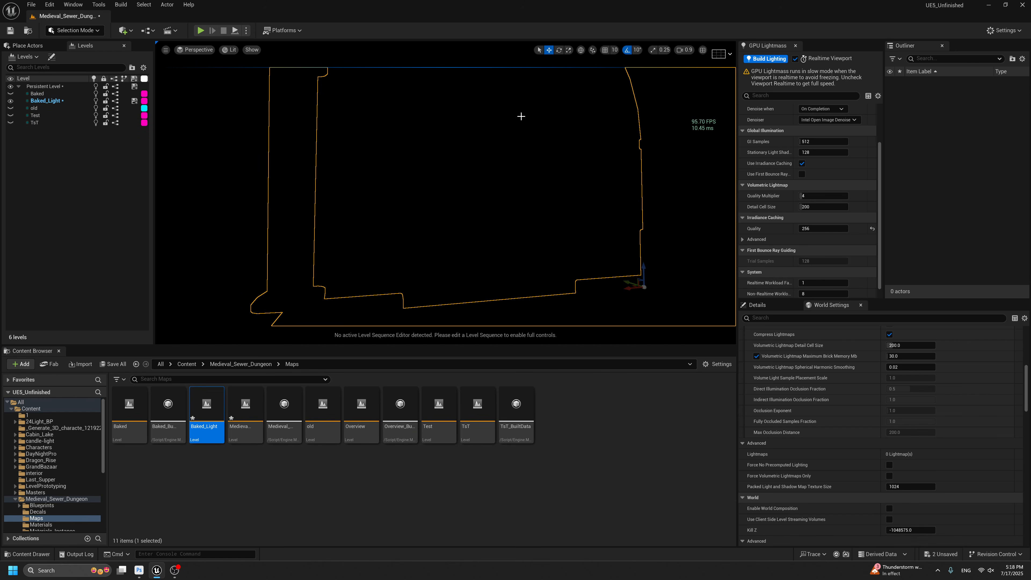
Find the Post Process Volume among the placeable actors and place one in the Baked_Light level.
click(27, 45)
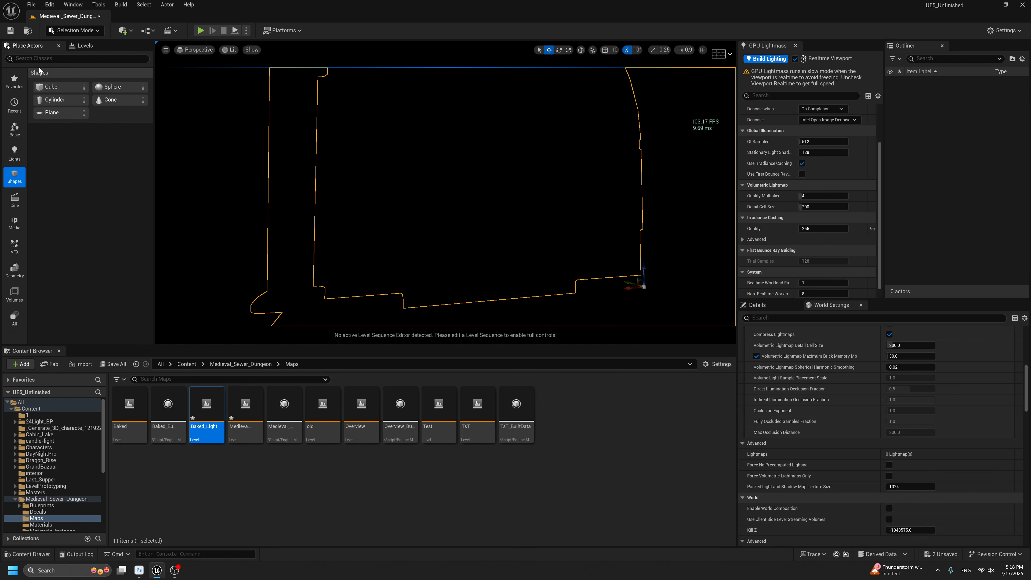
text(pos)
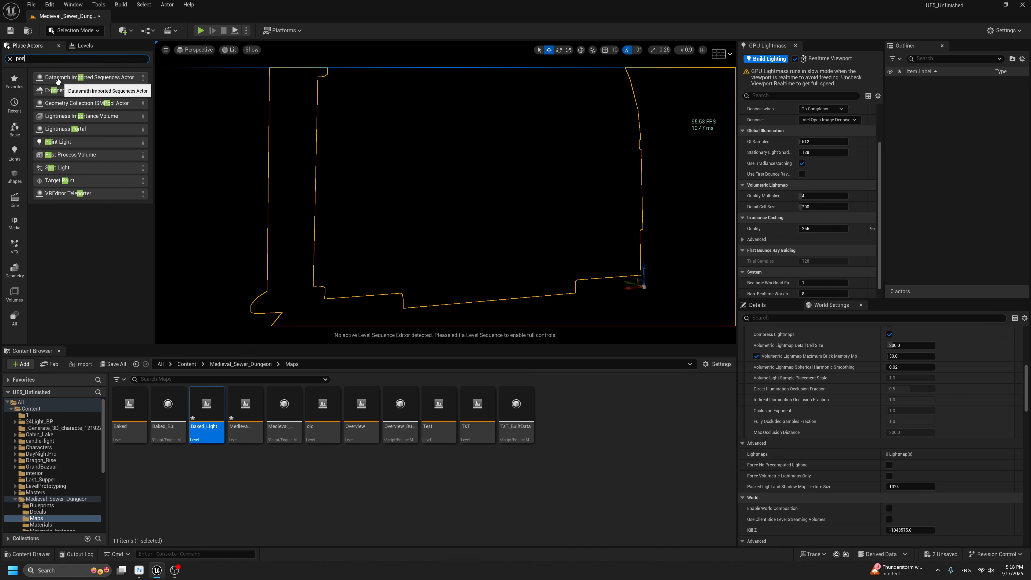
drag(458, 287, 492, 256)
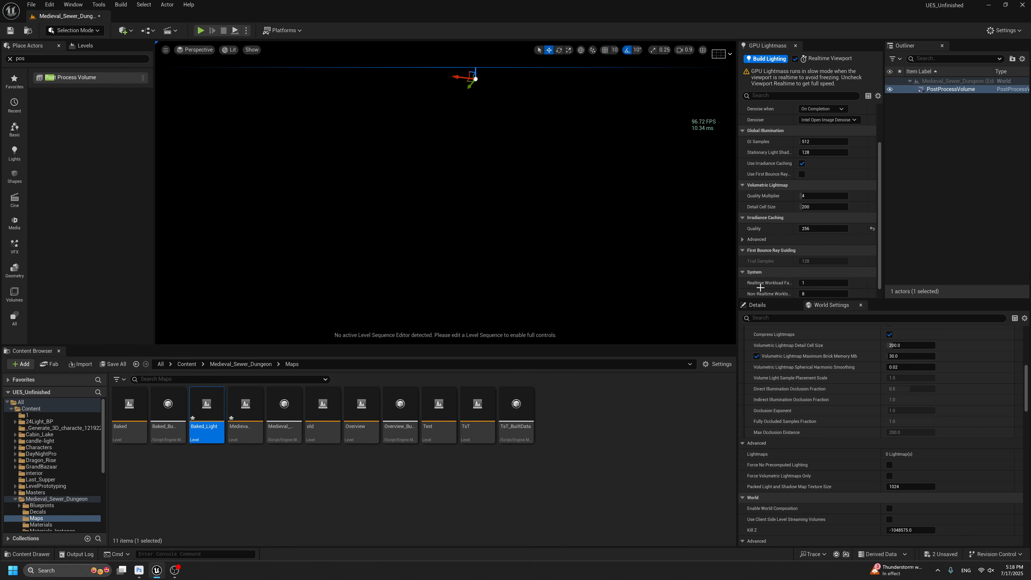
Find the Infinite Extent (Unbound) setting in the Post Process Volume's details and enable it.
click(782, 305)
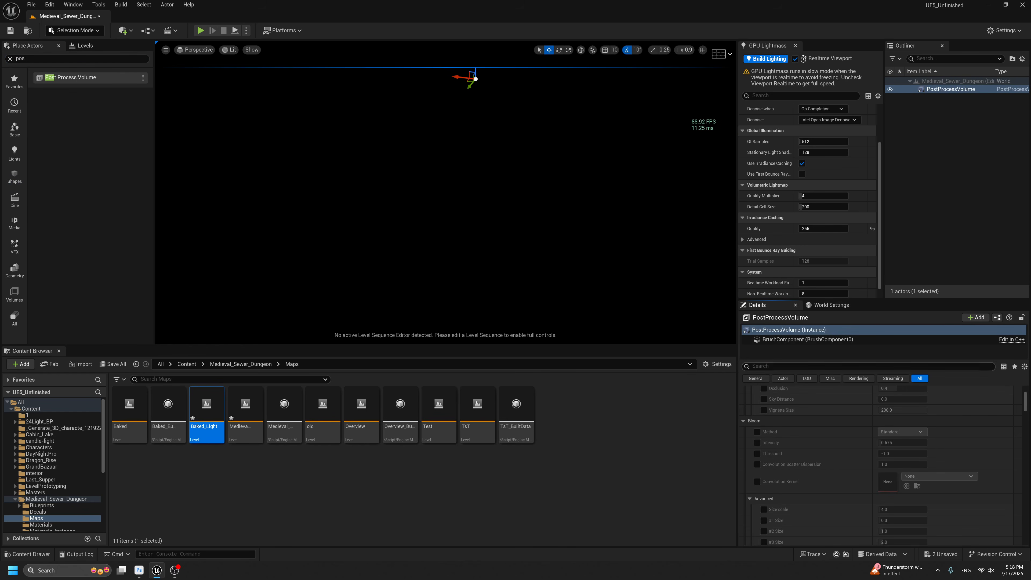
click(792, 366)
text(inf)
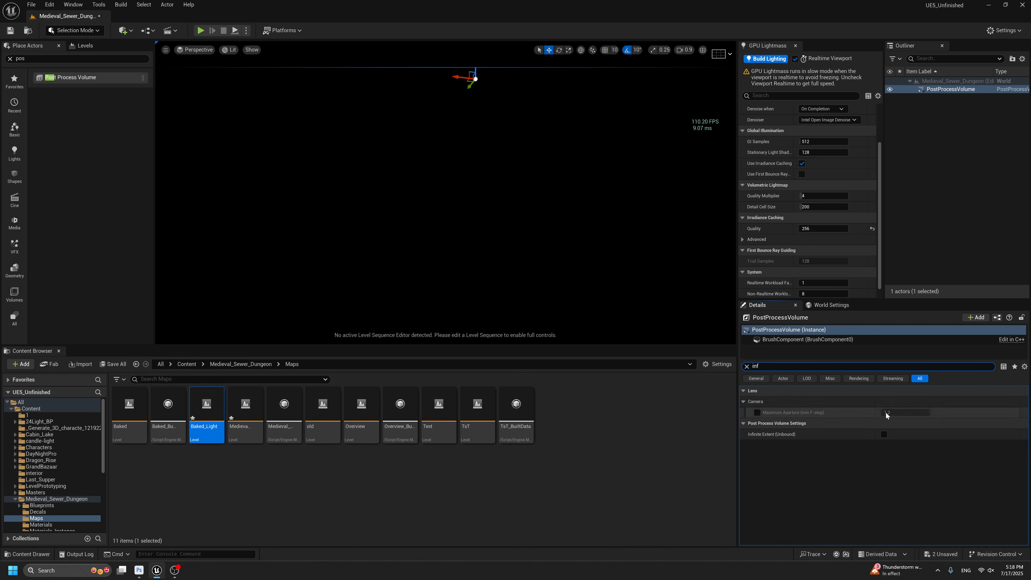
click(886, 434)
Override the Post Process Volume's Global Illumination method and set it to None instead of Lumen.
click(778, 367)
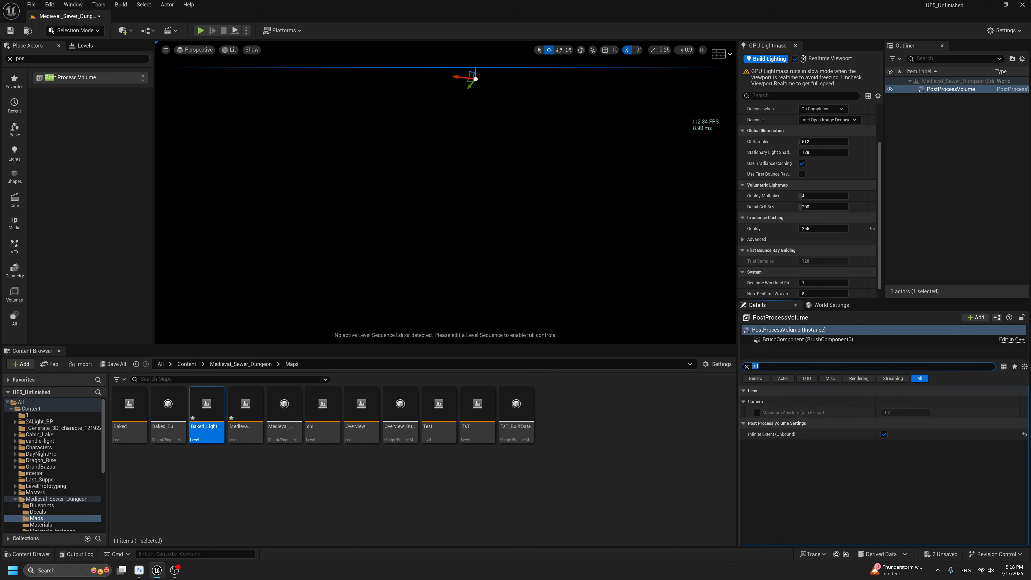
text(lum)
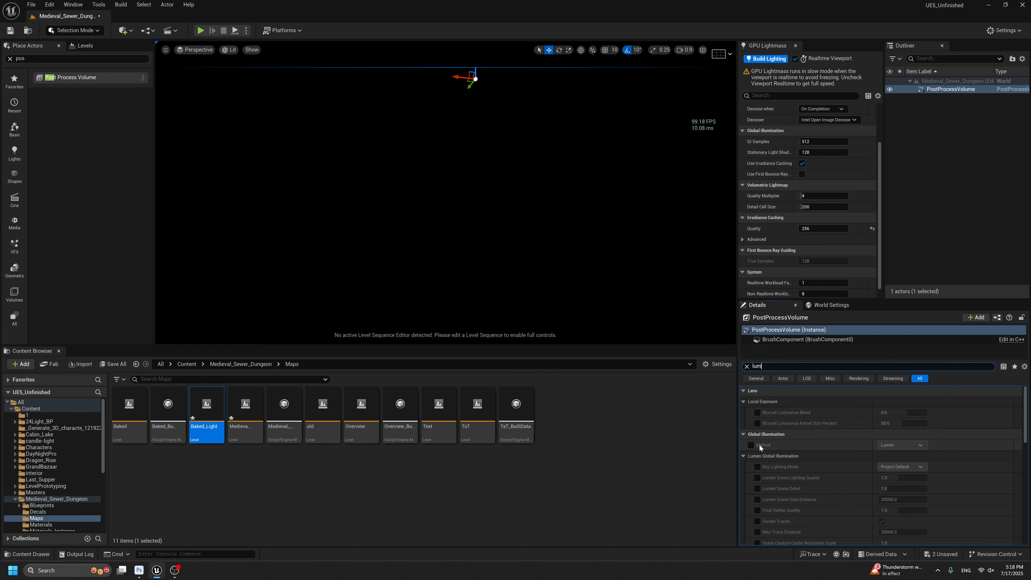
click(751, 445)
click(905, 445)
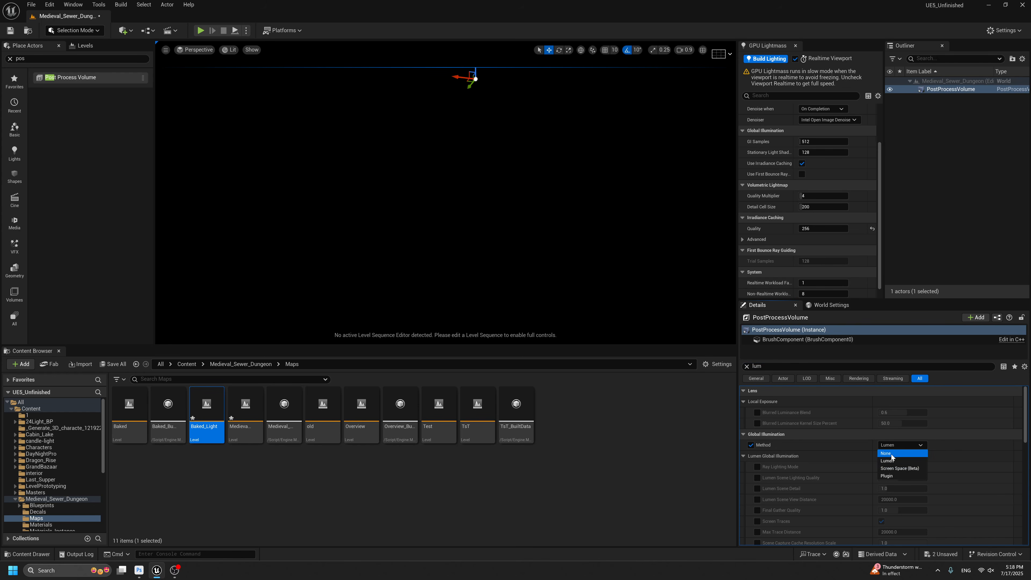
click(891, 454)
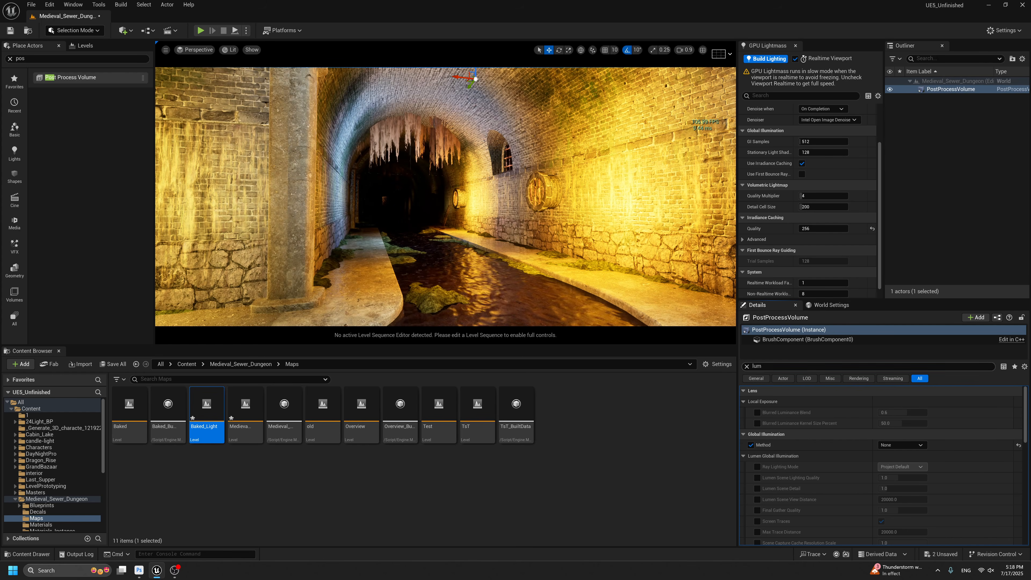
Enable the volume's Metering Mode and Exposure Compensation overrides, and set both Min EV100 and Max EV100 to 1.
drag(771, 366, 726, 364)
text(exp)
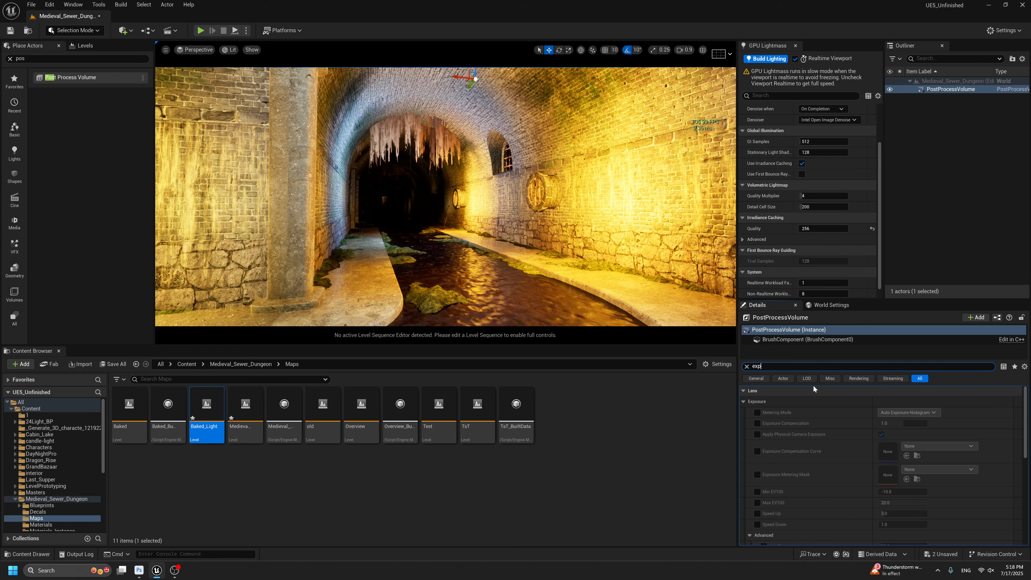
click(758, 412)
click(757, 423)
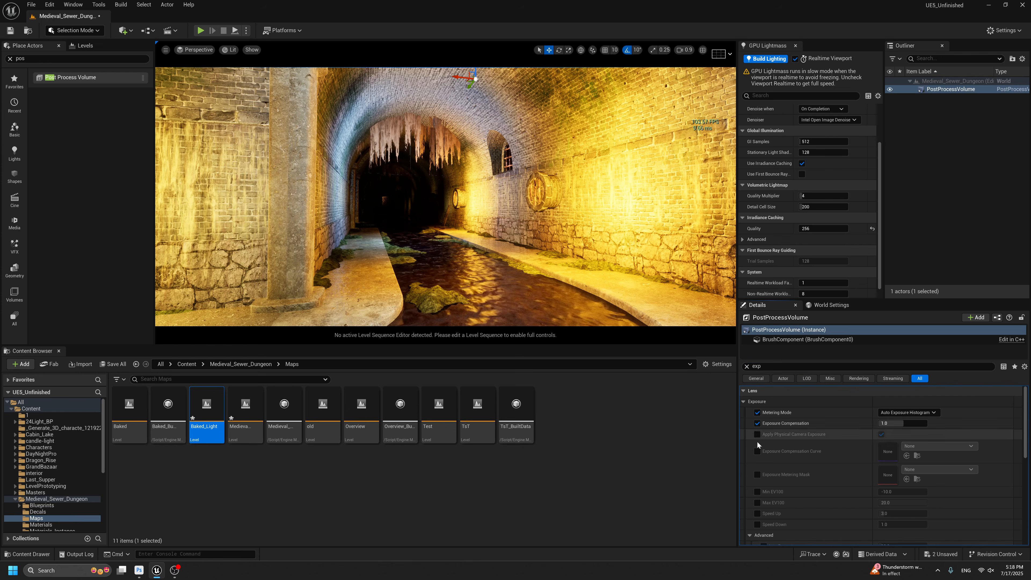
click(758, 492)
click(758, 503)
click(904, 492)
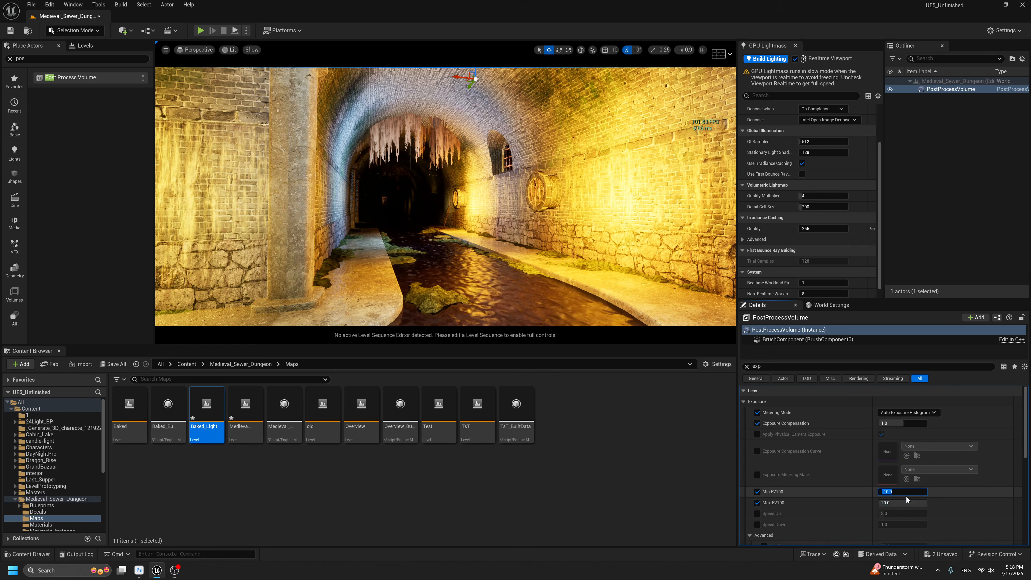
text(1)
key(Tab)
text(1)
key(Return)
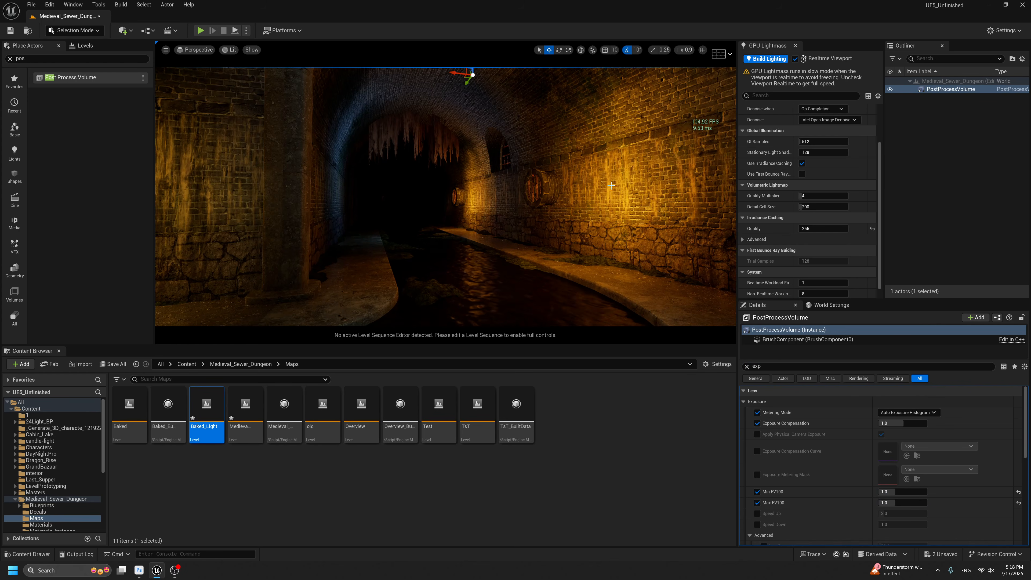
Show the list of levels and make the Baked_Light sublevel the current level.
key(g)
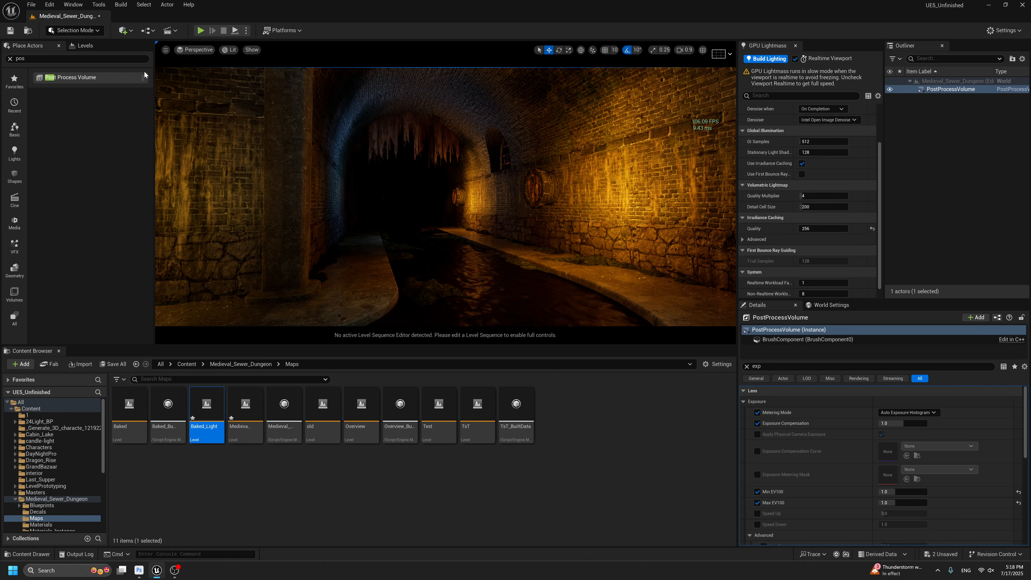
click(85, 45)
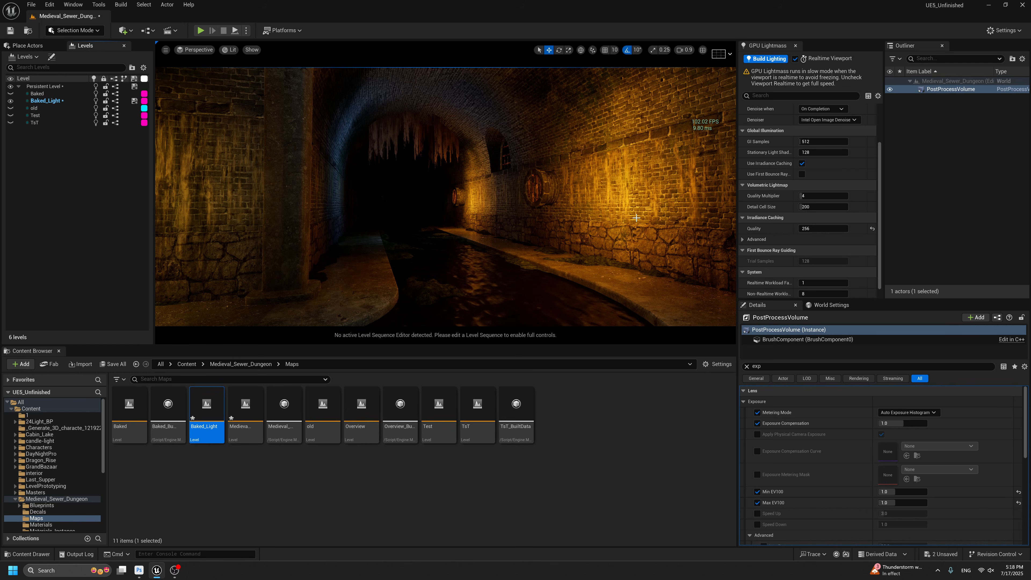
right_drag(633, 216, 631, 213)
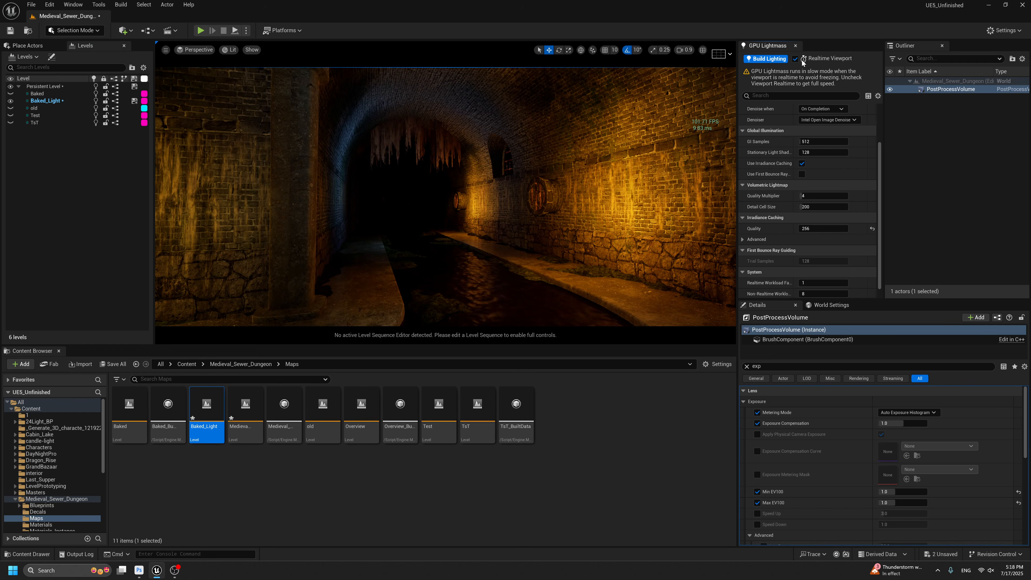
right_drag(686, 130, 683, 135)
key(g)
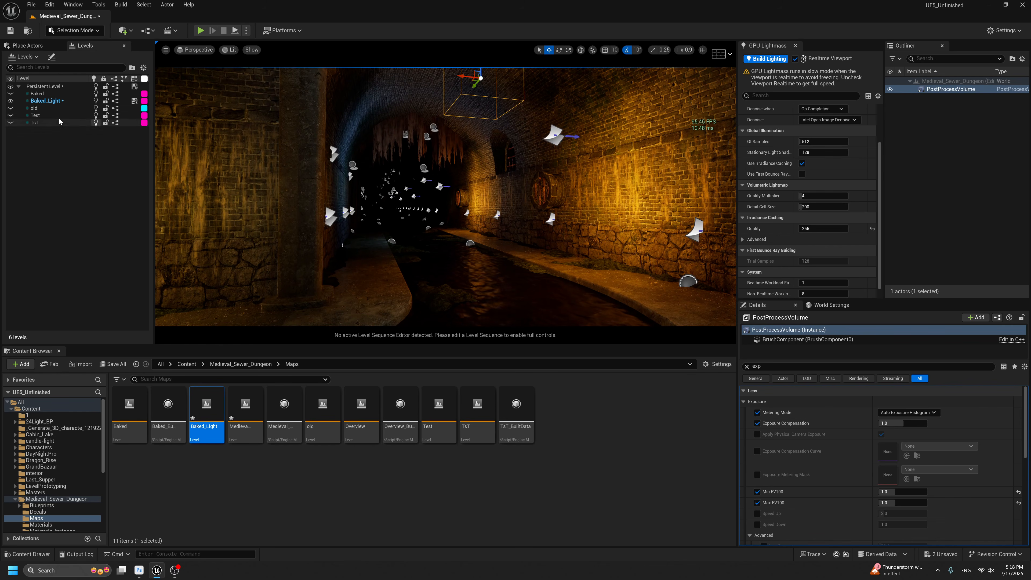
click(45, 86)
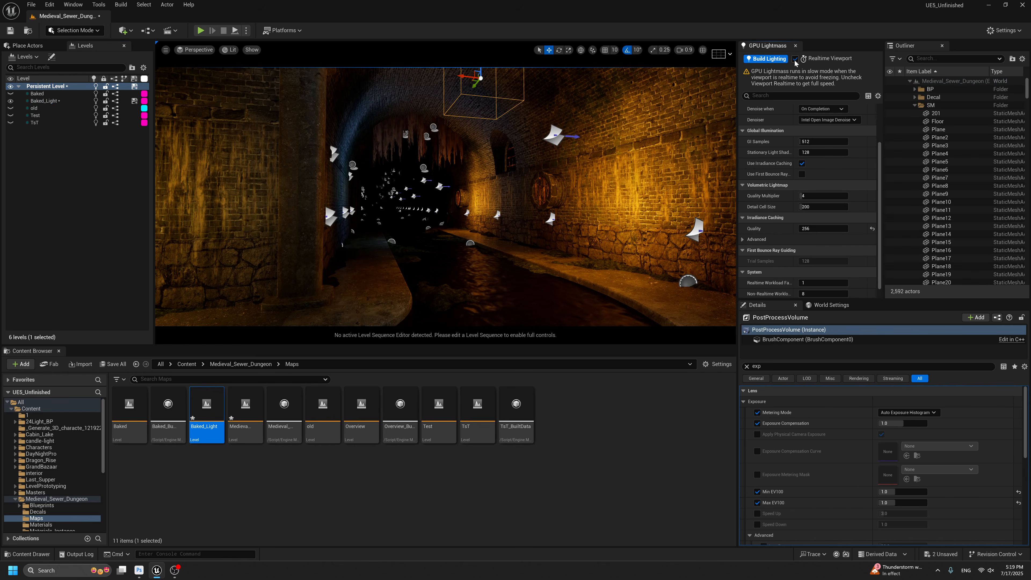
click(42, 101)
double_click(41, 102)
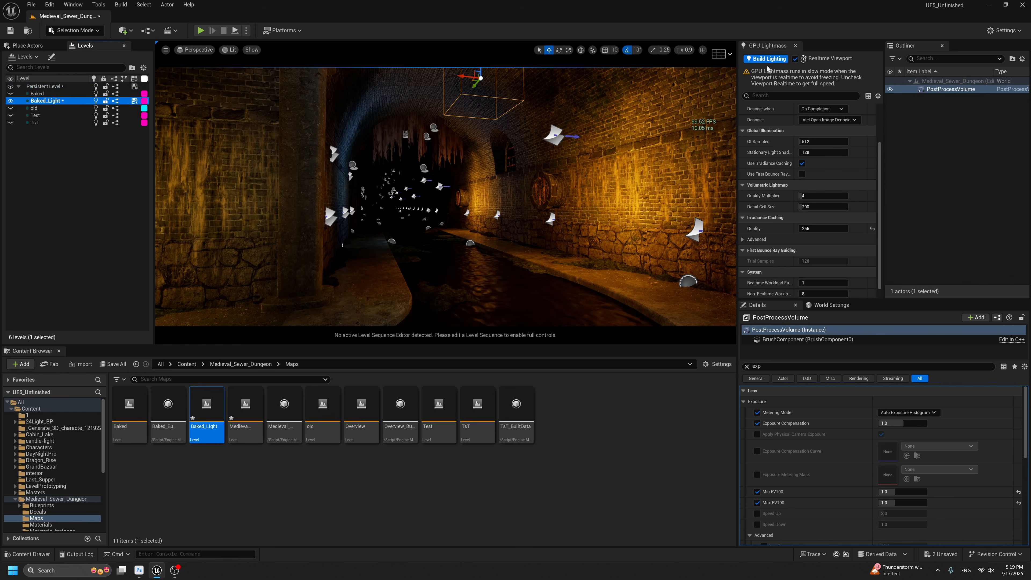
Request a GPU Lightmass lighting build and agree to update the meshes to the latest UV generation algorithm.
click(772, 59)
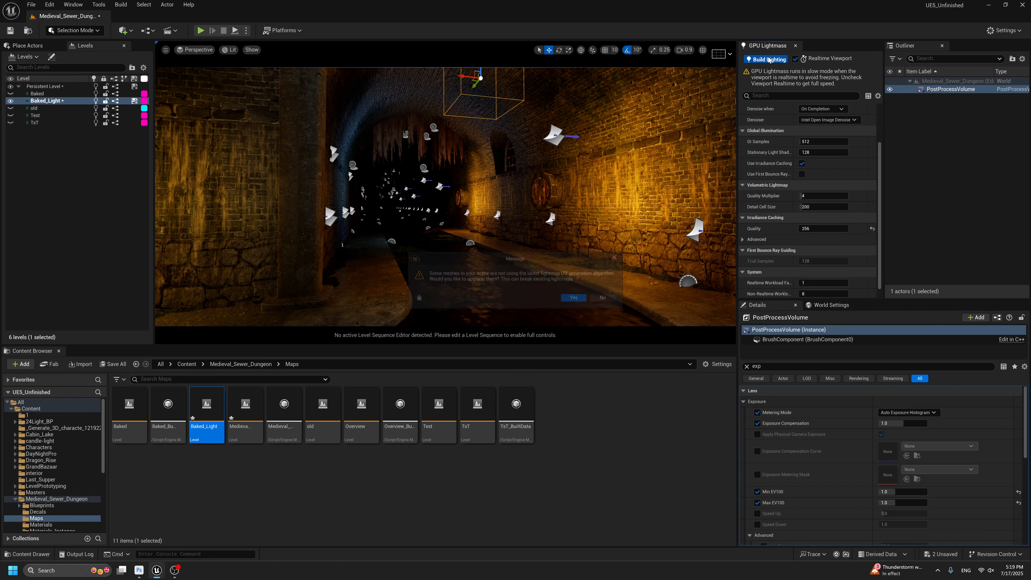
click(580, 300)
click(646, 314)
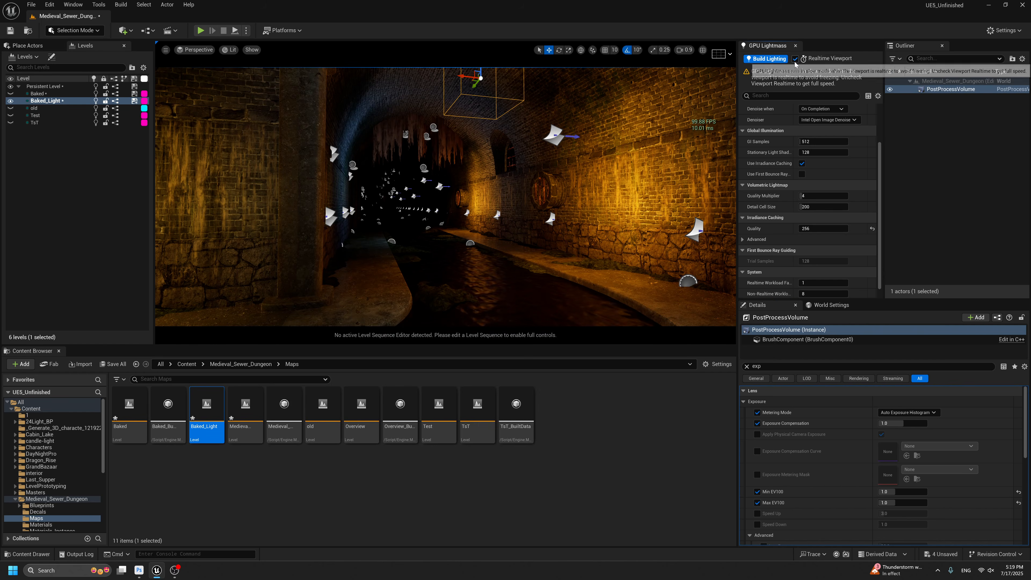
click(770, 60)
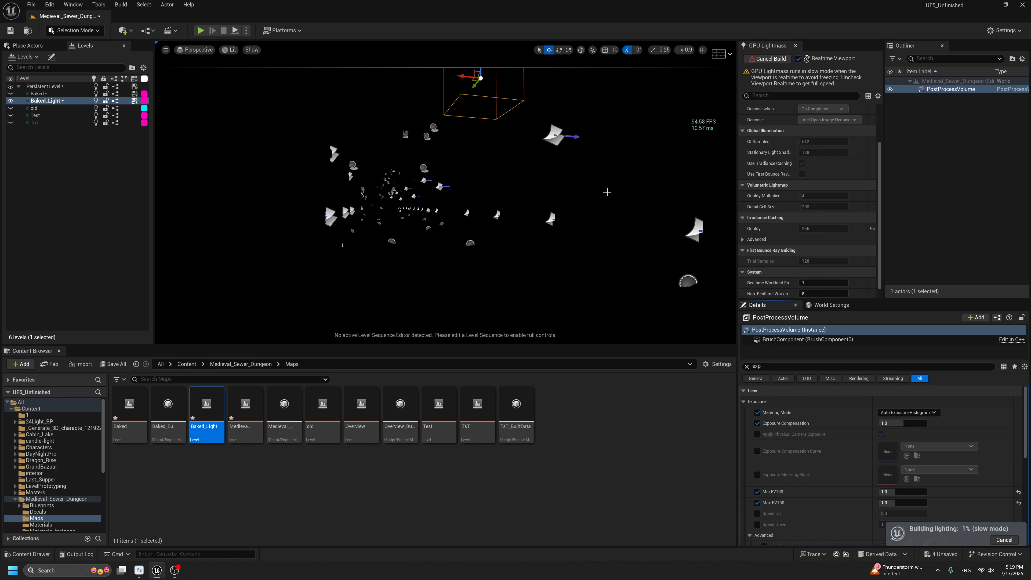
middle_drag(607, 192, 608, 190)
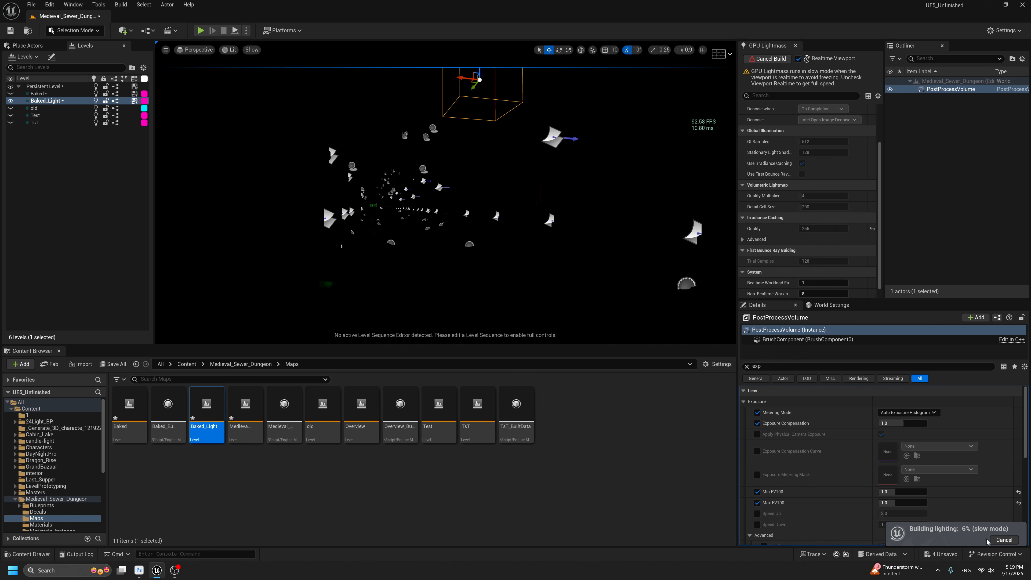
click(1004, 541)
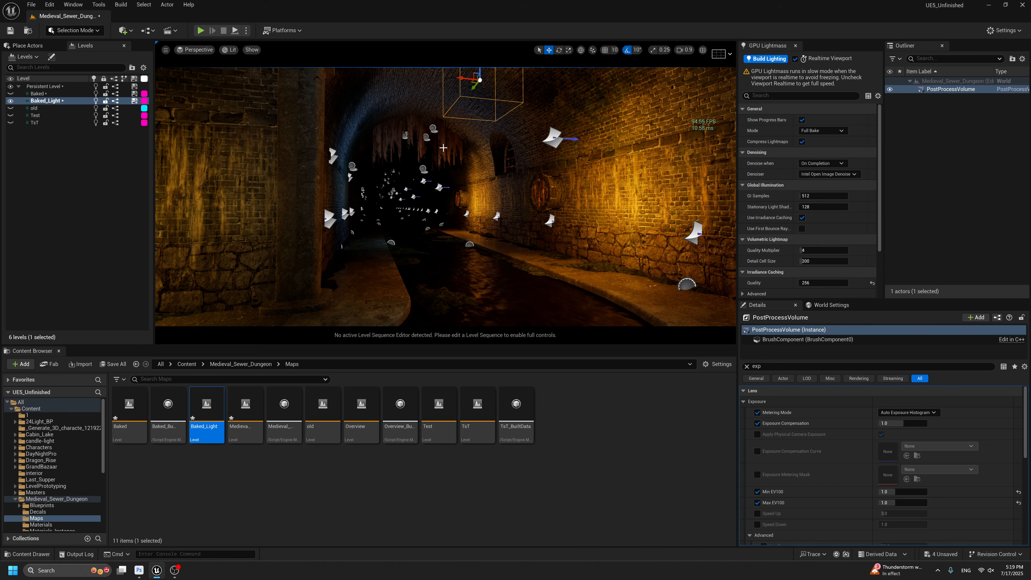
Turn off Realtime Viewport for GPU Lightmass and build the lighting.
key(g)
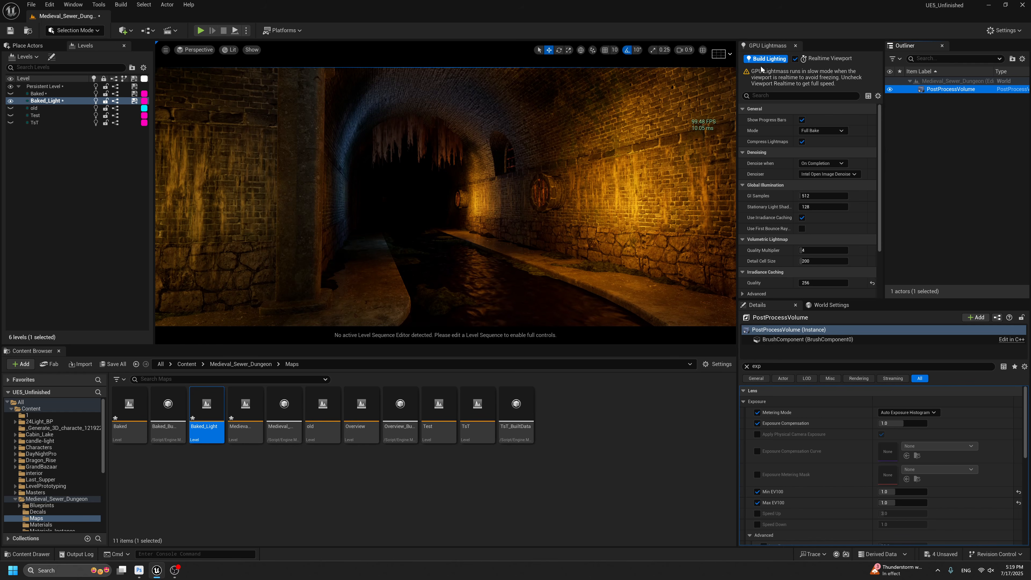
click(797, 59)
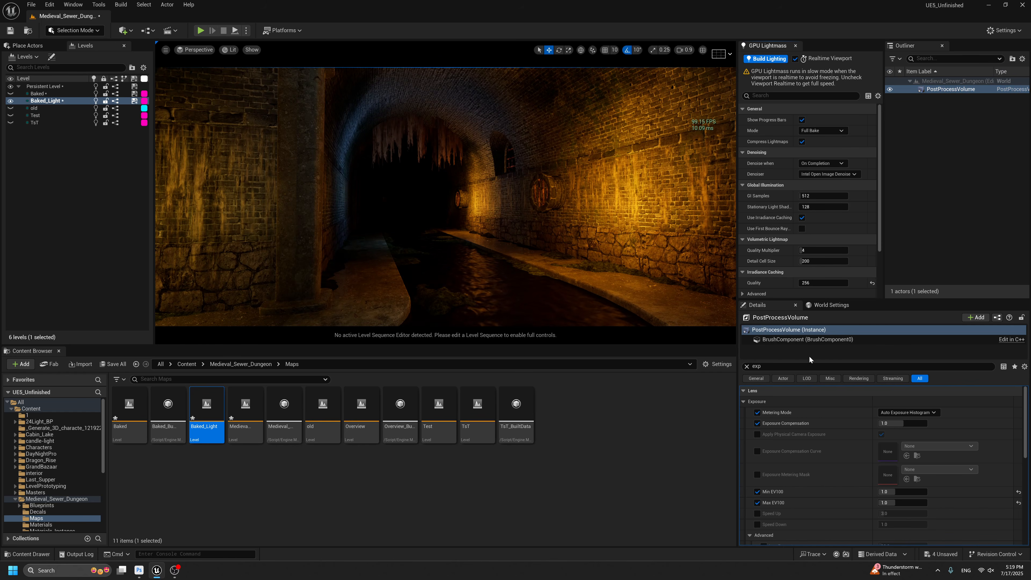
click(808, 366)
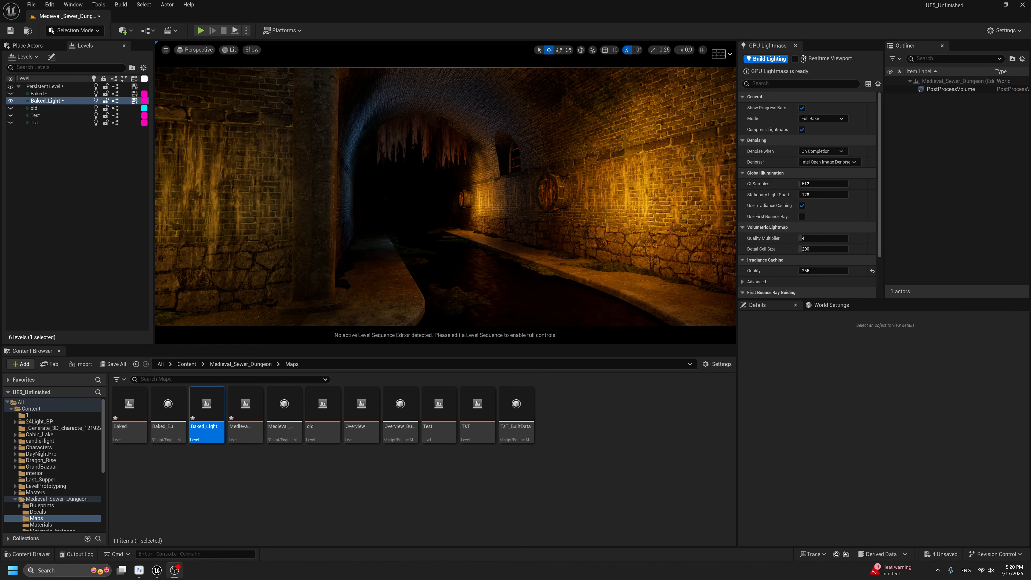
click(460, 157)
click(166, 50)
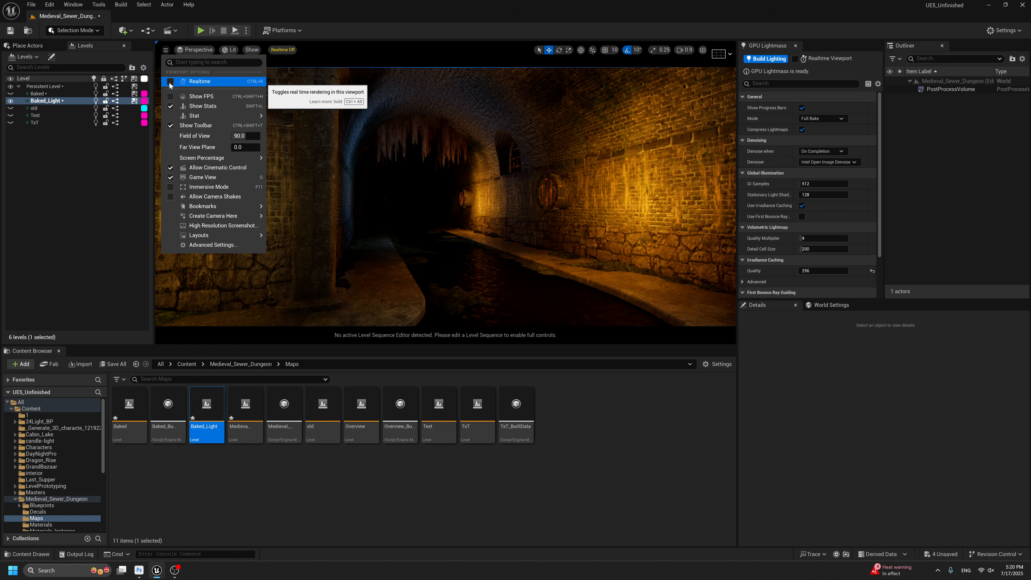
click(535, 232)
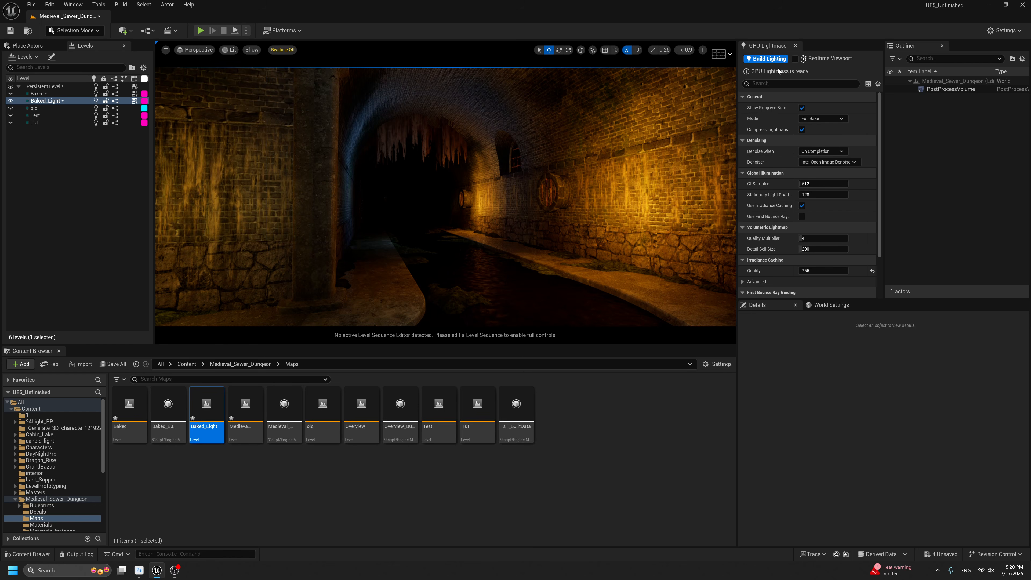
click(773, 59)
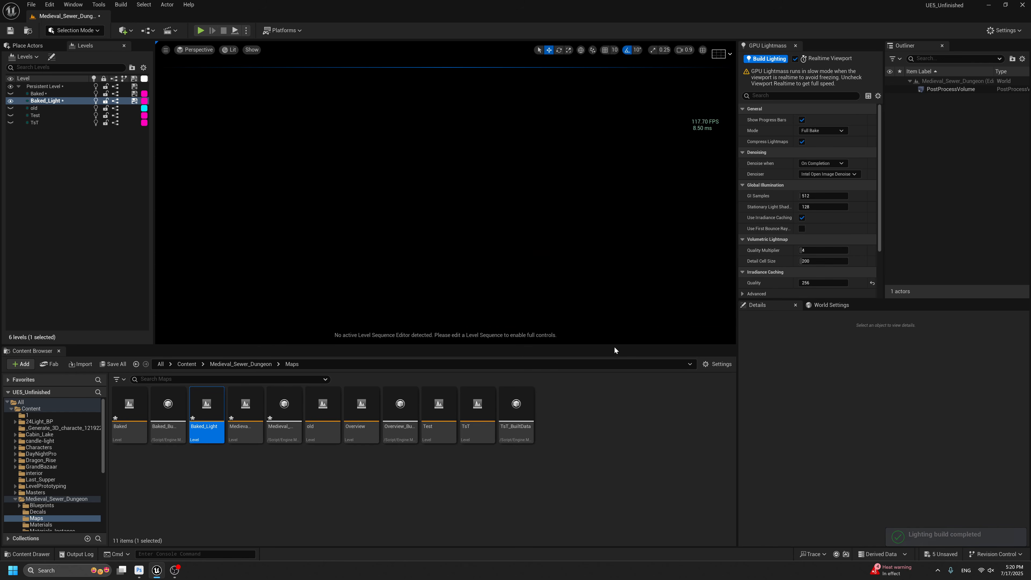
Enlarge the viewport, find the Sky Light among the placeable actors and place one in the Baked_Light level.
drag(615, 345, 615, 388)
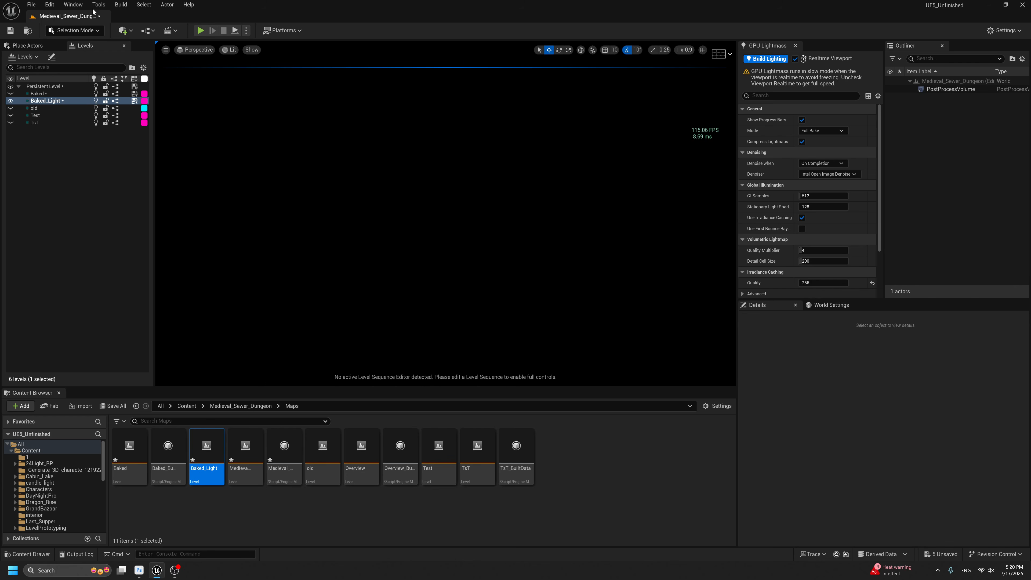
click(28, 46)
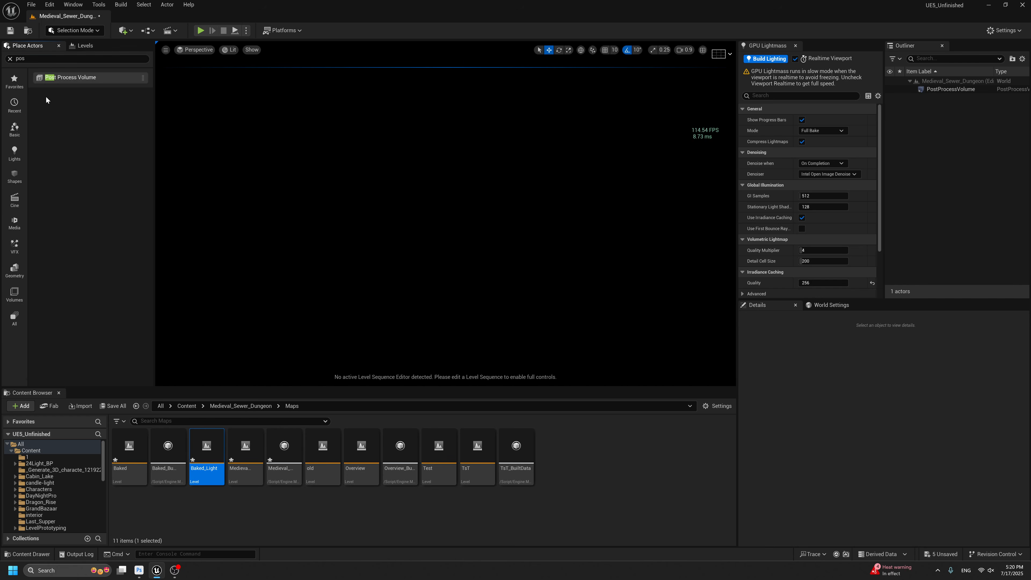
click(50, 59)
text(sky)
drag(60, 92, 507, 336)
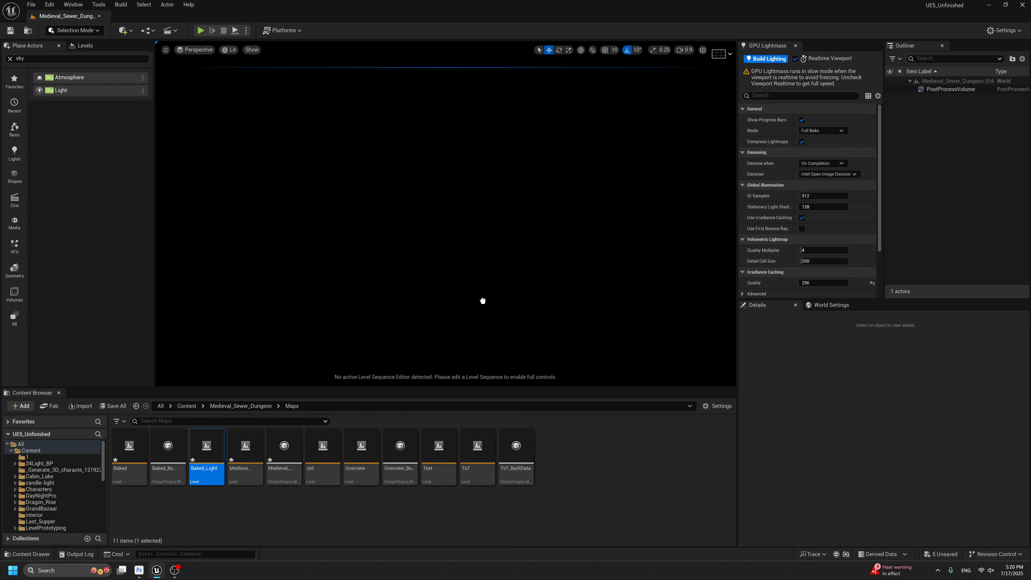
drag(483, 300, 483, 298)
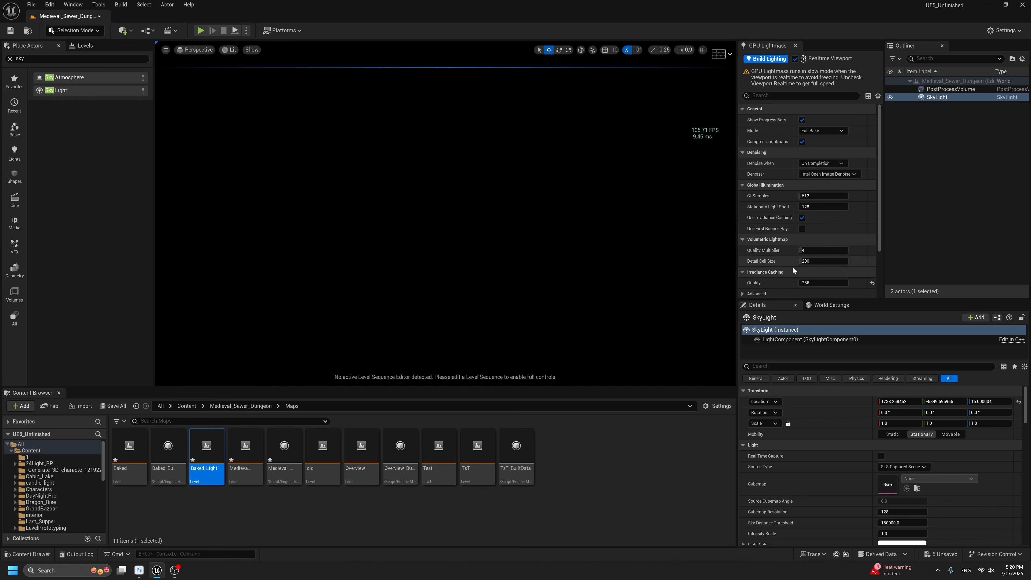
Set the Sky Light's source type to SLS Specified Cubemap and assign the daylight texture as its cubemap.
click(904, 467)
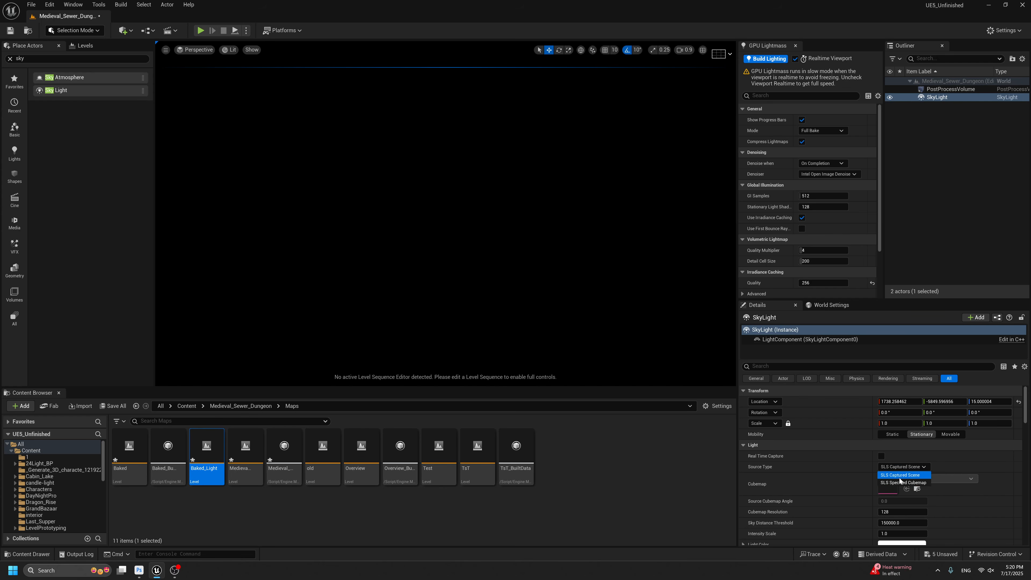
click(900, 482)
click(941, 479)
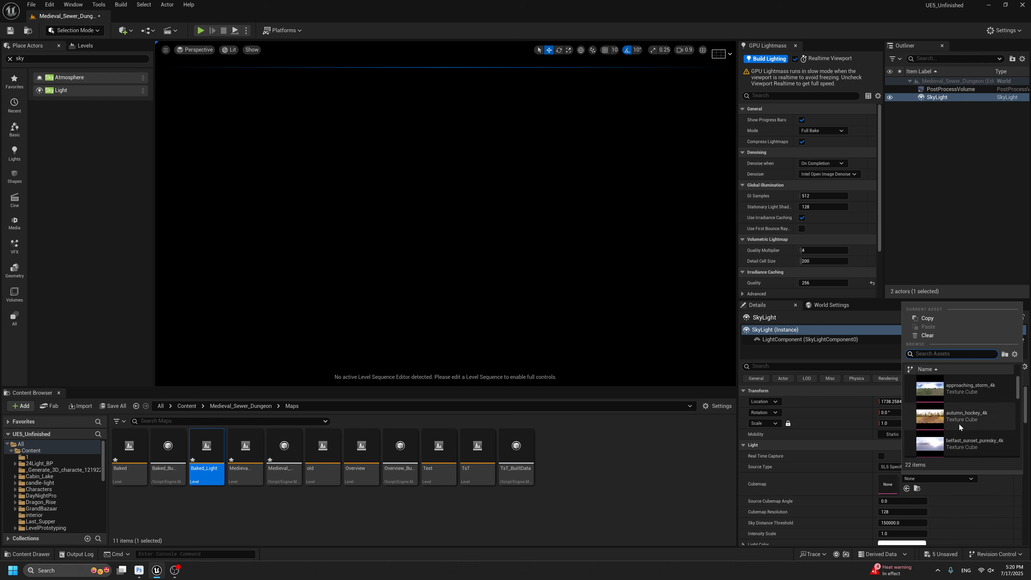
scroll(958, 423, down, 3)
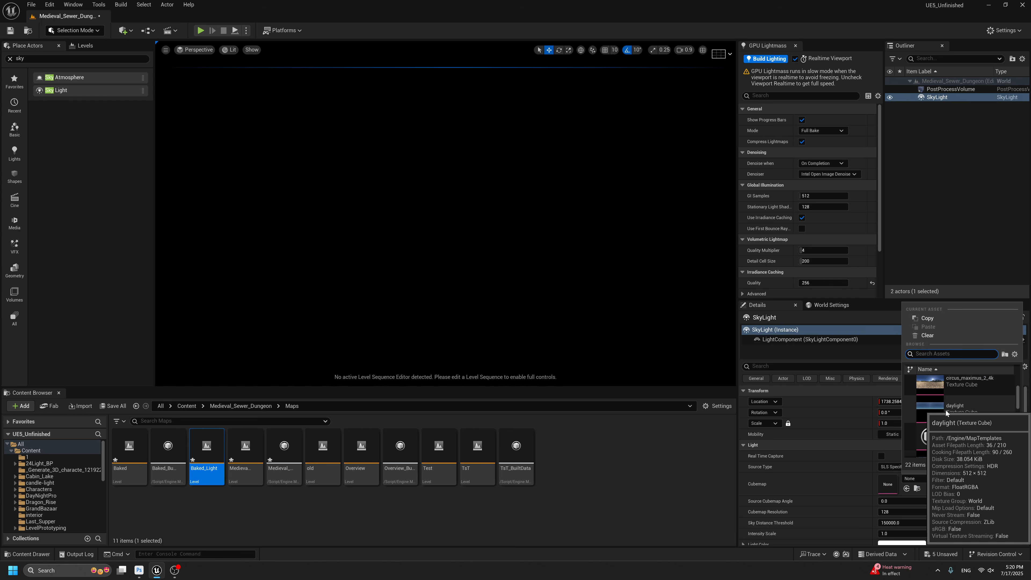
click(949, 409)
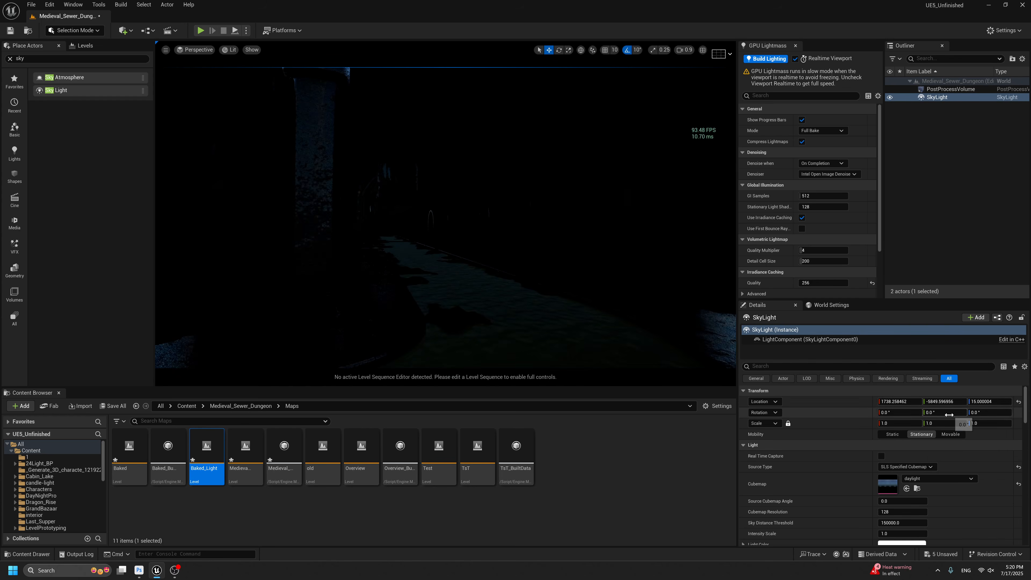
Replace the Sky Light's cubemap with GrayDarkTextureCube.
click(948, 481)
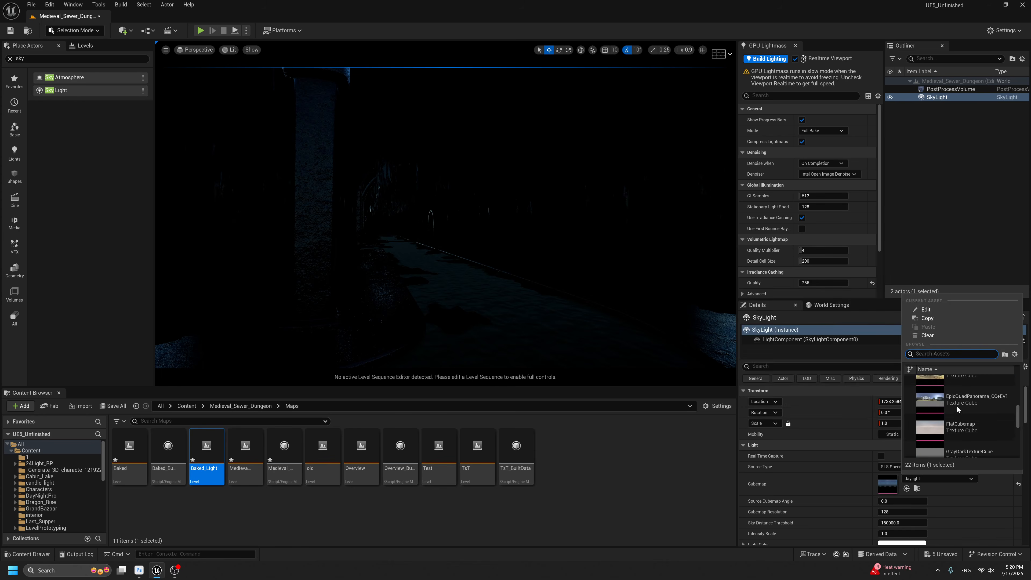
click(959, 450)
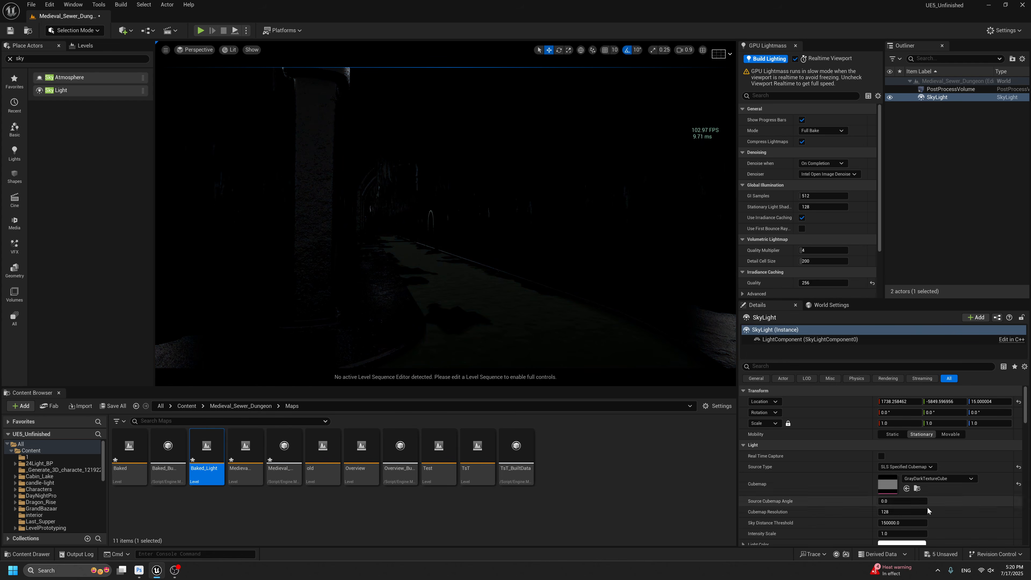
key(Return)
Set the Sky Light's Lower Hemisphere Color to a mid grey.
scroll(870, 512, down, 4)
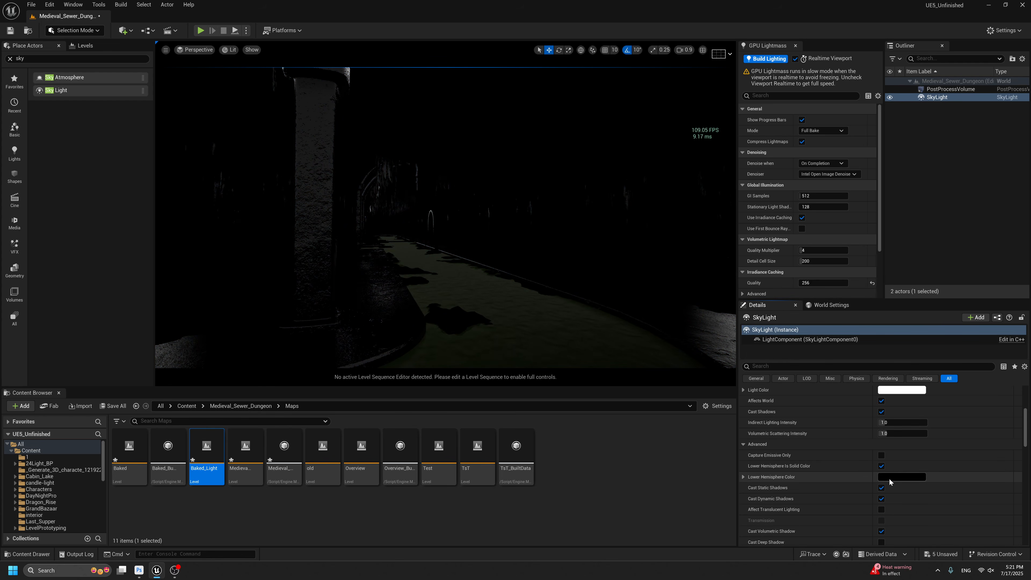
click(888, 473)
drag(829, 453, 831, 438)
click(829, 543)
Compare the tunnel in Unlit and Lit view modes and check it with the scene icons toggled.
right_drag(542, 280, 577, 225)
click(230, 49)
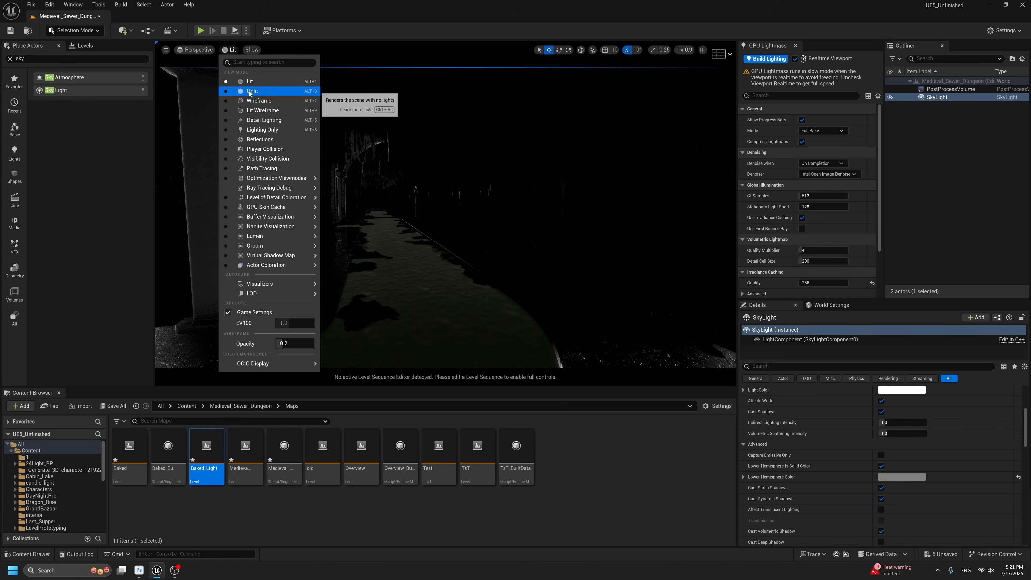
click(249, 90)
click(233, 51)
click(248, 81)
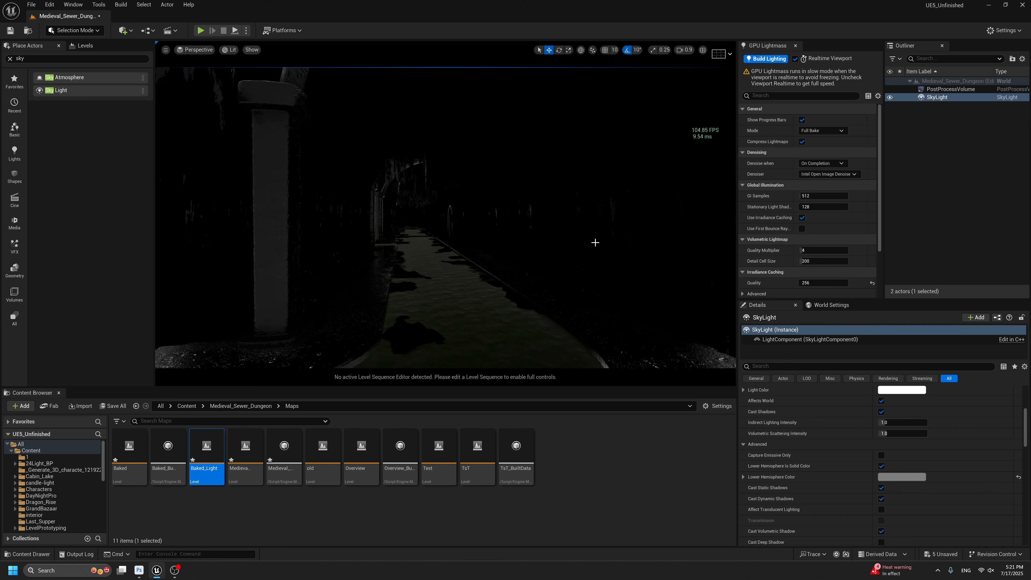
click(626, 217)
key(g)
key(g)
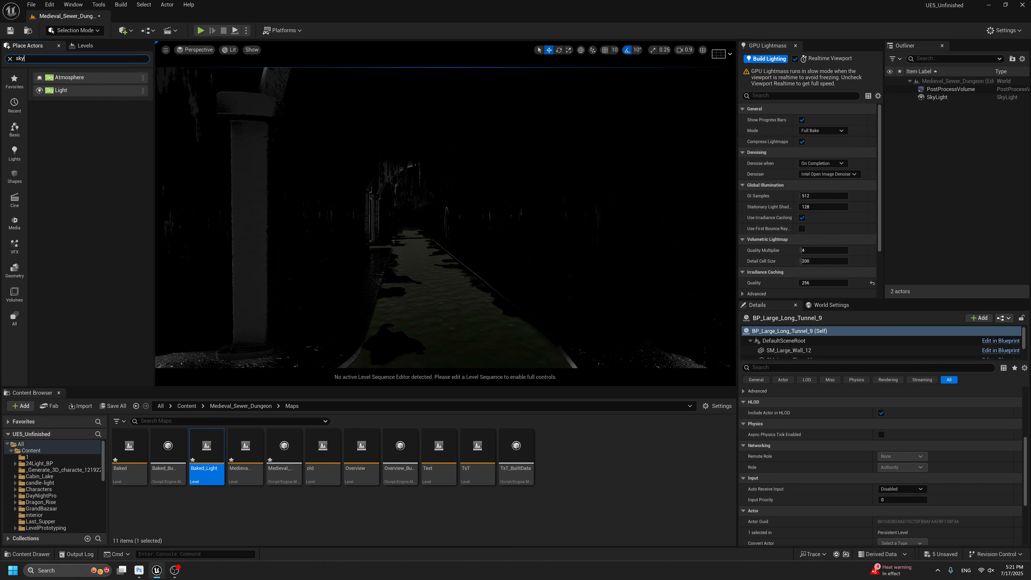
Clear the actor search, then hide the Baked_Light level and show Baked as the current level.
click(10, 58)
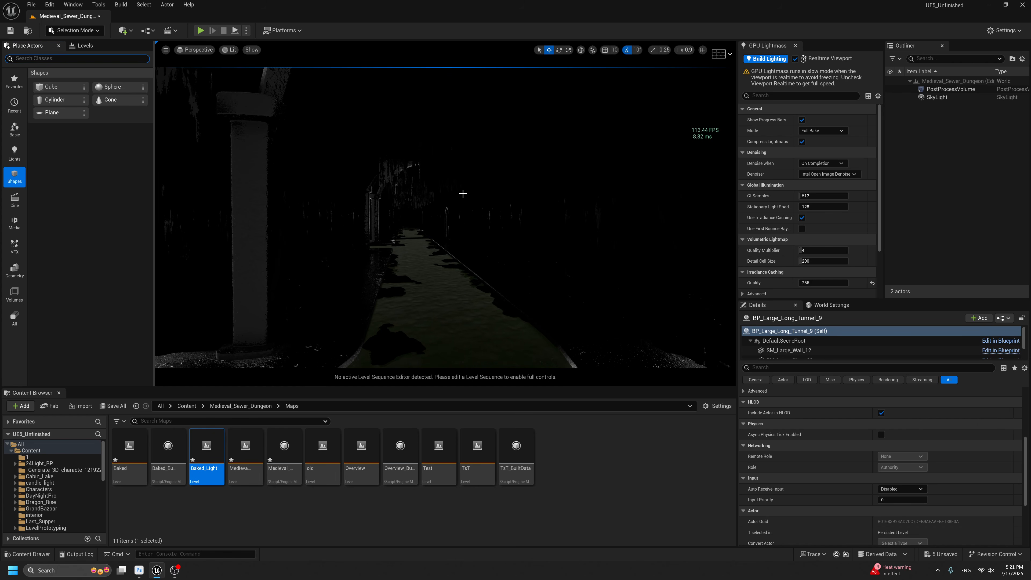
middle_drag(463, 191, 469, 182)
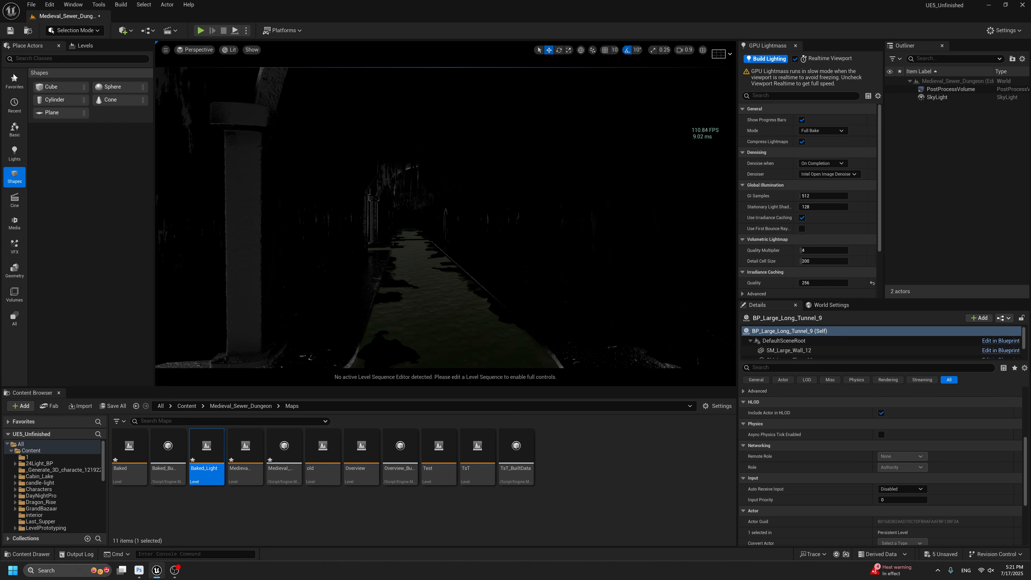
click(83, 45)
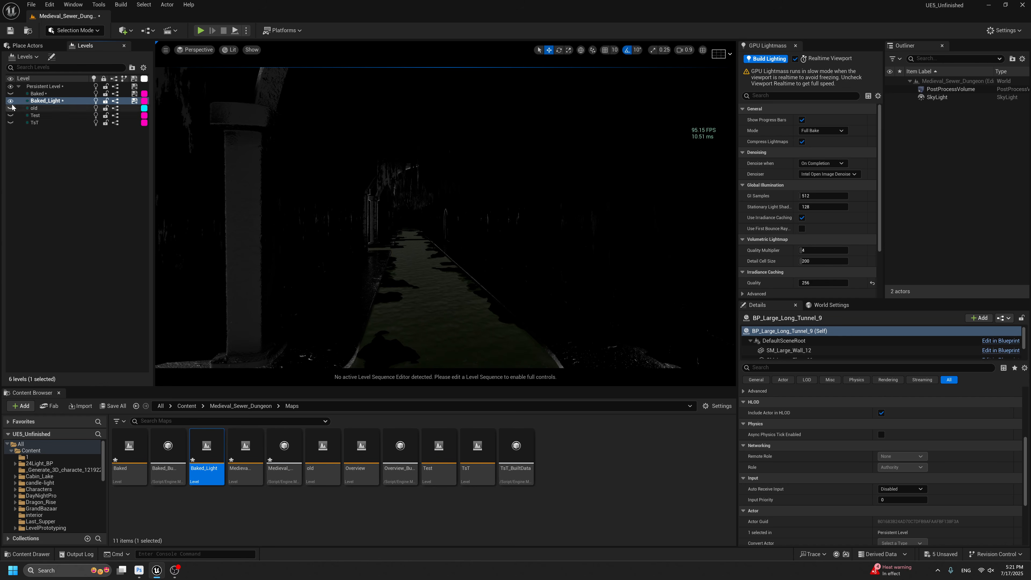
click(11, 101)
click(10, 94)
click(34, 94)
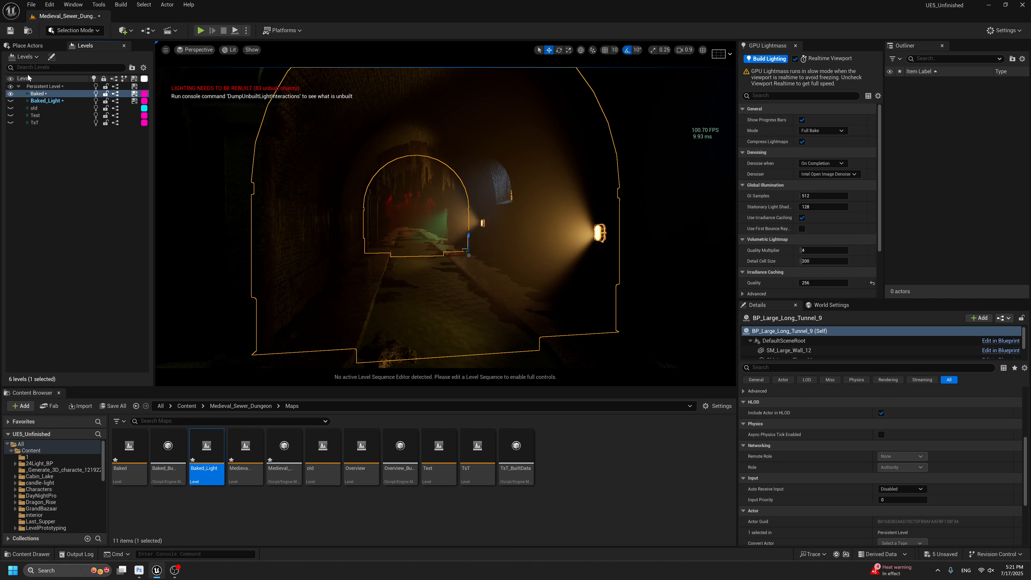
double_click(36, 93)
key(g)
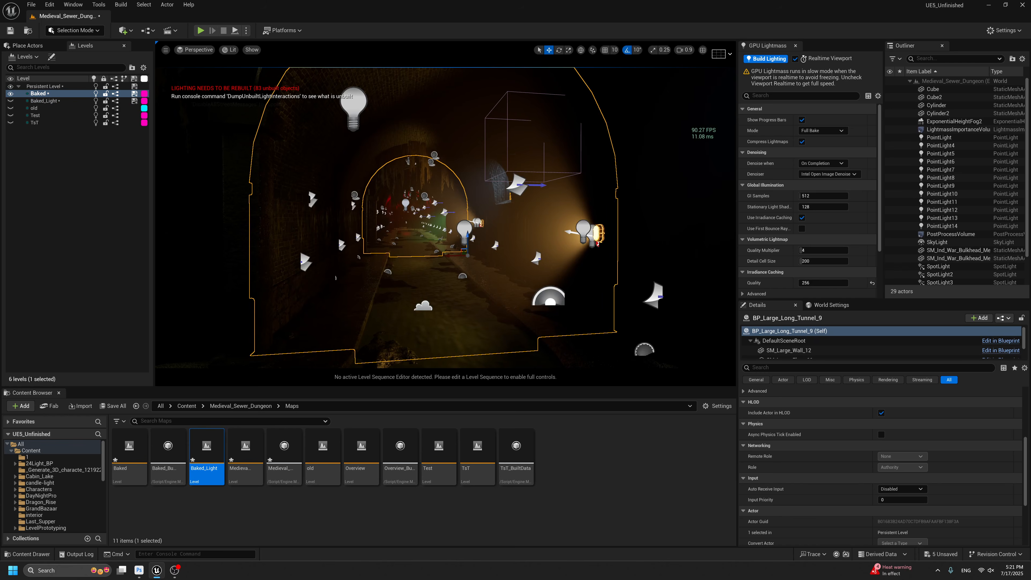
Select and copy the nearest wall lamp's caged mesh together with its point light and spot light.
click(586, 246)
ctrl+click(592, 243)
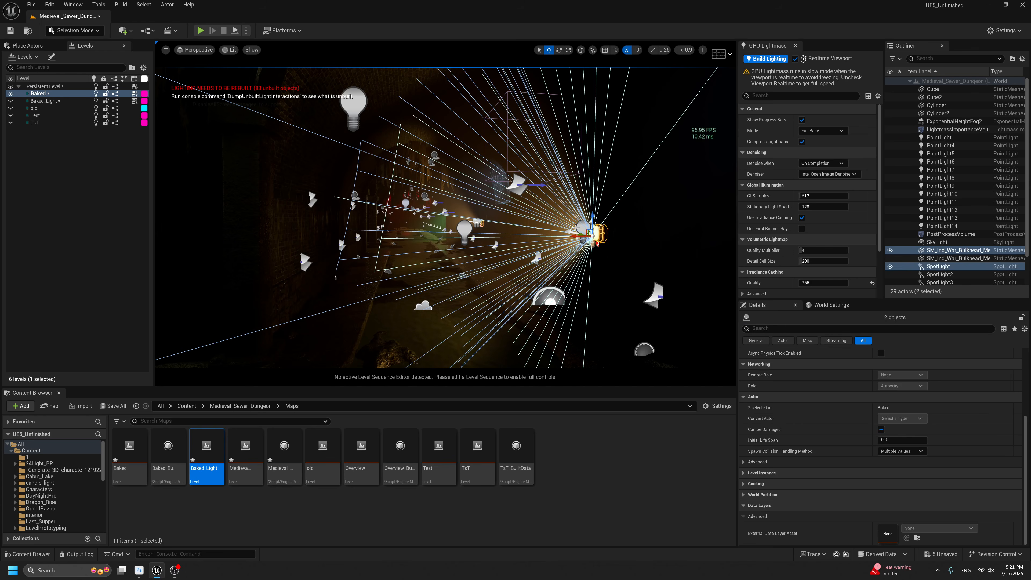
click(582, 227)
ctrl+click(597, 234)
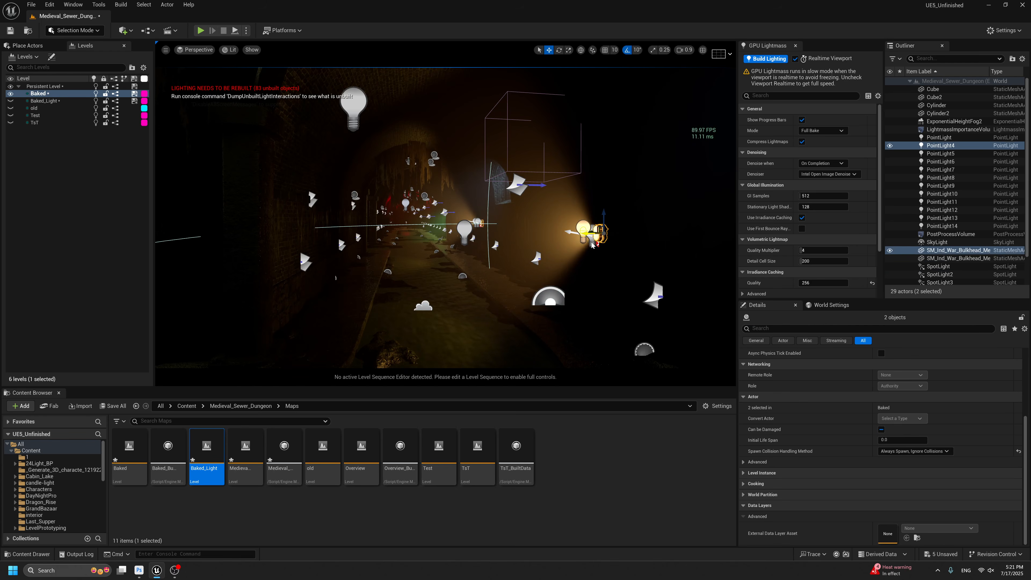
ctrl+click(593, 244)
Hide the Baked level, make the visible Baked_Light level current and paste the copied wall lamp actors into it.
click(11, 94)
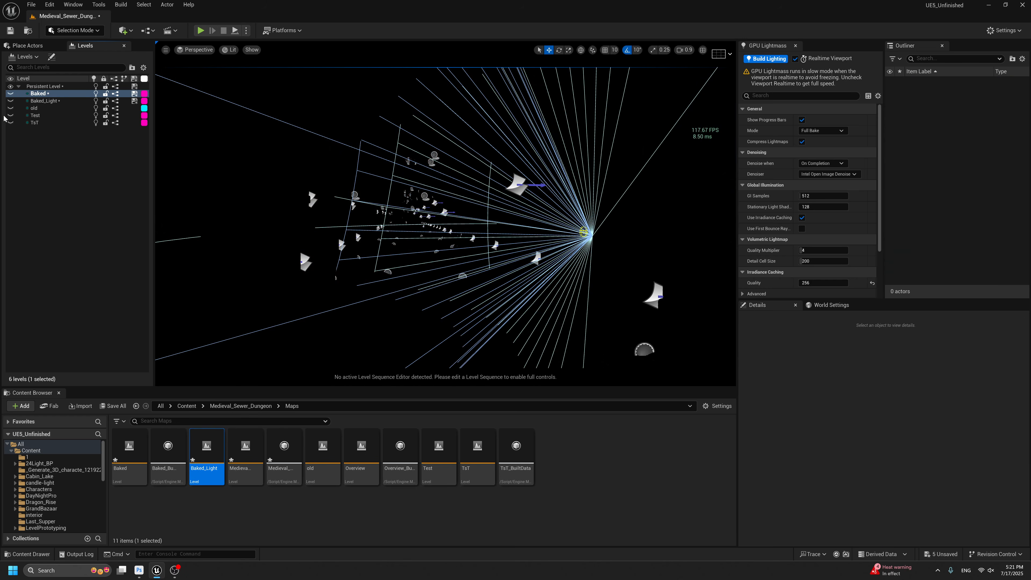
click(9, 102)
click(9, 101)
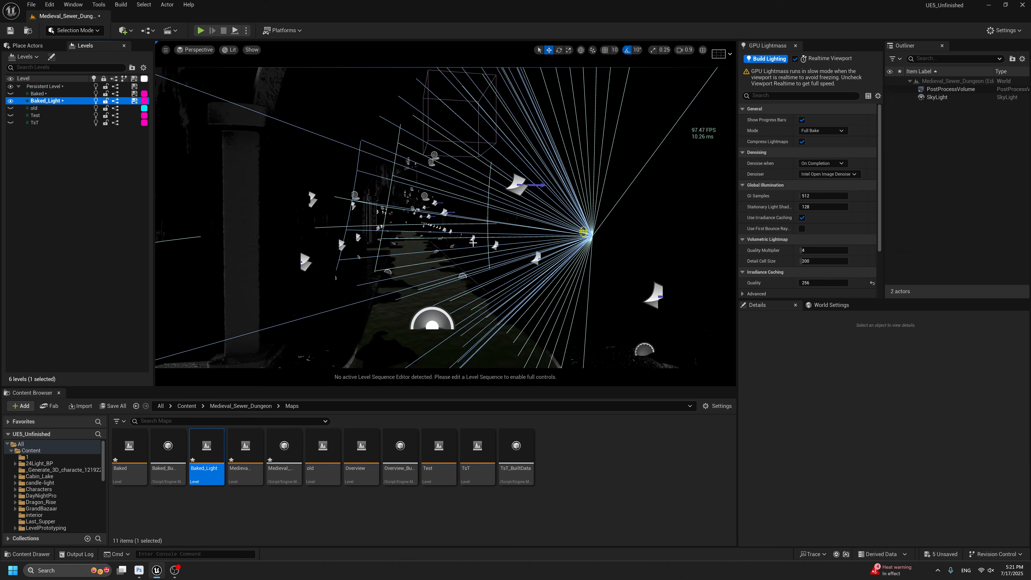
right_drag(561, 275, 666, 248)
key(g)
scroll(600, 245, up, 2)
right_drag(515, 246, 539, 270)
scroll(515, 247, up, 2)
key(g)
key(g)
key(g)
key(g)
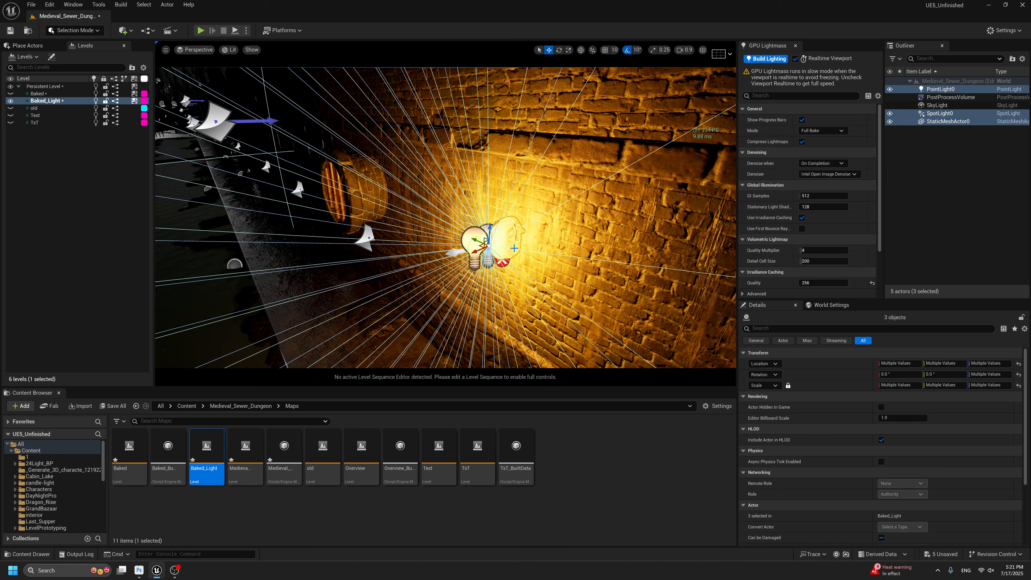
Examine the pasted lamp's mesh, spot light and point light one by one, including their mobility settings.
key(g)
key(g)
mouse_move(478, 238)
right_down()
mouse_move(536, 237)
mouse_move(459, 239)
right_up()
scroll(549, 234, down, 3)
scroll(549, 234, up, 3)
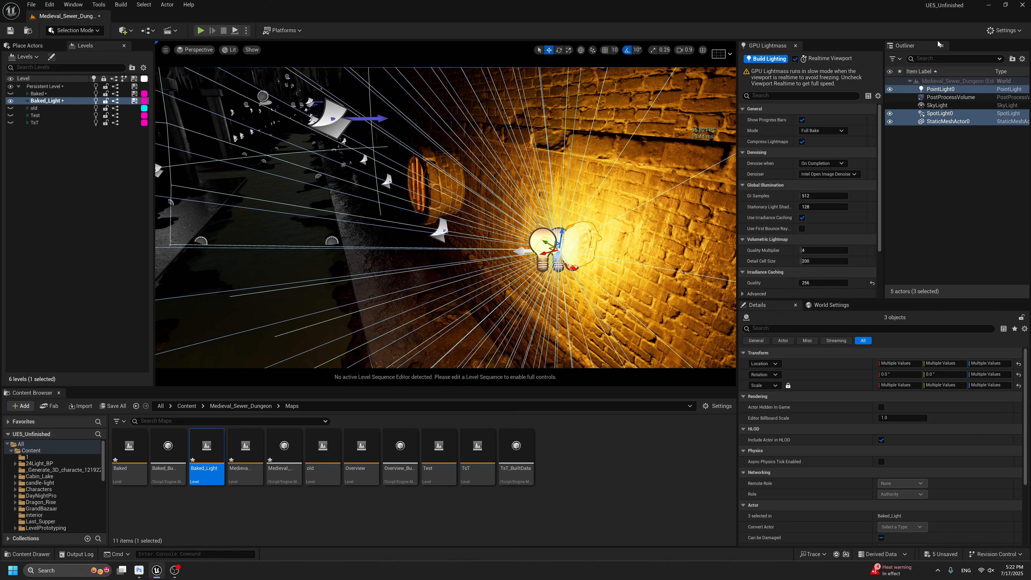
click(576, 248)
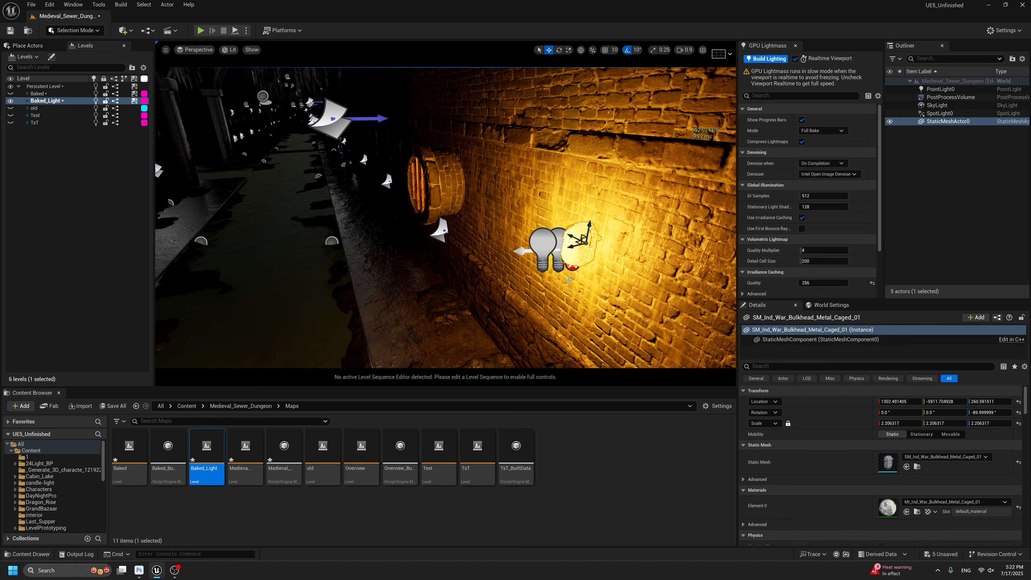
click(560, 249)
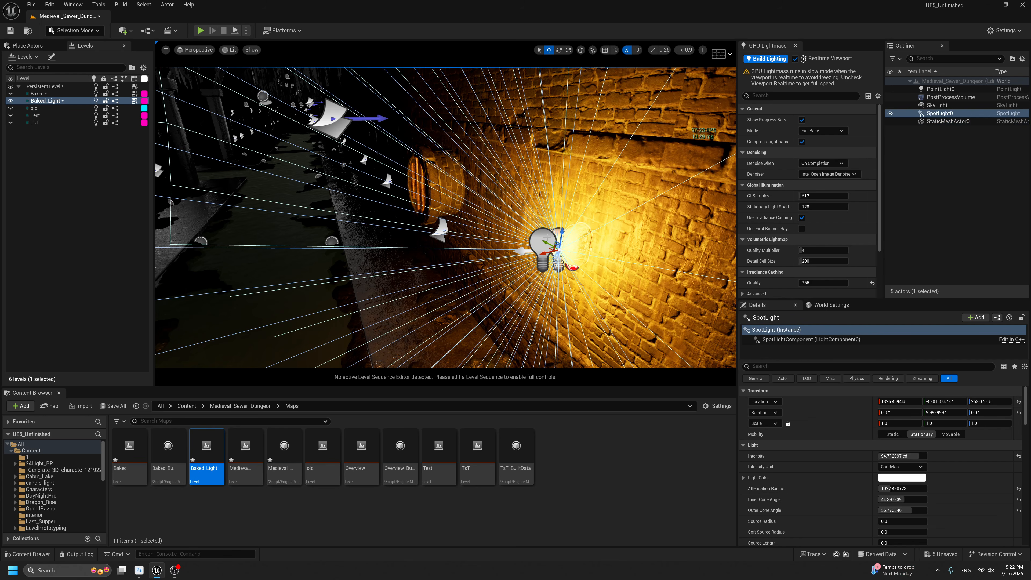
click(548, 238)
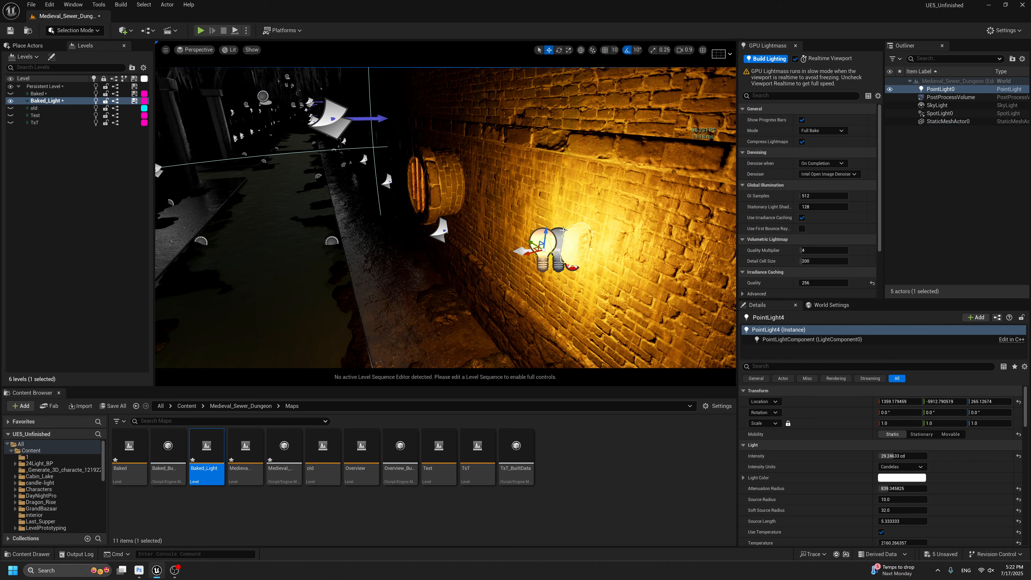
Compare the lamp's static point light with its stationary spot light, looking at the area each one affects.
scroll(561, 235, down, 3)
scroll(560, 235, up, 3)
middle_drag(561, 236, 576, 249)
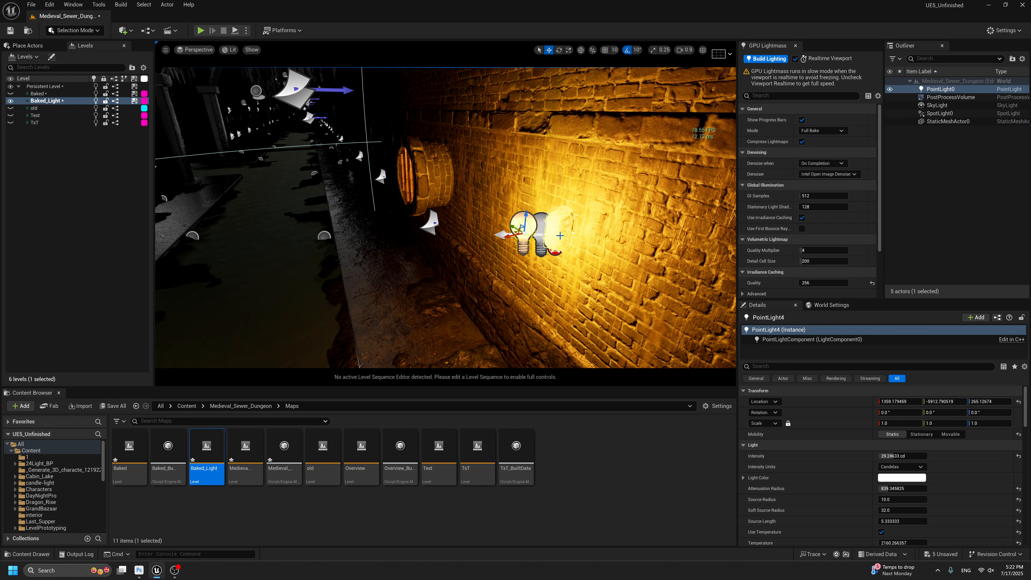
click(542, 223)
scroll(541, 223, down, 5)
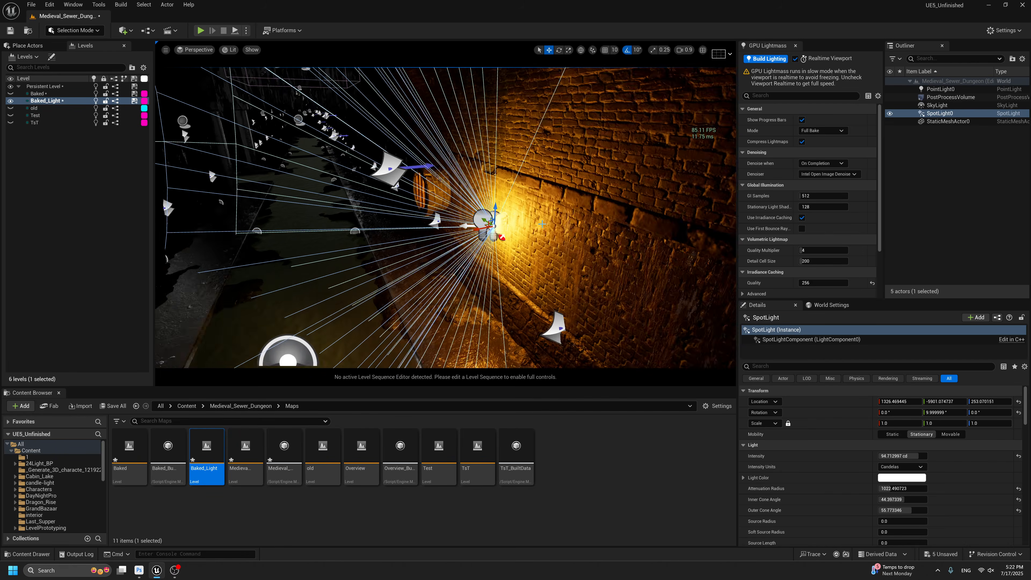
middle_drag(542, 223, 582, 220)
scroll(583, 220, up, 4)
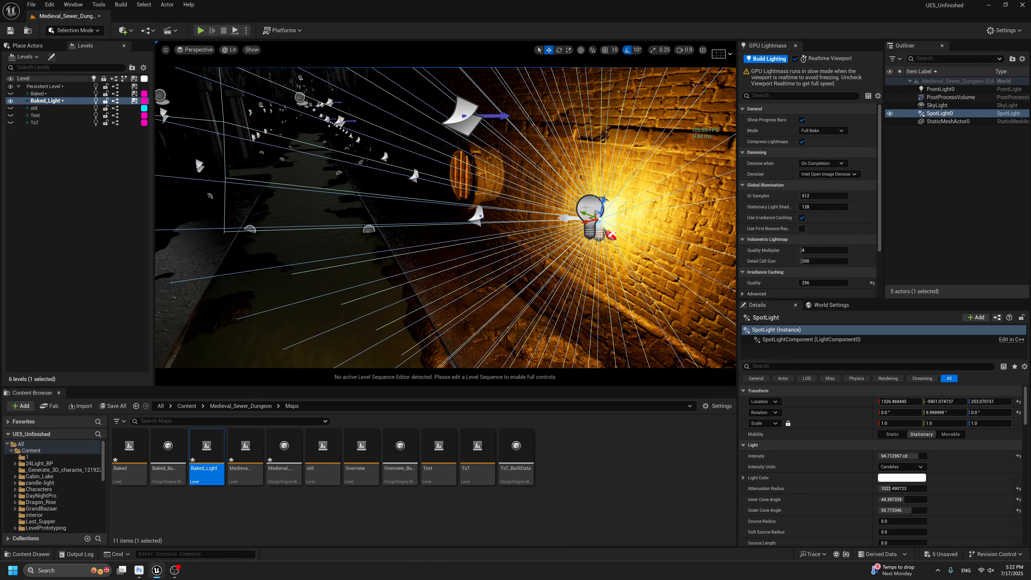
click(587, 207)
scroll(586, 207, down, 3)
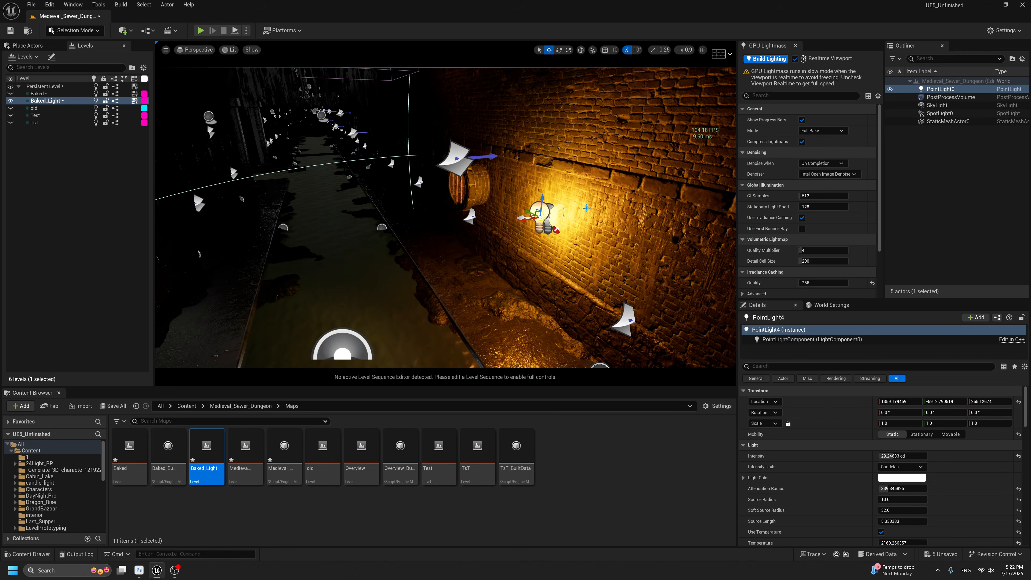
scroll(587, 208, up, 3)
click(604, 202)
scroll(603, 214, down, 4)
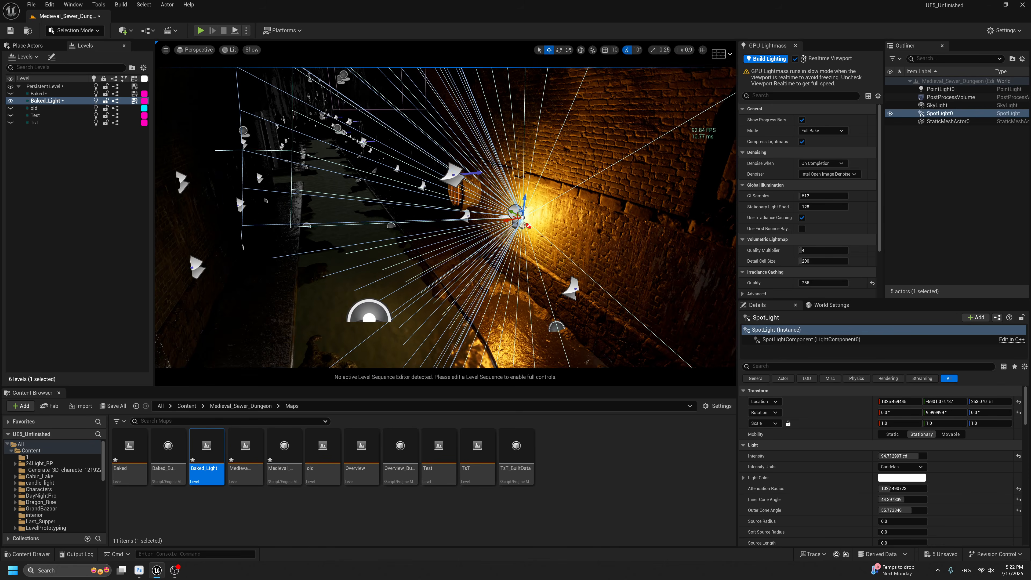
Place a Cylinder in the tunnel near the wall lamp and scale it to about 0.46 × 0.46 × 1.97.
right_drag(587, 229, 544, 217)
click(16, 46)
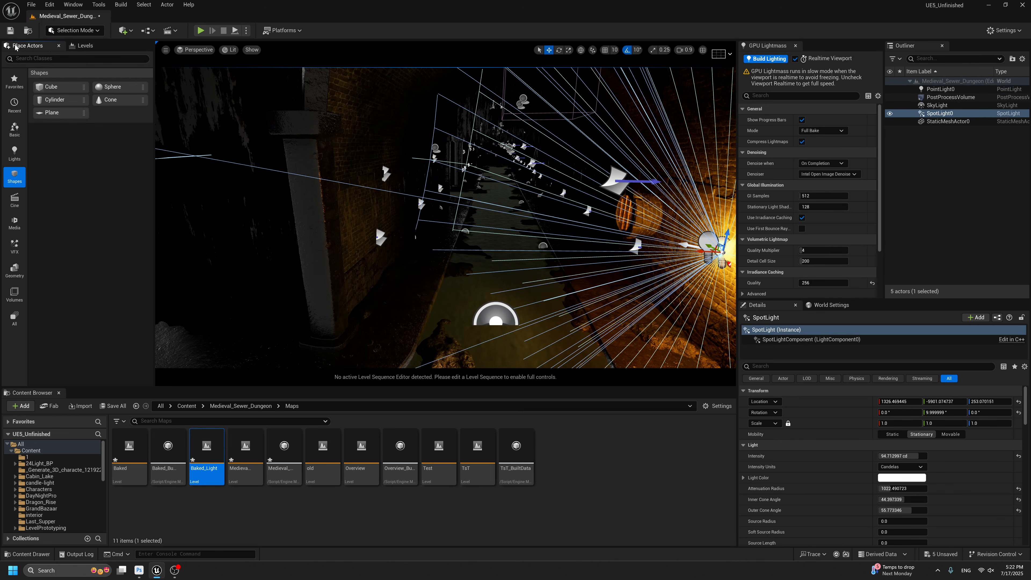
drag(54, 100, 594, 162)
key(space)
key(space)
right_drag(530, 272, 565, 262)
key(space)
drag(479, 251, 449, 251)
Move the cylinder closer to the wall lamp, to about 1581 on the X axis.
right_drag(414, 216, 370, 213)
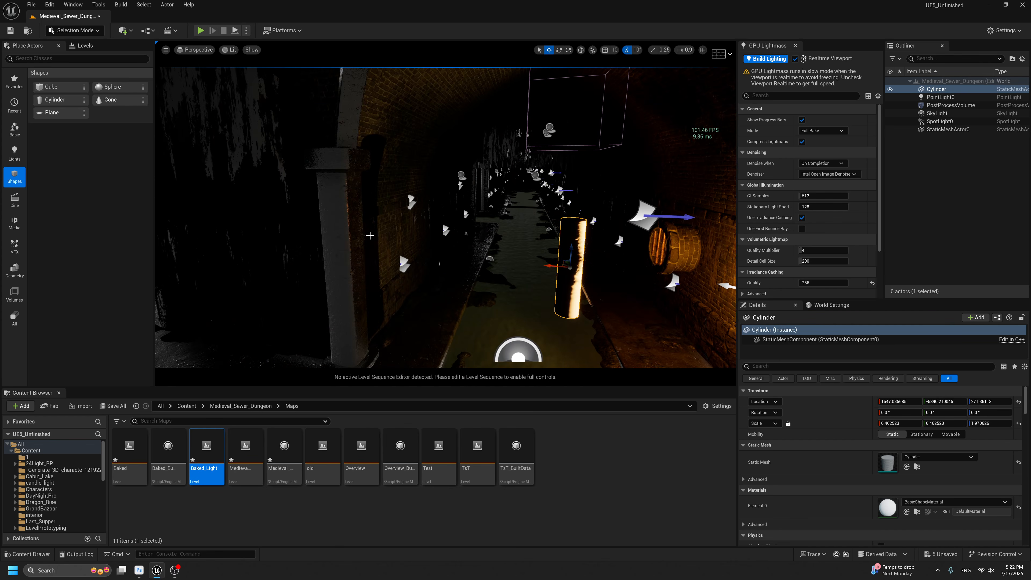
drag(550, 264, 601, 262)
right_drag(601, 262, 581, 243)
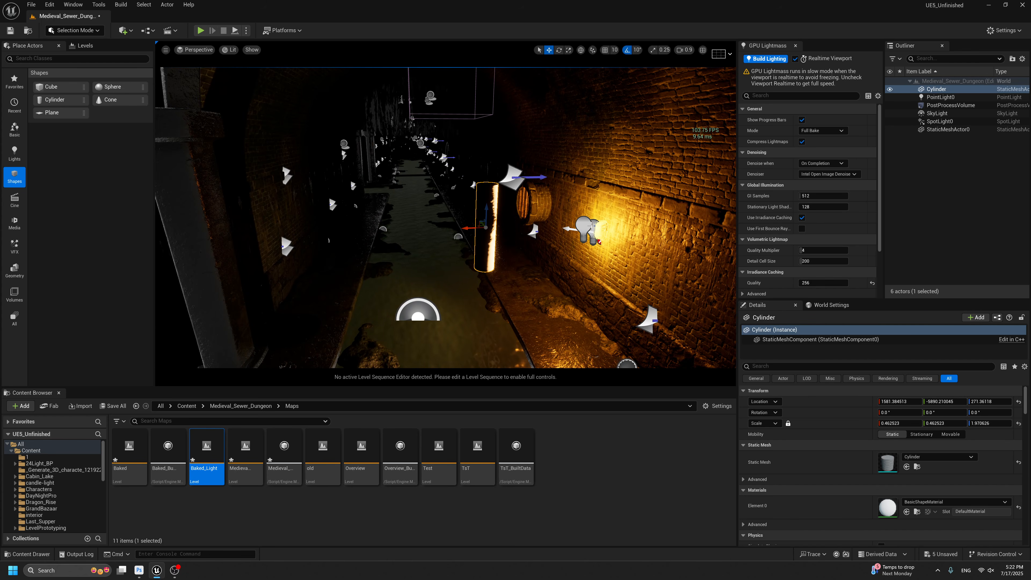
Select the lamp's spot light and examine how it lights the cylinder and tunnel with the scene icons hidden.
click(585, 226)
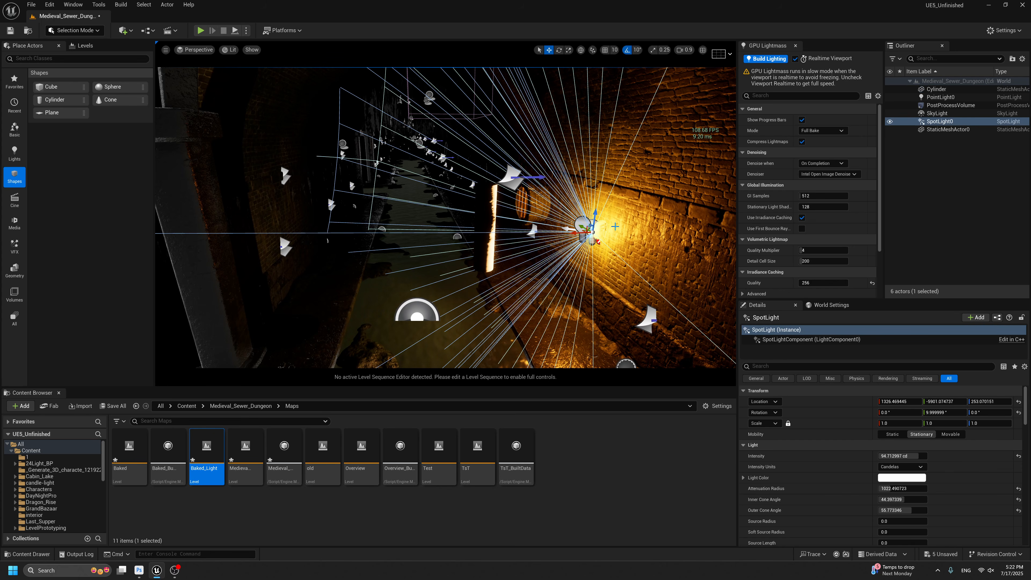
right_drag(483, 251, 412, 263)
mouse_move(576, 235)
right_down()
mouse_move(558, 244)
mouse_move(594, 240)
right_up()
key(w)
mouse_move(596, 221)
right_down()
mouse_move(637, 276)
mouse_move(601, 260)
mouse_move(596, 223)
right_up()
right_drag(460, 304, 463, 304)
key(s)
key(g)
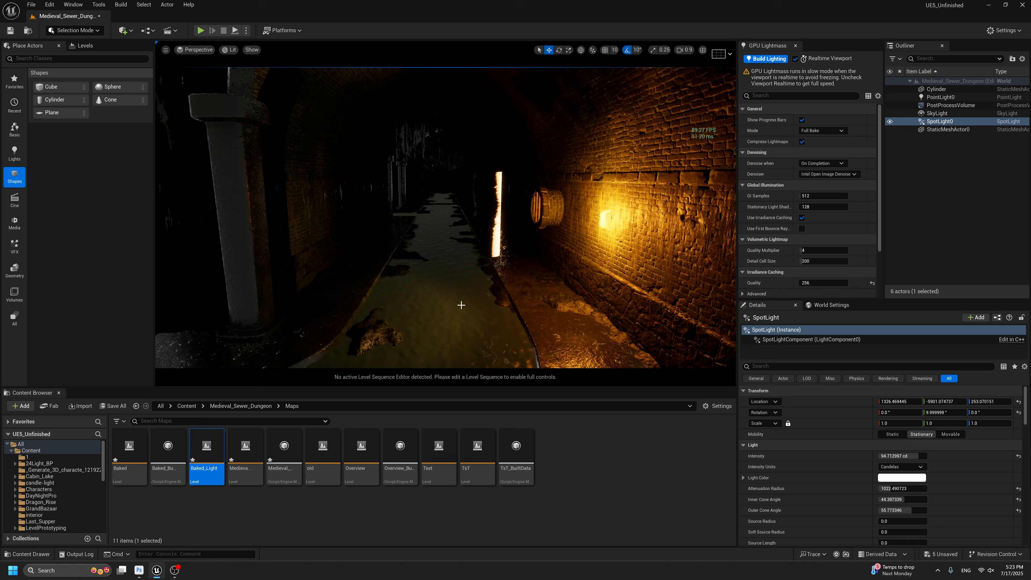
Place a Cube in the middle of the tunnel and a Point Light above it, with the scene icons shown.
drag(46, 88, 446, 244)
click(564, 298)
click(14, 154)
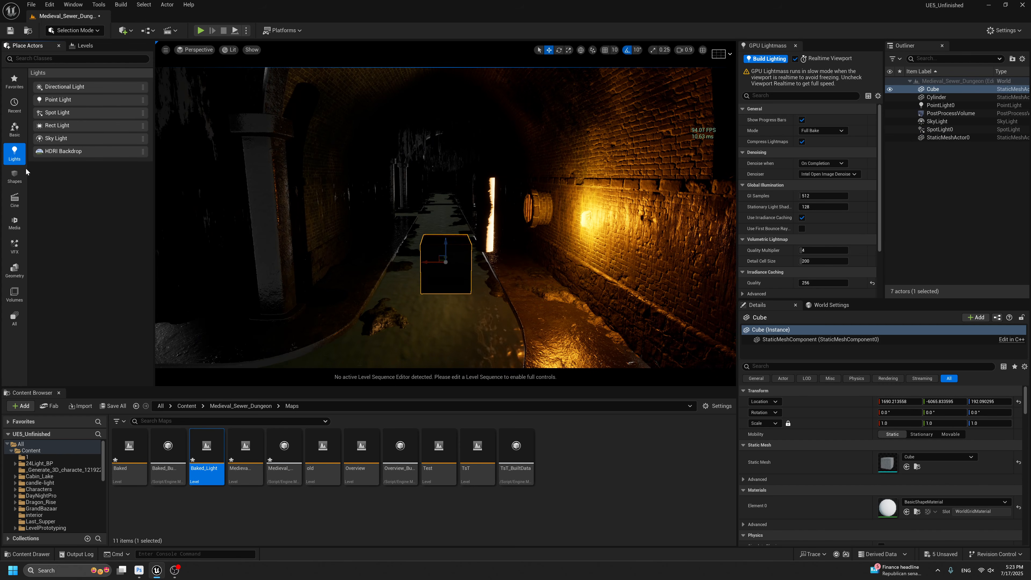
drag(58, 100, 445, 155)
key(g)
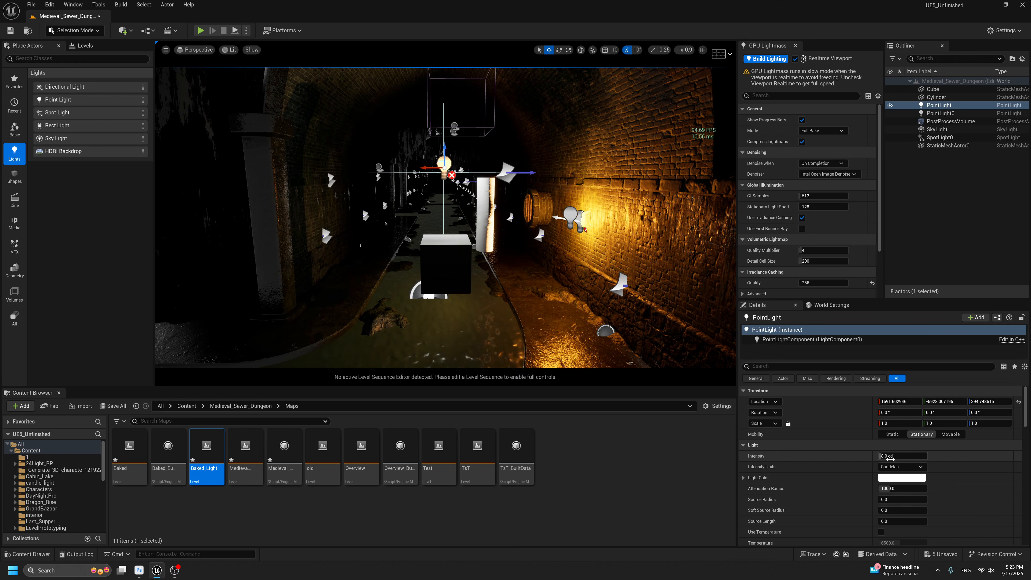
Set the new point light's intensity to about 97.93 cd and raise it to a height of about 427.5.
drag(902, 456, 938, 456)
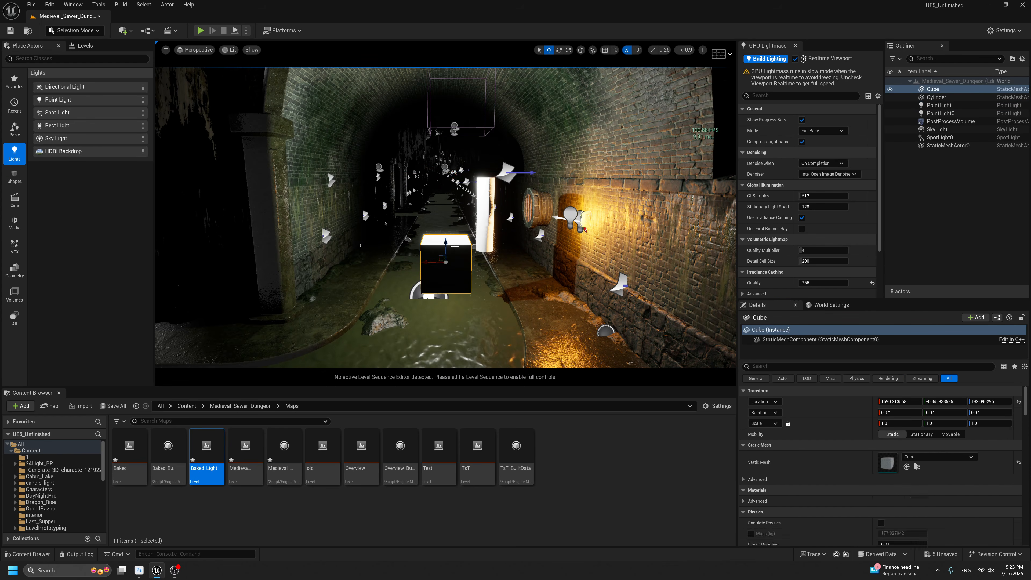
mouse_move(437, 161)
mouse_down()
mouse_move(486, 170)
mouse_move(401, 236)
mouse_move(475, 155)
mouse_move(428, 174)
mouse_move(432, 149)
mouse_up()
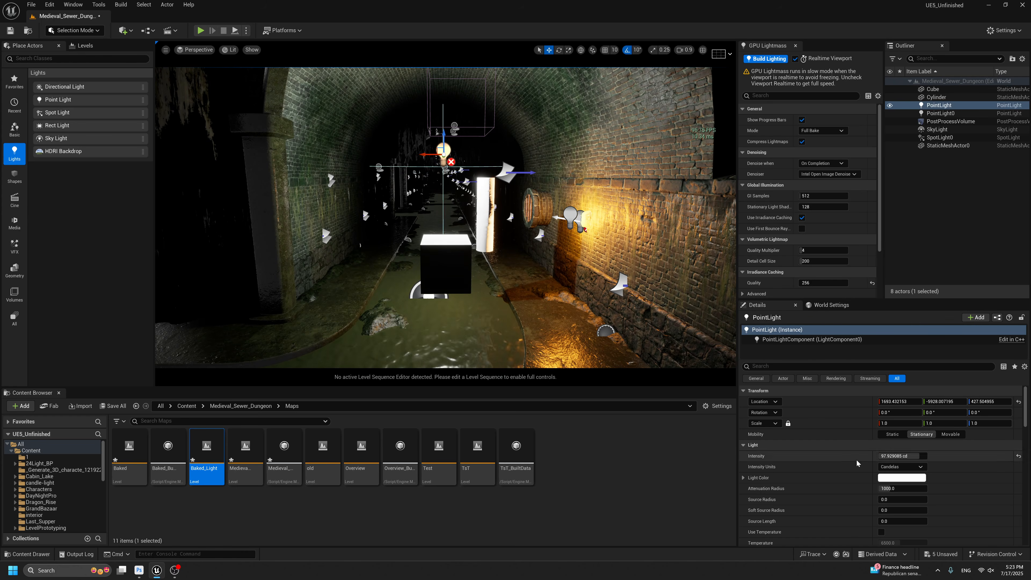
scroll(881, 508, down, 2)
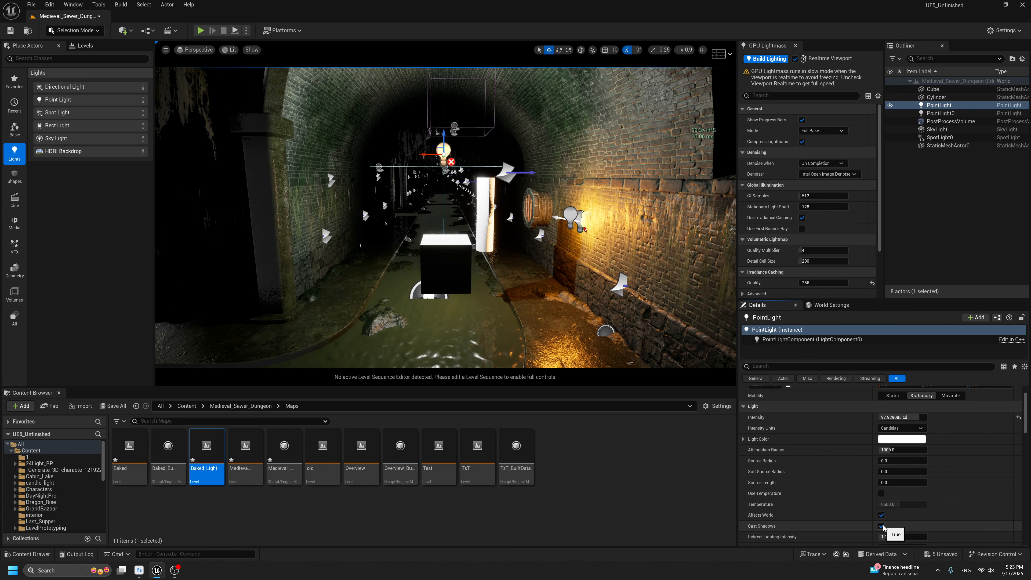
Move the test point light beside the wall lamp and turn off its shadow casting.
drag(444, 149, 564, 196)
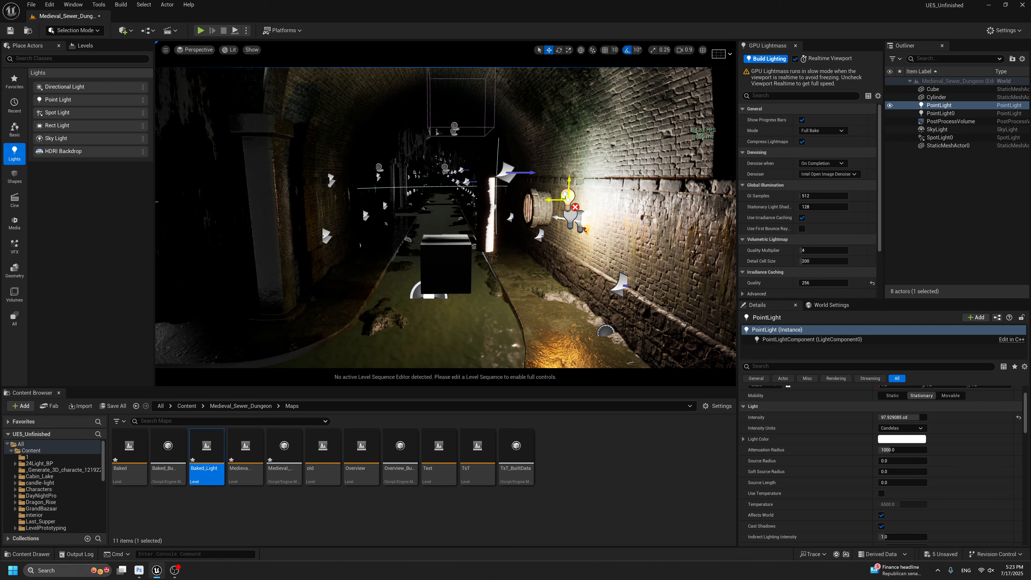
click(882, 526)
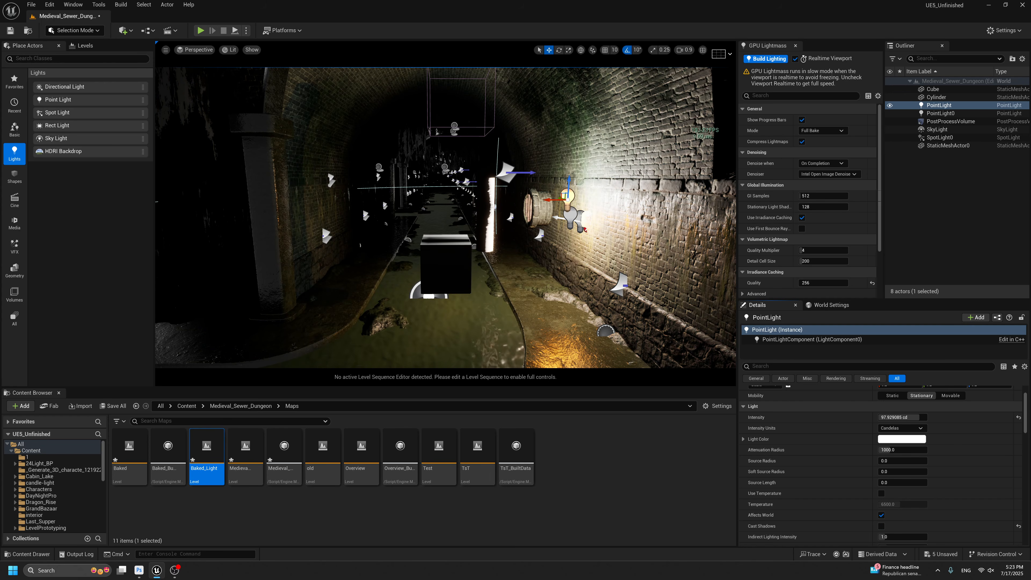
key(w)
mouse_move(445, 217)
right_down()
mouse_move(500, 218)
mouse_move(441, 208)
right_up()
key(s)
key(a)
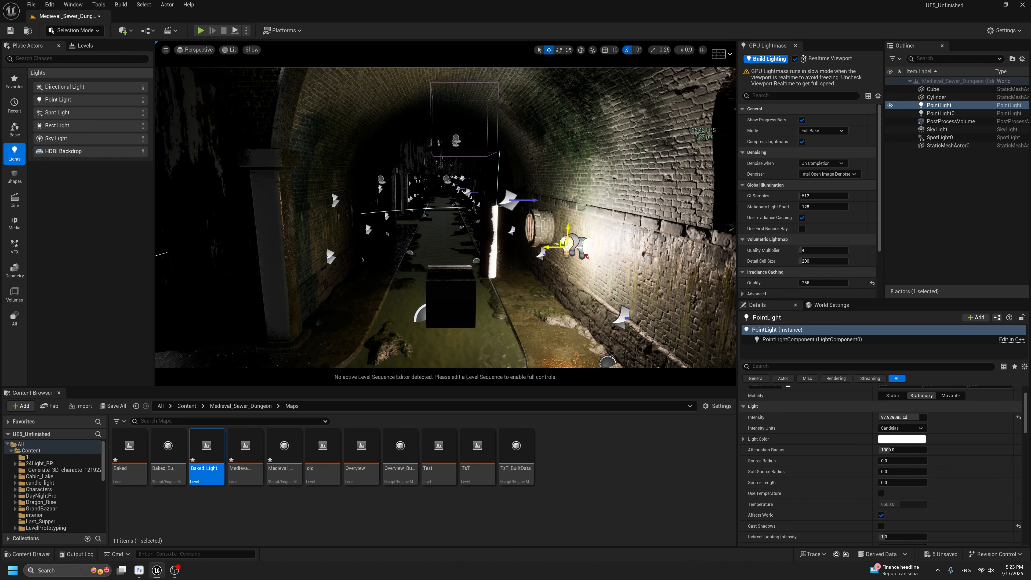
Delete the test point light and examine how the wall lamp's spot light hits the cube and cylinder with the scene icons hidden.
key(Delete)
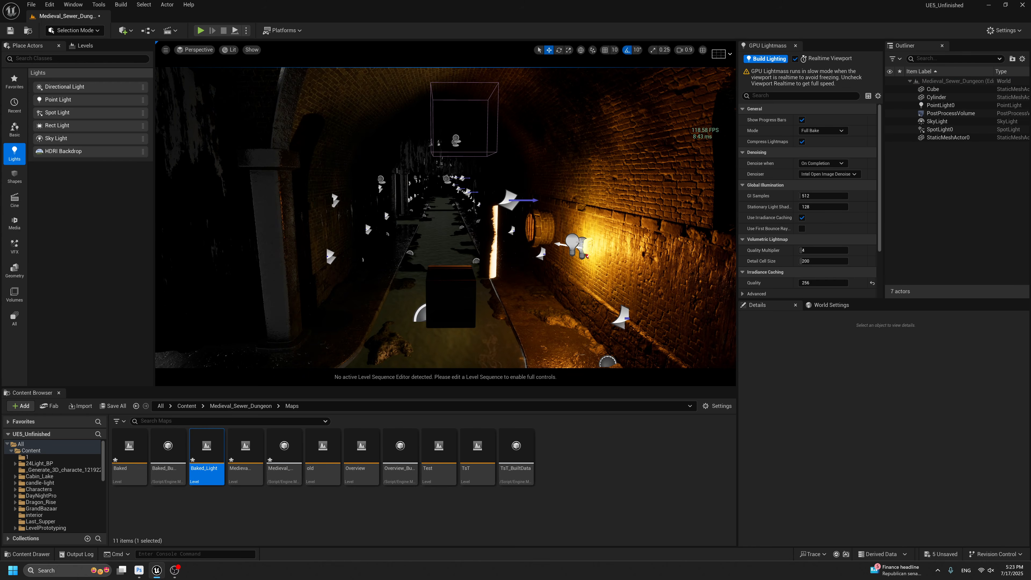
click(583, 242)
click(581, 242)
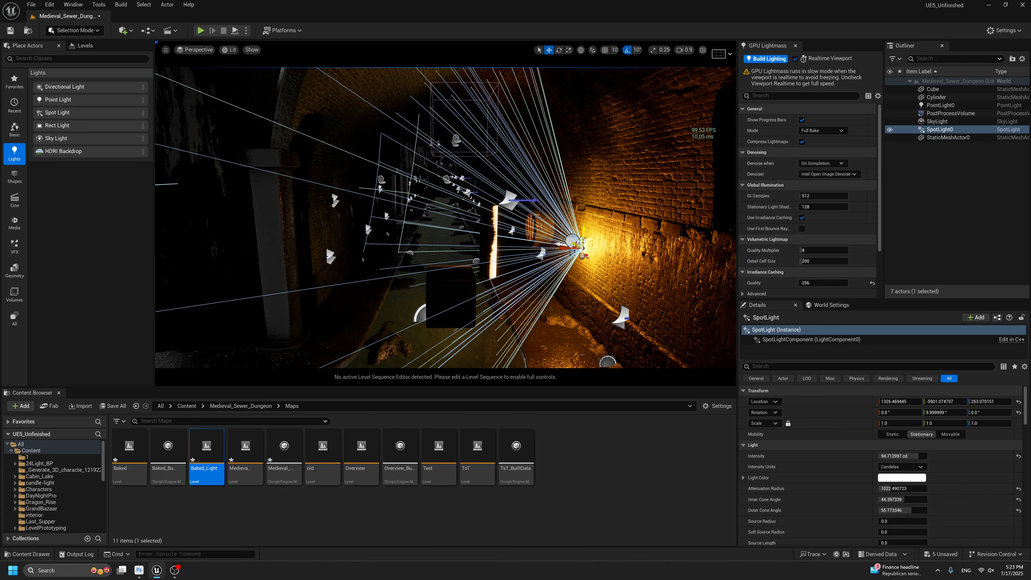
right_drag(581, 242, 624, 242)
scroll(582, 224, down, 1)
key(g)
key(g)
key(g)
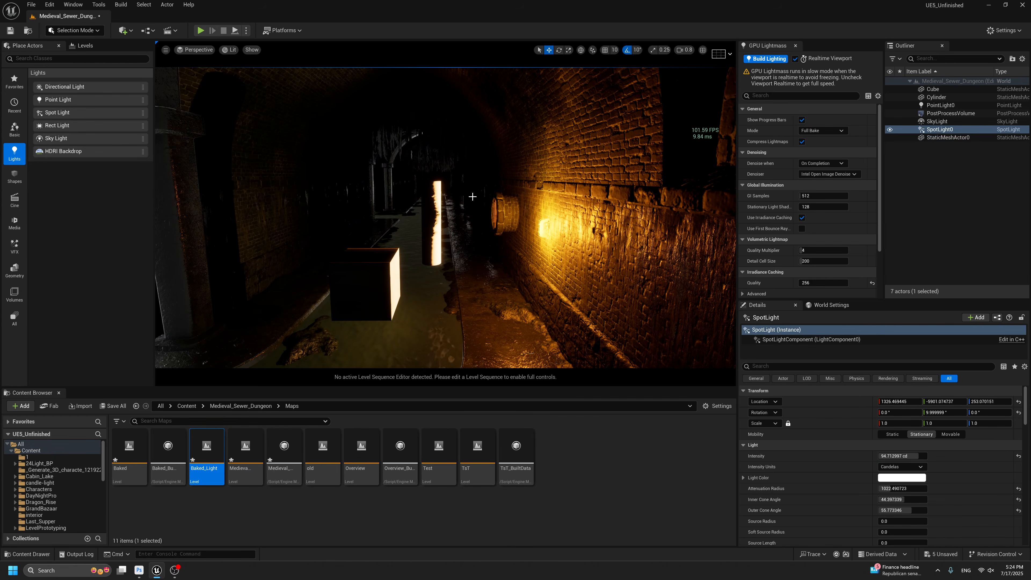
Show the scene icons and delete the test cylinder and the cube from the tunnel.
key(g)
click(434, 210)
key(Delete)
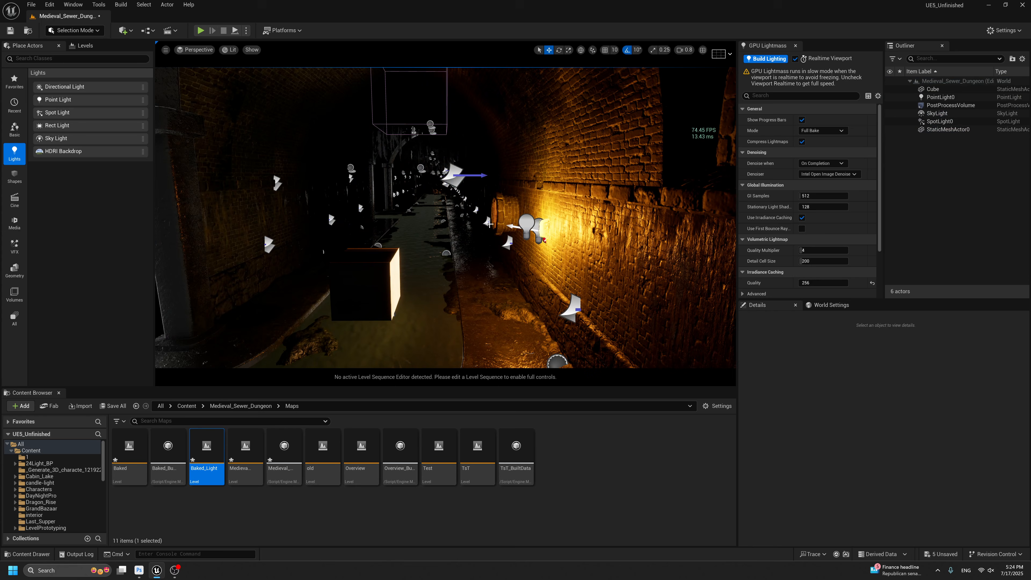
click(365, 285)
key(Delete)
Select the wall lamp's spot light and examine its Stationary and Static mobility options with the scene icons hidden.
click(539, 226)
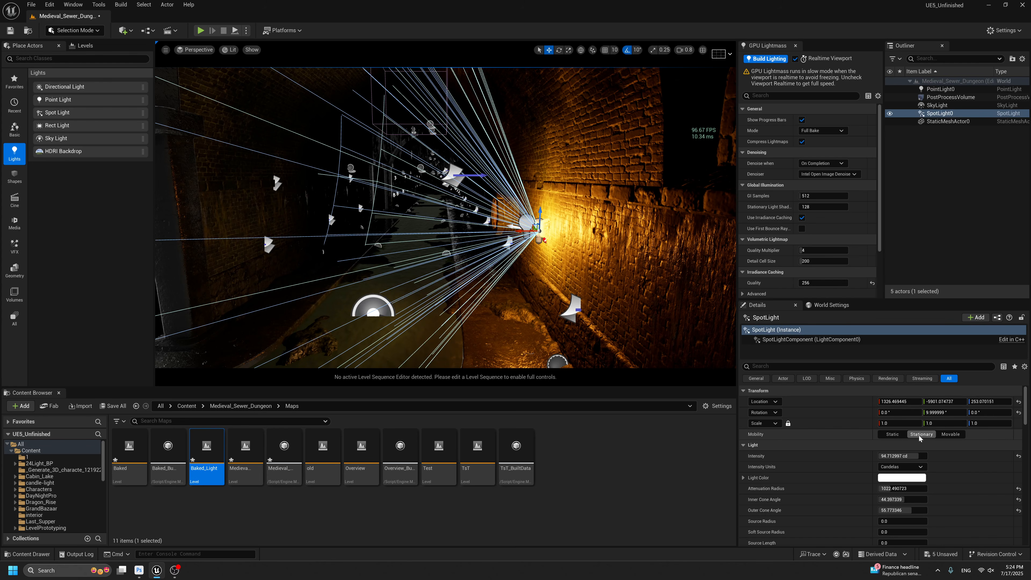
right_drag(577, 248, 532, 233)
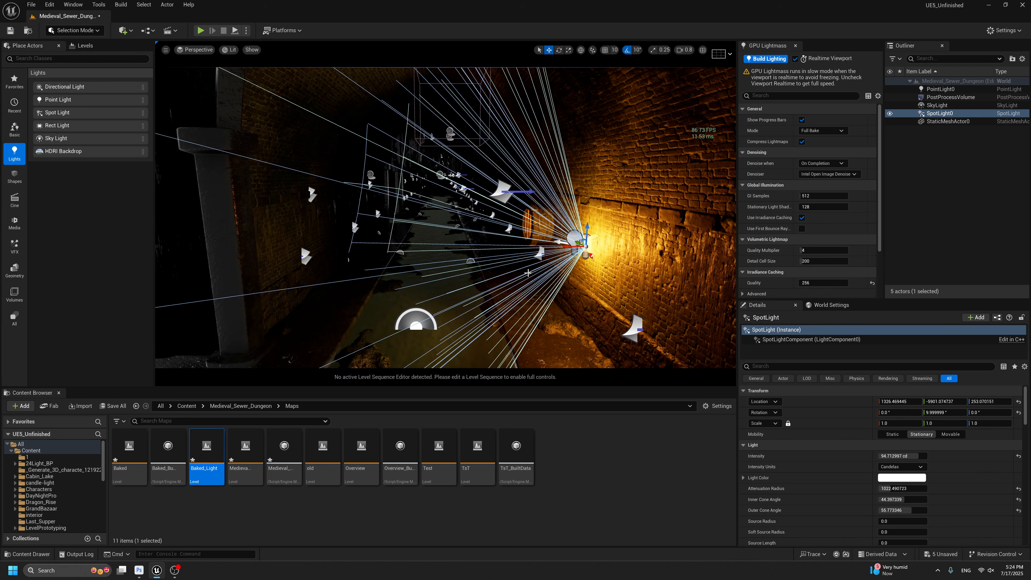
key(g)
key(g)
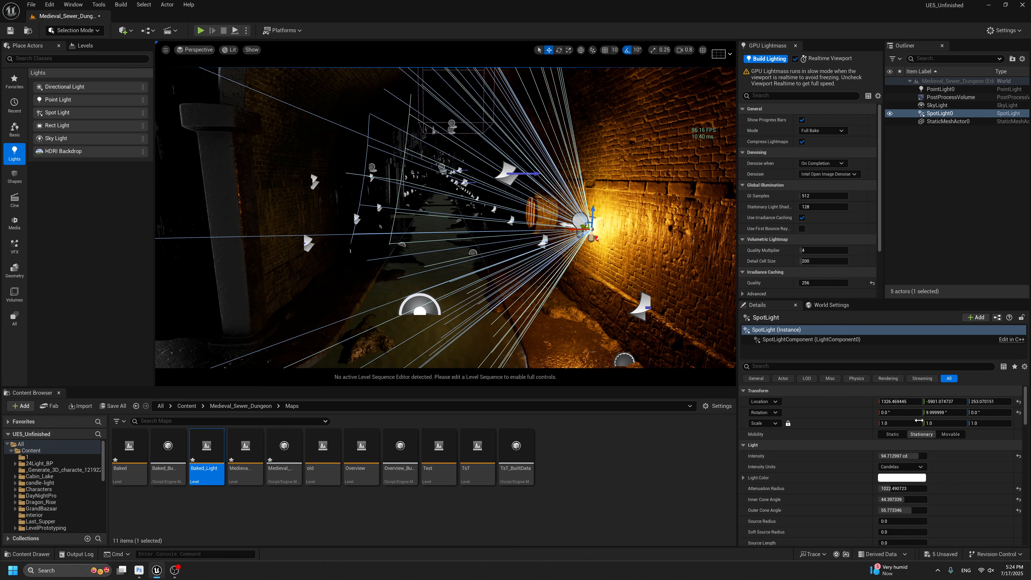
key(g)
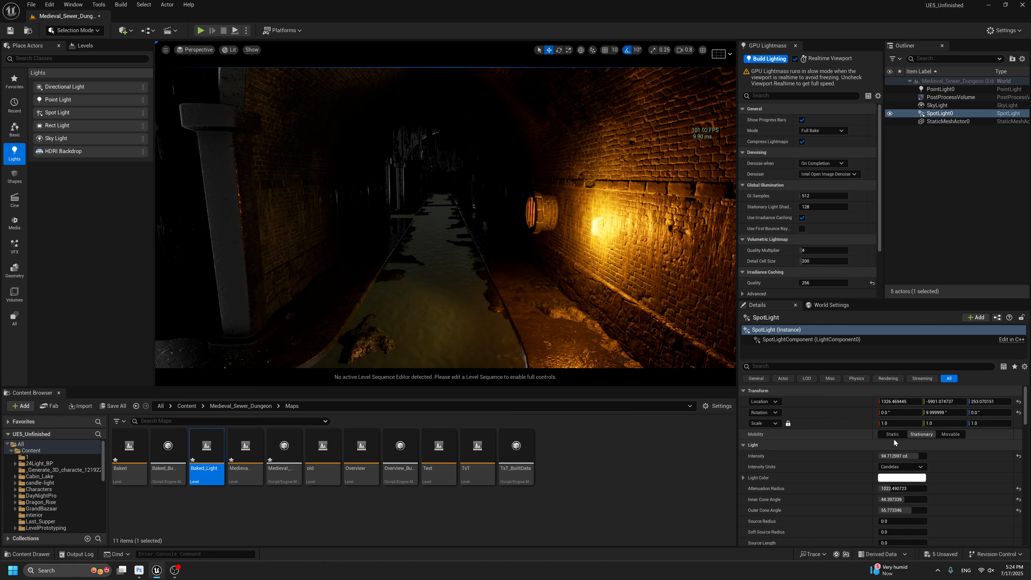
click(929, 435)
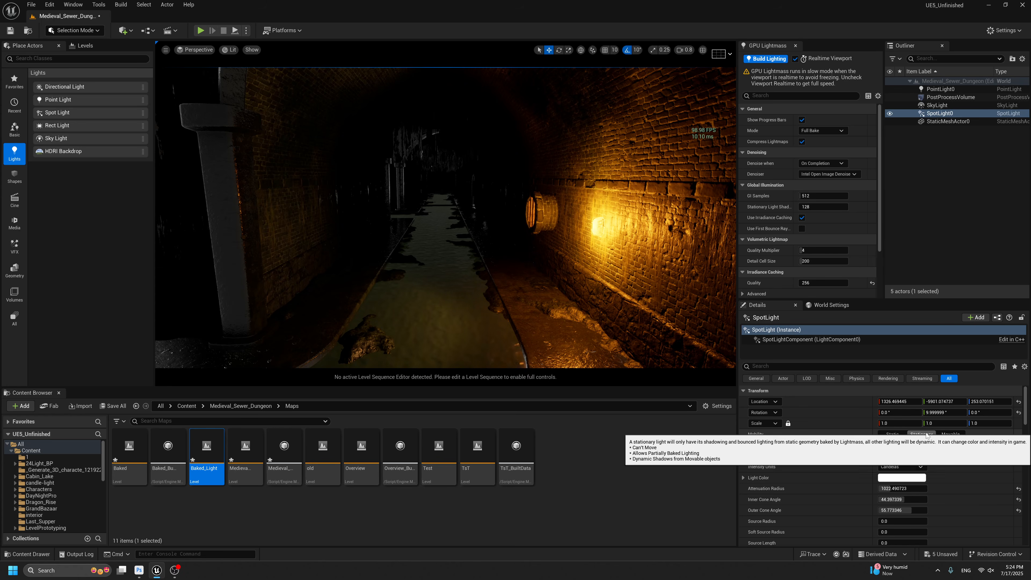
click(896, 436)
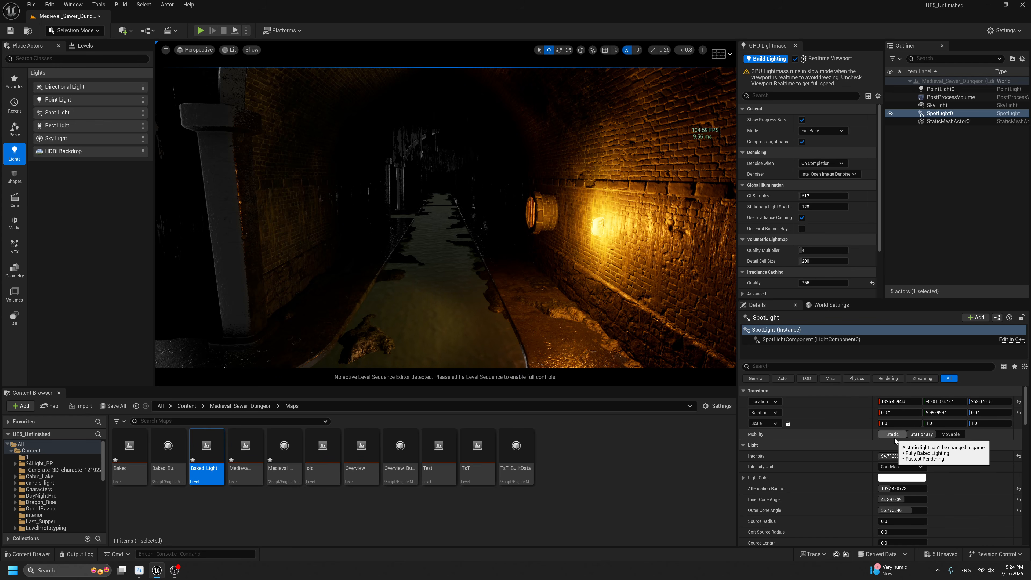
click(922, 434)
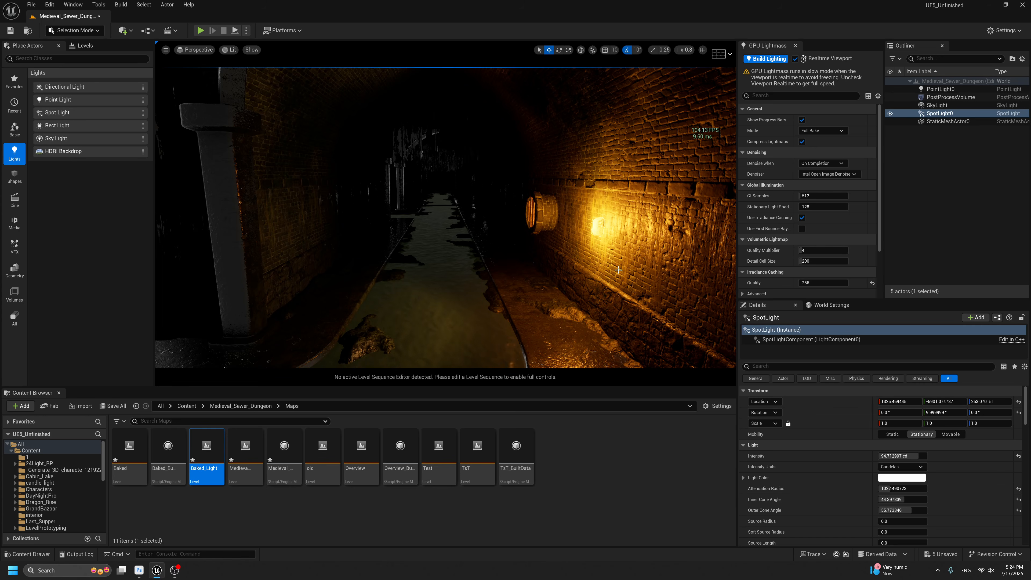
Select the wall lamp's point light and examine its Static mobility, its shadow and indirect light settings, and its effect on the tunnel.
key(g)
click(558, 216)
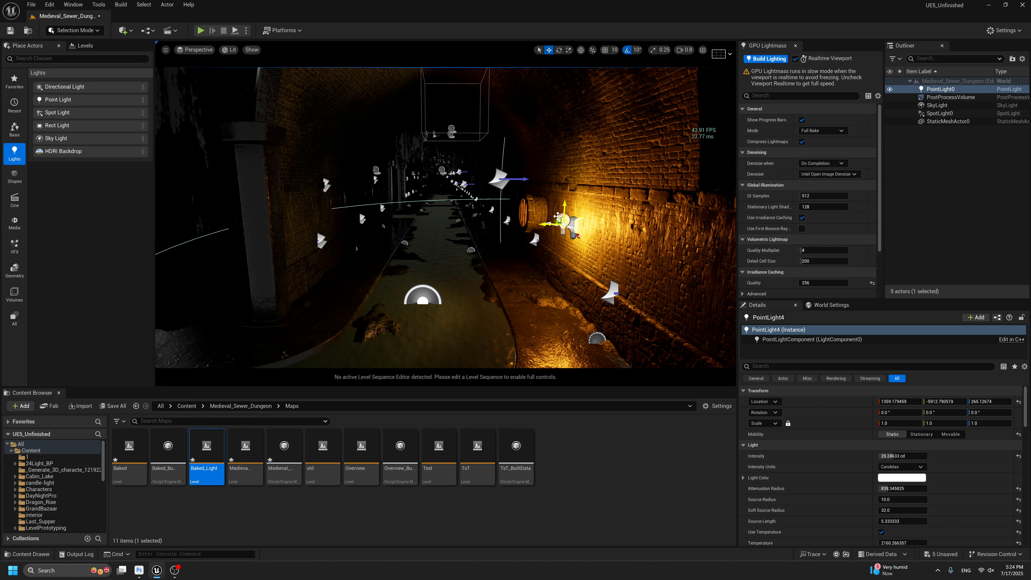
scroll(563, 221, down, 1)
scroll(561, 224, up, 2)
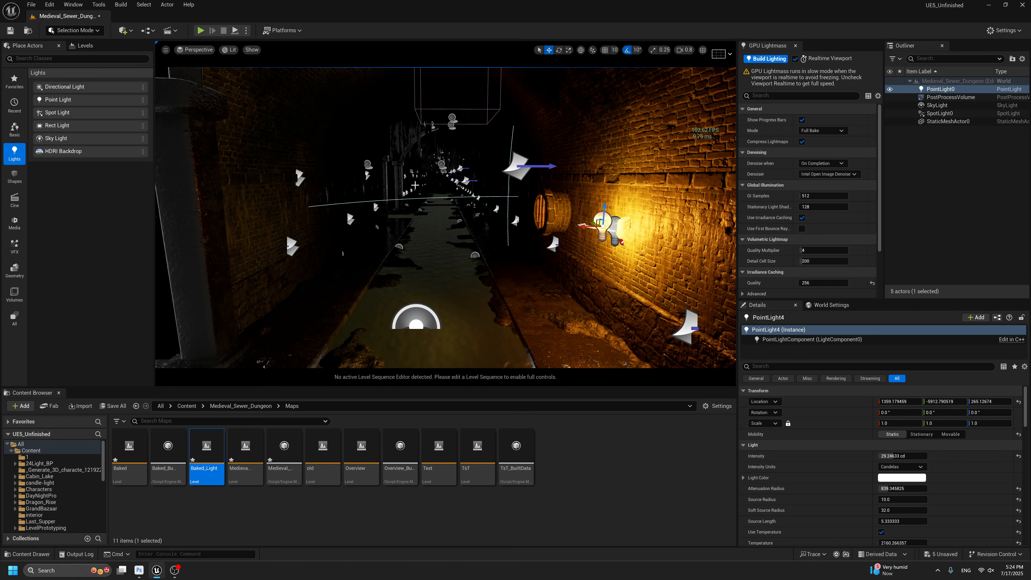
middle_drag(617, 256, 600, 252)
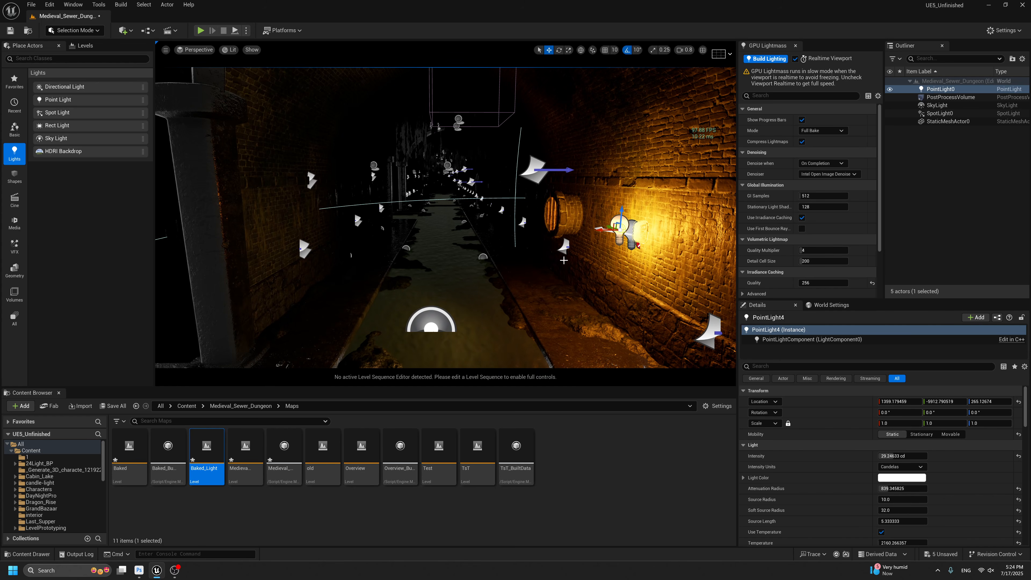
middle_drag(564, 260, 573, 257)
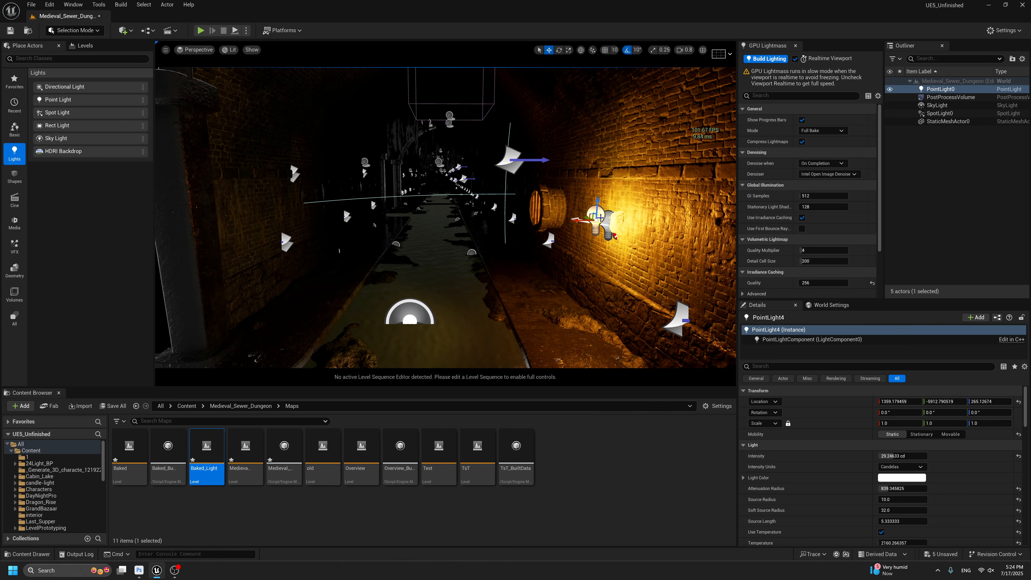
middle_drag(602, 213, 583, 217)
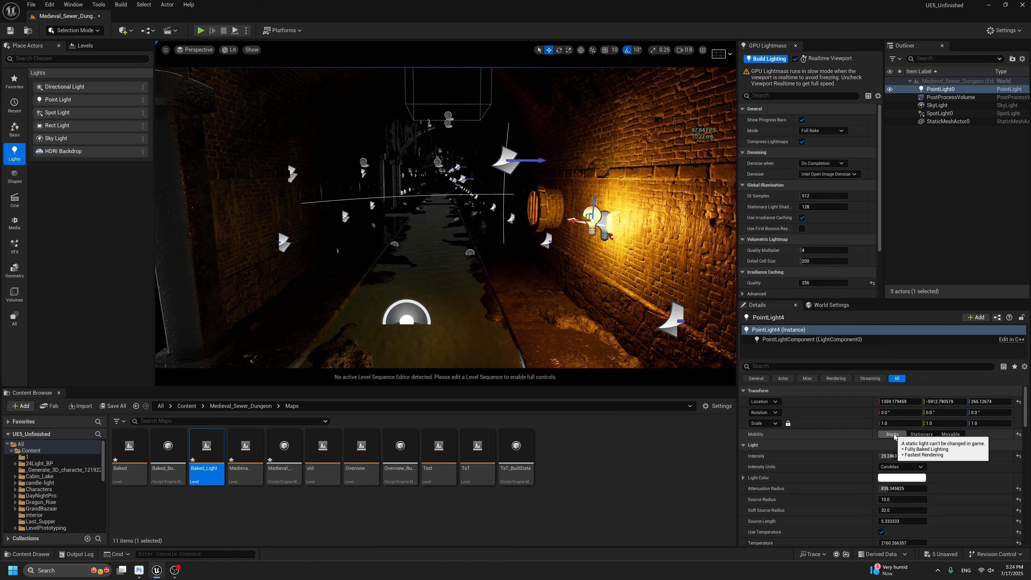
scroll(878, 508, down, 3)
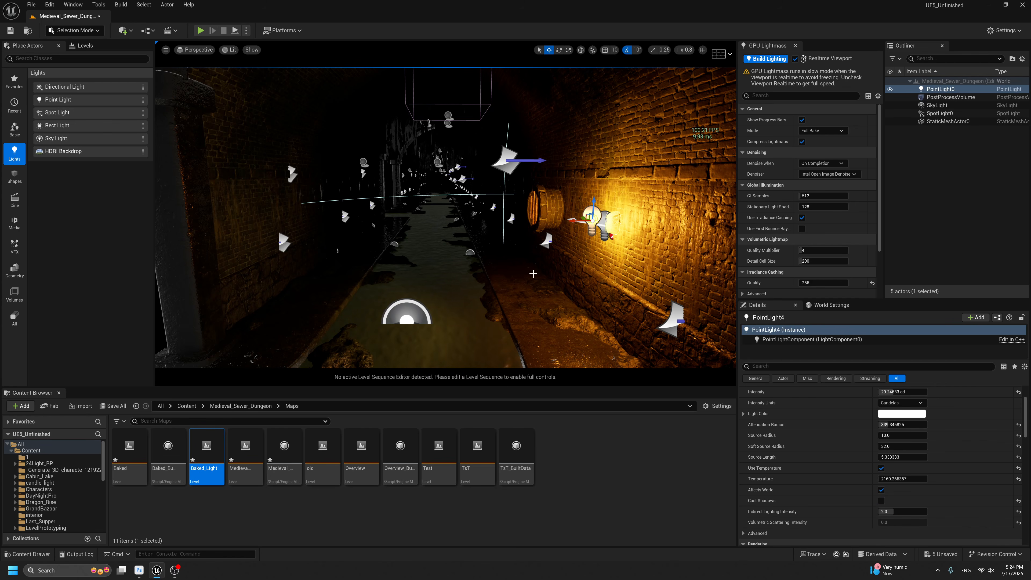
right_drag(654, 268, 637, 282)
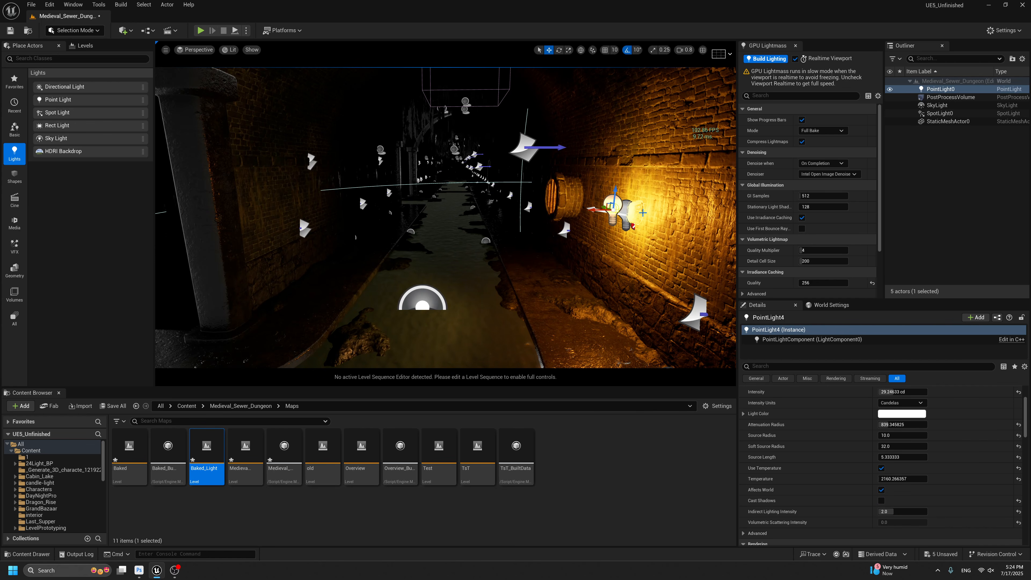
right_drag(261, 203, 355, 265)
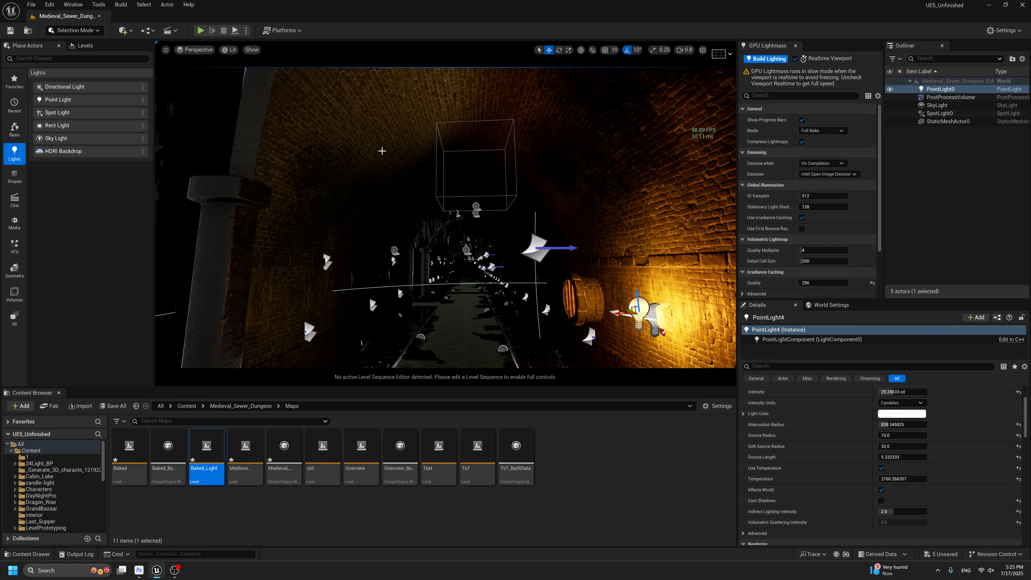
right_drag(650, 273, 655, 290)
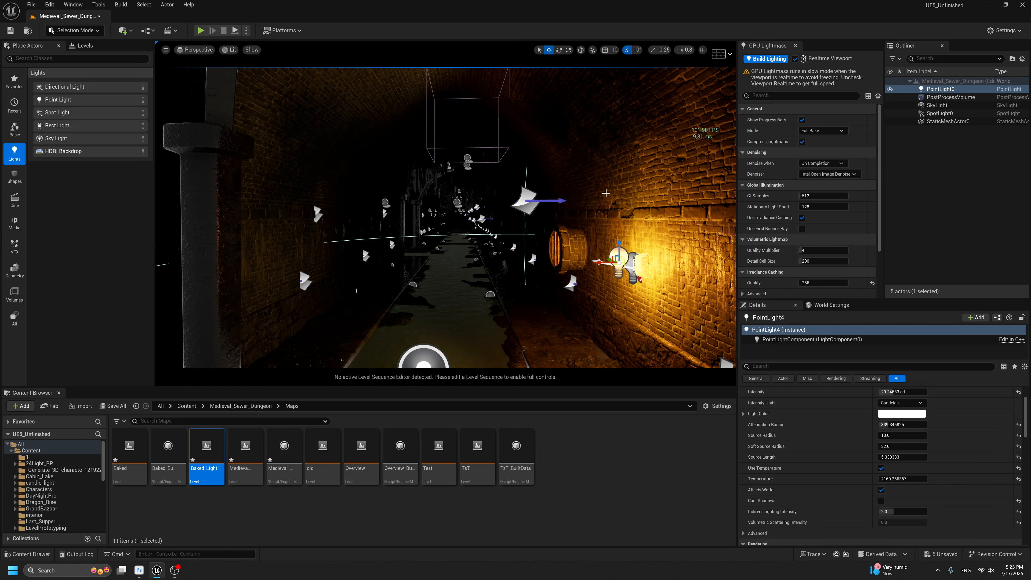
middle_drag(587, 305, 616, 300)
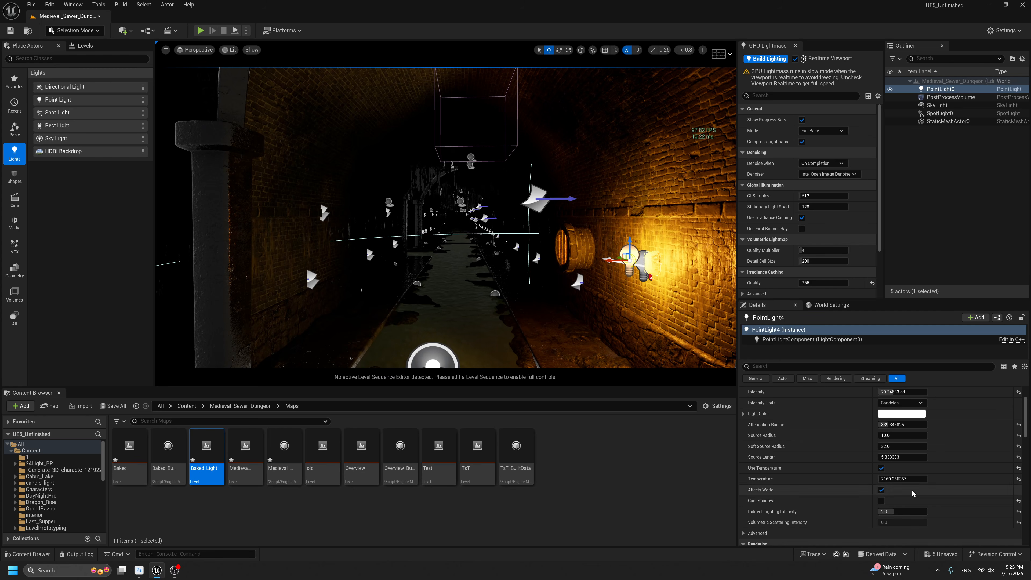
middle_drag(639, 280, 648, 290)
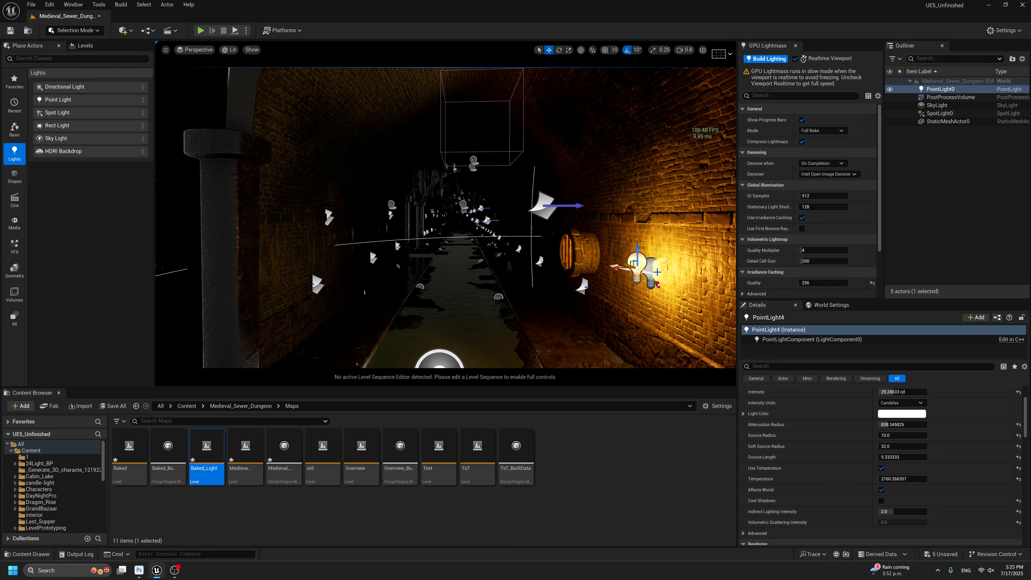
scroll(922, 435, up, 3)
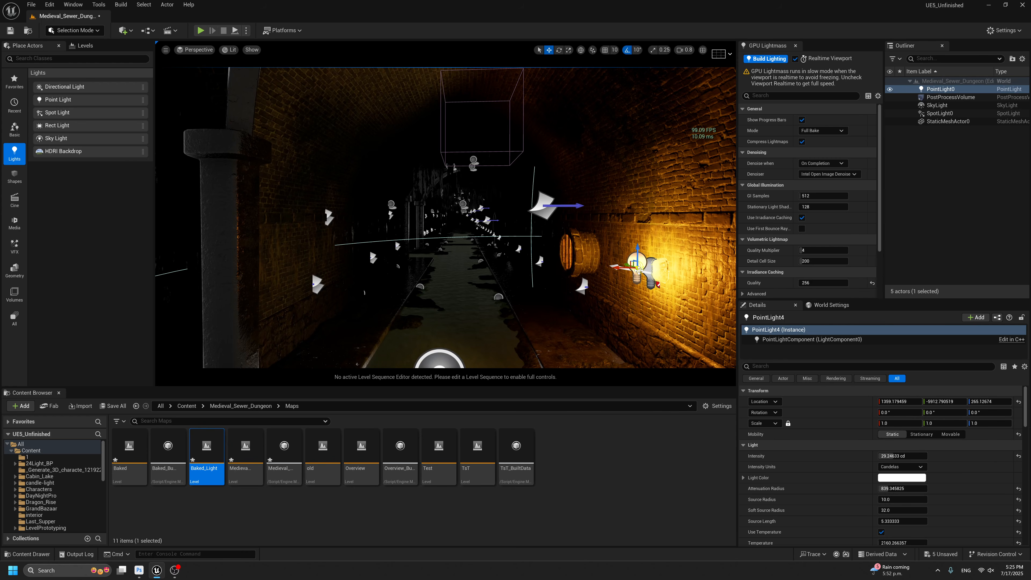
Select the lamp's spot light and examine its Movable mobility option against Stationary, viewing the tunnel with the scene icons hidden.
click(658, 284)
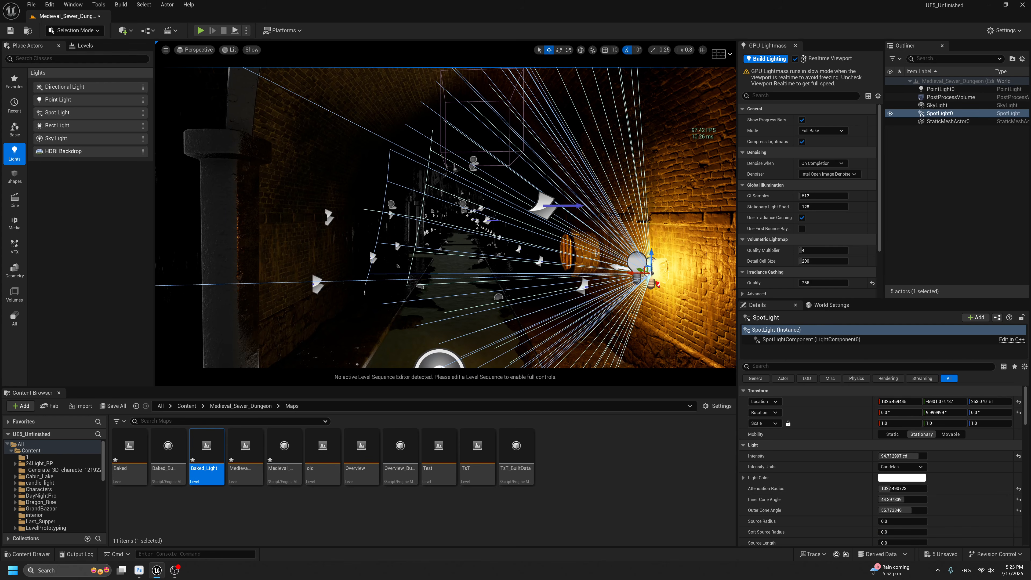
middle_drag(609, 270, 601, 264)
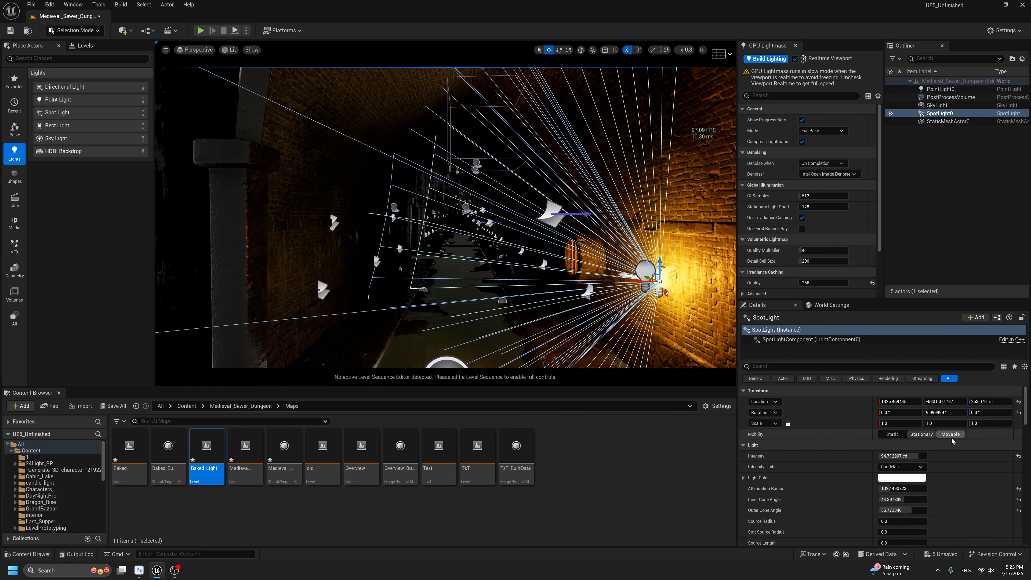
middle_drag(680, 328, 675, 337)
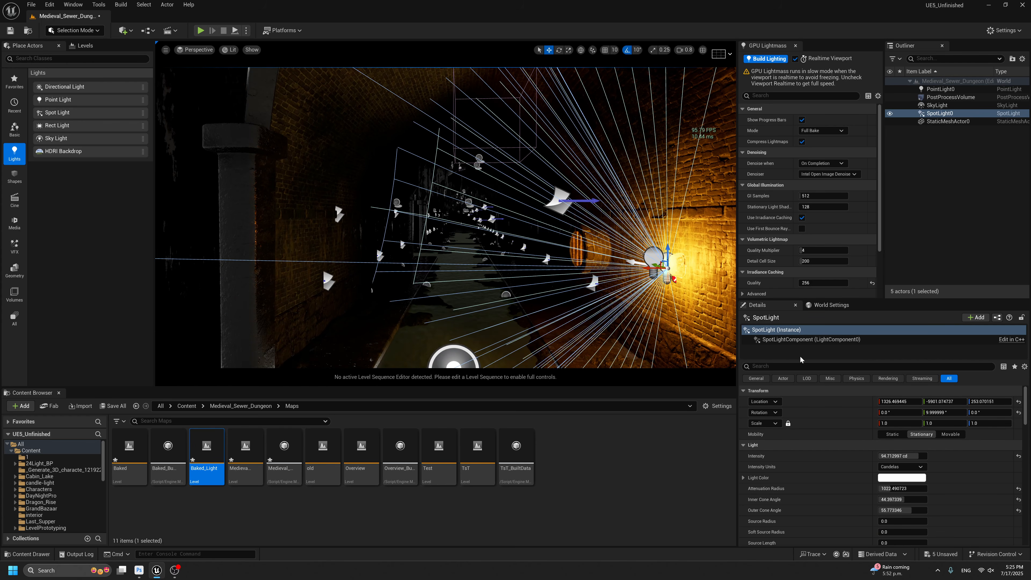
key(g)
key(g)
key(g)
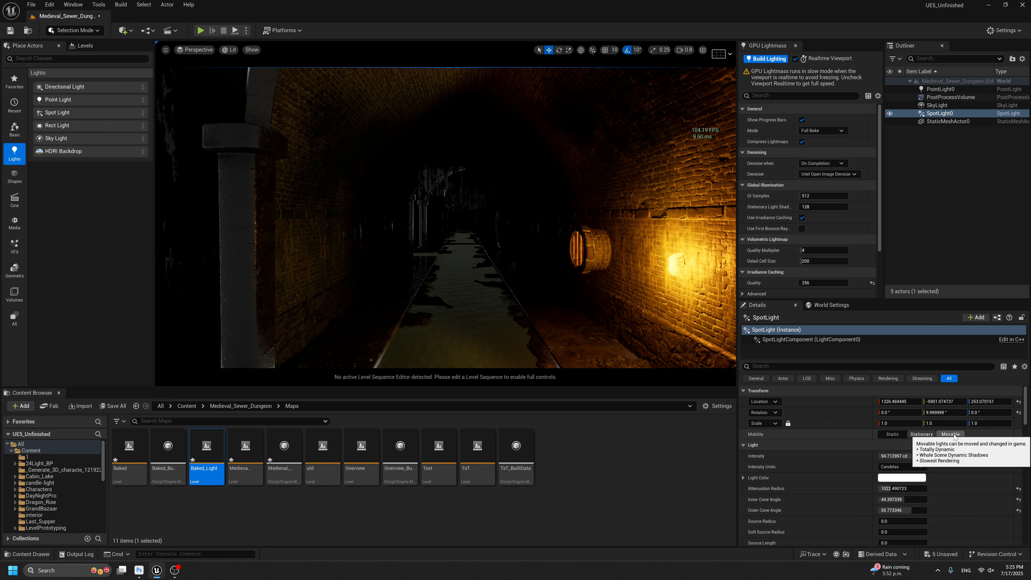
key(g)
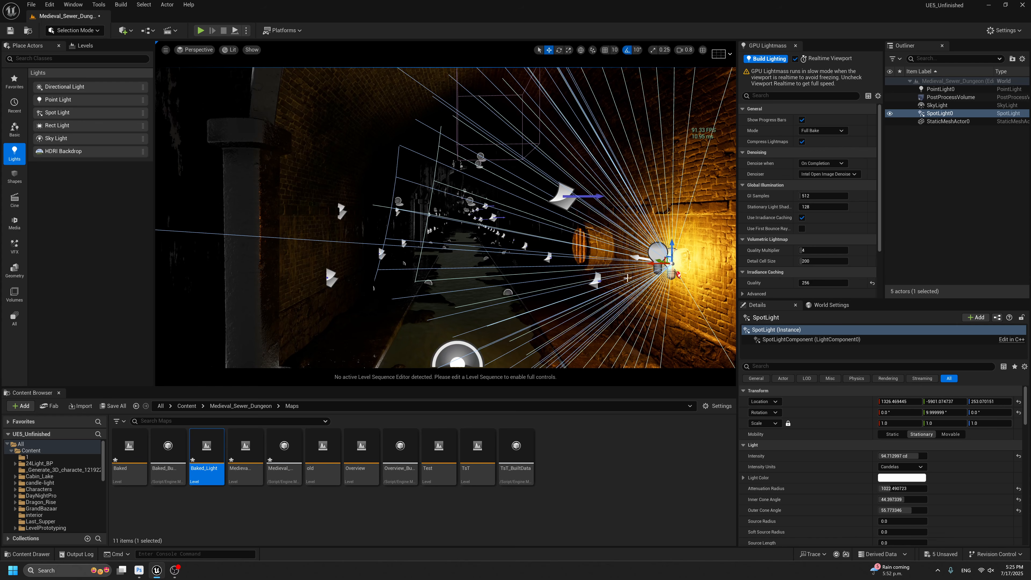
Try moving the lamp's spot light toward the wall, and undo the move.
drag(661, 260, 726, 280)
key(ctrl+z)
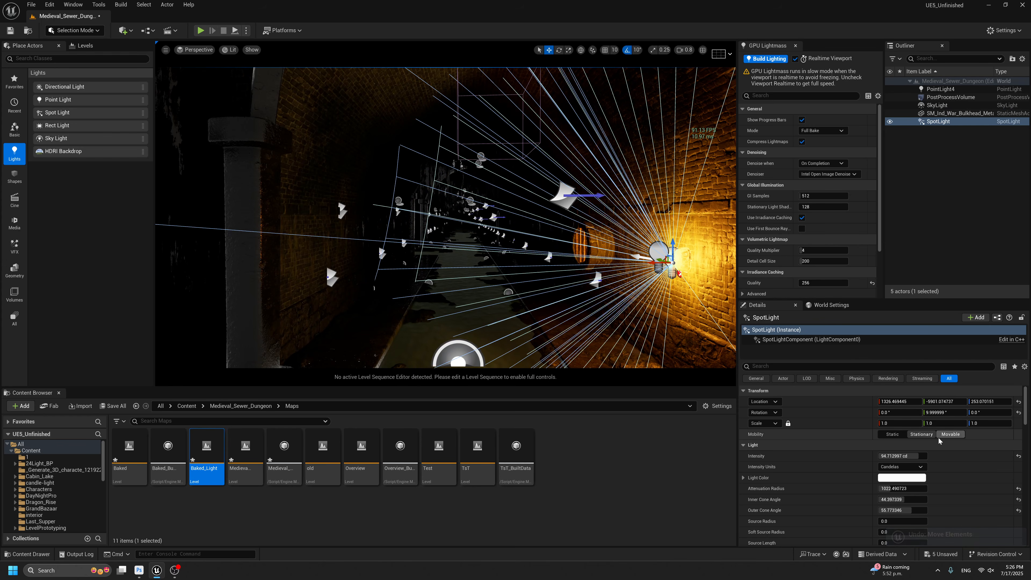
key(g)
middle_drag(633, 256, 635, 260)
key(g)
Check the wall lamp's point light and select the lamp's caged bulkhead mesh.
click(660, 247)
scroll(668, 256, down, 3)
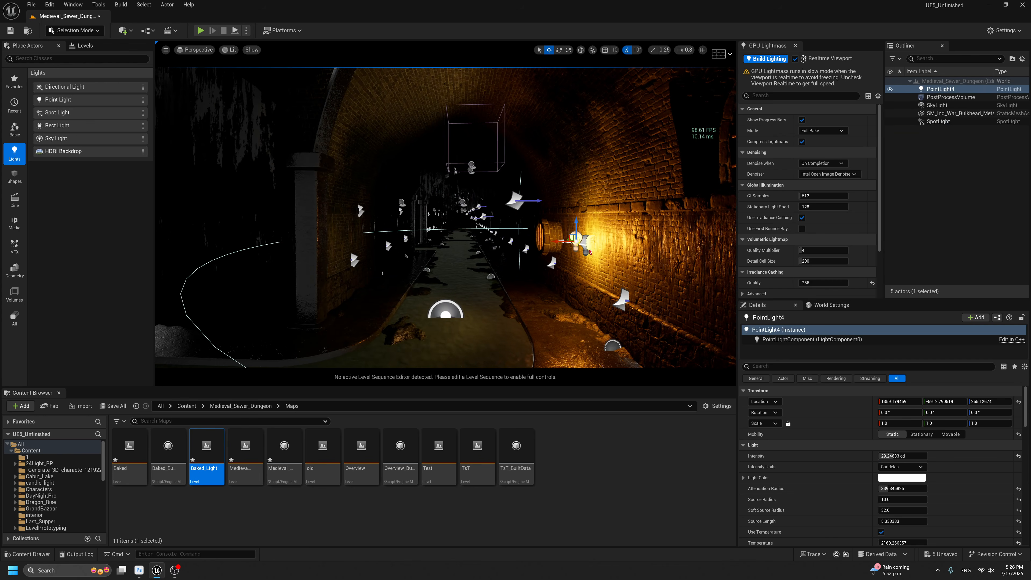
scroll(602, 244, up, 2)
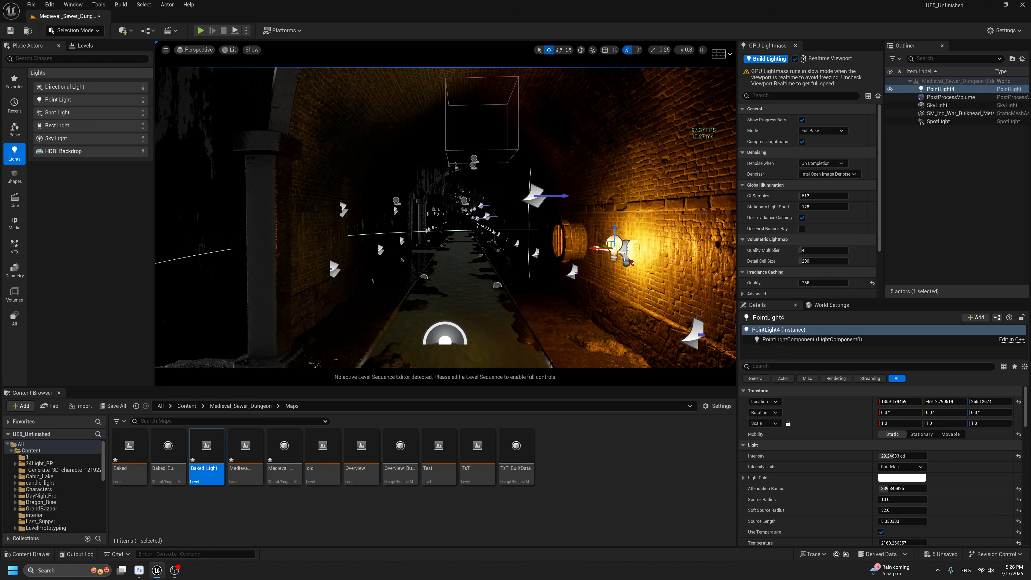
click(628, 260)
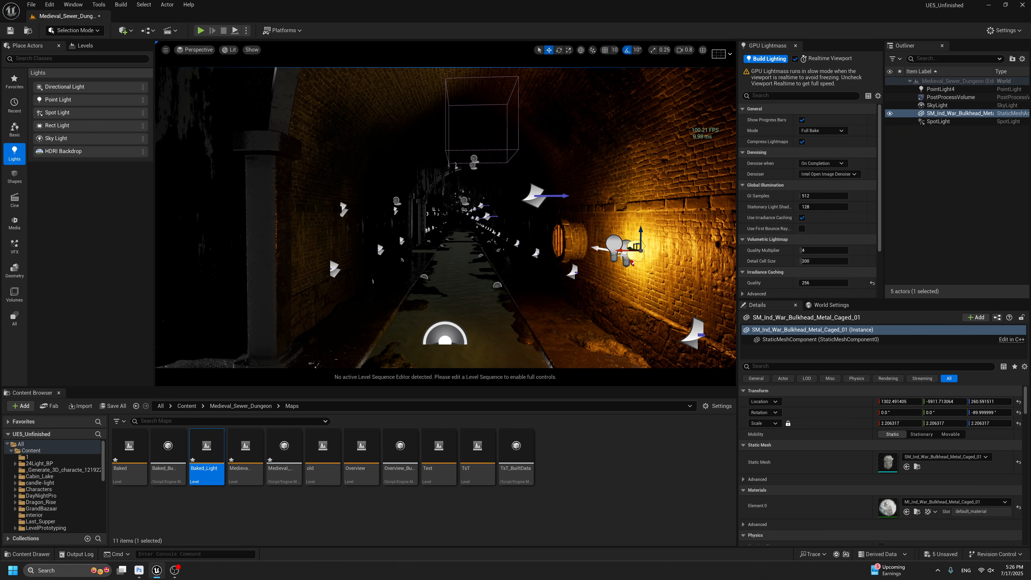
Select the wall lamp's point light and view its unbaked glow along the tunnel with the scene icons hidden.
click(626, 255)
click(614, 244)
right_drag(640, 246, 672, 243)
key(g)
key(g)
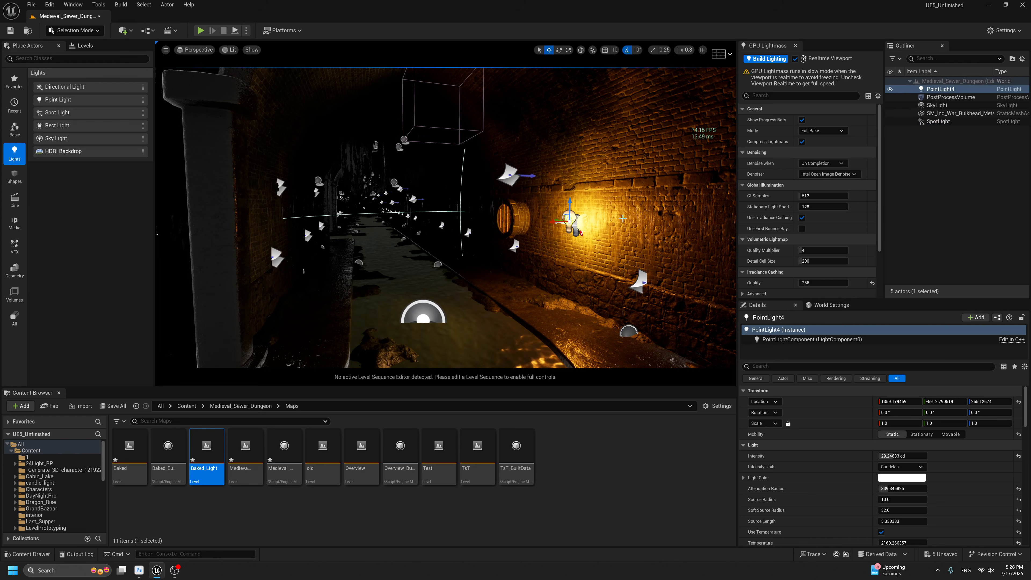
key(g)
Build the lighting with GPU Lightmass, with the realtime viewport off and the Irradiance Caching quality reset to 128.
click(795, 59)
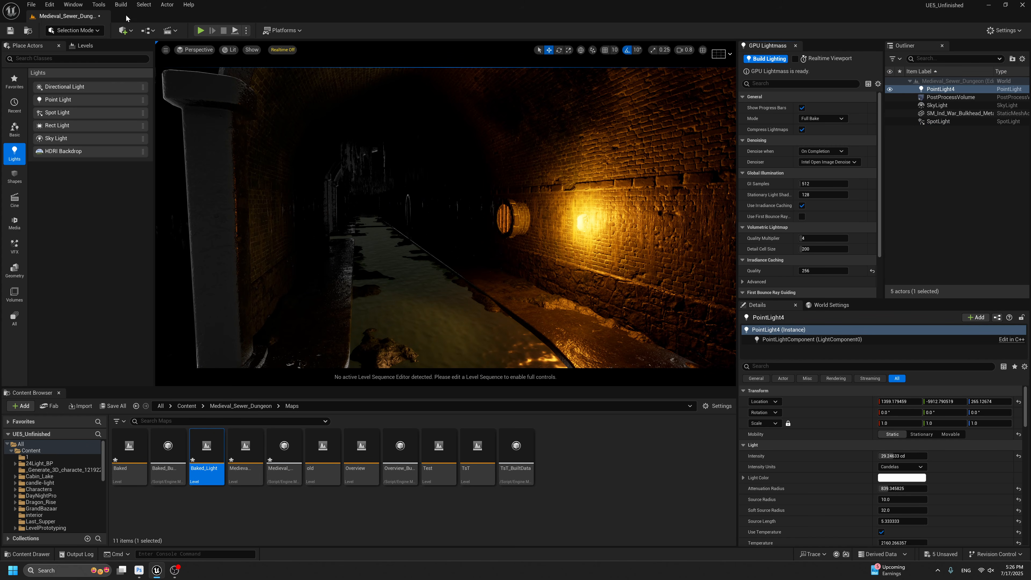
click(129, 4)
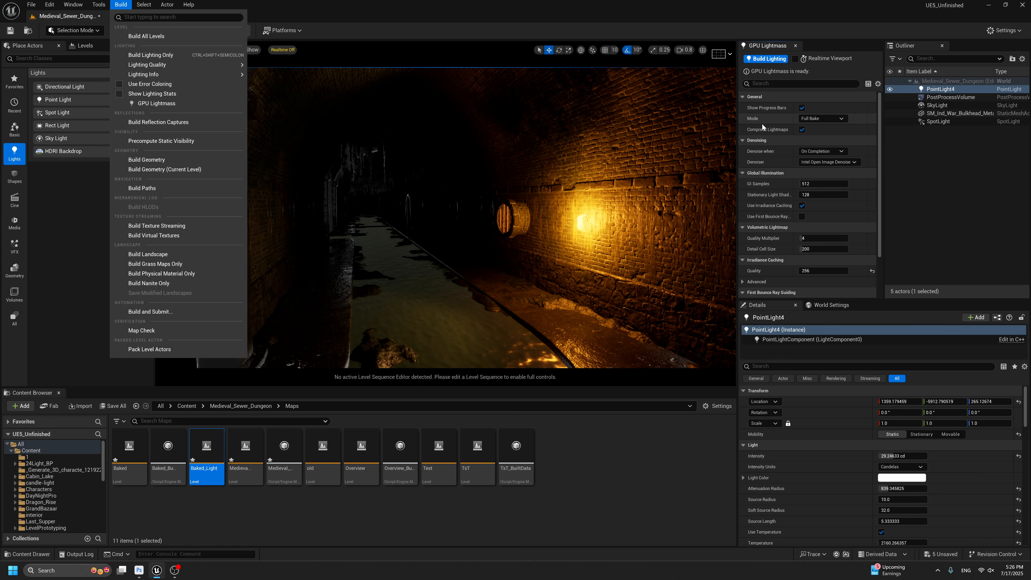
click(768, 128)
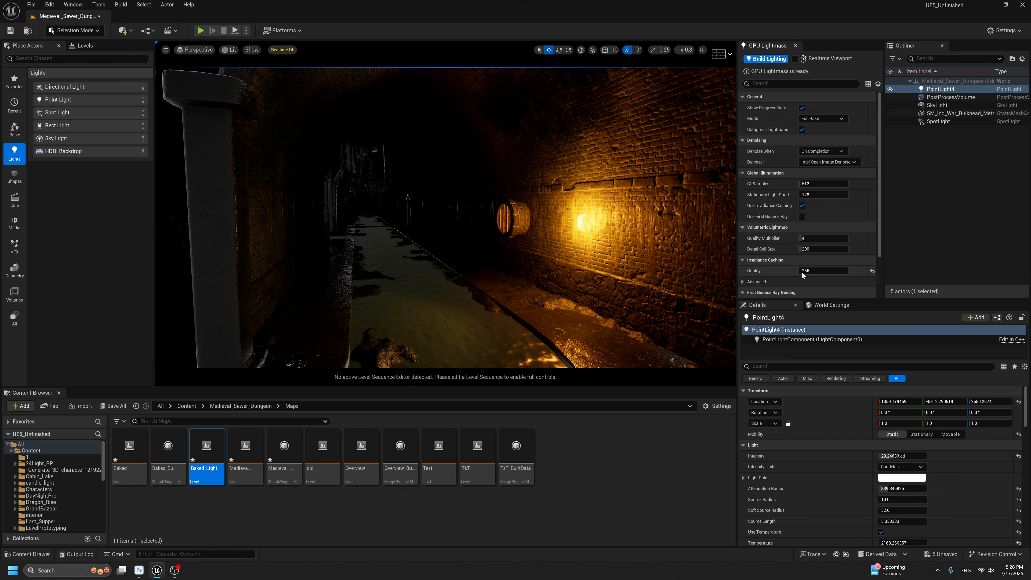
click(873, 271)
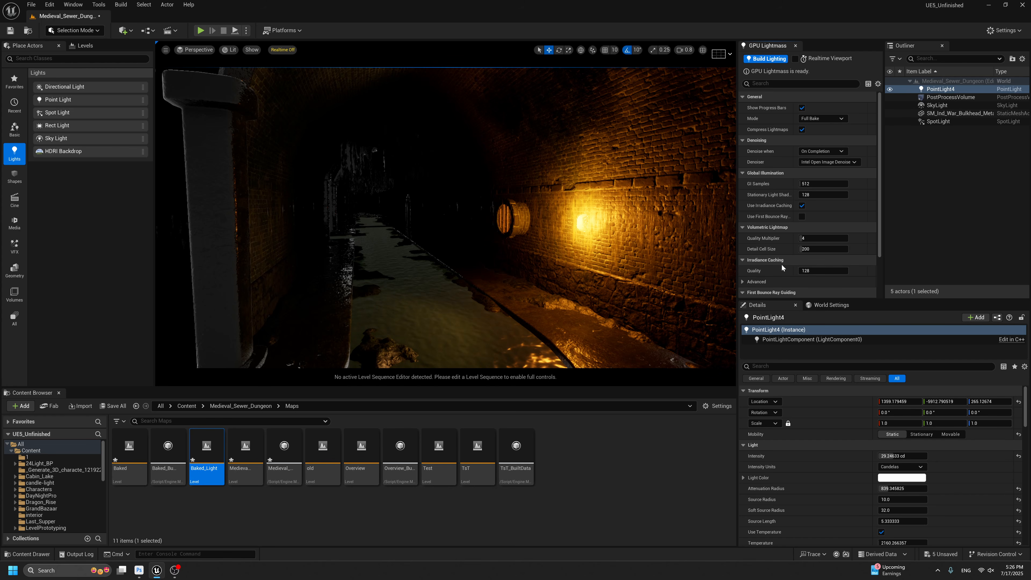
click(766, 59)
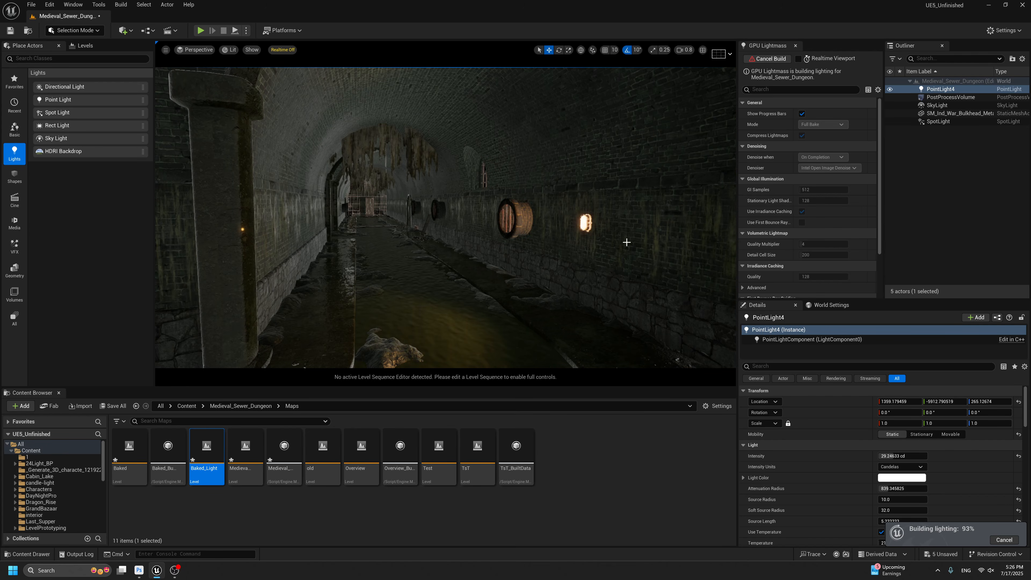
middle_drag(627, 243, 623, 241)
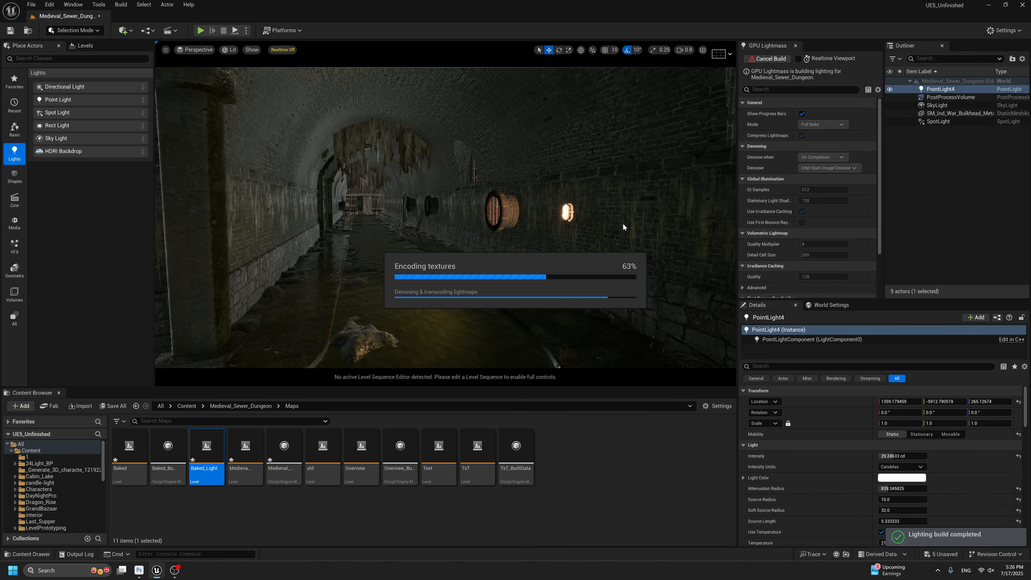
Hide the wall lamp's point light in the level and view the baked tunnel without scene icons.
right_drag(584, 231, 629, 232)
key(g)
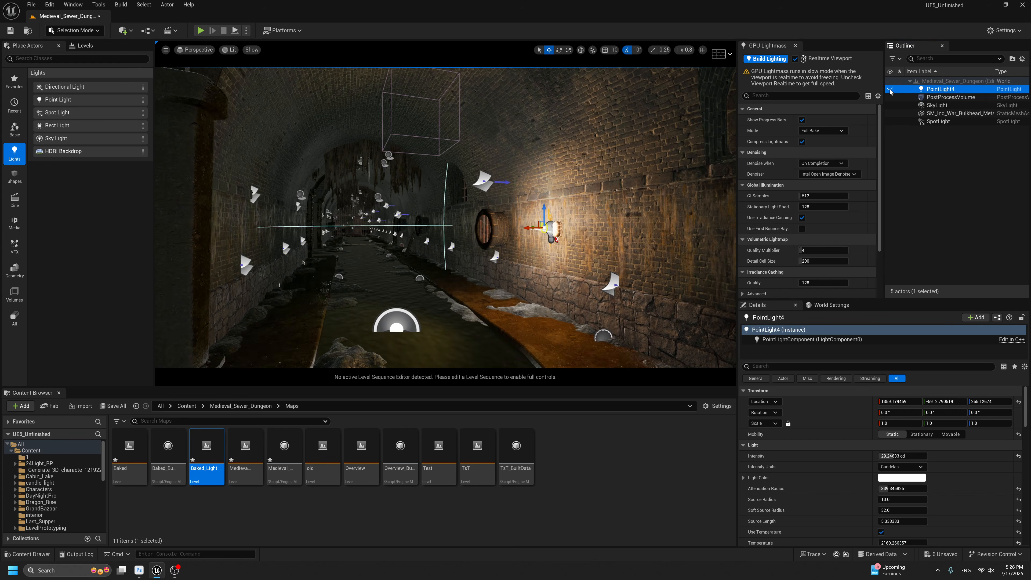
click(890, 91)
right_drag(558, 258, 572, 253)
key(g)
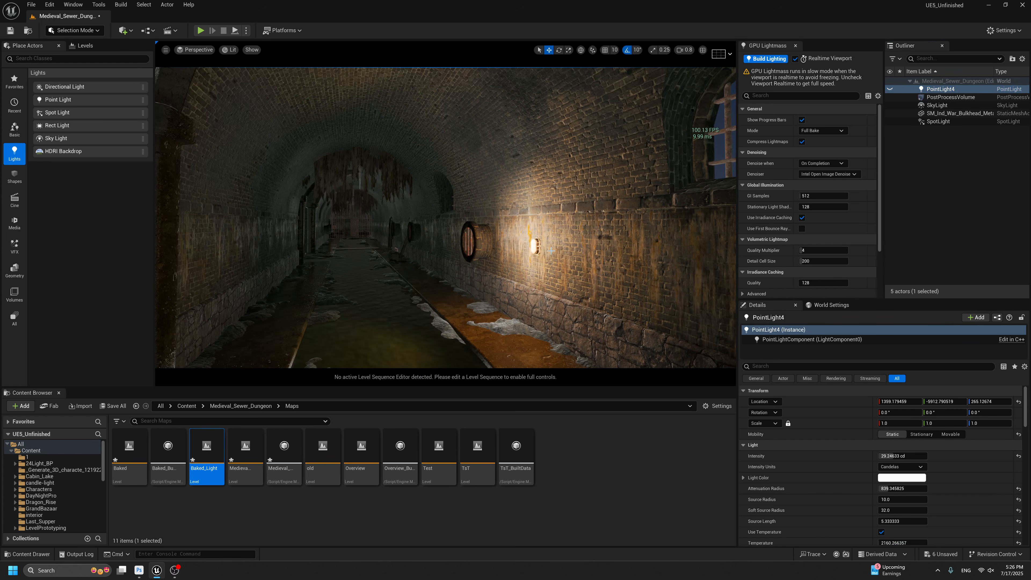
Examine the baked light around the wall lamp and barred window from several distances, with and without scene icons.
scroll(573, 253, up, 5)
scroll(572, 252, down, 5)
scroll(573, 252, down, 10)
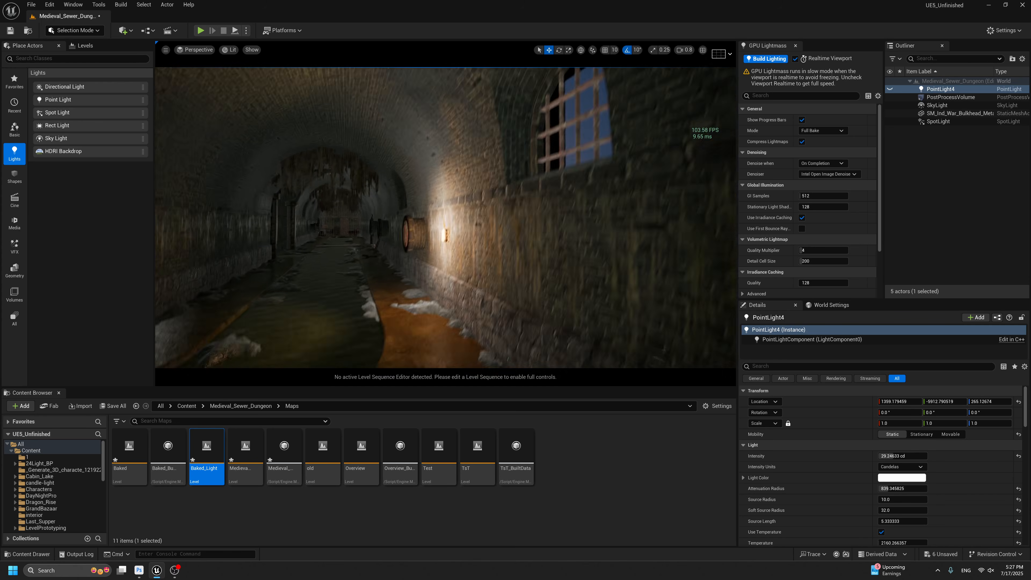
scroll(573, 252, up, 10)
right_drag(572, 252, 491, 243)
scroll(491, 244, down, 5)
key(g)
scroll(510, 243, down, 5)
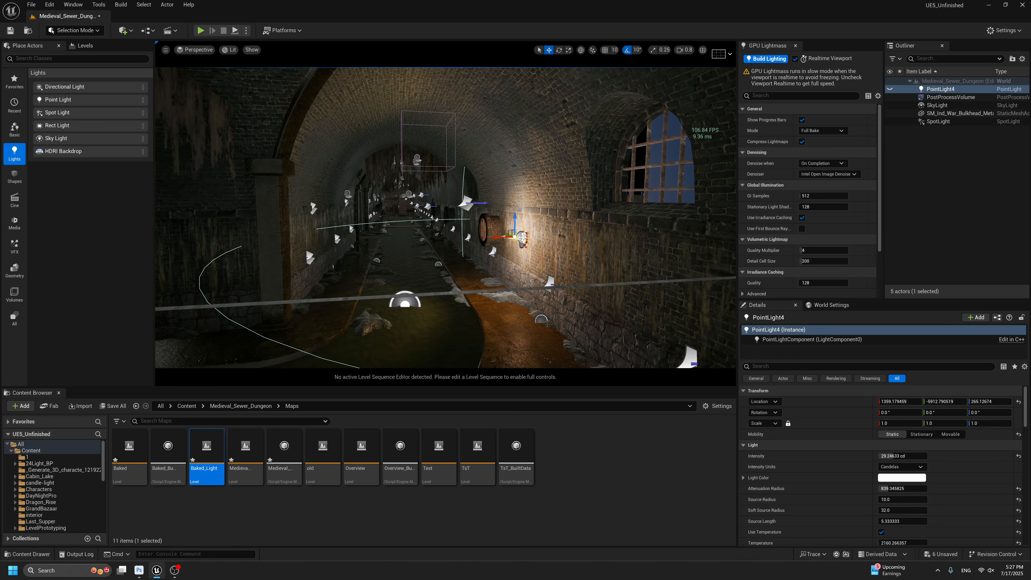
scroll(480, 221, up, 8)
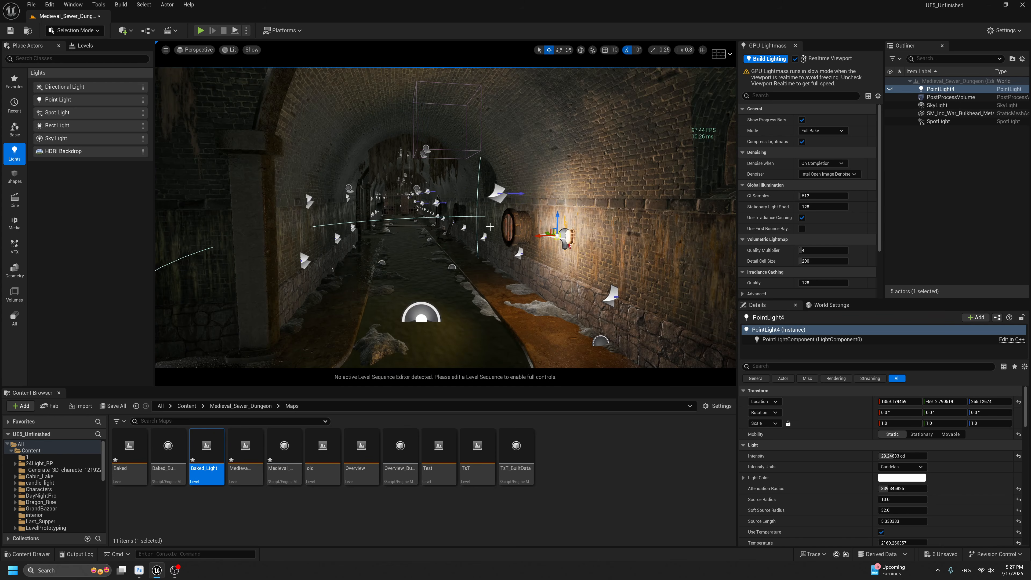
key(g)
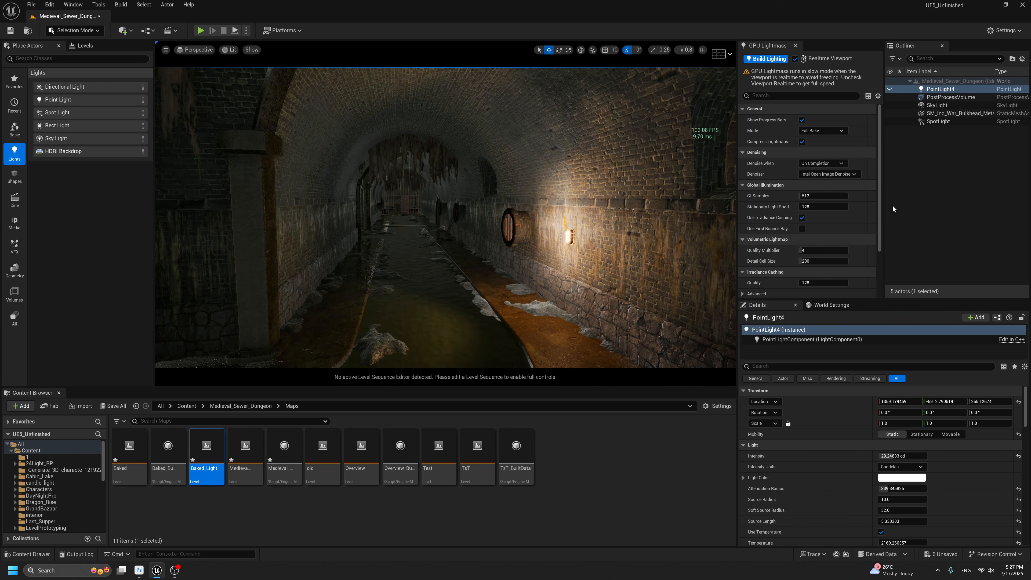
Set the wall lamp point light's intensity to 15 cd and its indirect lighting intensity to 1.
scroll(896, 452, down, 5)
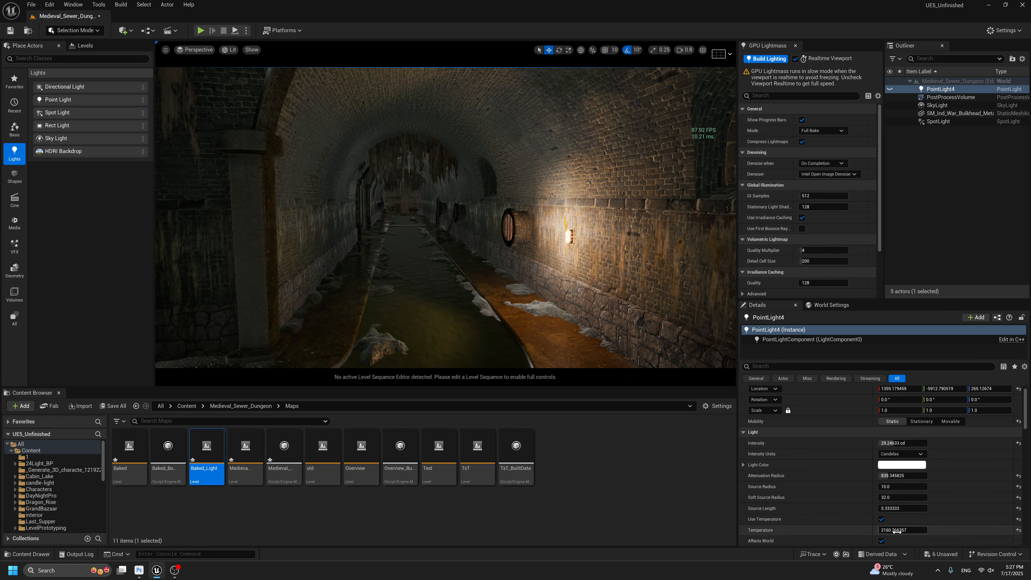
click(890, 512)
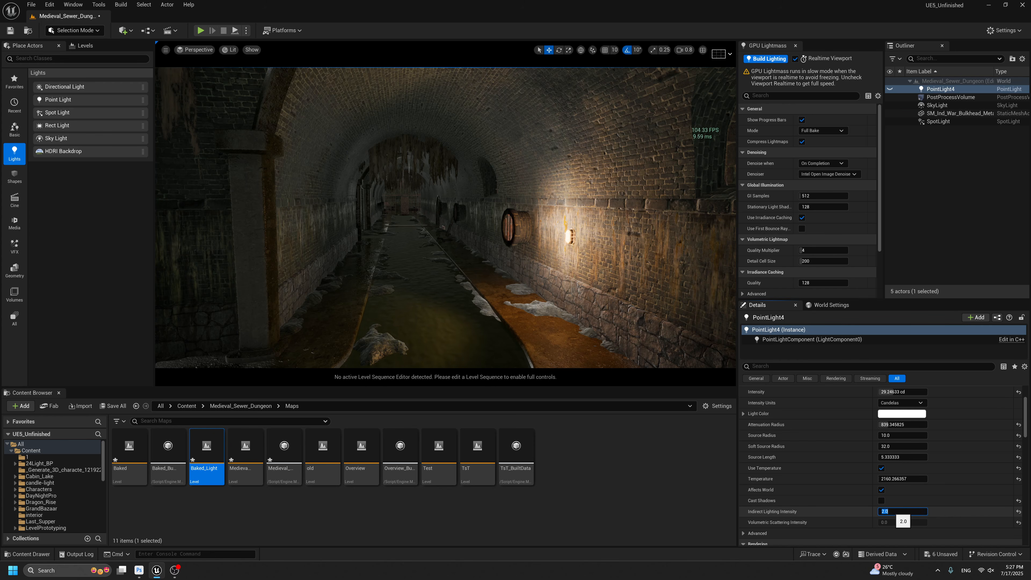
click(900, 391)
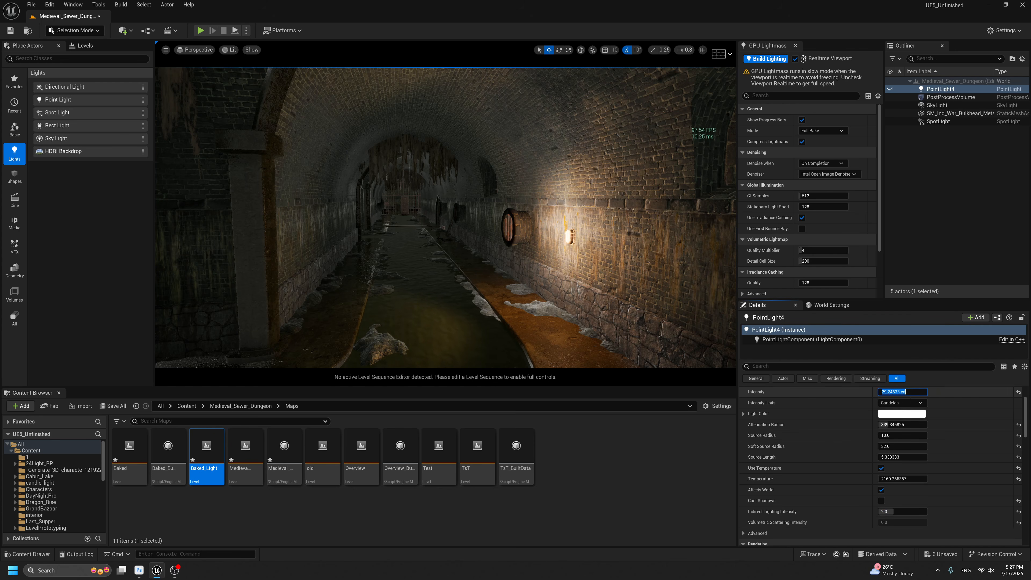
text(15)
key(Return)
click(895, 511)
text(1)
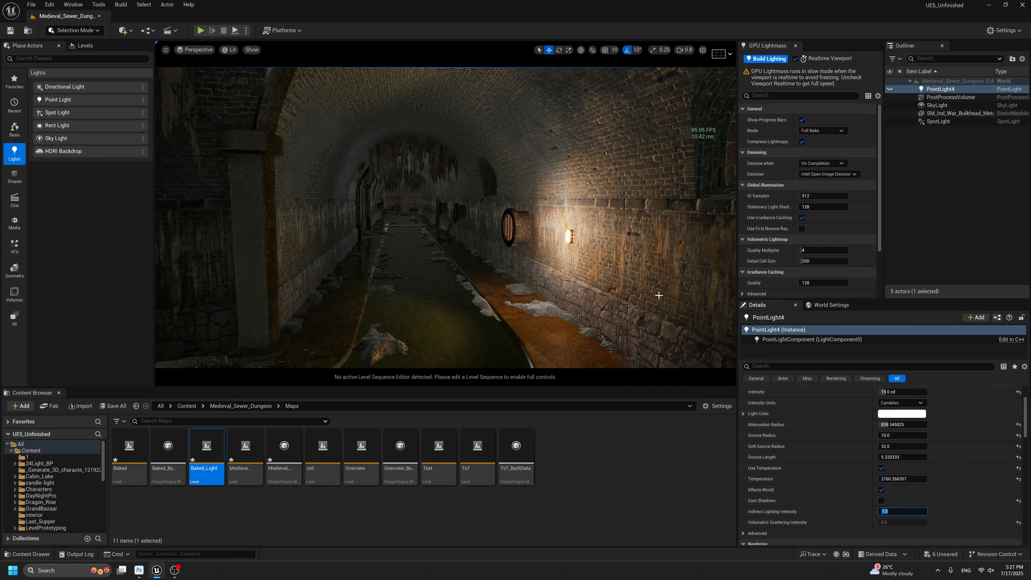
key(Return)
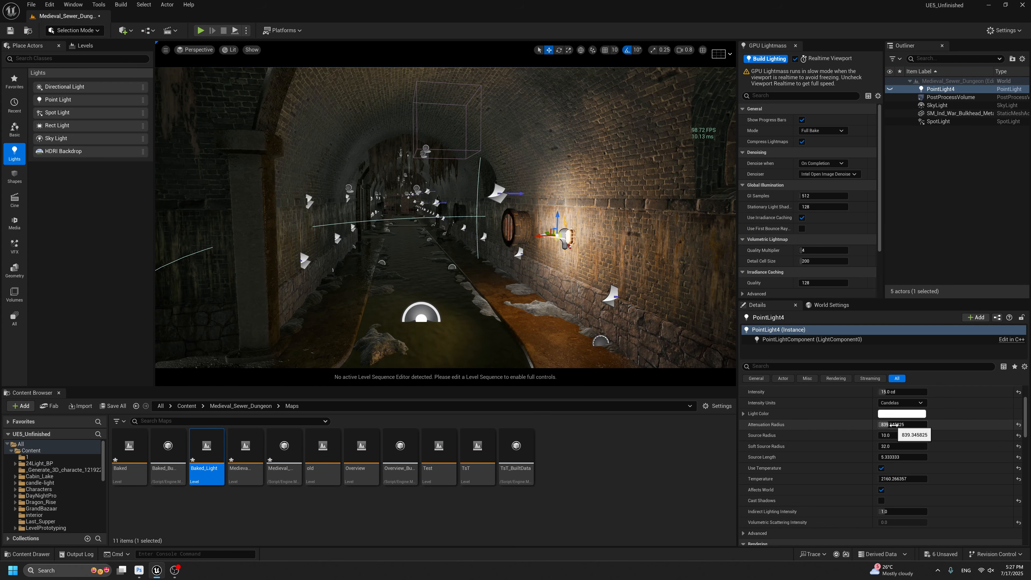
Reduce the point light's attenuation radius to about 610 and check the tunnel with the scene icons hidden.
drag(899, 425, 887, 425)
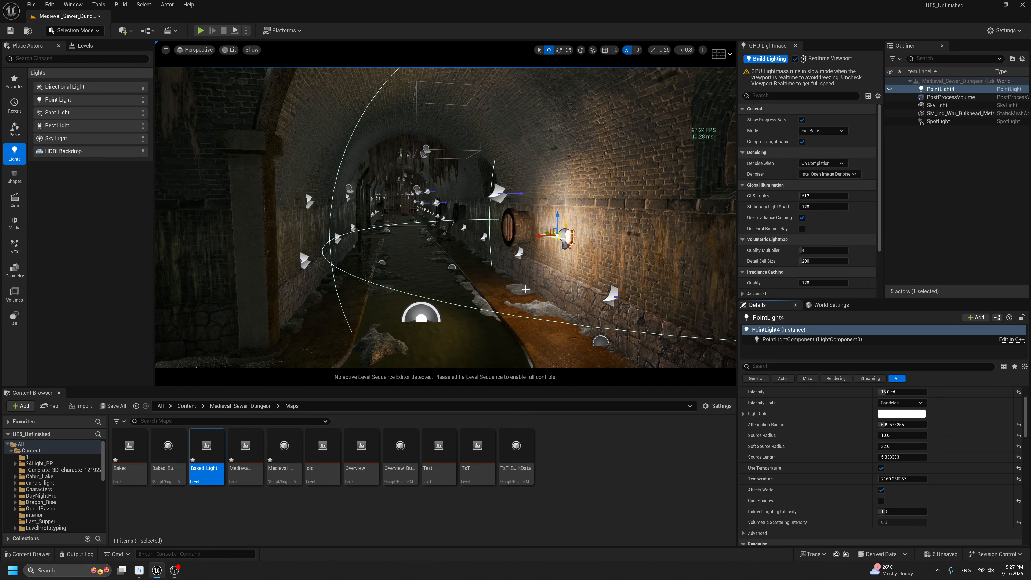
key(g)
key(g)
key(g)
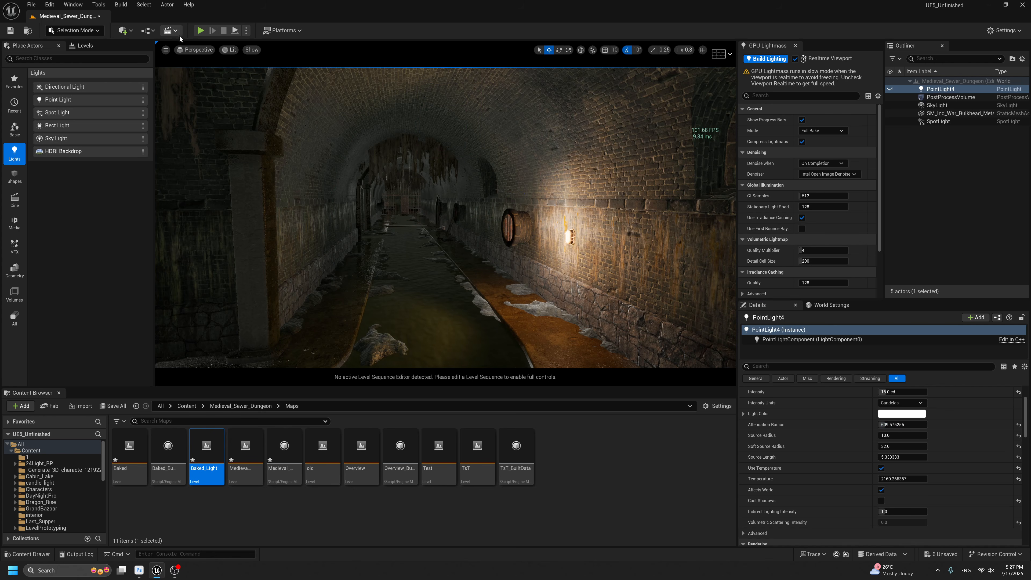
Rebuild the GPU Lightmass lighting with the realtime viewport off and inspect the lamp's baked glow in the tunnel.
click(795, 59)
click(765, 59)
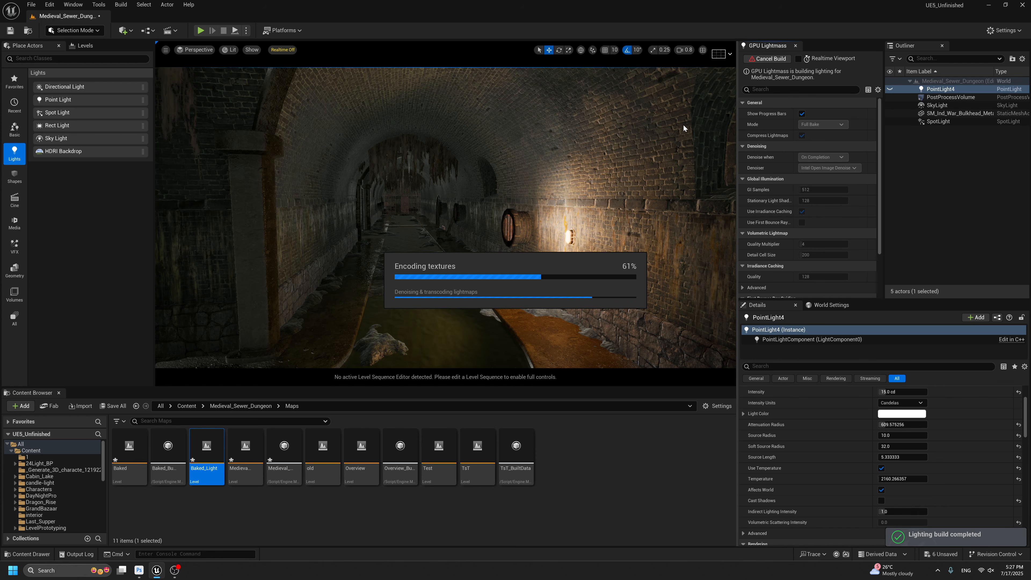
middle_drag(685, 121, 710, 134)
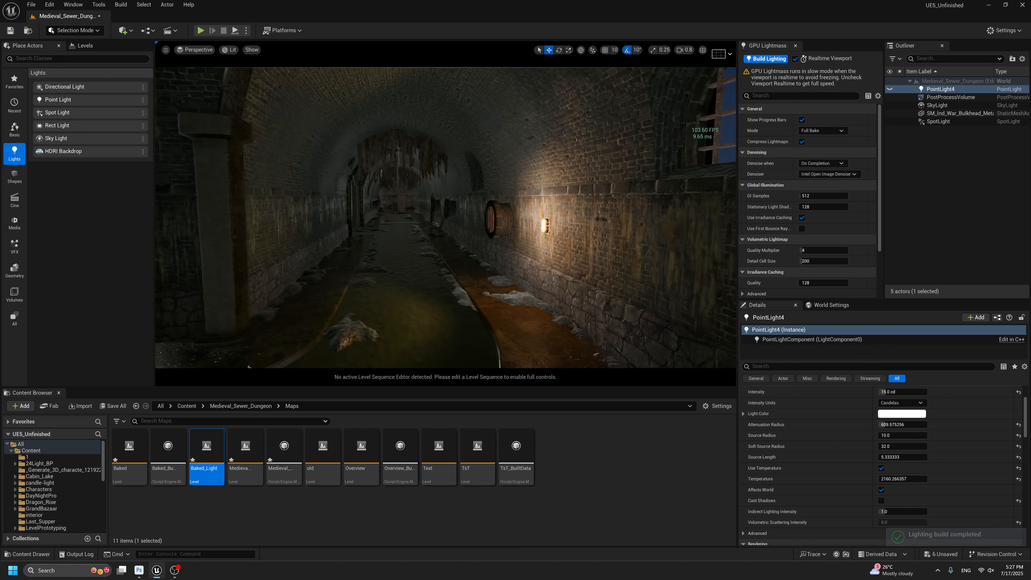
right_drag(711, 134, 588, 128)
mouse_move(618, 204)
right_down()
mouse_move(581, 207)
mouse_move(633, 195)
mouse_move(619, 203)
right_up()
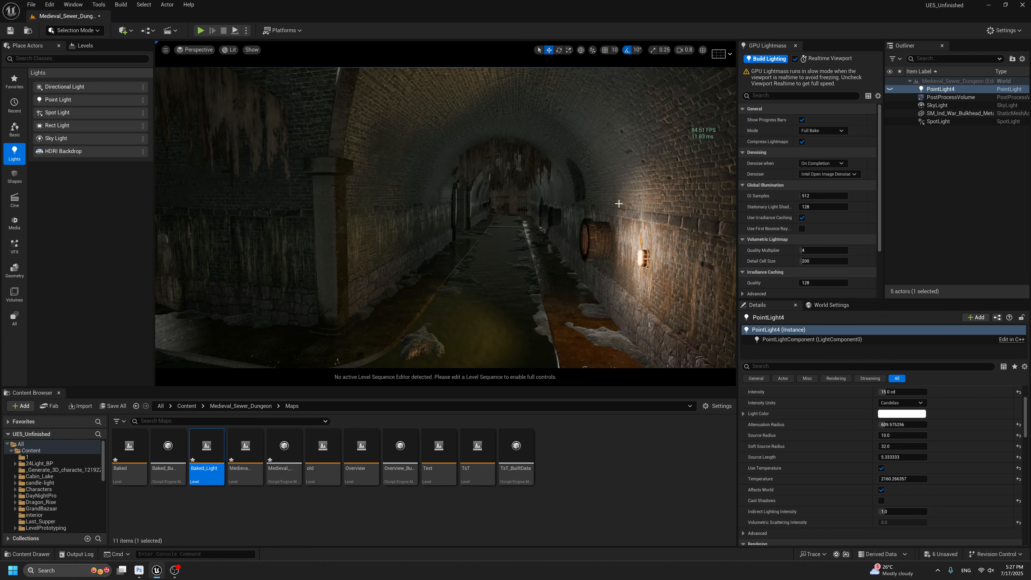
Hide the lamp's spot light and compare the tunnel with the Sky Light off and on.
click(888, 122)
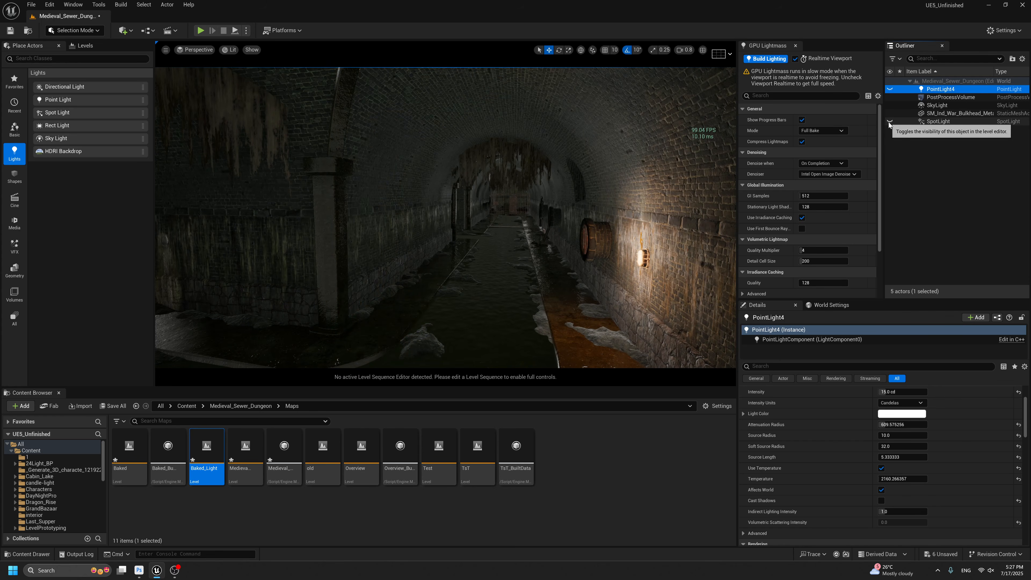
click(890, 105)
click(934, 106)
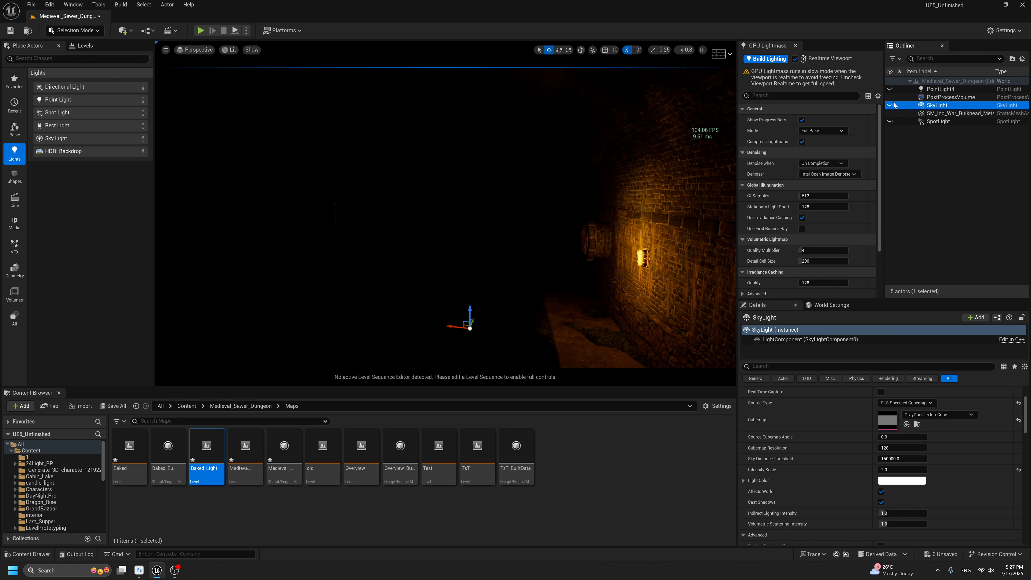
click(890, 106)
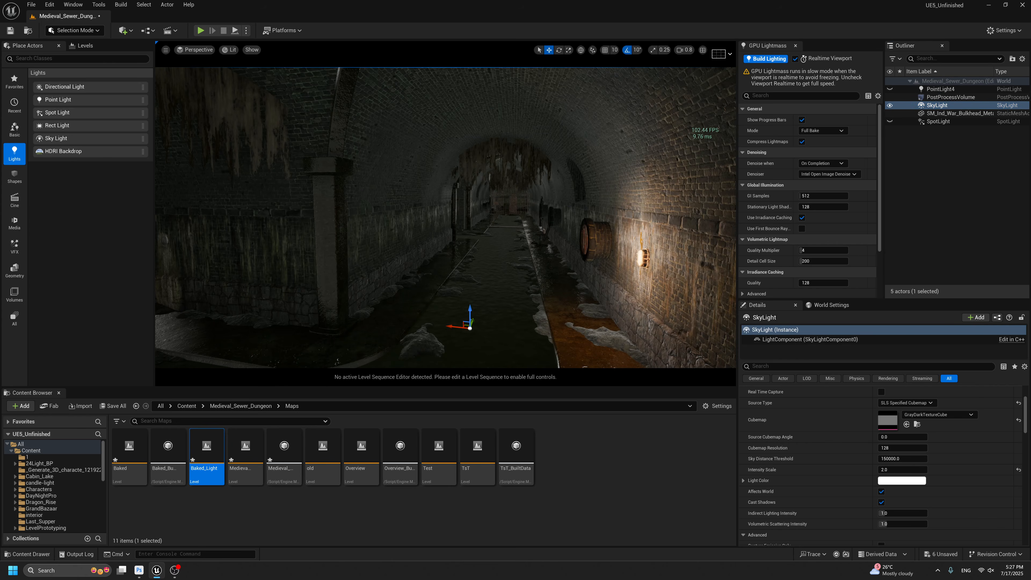
Set the Sky Light's intensity scale to 0.5 and look over the tunnel with the scene icons shown.
click(900, 470)
text(0.5)
key(Return)
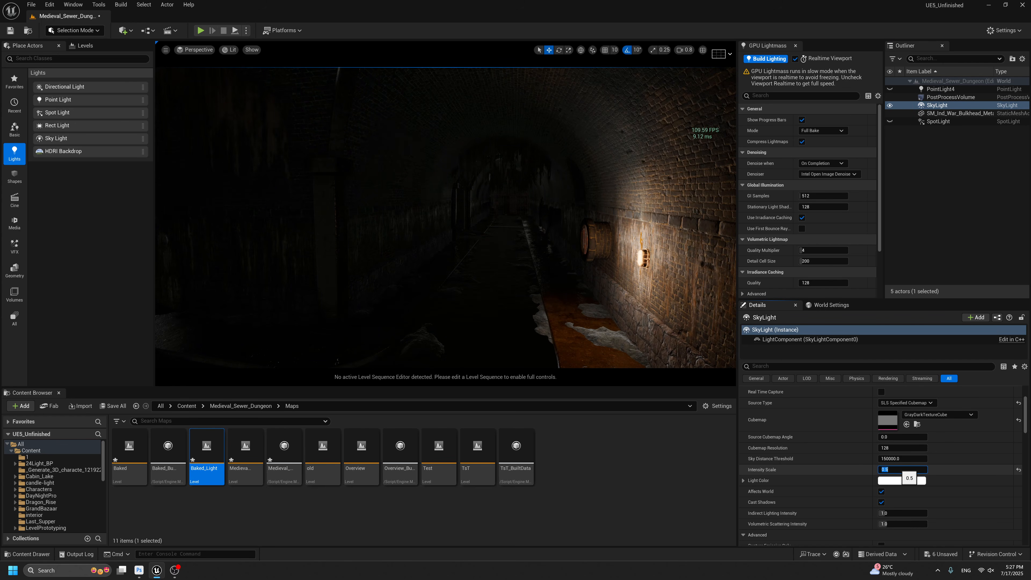
right_drag(630, 250, 621, 252)
key(g)
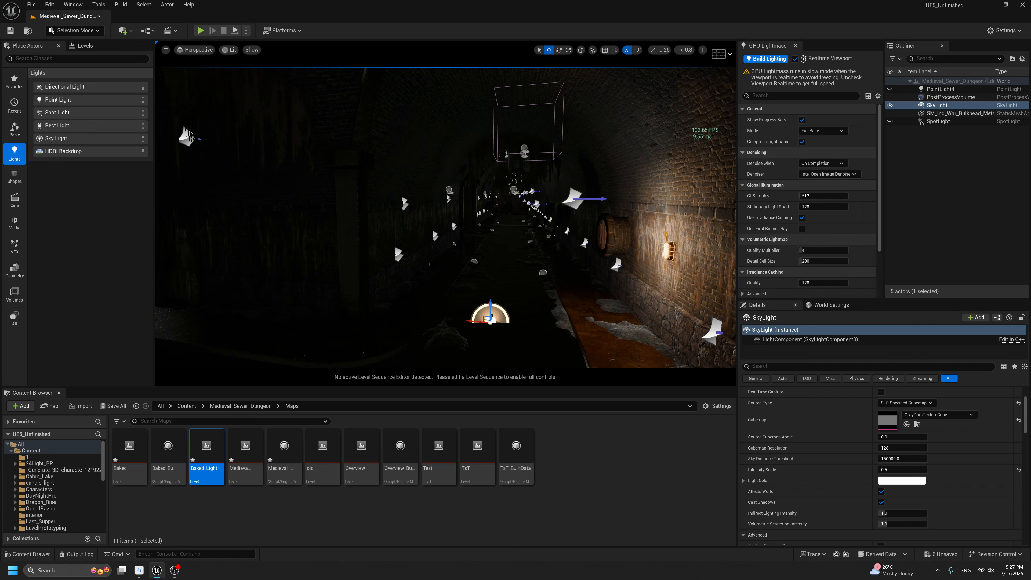
right_drag(377, 203, 420, 195)
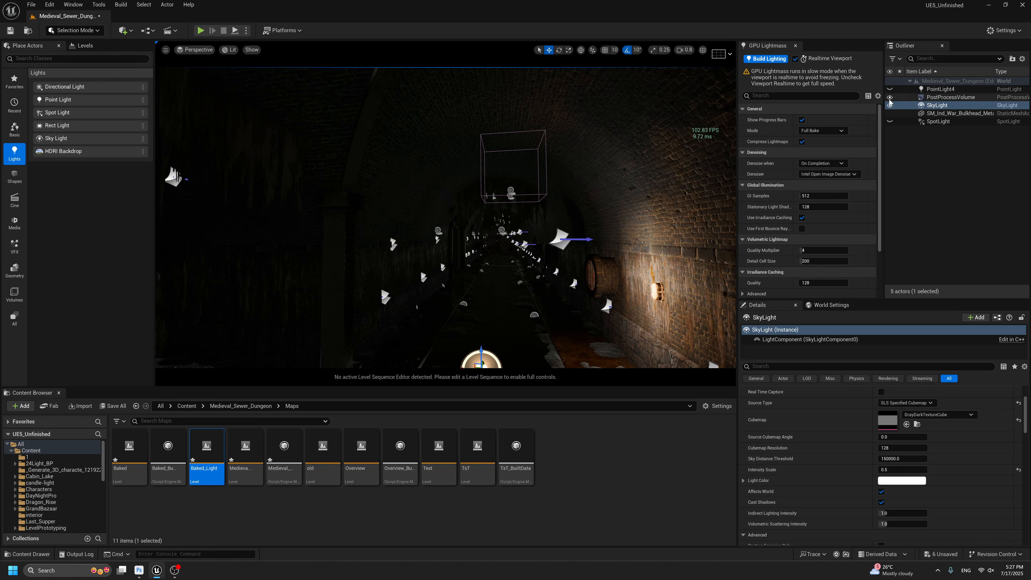
Show the wall lamp's point light again, setting its attenuation radius to about 971 and its indirect lighting intensity to 2.
click(938, 89)
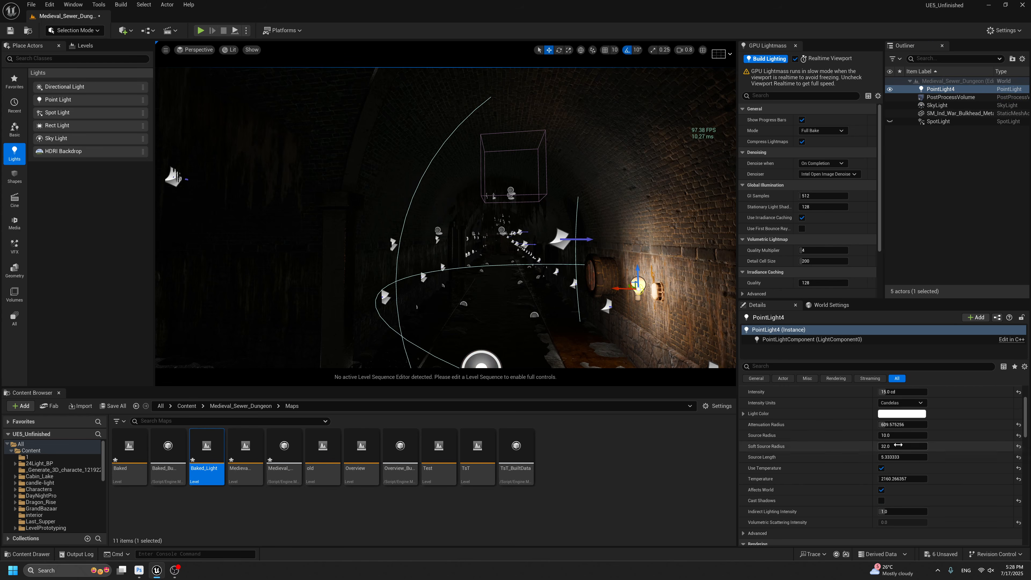
drag(893, 426, 897, 427)
click(901, 511)
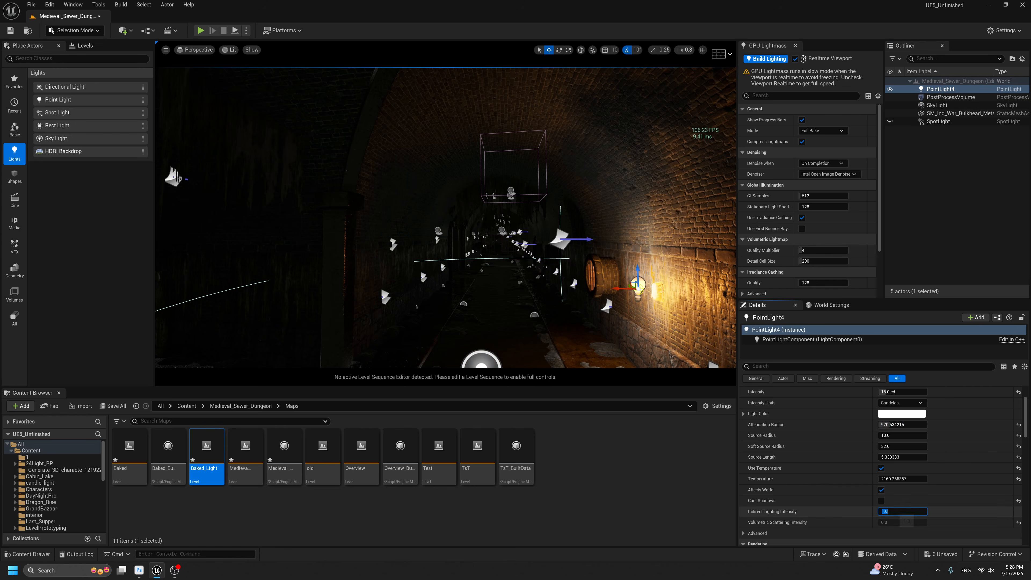
text(2)
key(Return)
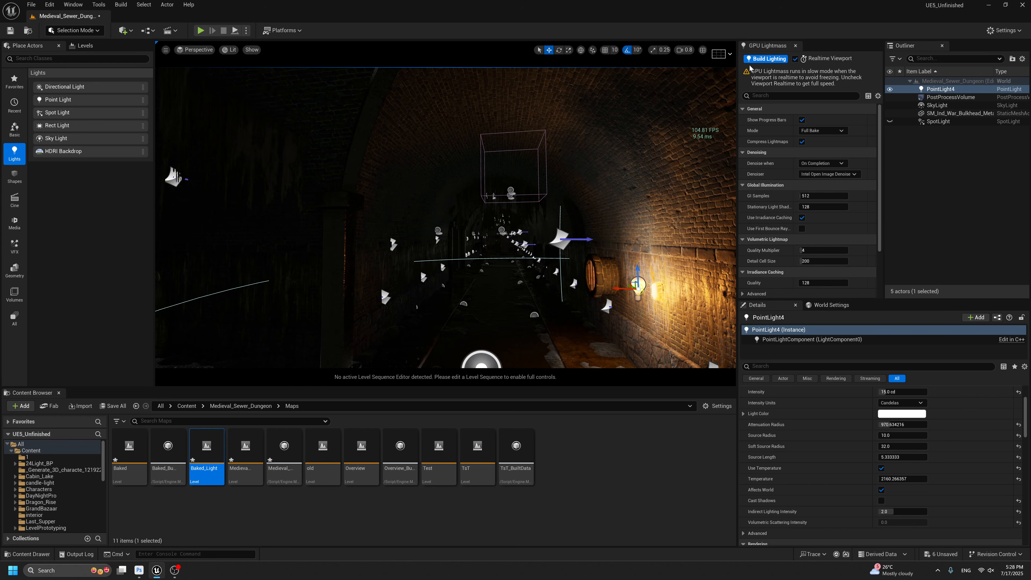
Bake the lighting again with the adjusted lights and view the tunnel full screen with the scene icons hidden.
click(765, 59)
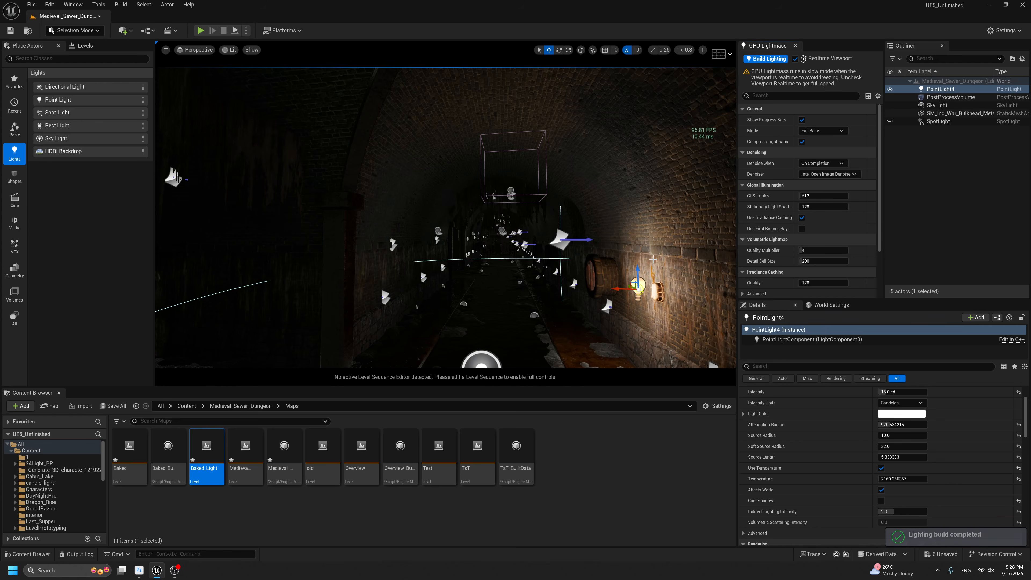
right_drag(573, 289, 582, 290)
key(g)
key(F11)
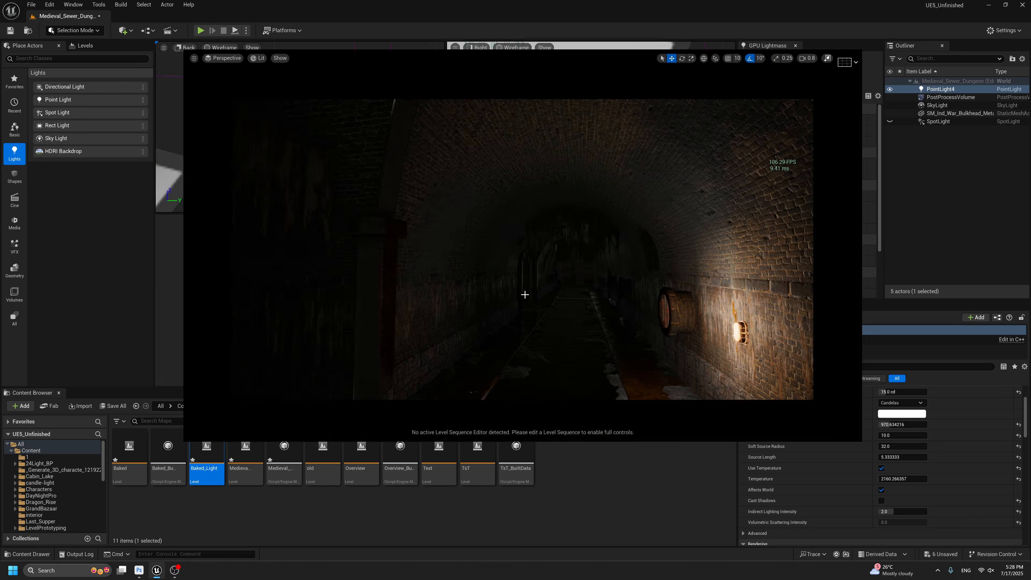
right_click(470, 347)
click(442, 316)
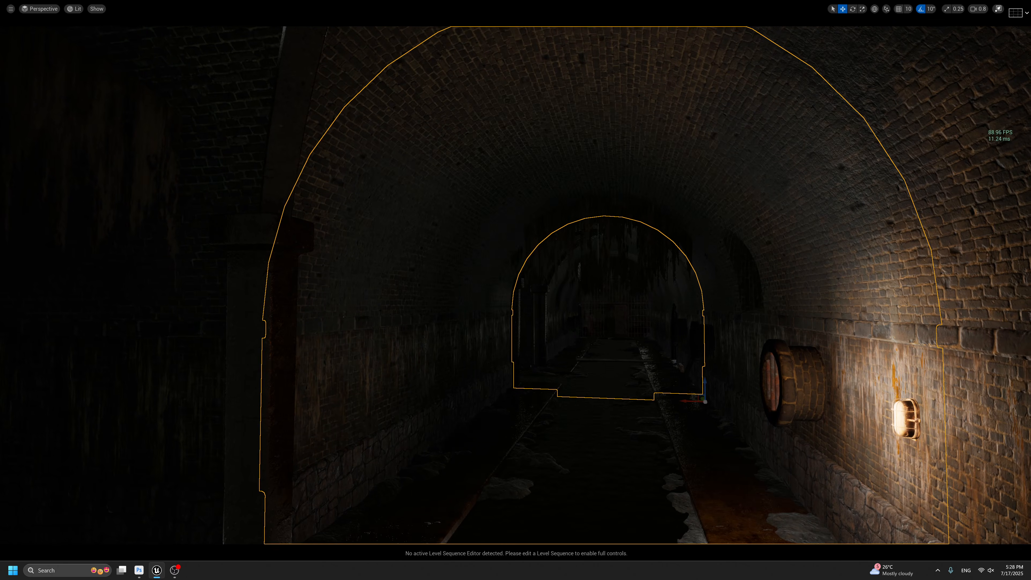
Set the wall lamp's spot light temperature to about 5566 and view the tunnel full screen.
right_drag(442, 316, 488, 325)
mouse_move(515, 140)
right_down()
mouse_move(497, 148)
mouse_move(520, 160)
right_up()
key(Escape)
key(F11)
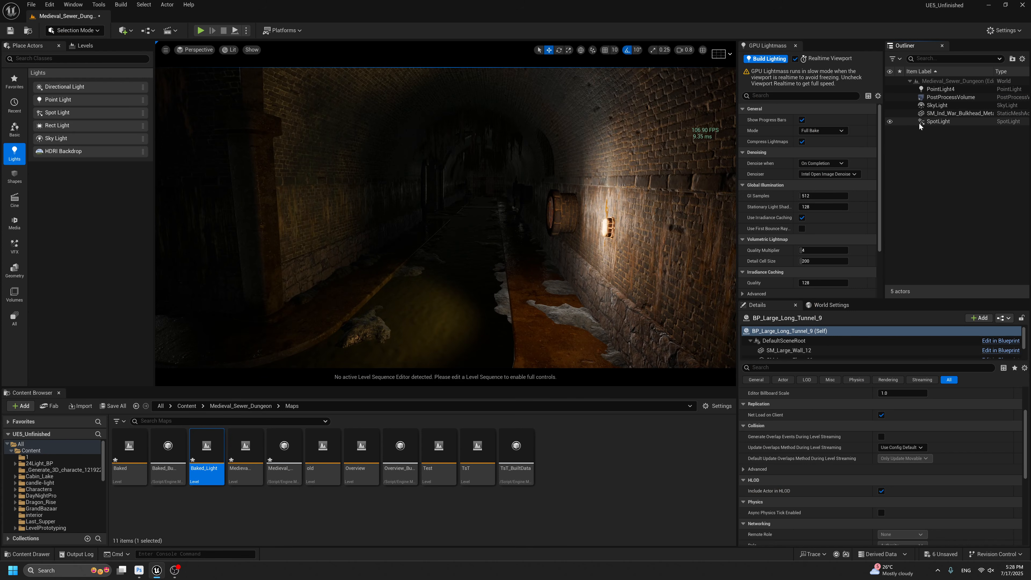
click(934, 122)
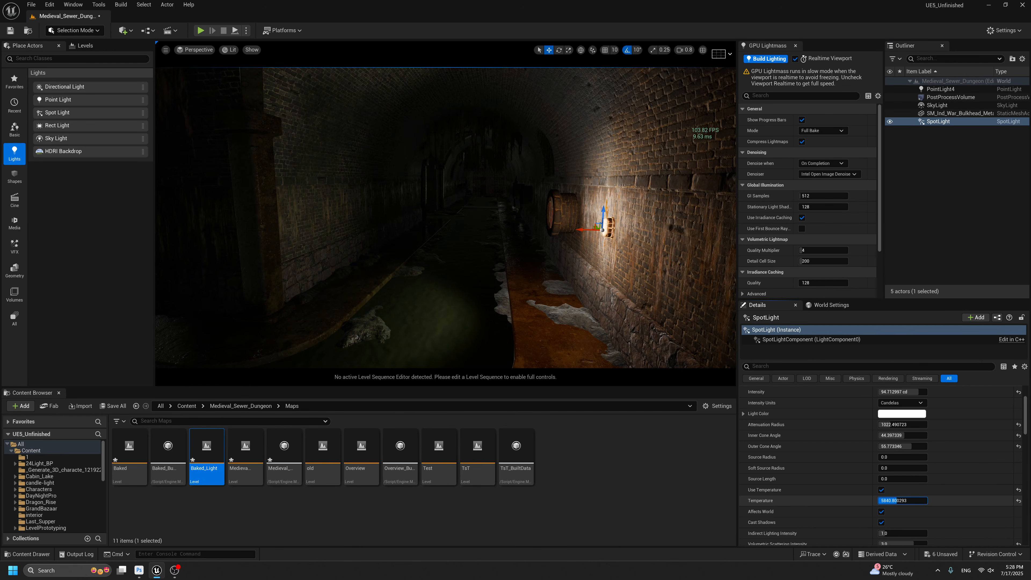
key(F11)
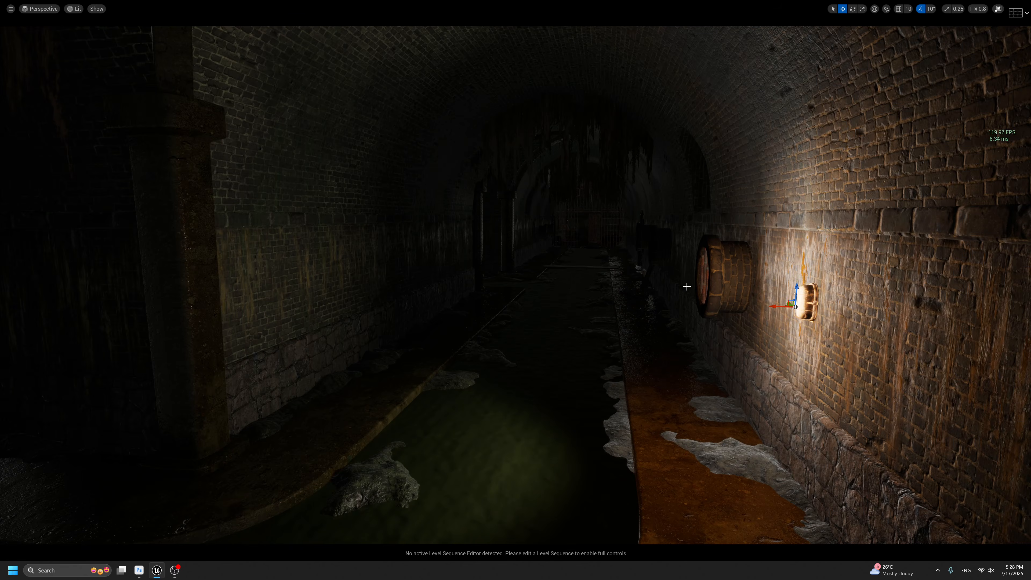
Examine the lamp-lit tunnel from several angles, full screen and windowed, comparing it with and without the scene icons.
key(g)
key(g)
key(g)
key(g)
right_drag(746, 341, 773, 325)
key(h)
key(ctrl+z)
key(g)
key(g)
key(F11)
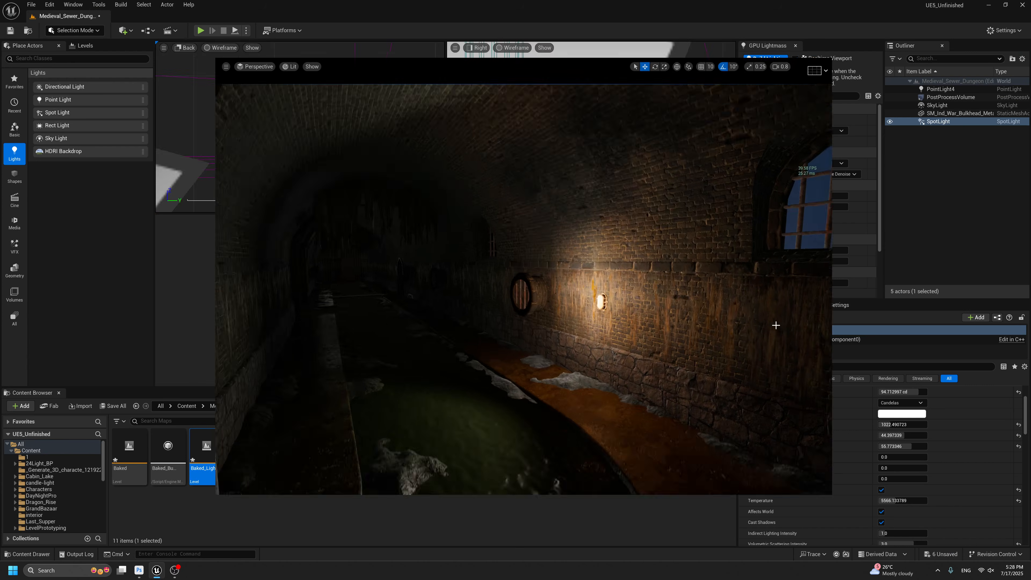
key(g)
mouse_move(605, 295)
right_down()
mouse_move(580, 276)
mouse_move(589, 280)
mouse_move(573, 284)
mouse_move(601, 299)
right_up()
key(g)
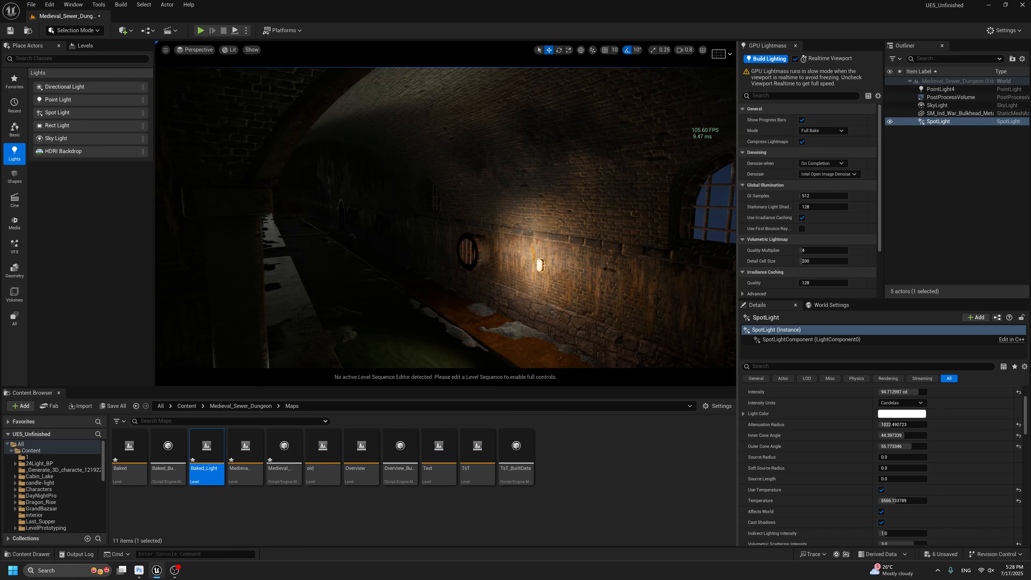
Duplicate the wall lamp mesh together with its point light and spot light, placing the copy farther along the tunnel wall.
key(g)
ctrl+click(936, 90)
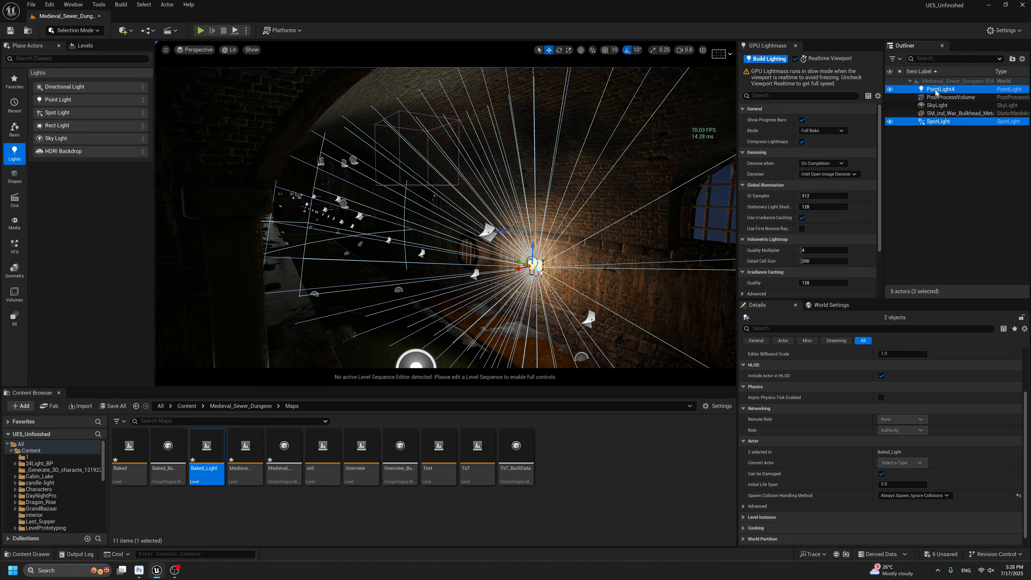
ctrl+click(934, 114)
right_drag(550, 295, 645, 278)
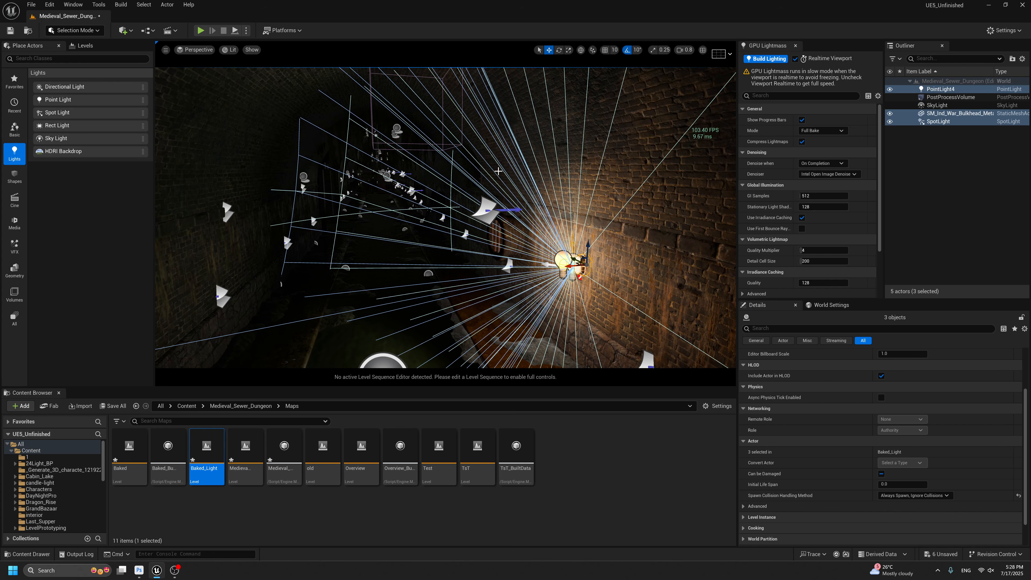
right_drag(498, 171, 485, 165)
key(g)
key(g)
alt+drag(605, 278, 467, 238)
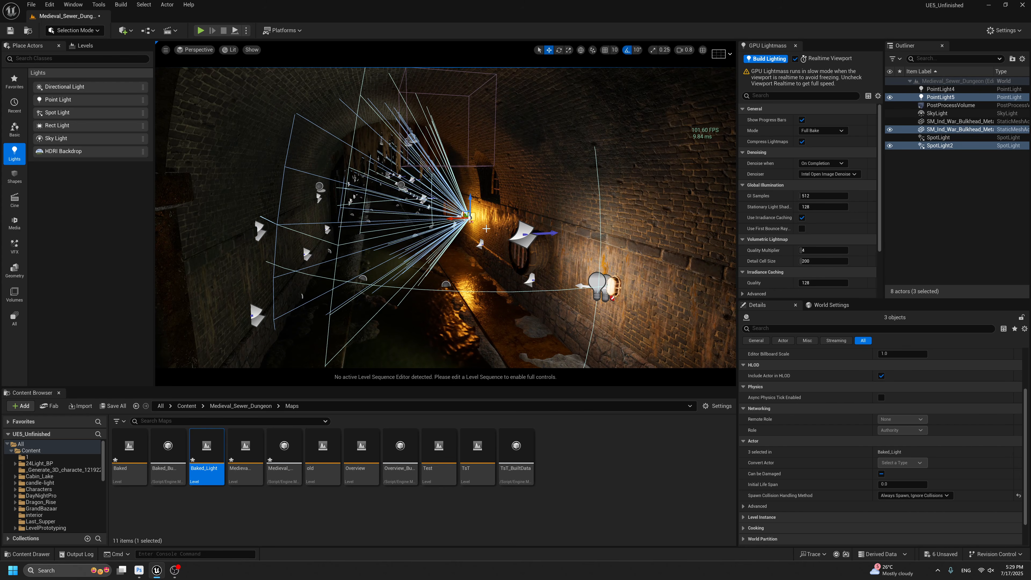
Switch the viewport to the Light Complexity view mode to examine the two lamps' lighting cost.
click(230, 50)
mouse_move(276, 178)
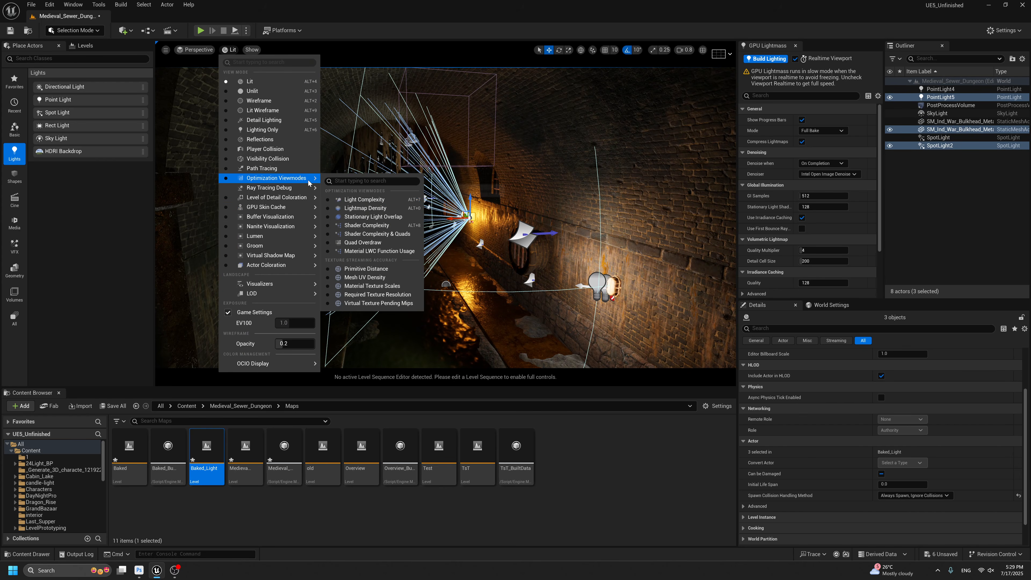
click(355, 202)
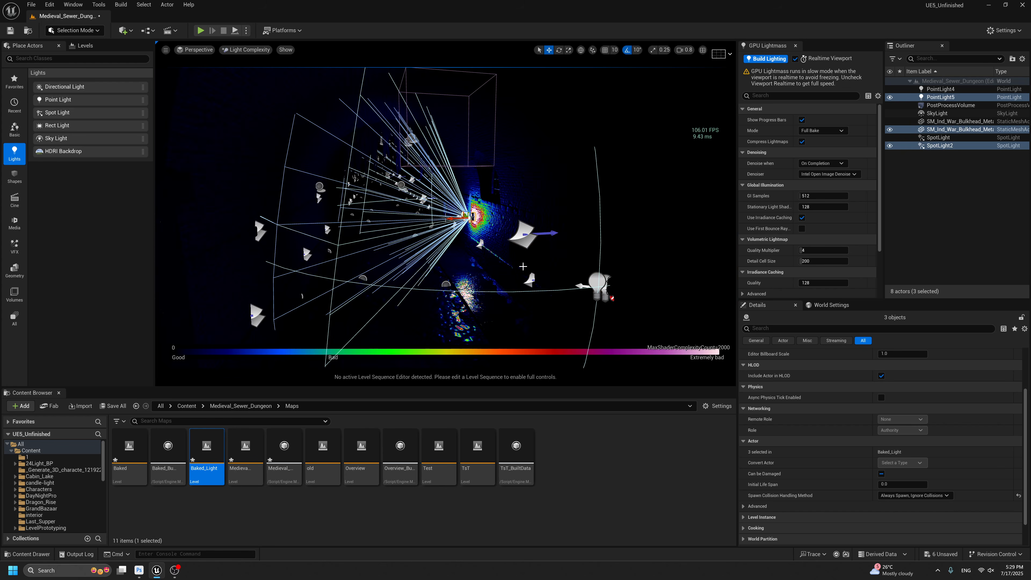
middle_drag(488, 223, 488, 222)
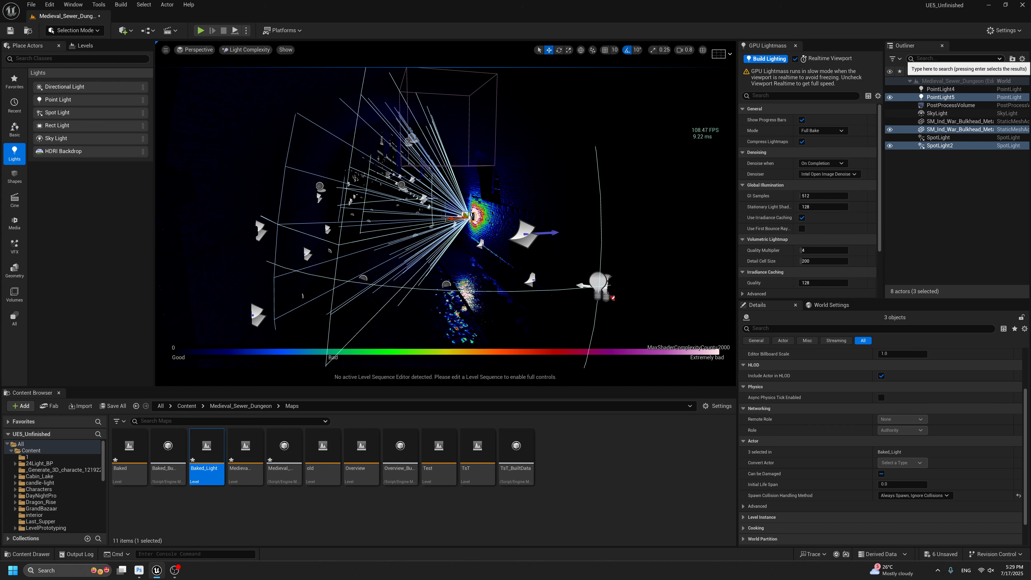
Override the MegaLights setting in the PostProcessVolume and turn it off.
click(933, 106)
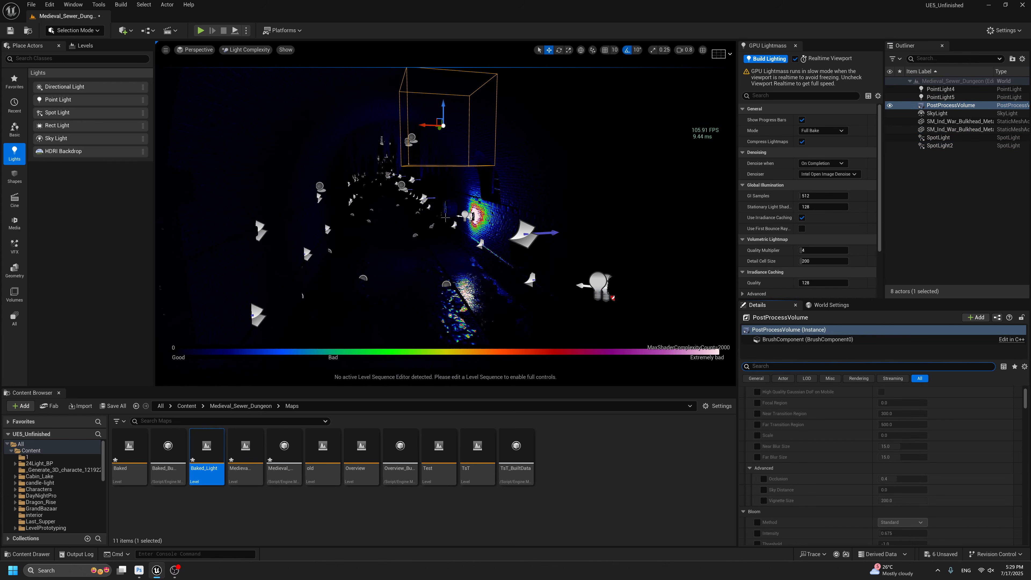
text(mega)
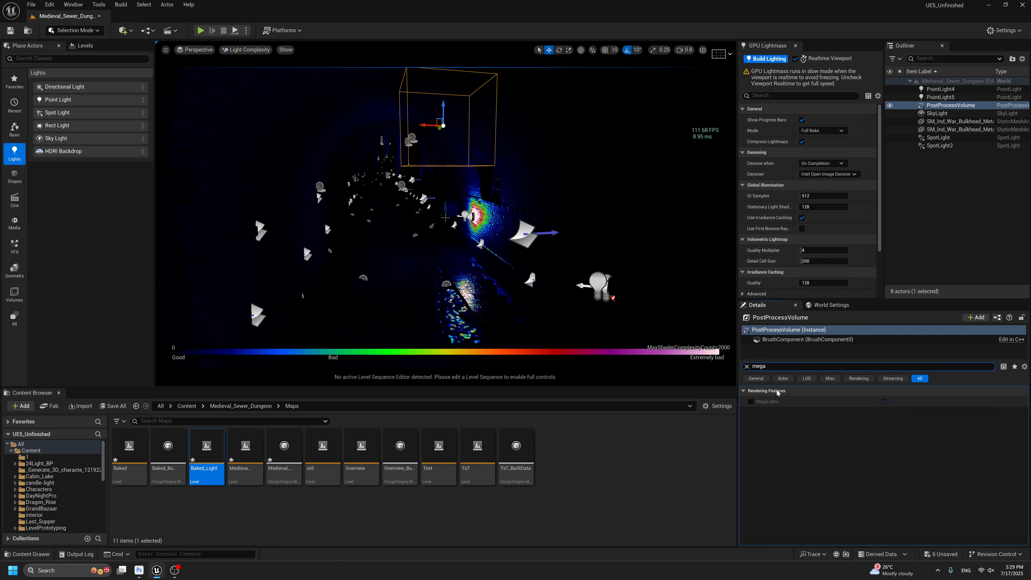
click(751, 402)
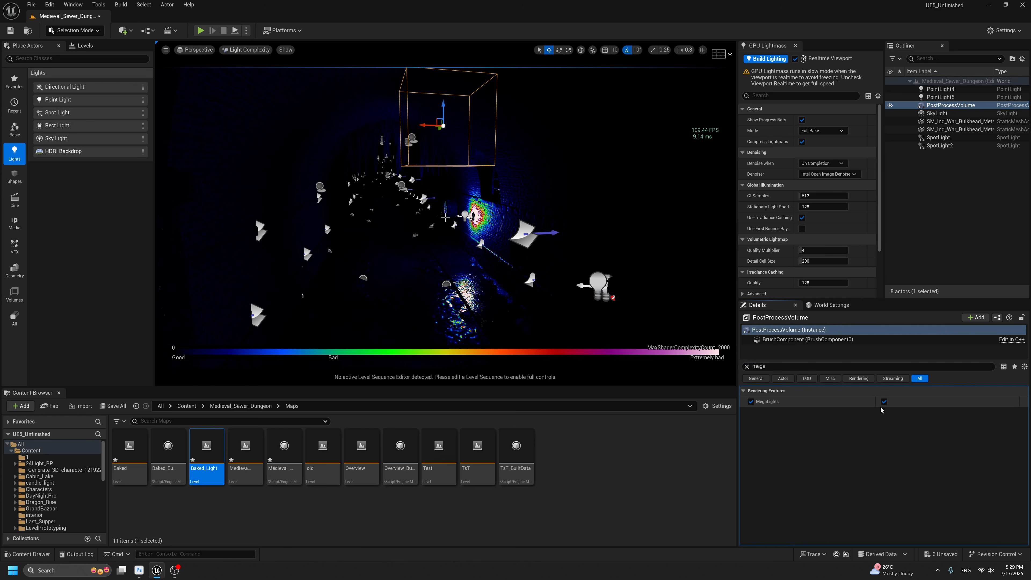
click(884, 401)
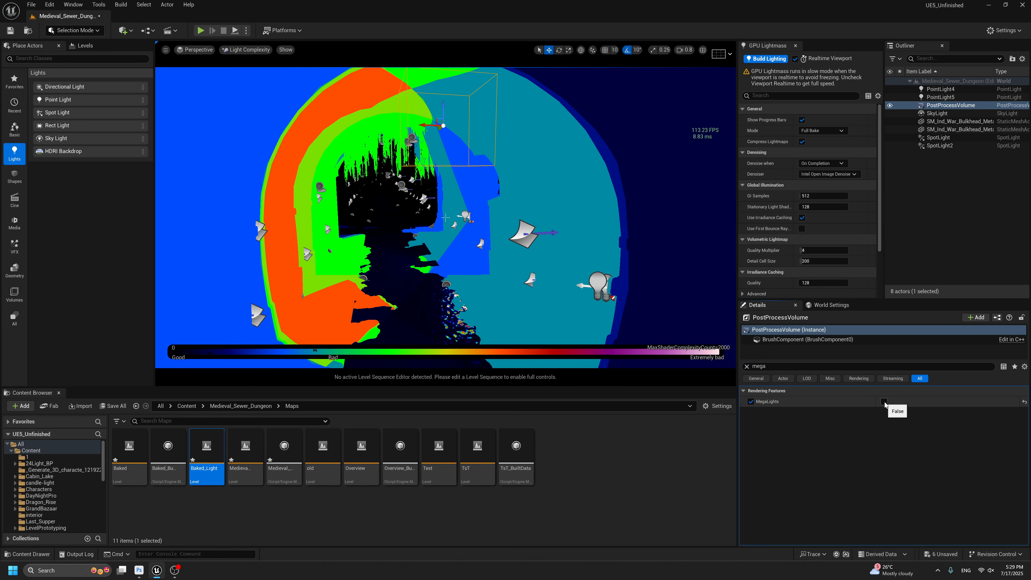
Try moving the copied lamp's point light and spot light in the Light Complexity view, and undo the move.
click(941, 98)
middle_drag(582, 186, 563, 186)
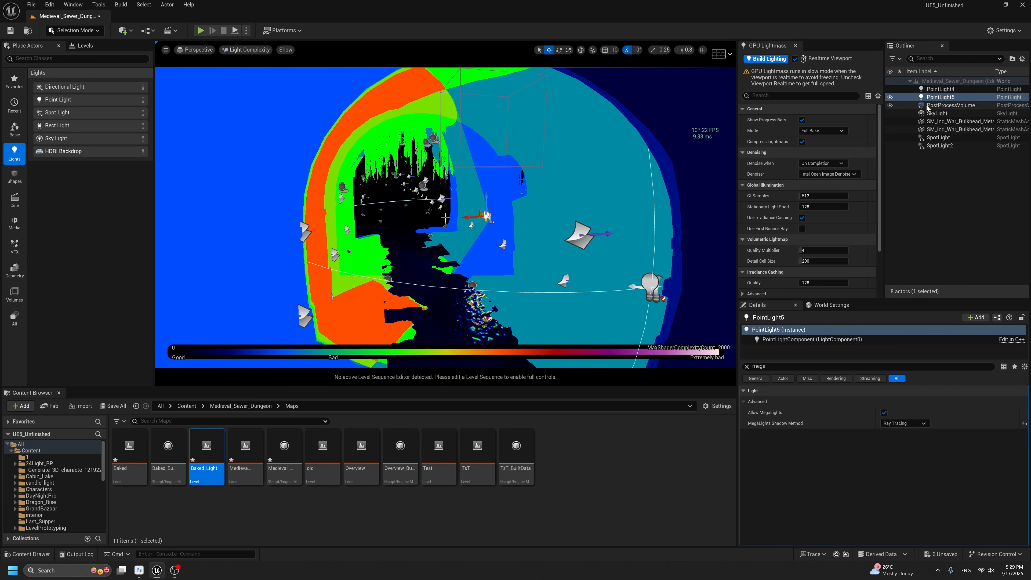
ctrl+click(931, 145)
middle_drag(627, 219, 613, 205)
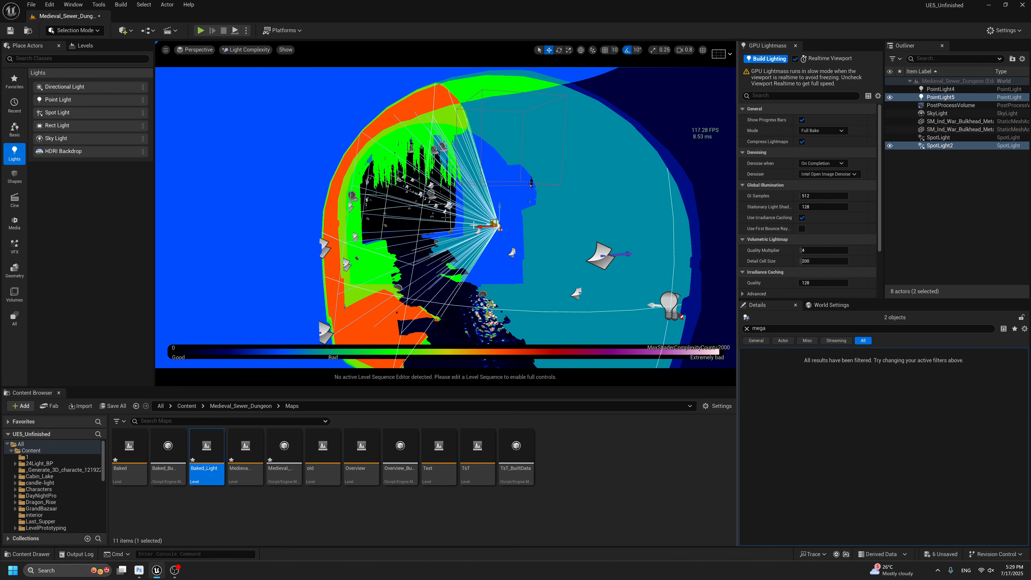
key(ctrl+z)
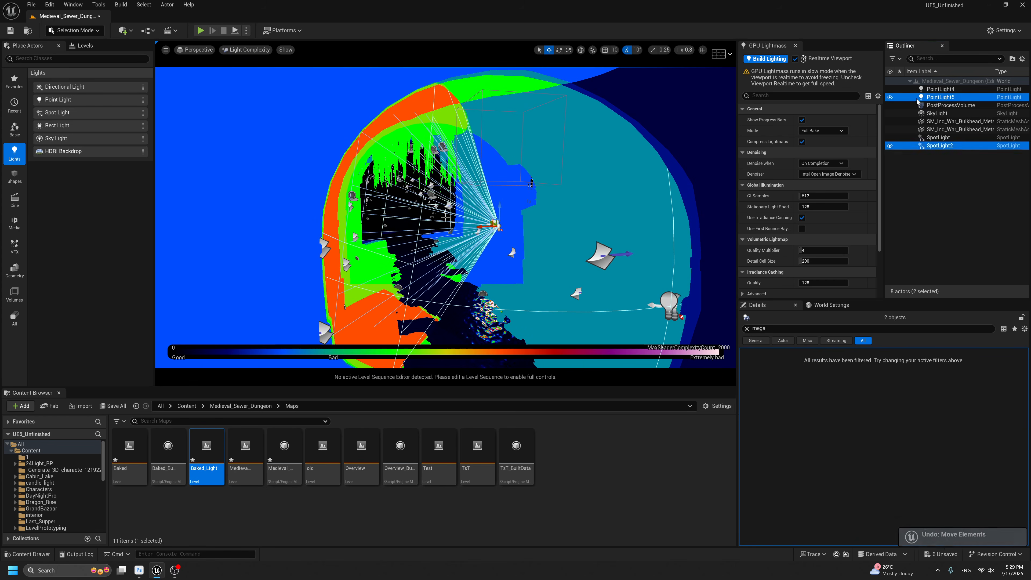
Hide the copied lamp's point light, test-move it together with its spot light, and undo the move.
click(889, 98)
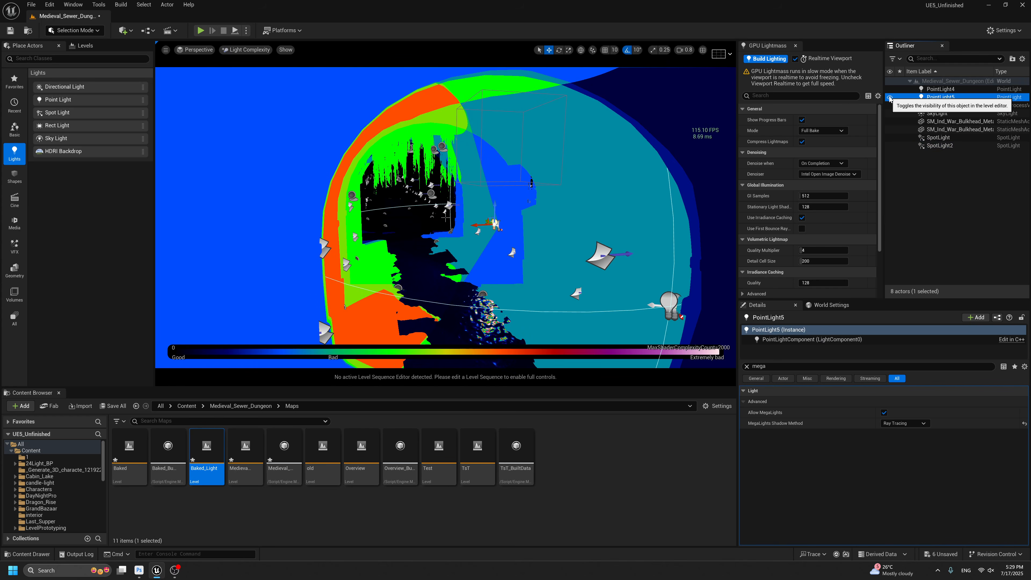
click(890, 98)
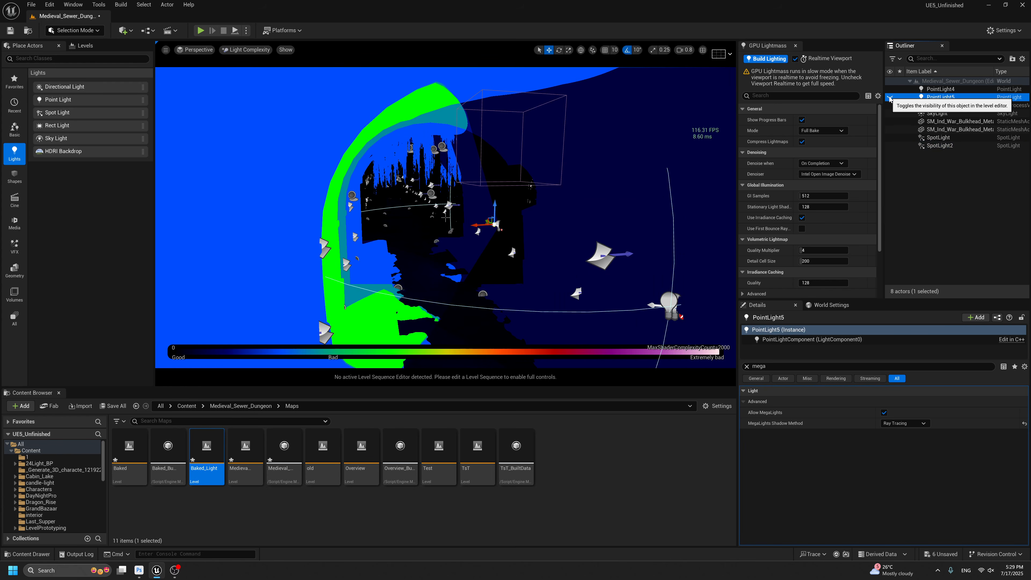
ctrl+click(940, 146)
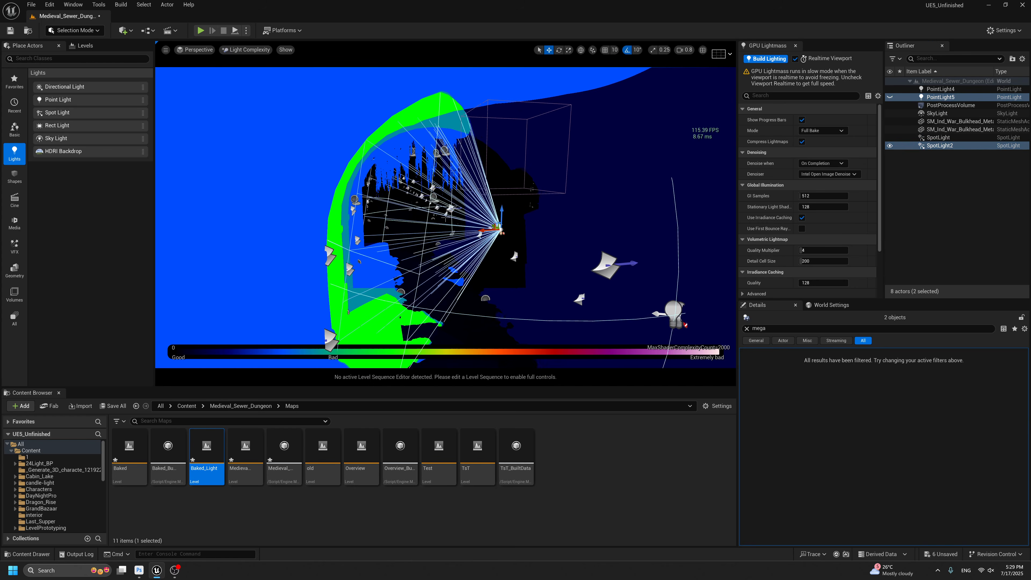
middle_drag(507, 227, 506, 227)
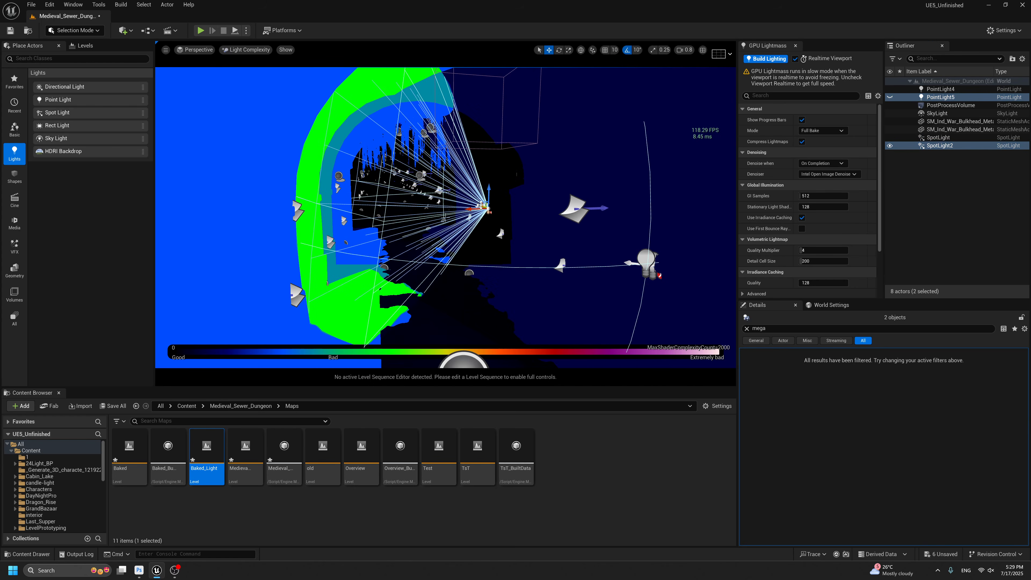
key(ctrl+z)
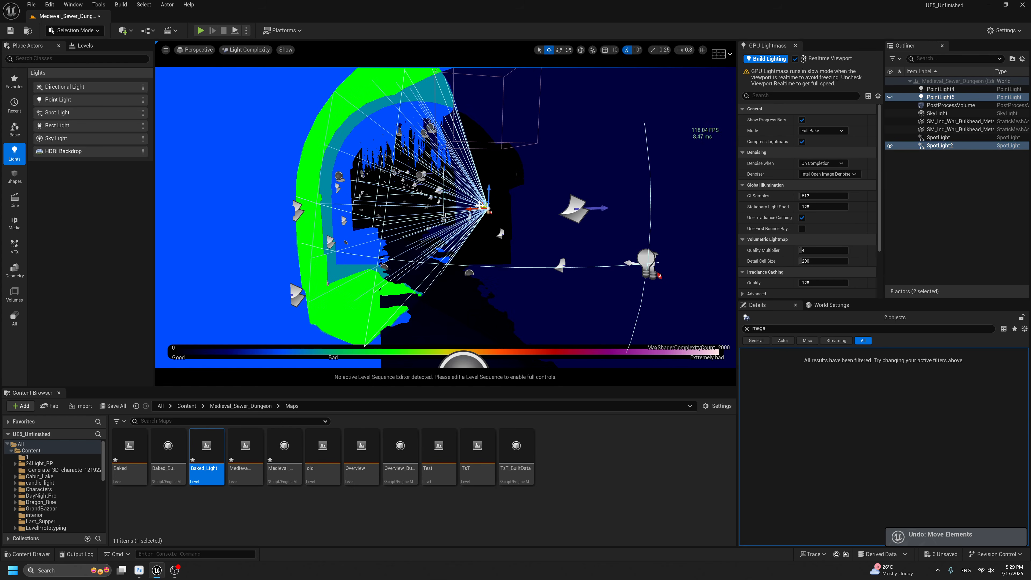
Return the viewport to the Lit view mode and undo the latest move of the copied lights.
mouse_move(480, 205)
mouse_down()
mouse_move(451, 202)
mouse_move(508, 213)
mouse_move(475, 201)
mouse_up()
click(242, 51)
click(243, 80)
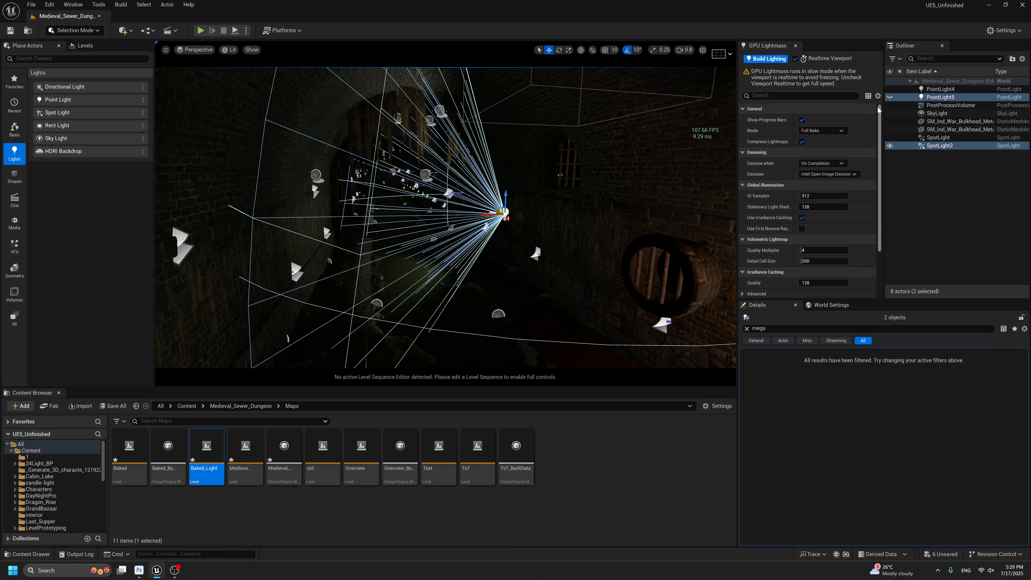
key(ctrl+z)
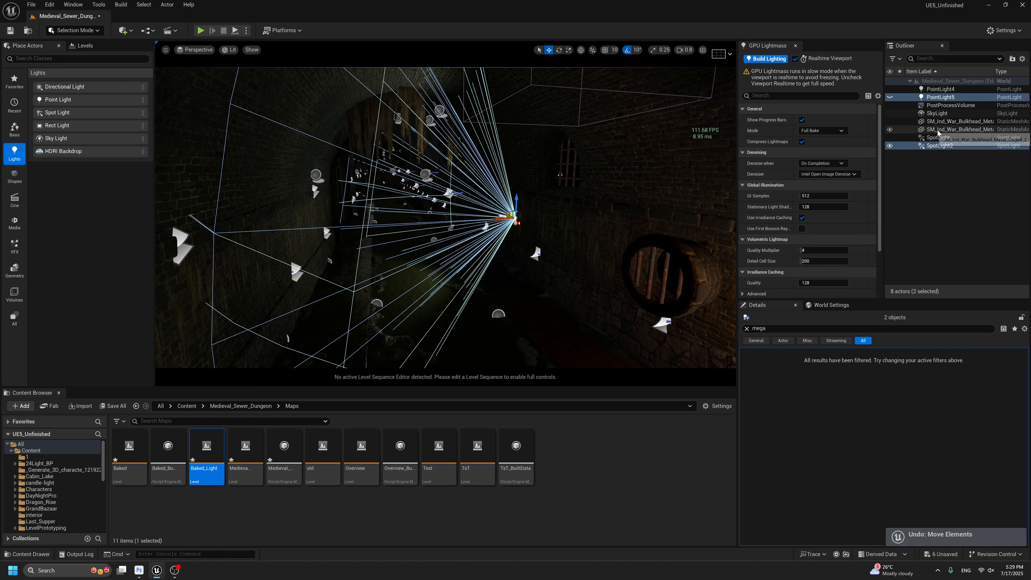
Add the copied lamp mesh to the selection of its two lights and check the tunnel without the scene icons.
ctrl+click(946, 129)
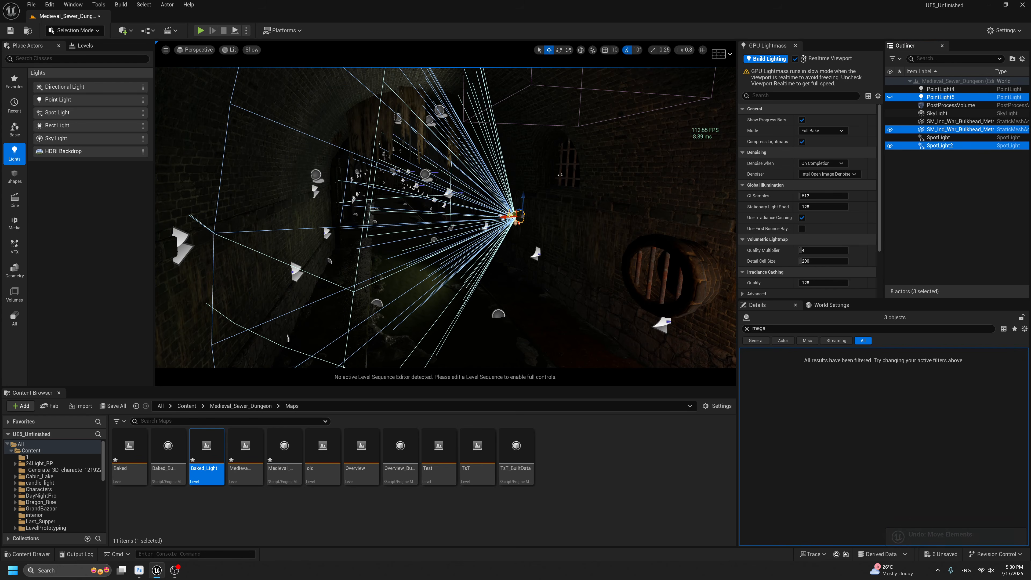
key(g)
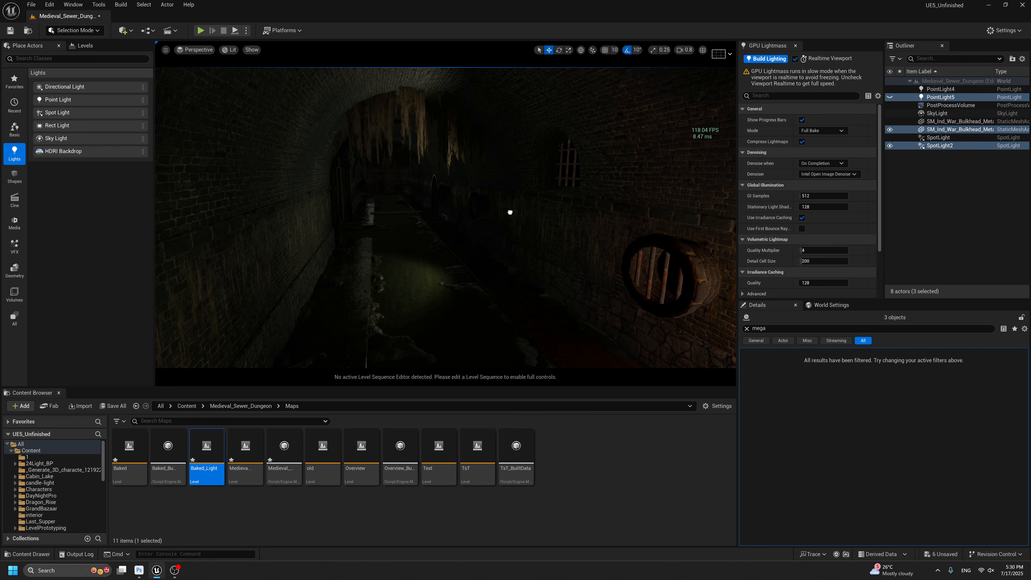
key(g)
Examine the tunnel around the copied lamp in the Light Complexity view mode with its point light hidden.
click(230, 50)
mouse_move(292, 178)
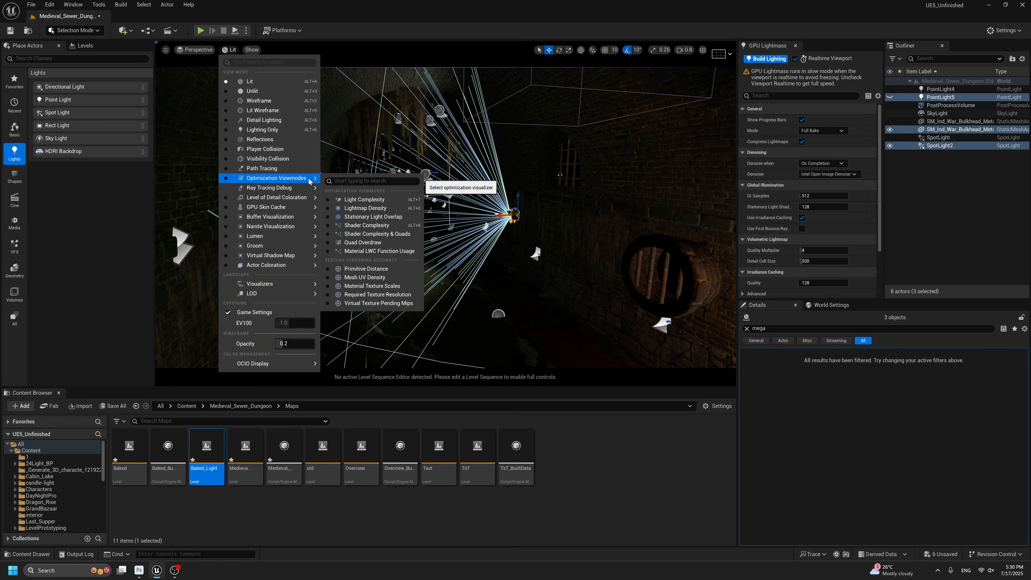
click(365, 199)
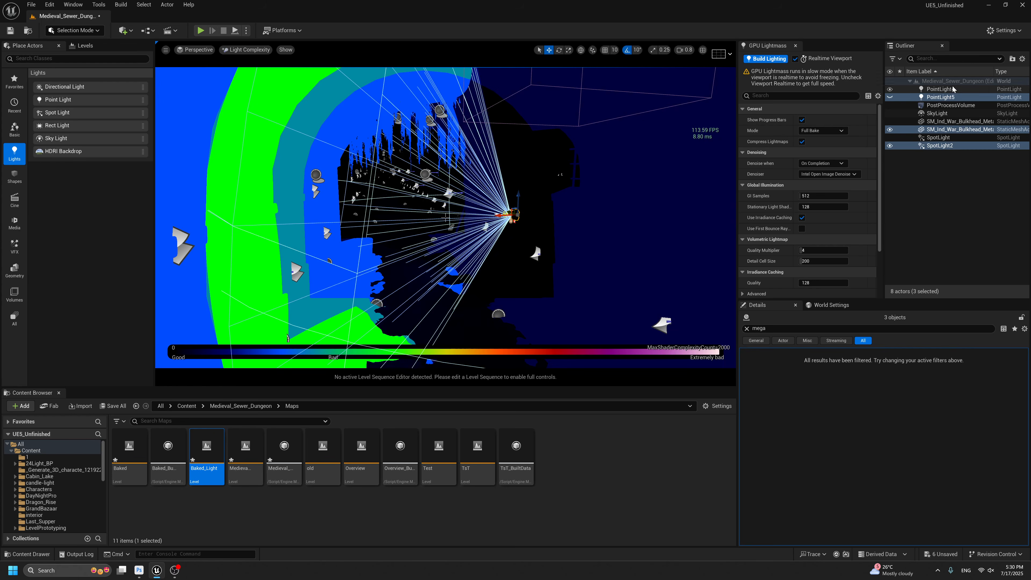
click(887, 98)
middle_drag(386, 274, 400, 285)
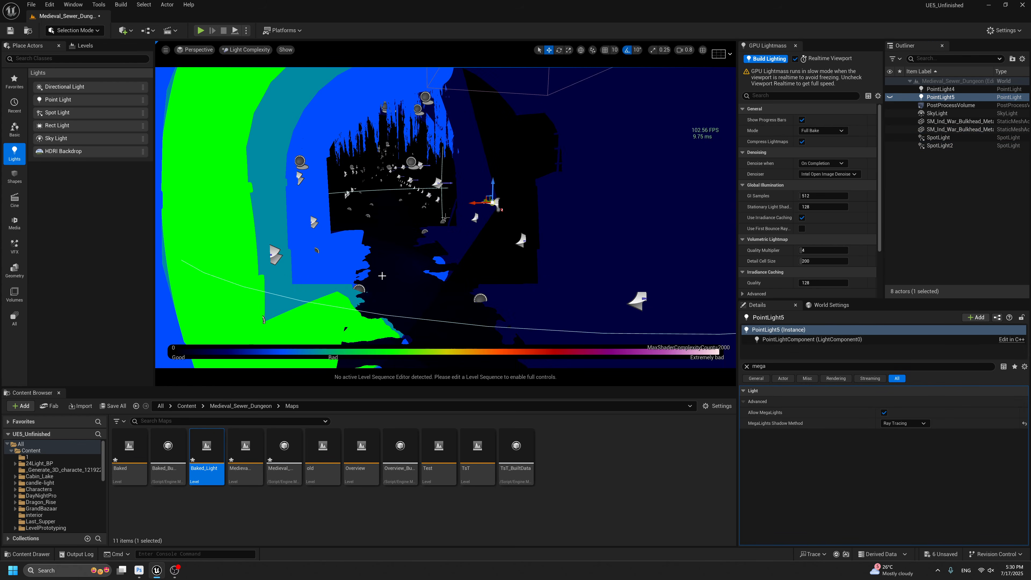
scroll(386, 274, down, 5)
scroll(386, 273, up, 3)
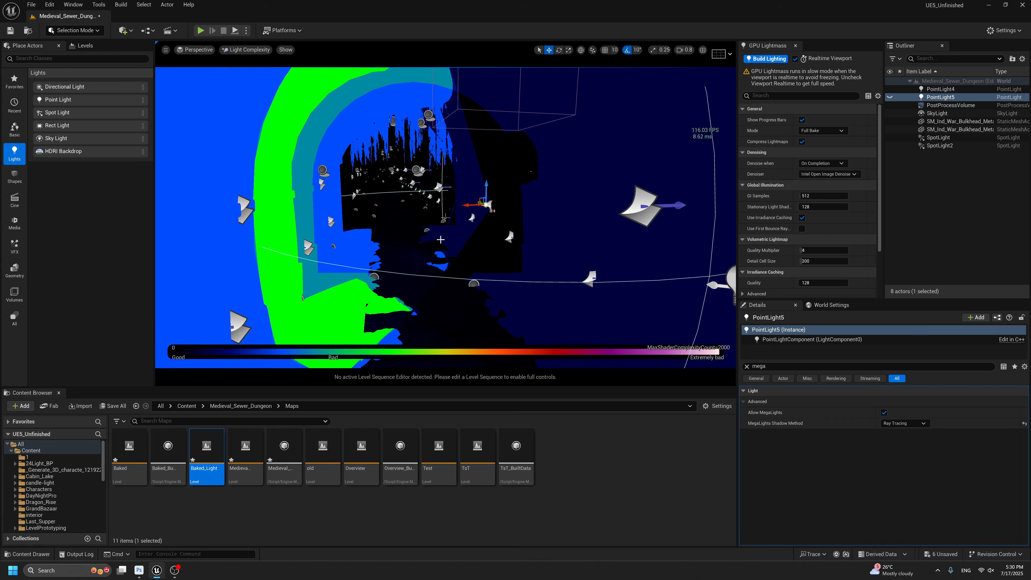
scroll(441, 239, up, 2)
middle_drag(459, 216, 450, 224)
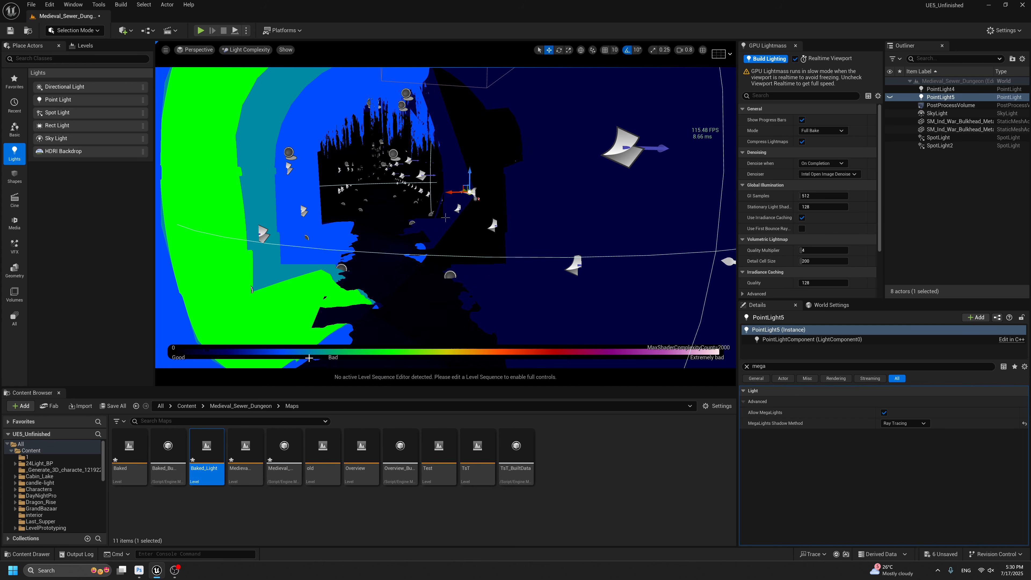
Return the viewport to the Lit view mode and check the tunnel with and without the scene icons.
click(235, 53)
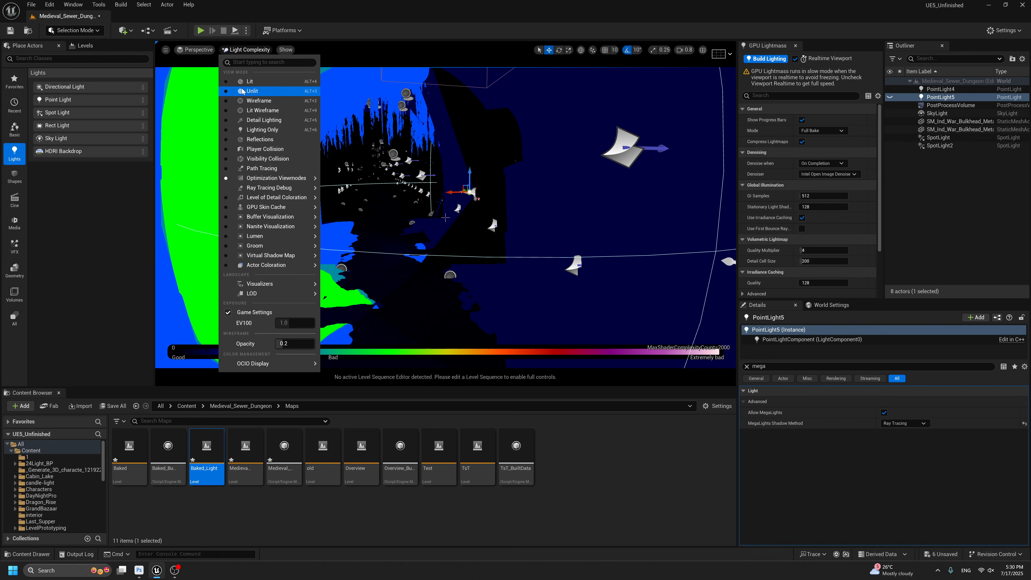
click(268, 89)
middle_drag(406, 228, 391, 235)
key(g)
key(g)
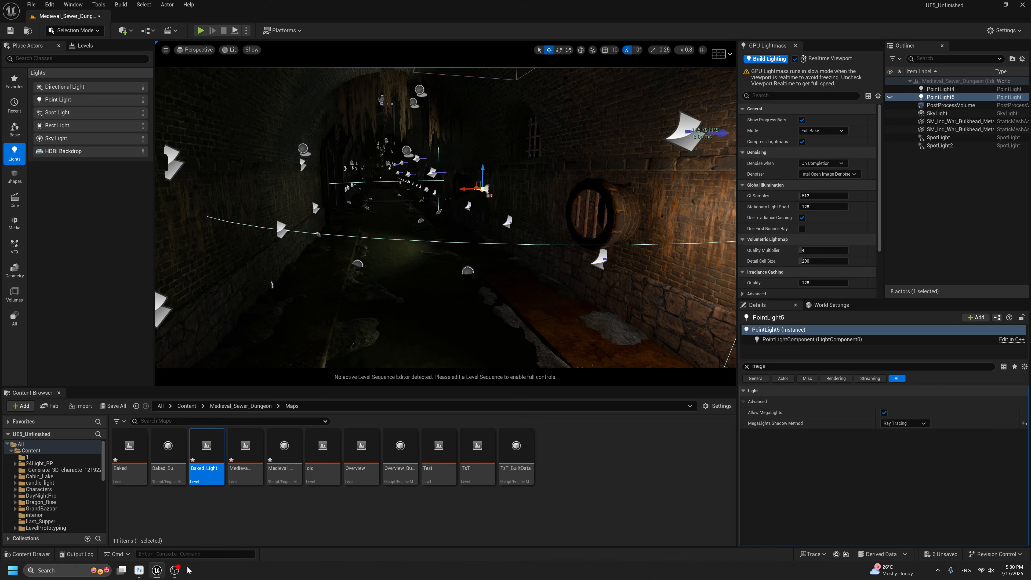
Examine the tunnel around the copied lamp in the Light Complexity view mode.
click(230, 50)
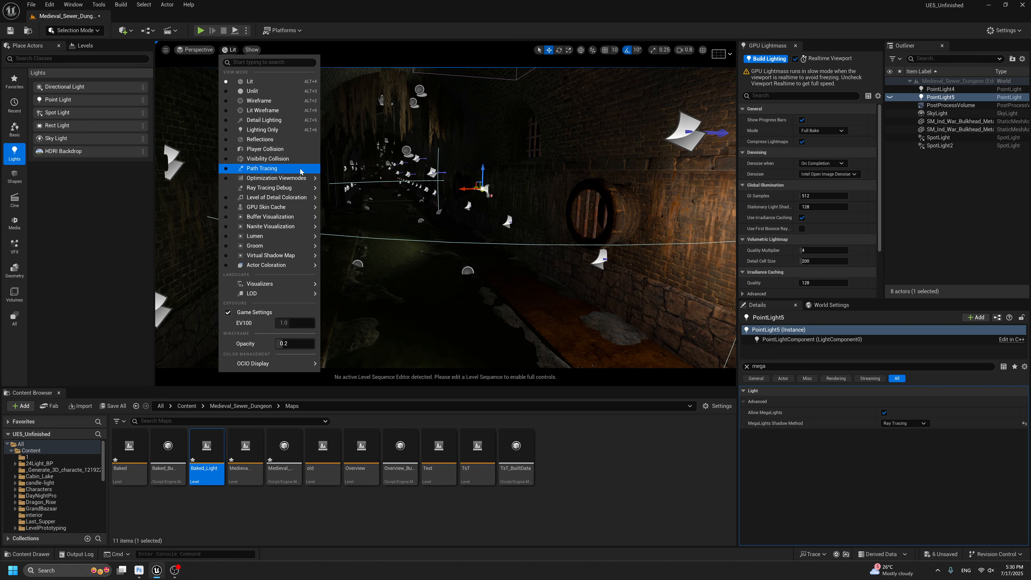
mouse_move(300, 170)
click(366, 200)
middle_drag(548, 217, 502, 203)
key(g)
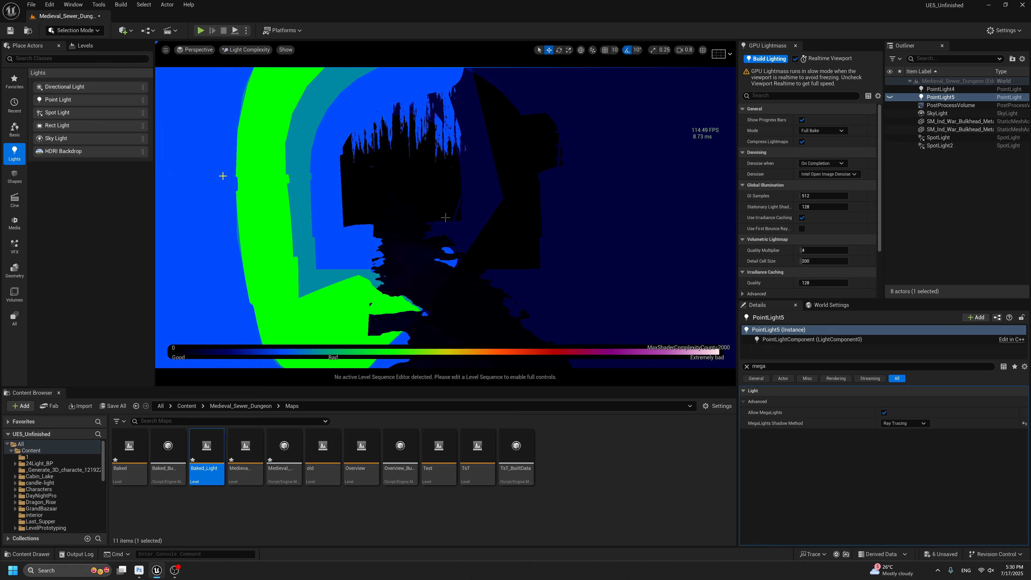
Try adding three point lights to the tunnel to compare light complexity in full screen, and undo the additions.
drag(58, 100, 439, 201)
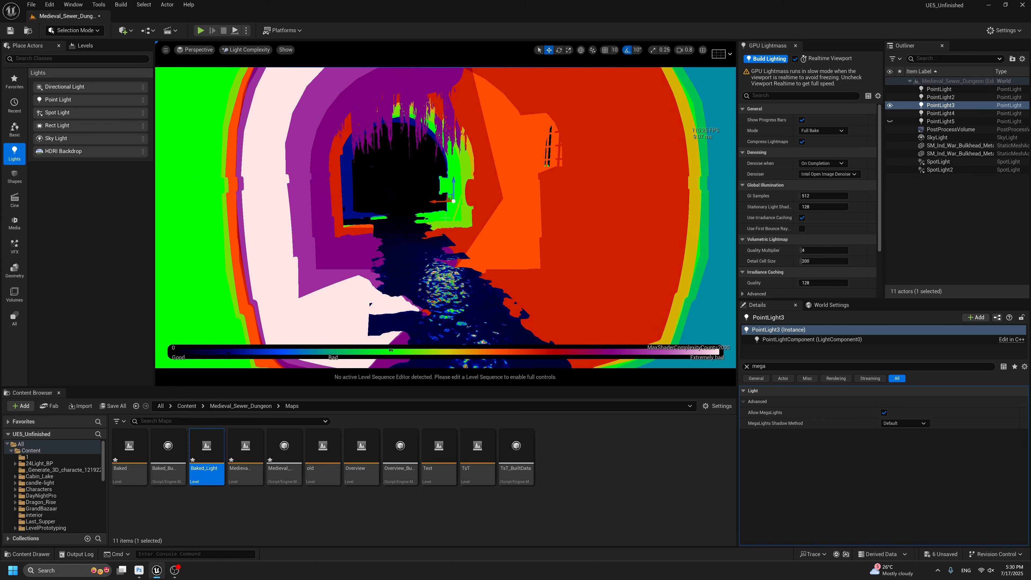
key(F11)
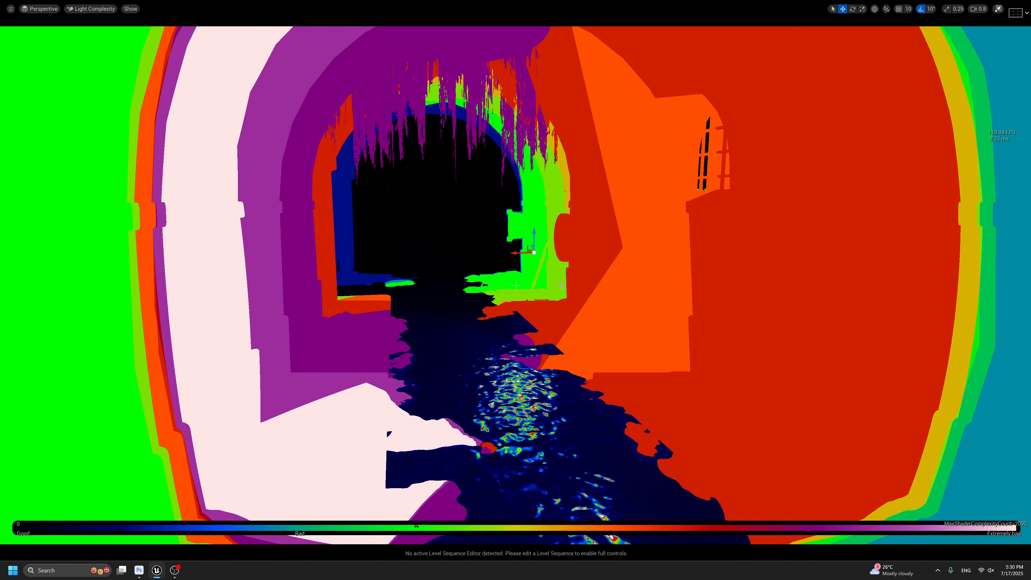
key(ctrl+z)
key(ctrl+z)
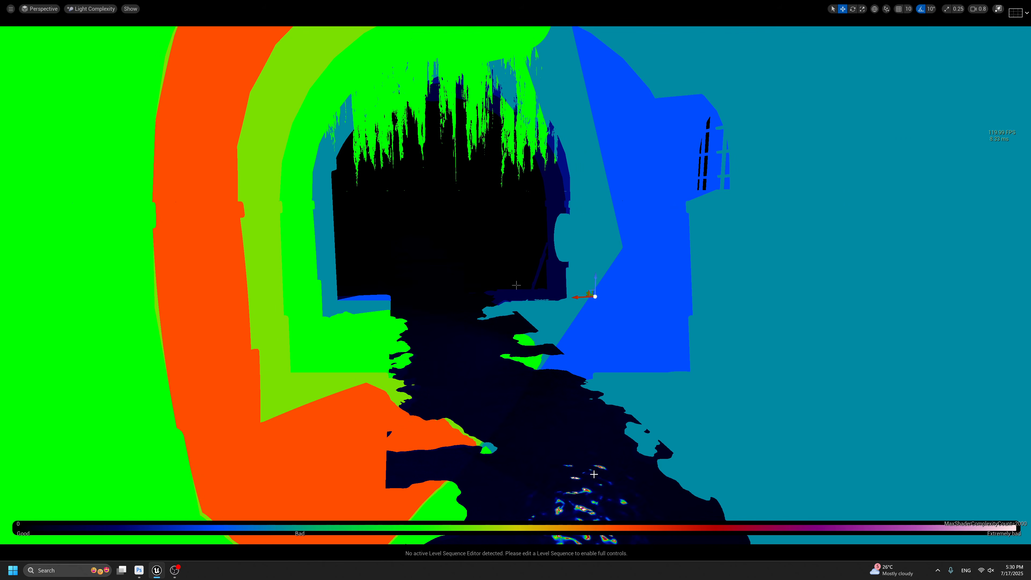
key(ctrl+z)
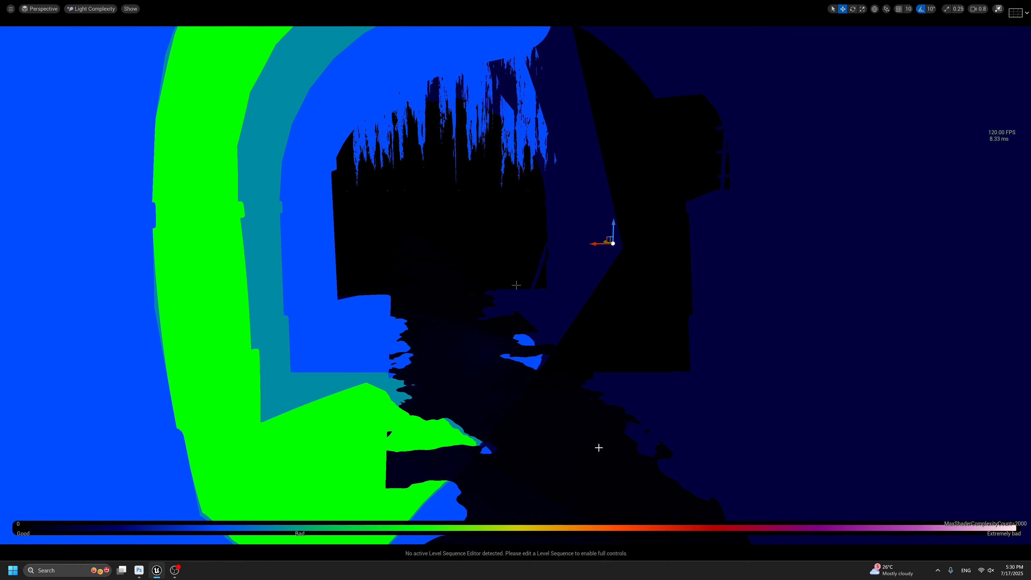
Examine the tunnel's light complexity from farther back in full screen, and return the windowed viewport to the Lit view mode.
key(g)
key(g)
scroll(576, 382, down, 6)
scroll(588, 378, up, 3)
right_drag(588, 378, 579, 354)
scroll(588, 378, down, 2)
scroll(591, 359, down, 2)
key(F11)
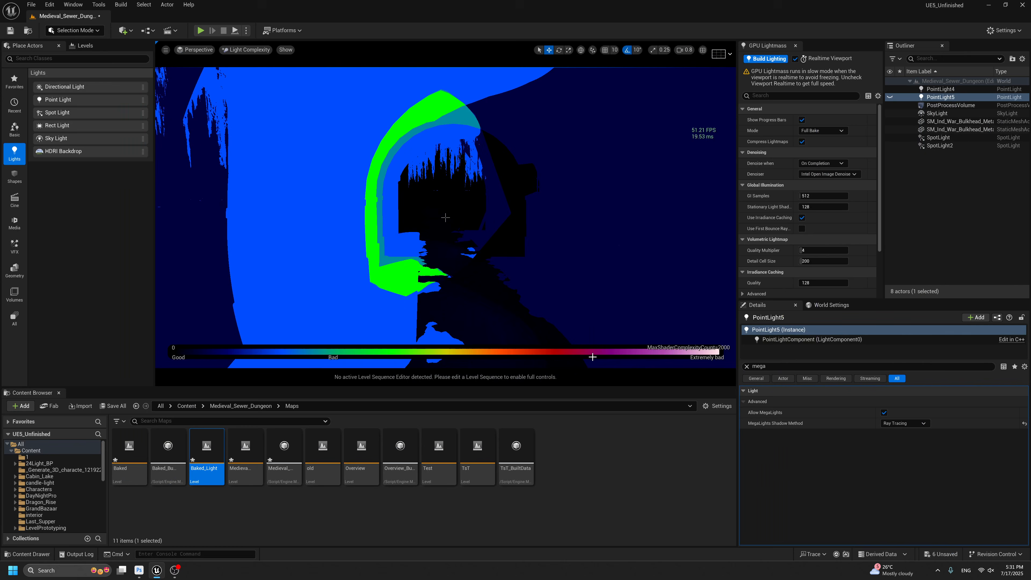
click(245, 50)
click(243, 81)
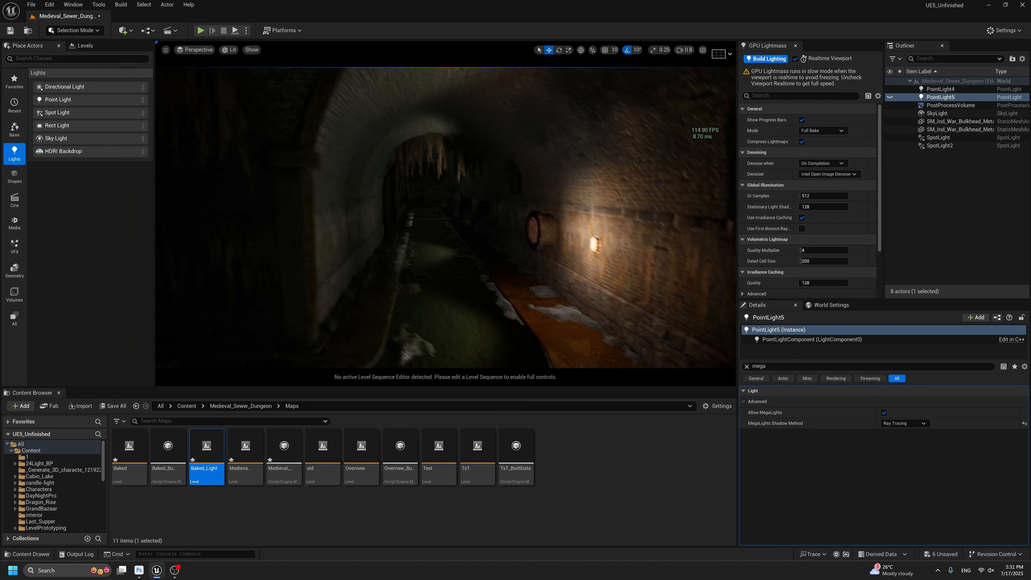
Check the tunnel with PointLight5 hidden and make that light visible again.
key(g)
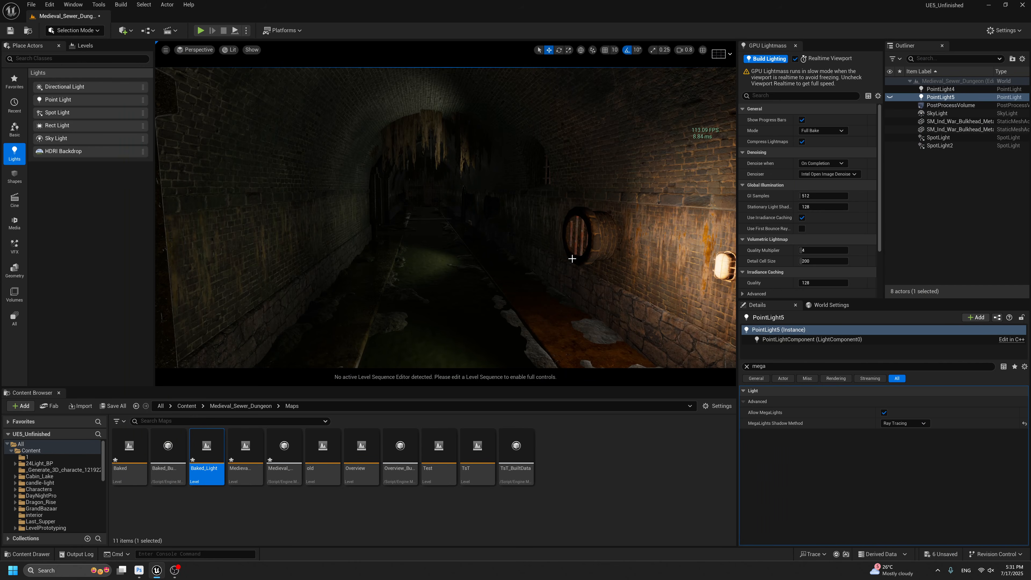
right_drag(472, 224, 463, 224)
right_drag(597, 236, 600, 236)
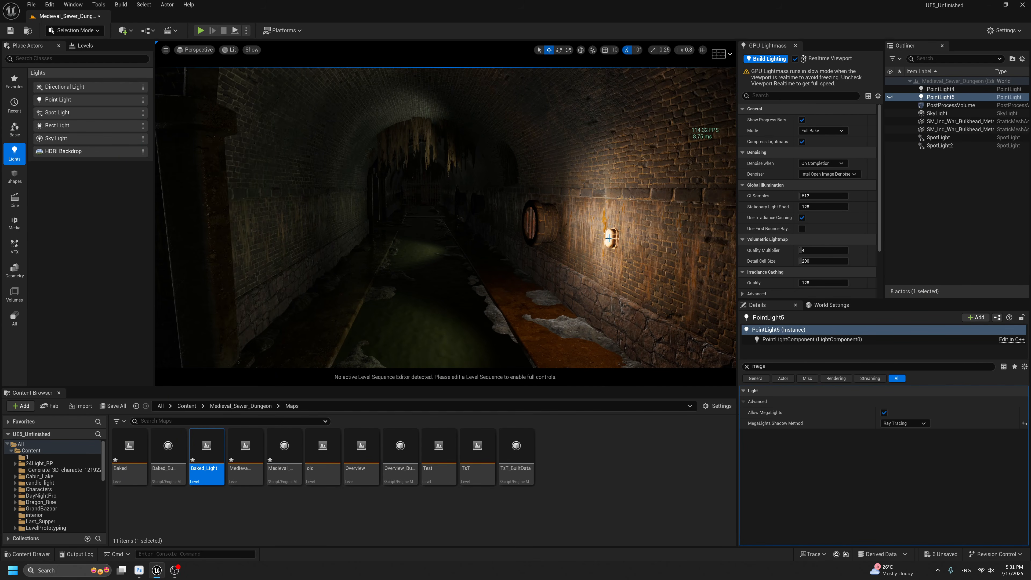
key(g)
double_click(921, 98)
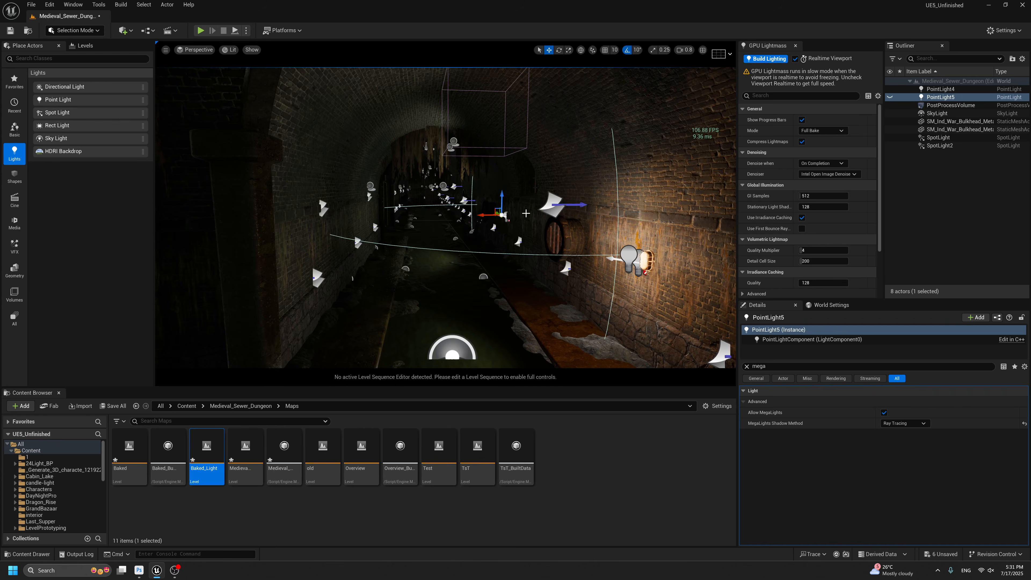
click(890, 97)
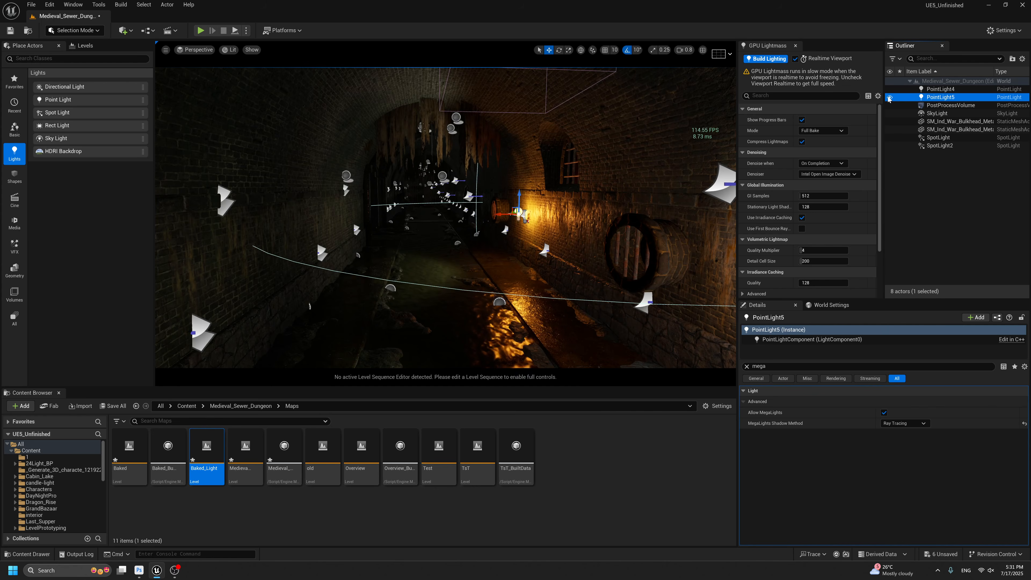
Check the tunnel with both lamps' point lights visible, with and without the scene icons.
key(1)
key(g)
scroll(447, 120, down, 4)
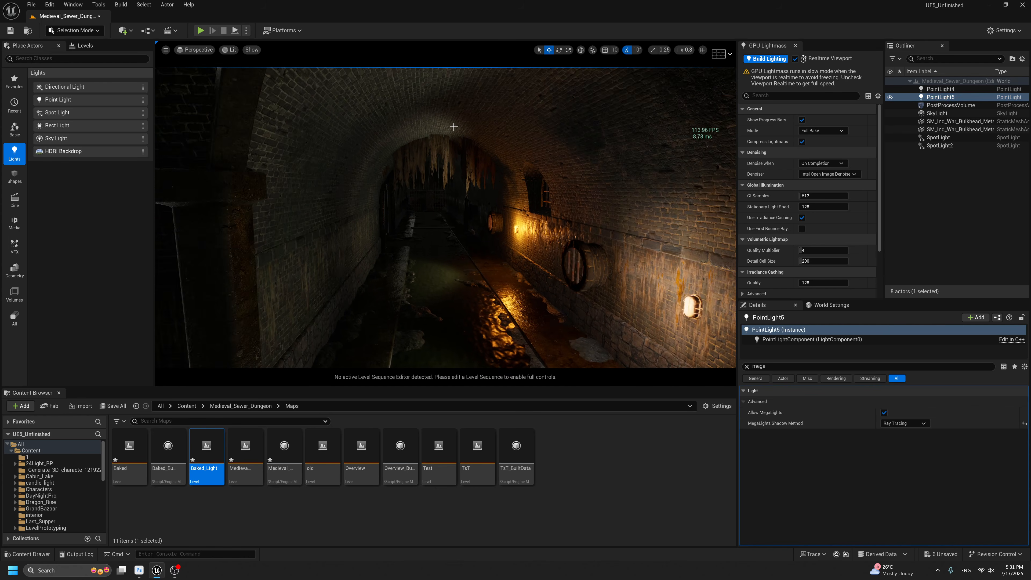
right_drag(616, 175, 628, 187)
key(g)
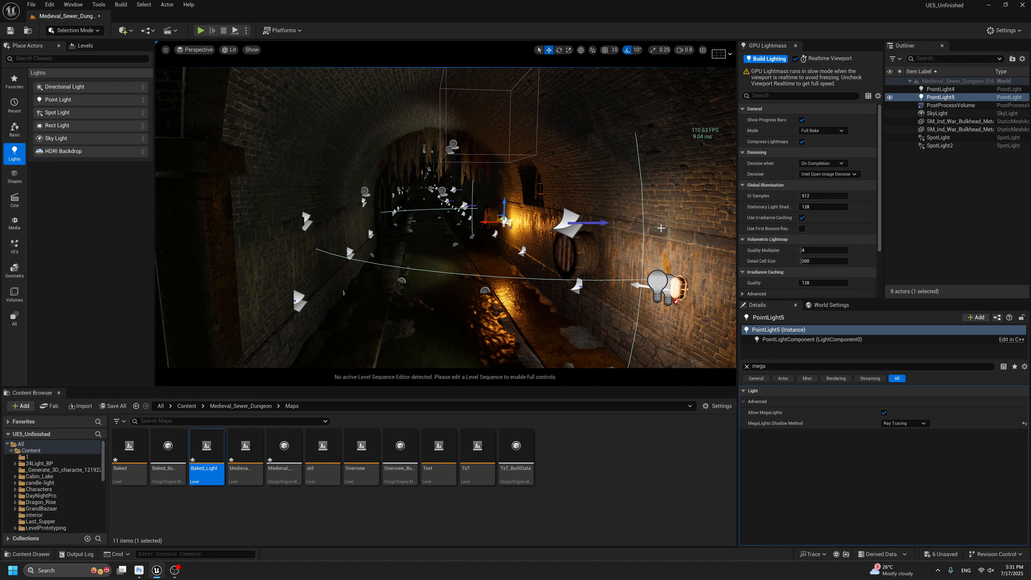
Select the point lights of both wall lamps and set their temperature to 1800.
middle_drag(666, 289, 637, 282)
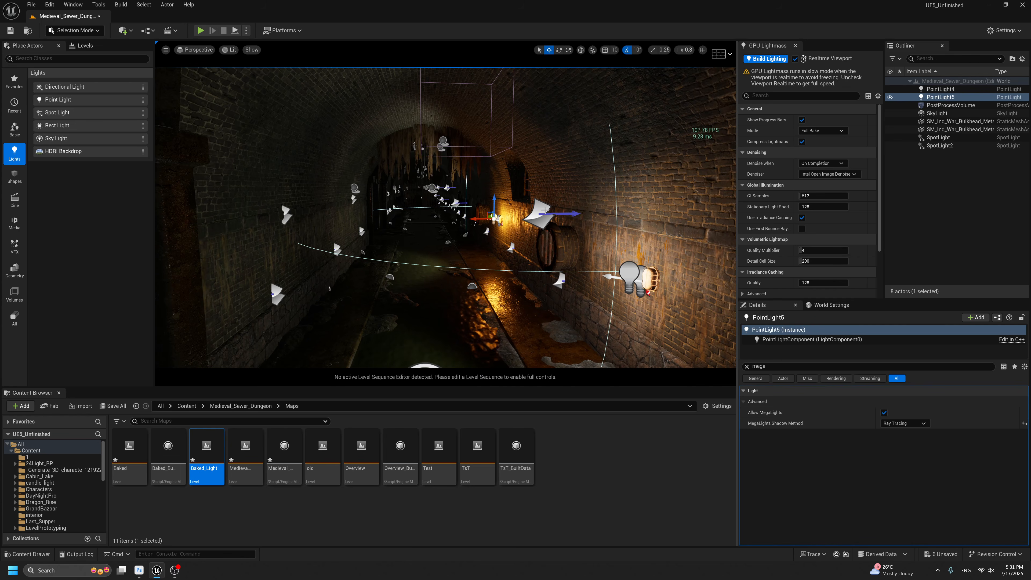
click(637, 285)
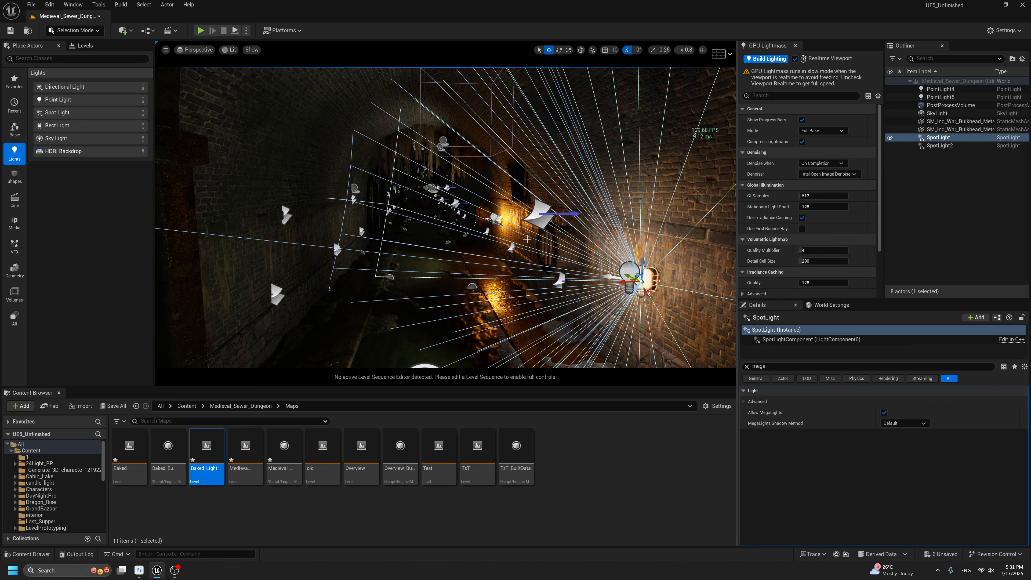
click(630, 277)
ctrl+click(495, 218)
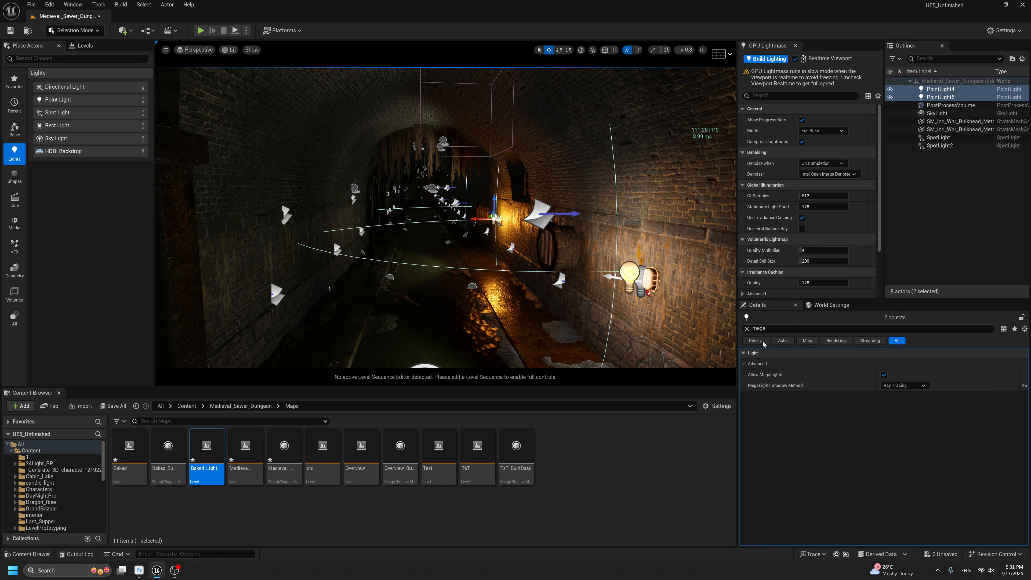
scroll(924, 482, down, 2)
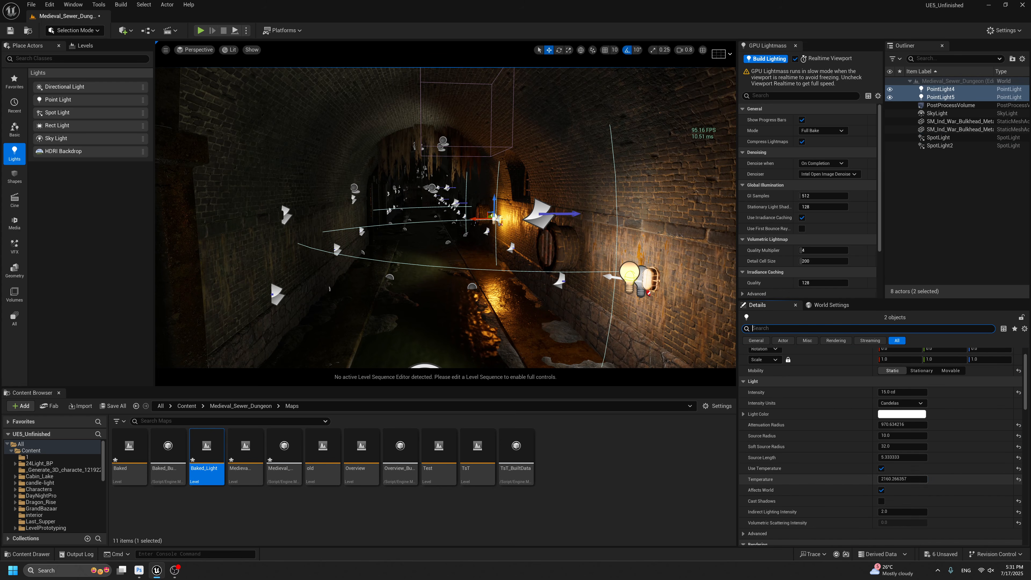
click(903, 479)
text(1800)
key(Return)
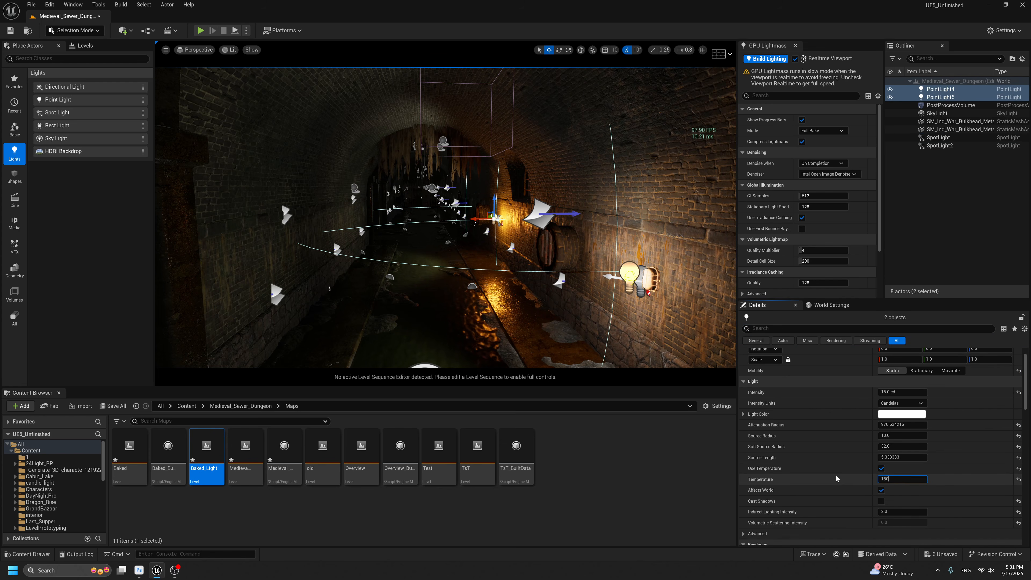
Turn off the realtime viewport and build the lighting with GPU Lightmass.
key(g)
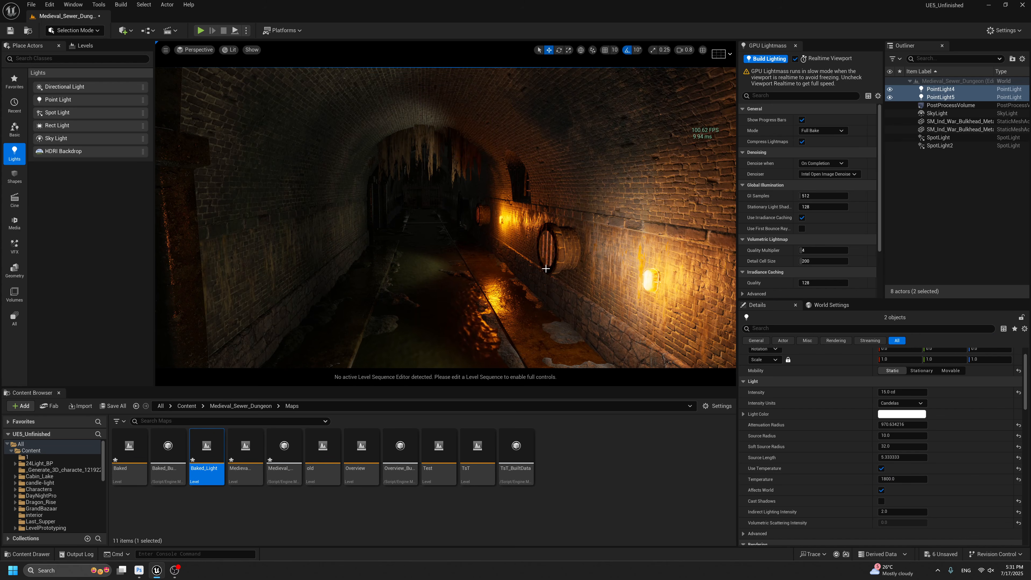
right_drag(546, 269, 408, 215)
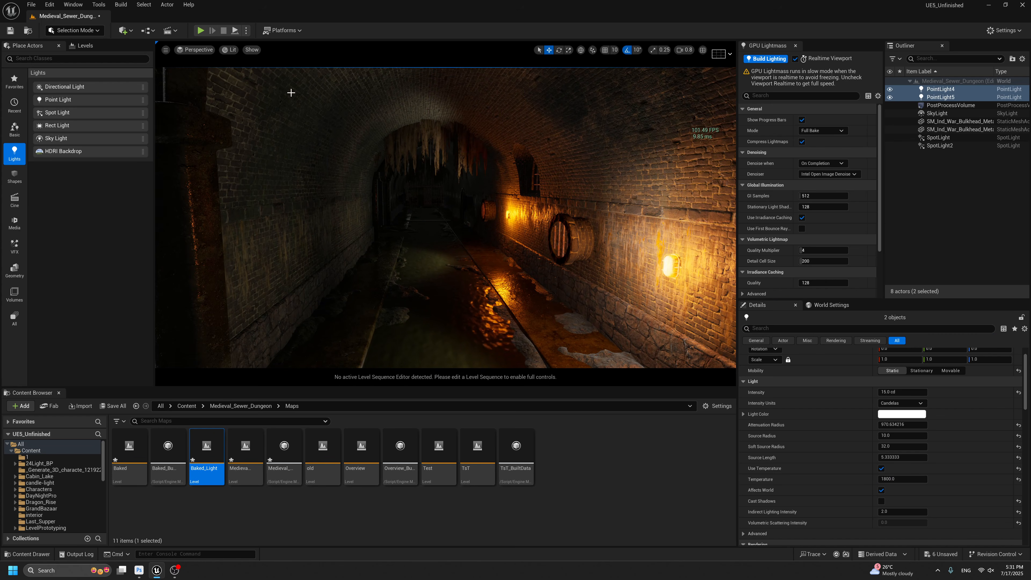
click(796, 58)
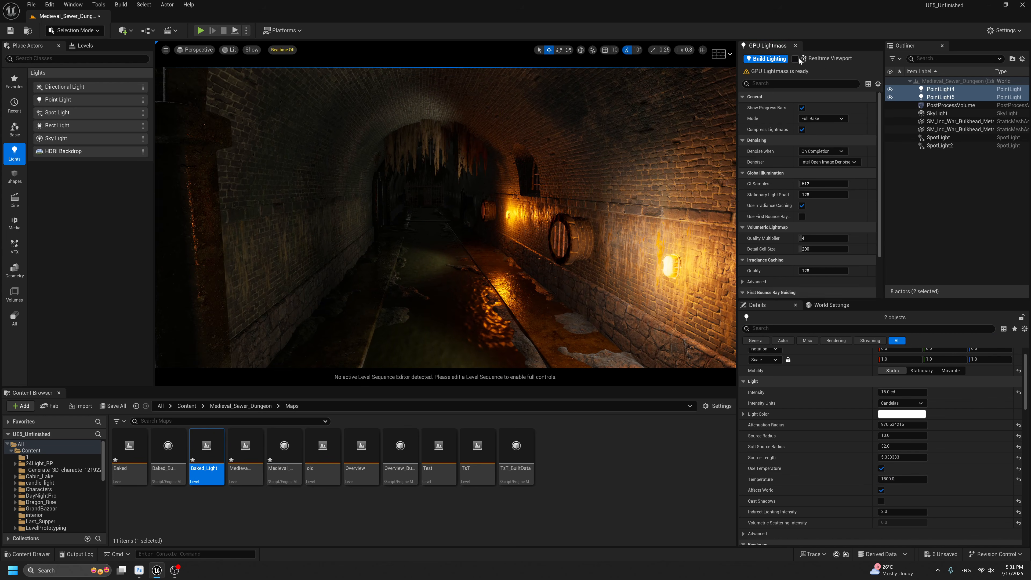
click(770, 59)
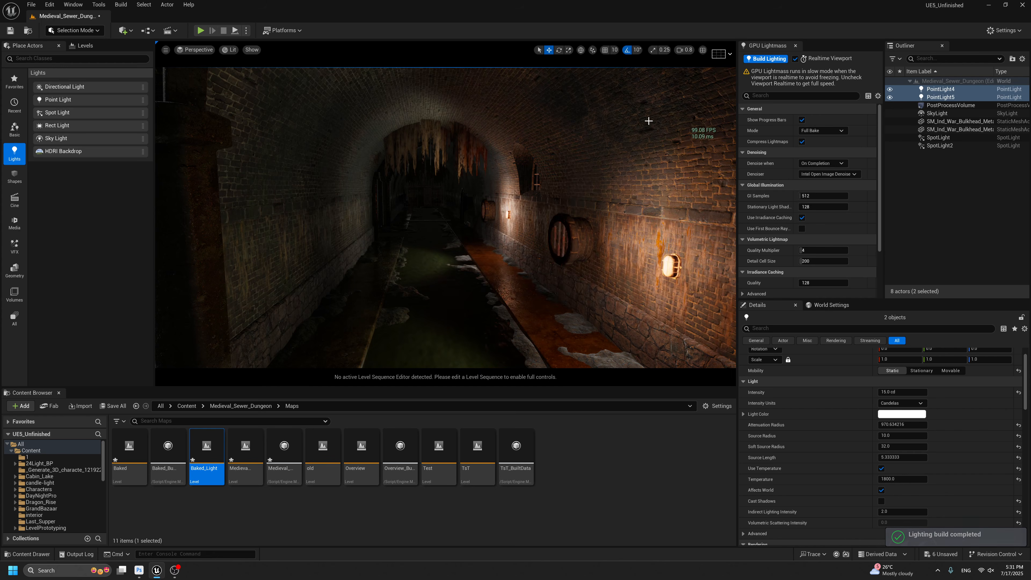
Inspect the baked tunnel around both wall lamps with and without the scene icons.
middle_drag(647, 120, 603, 166)
mouse_move(610, 240)
right_down()
mouse_move(686, 231)
mouse_move(595, 231)
right_up()
key(g)
key(g)
middle_drag(604, 235, 590, 222)
key(g)
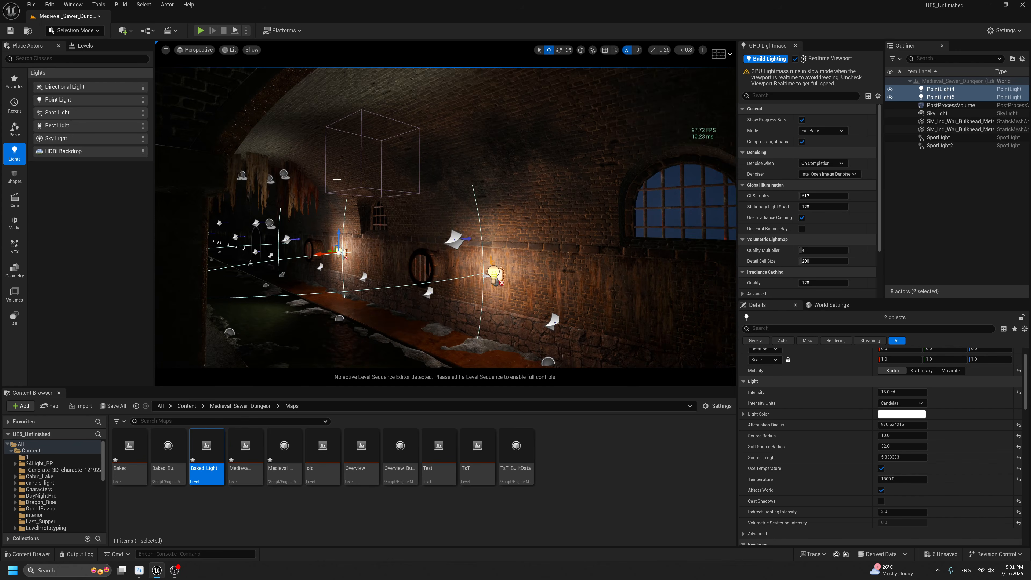
key(g)
Check the baked tunnel in the Light Complexity view mode and return the viewport to Lit.
click(229, 50)
mouse_move(284, 179)
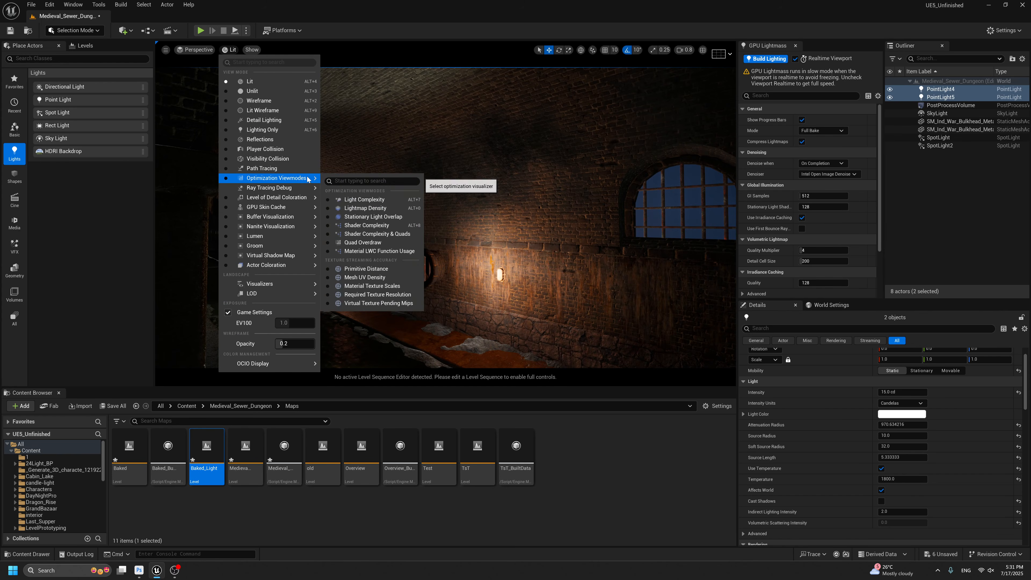
click(358, 204)
right_drag(481, 221, 465, 236)
mouse_move(507, 223)
middle_down()
mouse_move(533, 223)
mouse_move(520, 223)
middle_up()
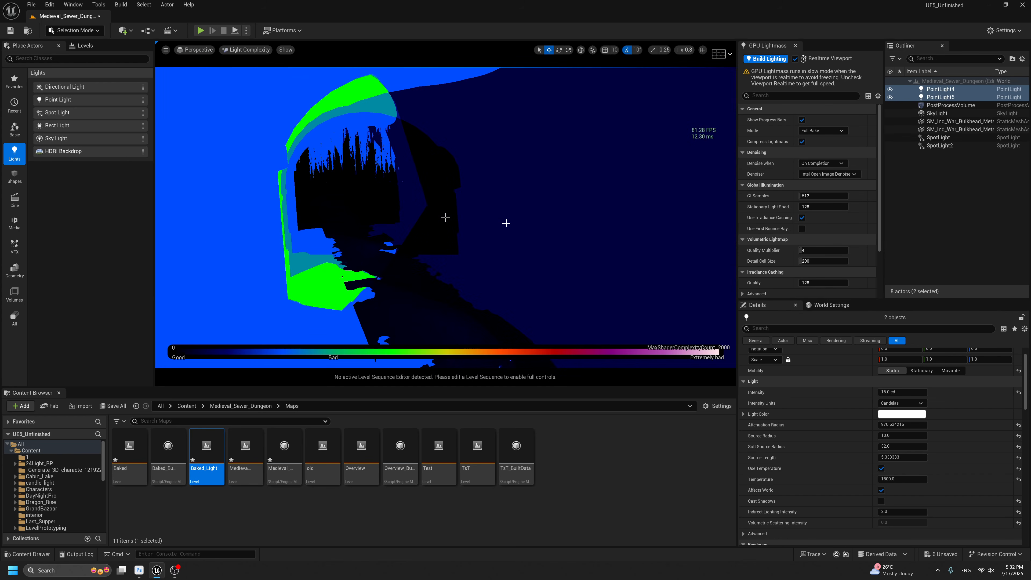
click(245, 56)
click(240, 75)
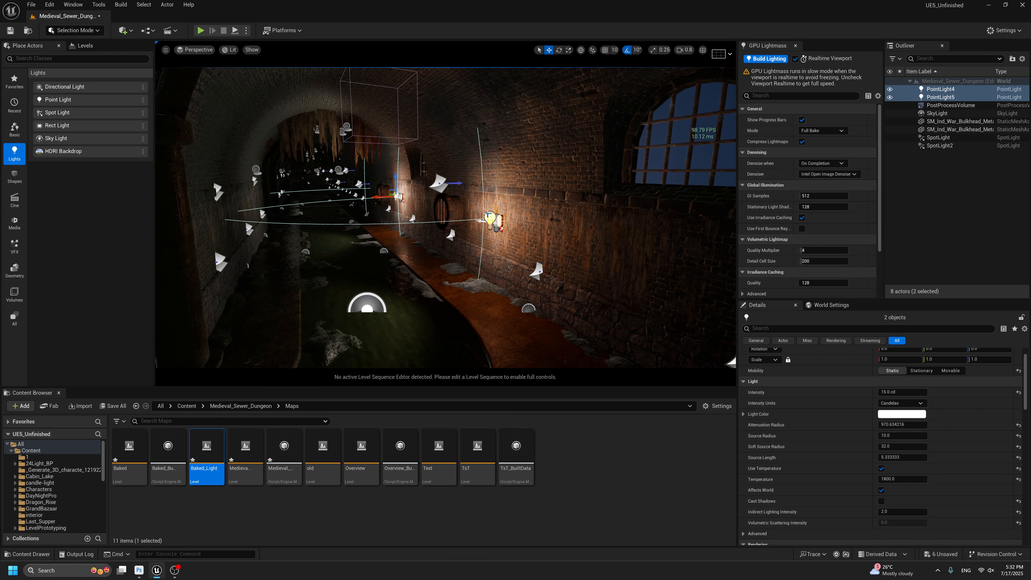
Select the nearer lamp's spot light and examine the baked lighting along the wall with and without the scene icons.
click(499, 223)
middle_drag(578, 223, 562, 205)
key(g)
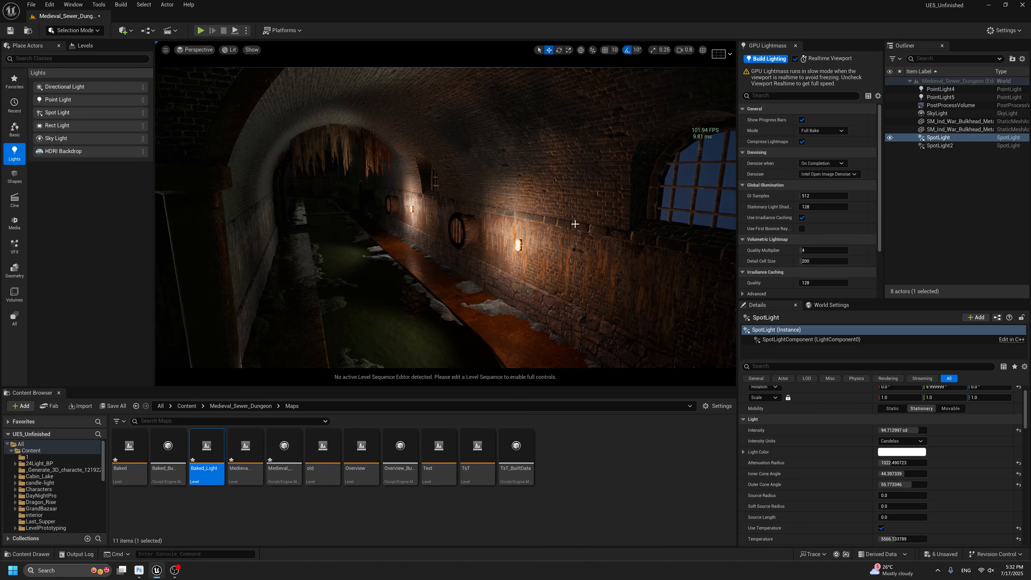
scroll(579, 224, up, 3)
key(g)
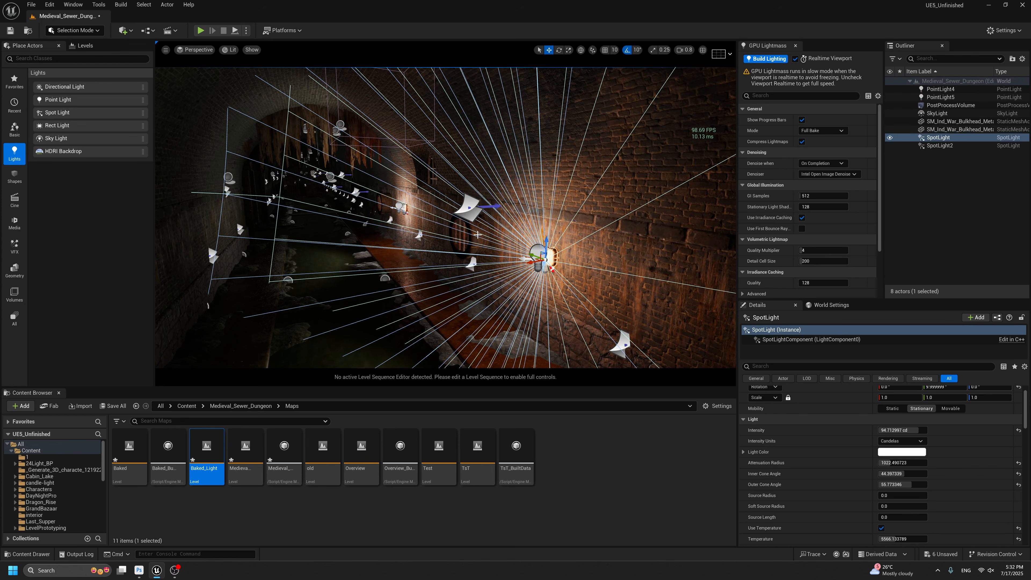
right_drag(490, 236, 455, 221)
key(g)
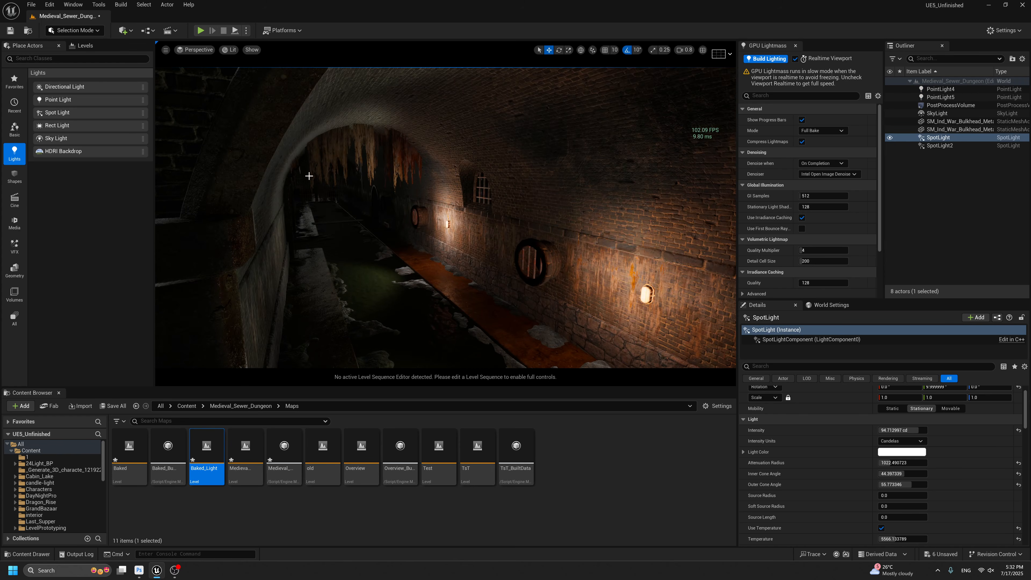
right_drag(543, 198, 543, 198)
right_drag(626, 270, 582, 246)
key(g)
right_drag(560, 211, 528, 228)
key(w)
key(g)
key(d)
key(g)
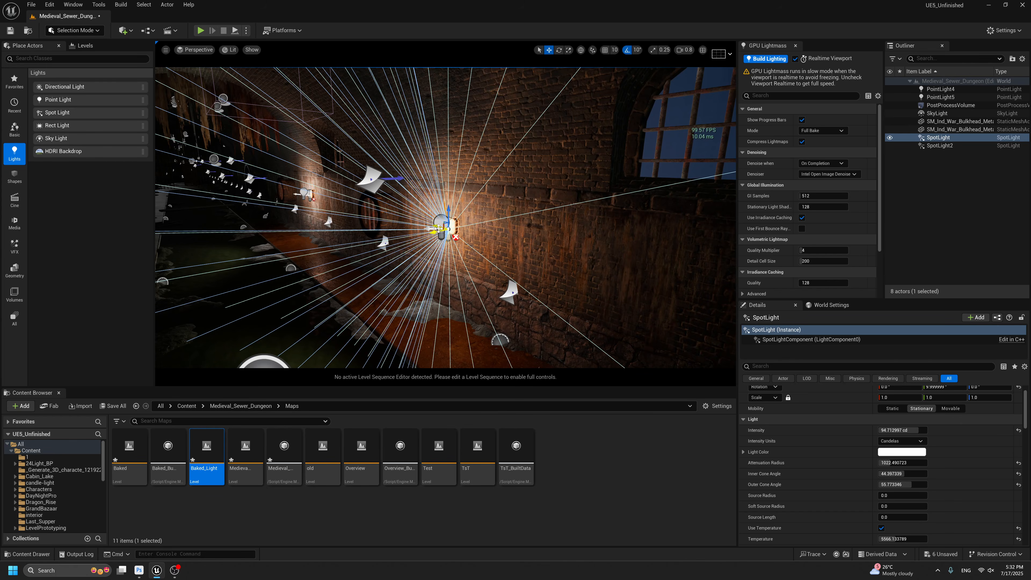
Duplicate the lamp's spot light up to the large barred window and set the copy's temperature to 12000.
alt+drag(441, 229, 670, 207)
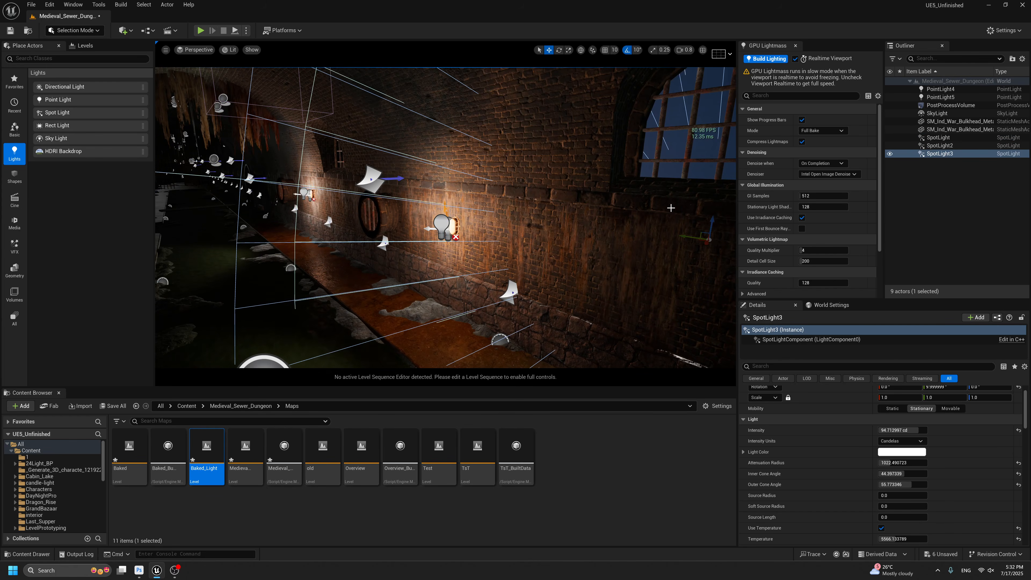
right_drag(665, 217, 677, 217)
drag(675, 219, 678, 86)
scroll(621, 157, down, 5)
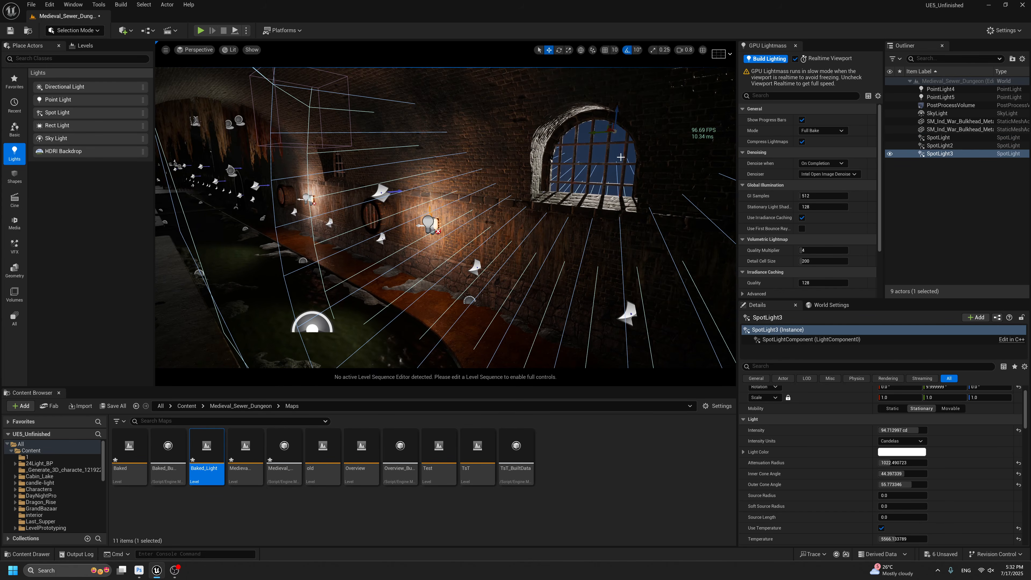
scroll(893, 485, down, 2)
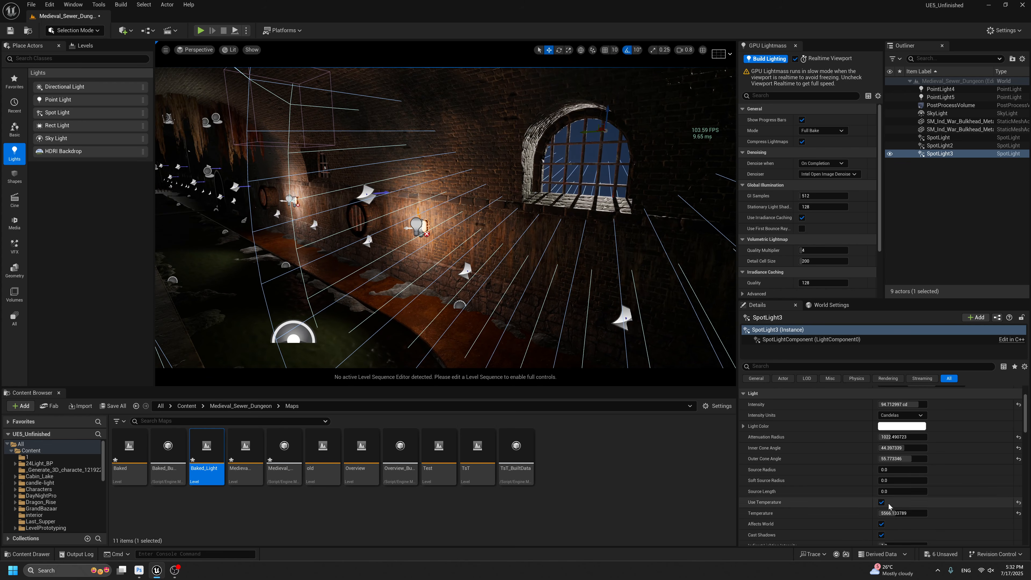
drag(900, 513, 975, 513)
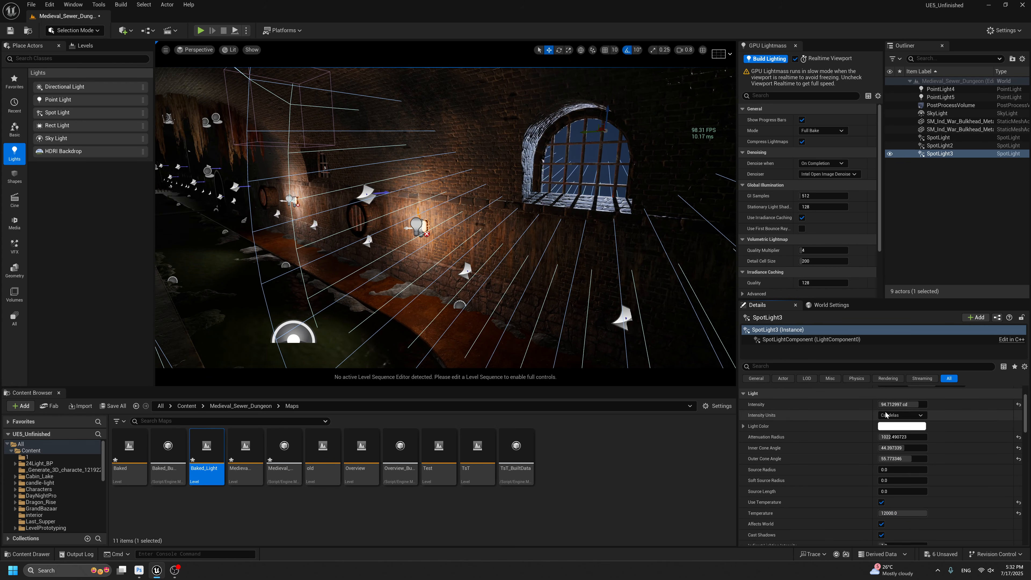
Set the window spot light's color to pale blue, hex sRGB CCE3FF, and check the effect with the scene icons hidden.
click(901, 426)
click(747, 405)
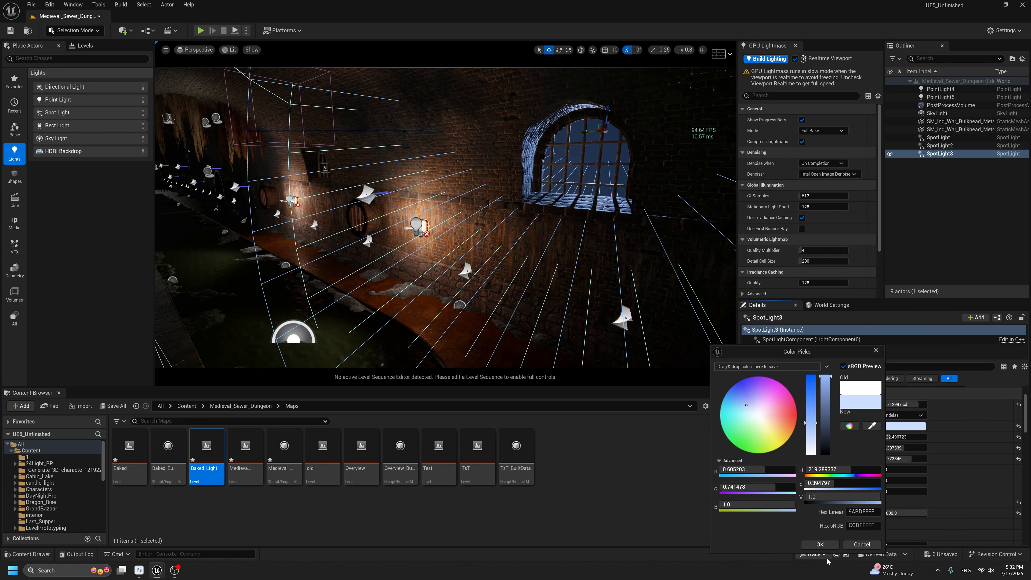
click(746, 406)
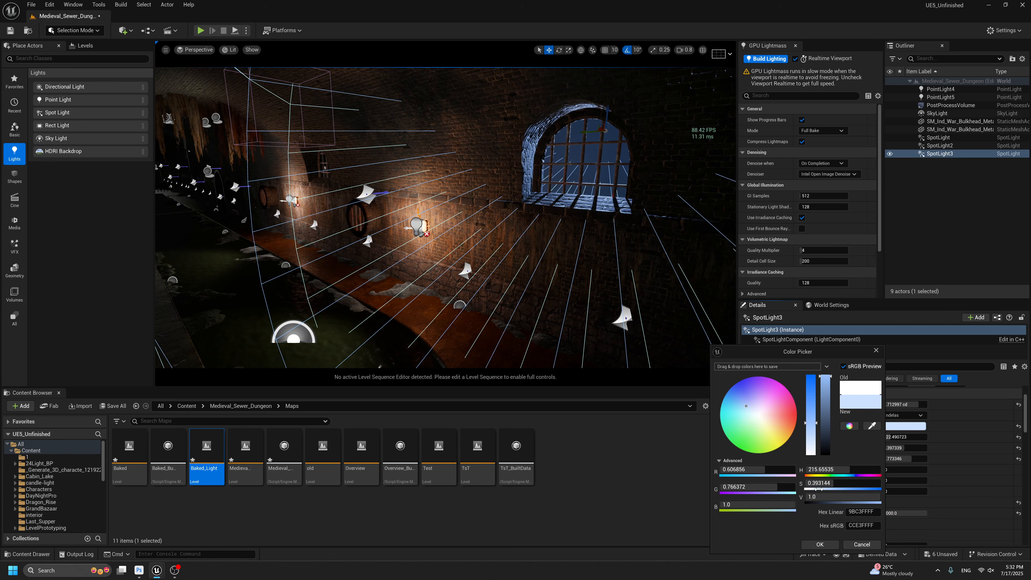
click(816, 545)
key(g)
key(g)
right_drag(624, 232, 581, 240)
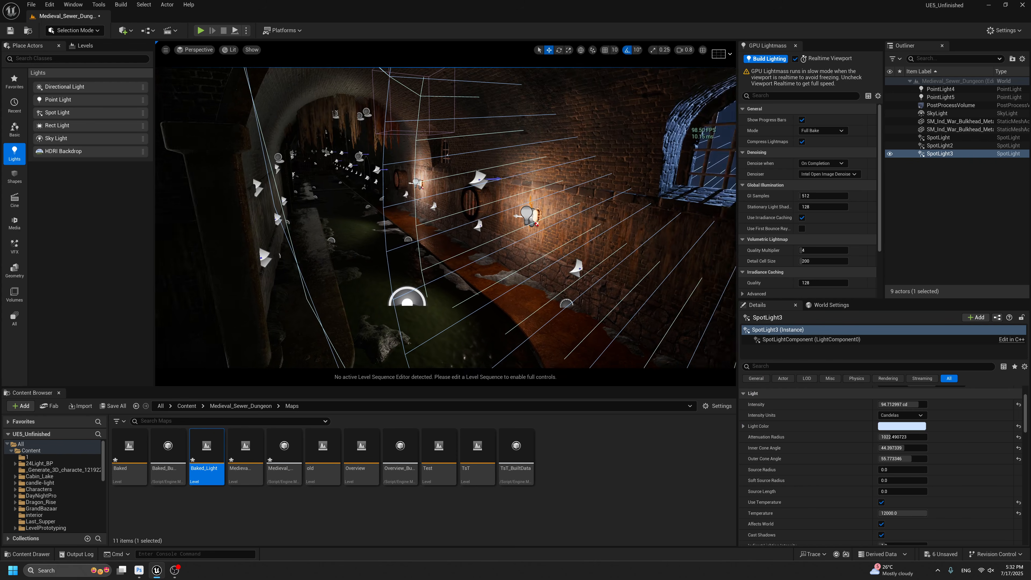
right_drag(456, 82, 538, 82)
key(g)
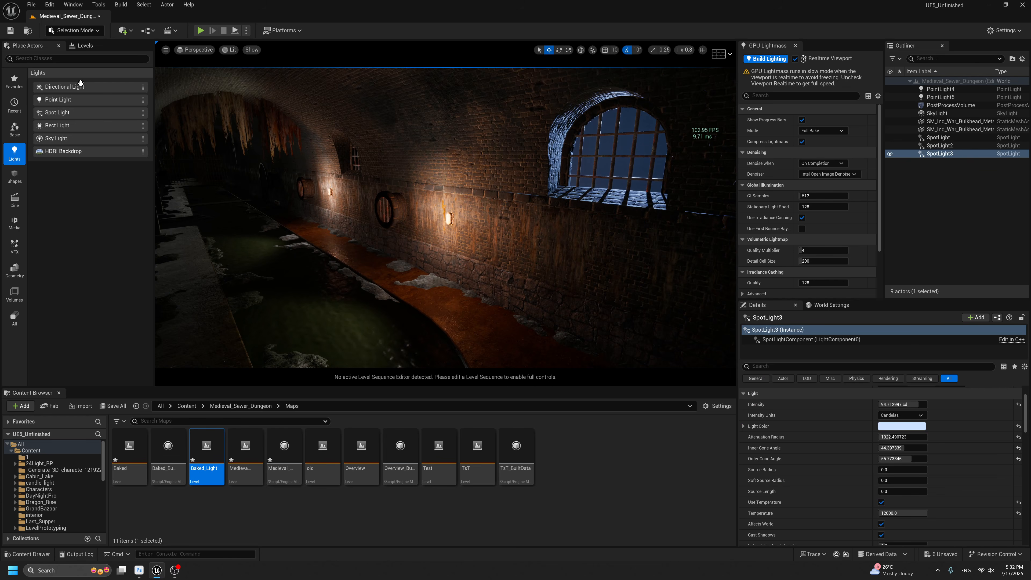
Find fog among the placeable actors, add an Exponential Height Fog to the tunnel and enable its volumetric fog.
text(fog)
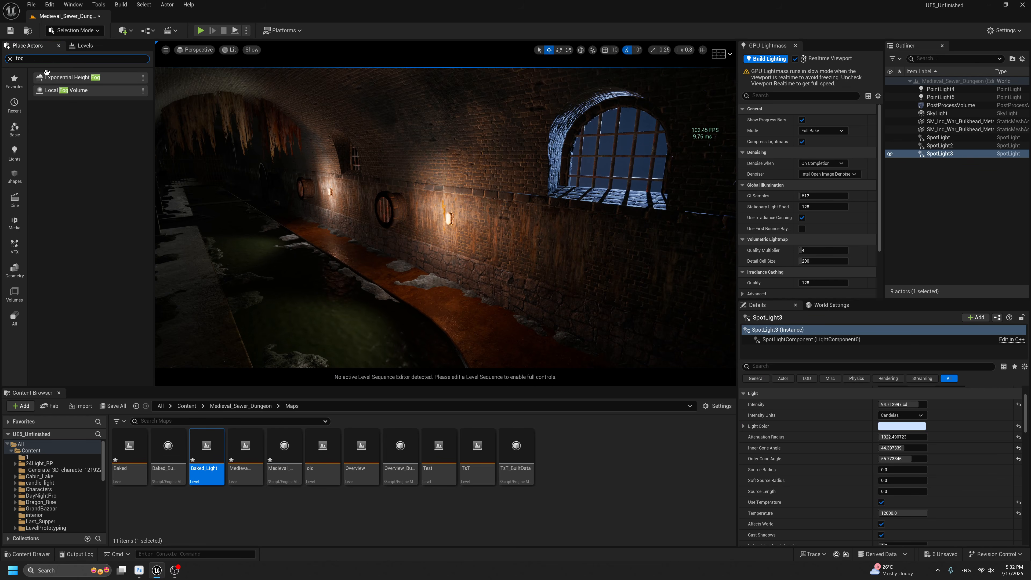
drag(404, 280, 404, 298)
scroll(889, 423, down, 10)
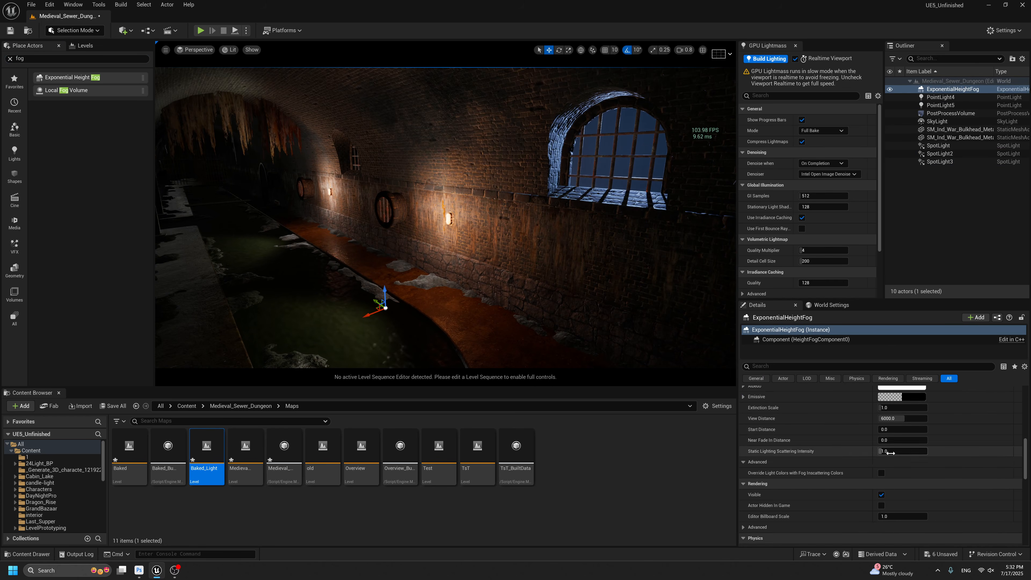
click(881, 429)
right_drag(396, 247, 584, 306)
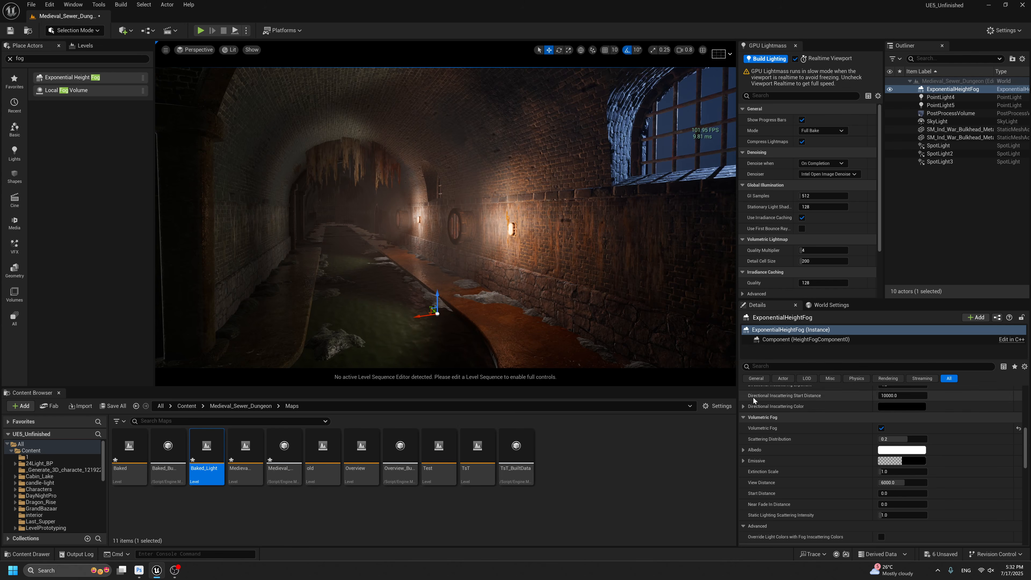
Try a static lighting scattering intensity of 5 on the height fog and return it to 0.
right_drag(537, 313, 537, 311)
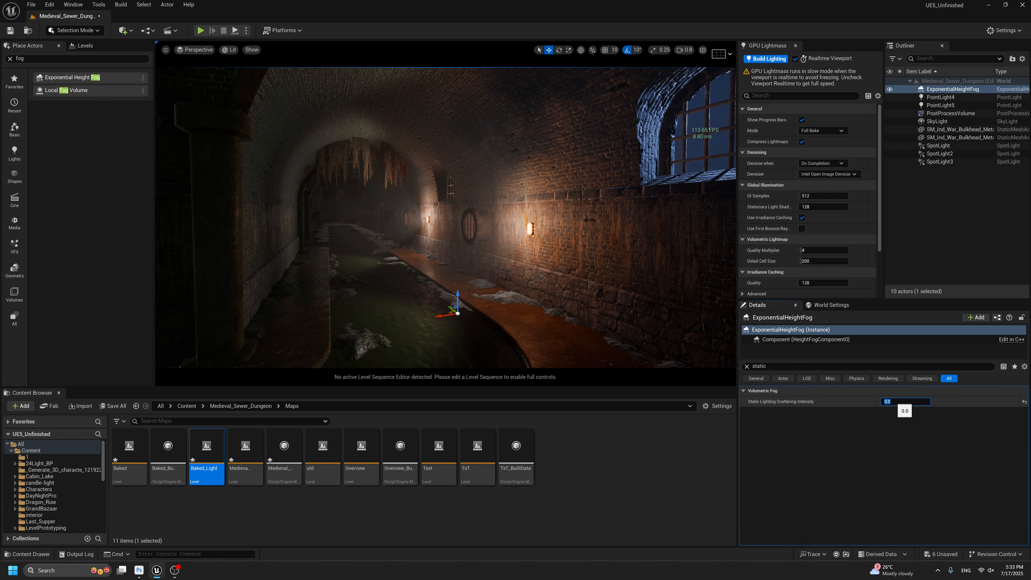
text(5)
key(Return)
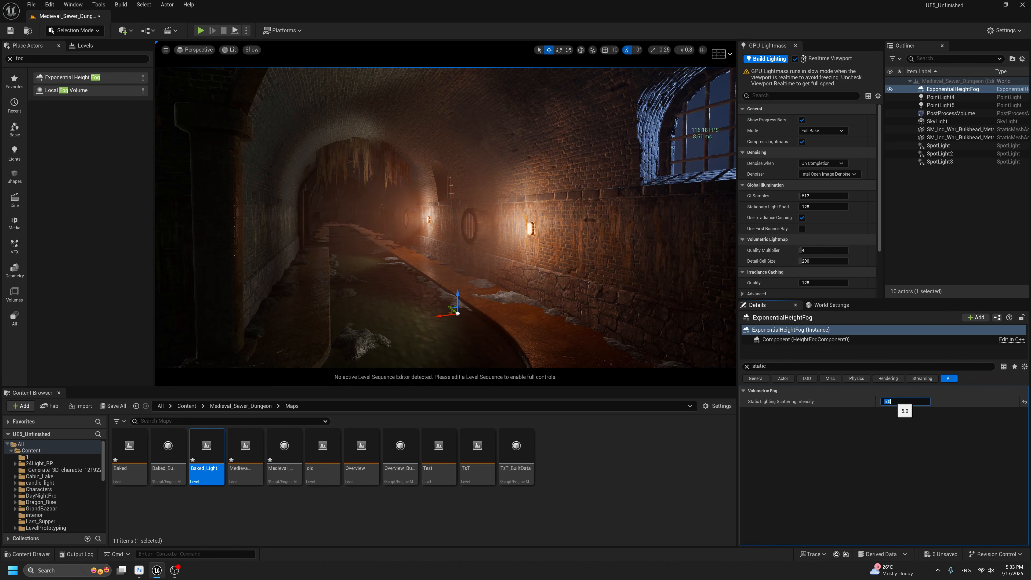
key(Return)
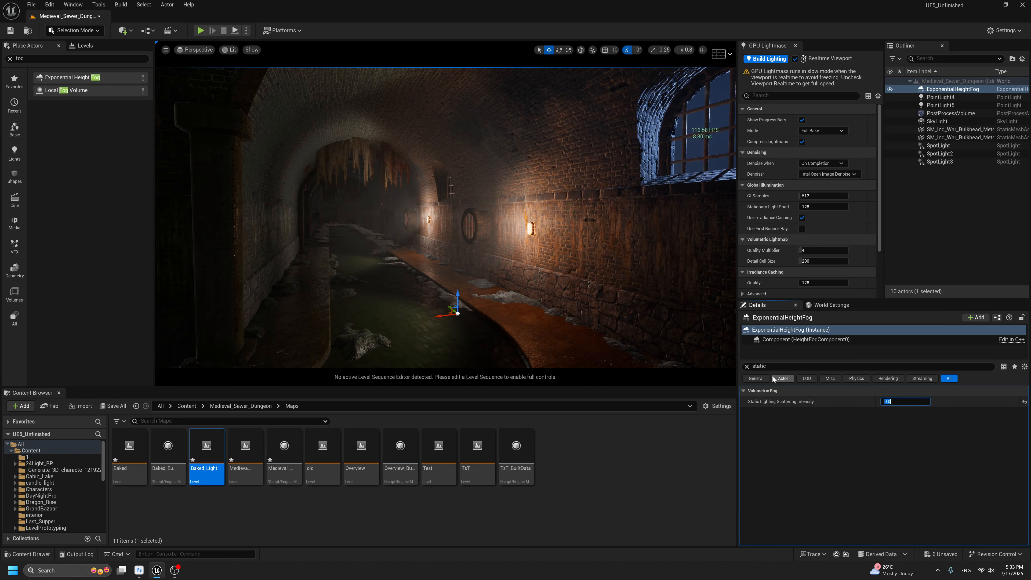
Duplicate the nearer wall lamp's point light across the tunnel to about 1845 in X and check it without scene icons.
mouse_move(542, 290)
right_down()
mouse_move(522, 286)
mouse_move(562, 283)
right_up()
key(g)
click(522, 236)
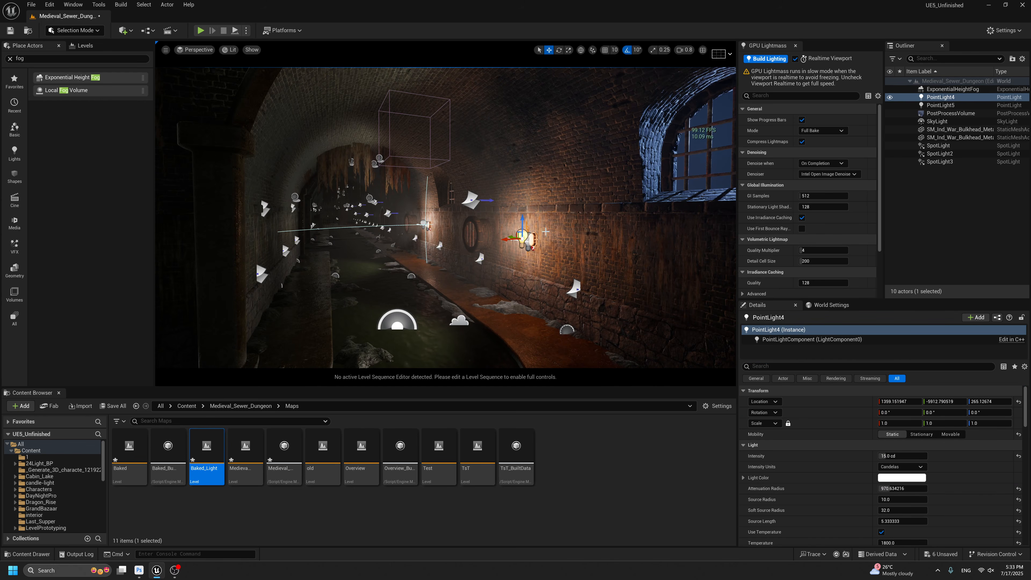
mouse_move(510, 248)
right_down()
mouse_move(521, 248)
mouse_move(493, 243)
right_up()
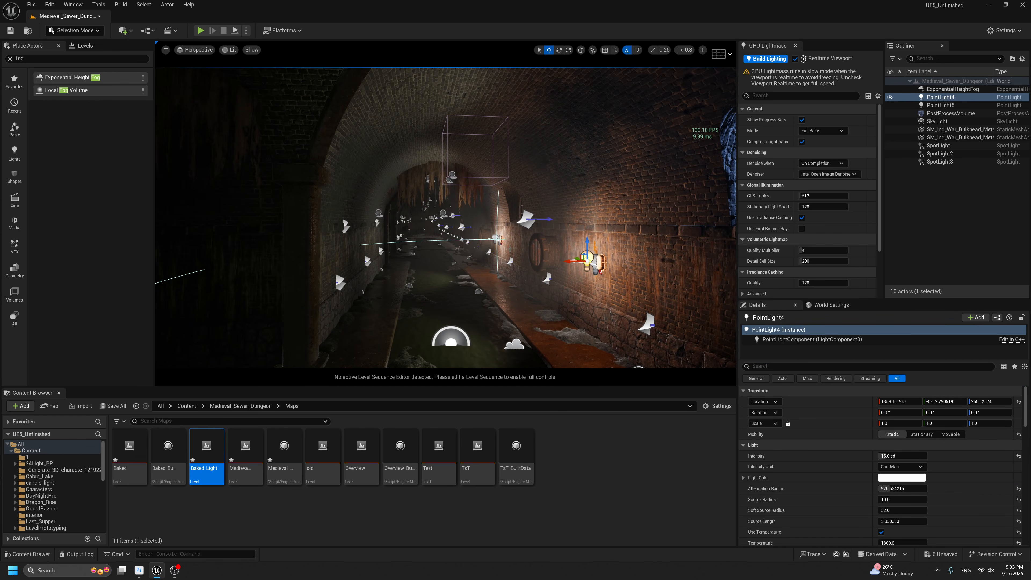
alt+drag(567, 261, 418, 276)
key(g)
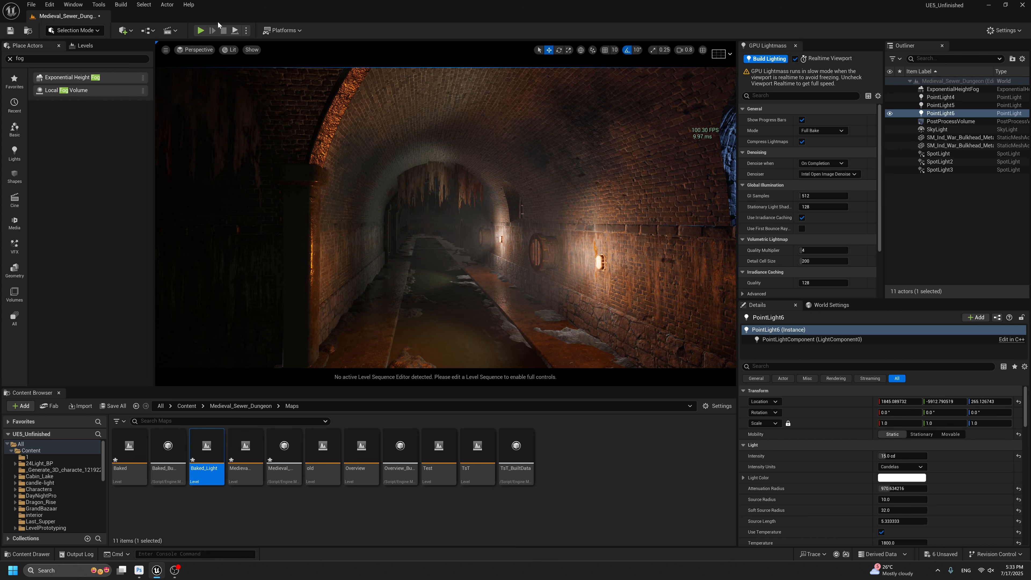
Build lighting with GPU Lightmass with the realtime viewport off and inspect the baked tunnel around the added point light.
click(797, 60)
click(778, 59)
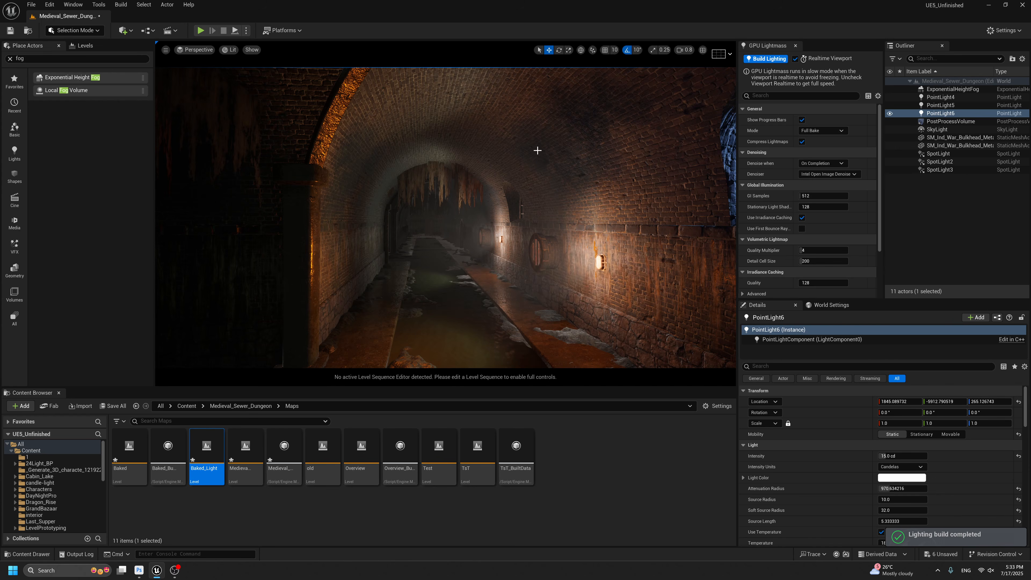
mouse_move(484, 219)
right_down()
mouse_move(496, 229)
mouse_move(471, 223)
mouse_move(491, 222)
right_up()
key(g)
key(g)
key(g)
key(g)
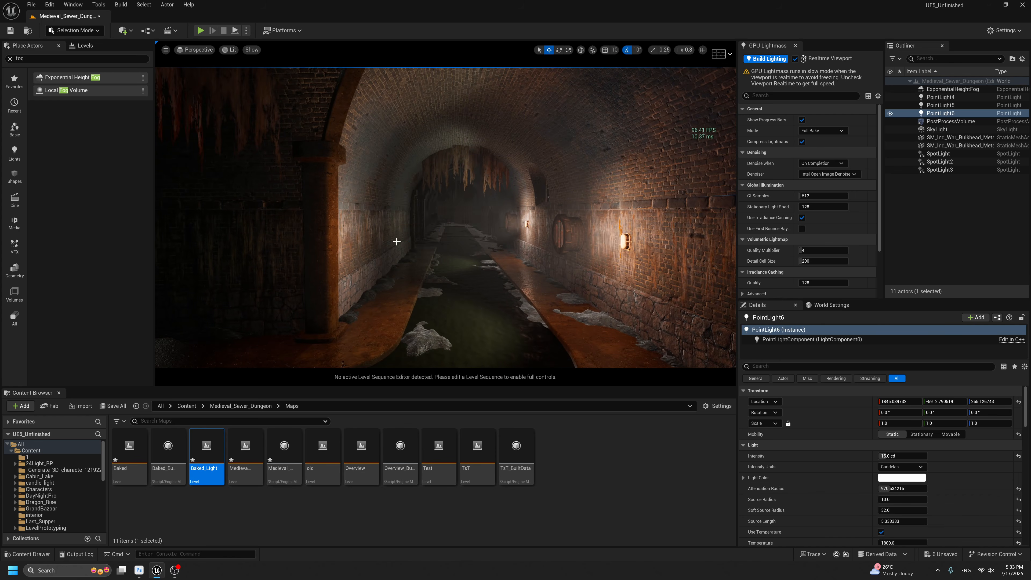
right_drag(431, 269, 414, 268)
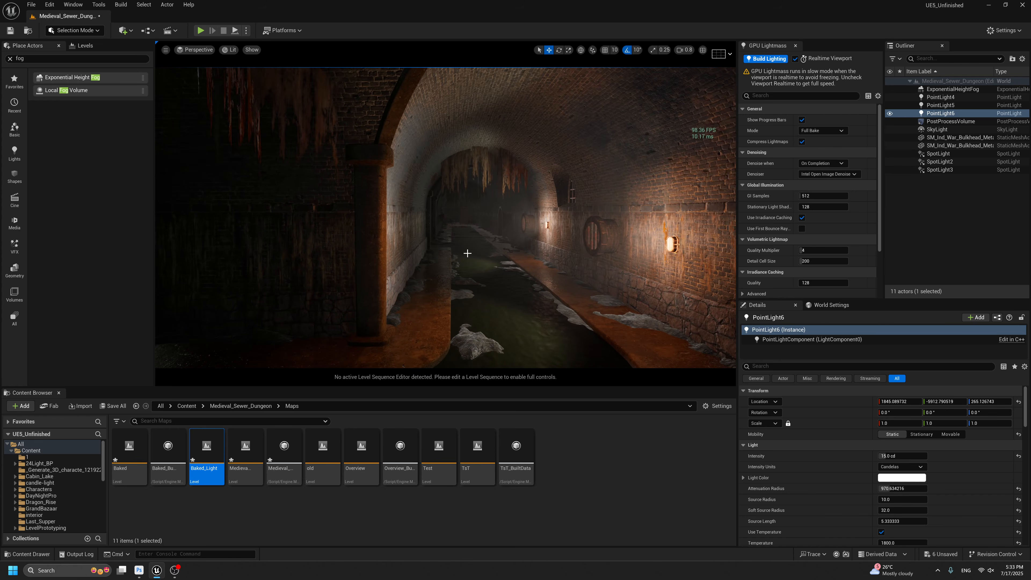
Set the sky light's intensity scale to 0.1 after comparing the tunnel at 0 and with the sky light hidden.
click(889, 130)
click(889, 129)
click(909, 129)
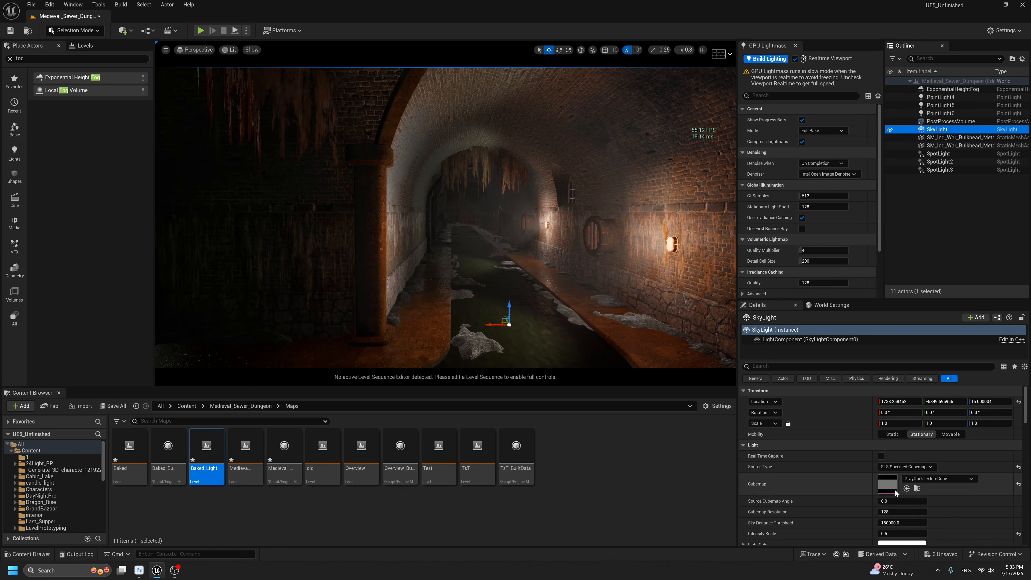
click(897, 534)
text(.1)
key(Return)
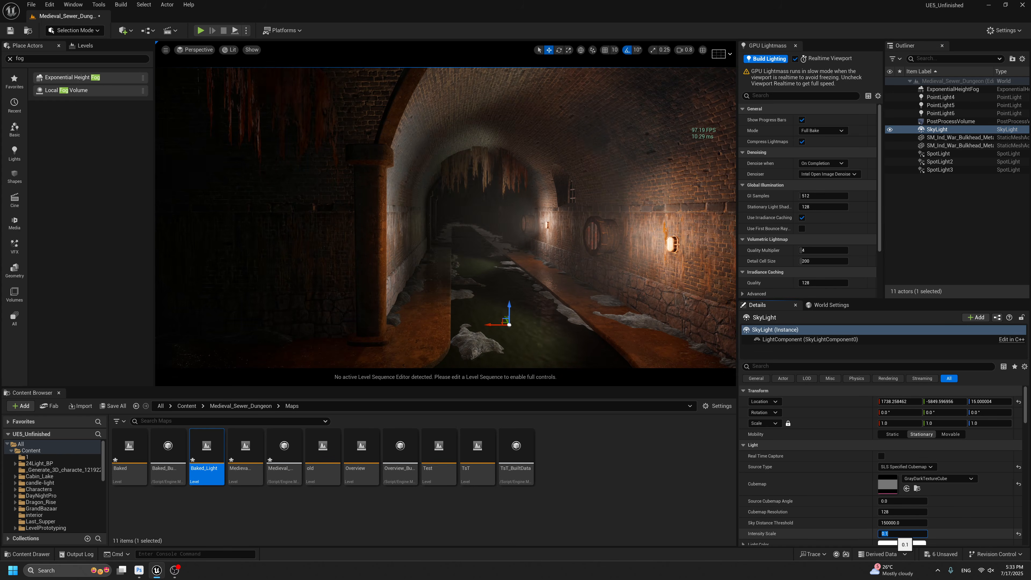
text(0)
key(Return)
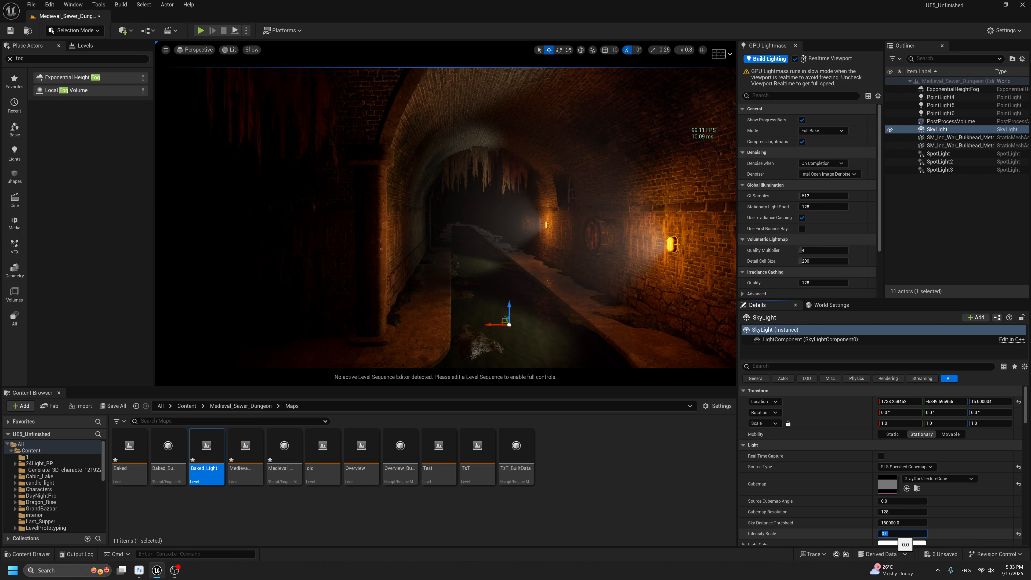
text(.1)
key(Return)
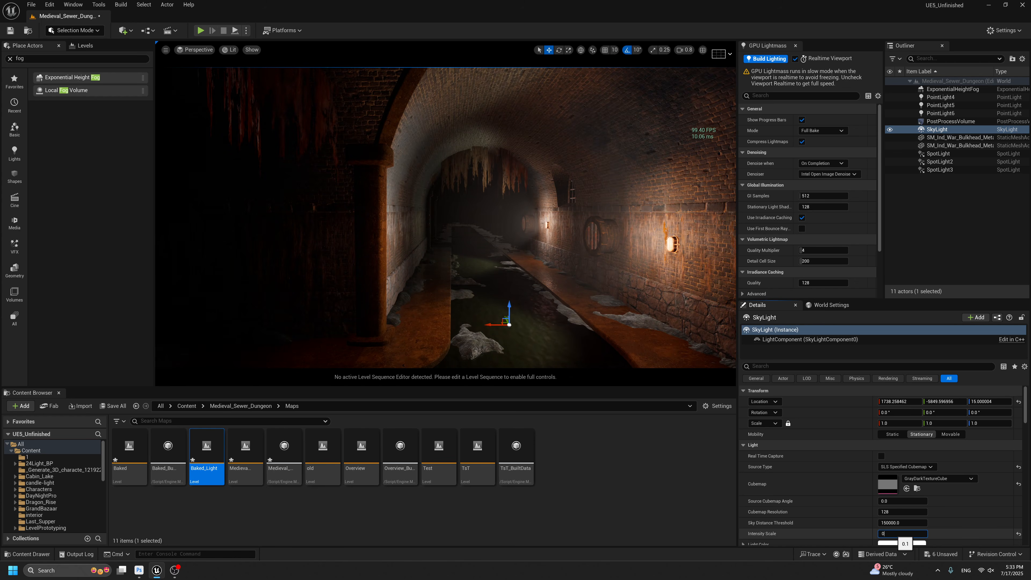
text(.1)
key(Return)
Hide the sky light and examine the tunnel with and without the scene icons.
click(889, 130)
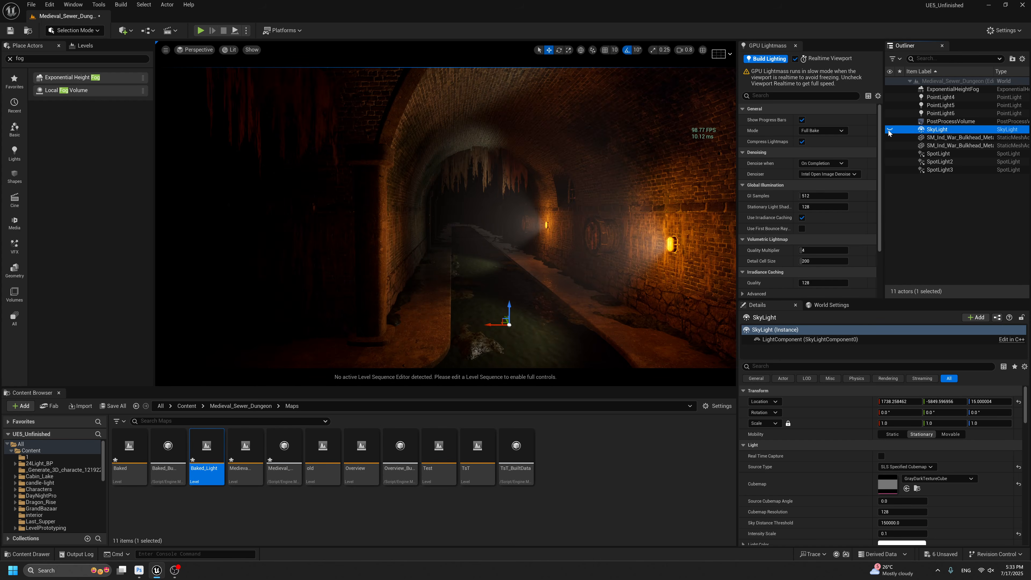
right_drag(524, 235, 568, 215)
key(g)
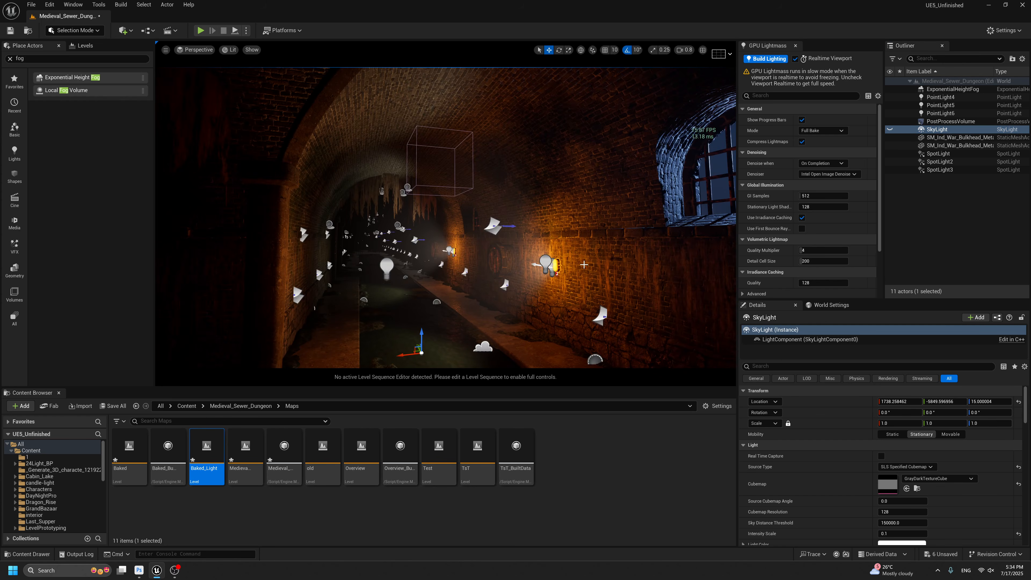
key(g)
right_drag(527, 258, 530, 259)
key(g)
Set the temperature of PointLight4 and PointLight6 to 3000.
click(939, 97)
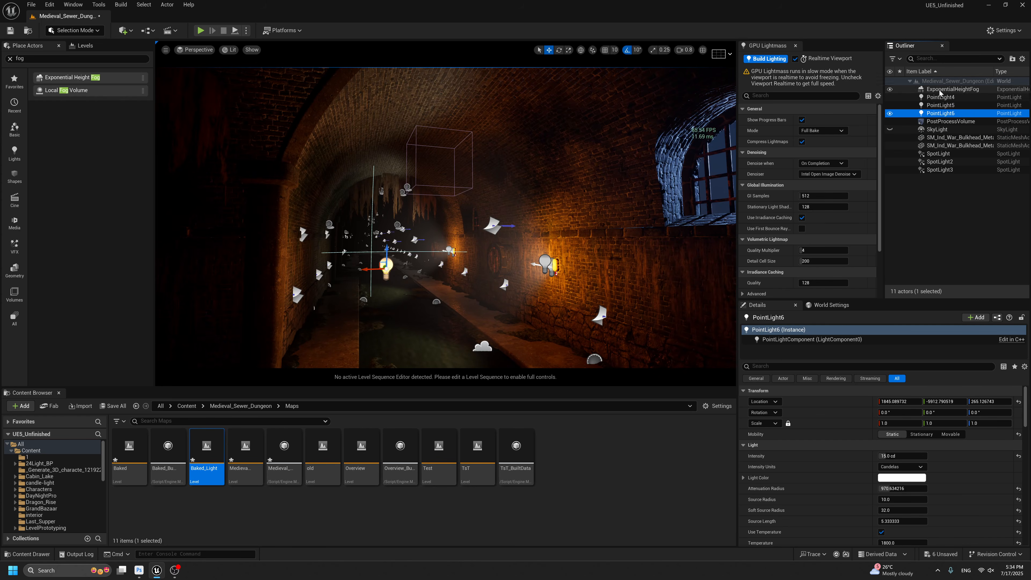
ctrl+click(938, 113)
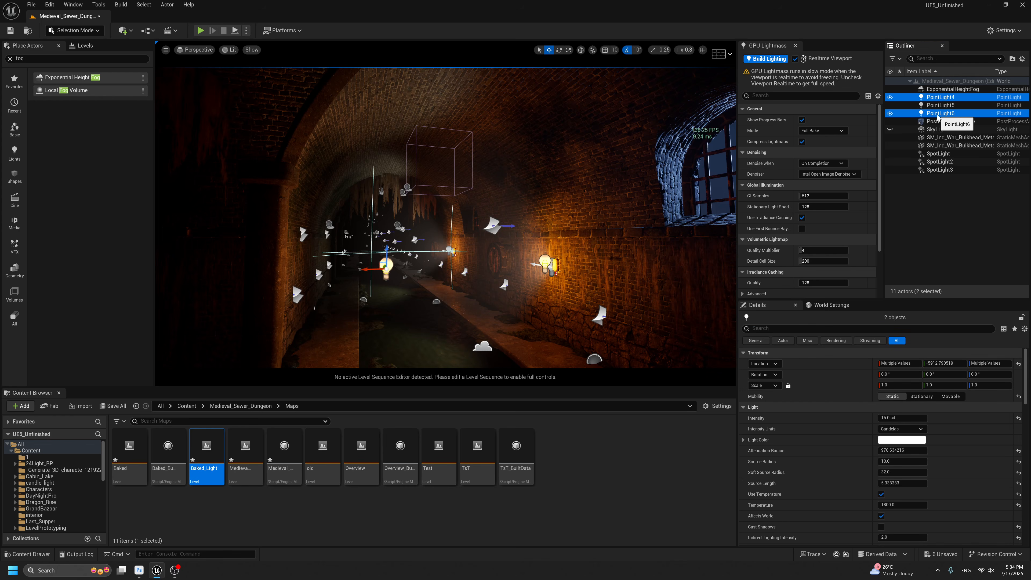
click(893, 506)
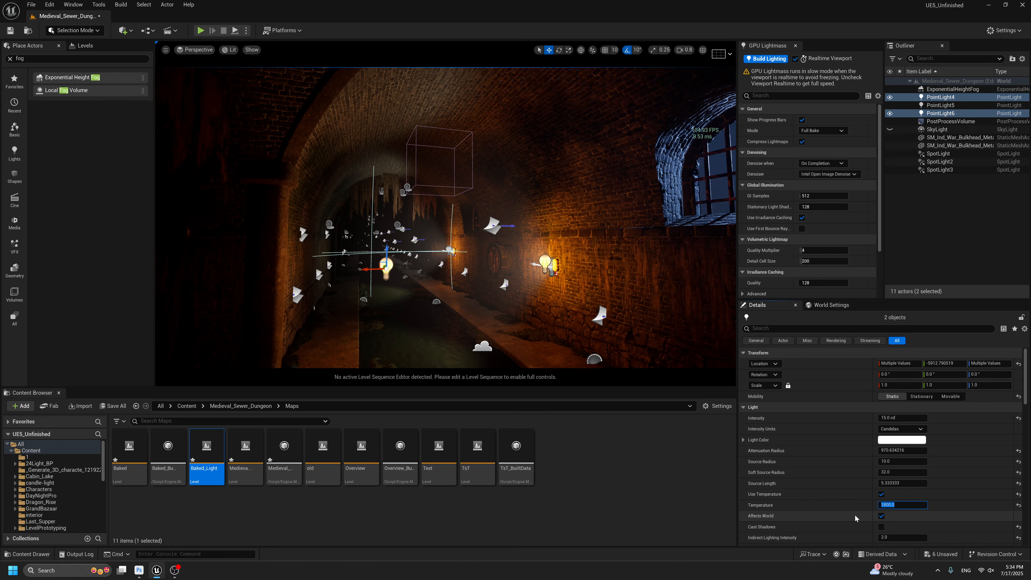
text(3000)
key(Return)
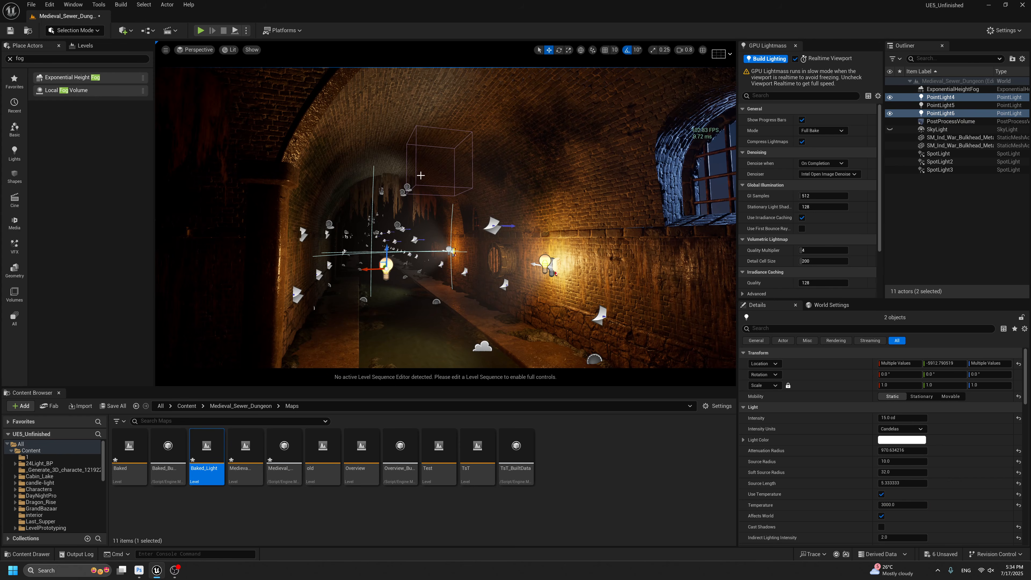
Rebuild the lighting with the sky light hidden and the realtime viewport off, and inspect the resulting bake.
key(g)
click(795, 58)
click(765, 59)
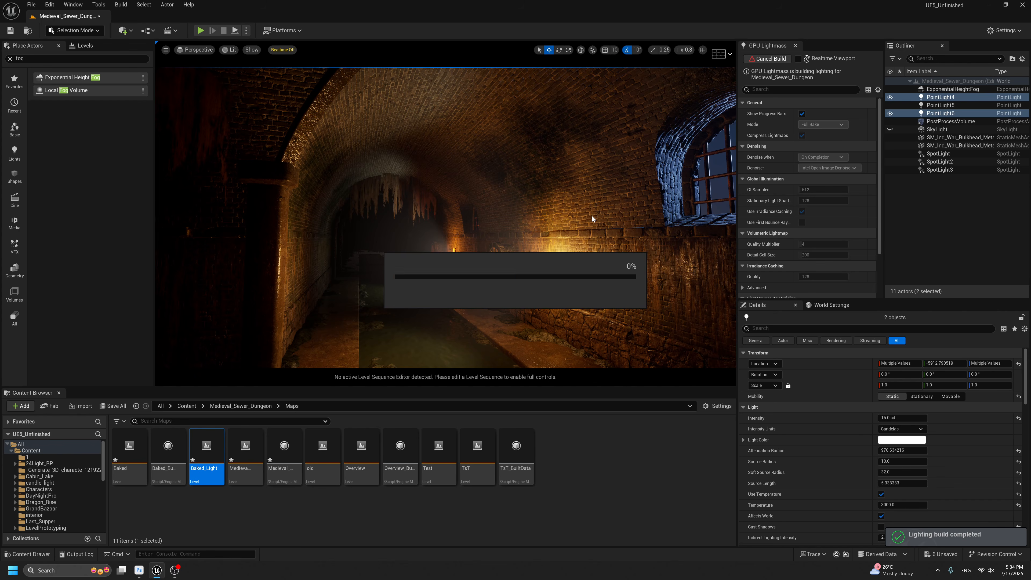
right_drag(592, 217, 572, 226)
key(g)
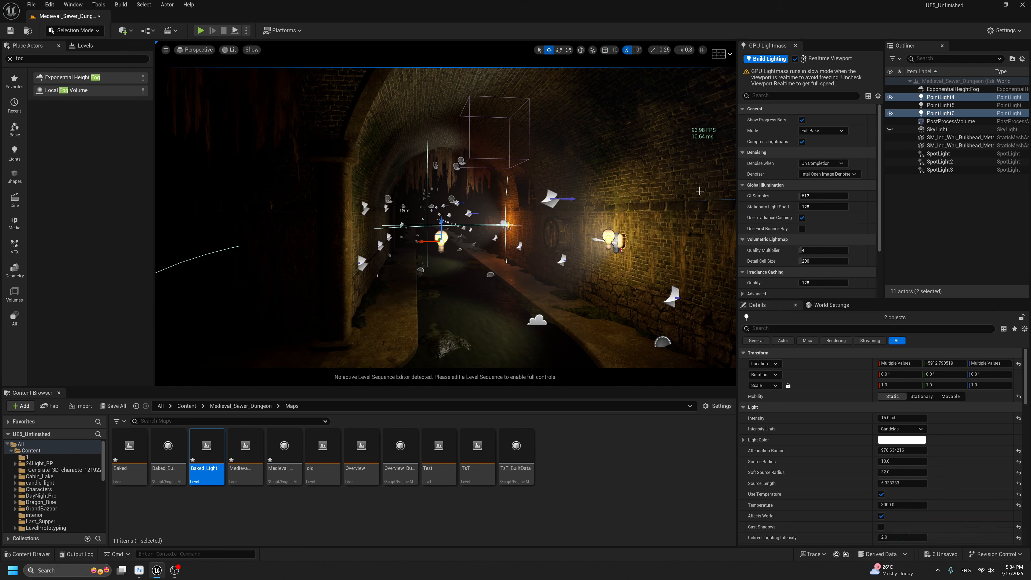
key(g)
Set the temperature of PointLight4, PointLight5 and PointLight6 to 2500 and check the tunnel without scene icons.
click(940, 105)
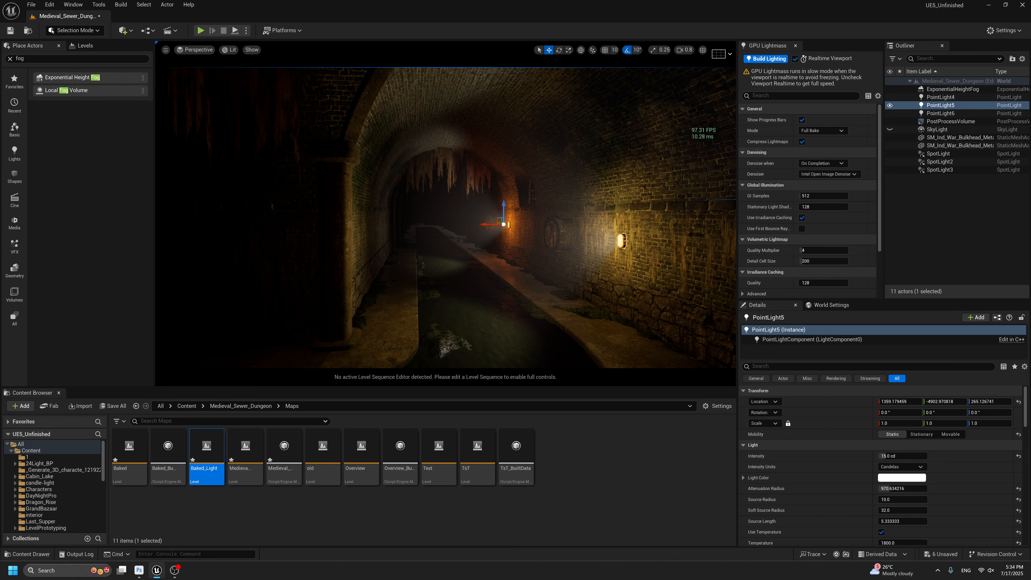
key(g)
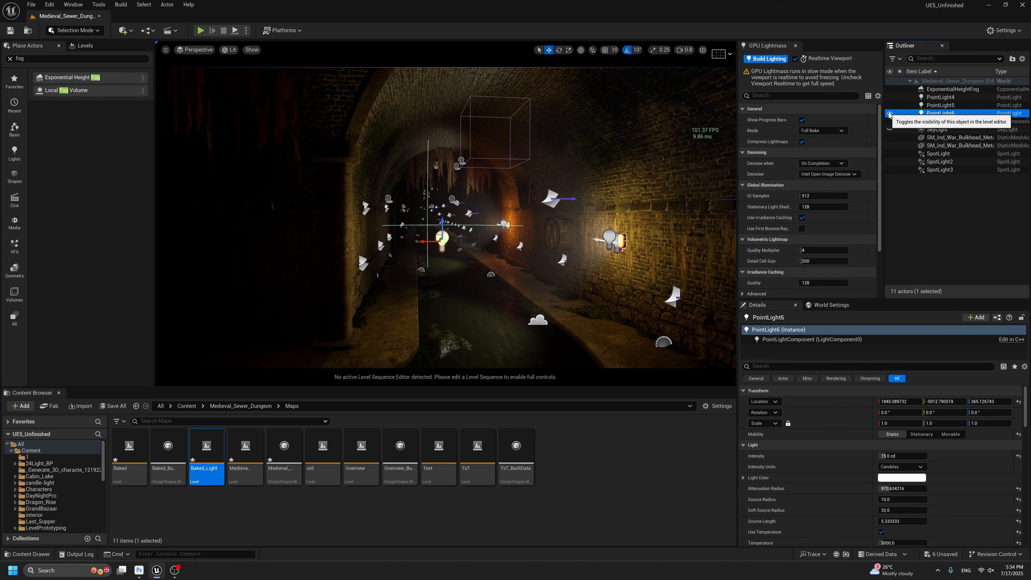
click(940, 113)
shift+click(941, 97)
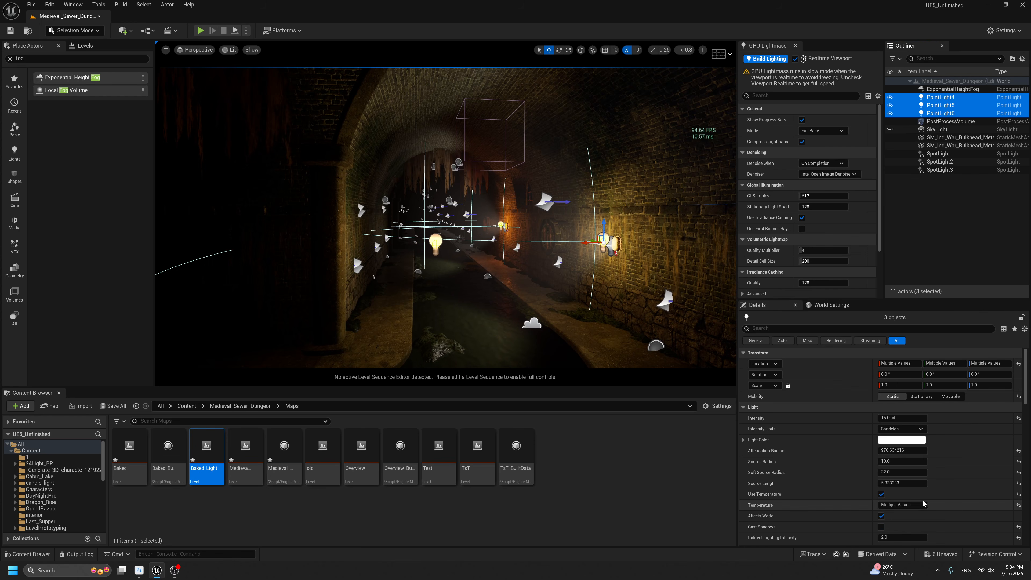
click(902, 504)
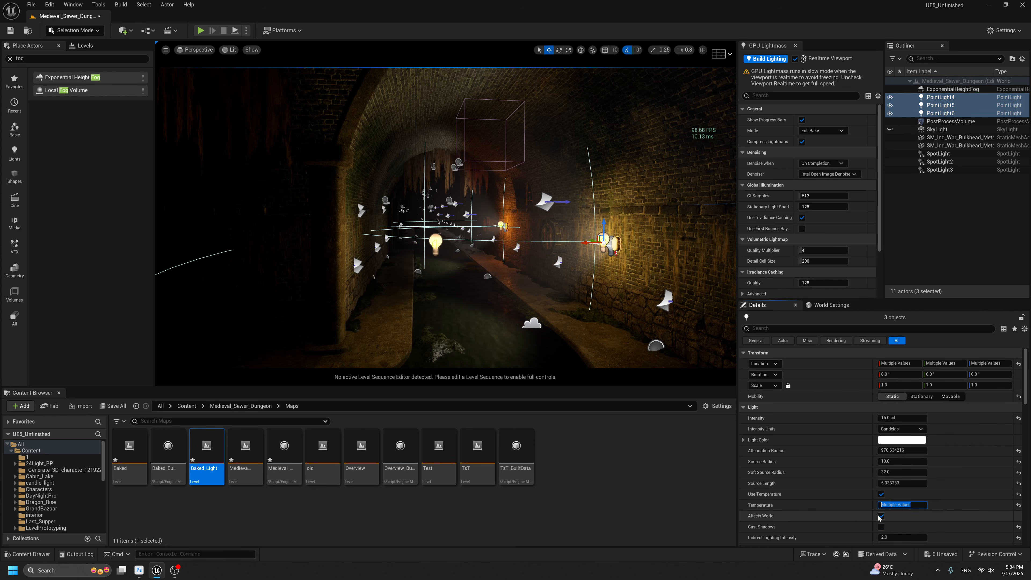
text(2500)
key(Return)
key(g)
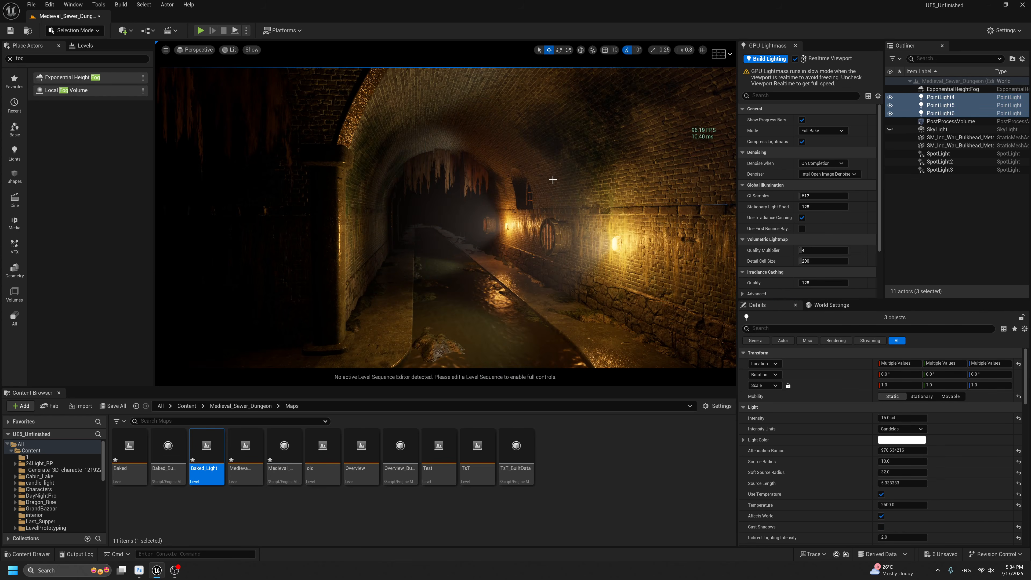
key(g)
key(g)
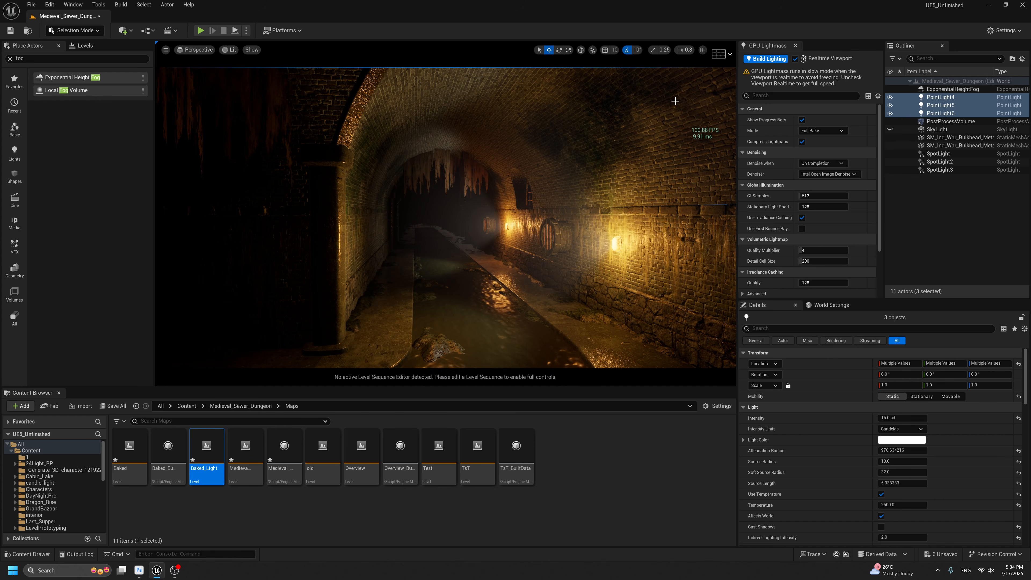
Set the temperature of PointLight4, PointLight5 and PointLight6 to 2000.
click(903, 505)
text(2)
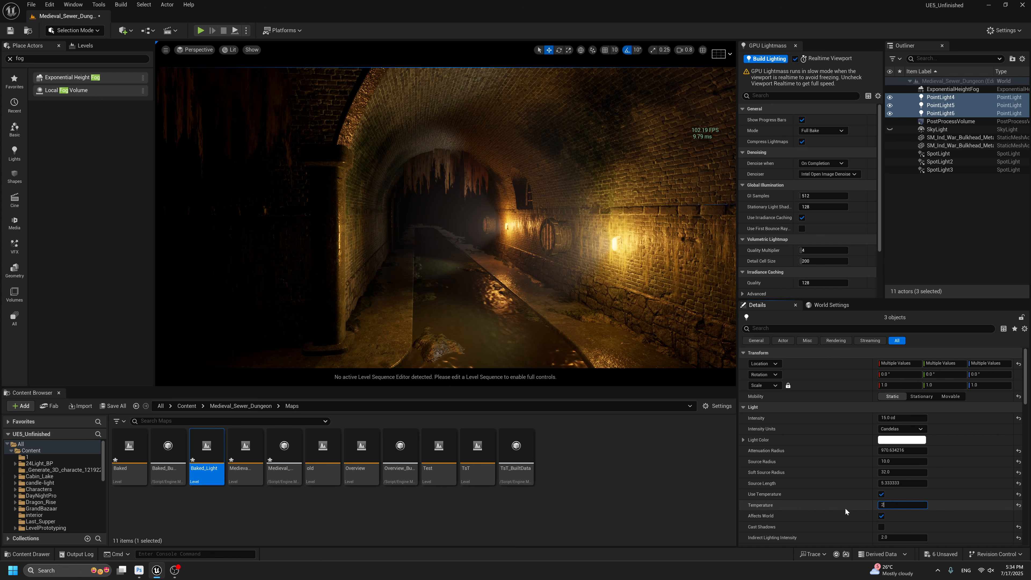
text(000)
key(Return)
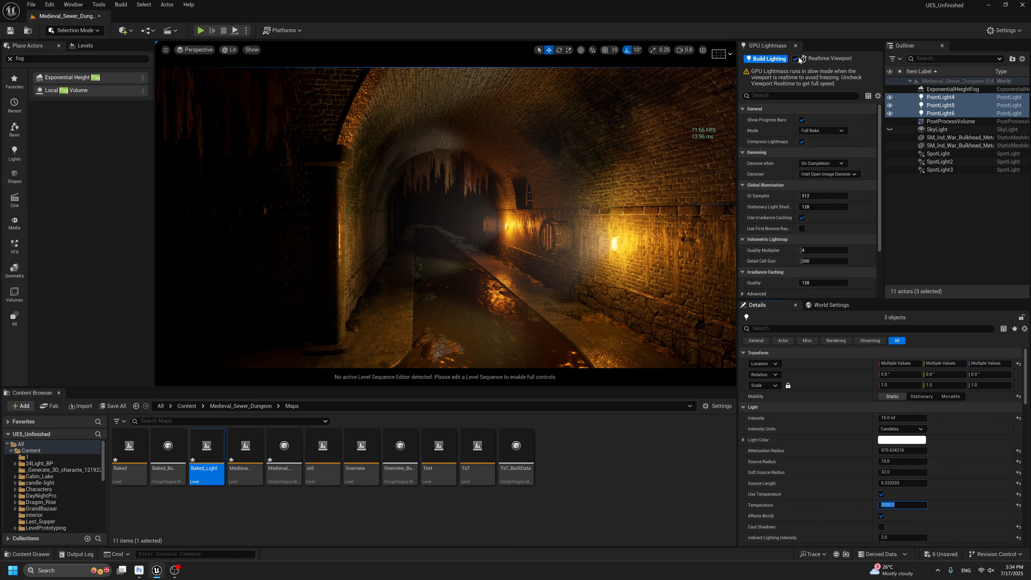
Rebuild the lighting with the realtime viewport off and inspect the baked tunnel with and without scene icons.
click(796, 59)
click(772, 59)
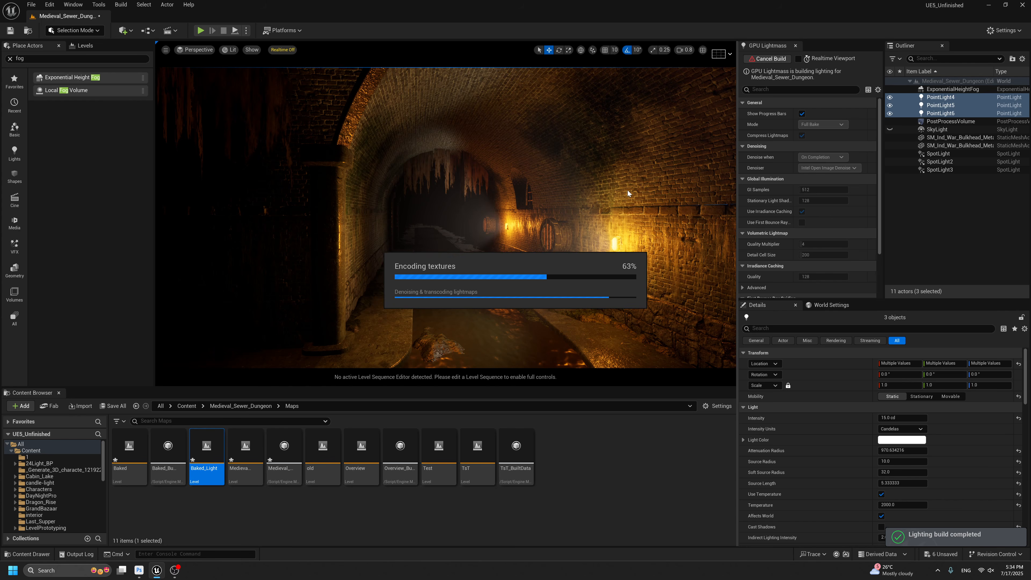
mouse_move(633, 187)
right_down()
mouse_move(584, 364)
mouse_move(690, 203)
mouse_move(620, 201)
right_up()
key(g)
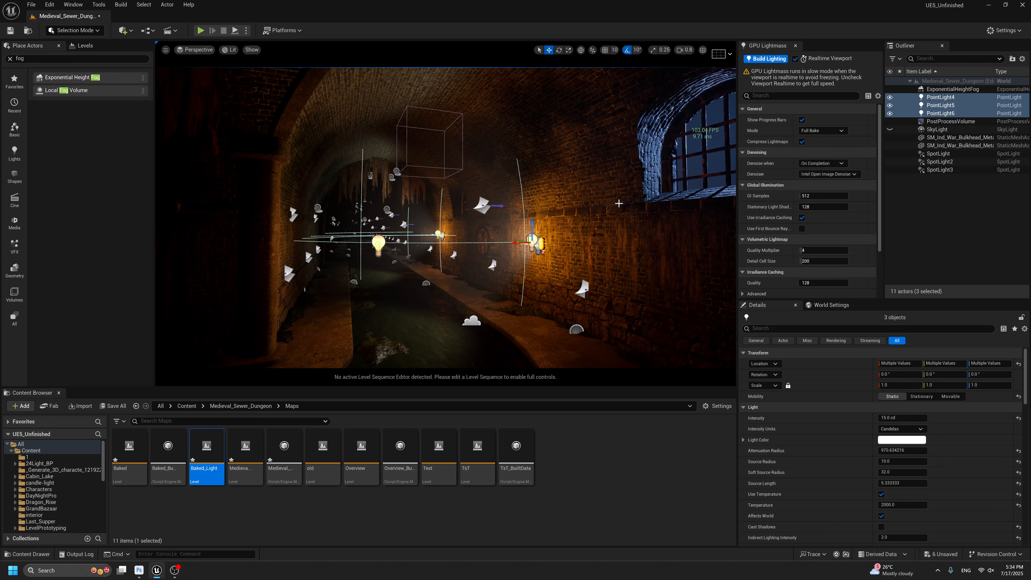
key(g)
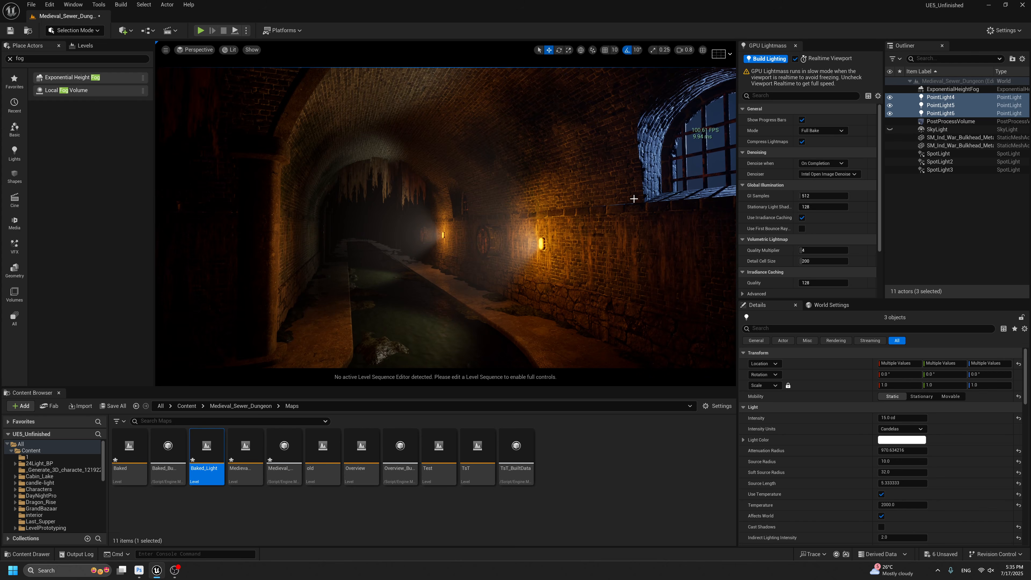
right_drag(682, 210, 596, 262)
scroll(546, 267, up, 10)
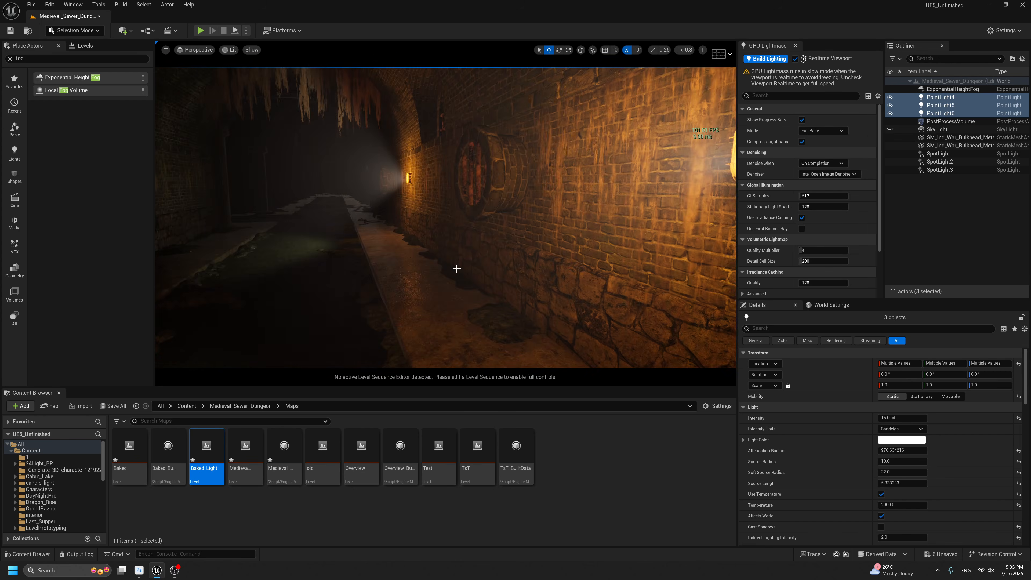
scroll(457, 268, down, 8)
scroll(469, 268, down, 2)
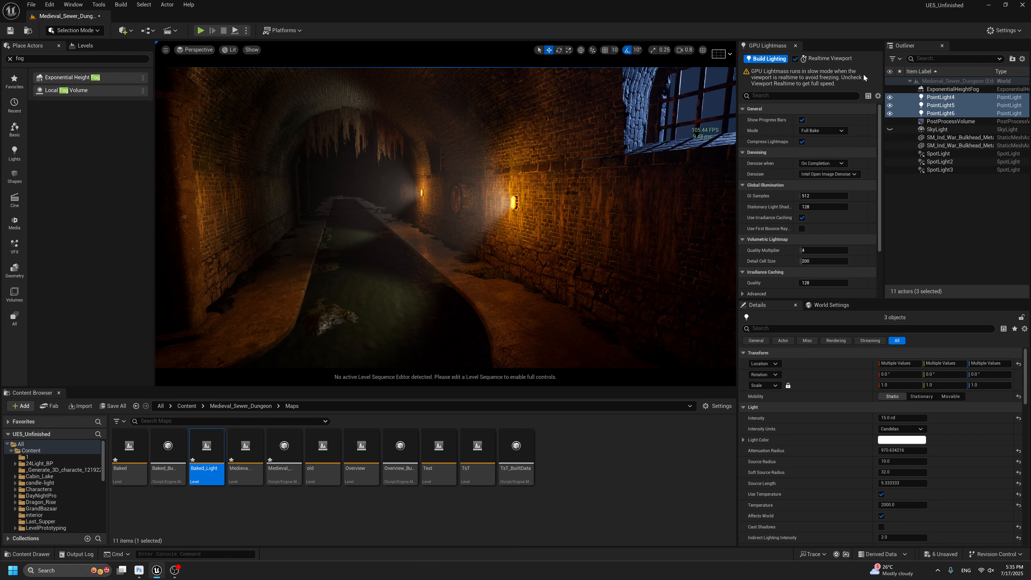
Enable the ambient occlusion intensity and radius overrides on the PostProcessVolume and set the intensity to 1.0.
click(944, 121)
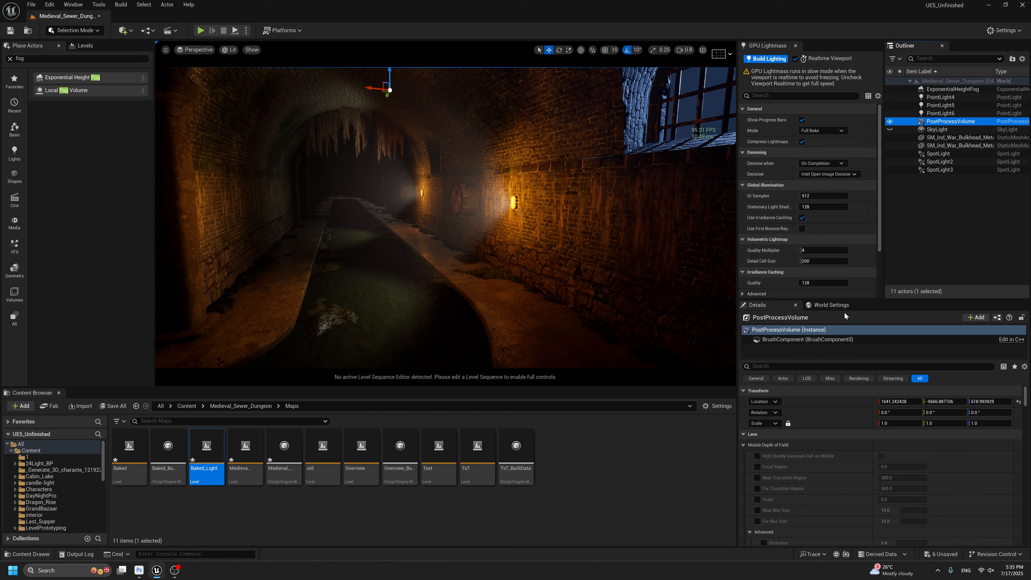
drag(846, 301, 846, 259)
text(a)
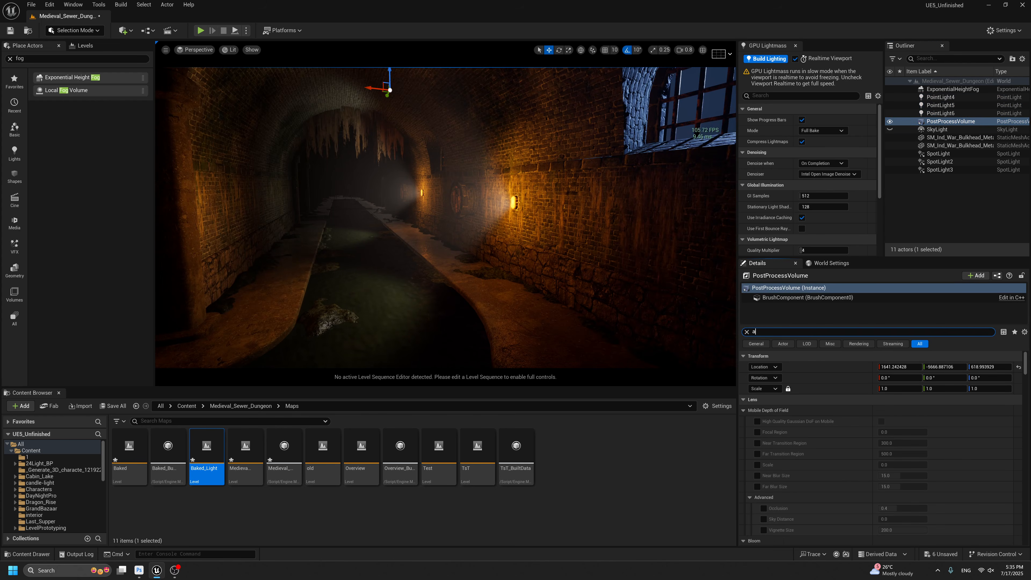
text(mb)
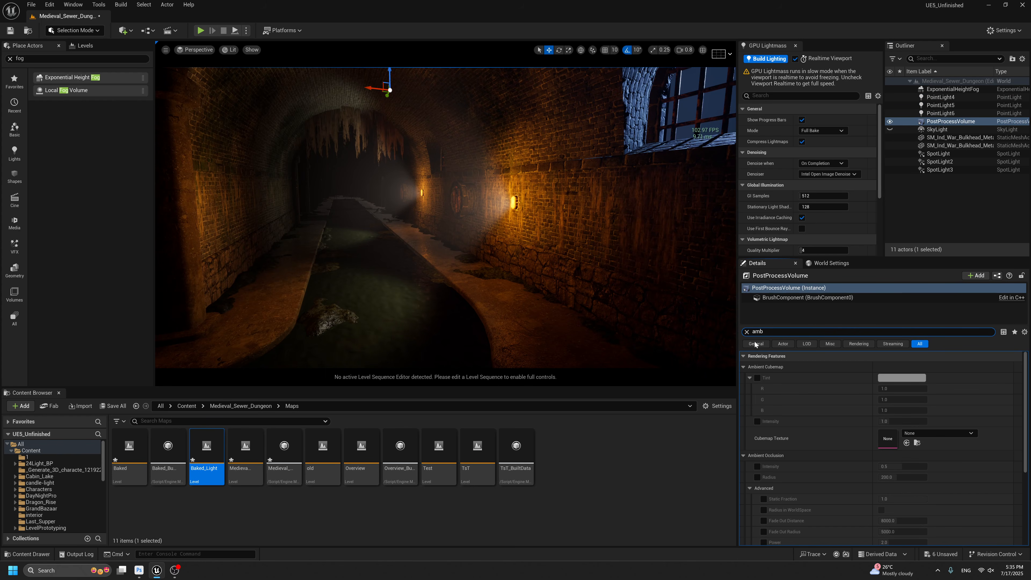
click(758, 467)
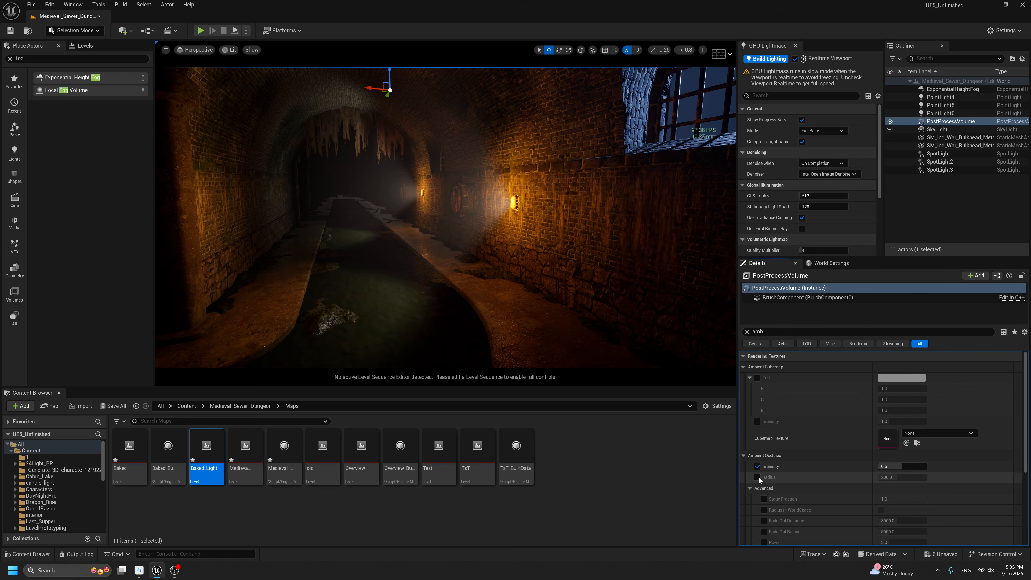
click(758, 477)
mouse_move(899, 466)
mouse_down()
mouse_move(927, 467)
mouse_move(880, 478)
mouse_move(901, 478)
mouse_move(892, 477)
mouse_up()
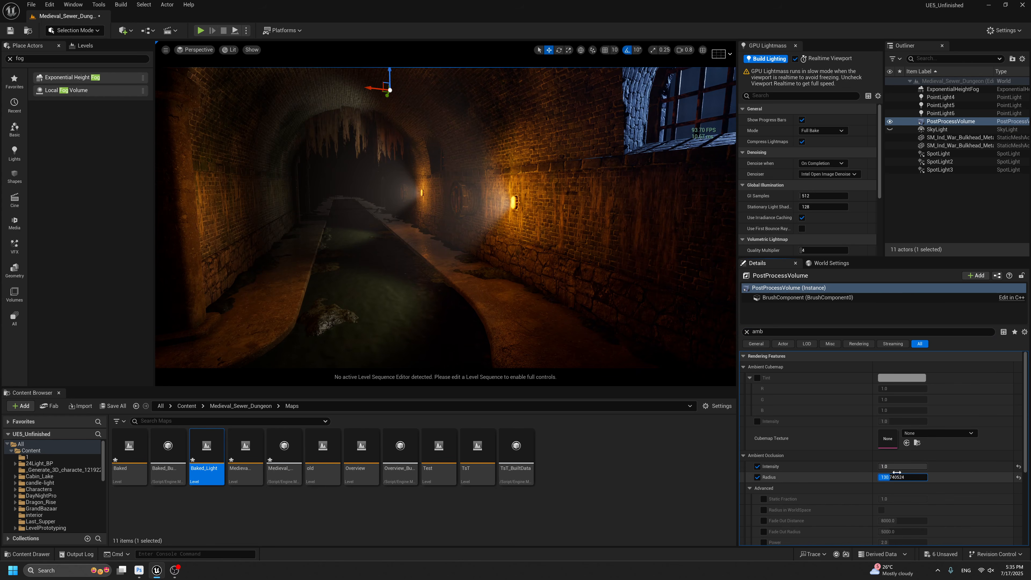
Lower the PostProcessVolume's ambient occlusion radius to about 112 while viewing the brick wall up close.
middle_drag(579, 281, 583, 287)
key(w)
right_drag(583, 286, 605, 307)
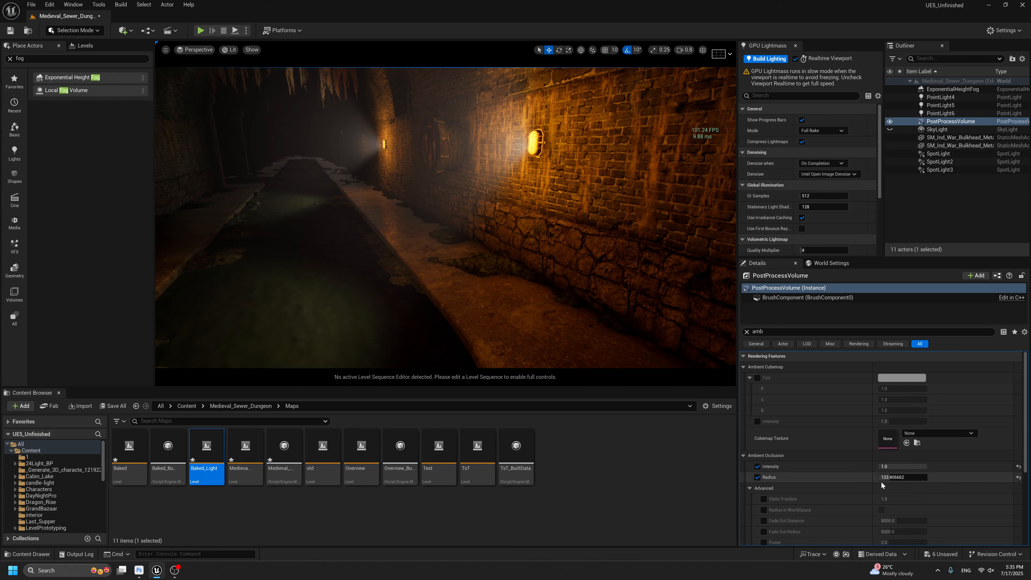
mouse_move(883, 479)
mouse_down()
mouse_move(927, 478)
mouse_move(888, 477)
mouse_up()
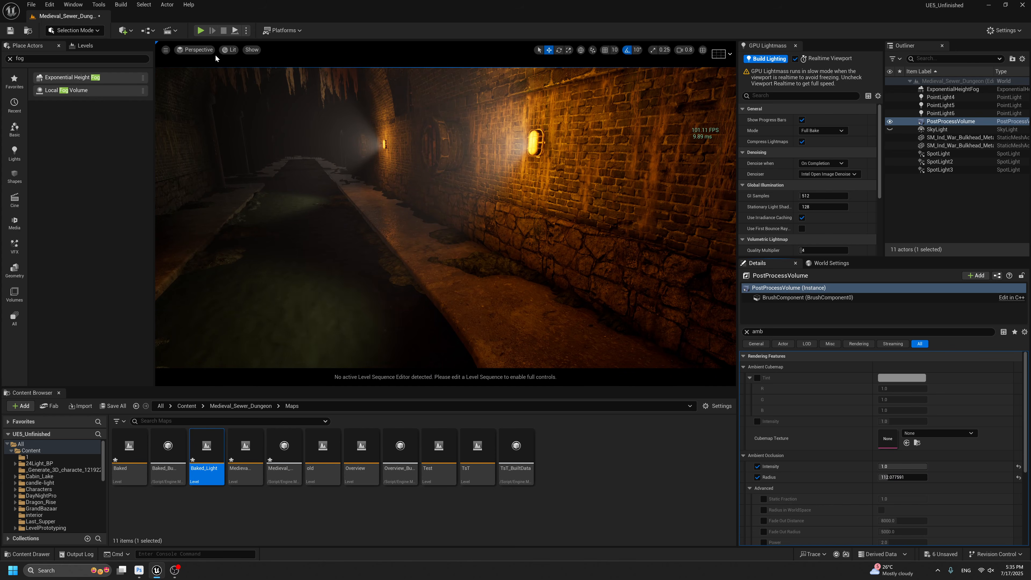
Display the Ambient Occlusion buffer visualization and examine the occlusion along the tunnel walls and window.
click(230, 50)
mouse_move(312, 181)
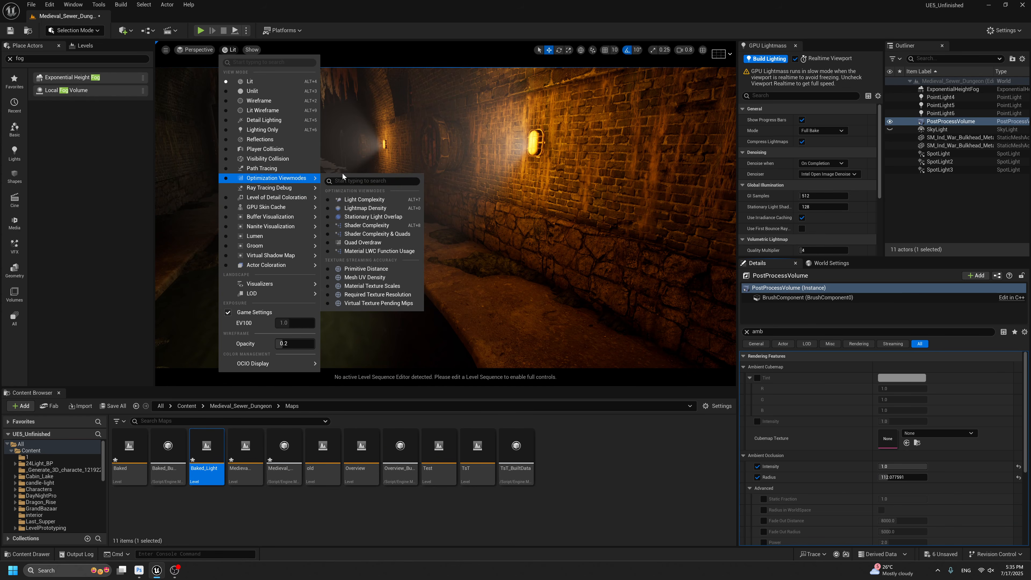
mouse_move(300, 216)
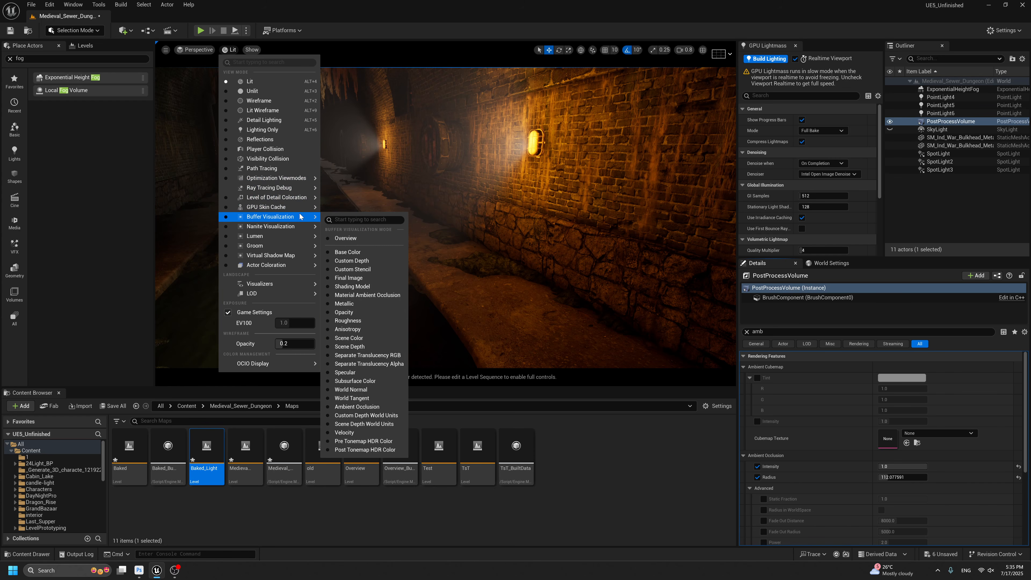
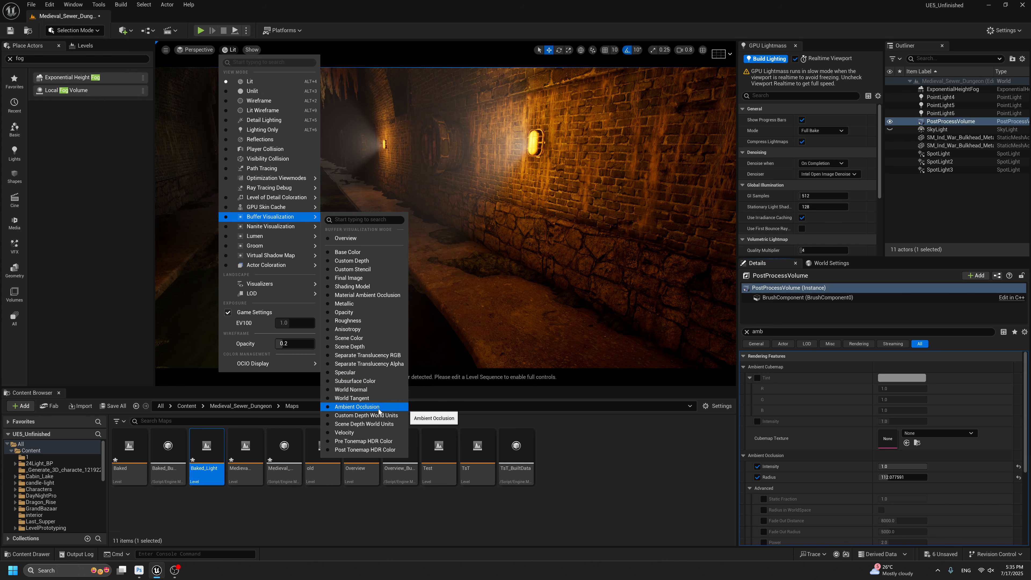
click(357, 406)
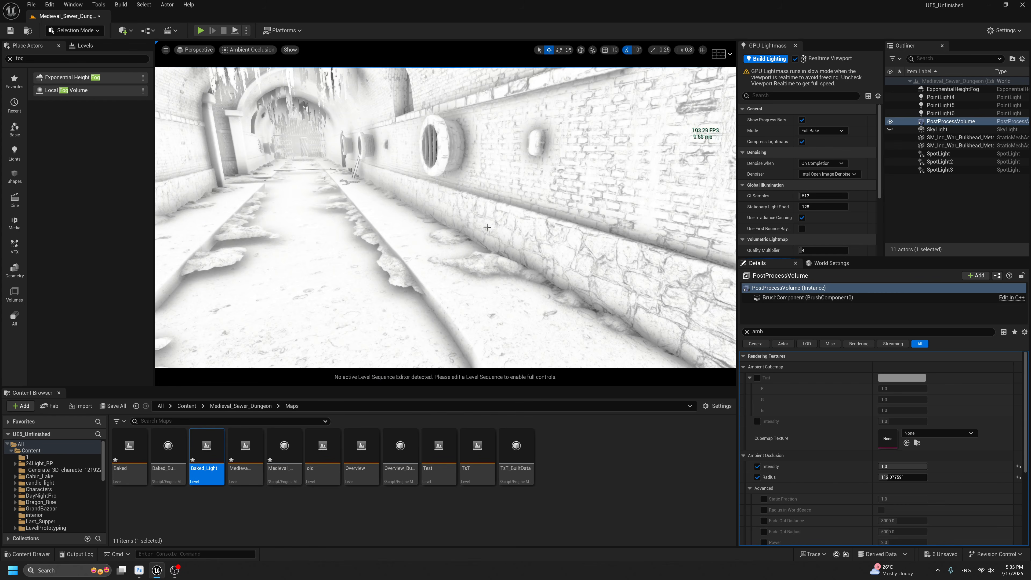
scroll(487, 228, down, 5)
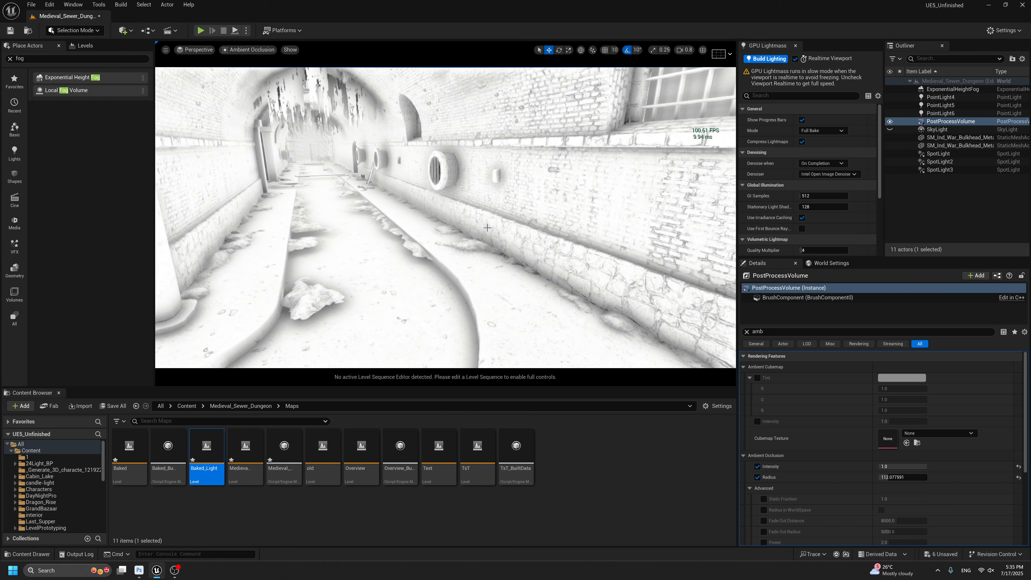
mouse_move(487, 228)
right_down()
mouse_move(491, 195)
mouse_move(443, 195)
mouse_move(486, 224)
right_up()
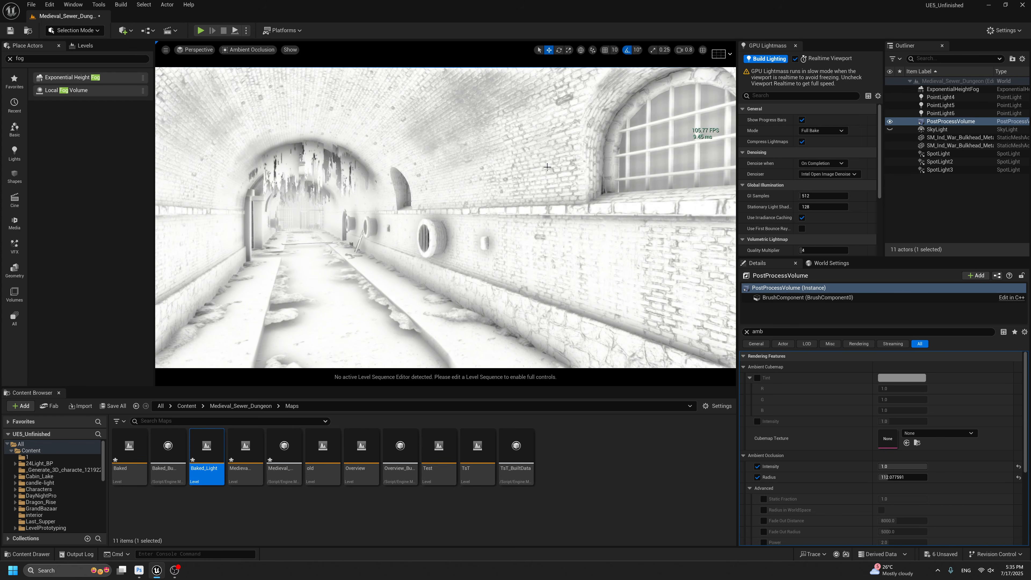
Try an ambient occlusion radius of 500 and undo the change.
click(902, 477)
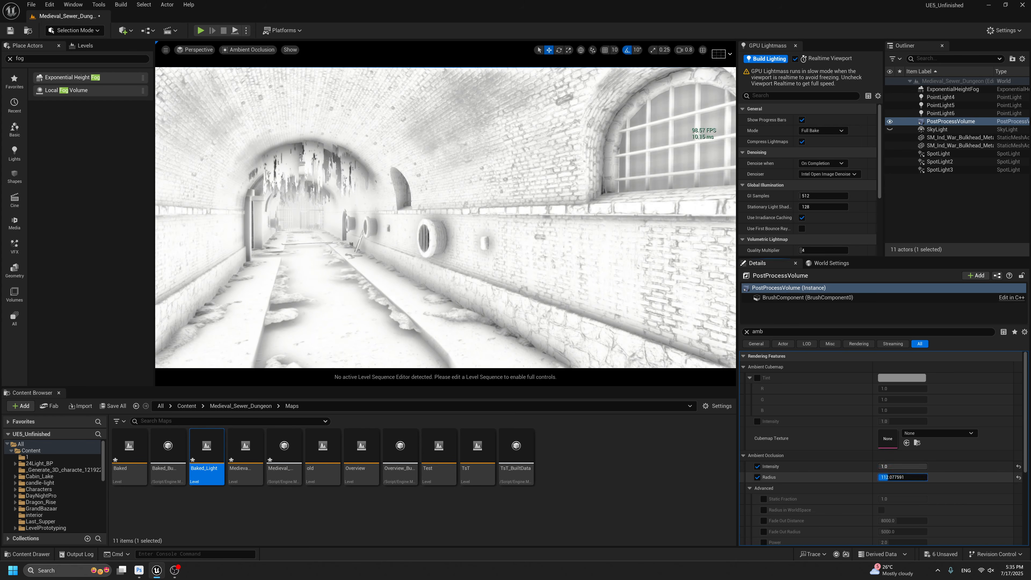
text(500)
key(Return)
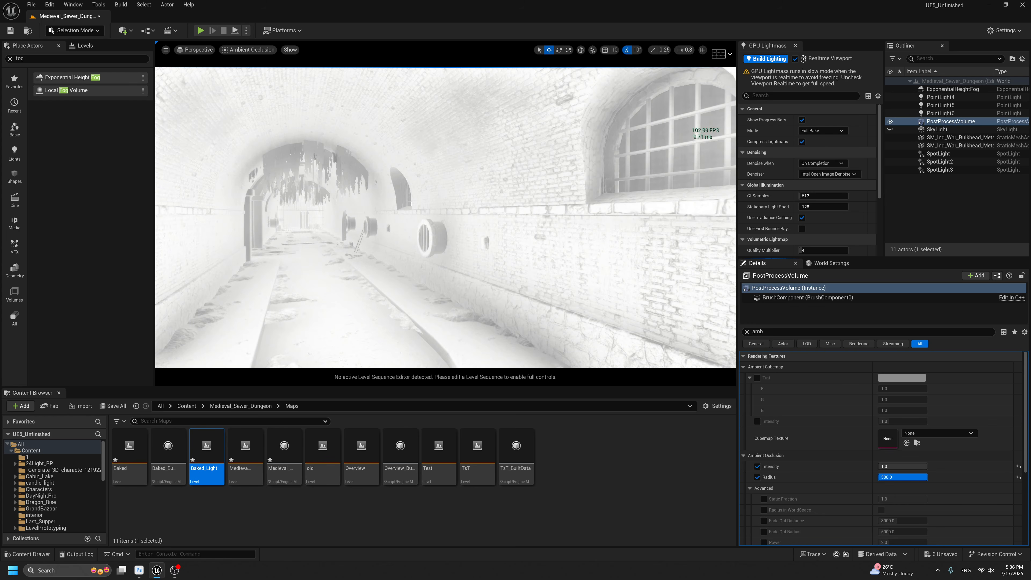
key(ctrl+z)
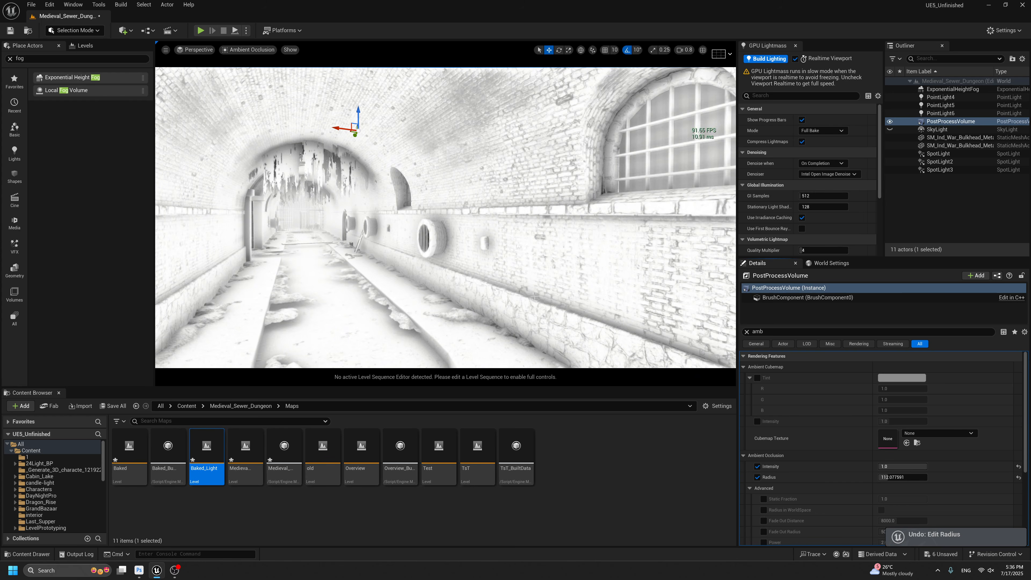
Return the viewport to the Lit view mode and look over the tunnel and window.
click(251, 50)
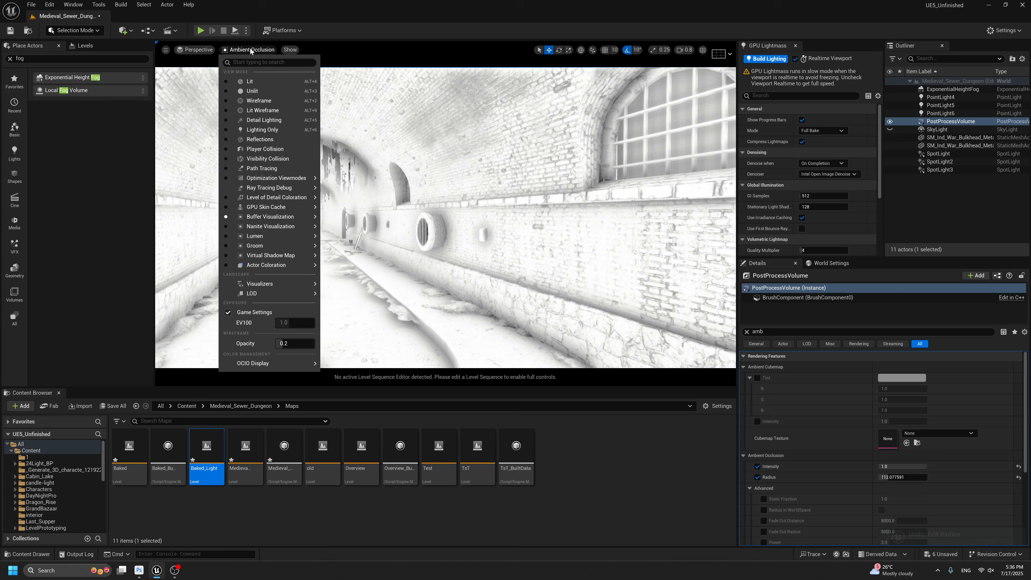
click(249, 81)
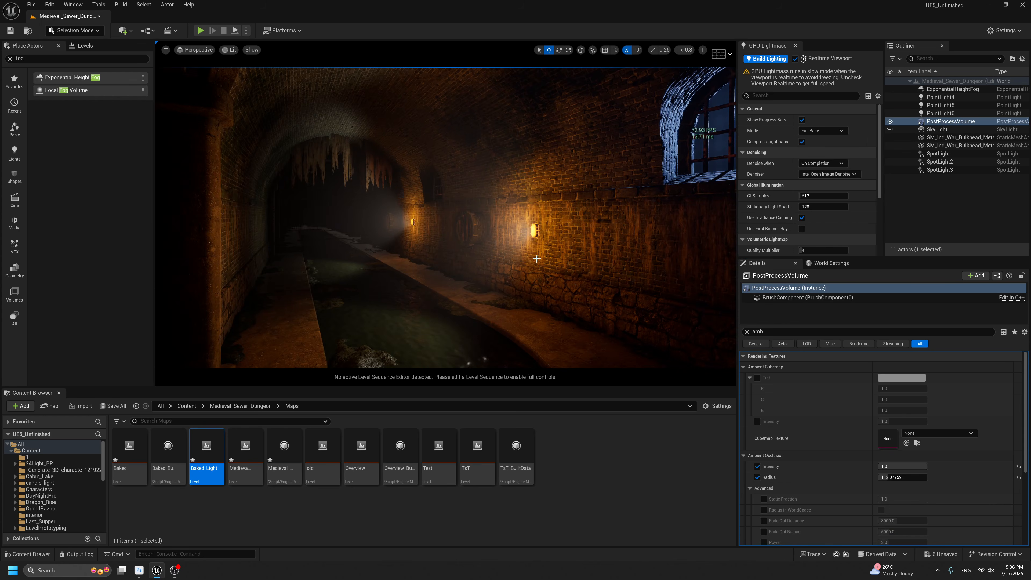
scroll(537, 259, down, 5)
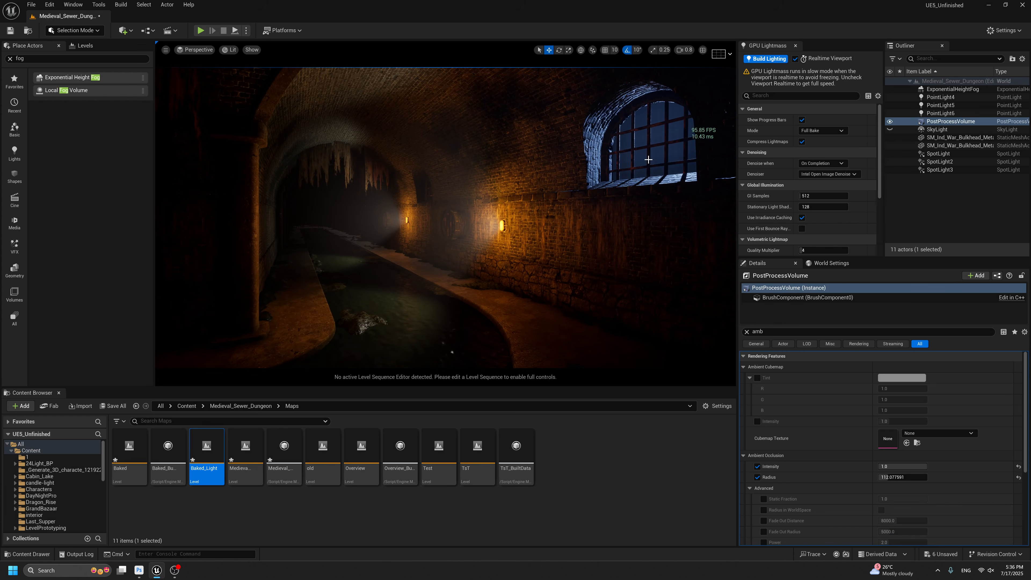
Show the scene icons, select SpotLight3 at the barred window and clear the property filter.
key(g)
click(934, 154)
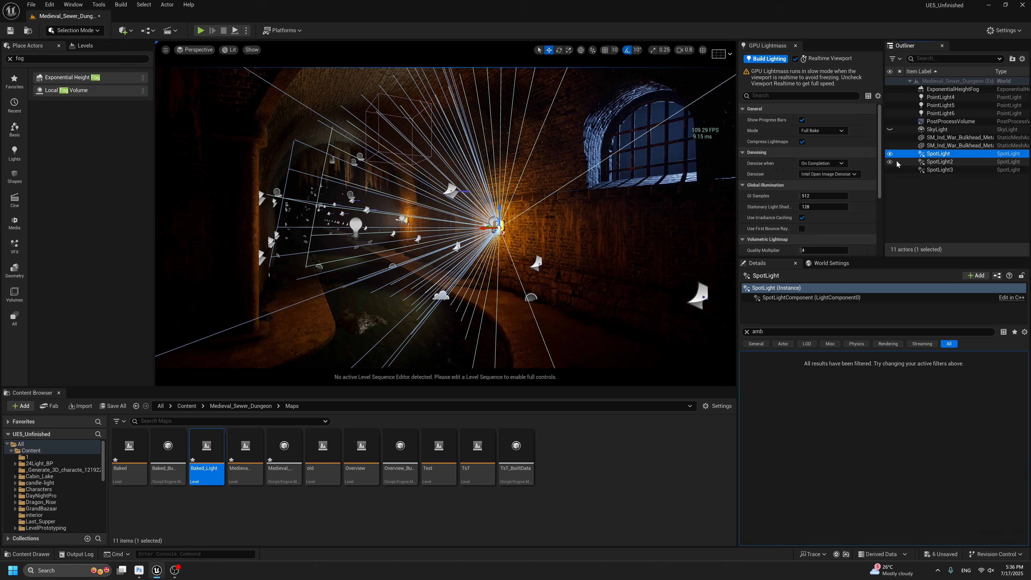
click(921, 170)
right_drag(663, 148, 663, 140)
drag(671, 137, 648, 132)
click(660, 148)
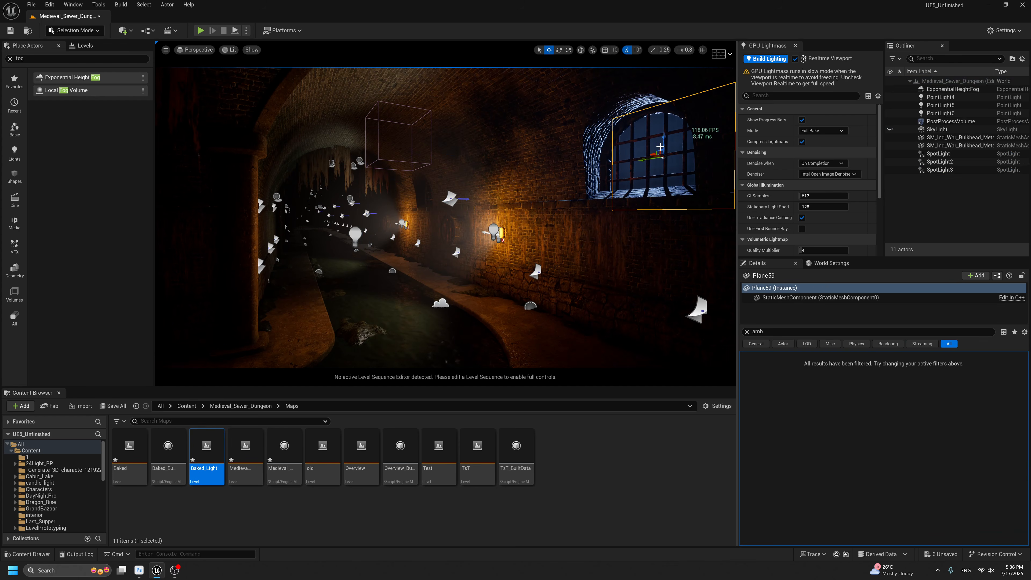
click(657, 143)
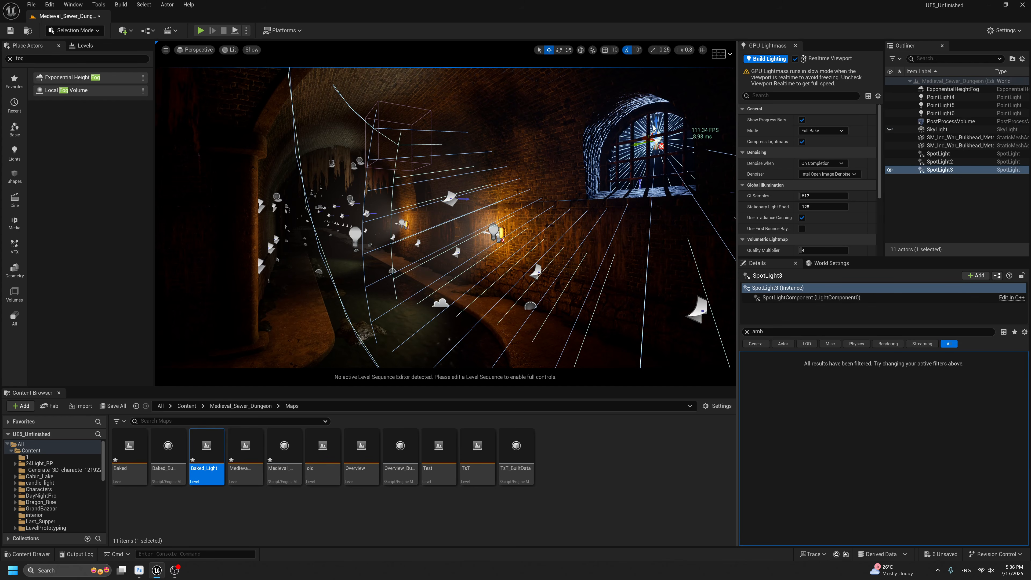
key(BackSpace)
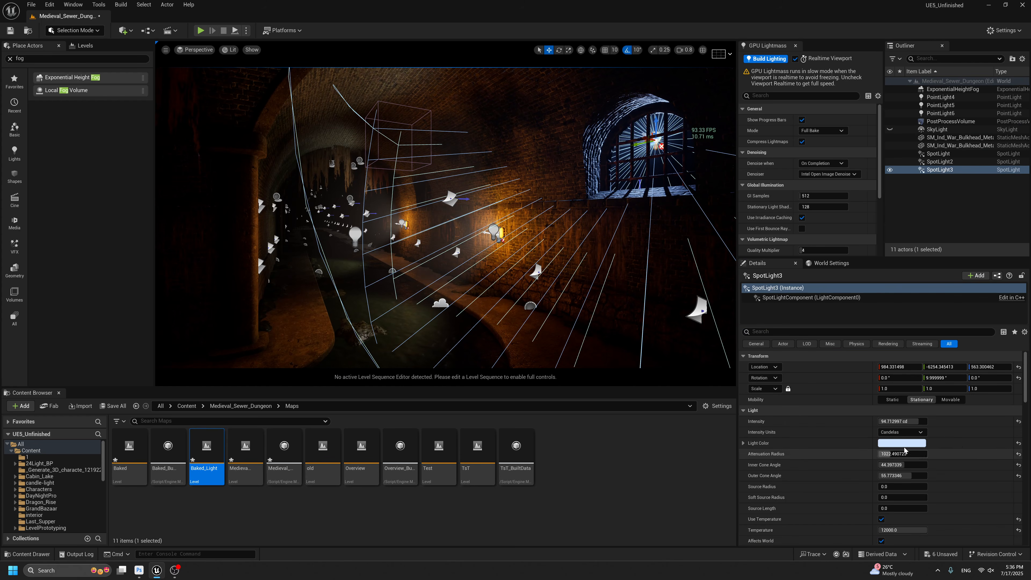
Reposition SpotLight3 at the window with rotation 0, -10, -30, intensity about 143 cd and attenuation radius about 1303.
mouse_move(649, 143)
mouse_down()
mouse_move(633, 137)
mouse_move(629, 147)
mouse_up()
right_drag(632, 163, 663, 174)
drag(890, 455, 918, 454)
drag(502, 94, 436, 126)
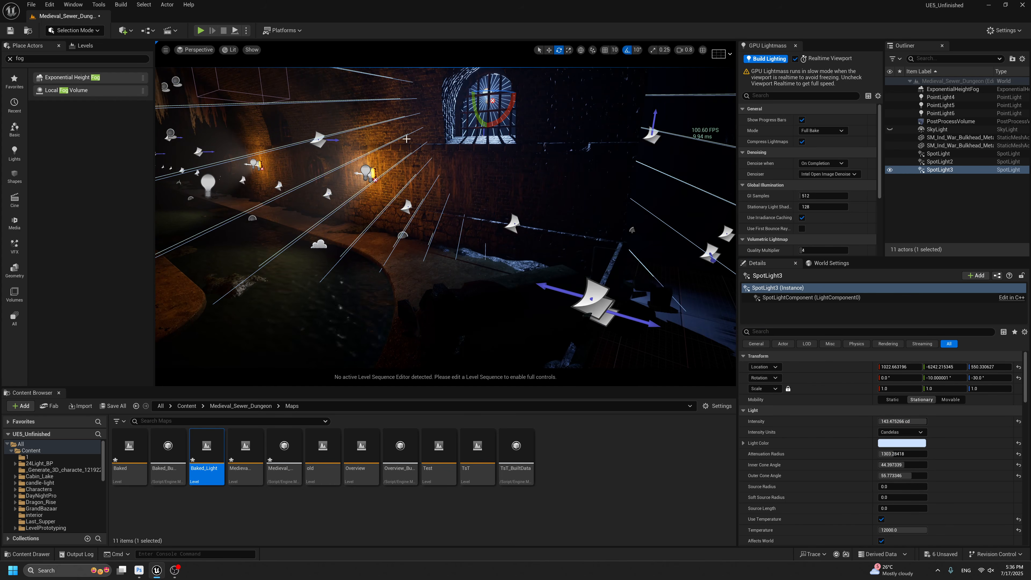
mouse_move(491, 91)
mouse_down()
mouse_move(507, 95)
mouse_move(492, 92)
mouse_up()
right_drag(504, 193, 494, 190)
Hide the scene icons, reset SpotLight3's light color to its default and set its volumetric scattering intensity to 10.
key(g)
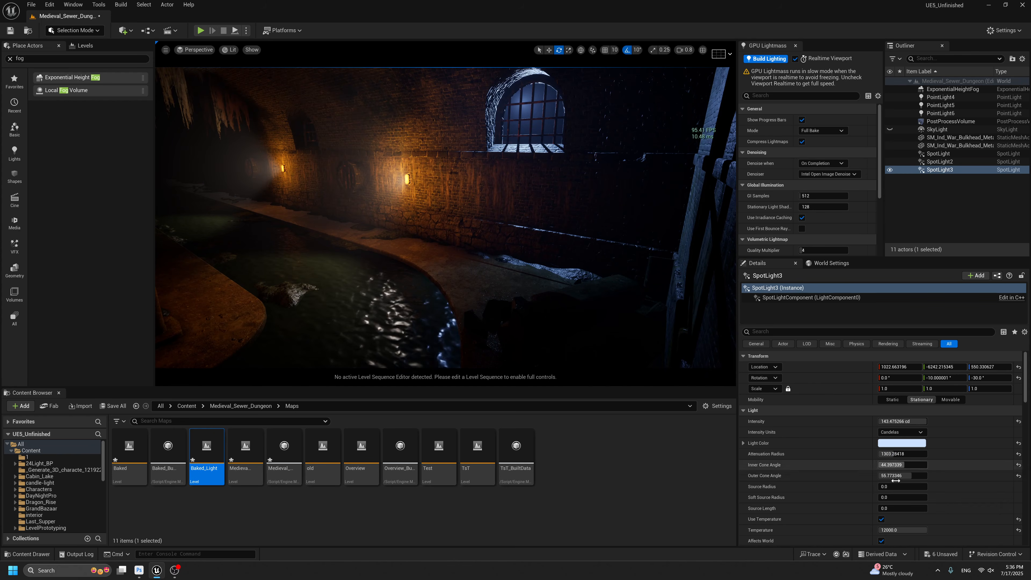
click(1018, 442)
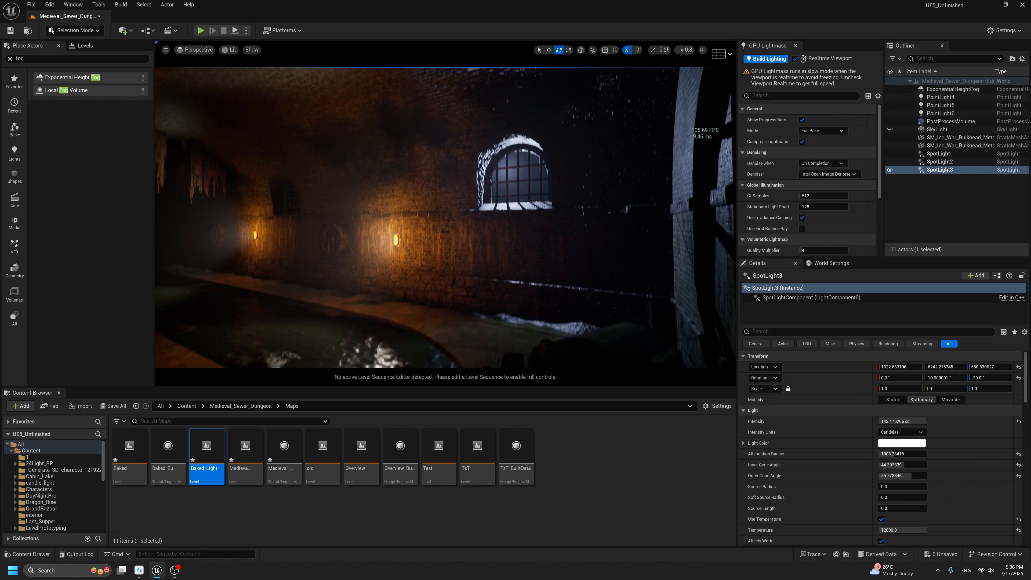
scroll(875, 483, down, 3)
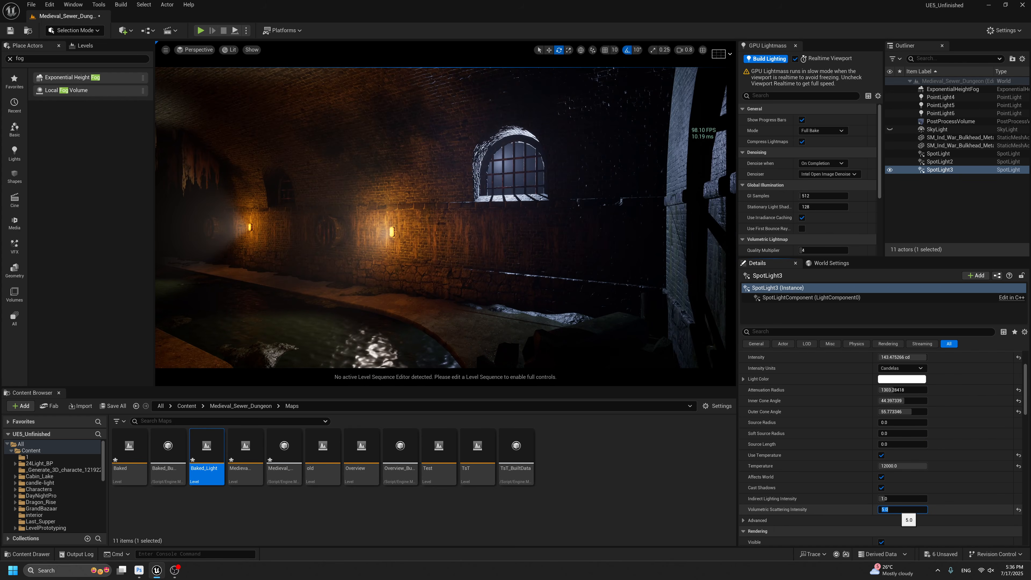
key(Return)
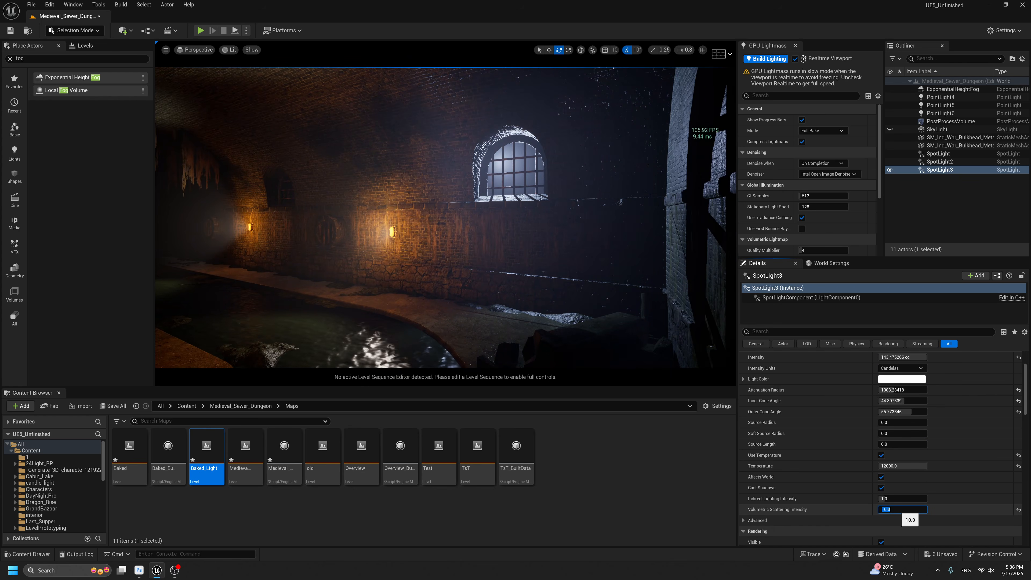
Set SpotLight3's volumetric scattering intensity to 5 and shift the light slightly within the barred window.
text(5)
key(Return)
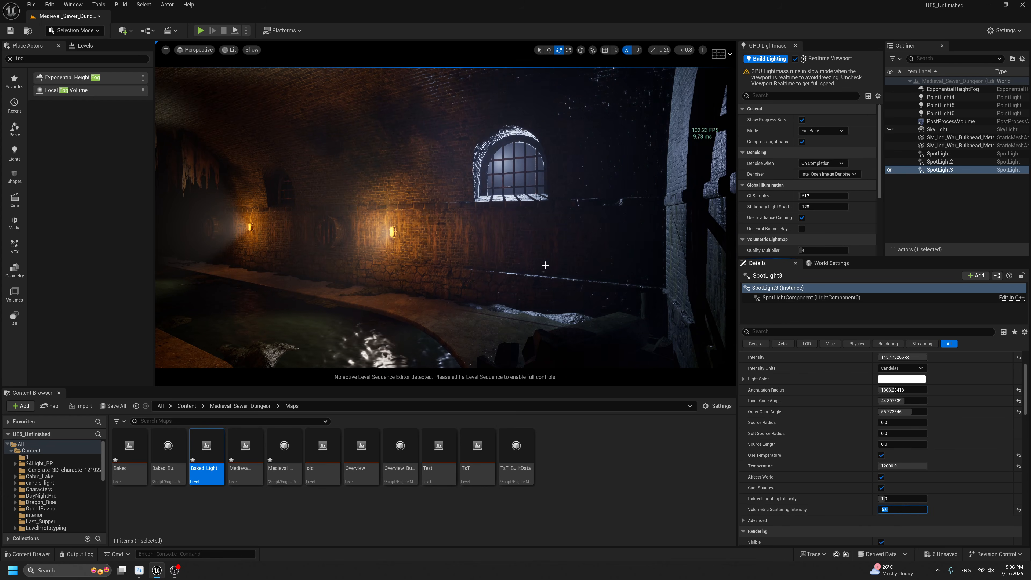
key(g)
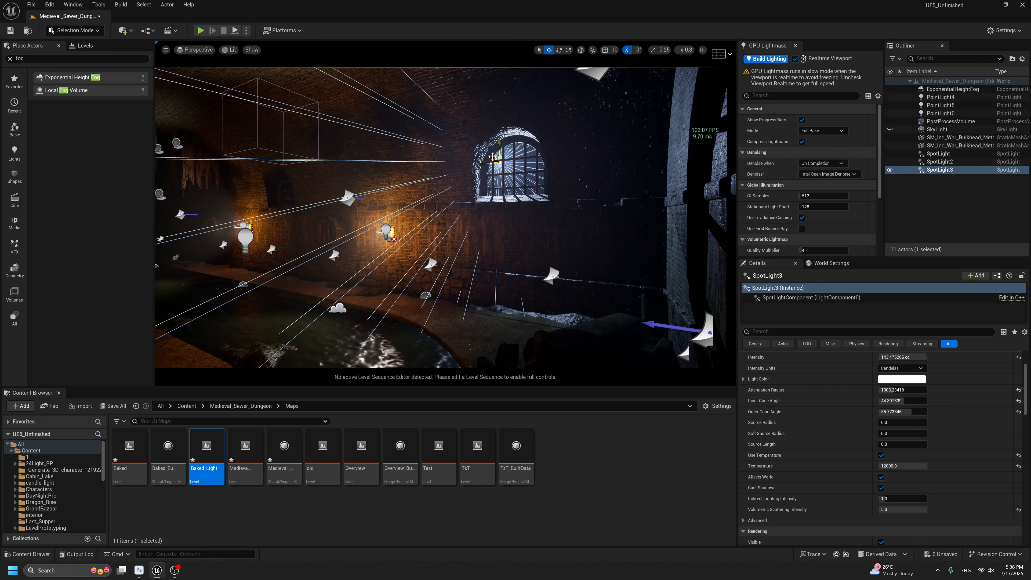
drag(493, 157, 500, 147)
right_drag(563, 178, 589, 167)
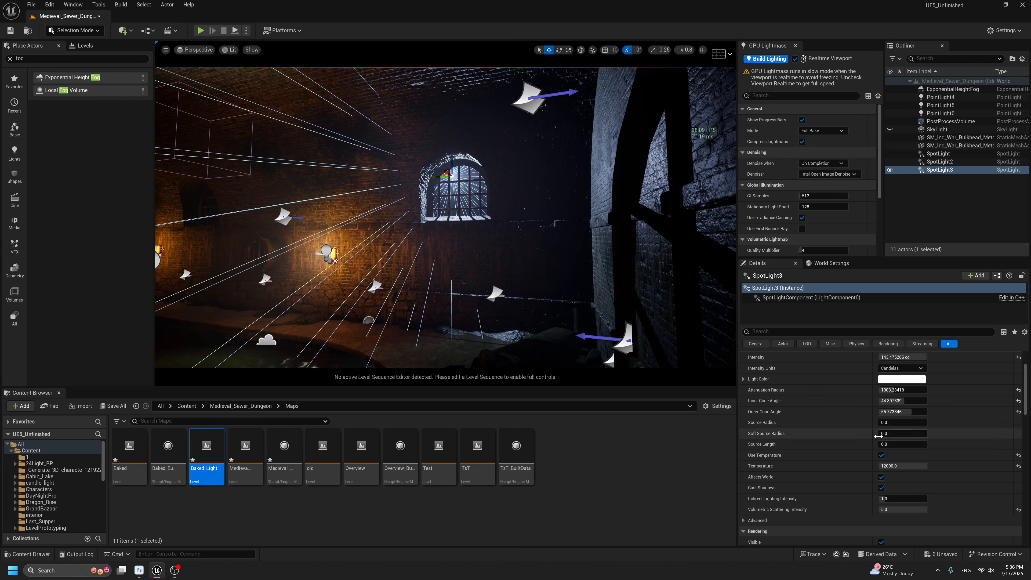
Set SpotLight3's source radius to 16 and rotate the light 30 degrees at the barred window.
drag(891, 423, 920, 424)
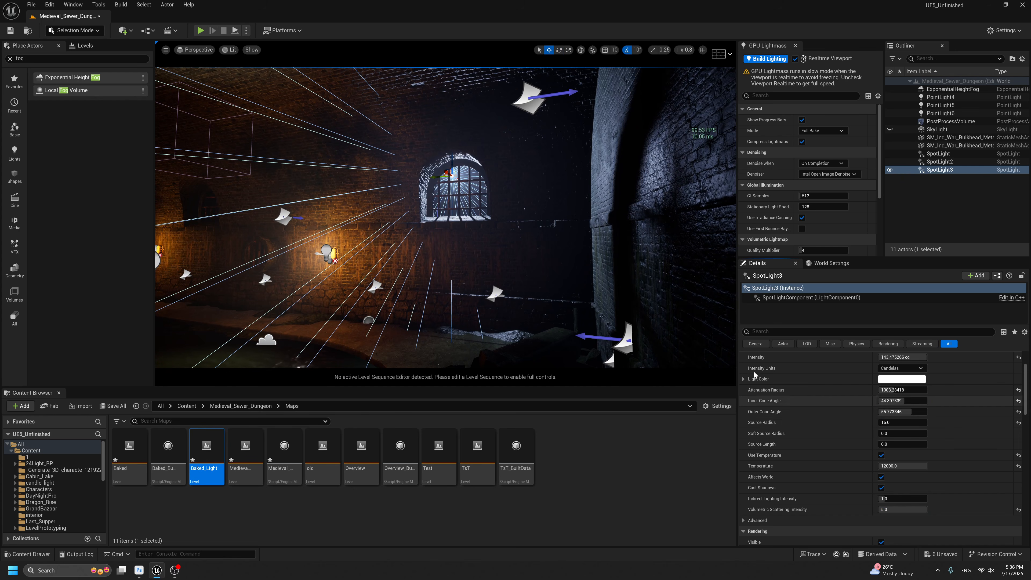
right_drag(559, 283, 556, 291)
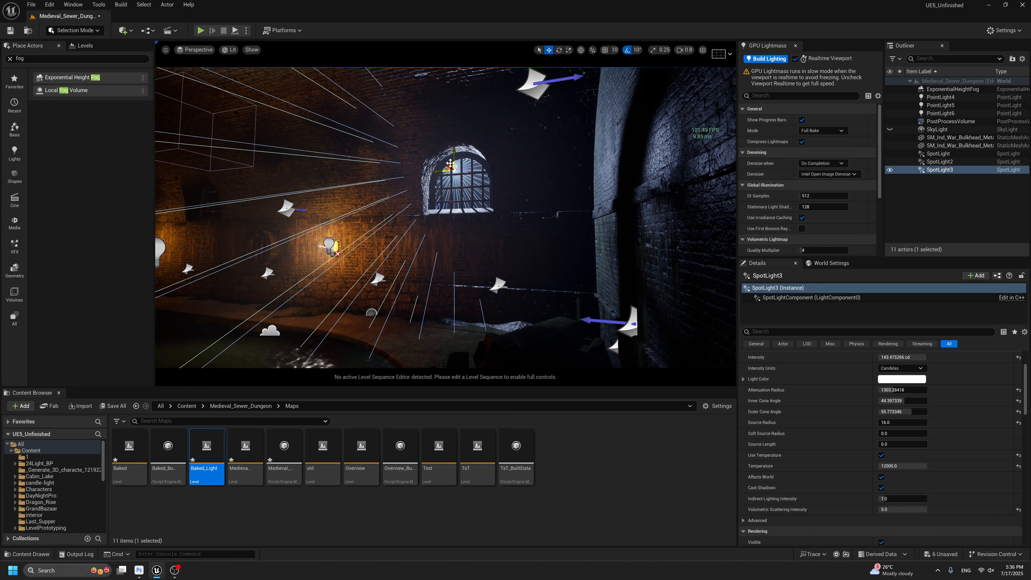
mouse_move(451, 164)
mouse_down()
mouse_move(429, 162)
mouse_move(457, 175)
mouse_up()
key(ctrl+z)
key(e)
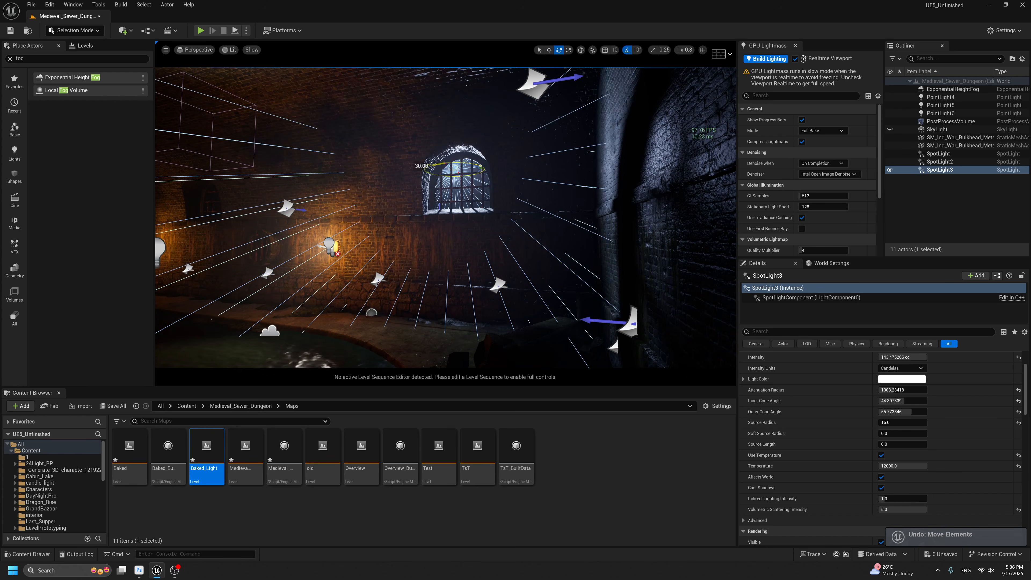
key(g)
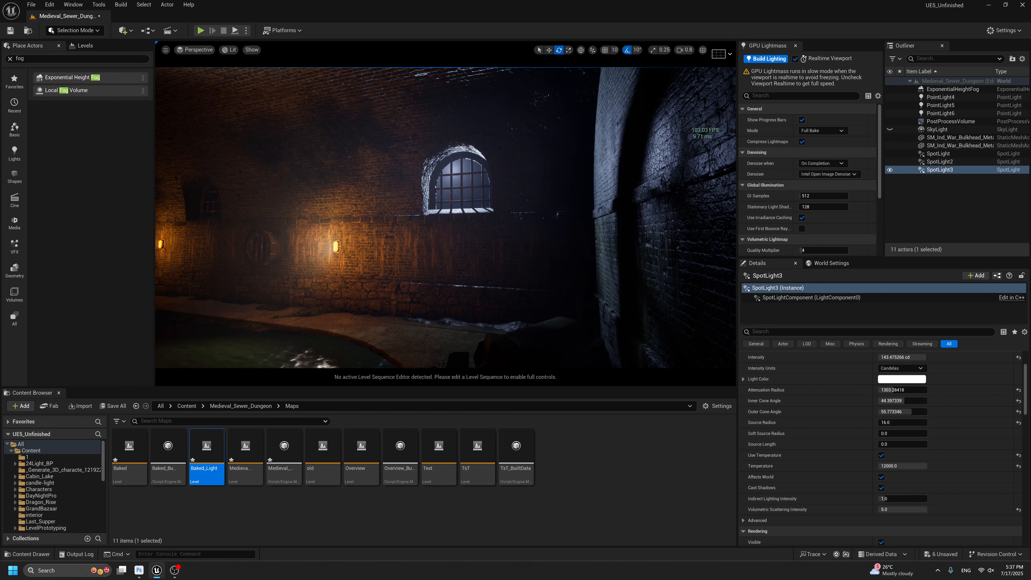
key(g)
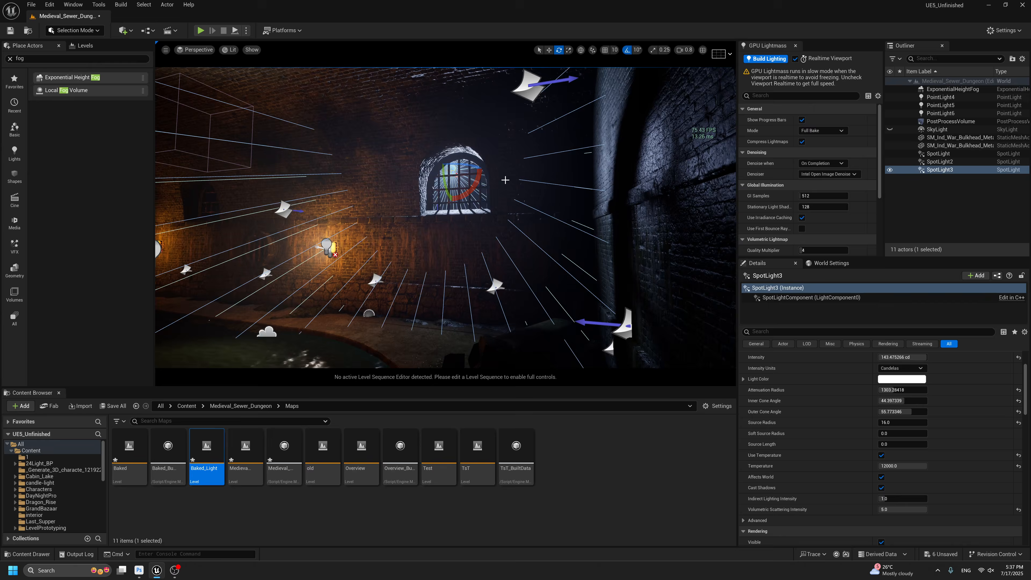
mouse_move(435, 172)
mouse_down()
mouse_move(467, 171)
mouse_move(444, 172)
mouse_up()
key(ctrl+z)
Set SpotLight3's intensity to 90 cd.
mouse_move(580, 261)
right_down()
mouse_move(528, 260)
mouse_move(603, 276)
mouse_move(577, 248)
mouse_move(598, 270)
mouse_move(597, 259)
right_up()
key(g)
scroll(897, 398, up, 3)
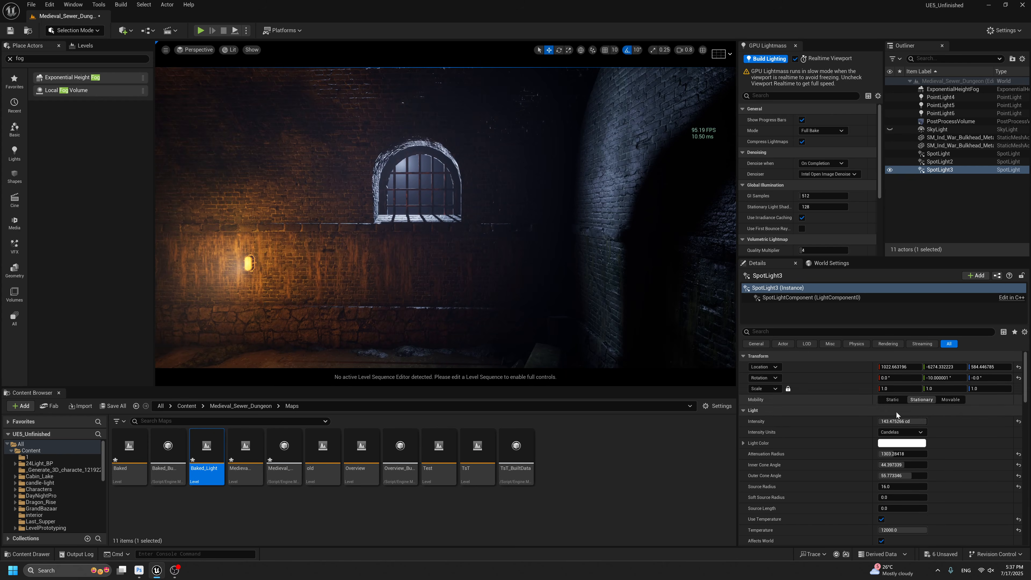
click(886, 422)
text(90)
key(Return)
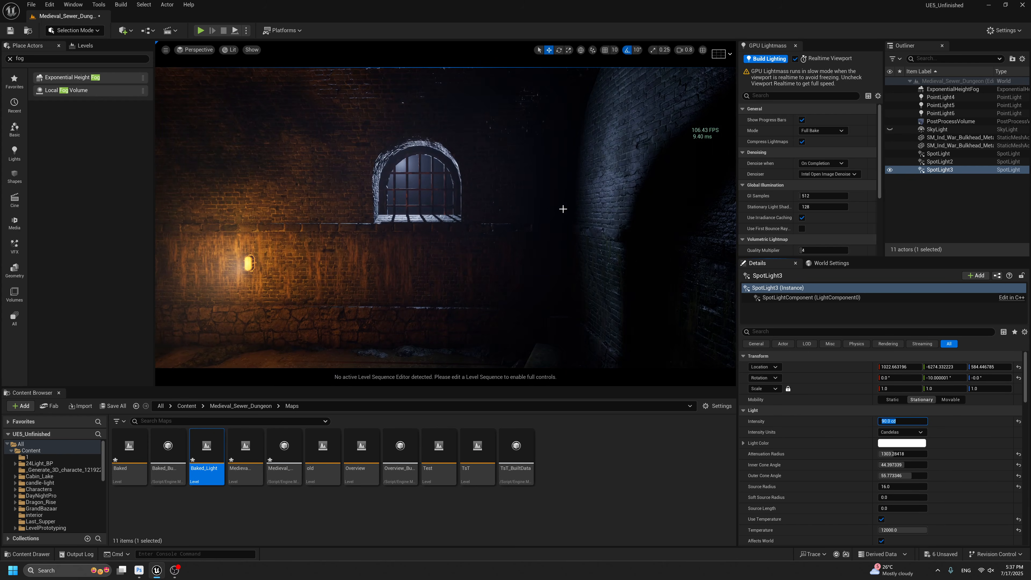
Duplicate SpotLight3 along the wall to the next barred window farther down the tunnel.
right_drag(564, 209, 503, 206)
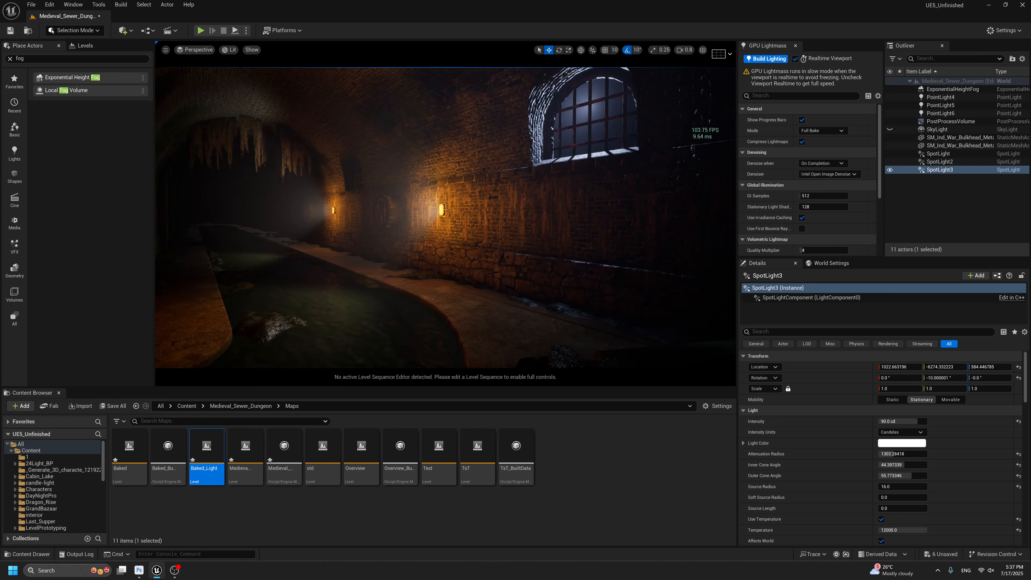
mouse_move(569, 187)
right_down()
mouse_move(548, 183)
mouse_move(580, 176)
right_up()
key(g)
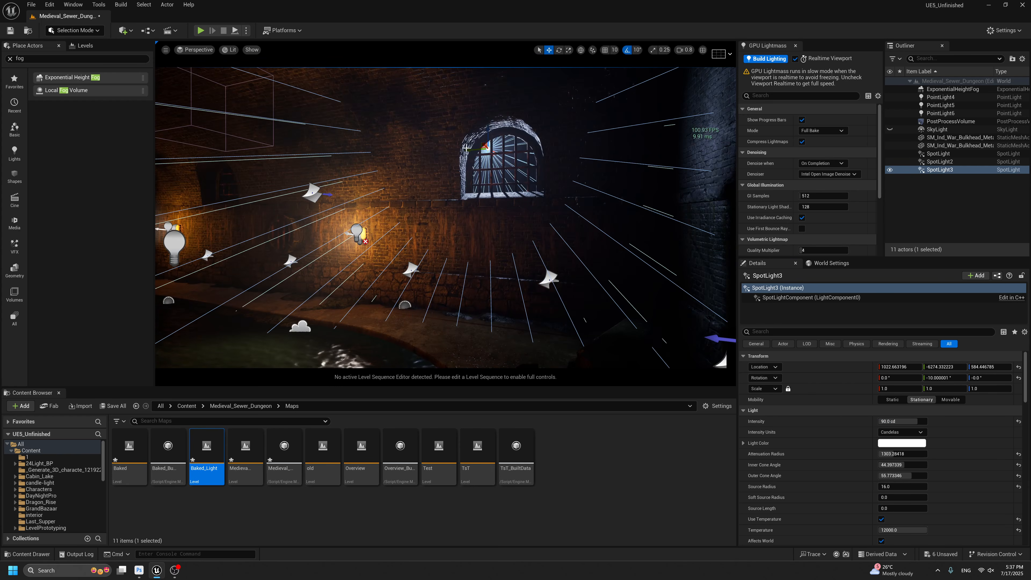
right_drag(467, 148, 411, 133)
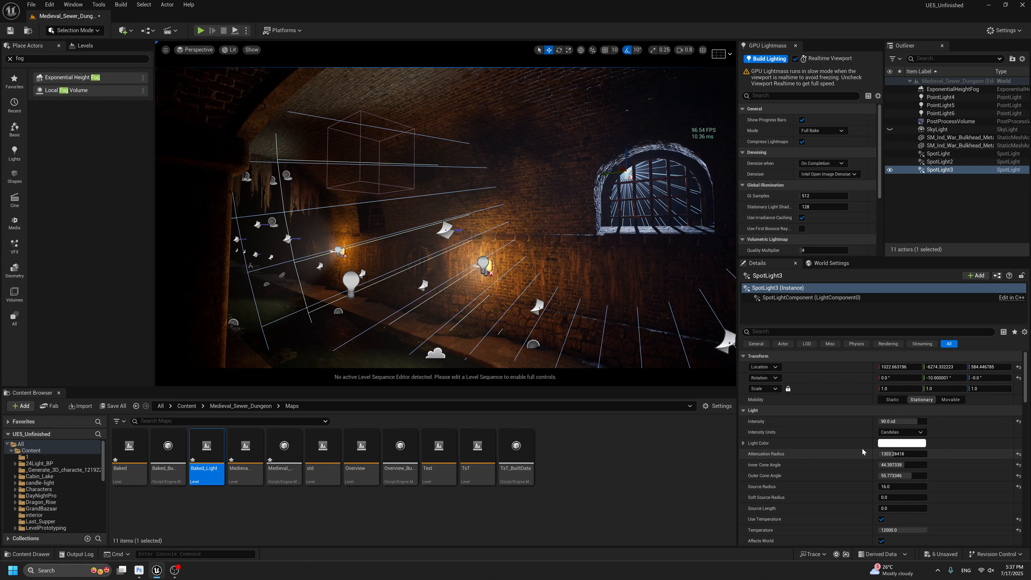
right_drag(617, 216, 613, 215)
alt+drag(623, 175, 403, 221)
key(g)
middle_drag(403, 221, 439, 237)
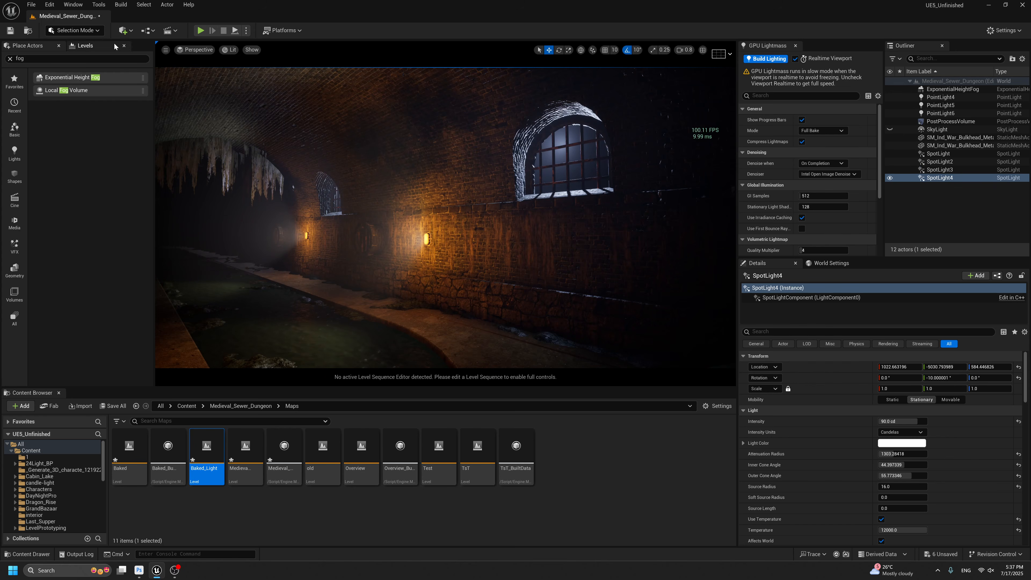
Hide SpotLight3 and SpotLight4, and try a rotated directional light placed in the tunnel.
key(BackSpace)
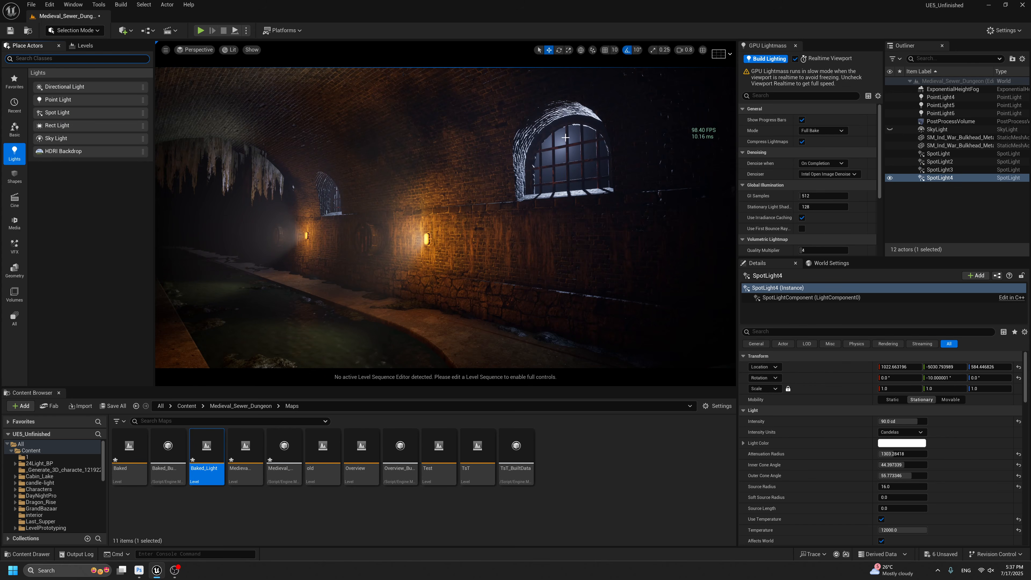
right_drag(531, 142, 531, 144)
key(g)
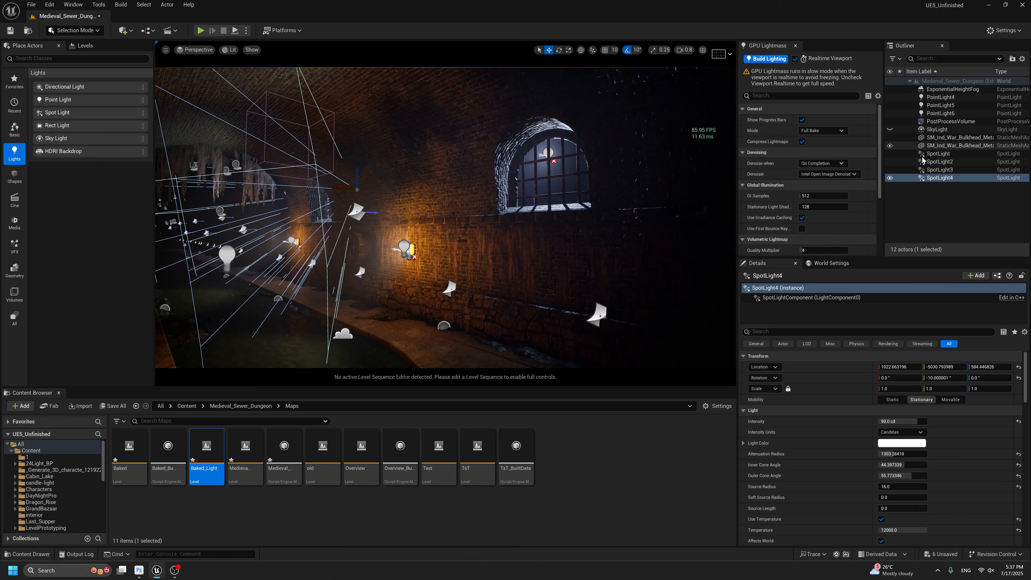
ctrl+click(938, 170)
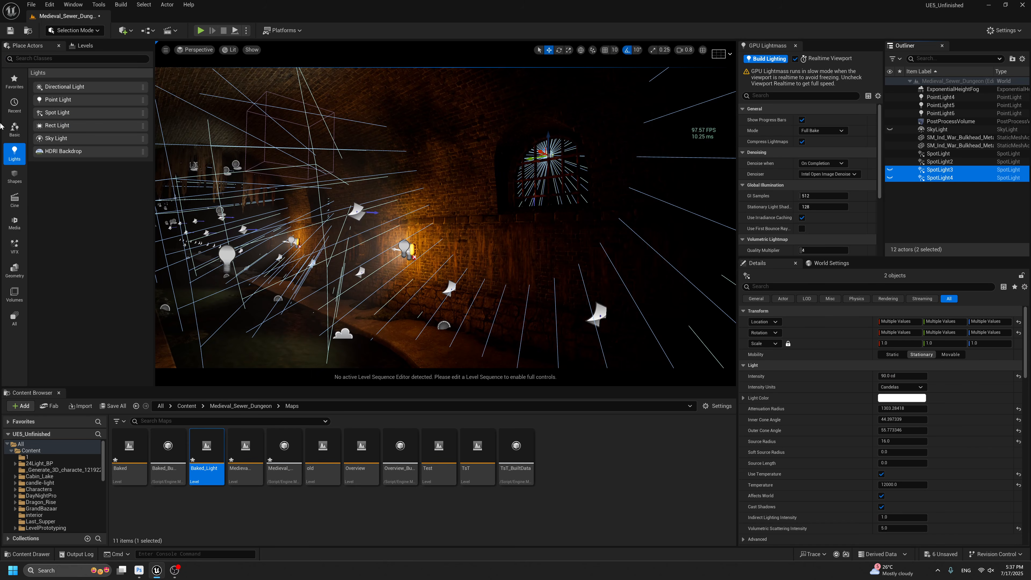
drag(65, 87, 345, 314)
right_drag(353, 296, 292, 311)
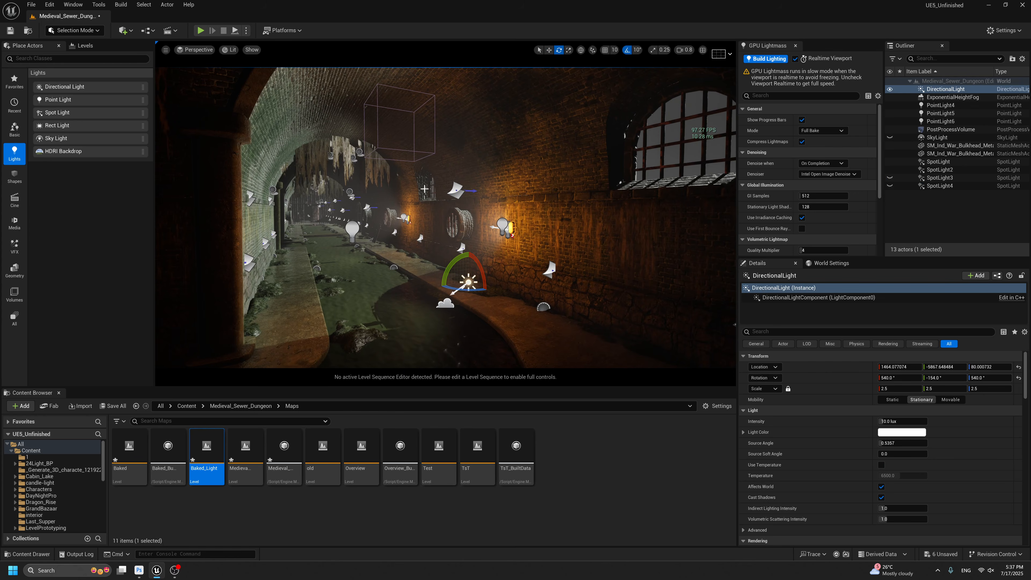
Open the tunnel wall's parent material M_Base, enable Two Sided and save the material.
click(519, 310)
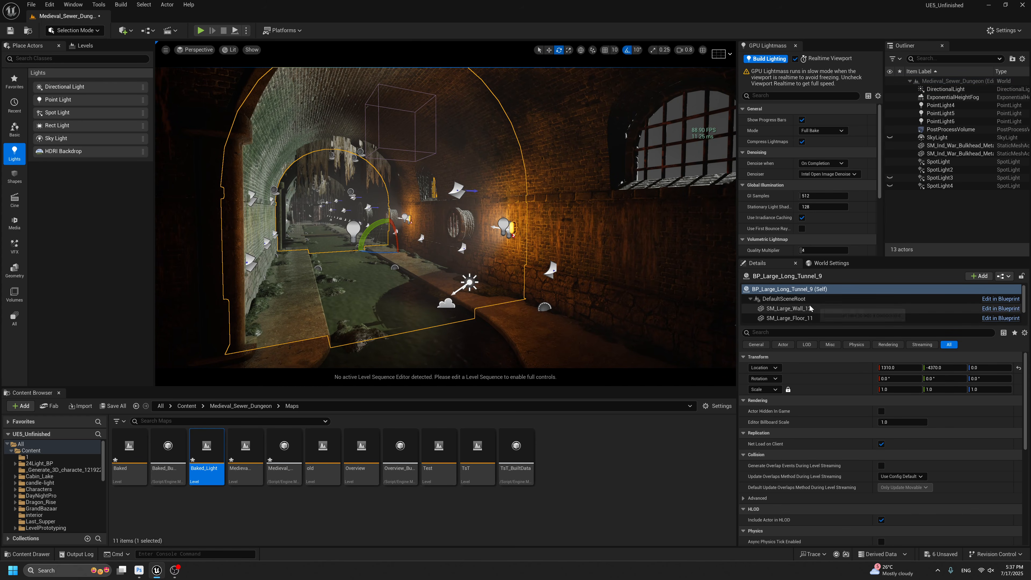
click(788, 308)
double_click(886, 466)
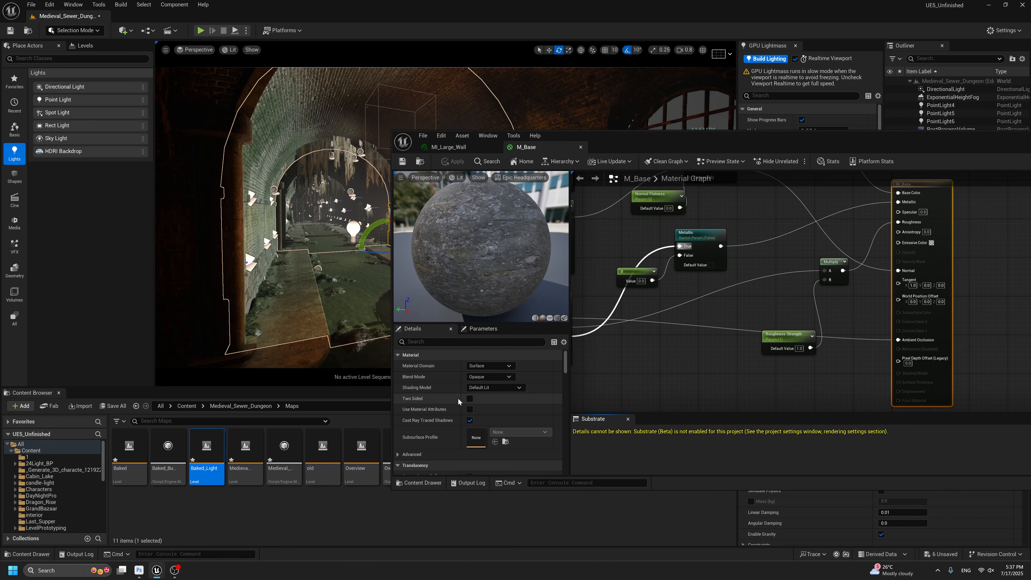
click(471, 400)
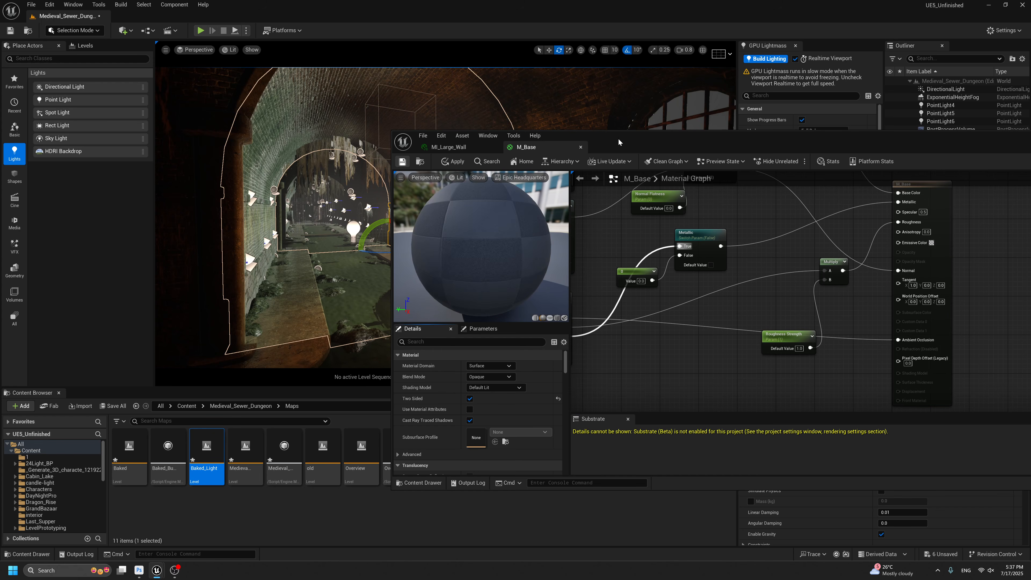
key(ctrl+s)
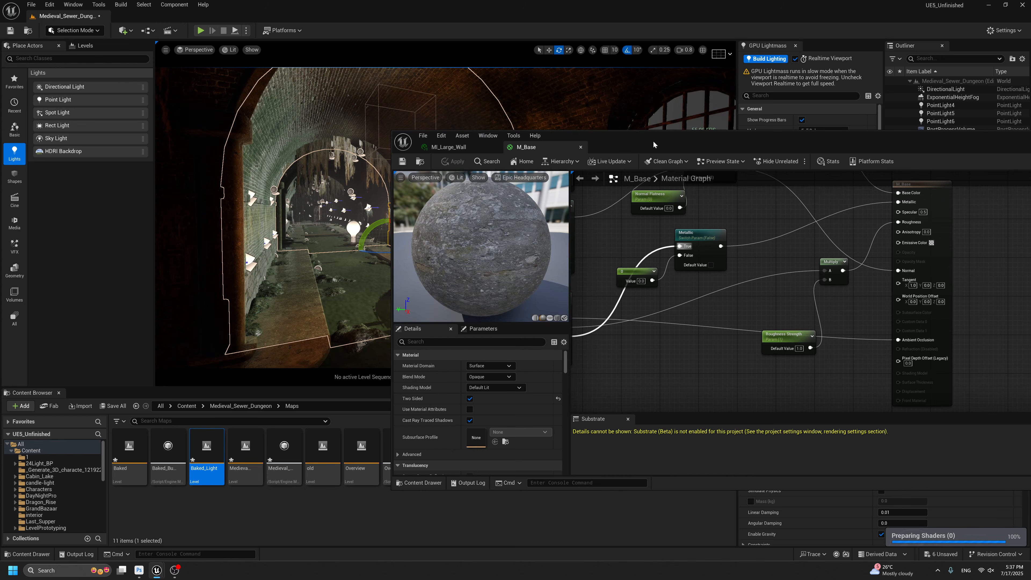
Turn Two Sided off in M_Base and close the material editor.
drag(654, 144, 518, 214)
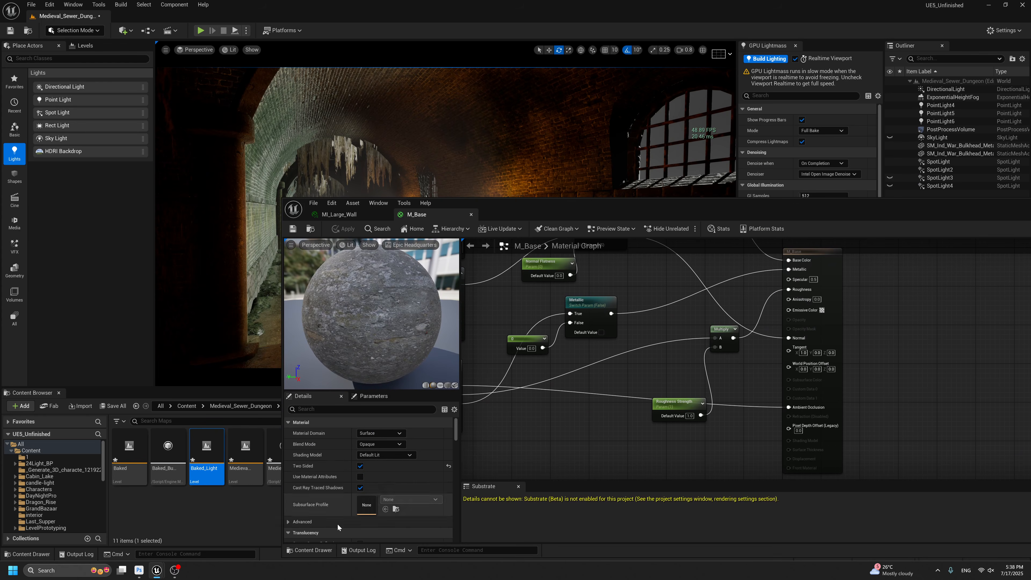
click(360, 466)
drag(1008, 219, 730, 257)
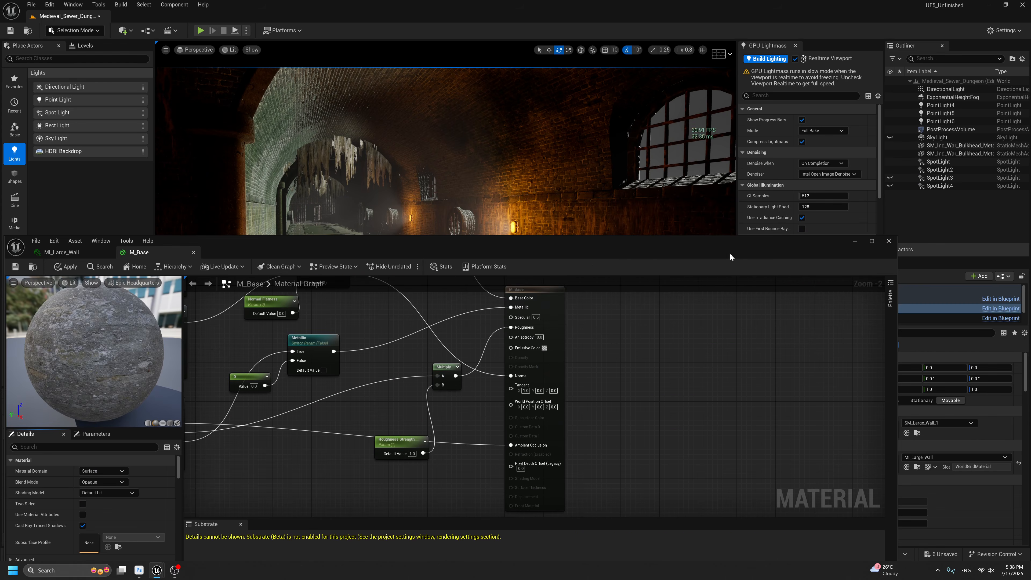
click(888, 242)
click(546, 303)
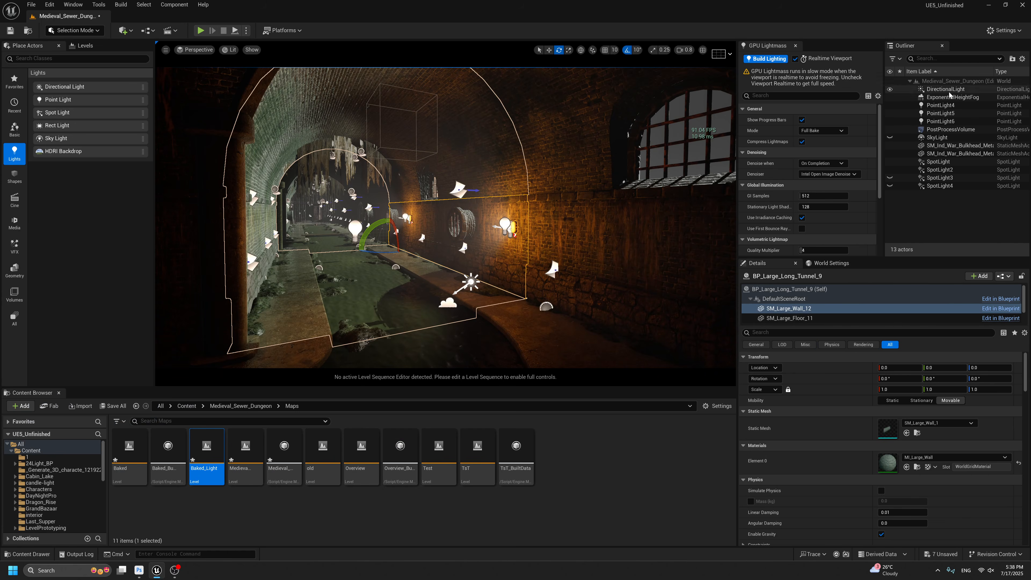
Delete the directional light and show SpotLight3 and SpotLight4 again.
click(942, 89)
key(Delete)
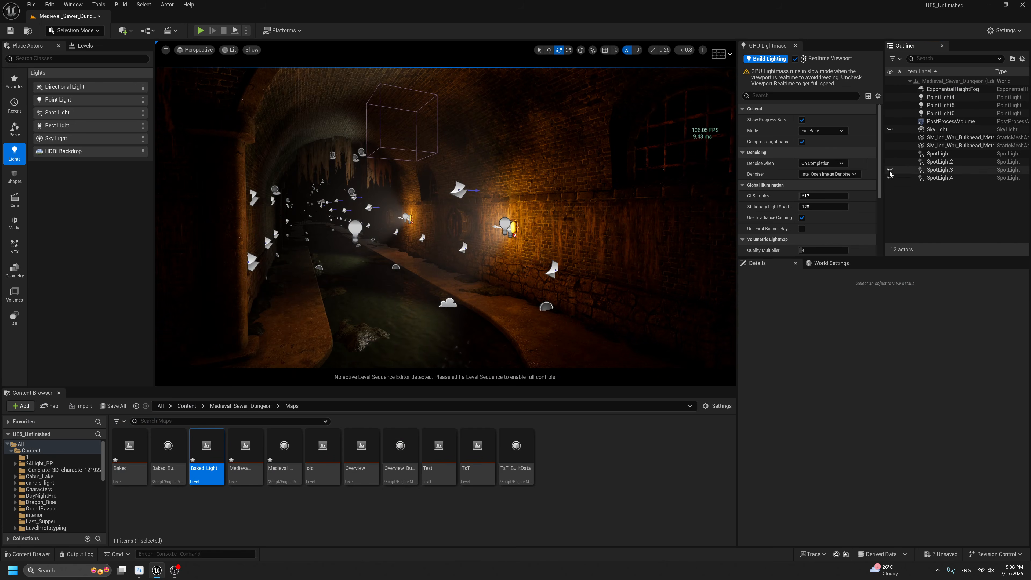
click(891, 170)
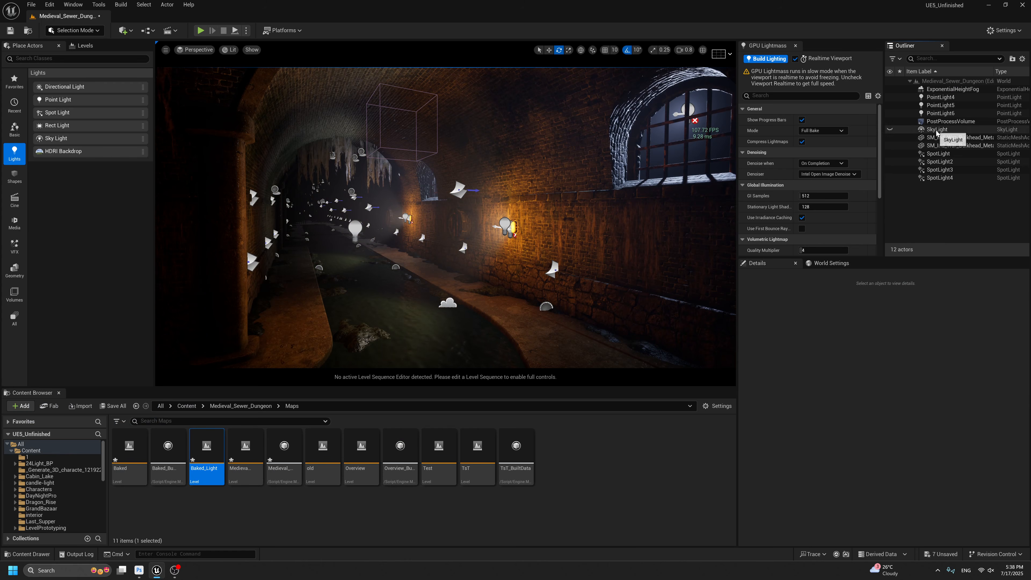
Duplicate SpotLight4 farther down the tunnel and lower the copy to a height of about 313 near the dark arched passage.
click(940, 170)
key(g)
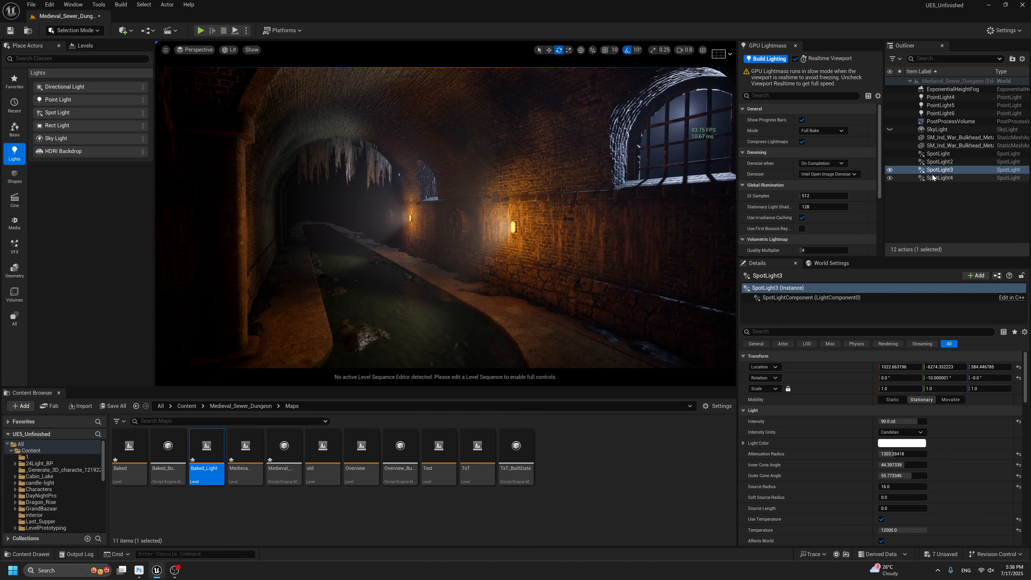
middle_drag(666, 195, 626, 187)
key(g)
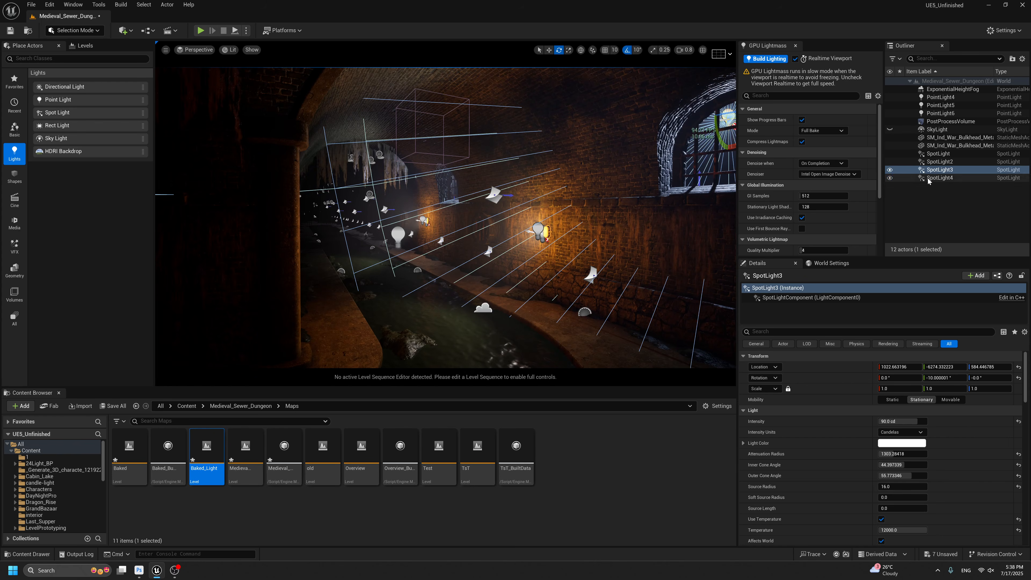
double_click(929, 180)
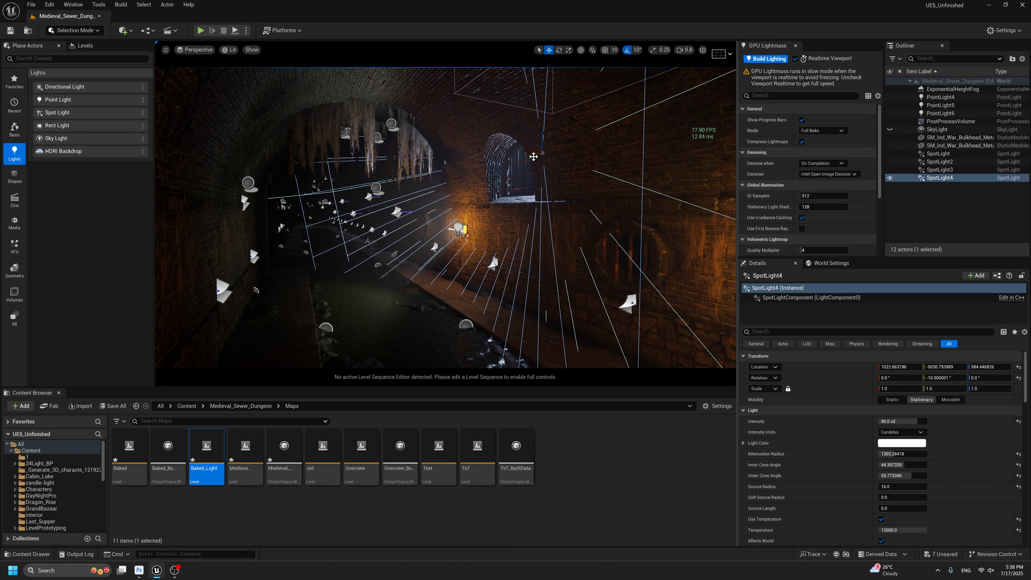
alt+shift+drag(527, 157, 449, 204)
scroll(449, 204, up, 3)
key(g)
middle_drag(499, 150, 467, 150)
key(g)
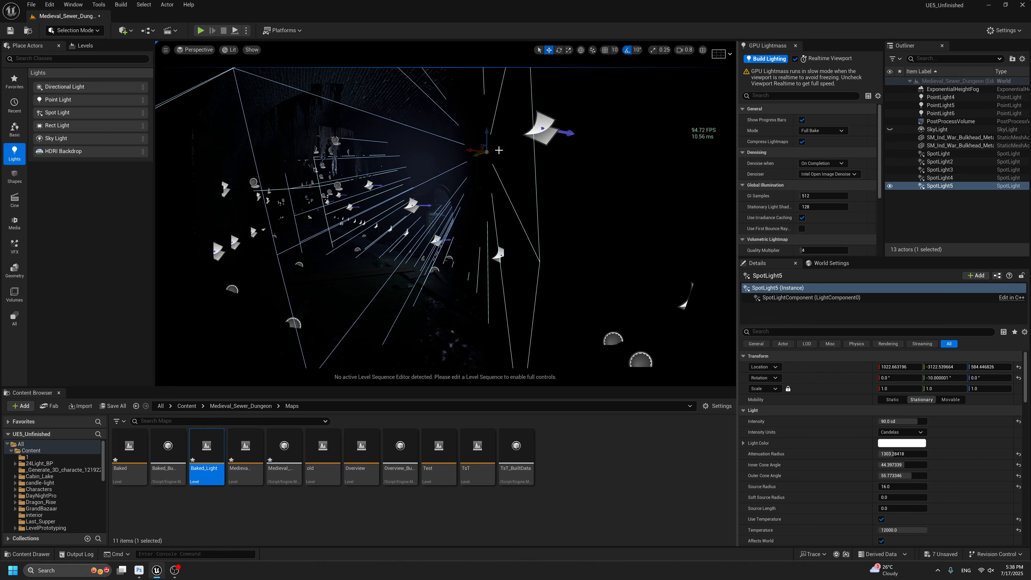
drag(472, 158, 475, 188)
key(g)
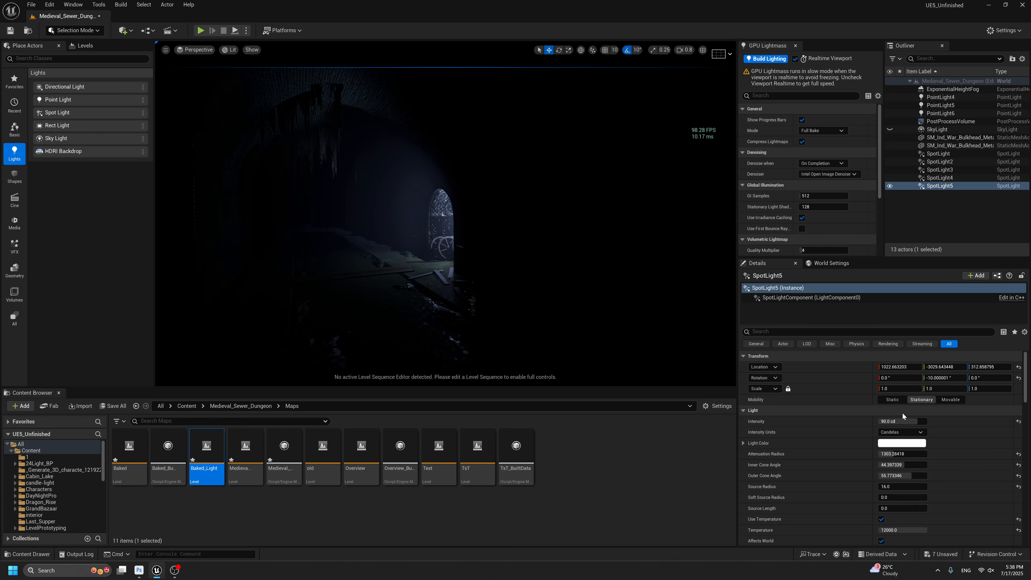
Raise SpotLight5's intensity to 160 cd and give it a pale green light color, about hex sRGB B4FFAAFF.
drag(899, 422, 919, 421)
scroll(901, 455, down, 1)
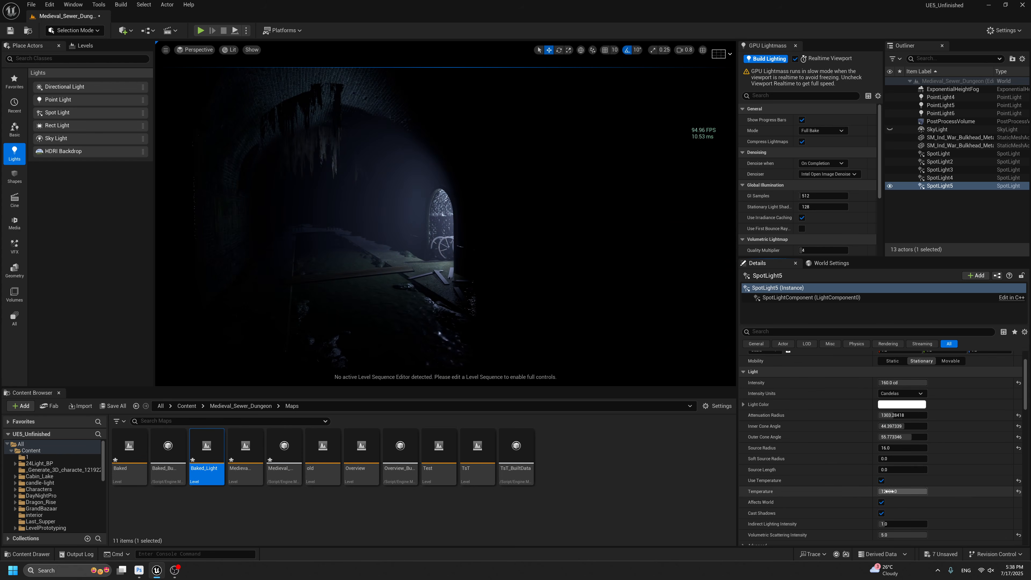
click(901, 404)
click(754, 433)
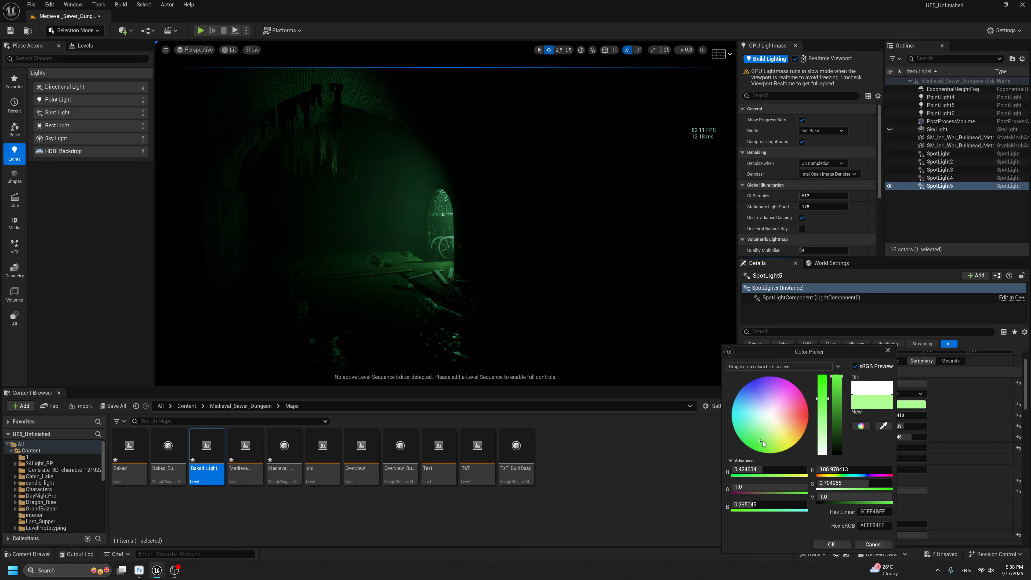
drag(757, 441, 760, 436)
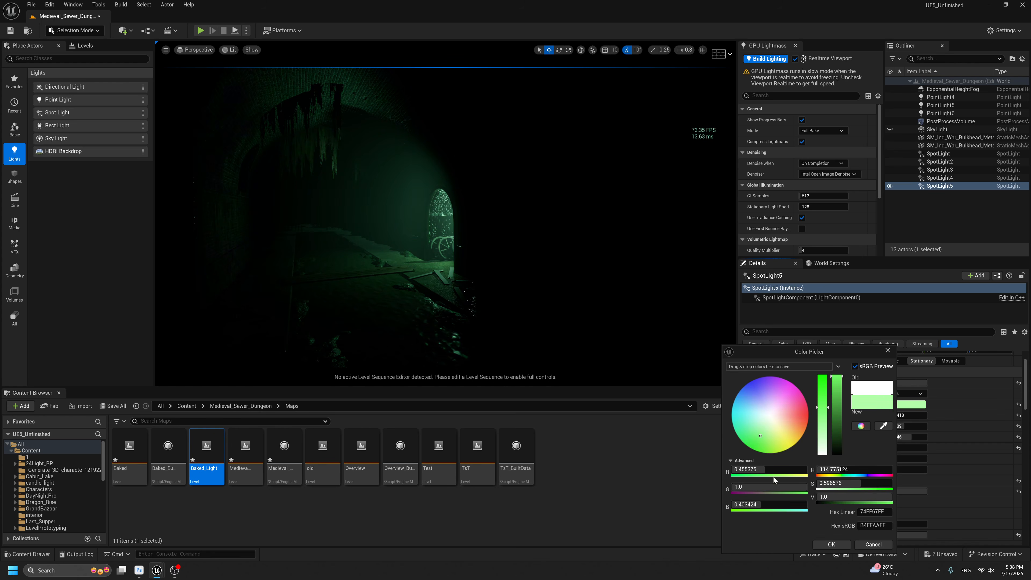
click(832, 547)
Duplicate the warm wall-lamp light PointLight5 and place the copy farther down the tunnel, near the green-lit passage.
scroll(534, 269, down, 10)
right_drag(426, 242, 448, 241)
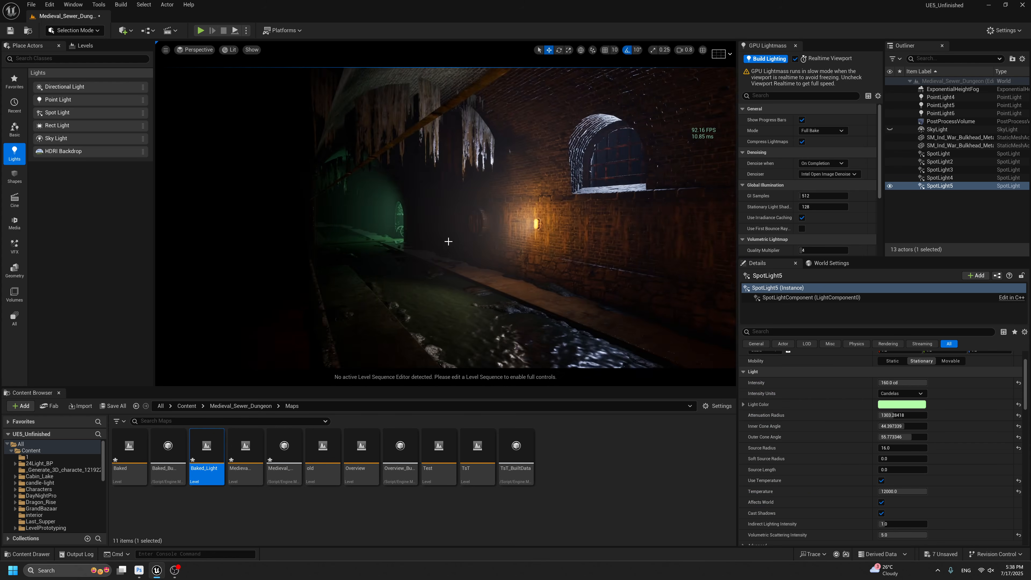
key(g)
scroll(449, 241, up, 5)
key(e)
drag(391, 219, 396, 221)
key(g)
middle_drag(470, 218, 485, 225)
key(g)
click(502, 227)
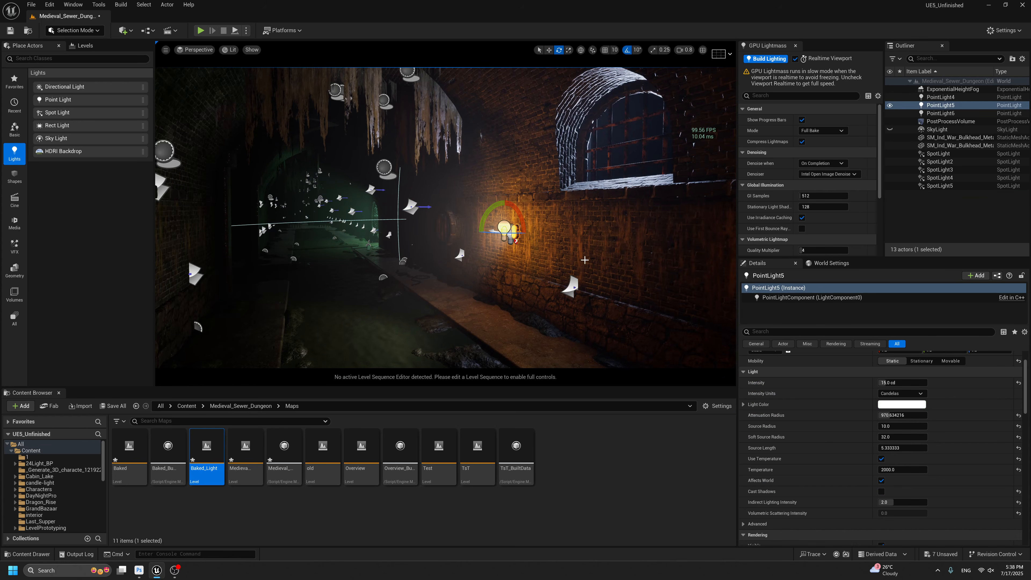
right_drag(503, 227, 524, 239)
key(r)
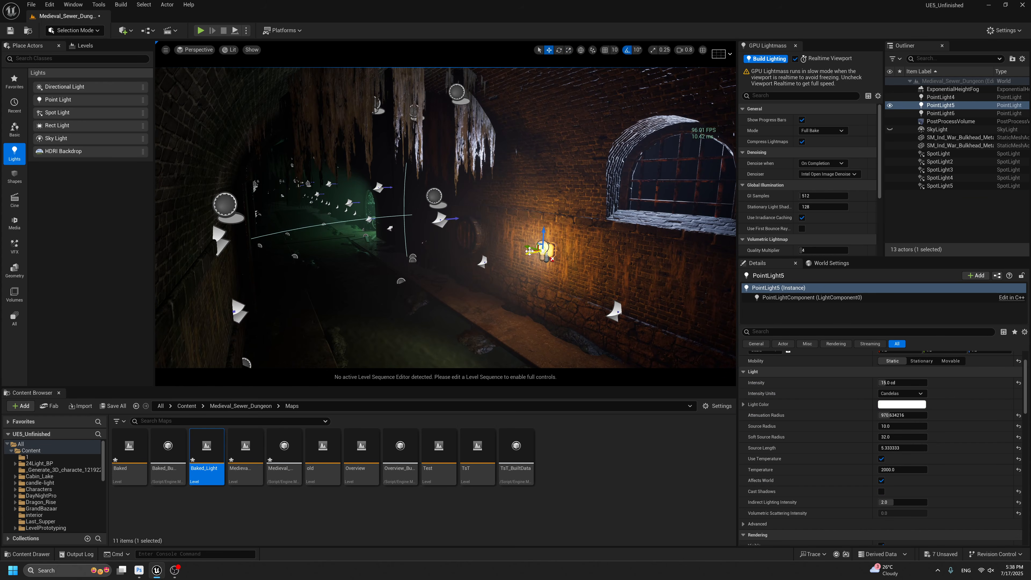
alt+drag(529, 248, 369, 229)
middle_drag(368, 229, 364, 205)
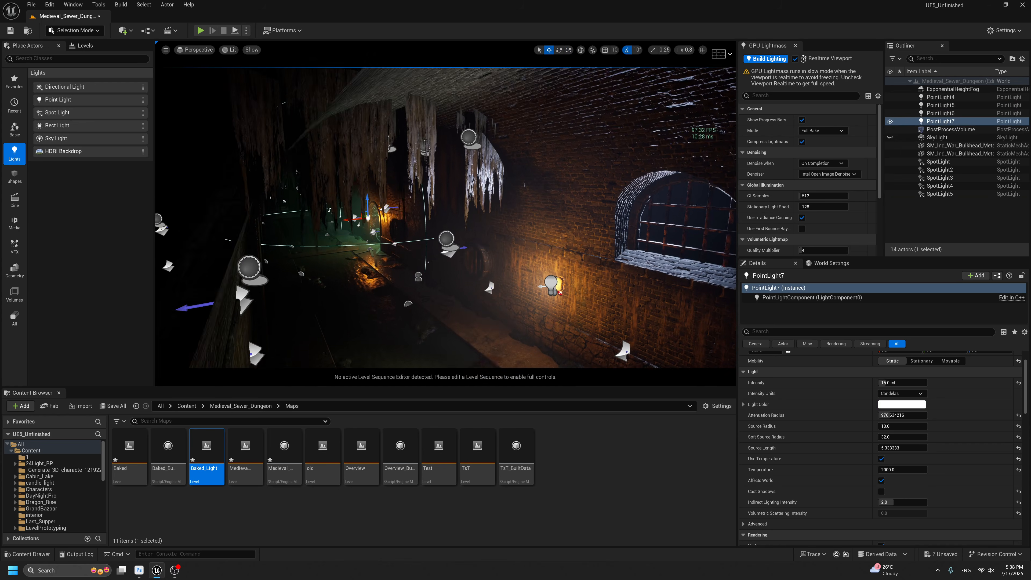
Move the duplicated point light sideways from the wall to the middle of the tunnel, above the water.
scroll(369, 230, up, 5)
right_drag(368, 229, 341, 227)
key(d)
right_drag(454, 225, 427, 225)
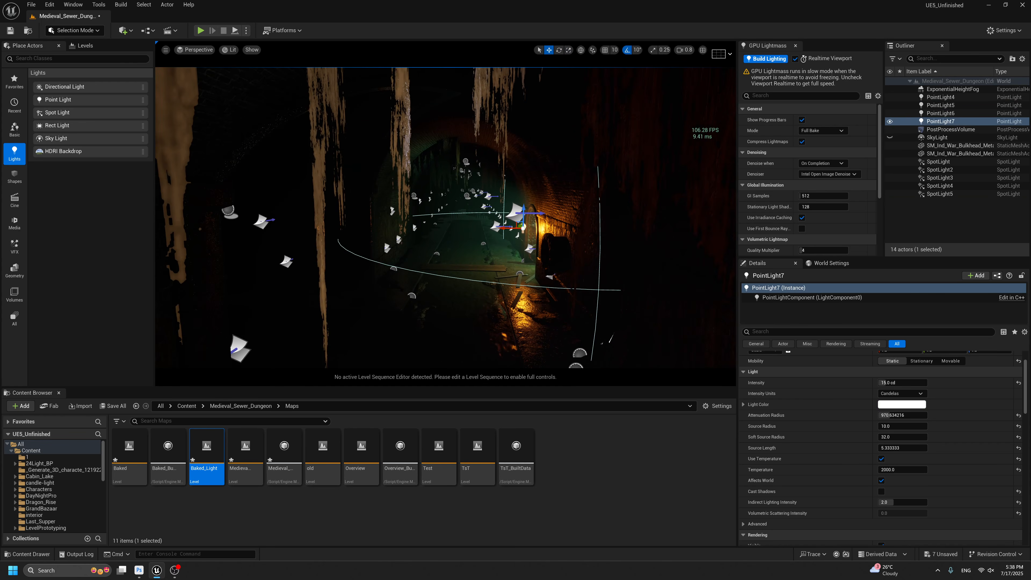
drag(507, 228, 450, 228)
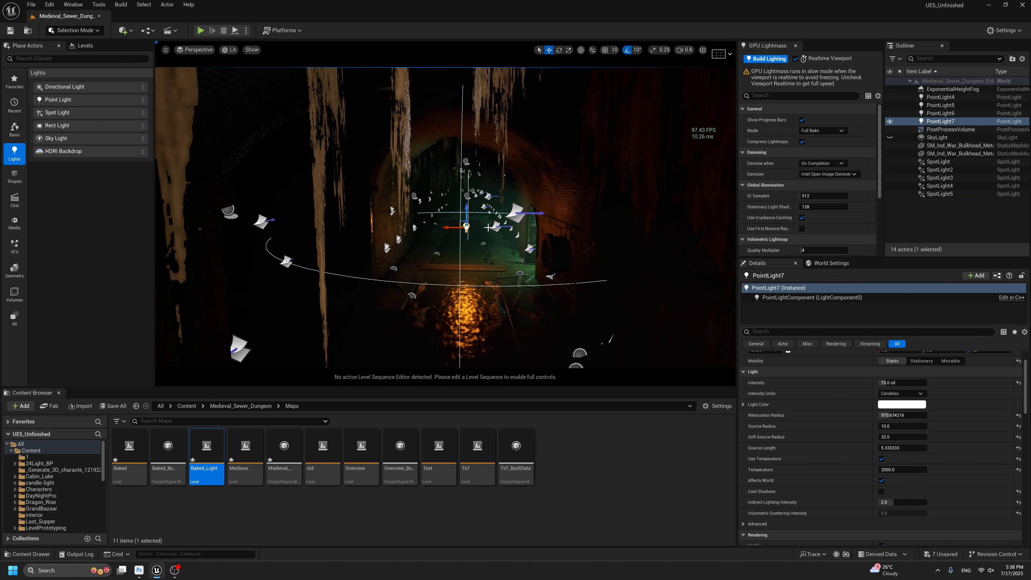
right_drag(450, 228, 449, 230)
key(q)
key(g)
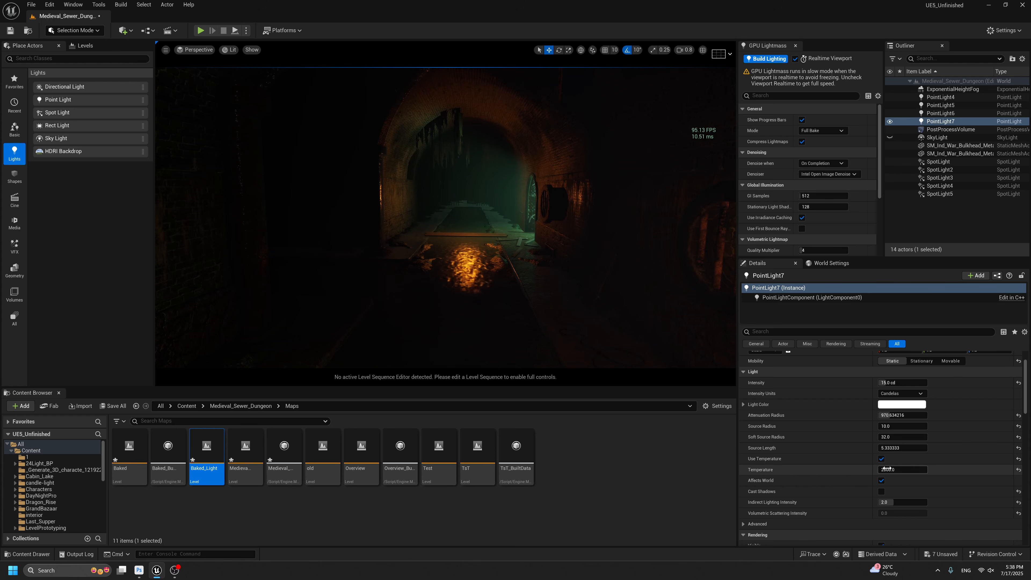
Set PointLight7's temperature to 12000 and its light color to mint green, about hex sRGB 63FFA0FF.
drag(883, 469, 918, 470)
click(902, 404)
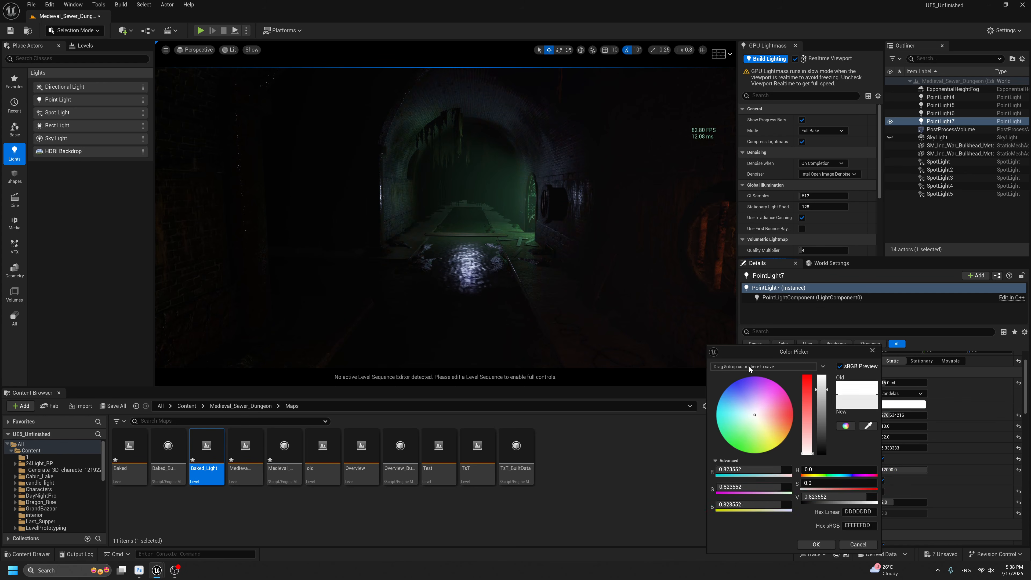
drag(742, 424, 732, 435)
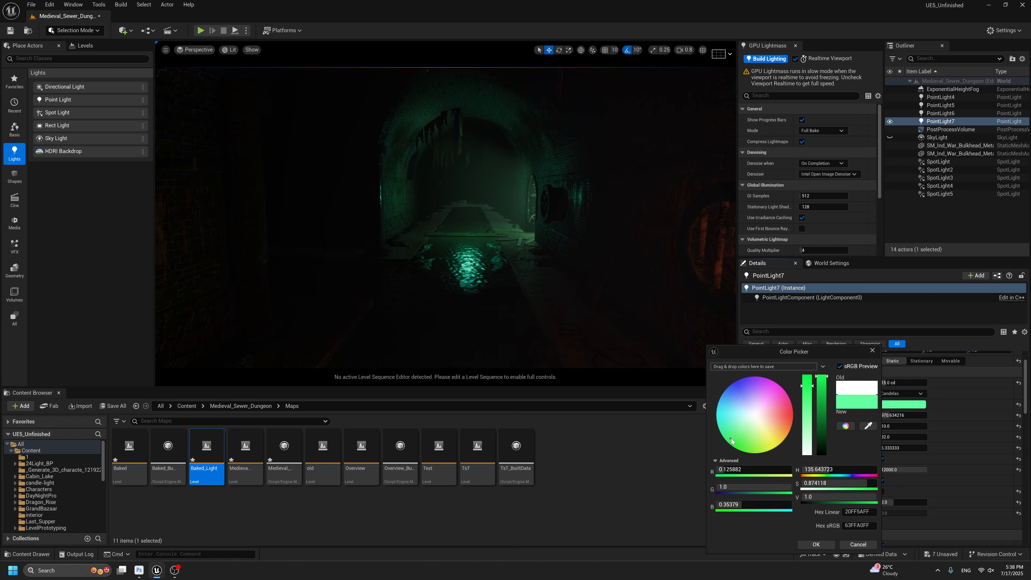
click(824, 546)
key(g)
key(g)
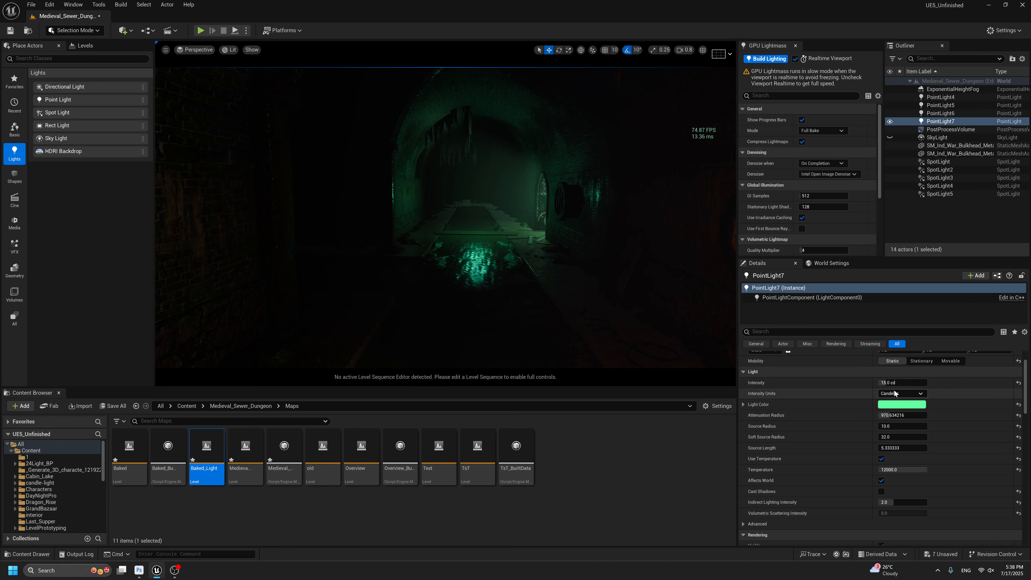
Shift PointLight7 slightly across the tunnel to about X 1586, Y -3162, at a height of about 265.
scroll(893, 472, down, 2)
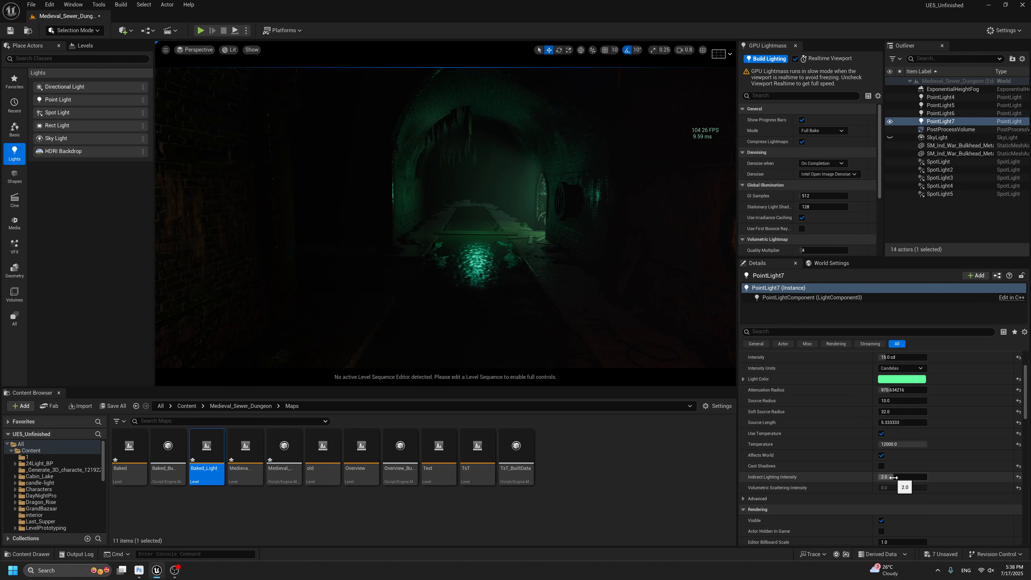
key(g)
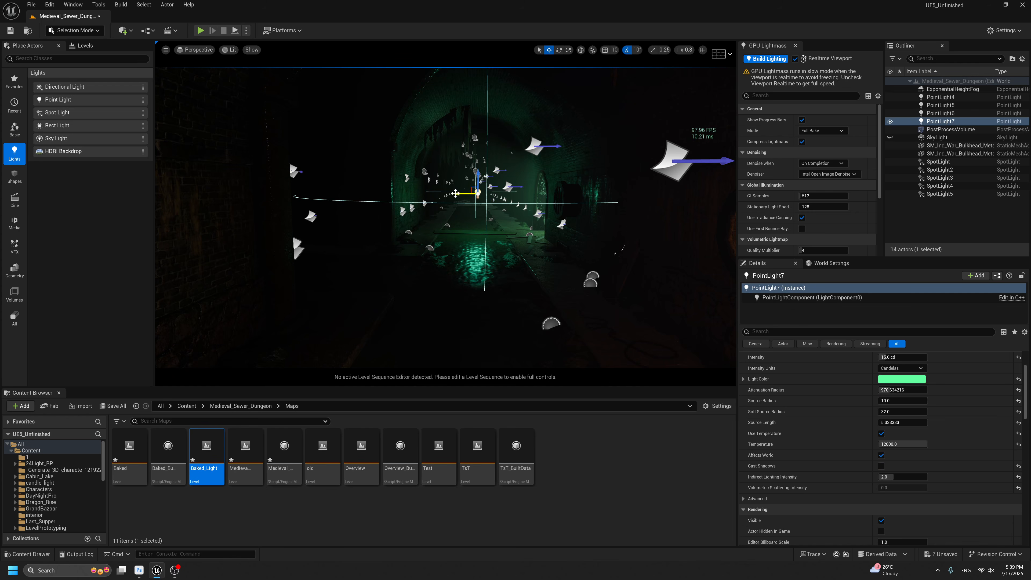
drag(456, 193, 471, 193)
mouse_move(599, 192)
right_down()
mouse_move(587, 199)
mouse_move(598, 192)
right_up()
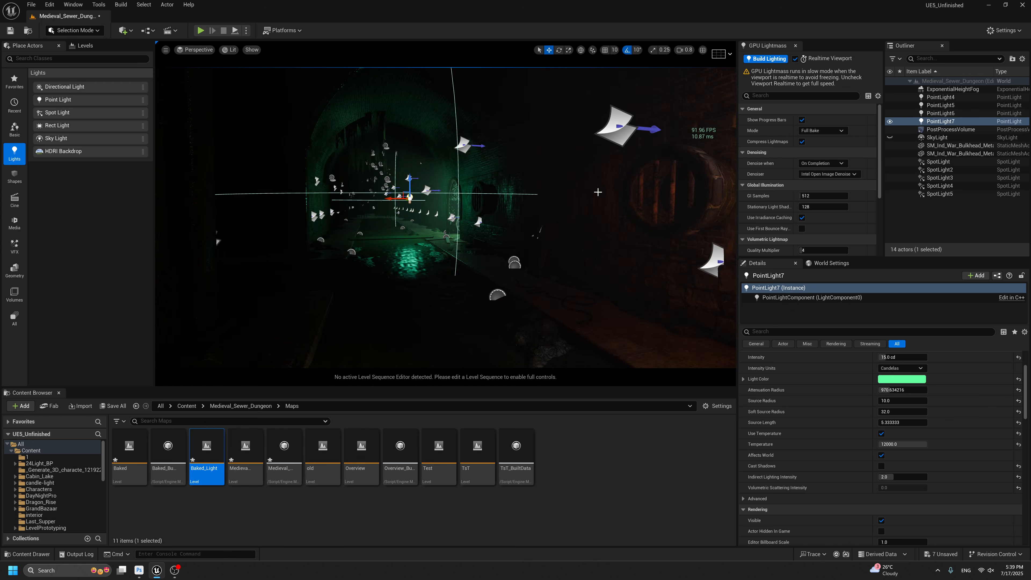
key(g)
scroll(523, 179, down, 3)
scroll(943, 366, up, 3)
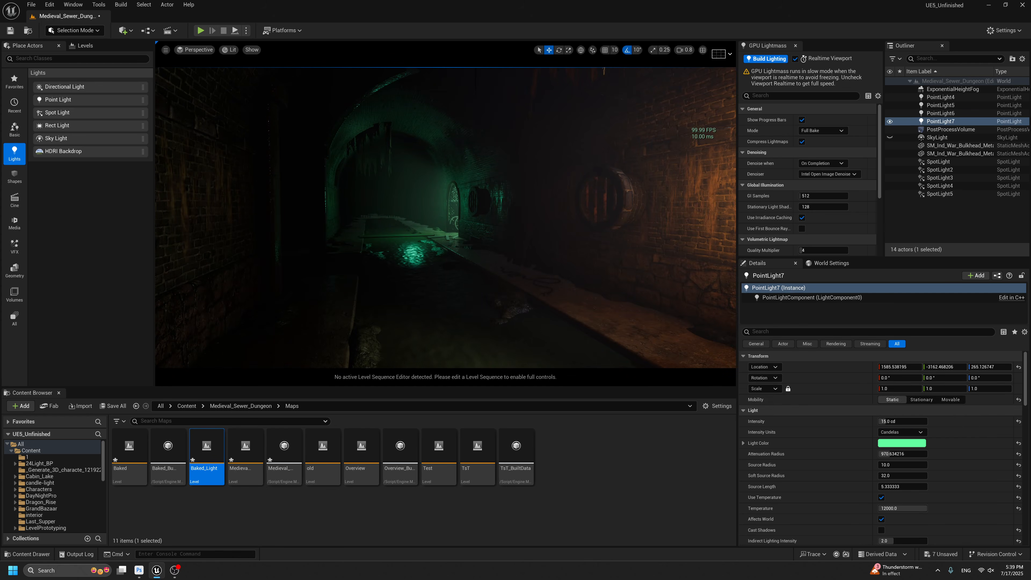
Turn off the realtime viewport and build the level's lighting with GPU Lightmass.
click(796, 59)
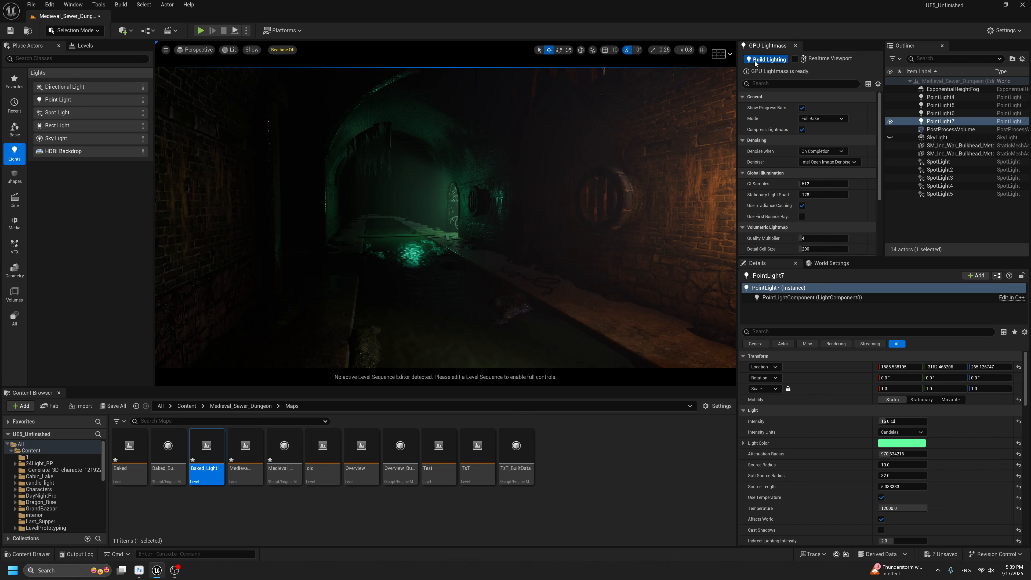
click(765, 59)
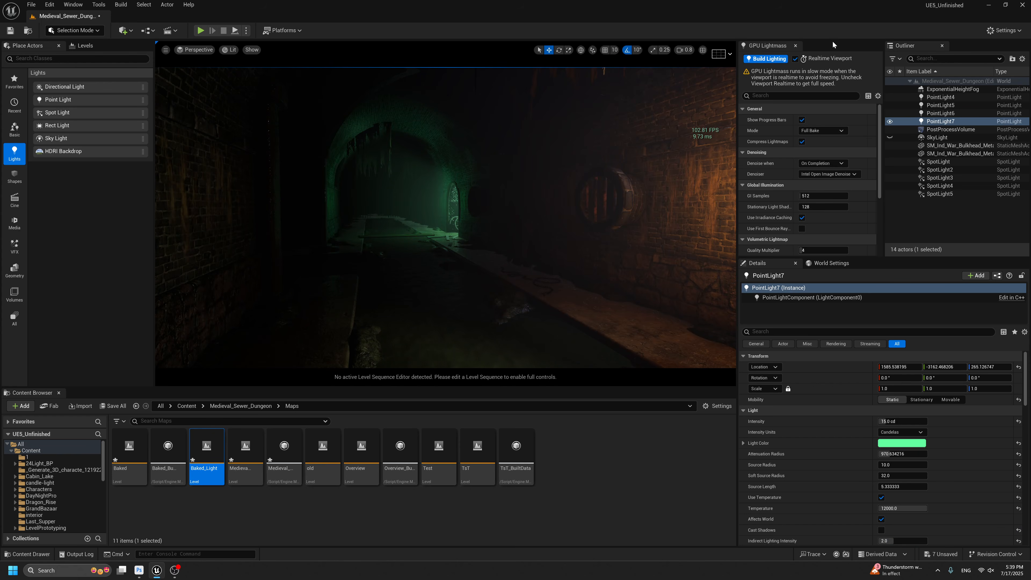
scroll(546, 240, down, 8)
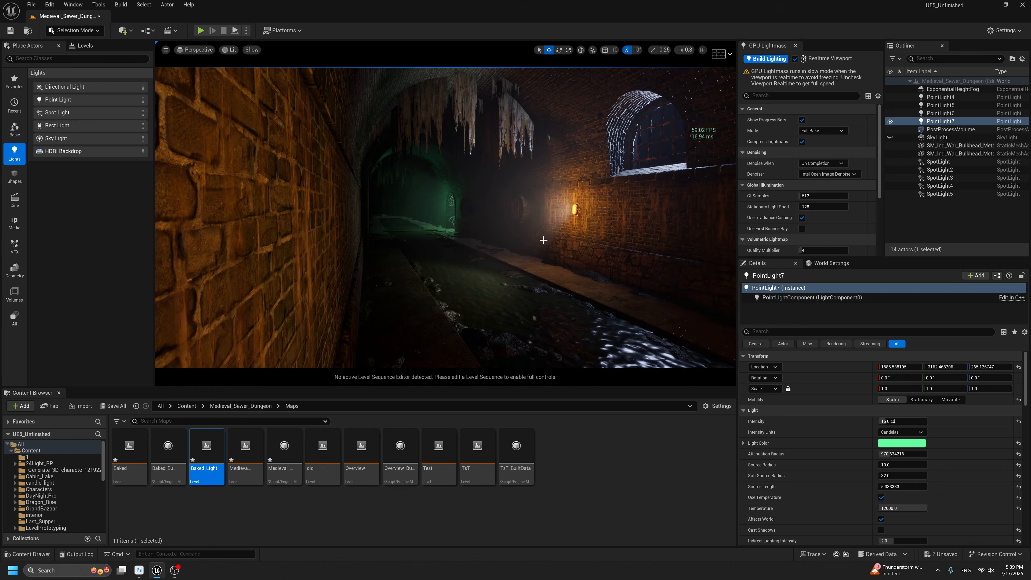
scroll(577, 257, down, 10)
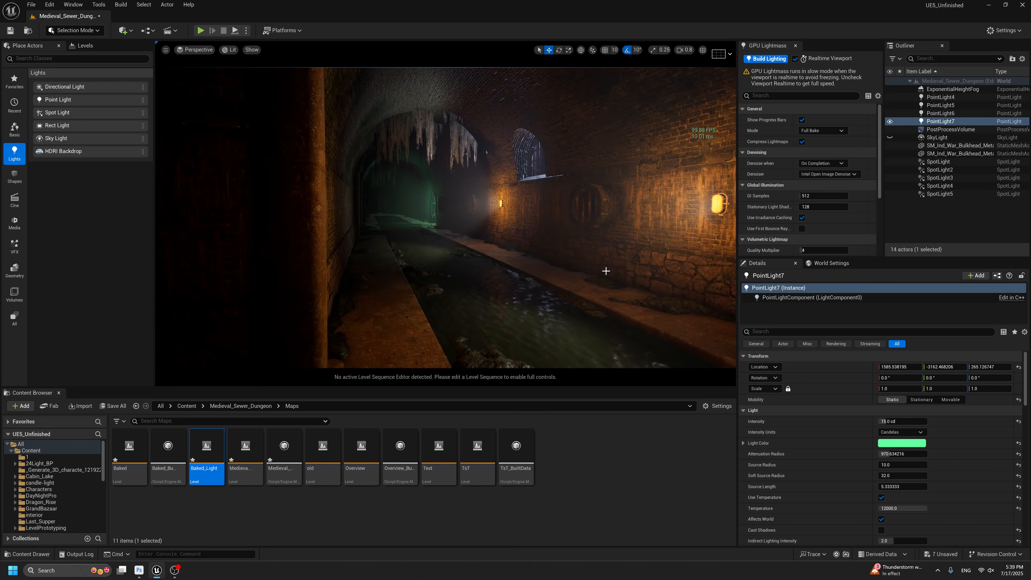
scroll(614, 278, down, 8)
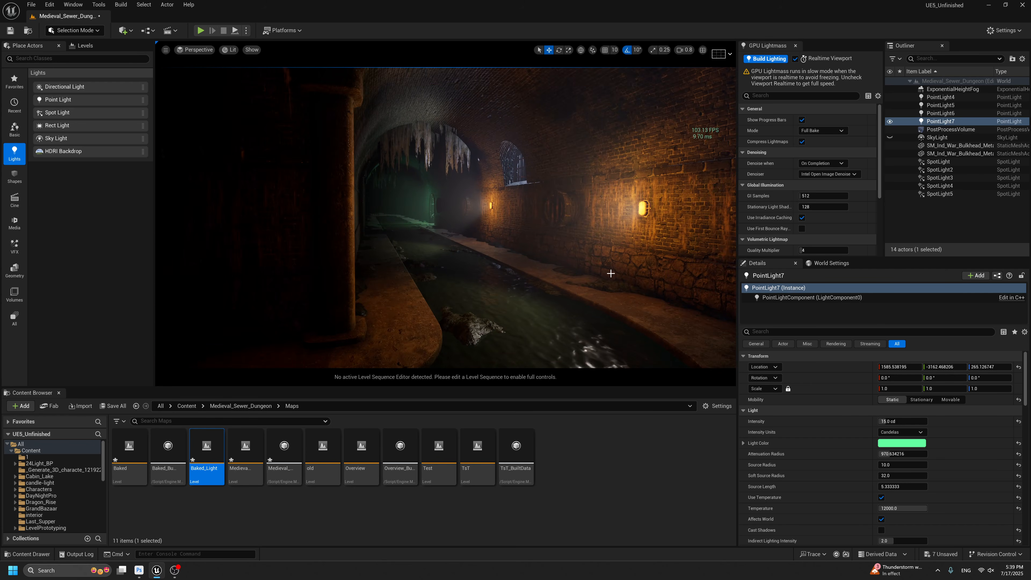
right_drag(614, 278, 526, 240)
scroll(525, 223, up, 8)
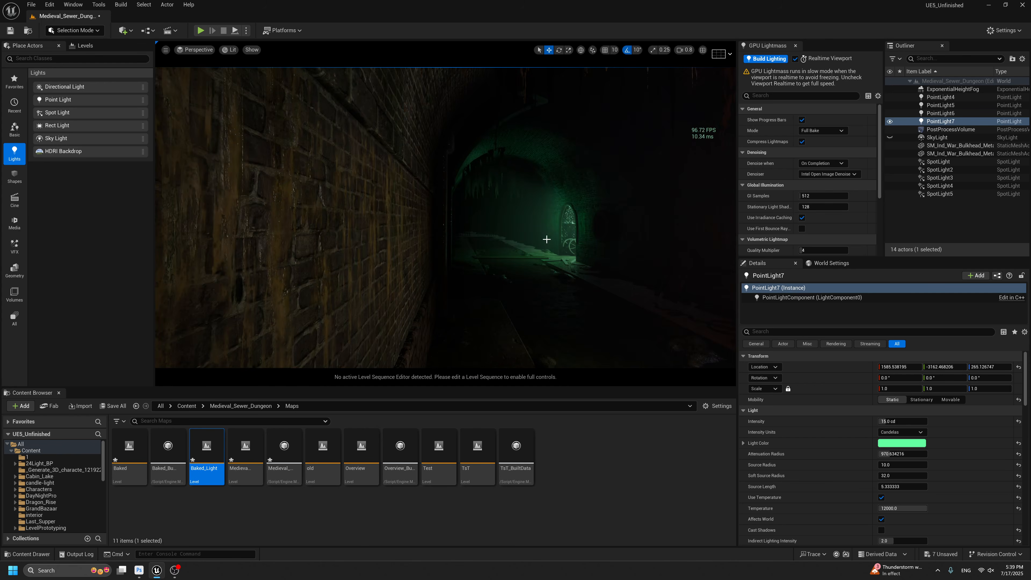
Hide PointLight7 to compare the tunnel without it, and undo the hiding.
key(g)
scroll(568, 208, up, 3)
key(h)
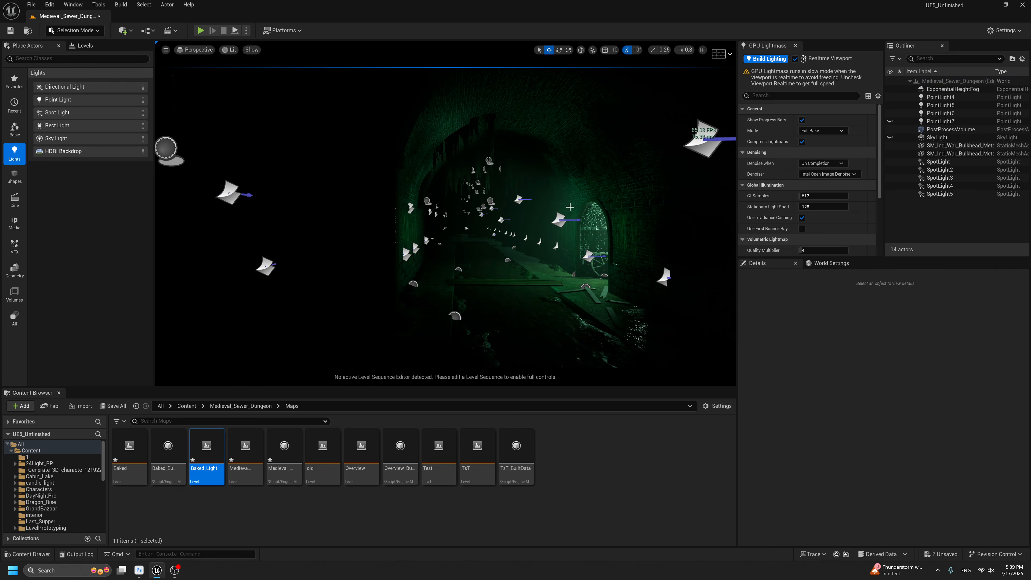
key(ctrl+z)
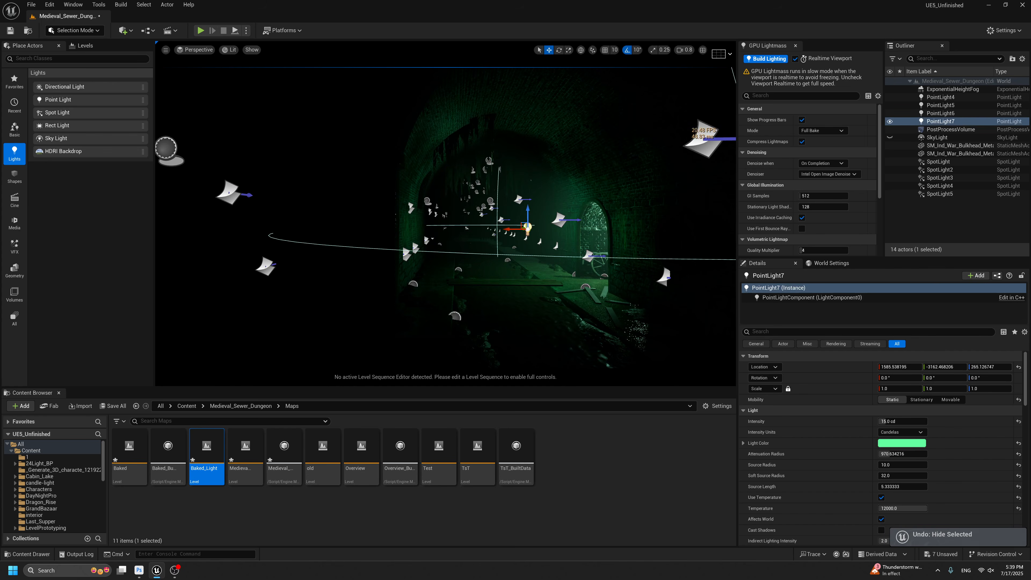
Duplicate PointLight7 far down the tunnel to about Y 513 and set the copy's mobility to Stationary.
scroll(532, 266, up, 2)
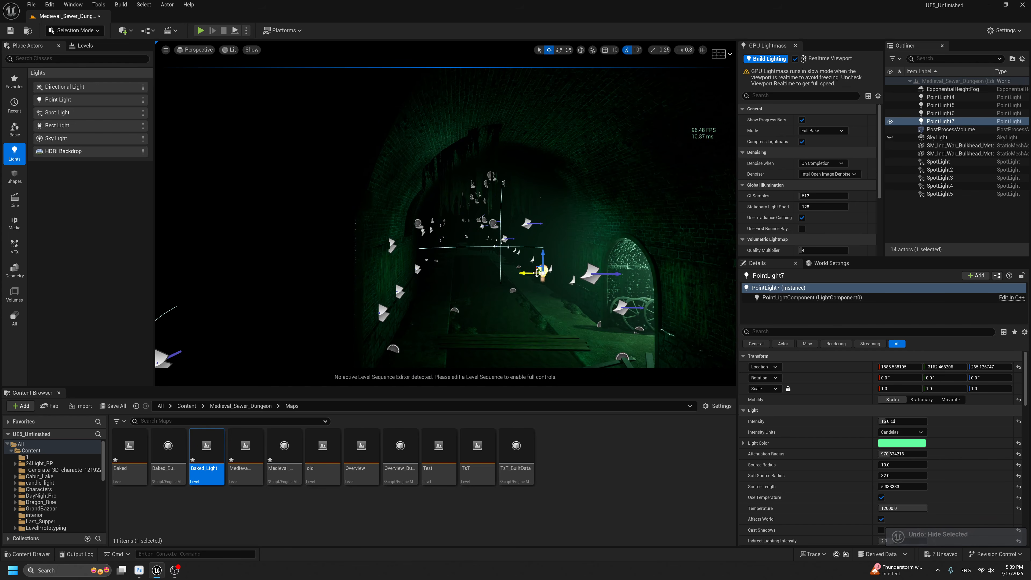
alt+drag(539, 269, 476, 213)
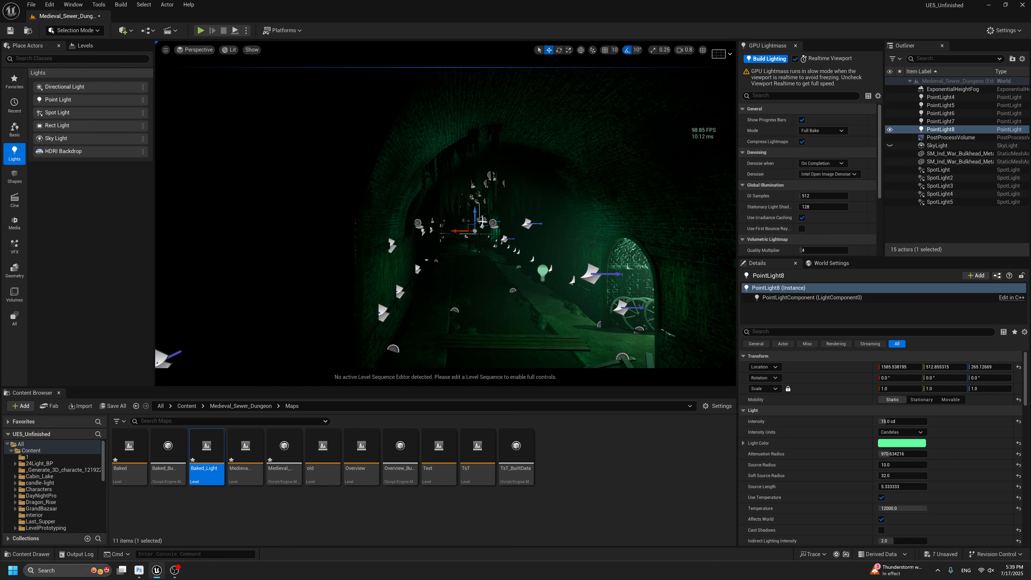
scroll(482, 221, up, 5)
scroll(889, 469, down, 5)
scroll(919, 370, up, 4)
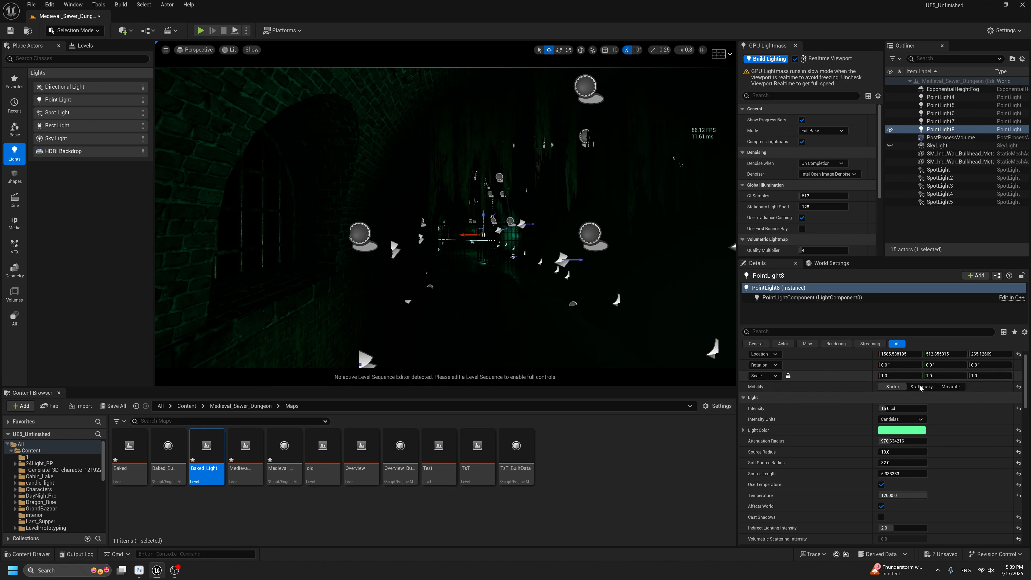
click(921, 387)
Set PointLight8's light color to red (hex sRGB E30000FF), with a temperature of 6500 and an intensity of 160 cd.
middle_drag(582, 300, 565, 314)
key(g)
scroll(895, 495, down, 3)
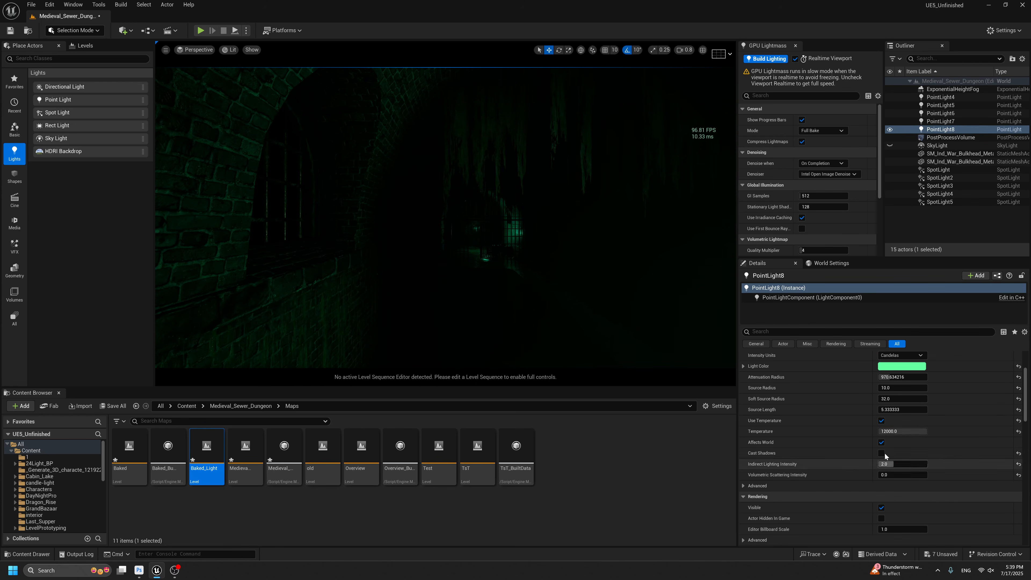
click(902, 366)
click(856, 427)
drag(809, 423, 847, 424)
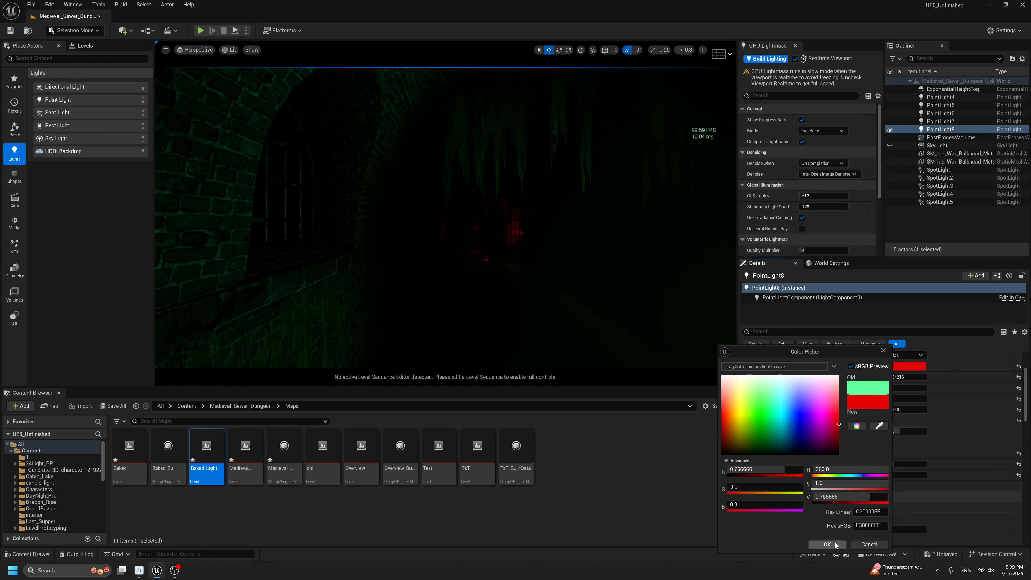
click(827, 545)
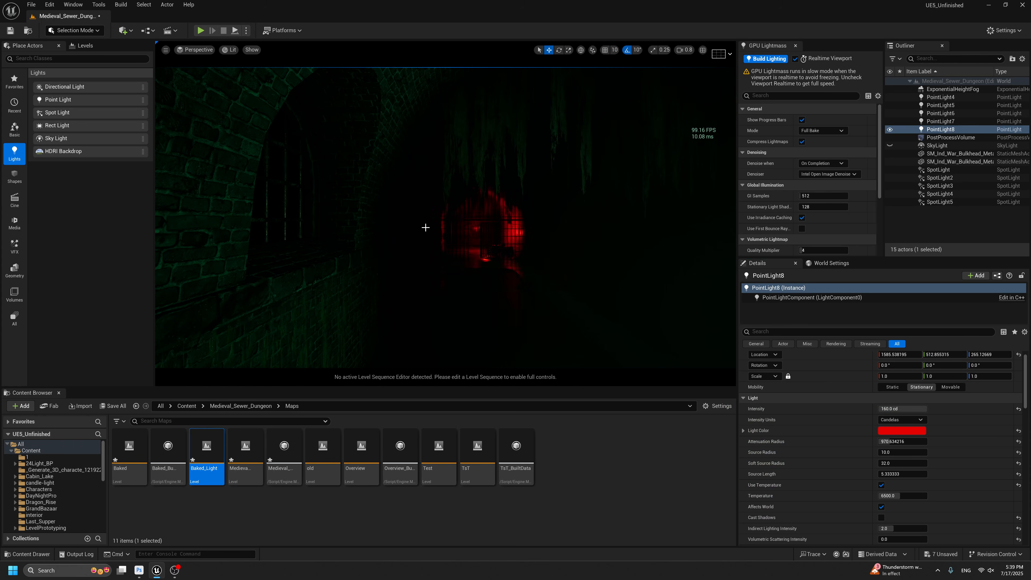
Raise the red point light to a height of about 626 and set its volumetric scattering intensity to 10.
key(g)
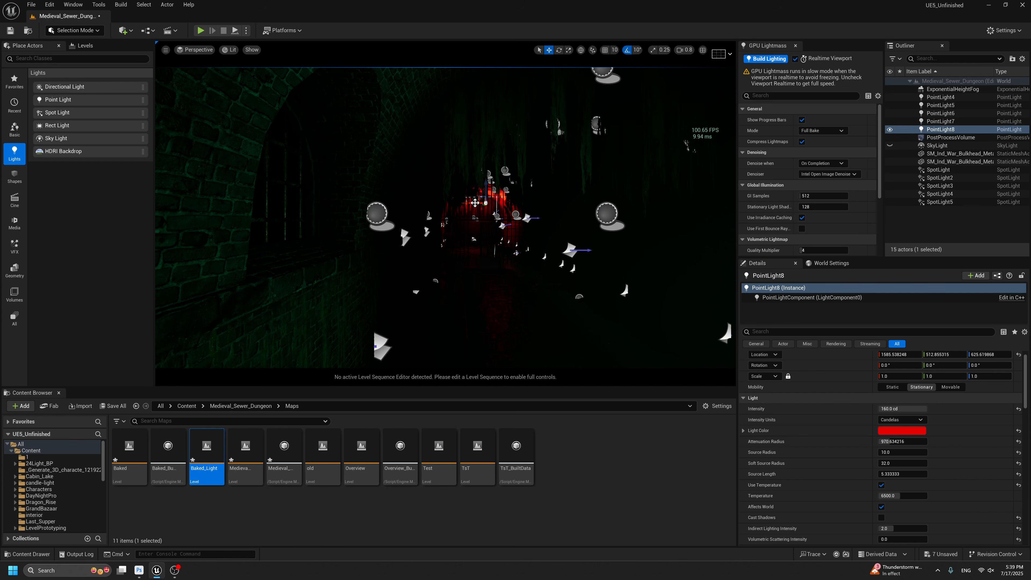
key(g)
scroll(853, 467, down, 1)
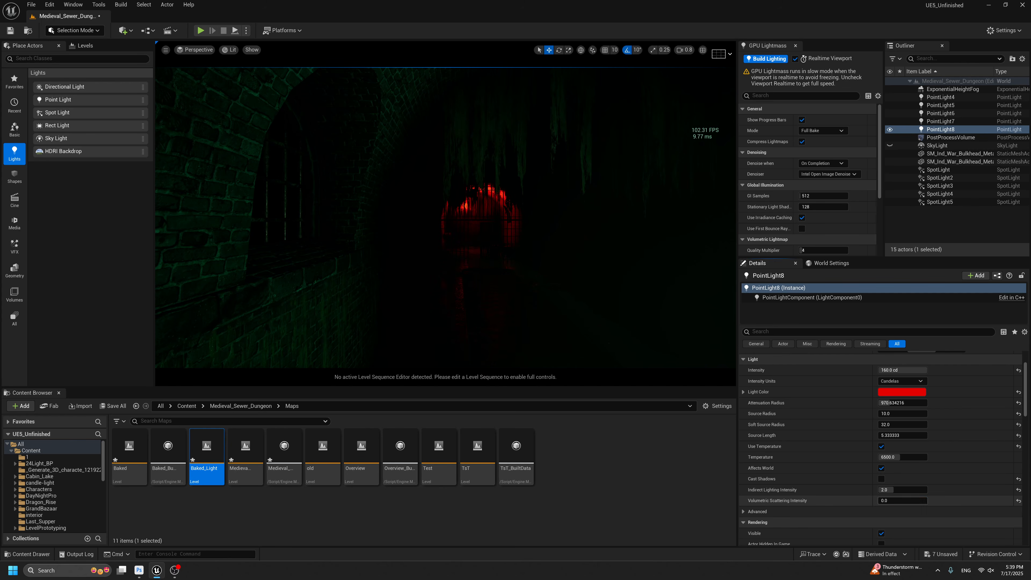
right_drag(527, 224, 486, 215)
key(g)
key(w)
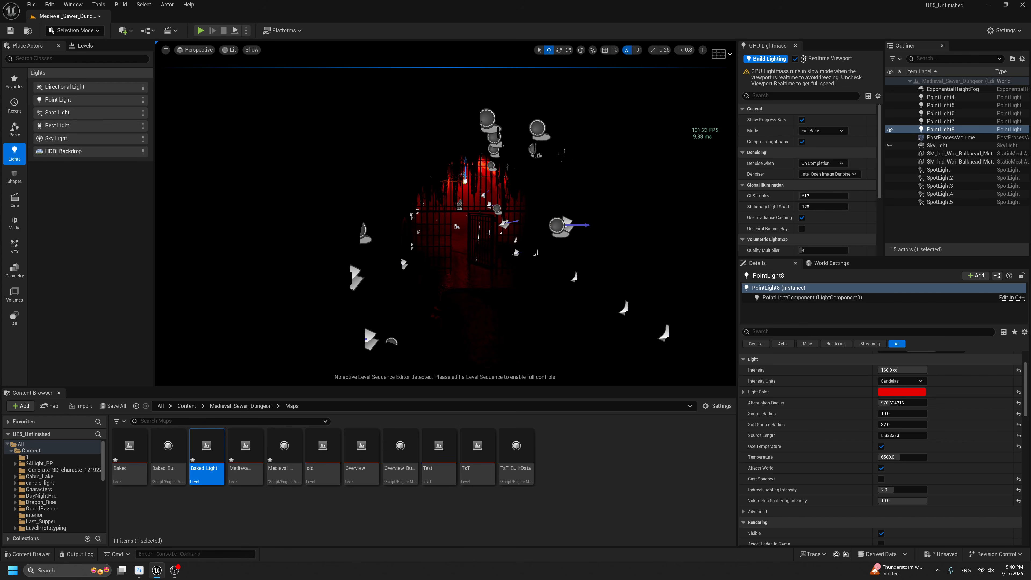
Try to duplicate the red point light at the gate, and undo it.
key(ctrl+d)
key(ctrl+z)
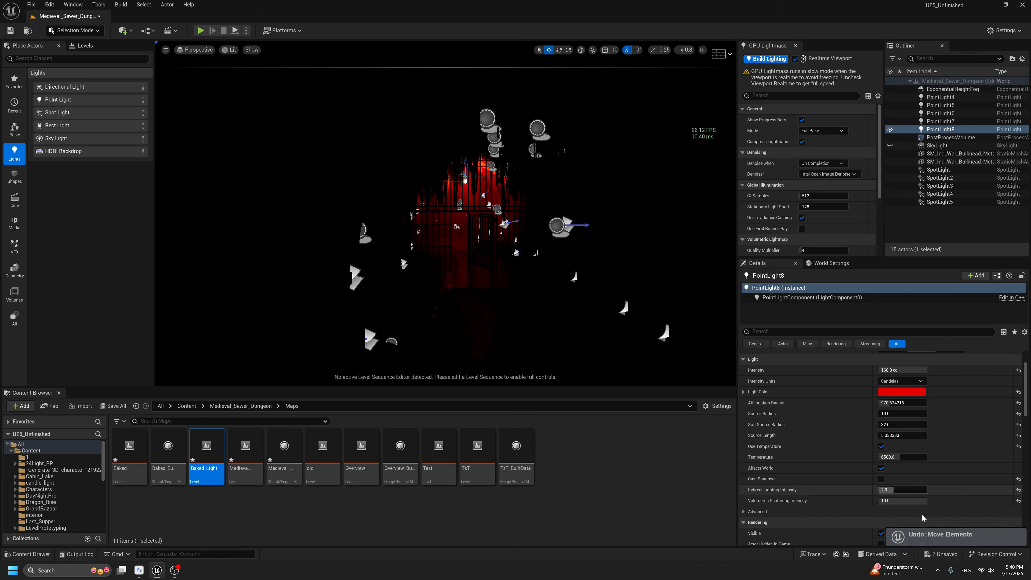
Duplicate the red point light PointLight8 and place the copy in front of the far gate.
scroll(885, 447, down, 2)
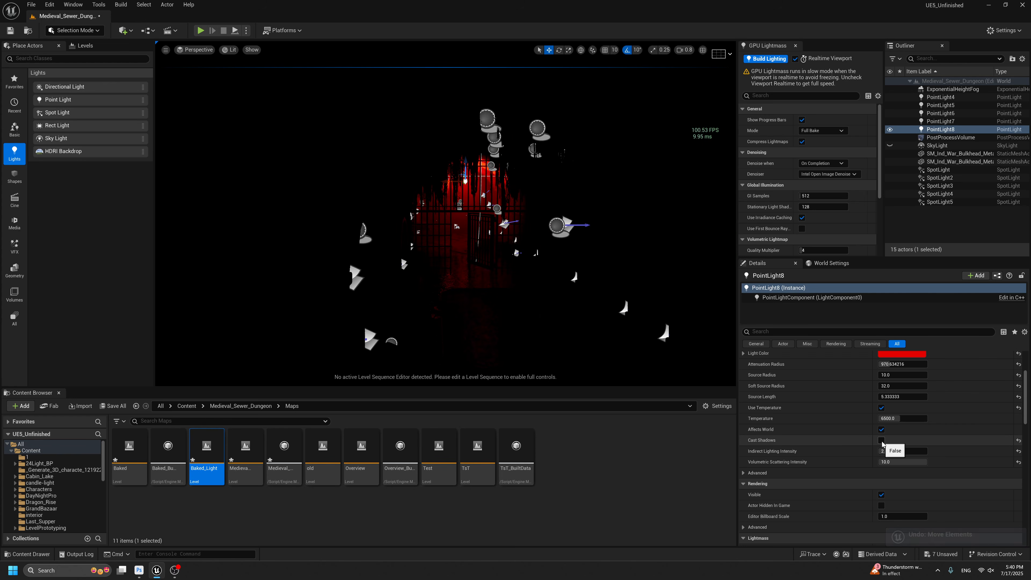
scroll(467, 177, up, 4)
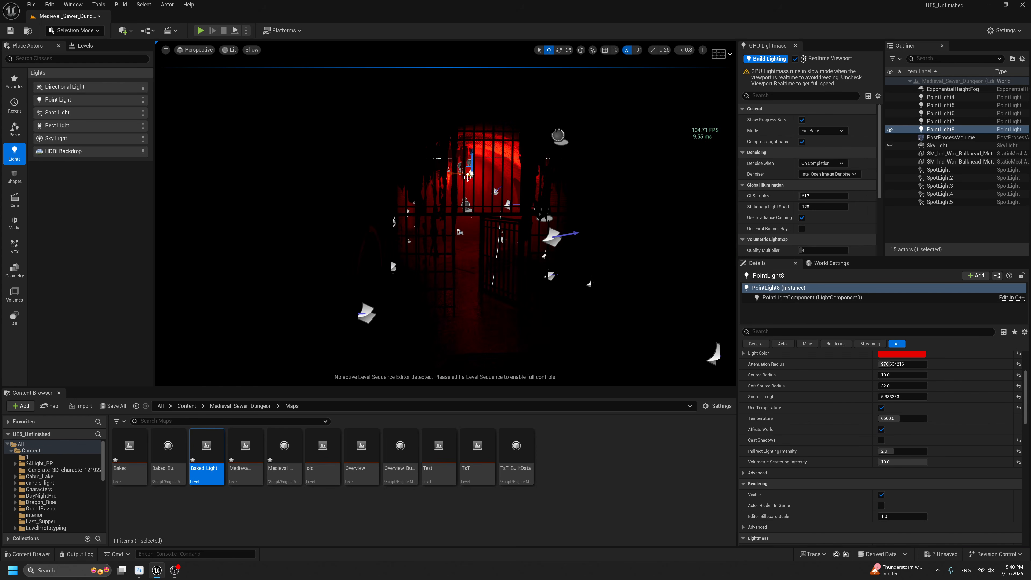
alt+drag(469, 177, 540, 191)
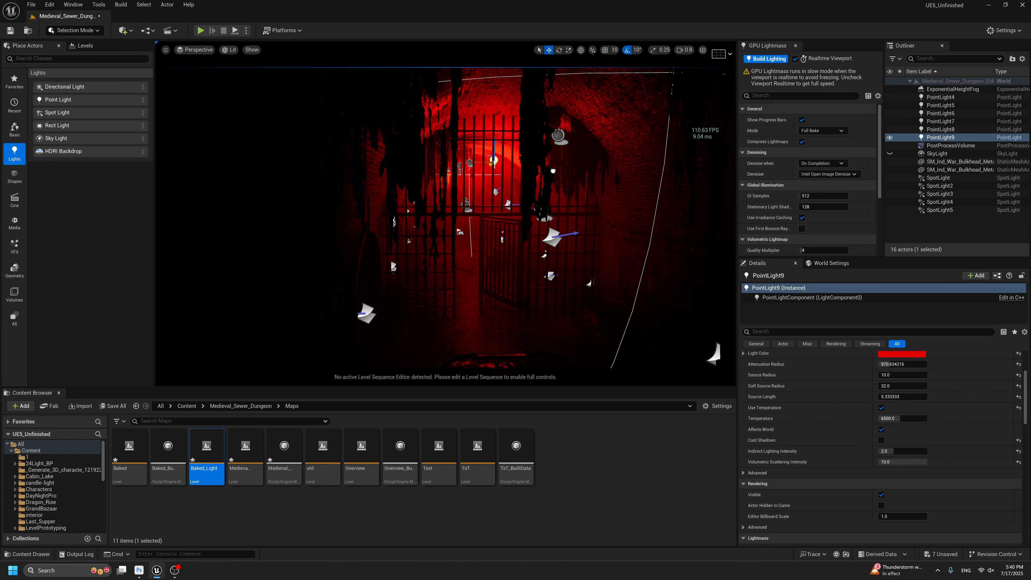
scroll(539, 191, down, 4)
scroll(486, 165, down, 2)
Try shifting the duplicated red light near the gate, and undo the last moves.
drag(481, 169, 486, 198)
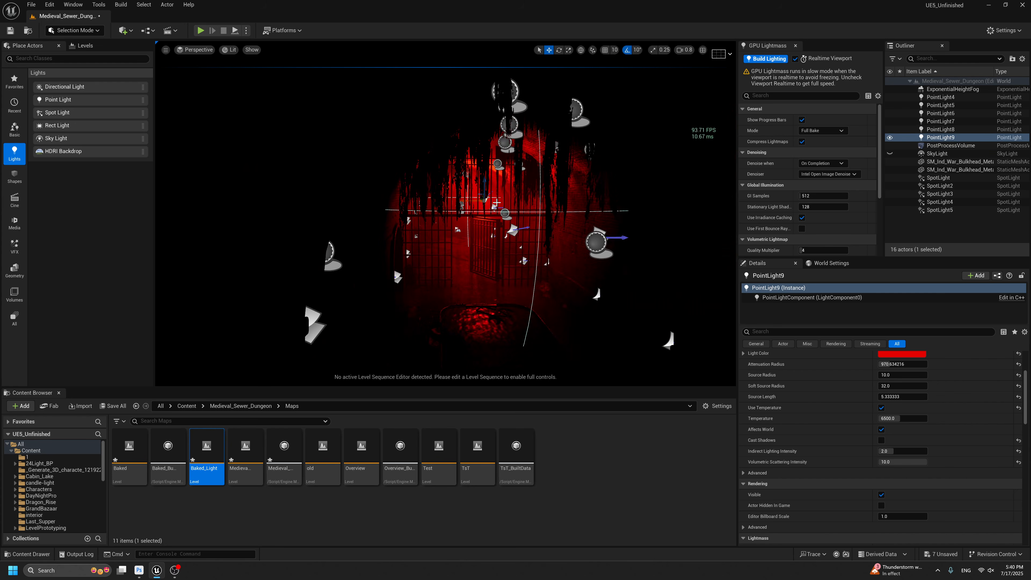
right_drag(519, 206, 551, 203)
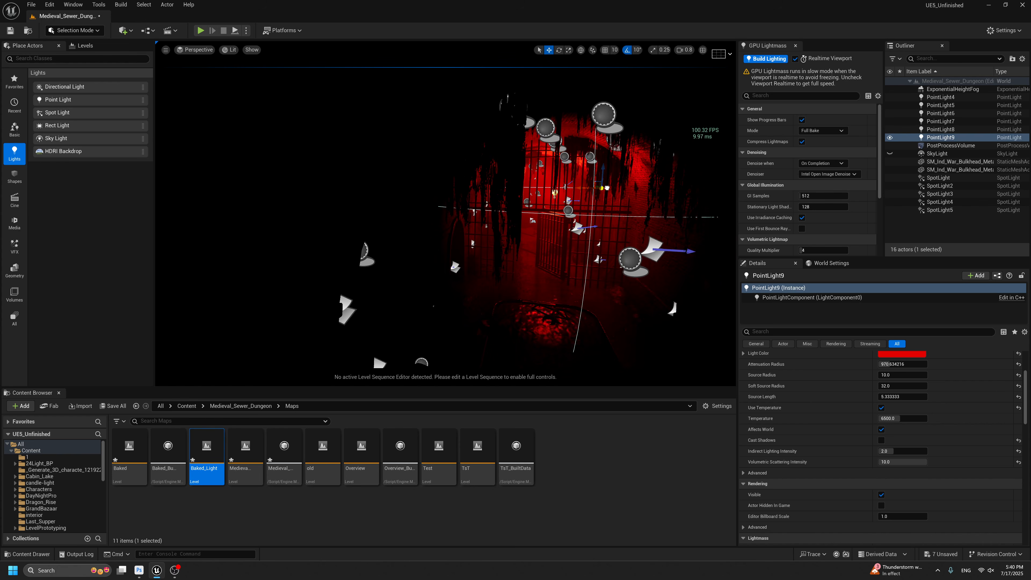
key(ctrl+z)
key(ctrl+z)
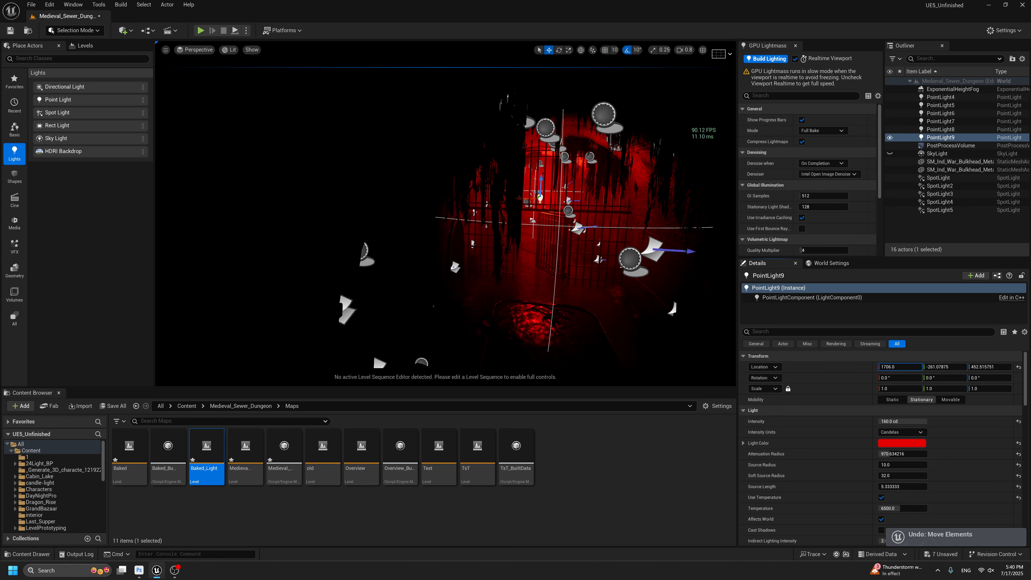
key(ctrl+z)
Move the red copy PointLight9 along the tunnel to about Y -483 and set its mobility to Static.
drag(941, 367, 898, 367)
scroll(598, 259, down, 6)
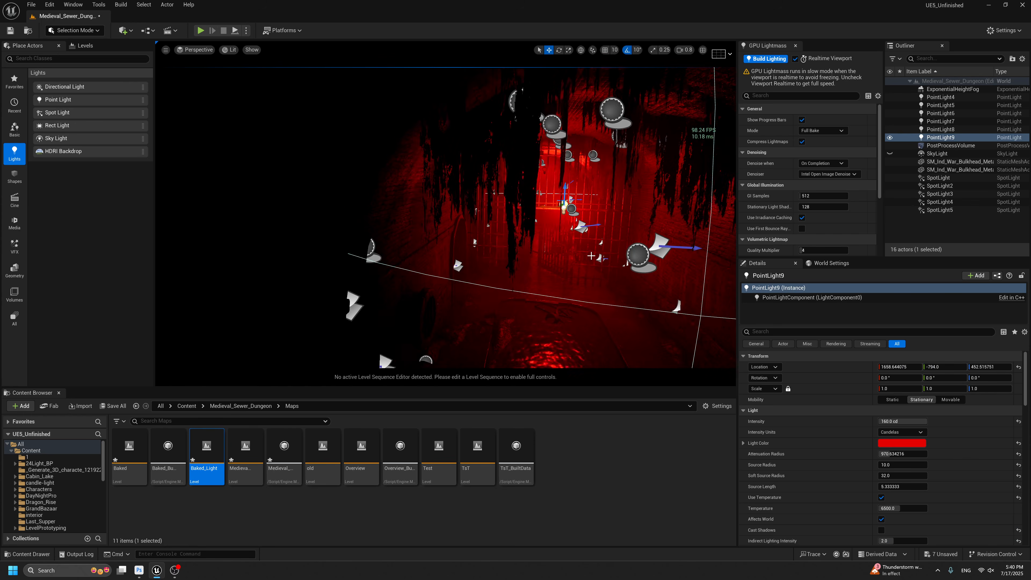
scroll(598, 259, up, 8)
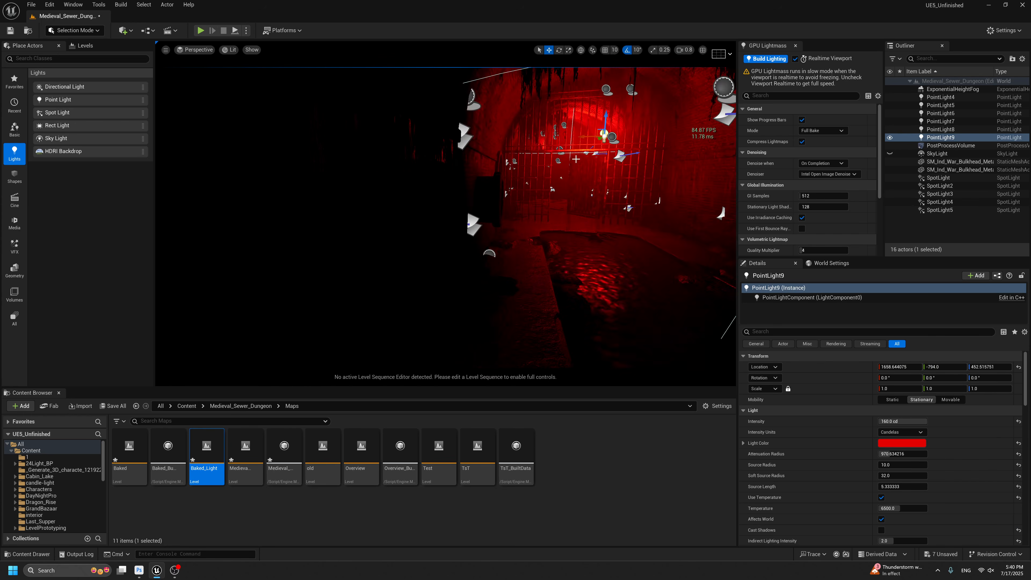
drag(601, 138, 594, 144)
key(g)
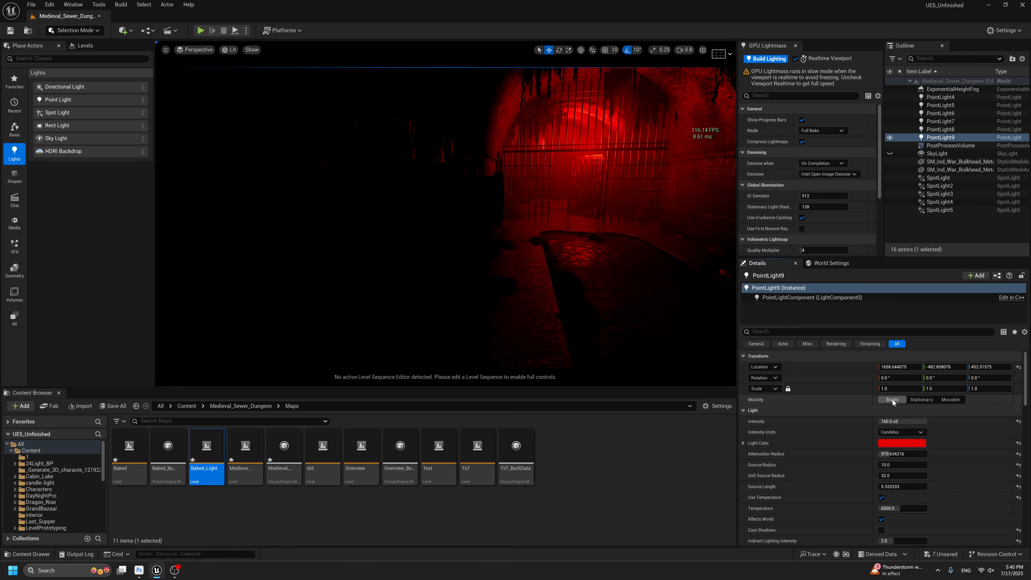
scroll(902, 434, down, 3)
scroll(573, 264, down, 2)
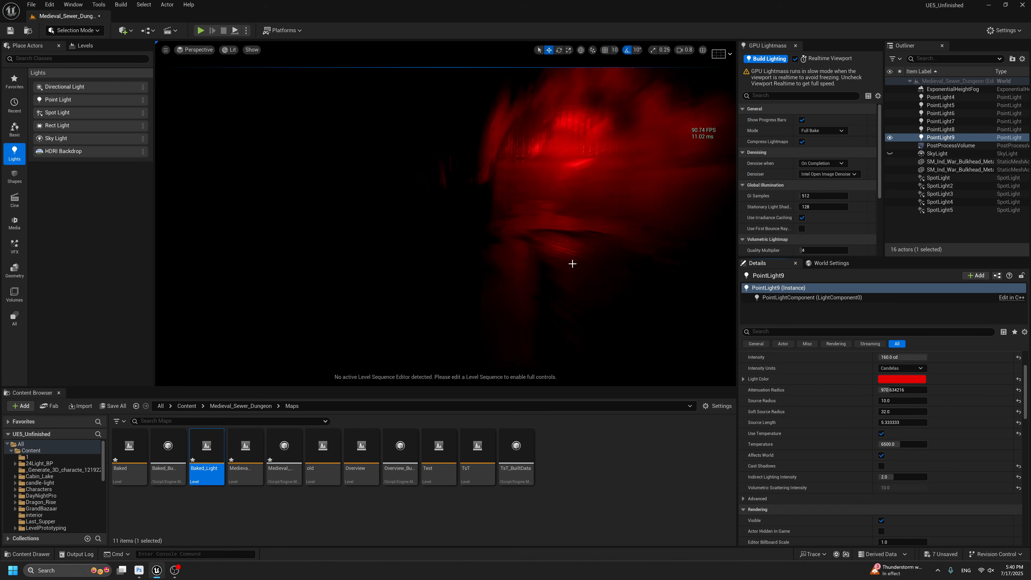
Turn off the realtime viewport and build the lighting with GPU Lightmass to bake the second red light.
scroll(573, 264, down, 3)
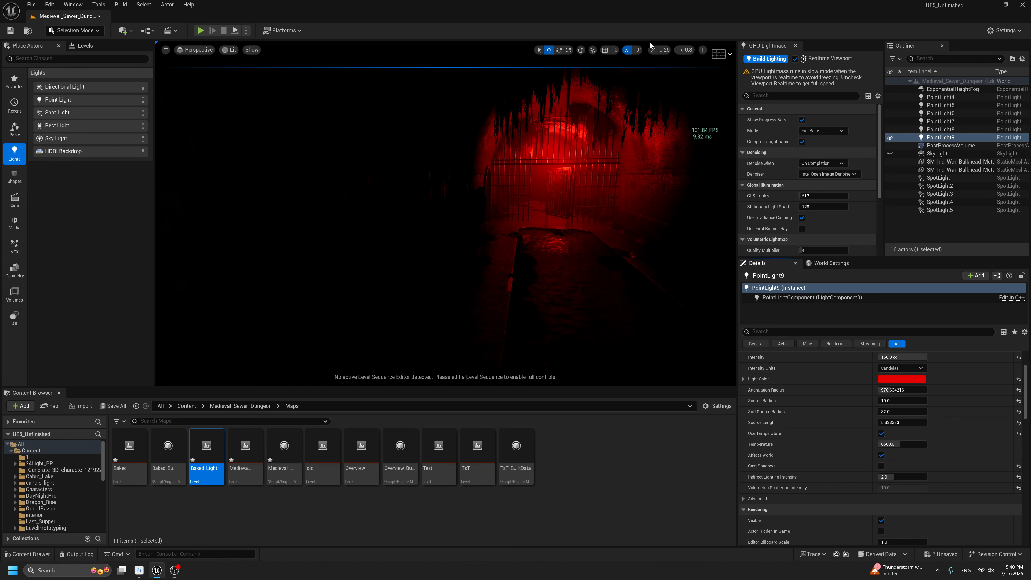
click(795, 59)
click(767, 59)
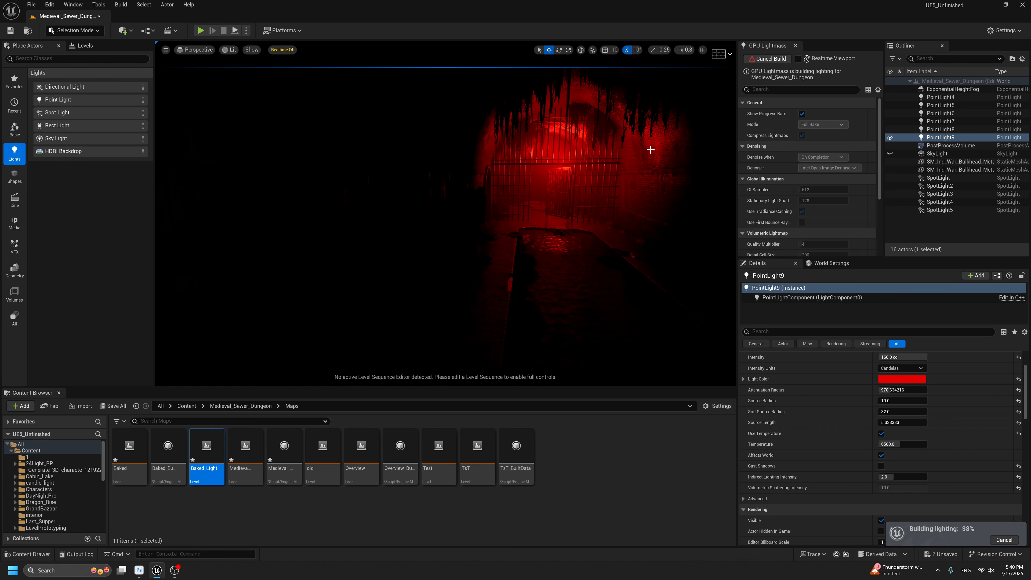
scroll(569, 169, down, 3)
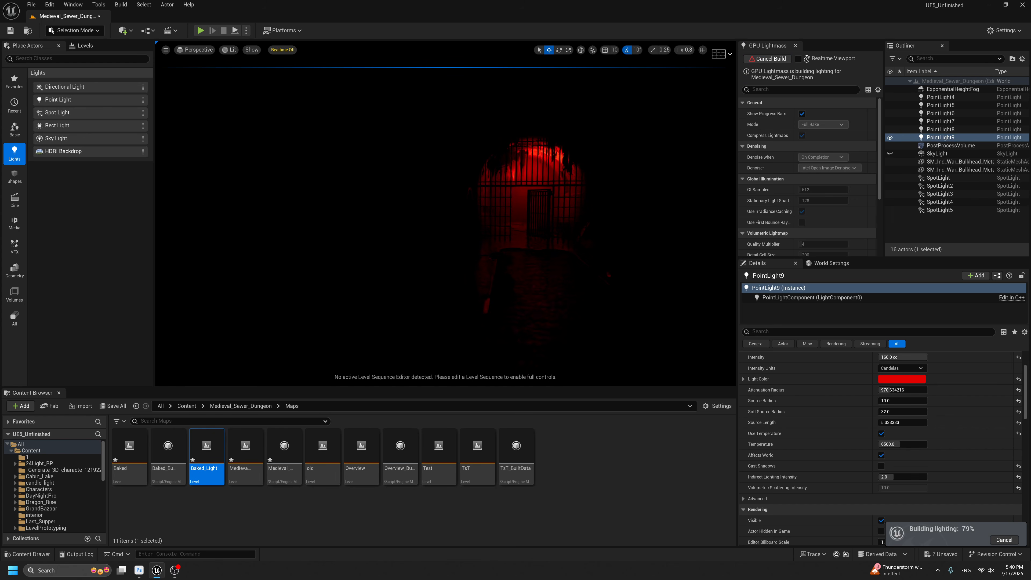
scroll(550, 188, up, 1)
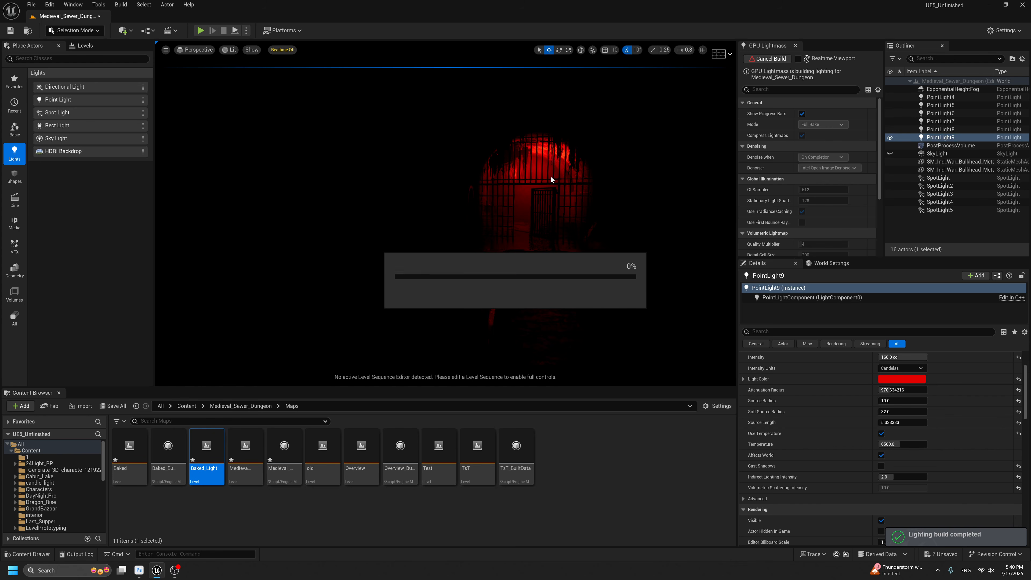
Examine the tunnel's layout and gate in Unlit view mode, and return the viewport to Lit.
right_drag(543, 192, 455, 205)
right_drag(303, 169, 319, 168)
click(231, 50)
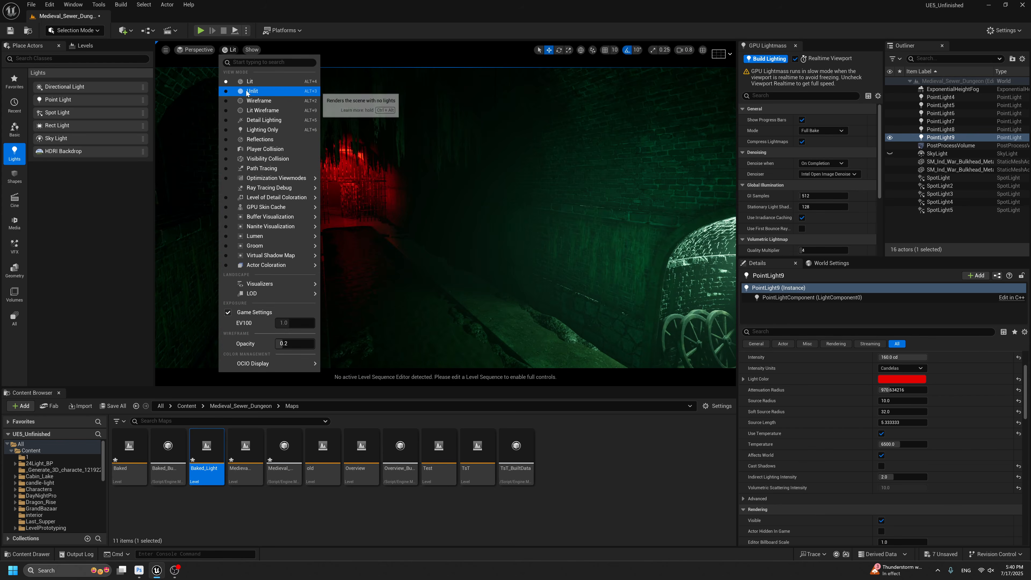
click(243, 98)
mouse_move(433, 205)
right_down()
mouse_move(418, 205)
mouse_move(433, 204)
right_up()
scroll(446, 219, up, 3)
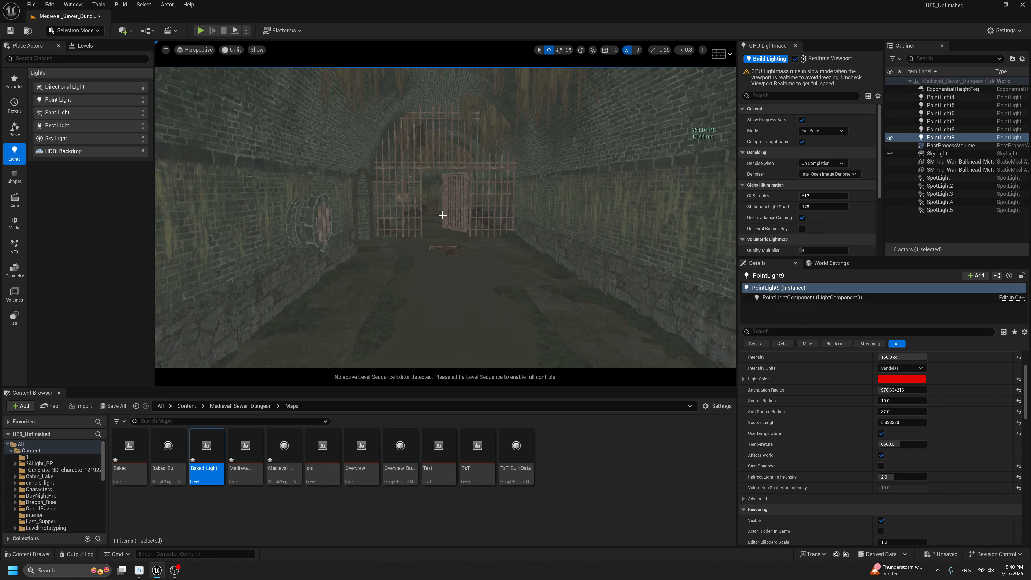
key(g)
scroll(445, 219, down, 5)
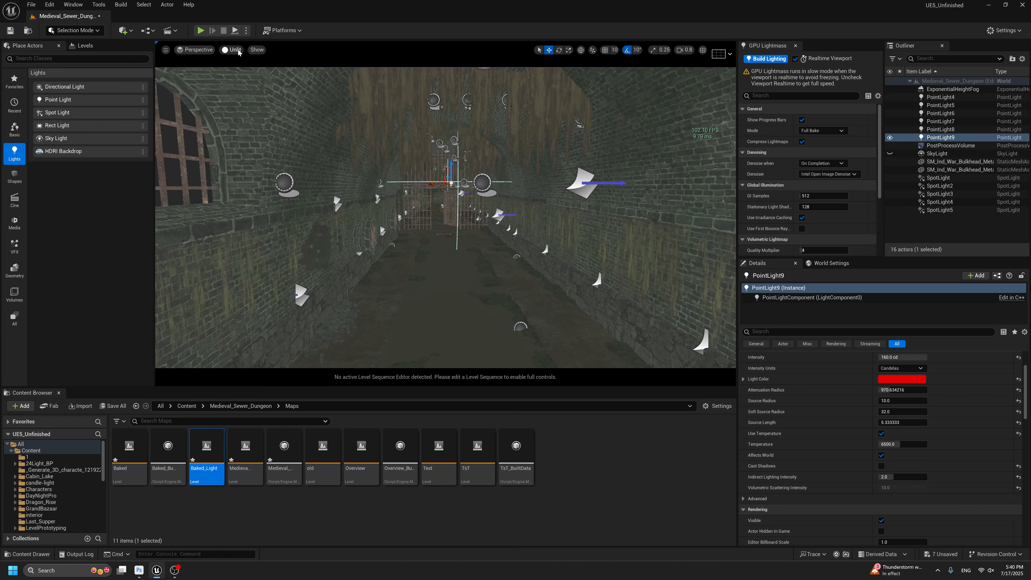
click(239, 53)
click(246, 86)
Duplicate the caged bulkhead wall lamp with its point light and spotlight, and place the copy deeper along the tunnel wall.
right_drag(418, 216, 540, 239)
scroll(808, 179, down, 1)
click(617, 262)
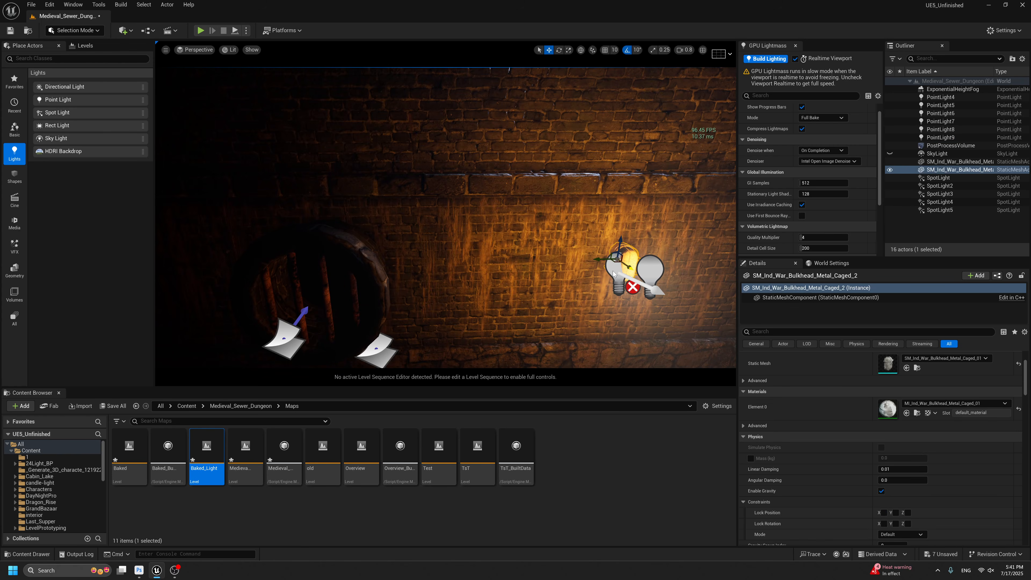
ctrl+click(654, 270)
alt+drag(640, 277, 173, 282)
right_drag(173, 282, 61, 264)
drag(643, 310, 384, 202)
key(g)
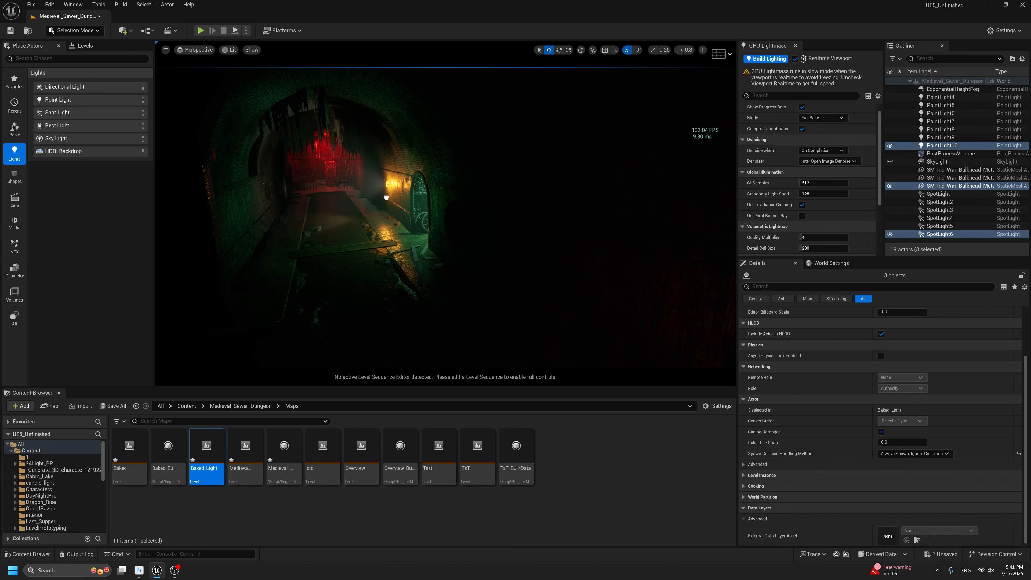
Duplicate the copied wall lamp group again and place it further down the same wall toward the red gate.
key(w)
right_drag(386, 198, 437, 178)
key(g)
drag(493, 232, 402, 196)
key(g)
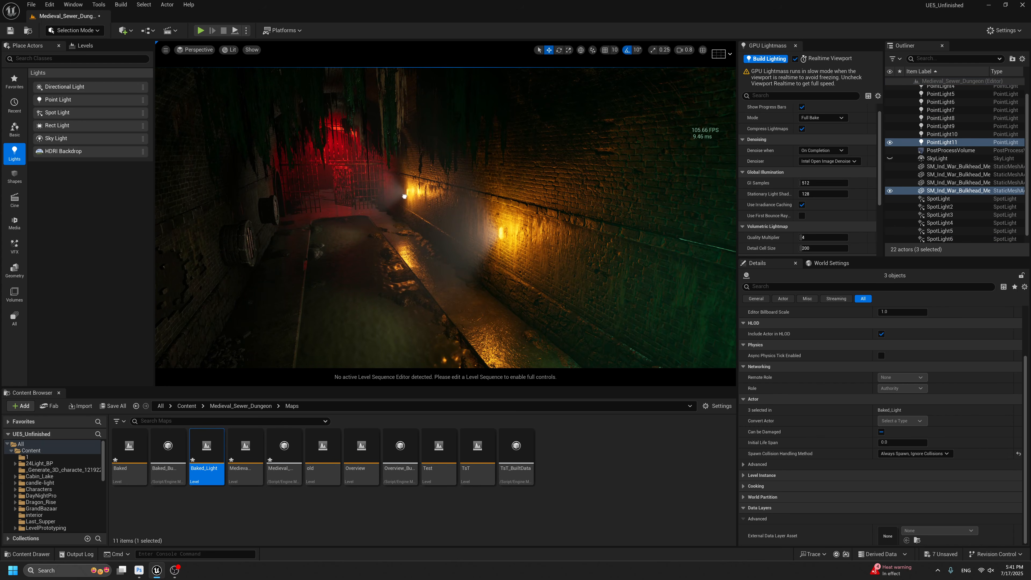
Rebuild the lighting with the realtime viewport off to bake the new wall lamps, and view the tunnel from its near end.
key(g)
key(s)
right_drag(507, 256, 338, 72)
key(s)
key(g)
click(763, 58)
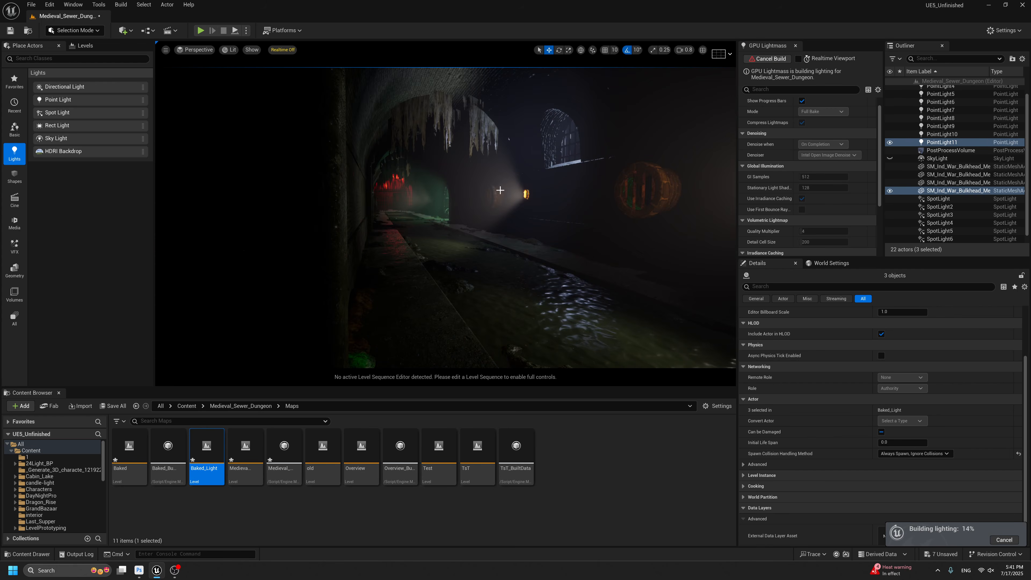
key(s)
right_drag(501, 216, 469, 217)
key(s)
key(g)
key(g)
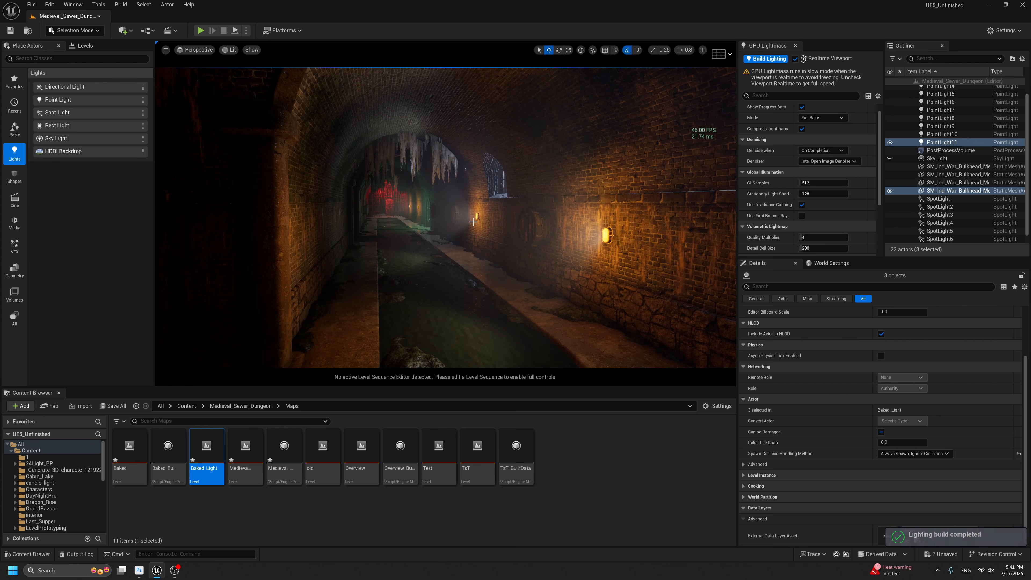
Examine the baked wall lamps, green lights and red gate along the length of the tunnel.
mouse_move(474, 222)
right_down()
mouse_move(430, 200)
mouse_move(458, 219)
mouse_move(484, 210)
right_up()
key(w)
scroll(525, 208, down, 4)
scroll(526, 209, up, 4)
scroll(526, 209, down, 6)
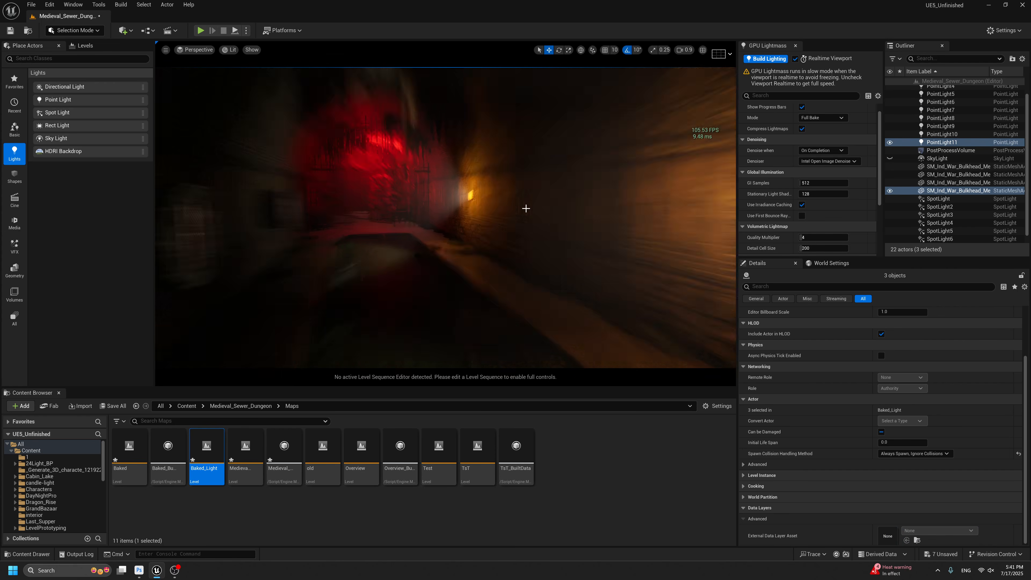
scroll(526, 208, down, 15)
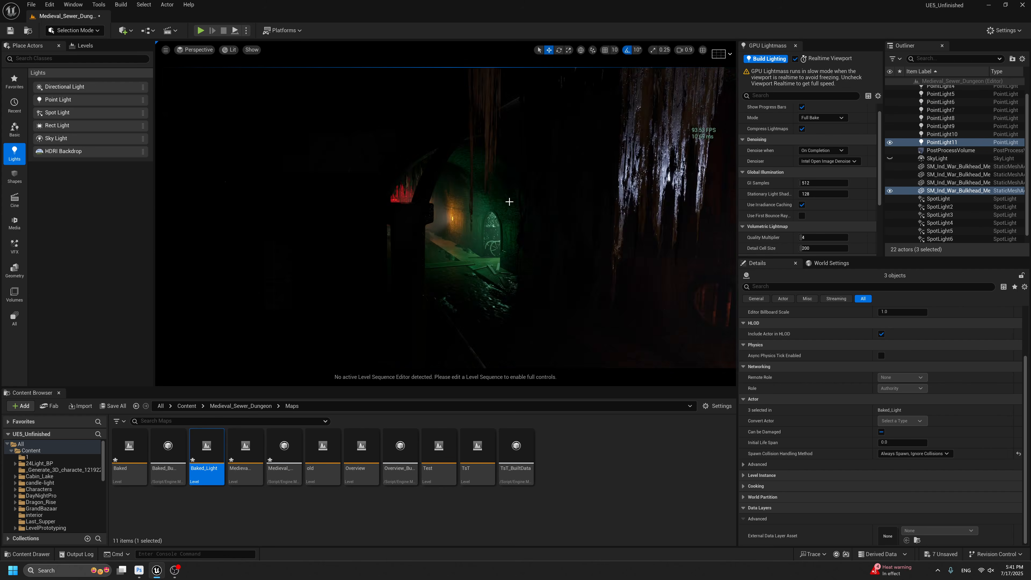
right_drag(521, 225, 460, 212)
scroll(454, 179, up, 8)
scroll(479, 244, down, 5)
scroll(500, 258, up, 5)
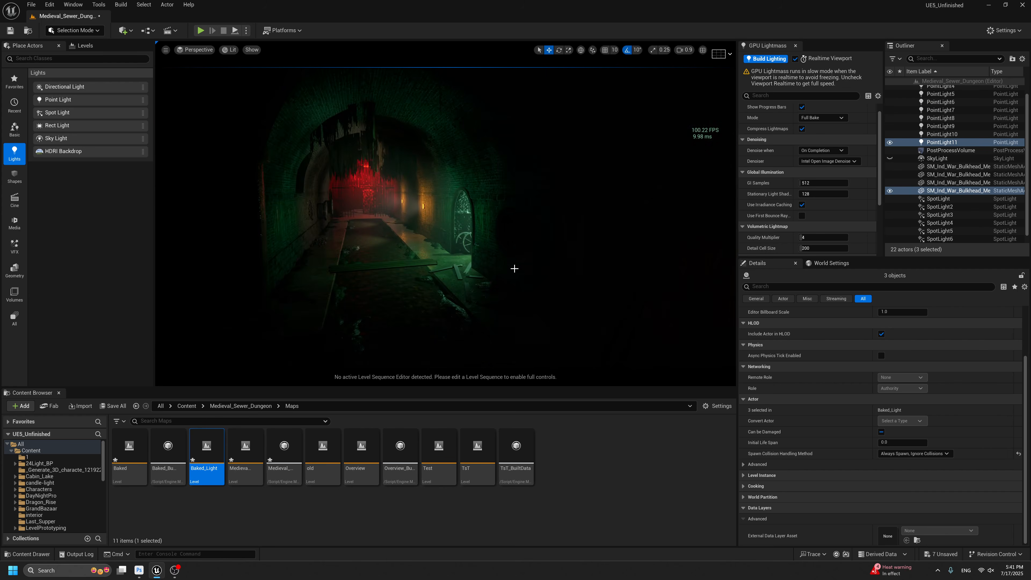
right_drag(527, 259, 510, 246)
key(g)
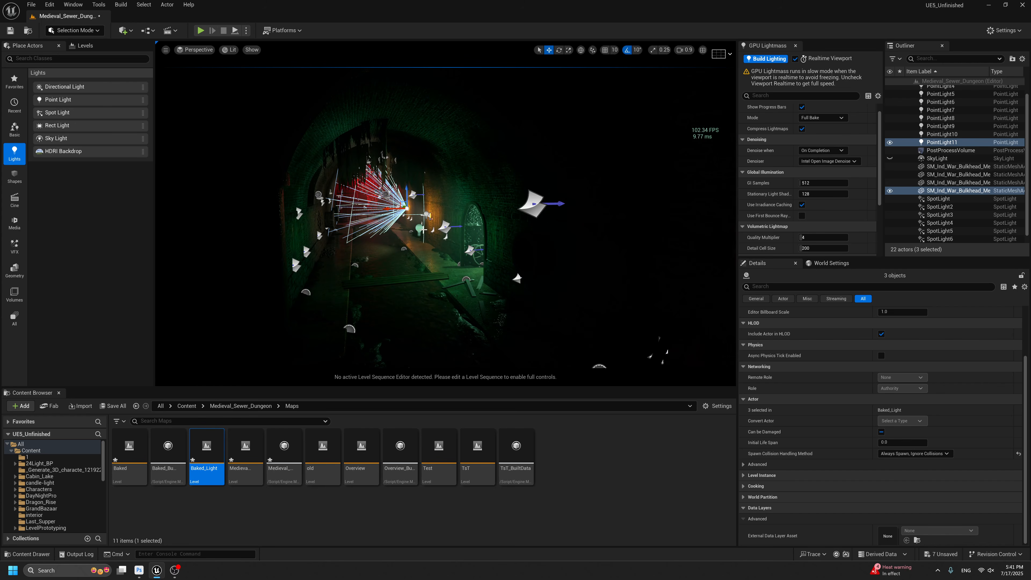
click(423, 230)
scroll(431, 230, down, 5)
scroll(455, 230, up, 3)
key(g)
scroll(472, 230, down, 5)
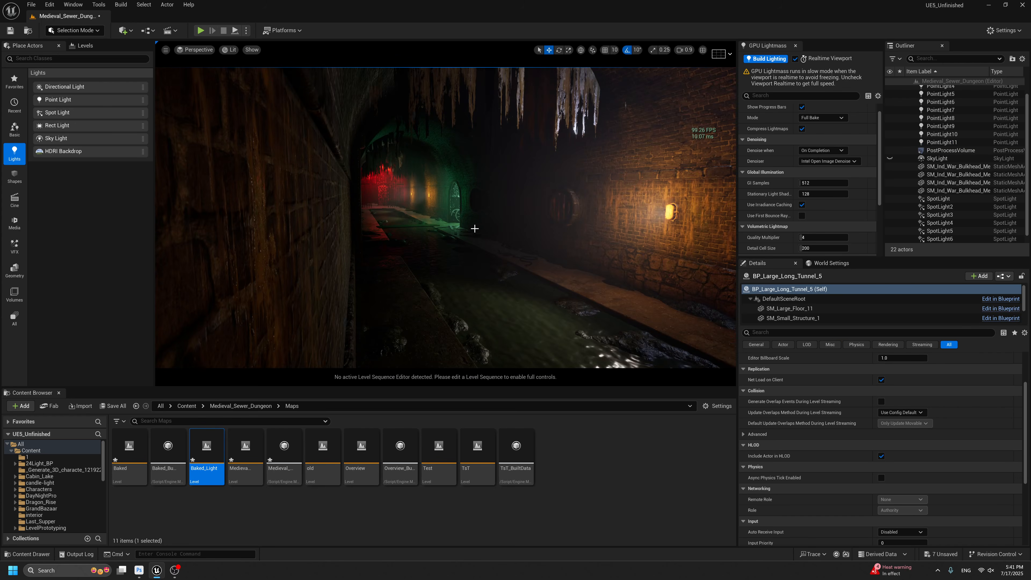
Duplicate the near wall lamp with PointLight5 and SpotLight2, and place the copy midway along the wall before the green area.
key(g)
click(668, 222)
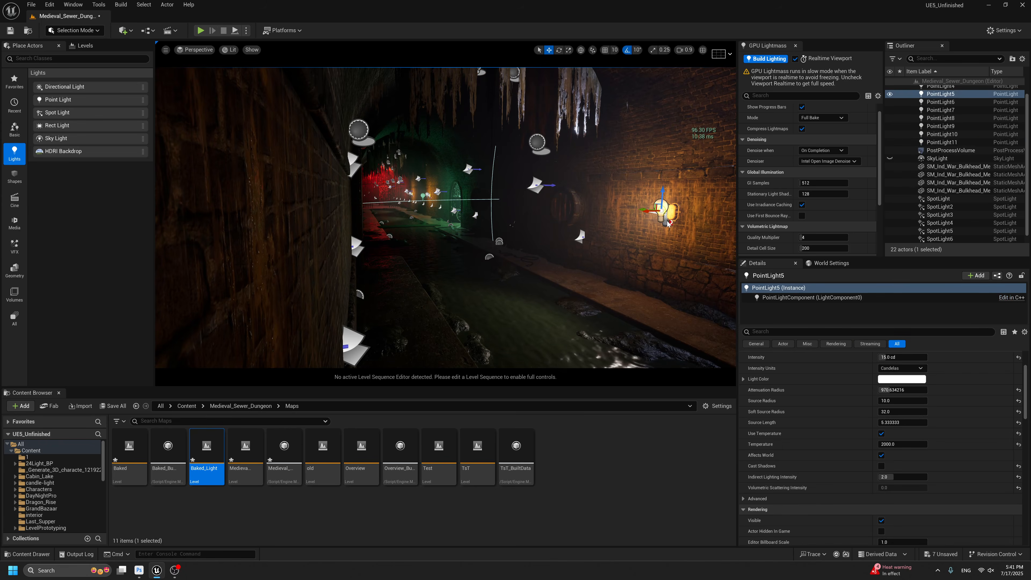
ctrl+click(669, 223)
ctrl+click(676, 213)
middle_drag(672, 258, 628, 218)
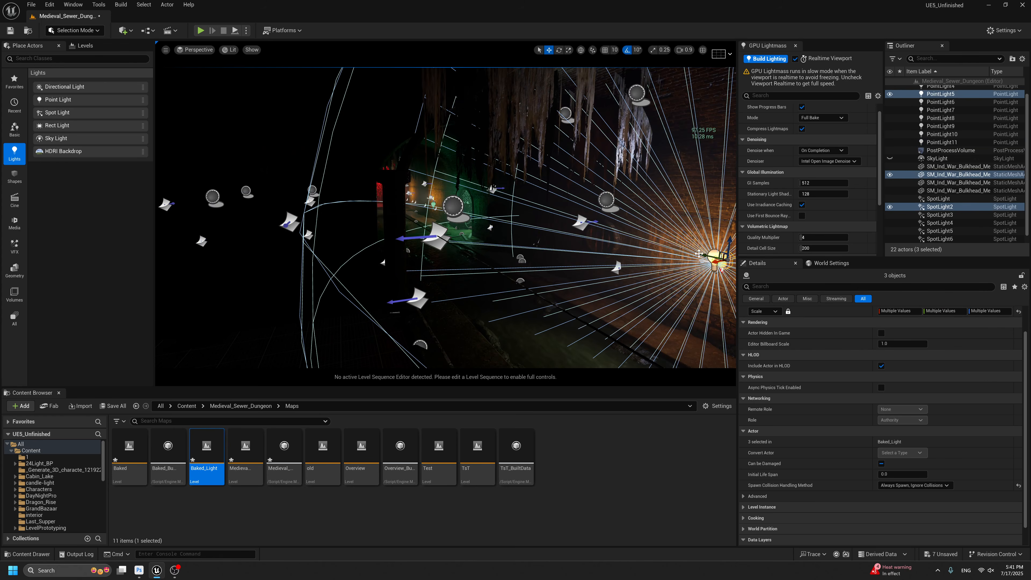
alt+drag(698, 254, 509, 207)
key(g)
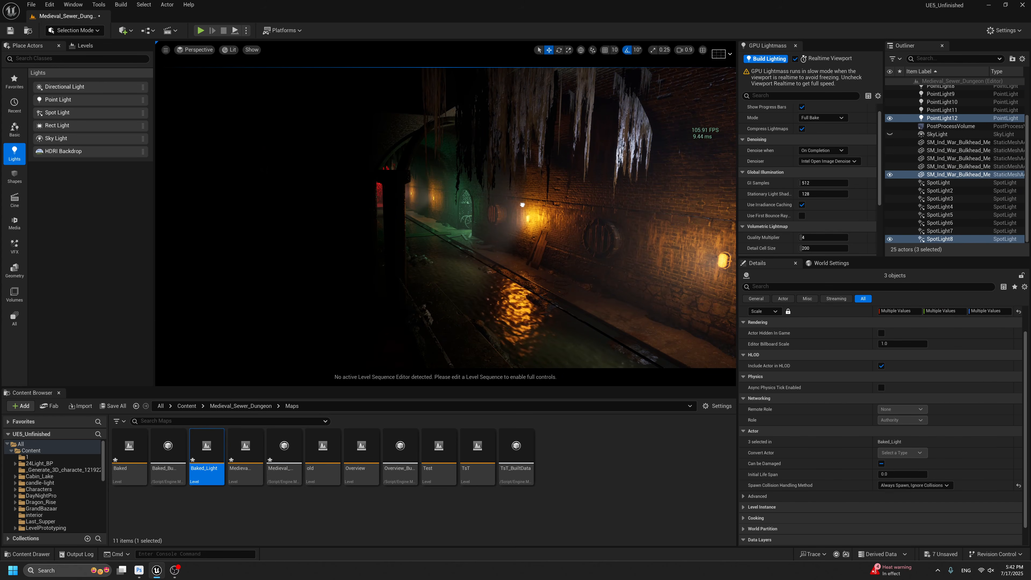
Switch the viewport to Light Complexity, examine the light overlap in the tunnel, and undo hiding the selected lamp group.
click(229, 51)
mouse_move(317, 179)
click(358, 199)
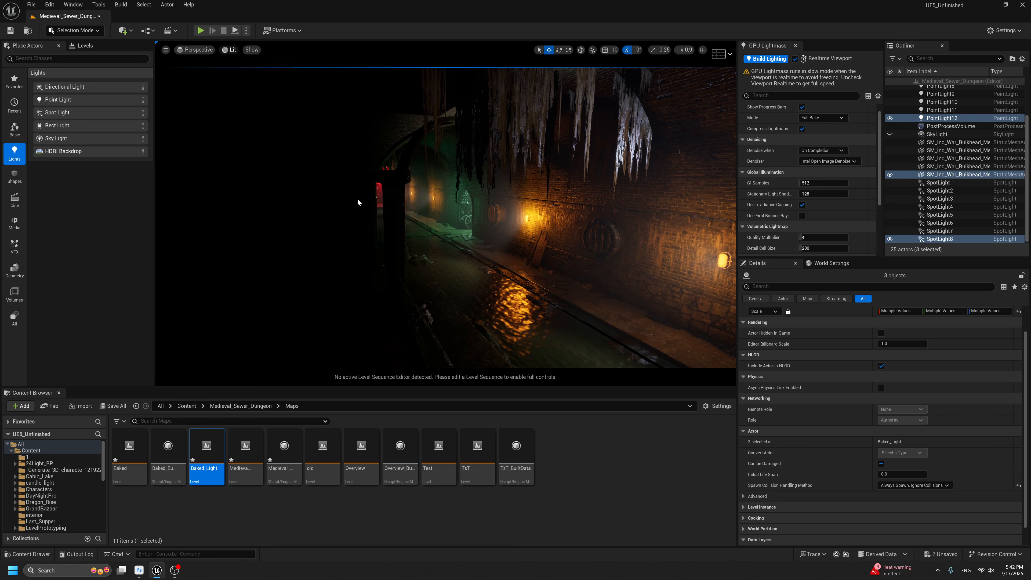
right_drag(483, 234, 415, 243)
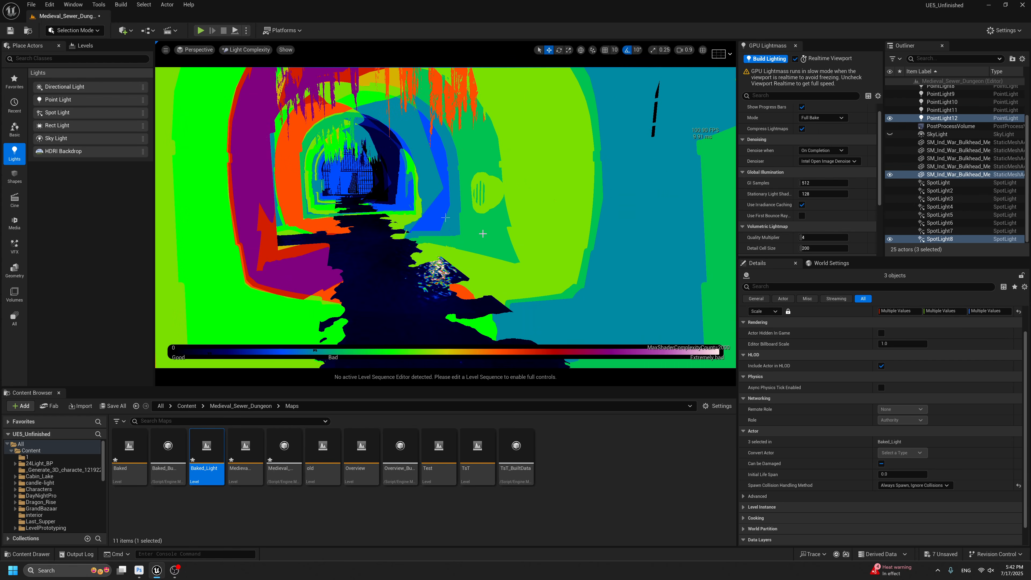
key(Escape)
key(ctrl+z)
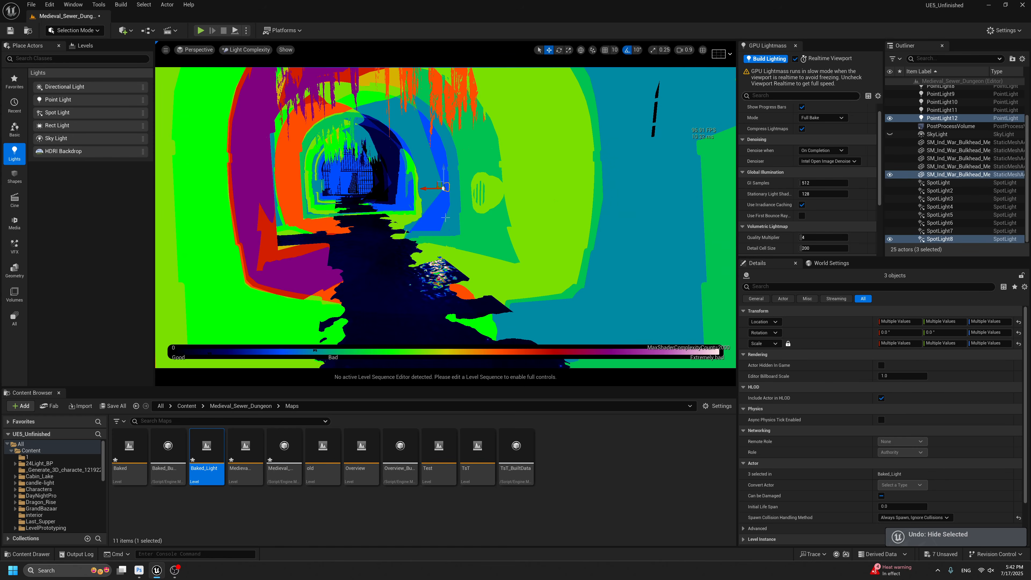
Rebuild the lighting with the realtime viewport off, and examine the tunnel's light complexity from farther back.
click(794, 59)
click(774, 59)
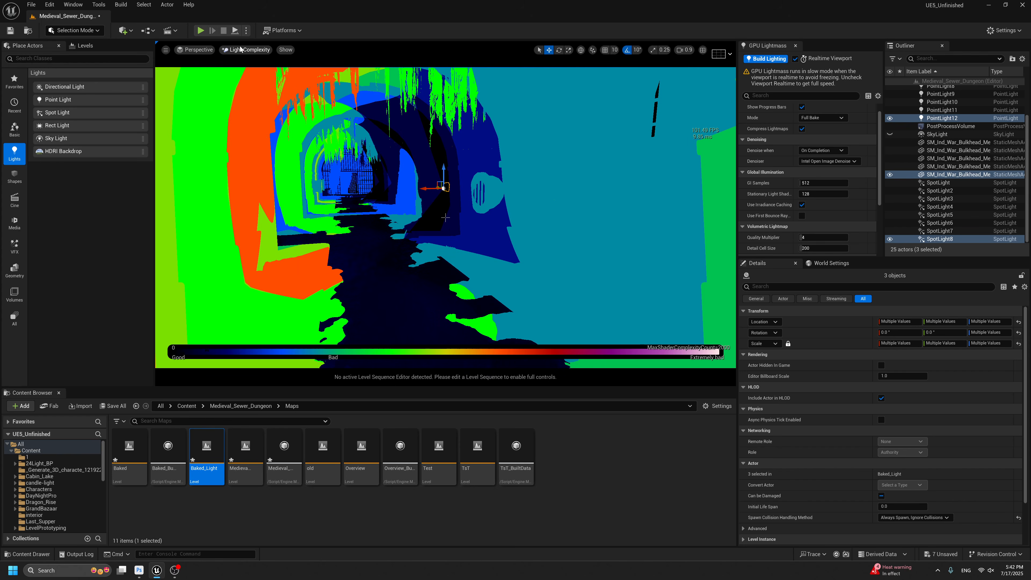
click(244, 51)
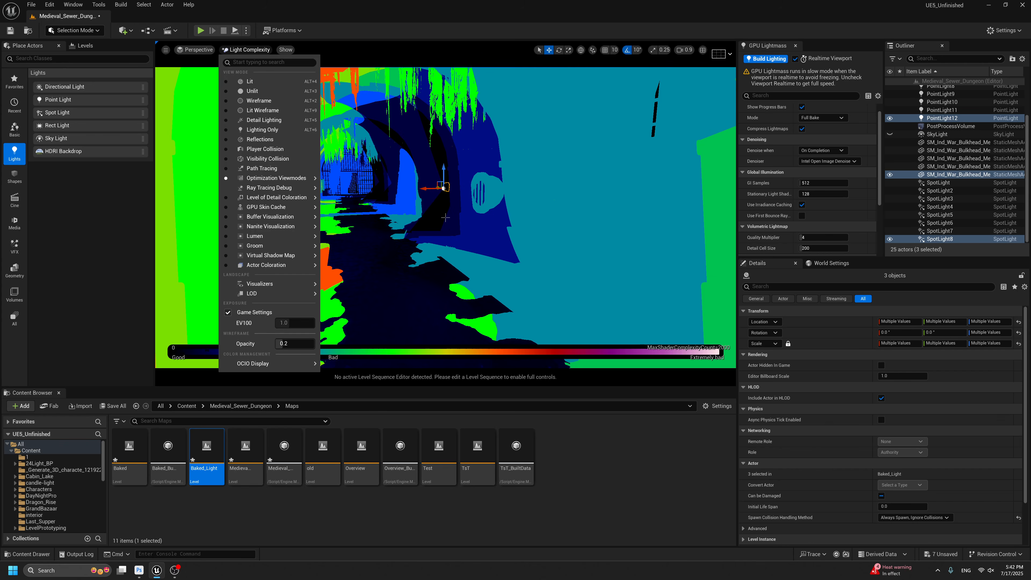
mouse_move(495, 71)
right_down()
mouse_move(451, 42)
mouse_move(476, 68)
right_up()
key(s)
right_drag(446, 218, 446, 218)
key(a)
key(g)
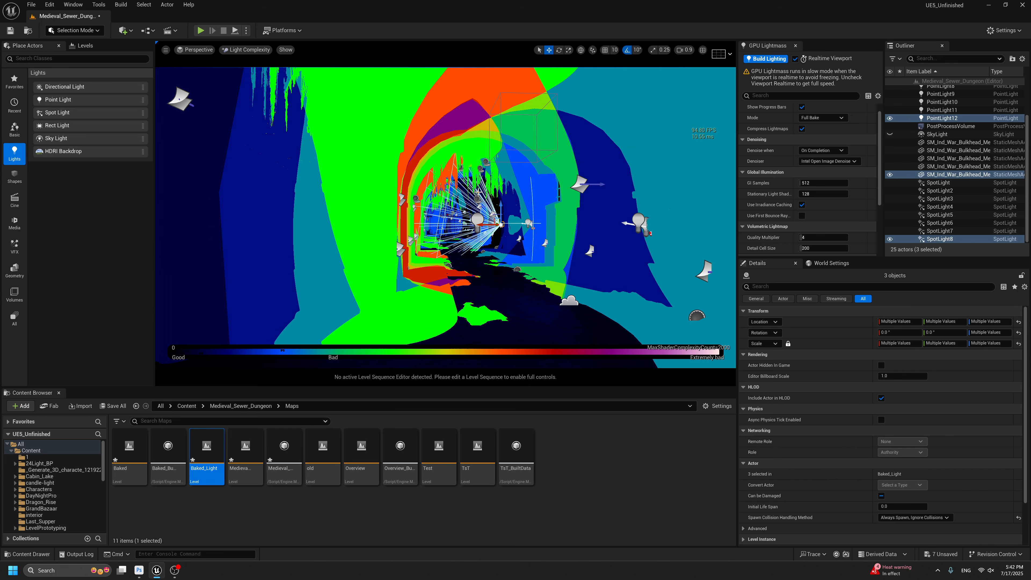
mouse_move(481, 121)
right_down()
mouse_move(487, 96)
mouse_move(490, 114)
right_up()
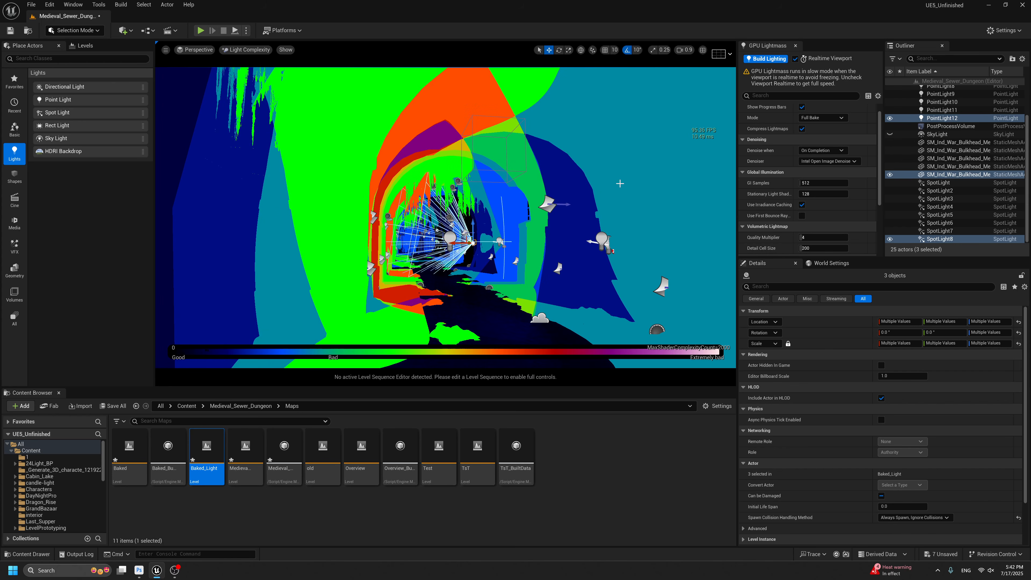
Delete the selected wall lamp copy with PointLight12 and SpotLight8, and return the viewport to Lit.
key(Delete)
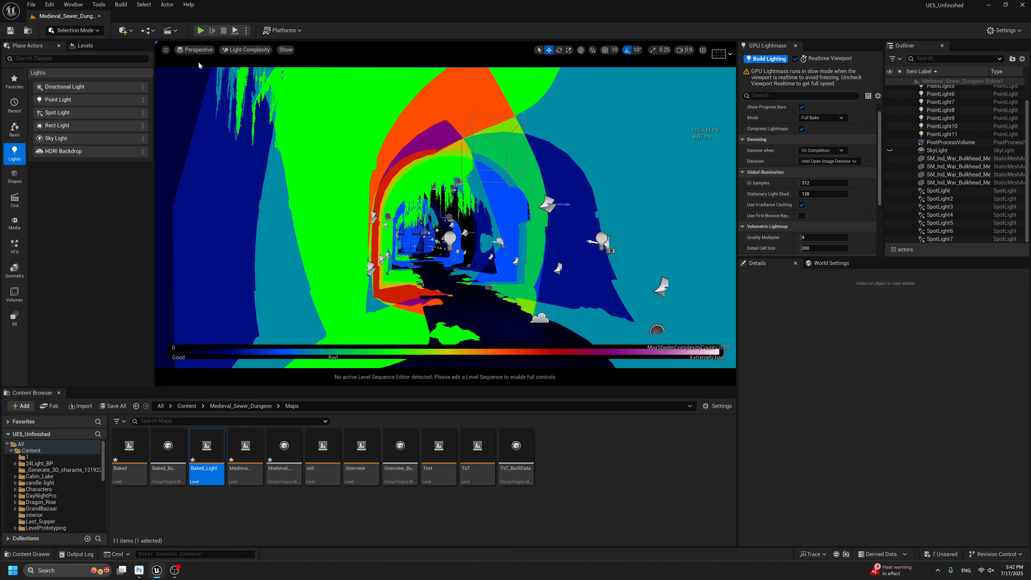
click(239, 50)
click(240, 62)
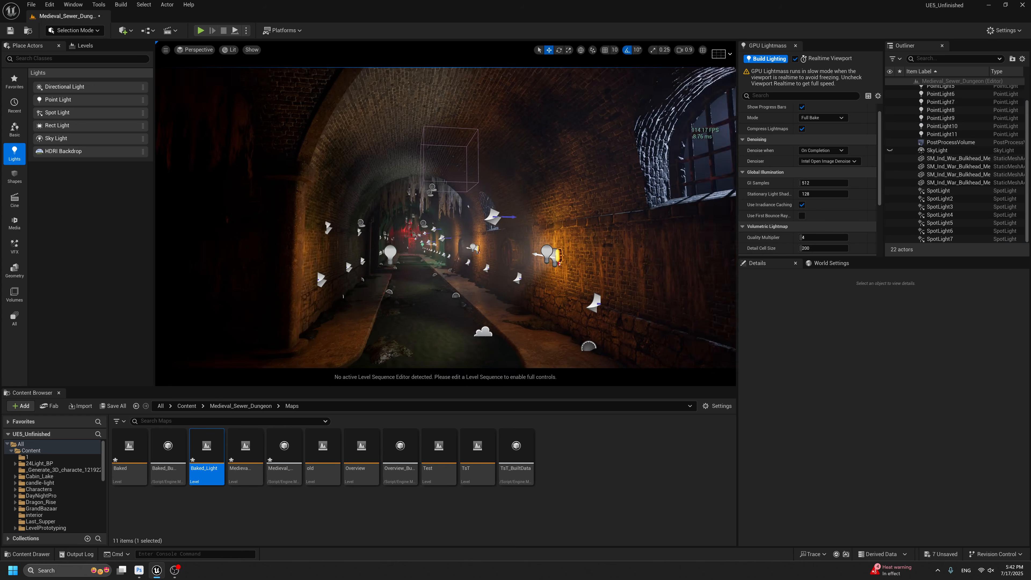
Select PointLight6 in the near part of the tunnel, and examine the surrounding light overlap in Light Complexity.
click(549, 254)
middle_drag(466, 264, 467, 231)
click(388, 311)
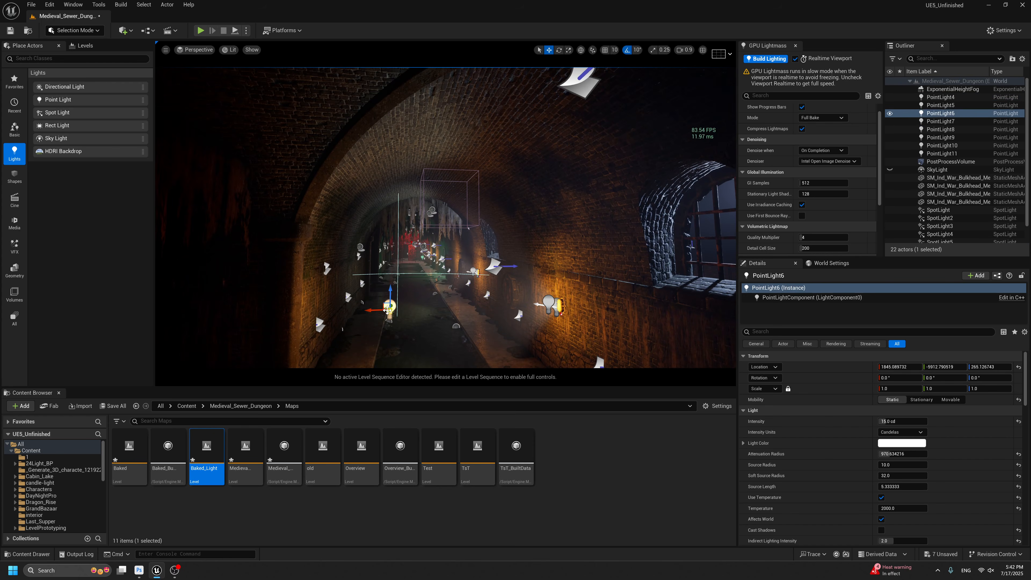
scroll(551, 312, up, 3)
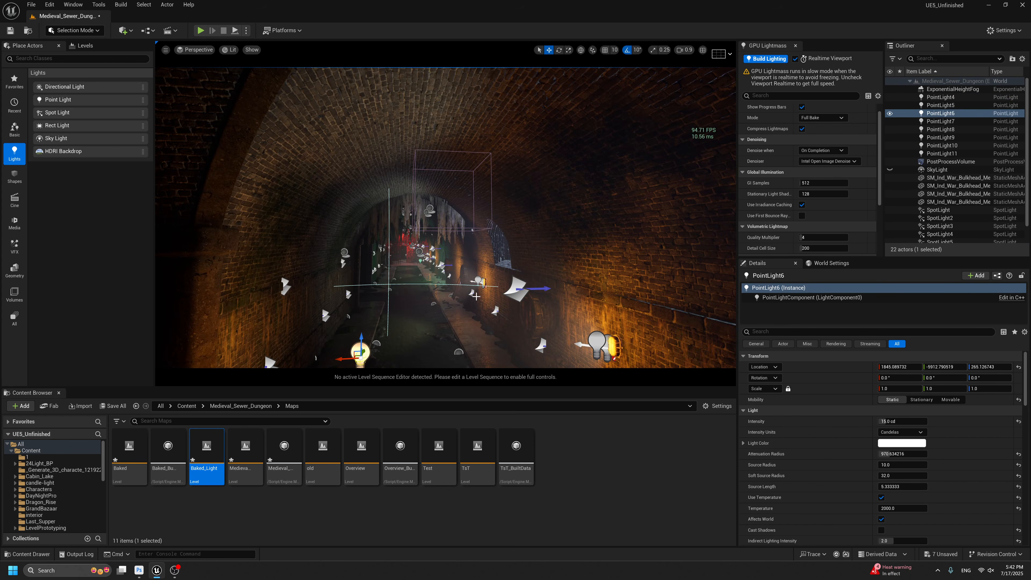
click(231, 55)
mouse_move(264, 170)
click(406, 200)
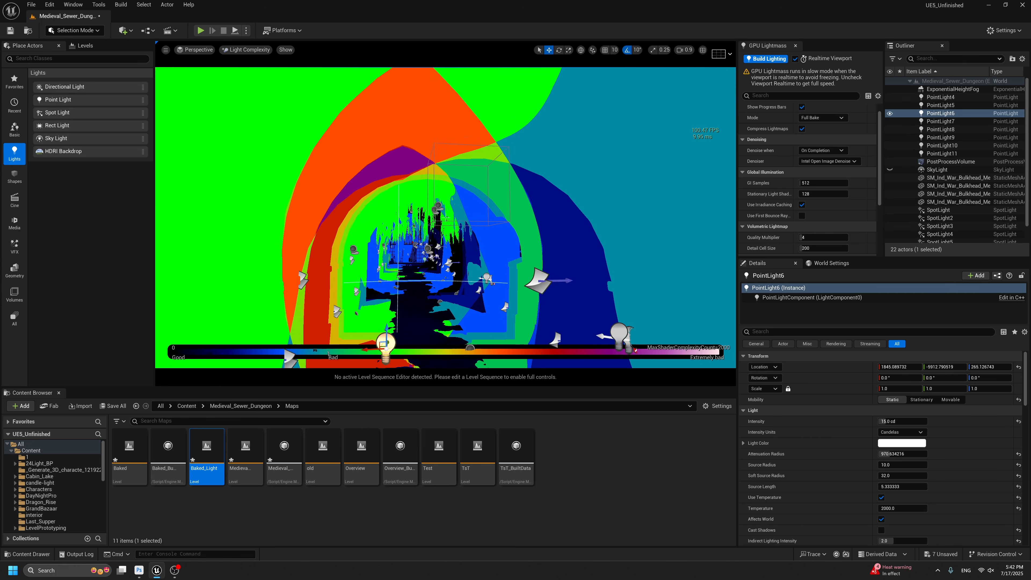
right_drag(406, 199, 349, 221)
key(w)
Hide SpotLight4 to compare its effect on the light complexity, and undo the hiding.
click(414, 222)
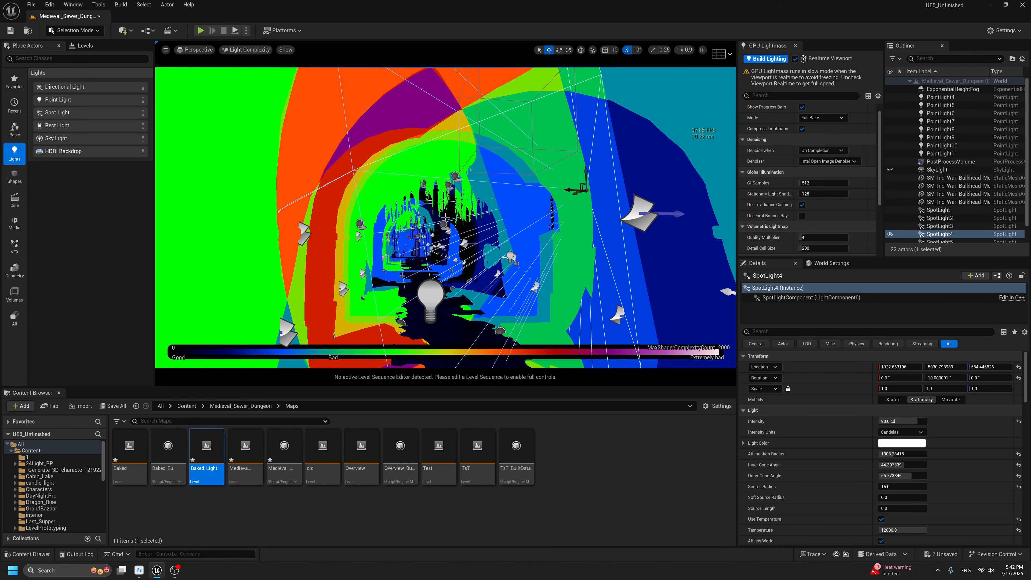
key(h)
right_drag(507, 186, 451, 156)
key(s)
key(g)
key(g)
key(ctrl+z)
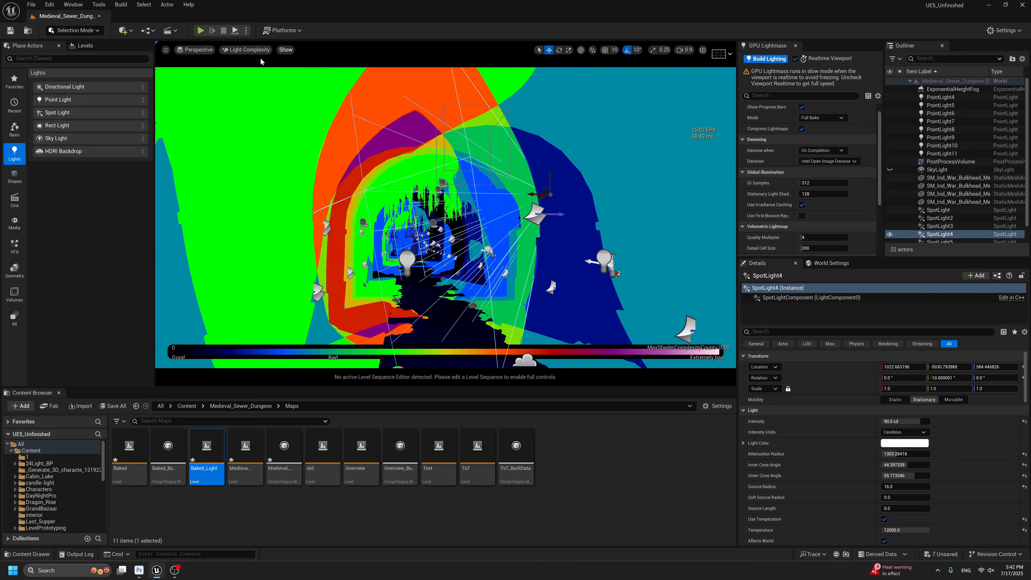
Return the viewport to Lit and reduce SpotLight4's attenuation radius to about 825.
click(253, 50)
click(257, 81)
right_drag(573, 265, 557, 258)
key(g)
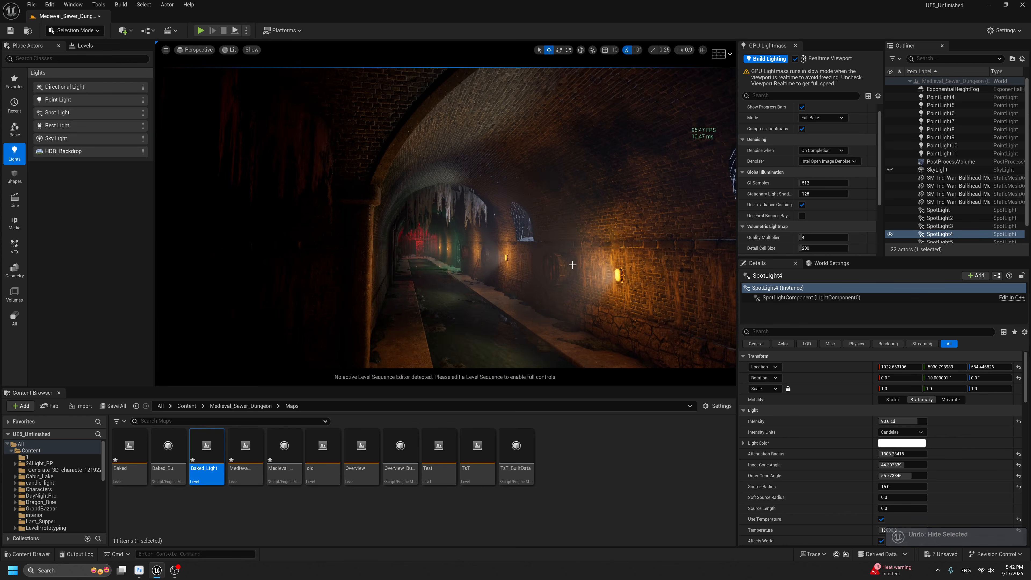
key(g)
click(893, 453)
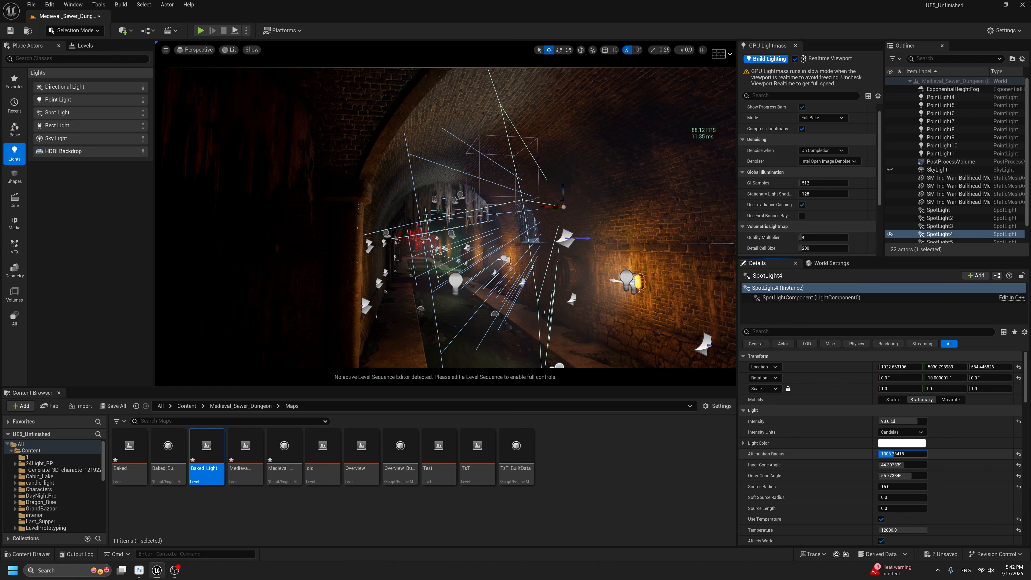
drag(893, 454, 884, 454)
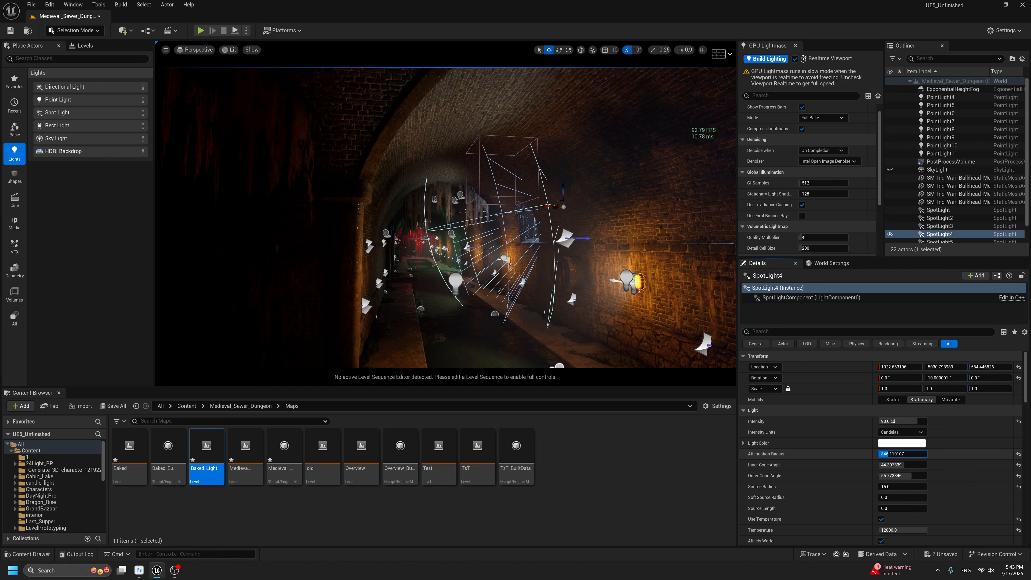
drag(893, 454, 942, 454)
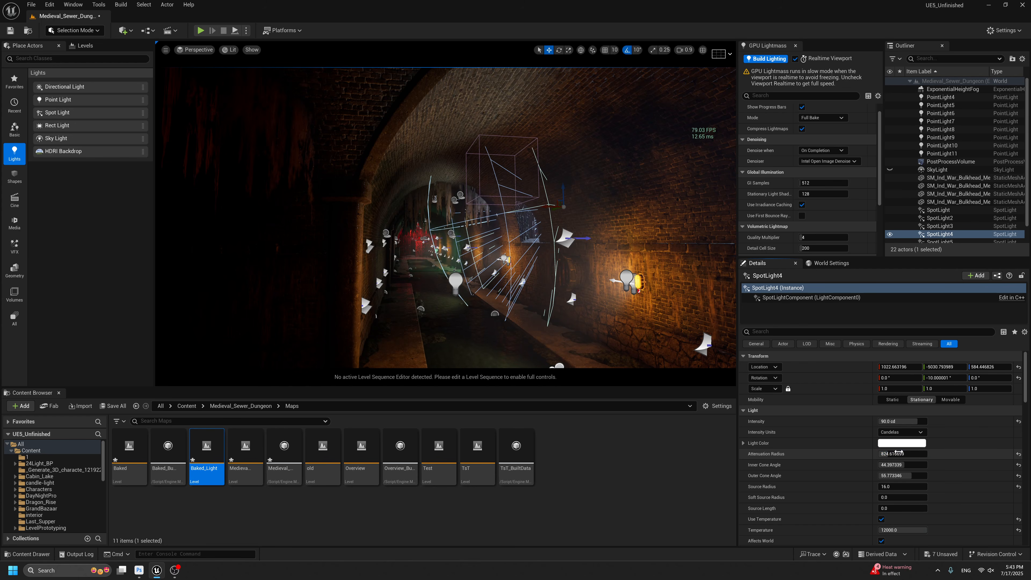
Set the attenuation radius of SpotLight3 at the near barred window to about 782, undoing the stray outer cone angle edit.
key(s)
mouse_move(569, 273)
right_down()
mouse_move(560, 287)
mouse_move(580, 251)
mouse_move(573, 267)
right_up()
key(g)
key(g)
key(g)
key(g)
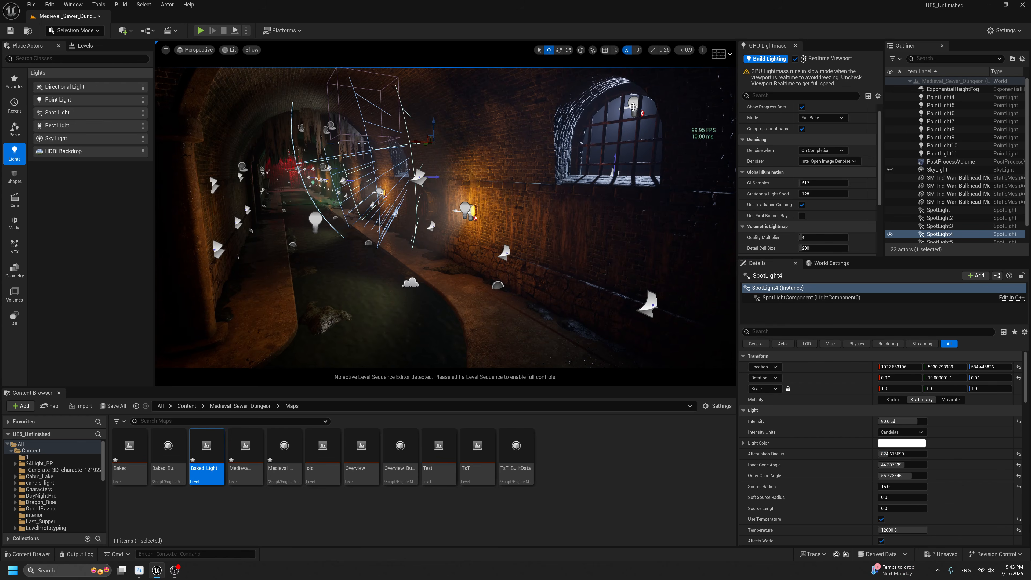
click(633, 106)
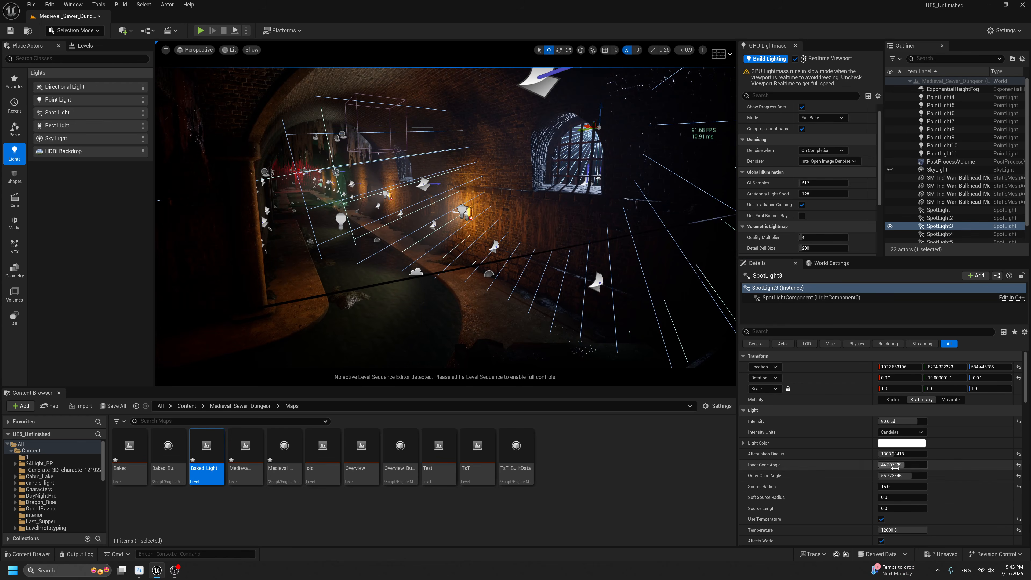
drag(895, 476, 877, 454)
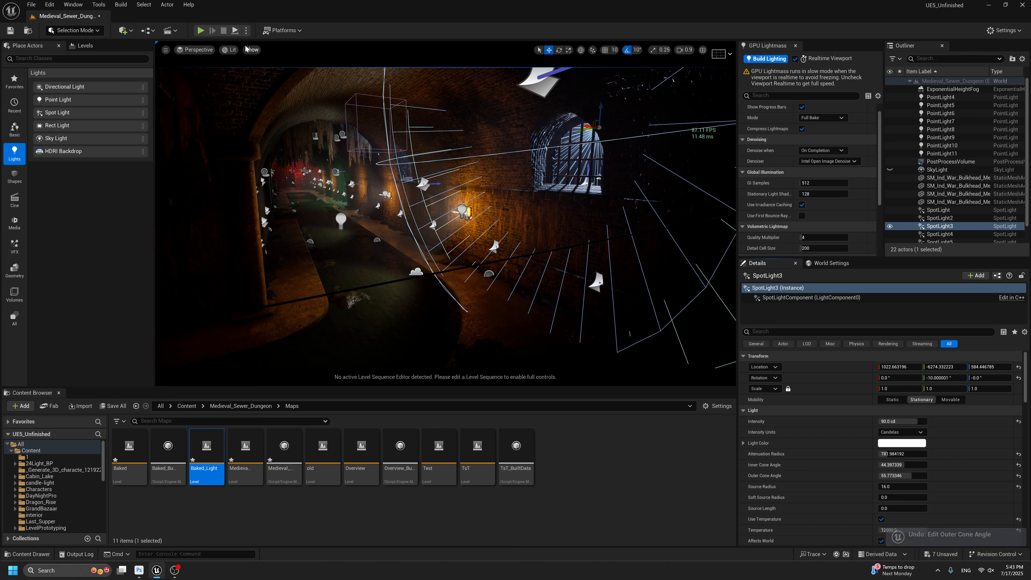
Examine SpotLight3's overlap in Light Complexity, try a different attenuation radius, and undo that change.
click(233, 50)
mouse_move(312, 170)
click(357, 200)
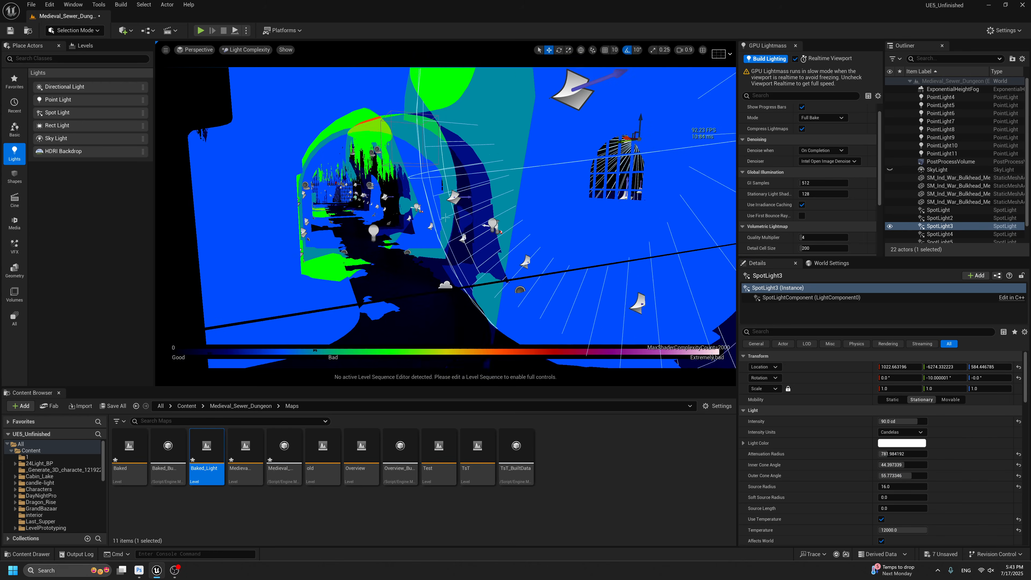
mouse_move(517, 224)
right_down()
mouse_move(503, 222)
mouse_move(517, 224)
right_up()
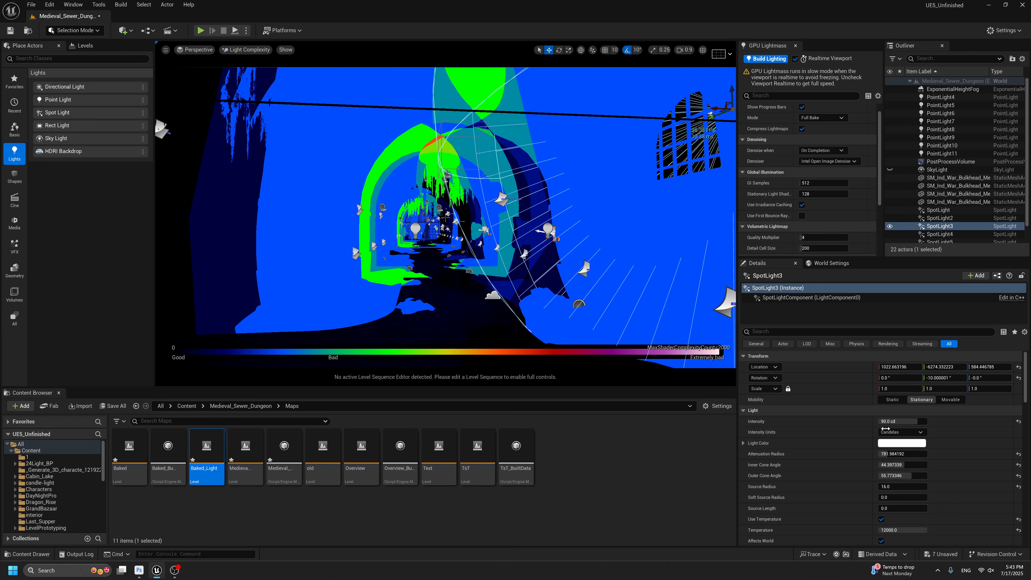
drag(888, 454, 894, 454)
key(ctrl+z)
scroll(511, 168, up, 3)
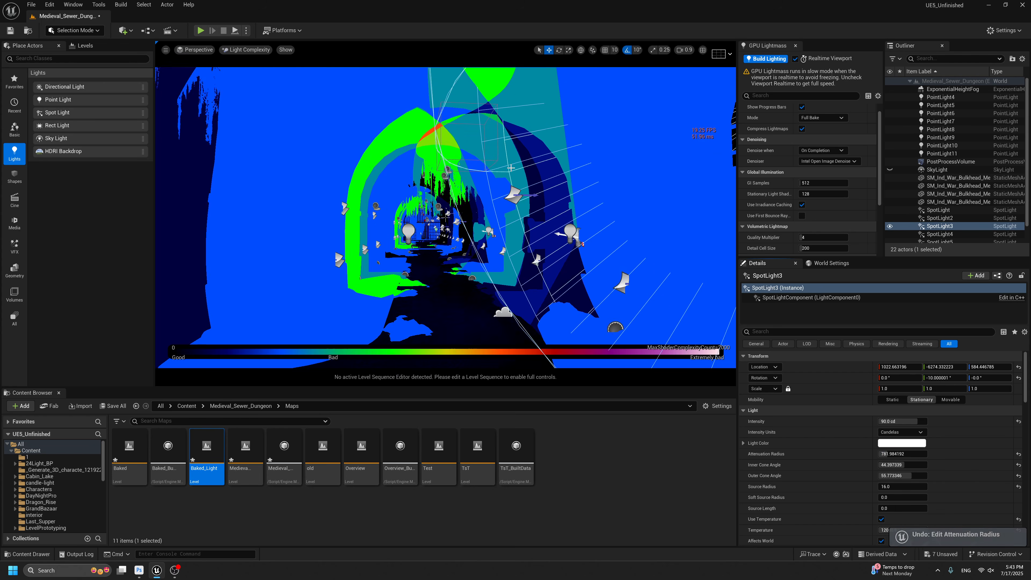
scroll(511, 168, up, 1)
Reduce SpotLight4's attenuation radius to about 782, and check its overlap in the tunnel.
click(933, 235)
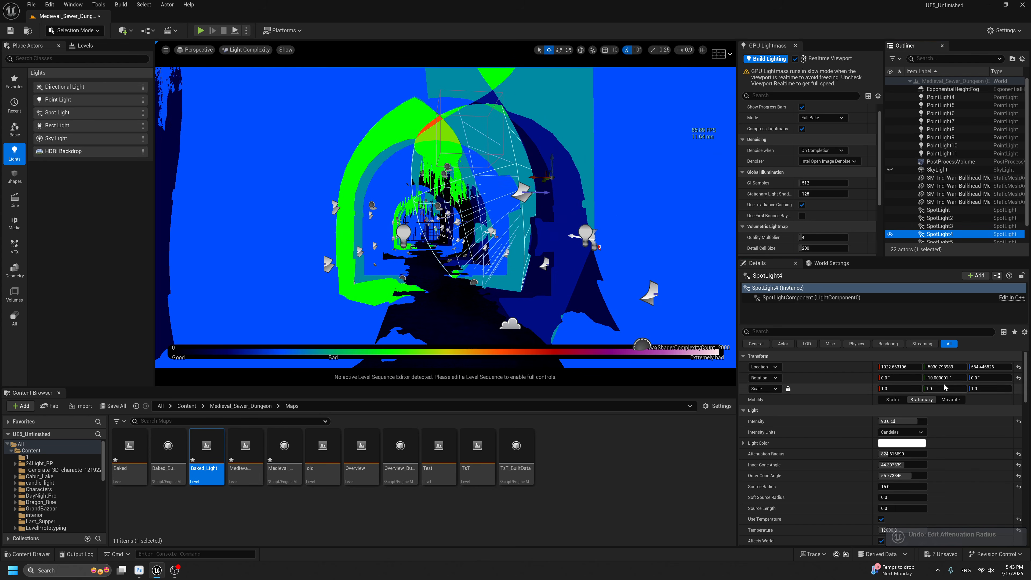
drag(892, 454, 887, 454)
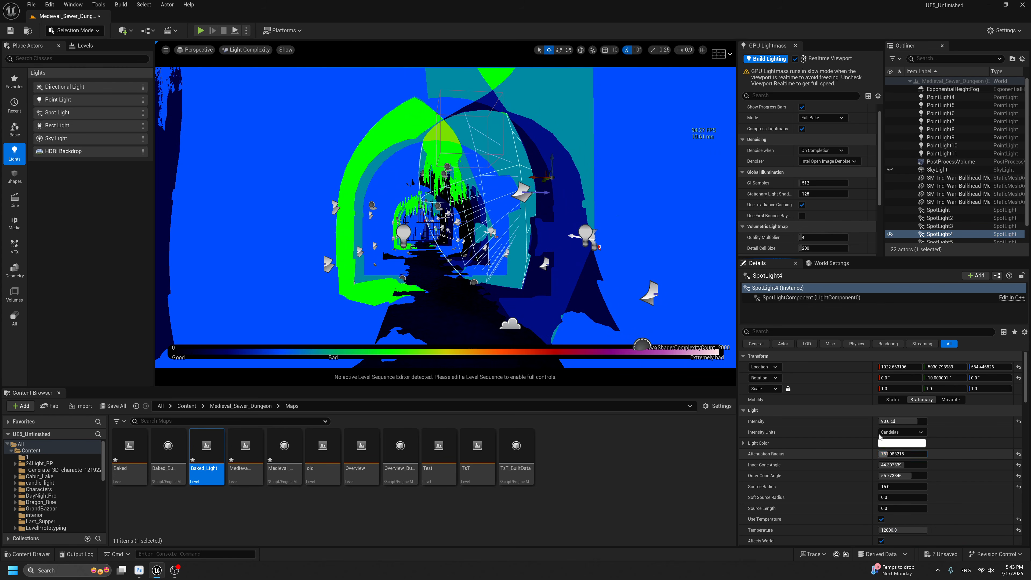
key(w)
mouse_move(454, 225)
right_down()
mouse_move(430, 225)
mouse_move(481, 218)
mouse_move(446, 216)
mouse_move(462, 217)
right_up()
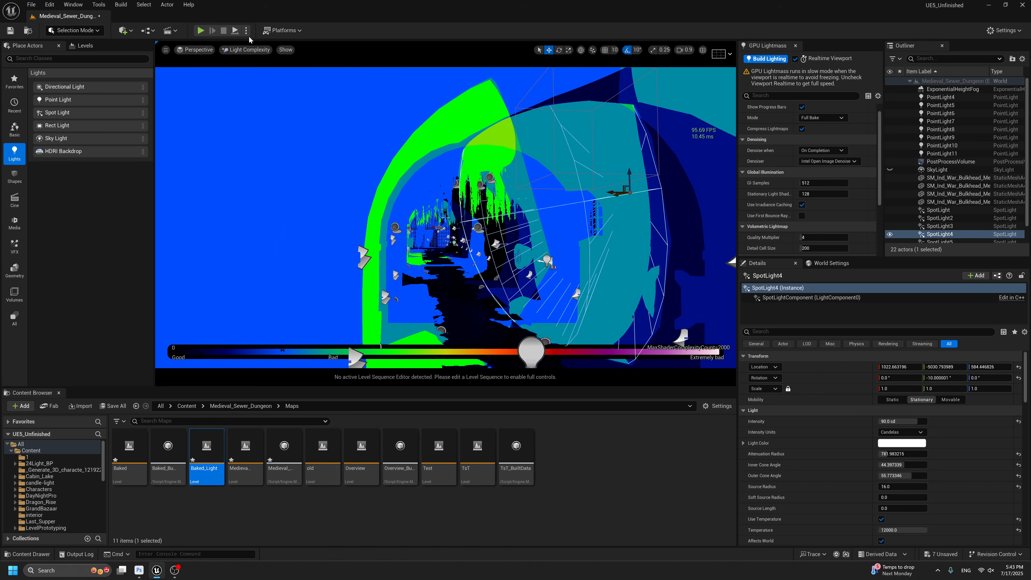
Return the viewport to Lit, rebuild the lighting with the realtime viewport off, and view the baked tunnel without editor icons.
click(247, 50)
click(264, 82)
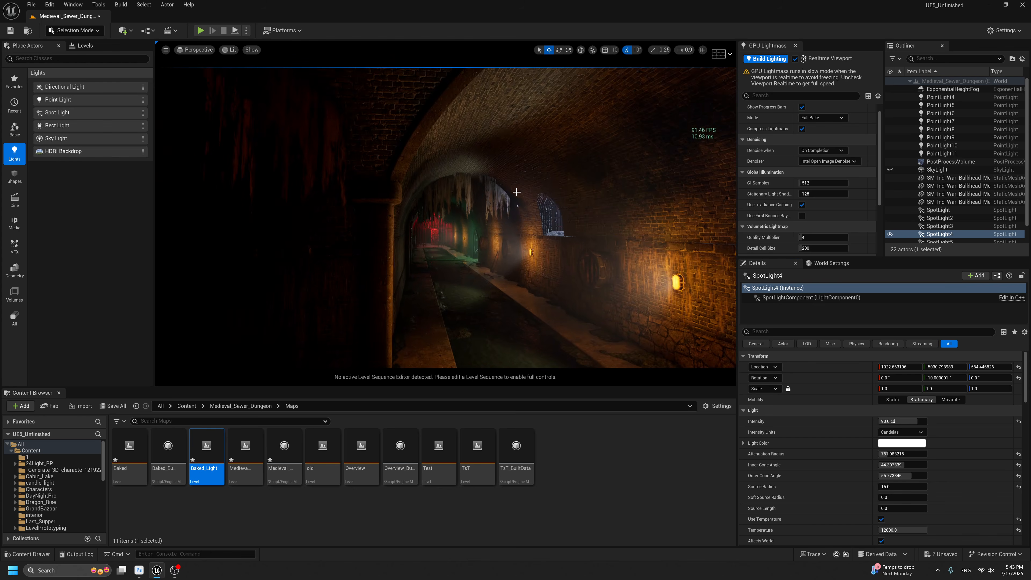
right_drag(511, 203, 520, 181)
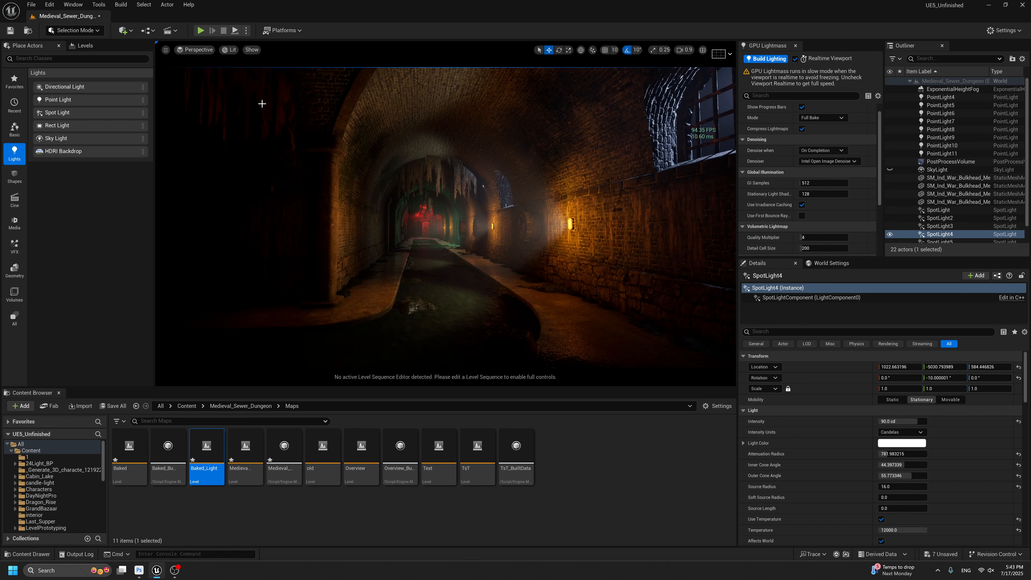
click(796, 59)
click(778, 59)
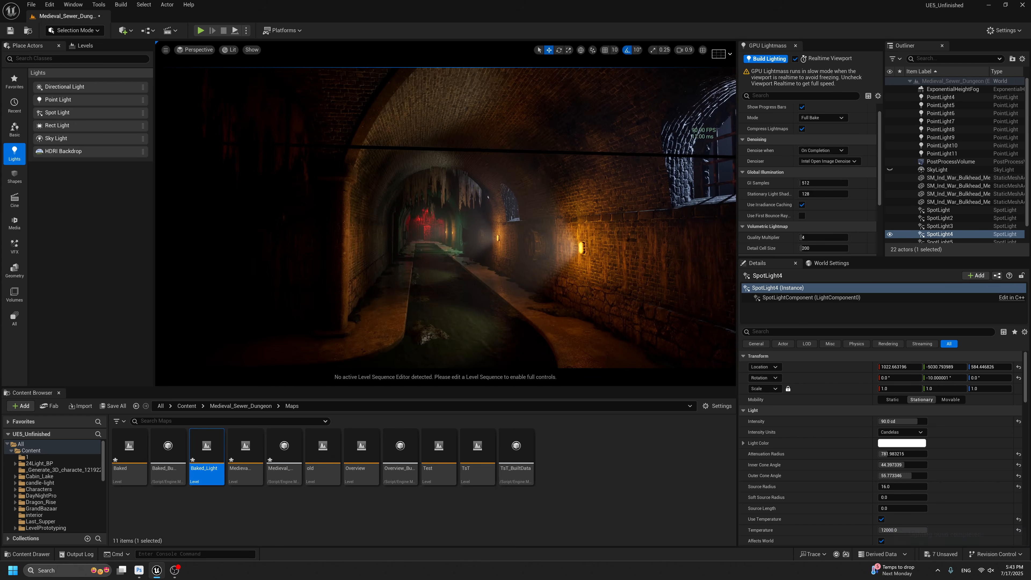
middle_drag(519, 213, 499, 199)
key(g)
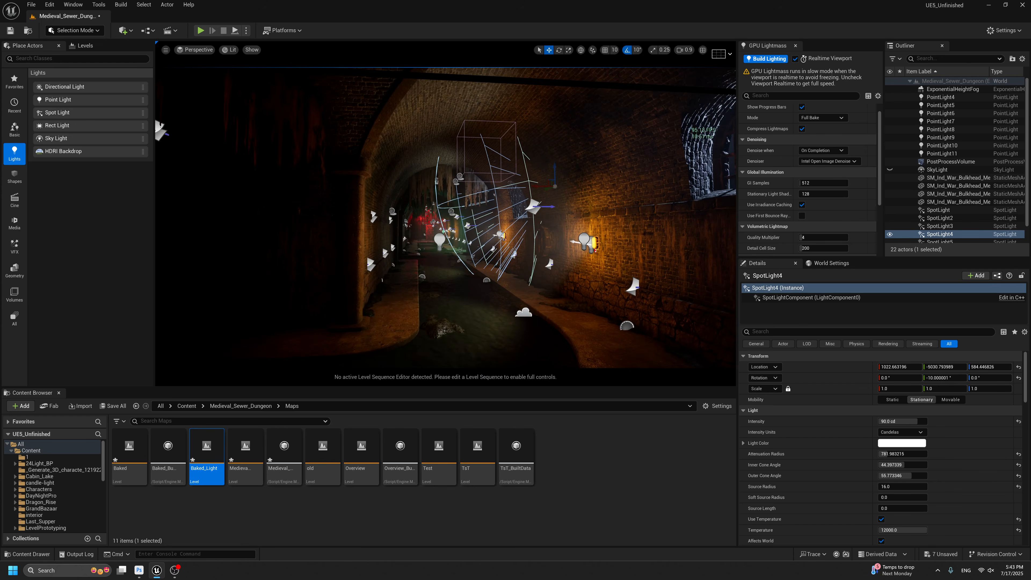
key(g)
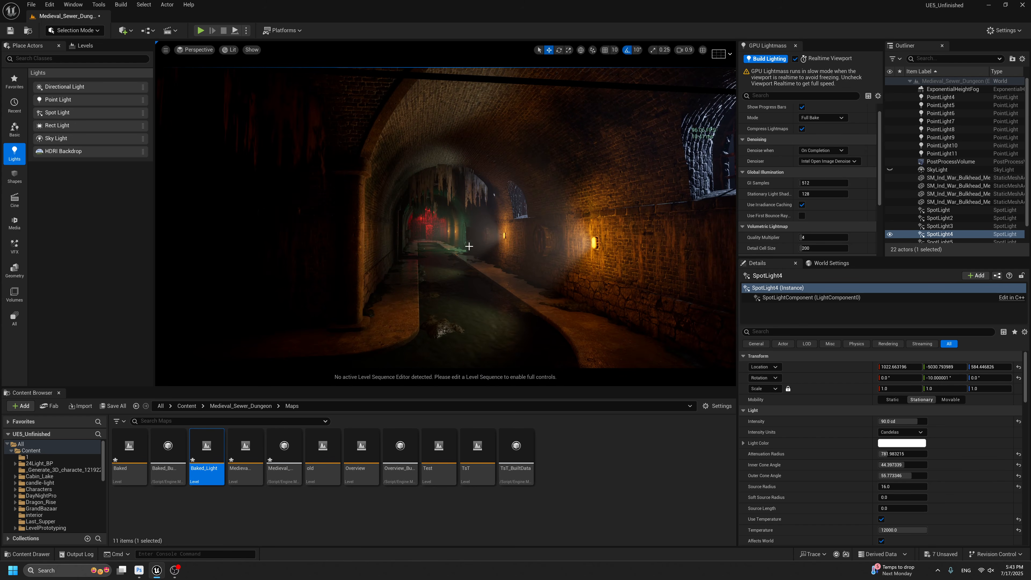
scroll(430, 226, up, 5)
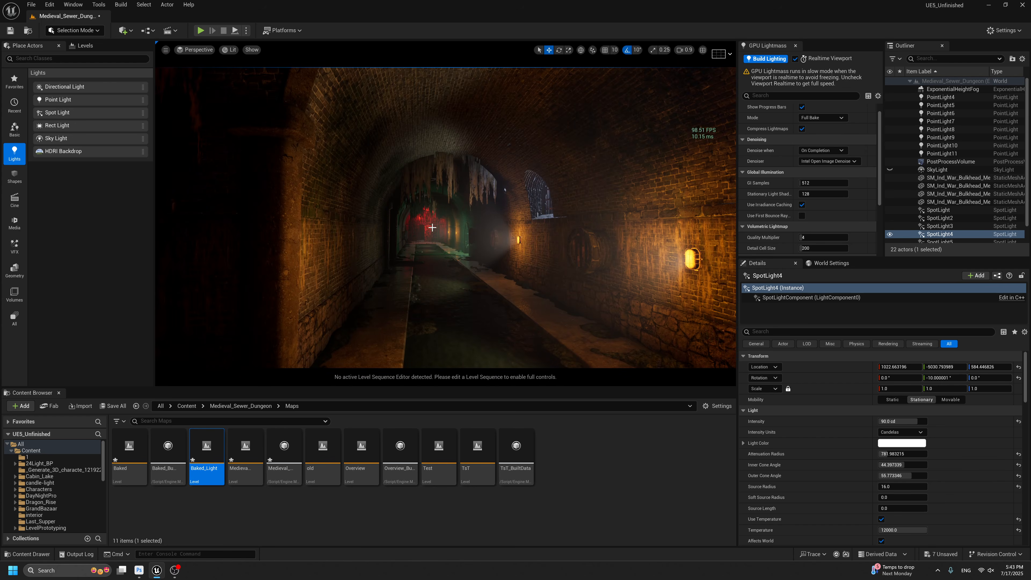
Go through PointLight11 to PointLight8 to locate the stationary red gate light, and toggle PointLight8's visibility to compare its effect.
click(941, 154)
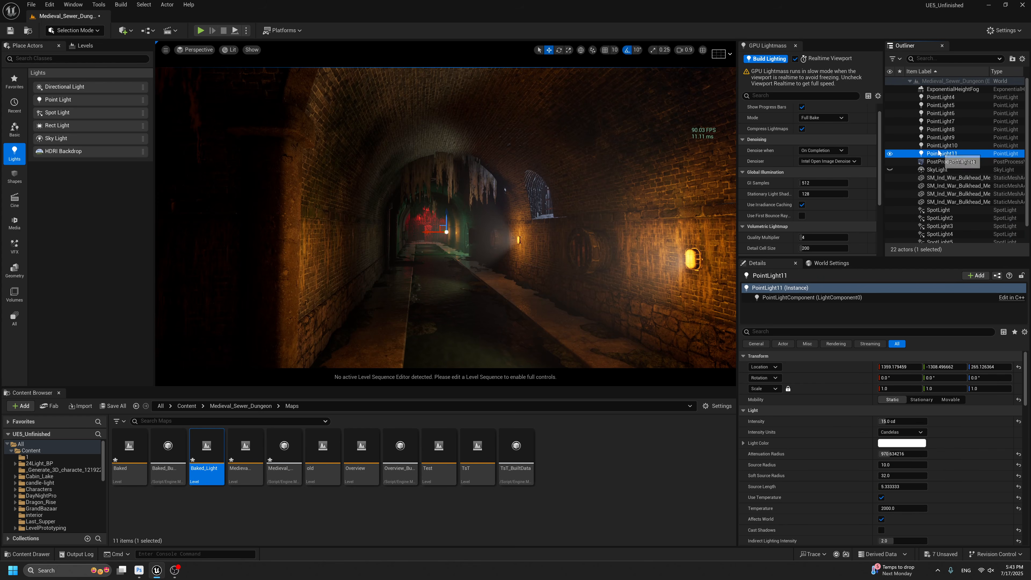
click(940, 146)
click(938, 137)
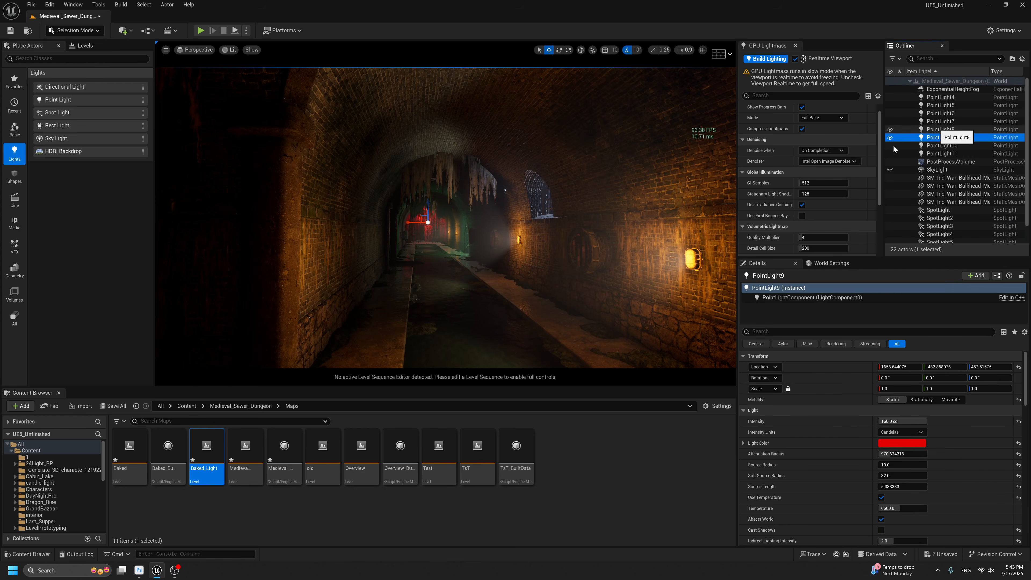
click(935, 130)
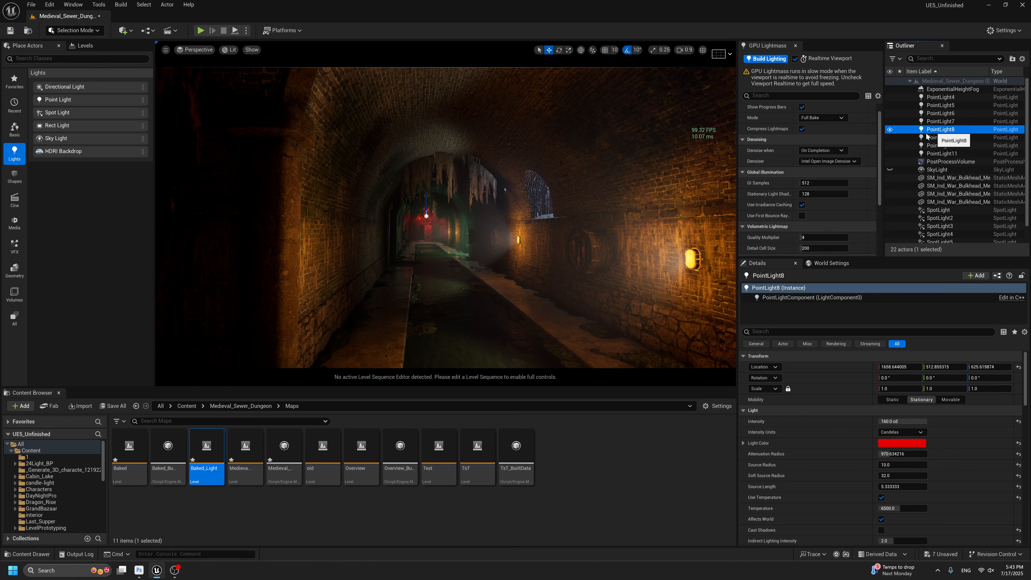
middle_drag(580, 258, 566, 266)
key(g)
key(g)
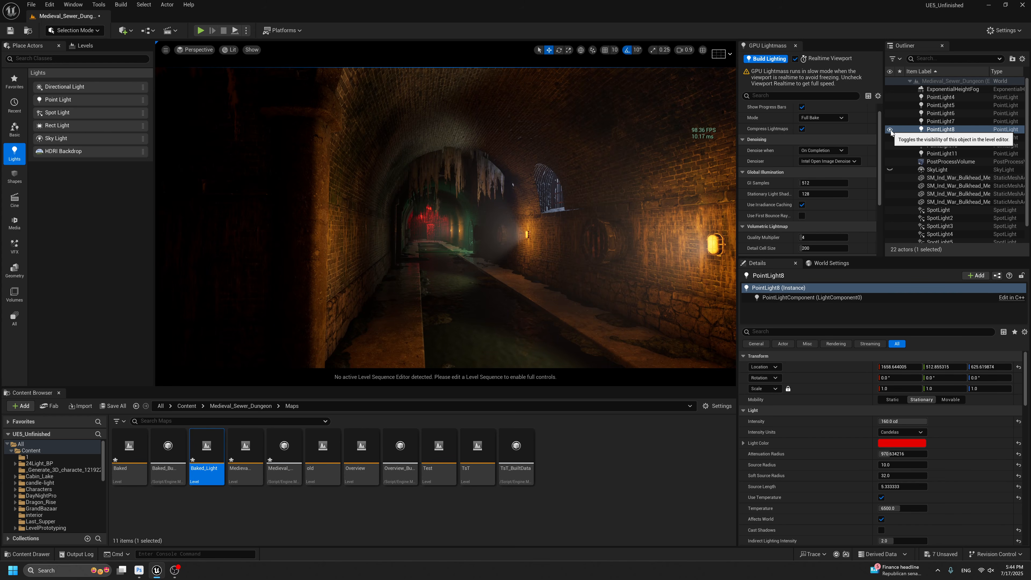
click(890, 130)
click(891, 130)
click(891, 130)
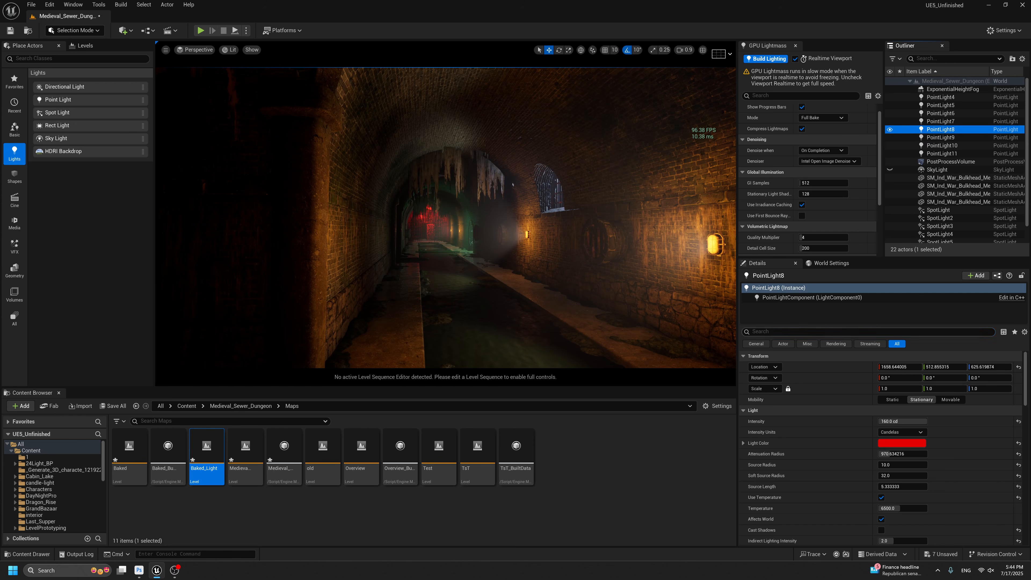
Filter PointLight8's properties for "max", and compare the gate up close with the light hidden and shown.
click(782, 328)
text(max)
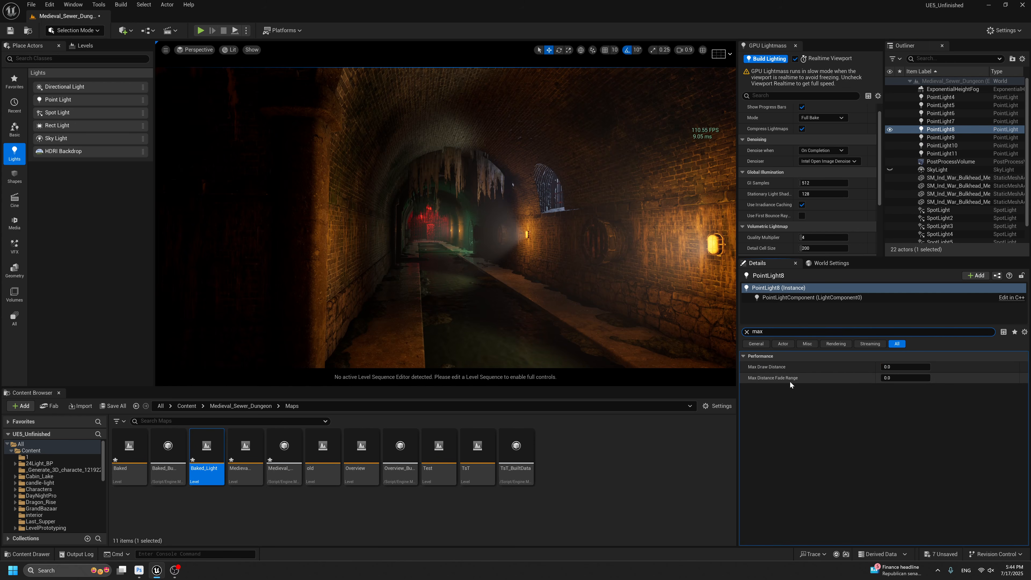
click(890, 130)
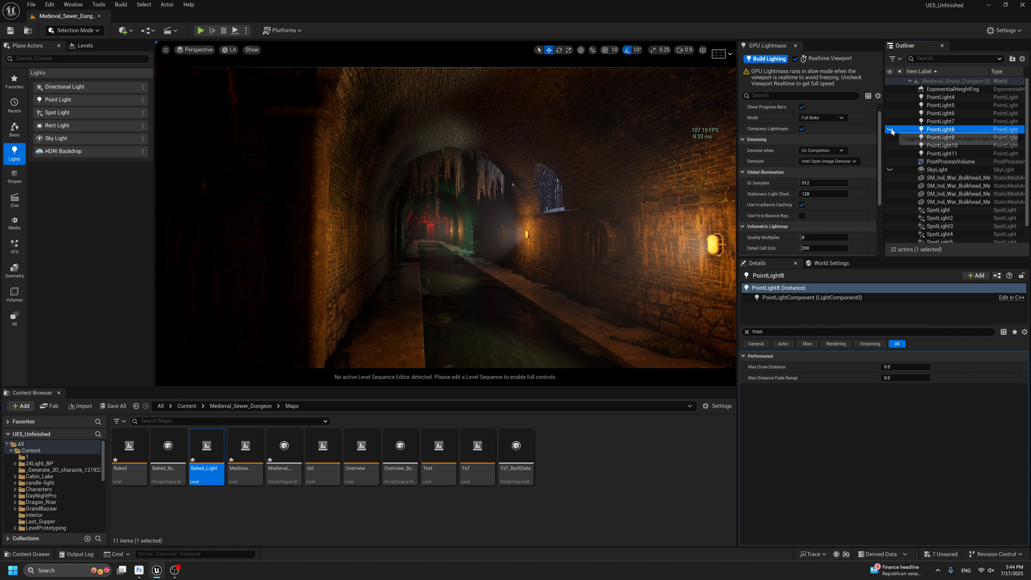
scroll(476, 224, up, 4)
key(w)
right_drag(476, 224, 506, 239)
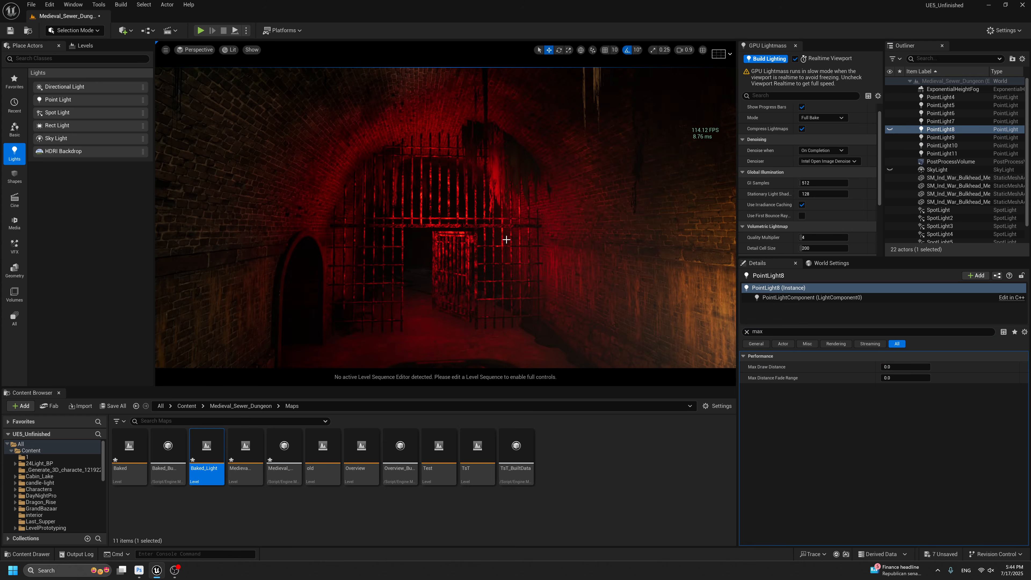
click(890, 130)
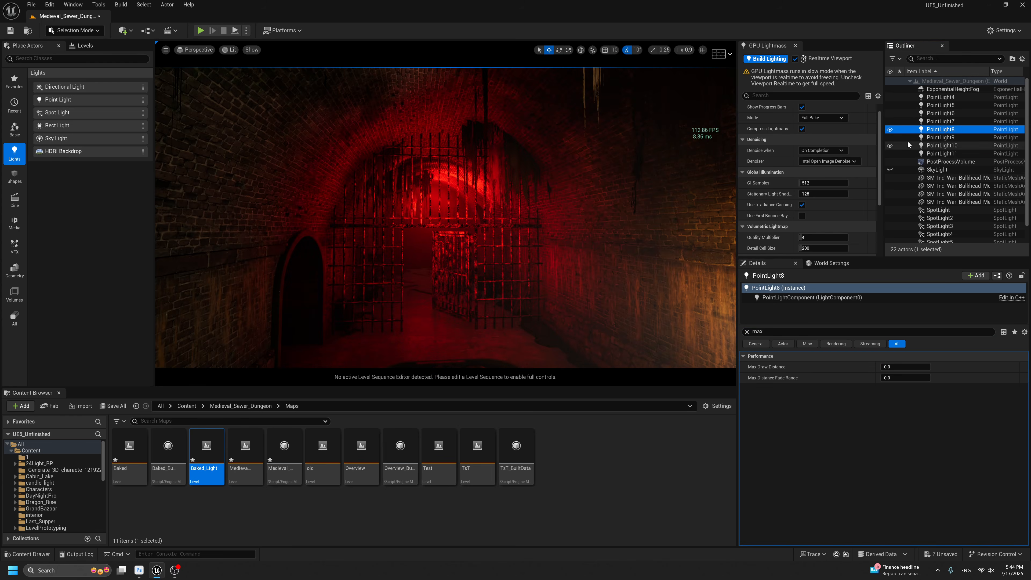
Set PointLight8's max draw distance to 1000 and its max distance fade range to 500.
text(10)
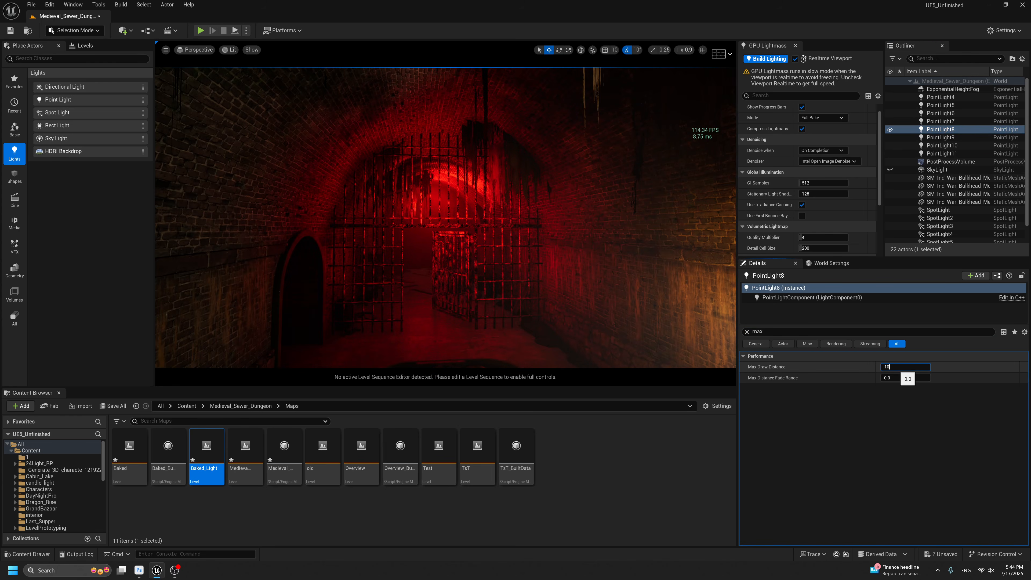
text(00)
click(898, 377)
text(500)
key(Return)
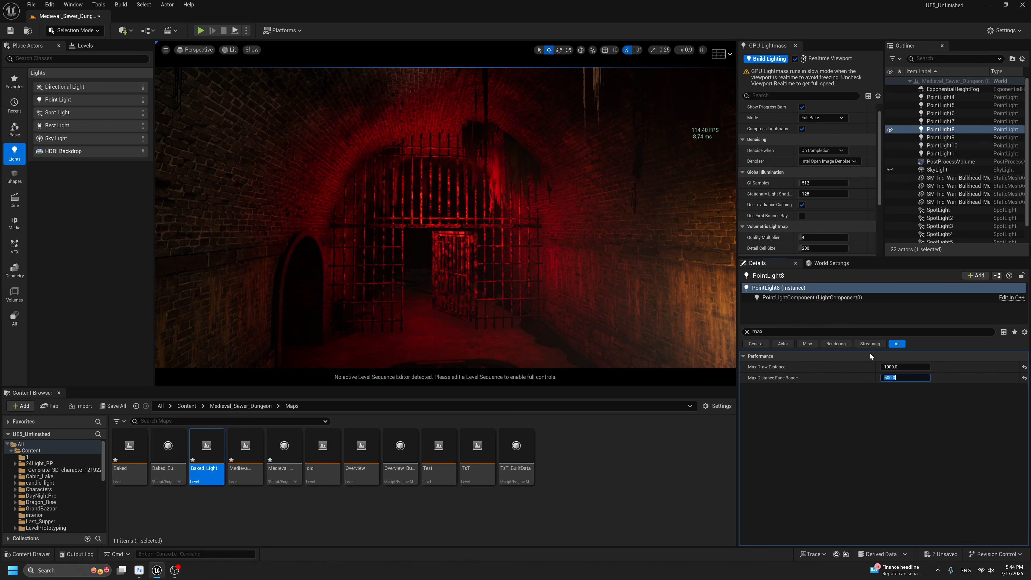
Examine how the red gate light fades with distance along the tunnel, and toggle PointLight8's visibility from afar for comparison.
key(s)
right_drag(573, 219, 573, 219)
key(g)
key(s)
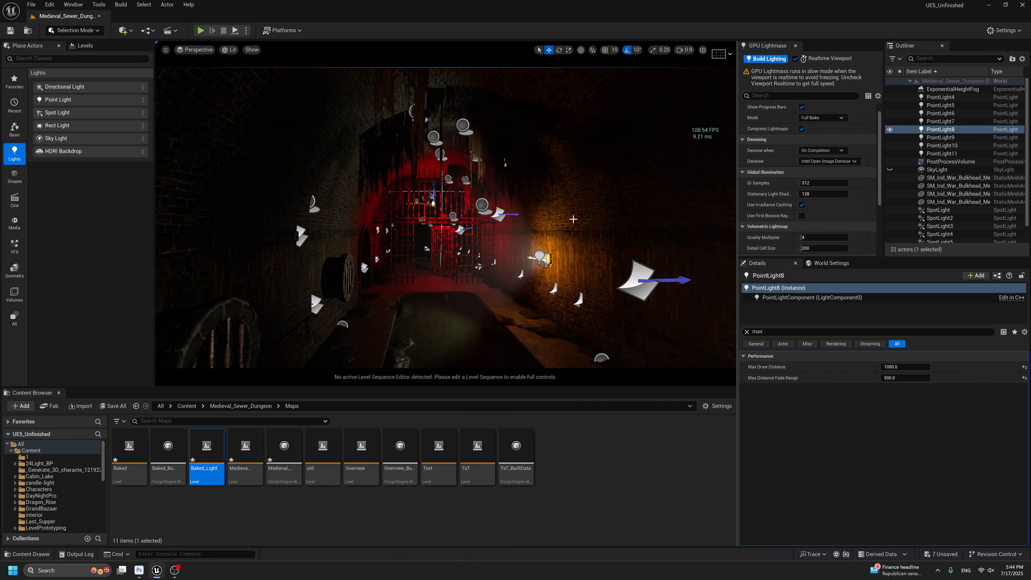
scroll(573, 221, down, 6)
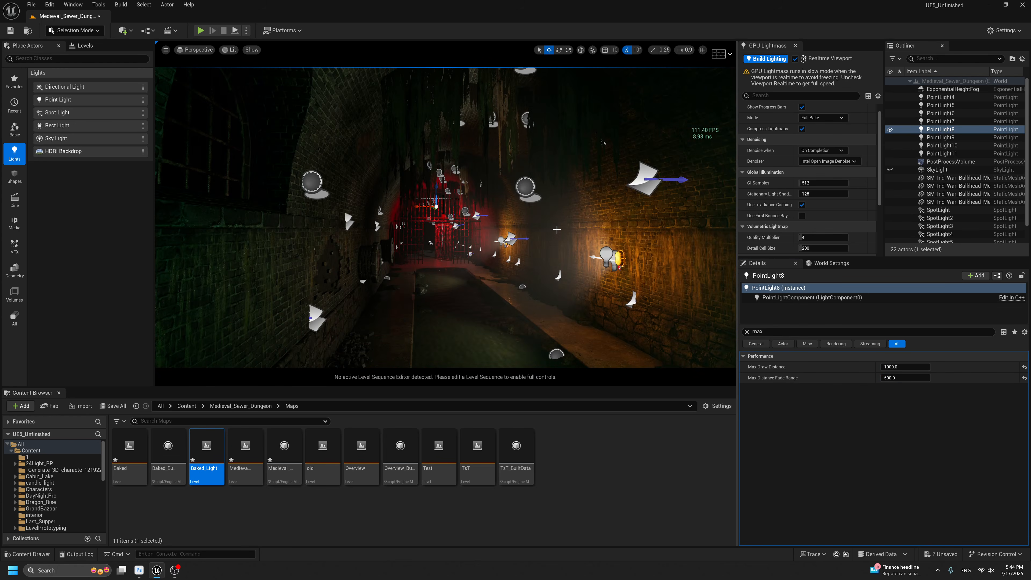
key(g)
scroll(551, 235, down, 9)
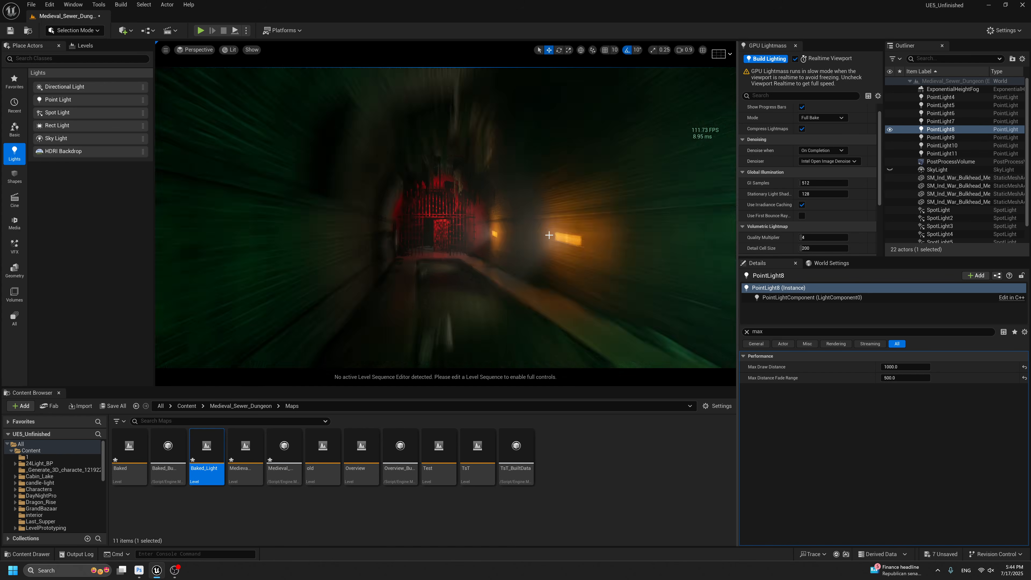
scroll(549, 235, down, 10)
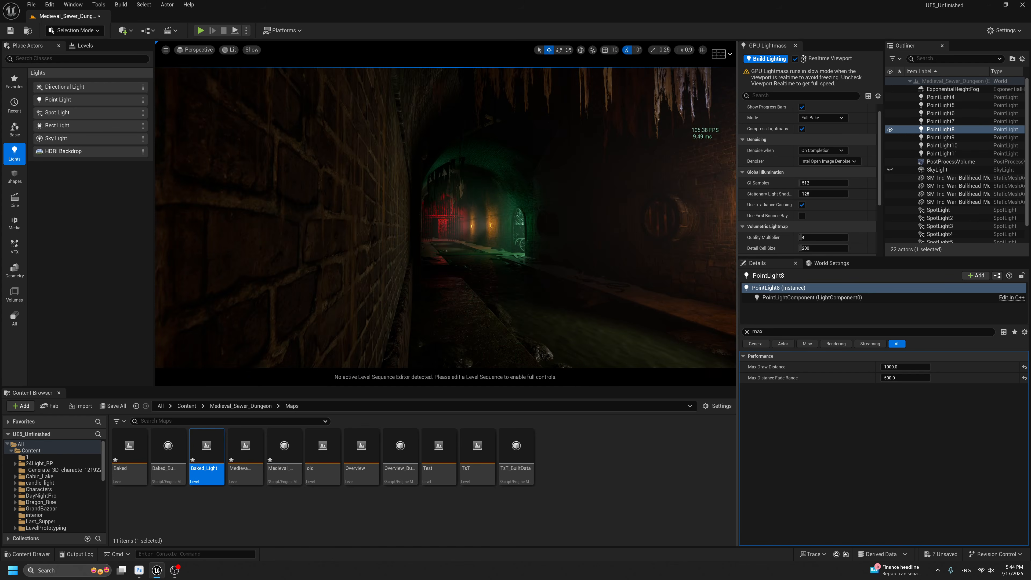
scroll(555, 228, down, 5)
right_drag(502, 226, 517, 226)
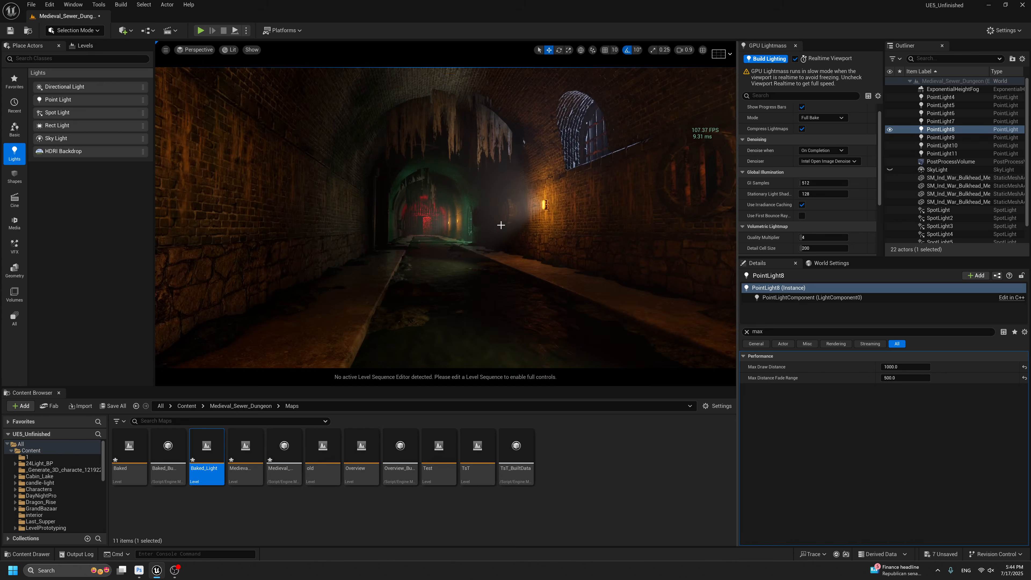
scroll(498, 224, up, 6)
scroll(496, 223, up, 10)
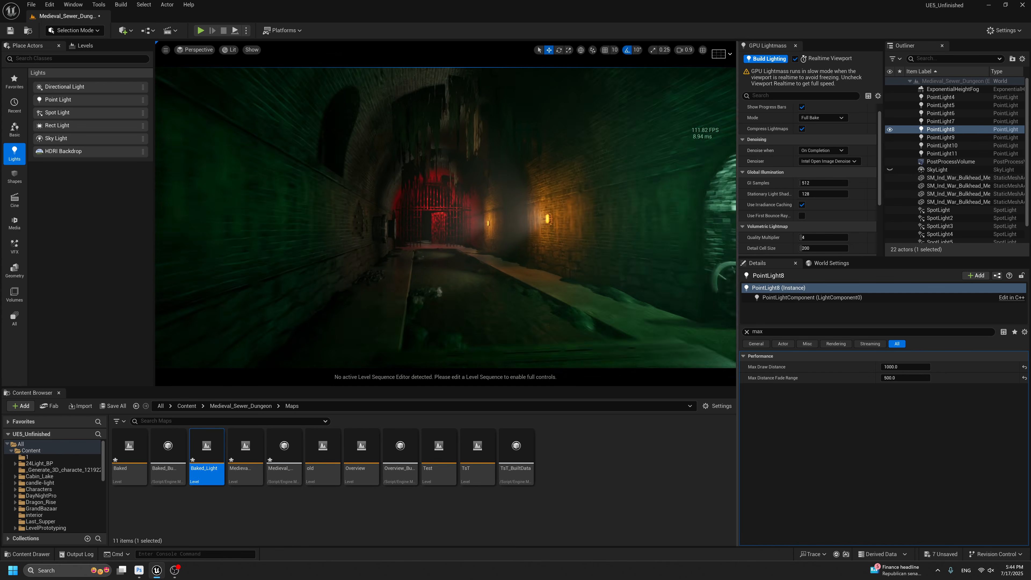
scroll(481, 238, up, 5)
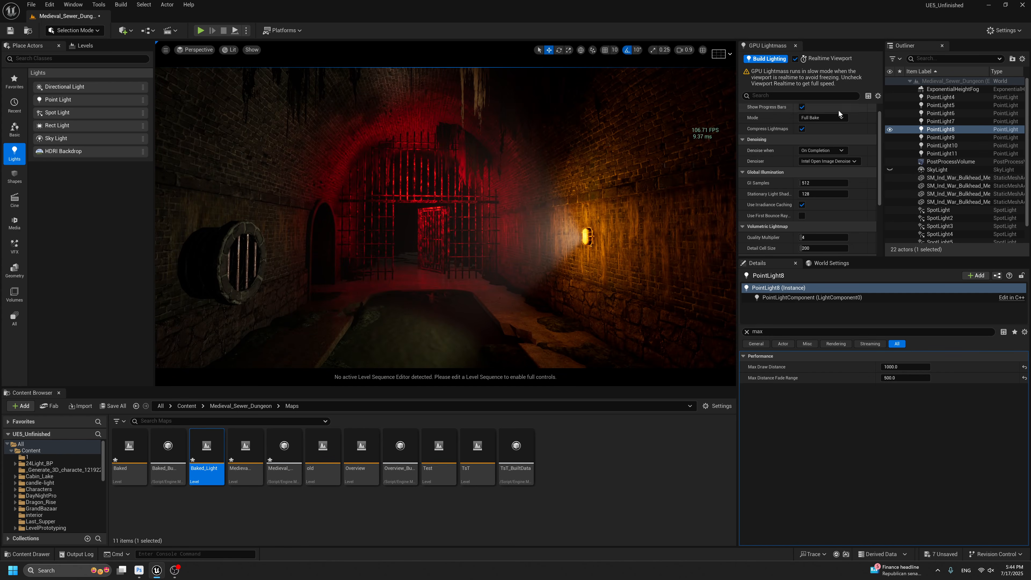
click(891, 130)
click(891, 130)
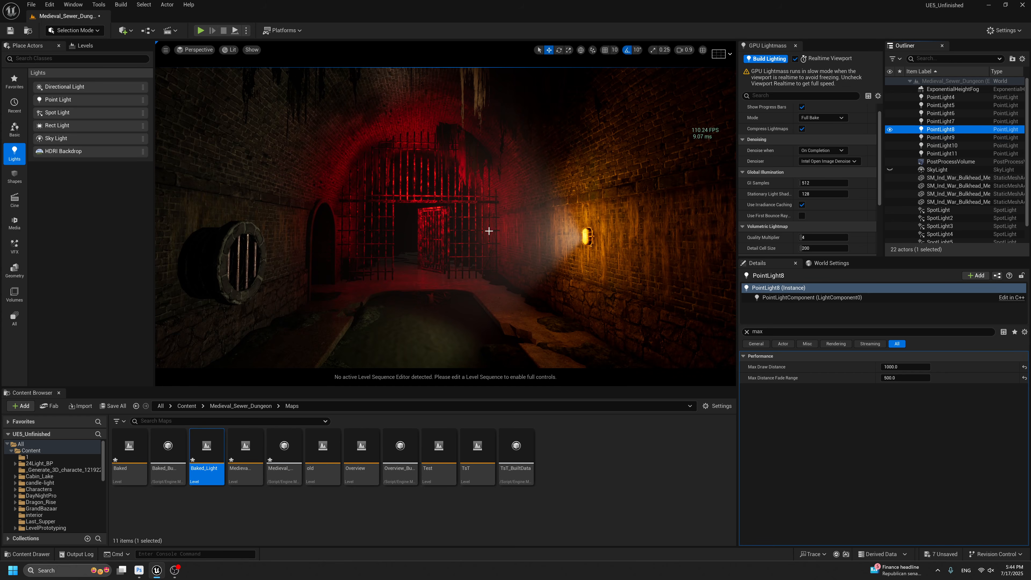
Set PointLight8's max draw distance to 3000.
key(w)
right_drag(488, 231, 503, 241)
key(w)
key(s)
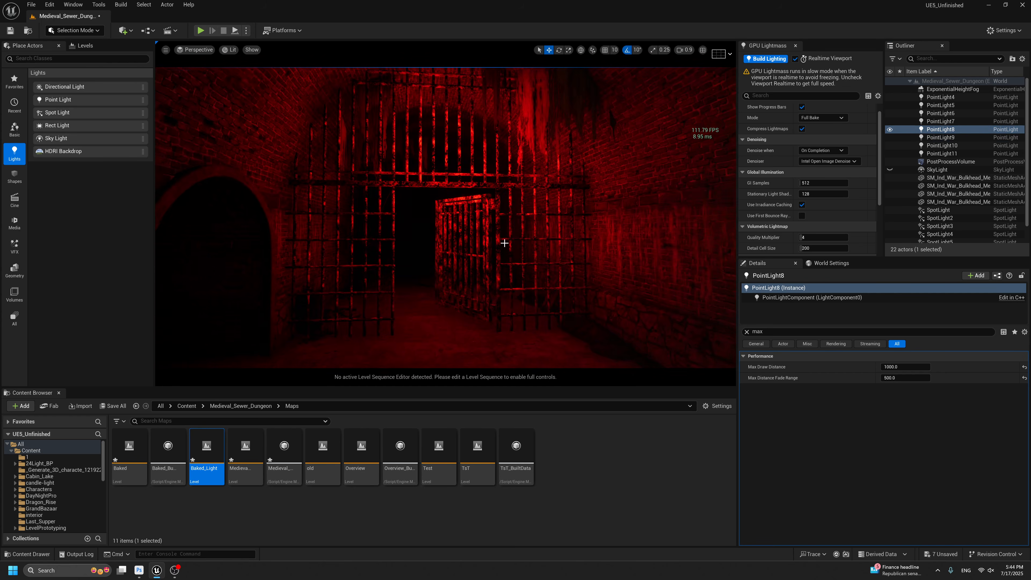
drag(905, 367, 930, 367)
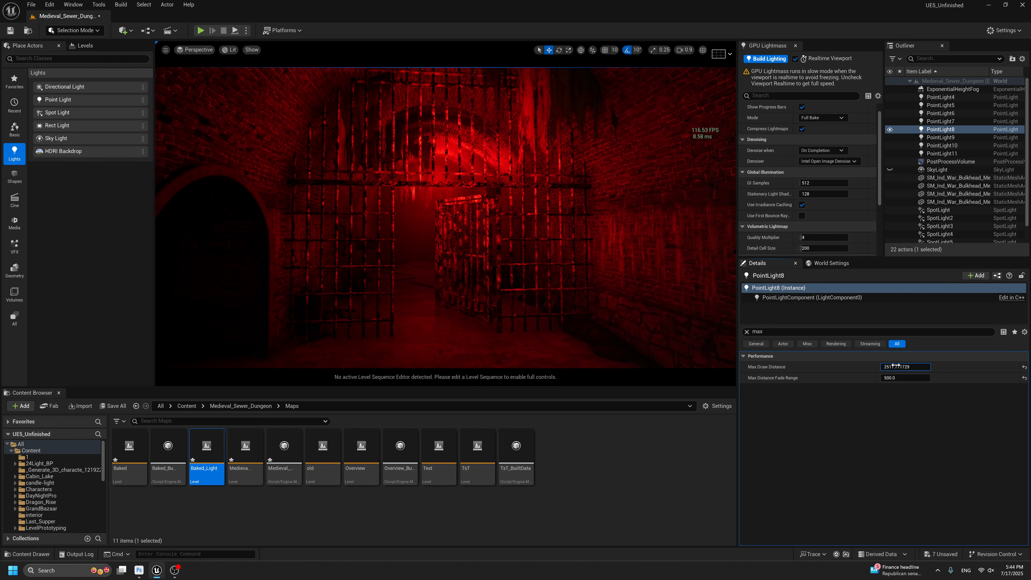
key(ctrl+z)
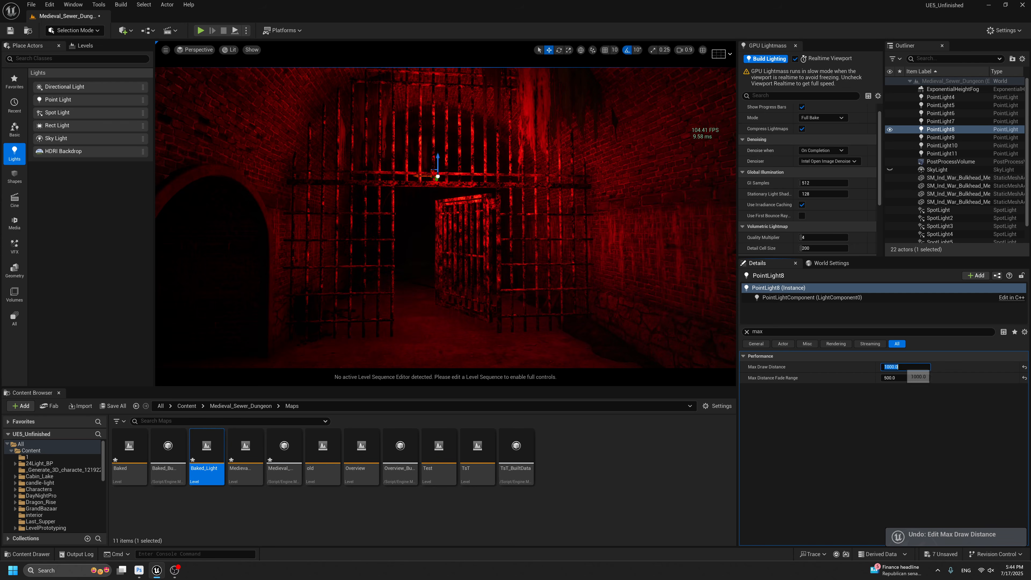
text(20)
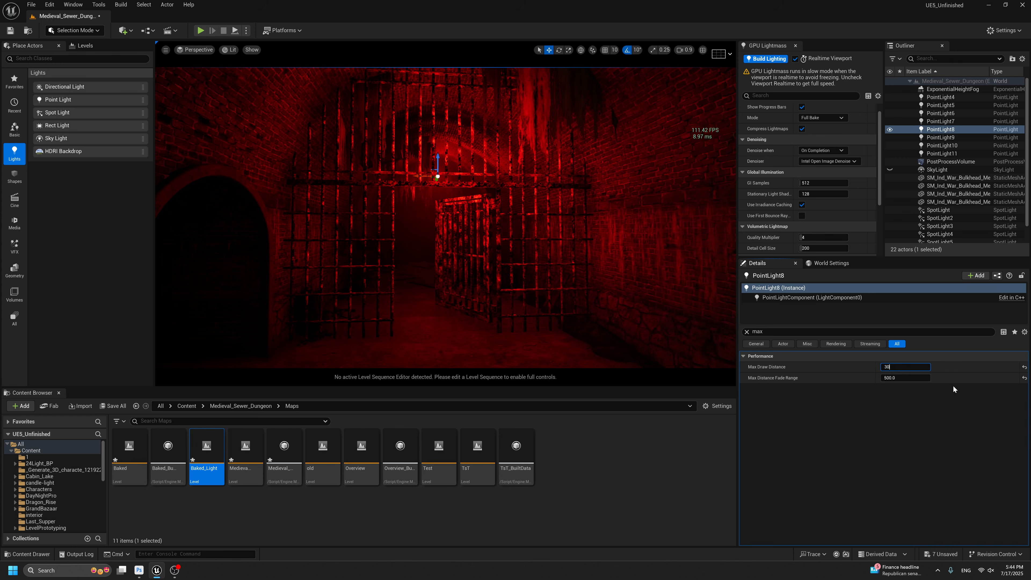
Check from varying distances in the tunnel, without editor icons, where PointLight8's red light fades in and out.
mouse_move(583, 223)
right_down()
mouse_move(568, 229)
mouse_move(590, 225)
mouse_move(577, 228)
right_up()
key(g)
key(g)
key(s)
key(s)
key(w)
key(s)
key(w)
key(s)
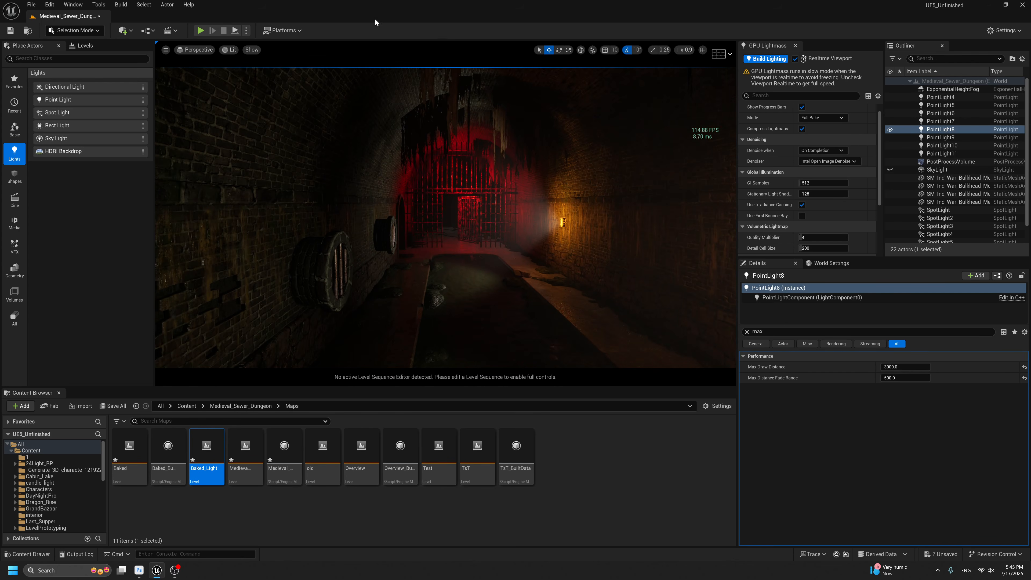
Examine the gate's Light Complexity from near and far, and return the viewport to Lit.
click(231, 51)
mouse_move(314, 183)
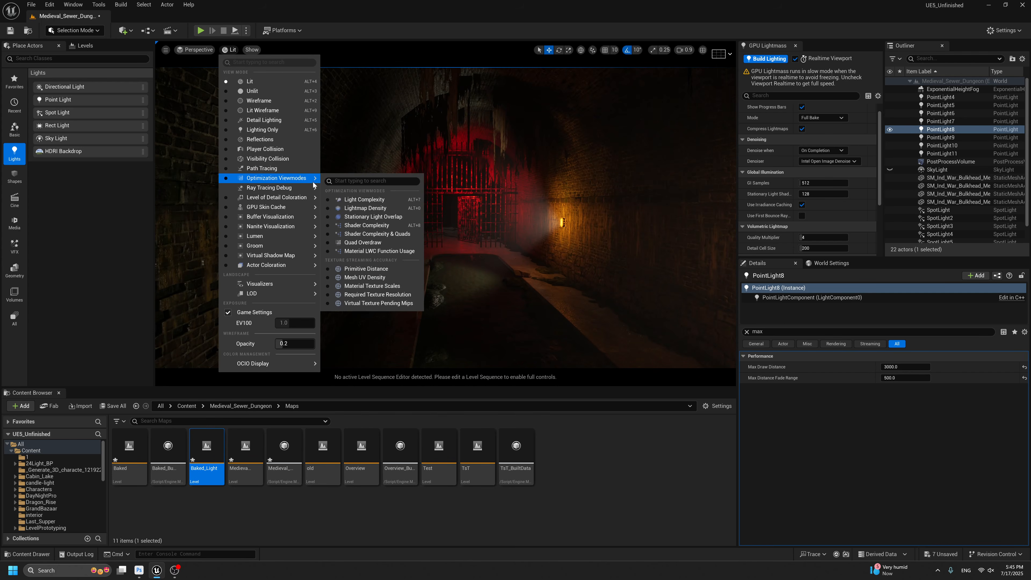
click(352, 199)
scroll(446, 218, up, 4)
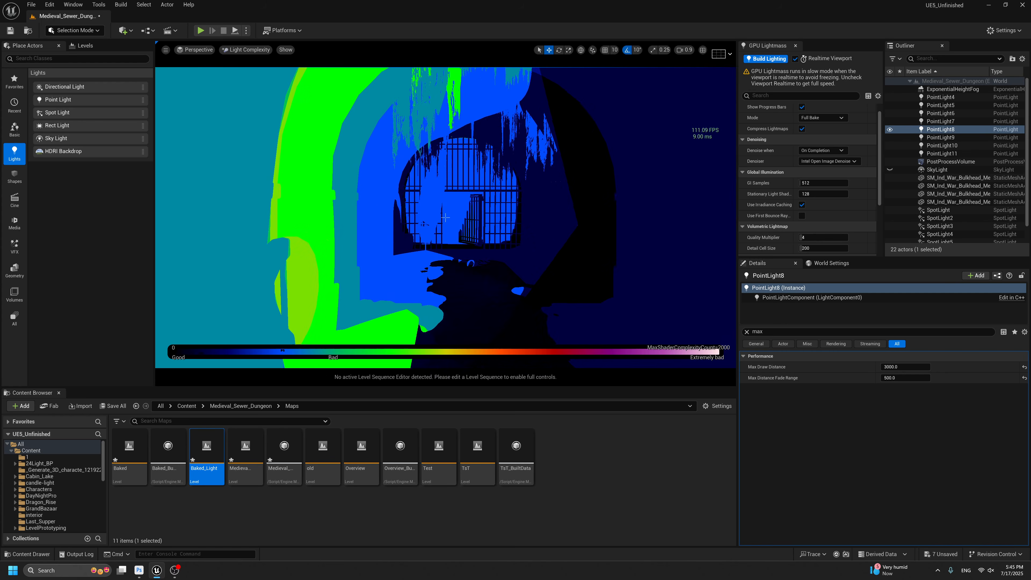
scroll(445, 218, up, 8)
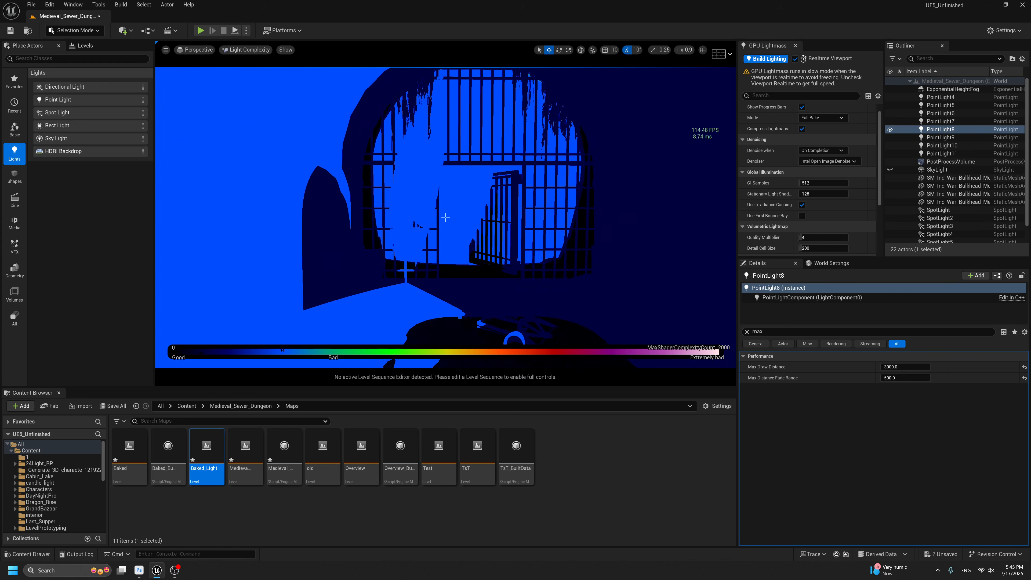
scroll(445, 218, down, 8)
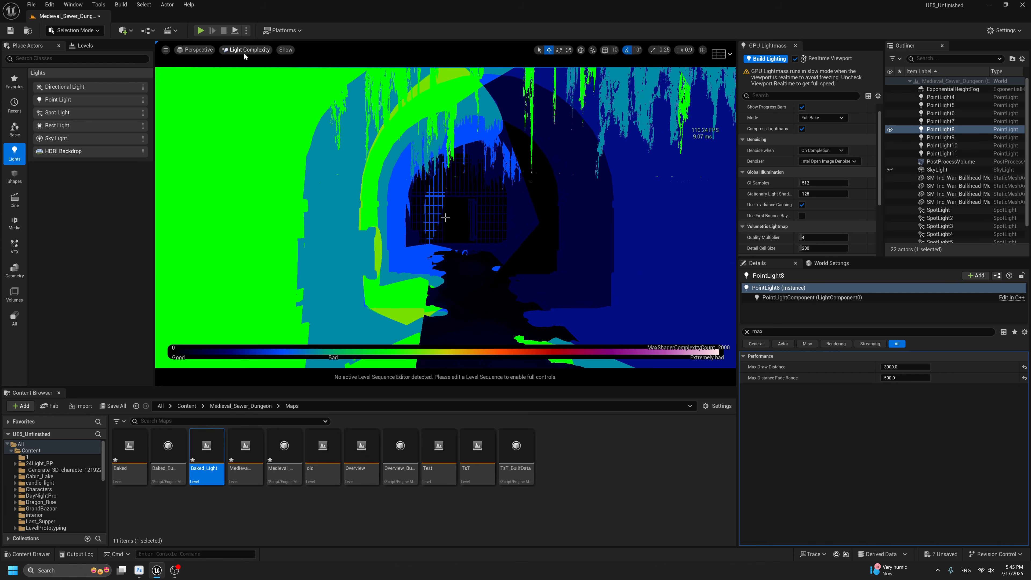
click(244, 50)
click(248, 84)
Temporarily hide the small tunnel section behind the green archway, and select the spotlight SpotLight5 inside it.
right_drag(399, 155, 487, 154)
key(g)
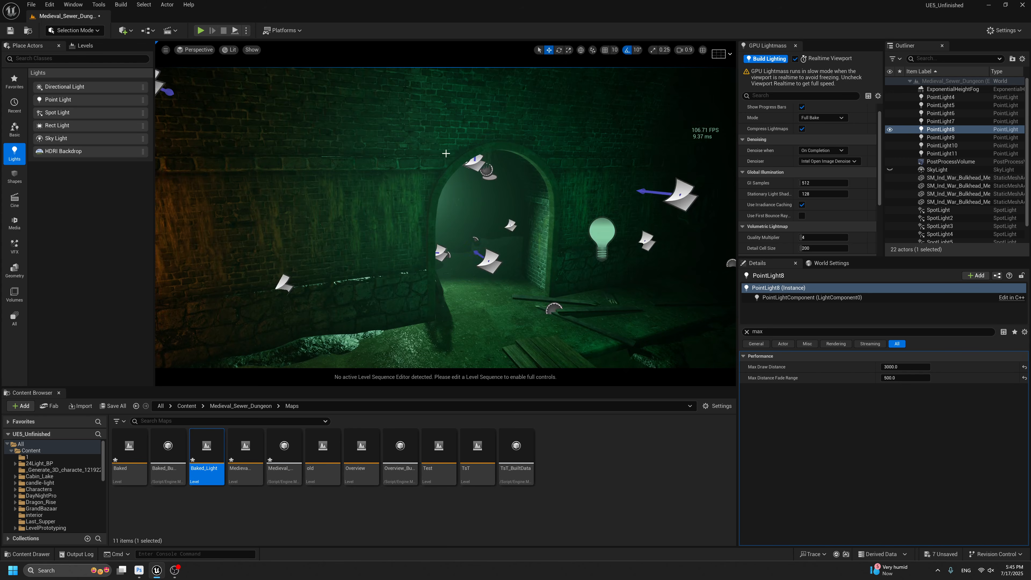
right_drag(400, 154, 487, 155)
key(g)
key(g)
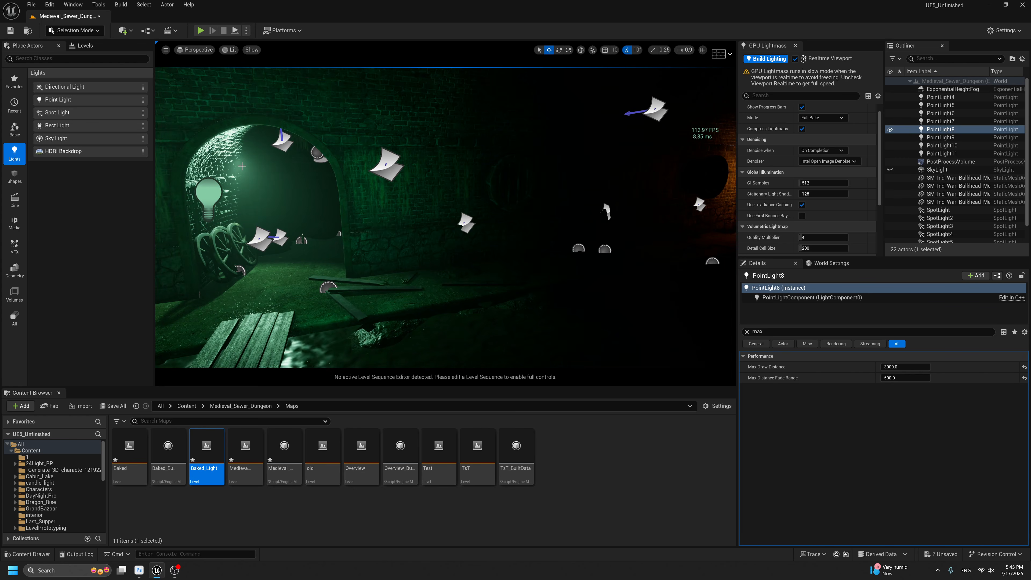
right_drag(486, 180, 411, 180)
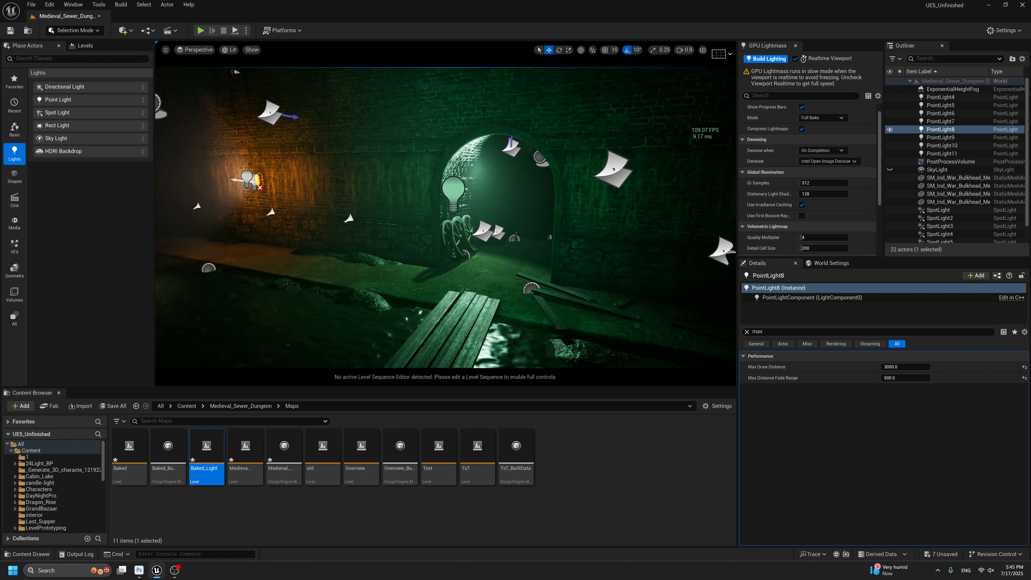
scroll(486, 180, up, 5)
click(486, 180)
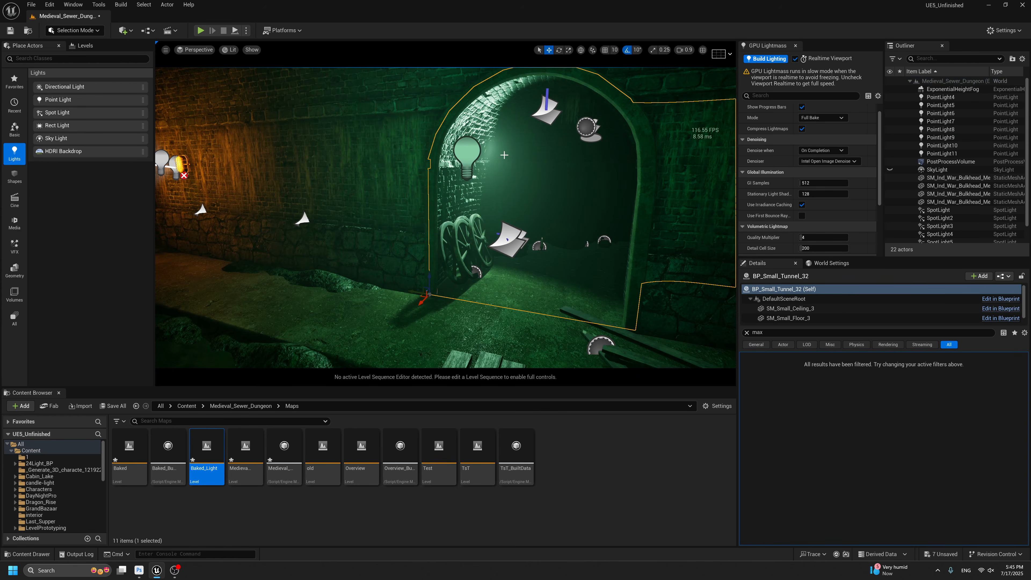
key(Delete)
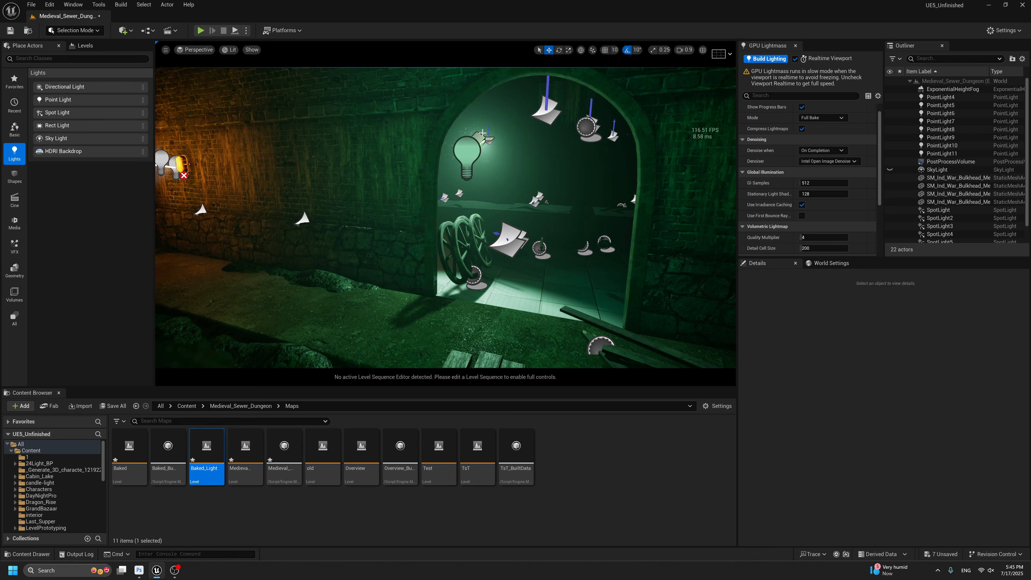
click(482, 133)
Move SpotLight5 sideways to the middle of the side tunnel's archway, and check its light on the walls.
middle_drag(477, 147, 436, 126)
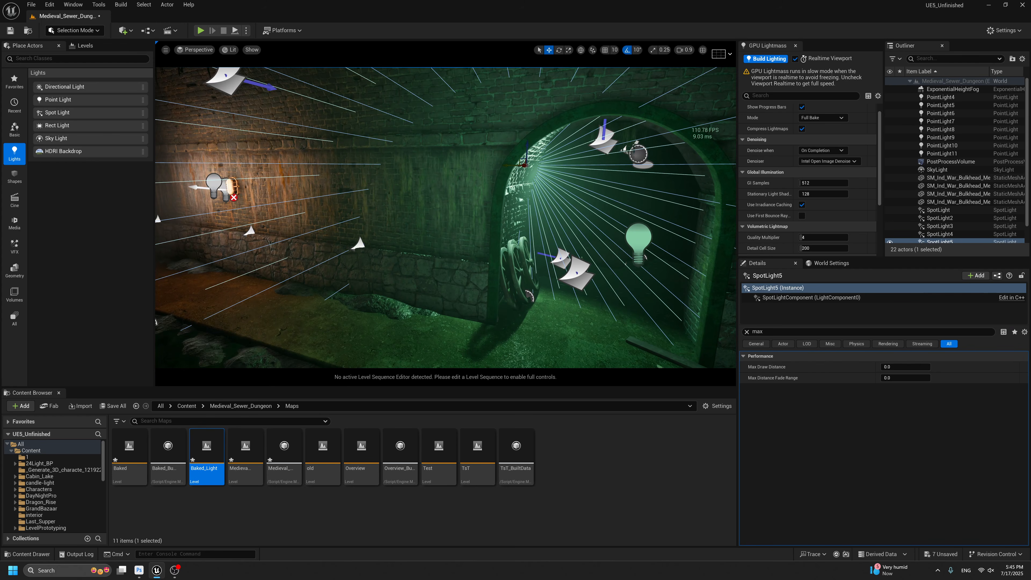
drag(509, 166, 591, 166)
key(g)
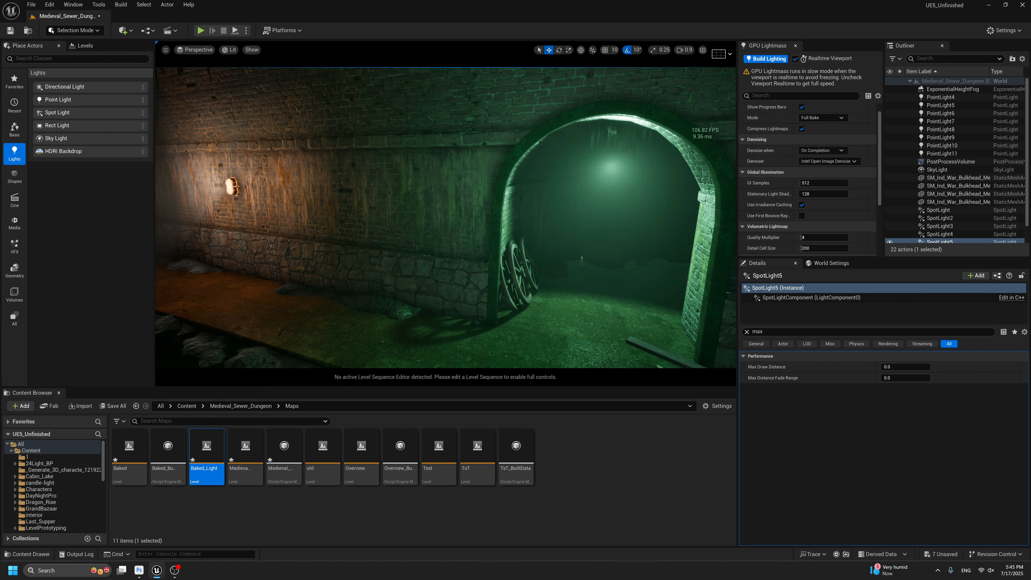
right_drag(499, 203, 519, 178)
key(g)
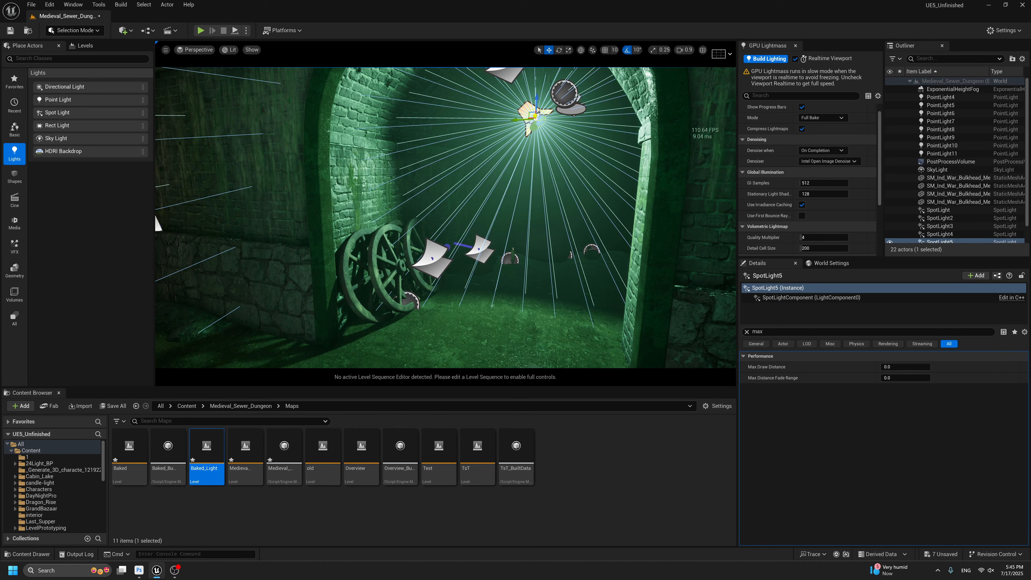
Aim SpotLight5 down toward the side tunnel's floor, and raise it toward the ceiling.
drag(536, 119, 534, 154)
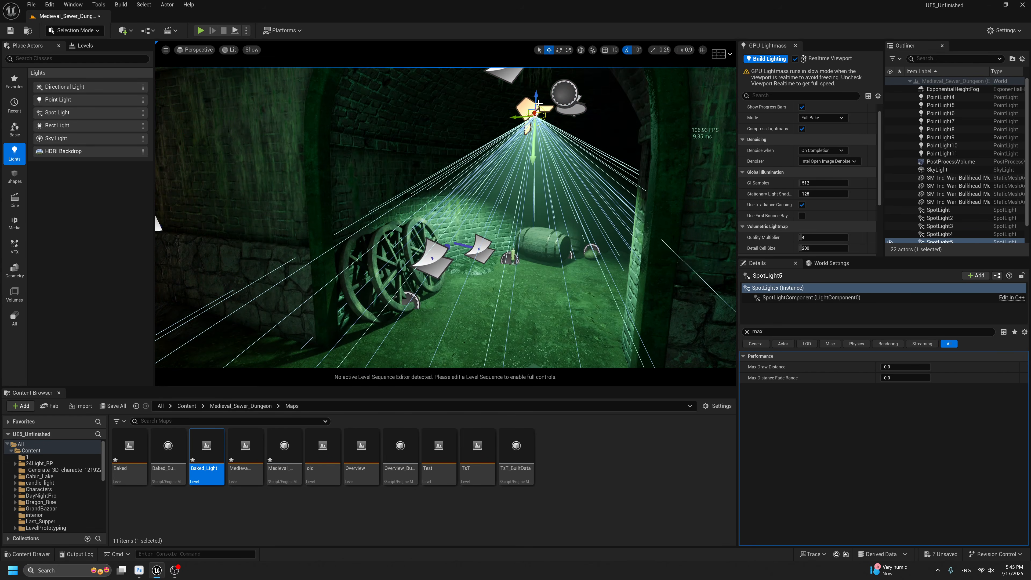
drag(537, 100, 536, 83)
right_drag(536, 83, 536, 44)
drag(528, 185, 526, 141)
mouse_move(526, 141)
right_down()
mouse_move(516, 142)
mouse_move(528, 141)
right_up()
mouse_move(512, 155)
mouse_down()
mouse_move(501, 156)
mouse_move(510, 148)
mouse_up()
key(g)
scroll(523, 156, down, 5)
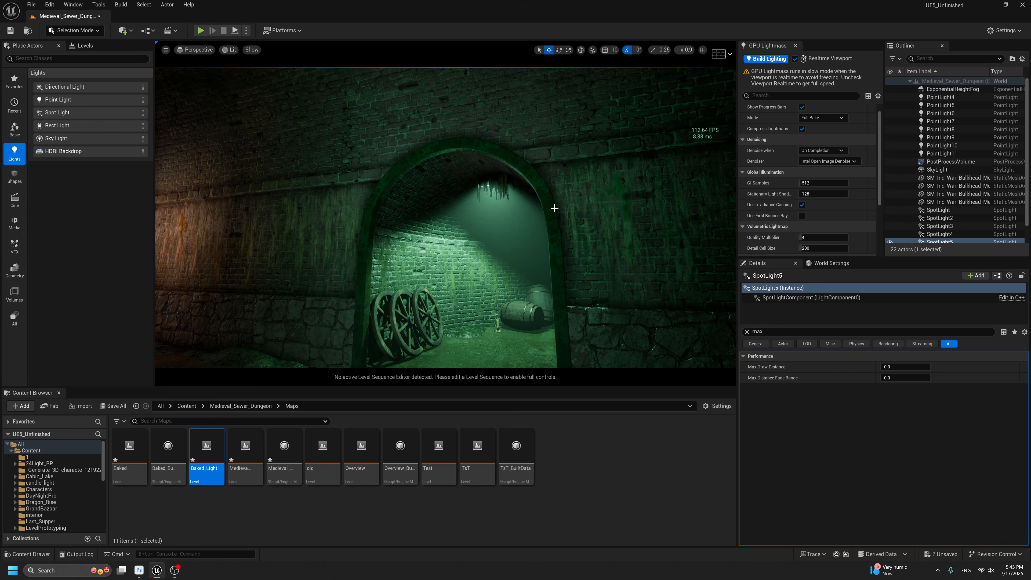
Set SpotLight5's Volumetric Scattering Intensity to 15, and check the green haze at the archway from the main tunnel.
key(g)
scroll(509, 184, down, 5)
key(g)
right_drag(513, 222, 454, 224)
key(g)
key(g)
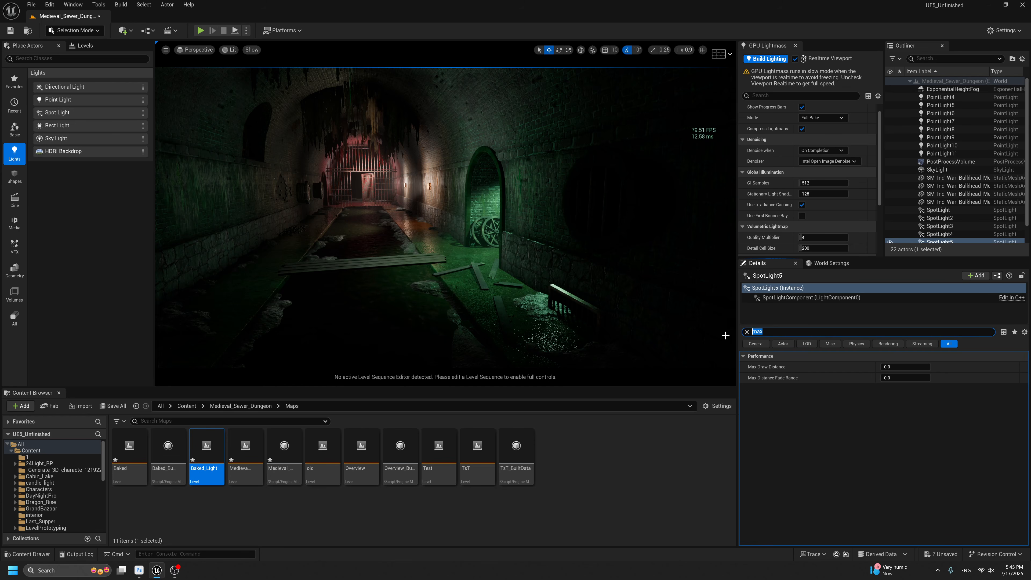
key(BackSpace)
click(889, 510)
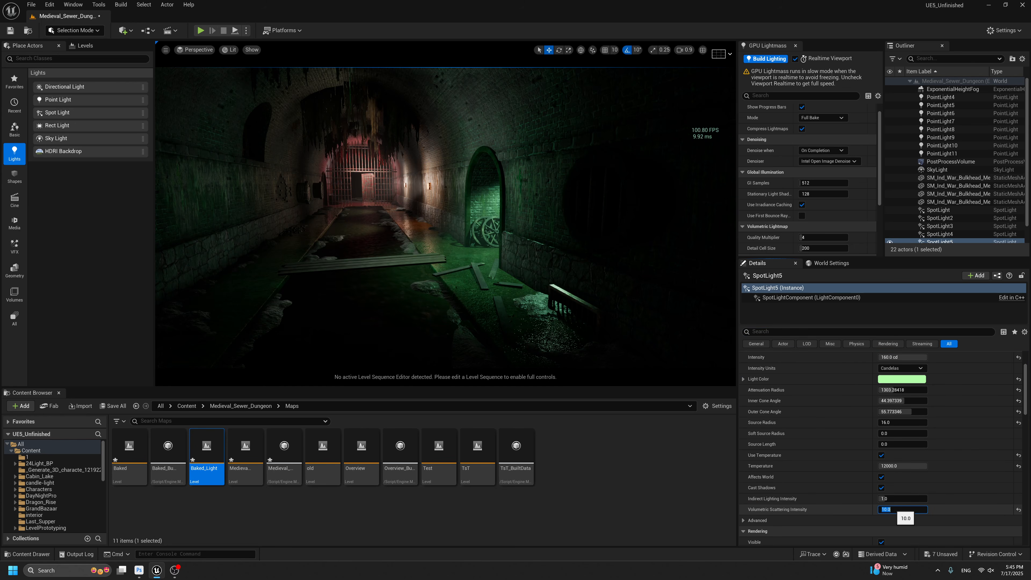
key(BackSpace)
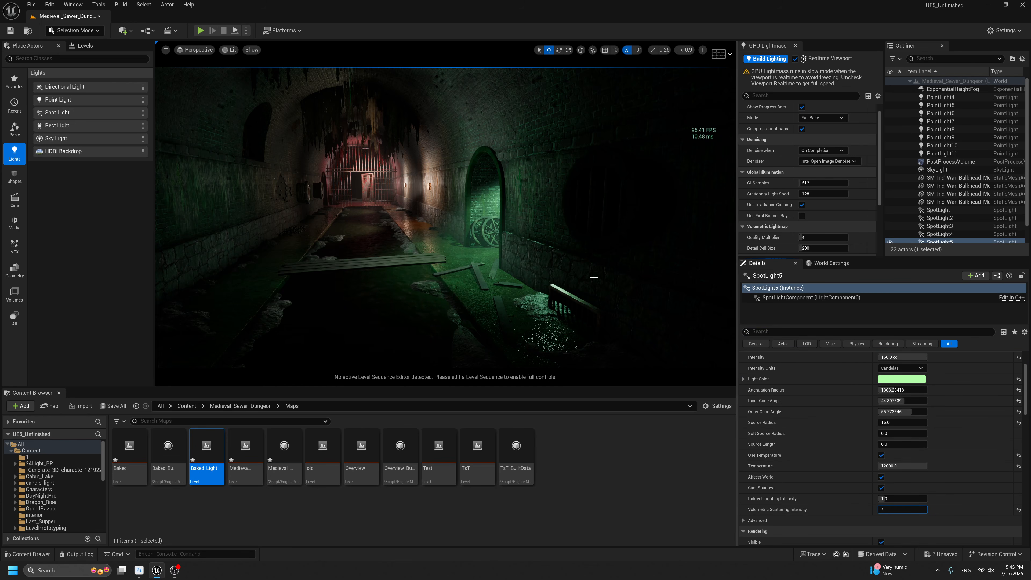
text(15)
key(Return)
key(g)
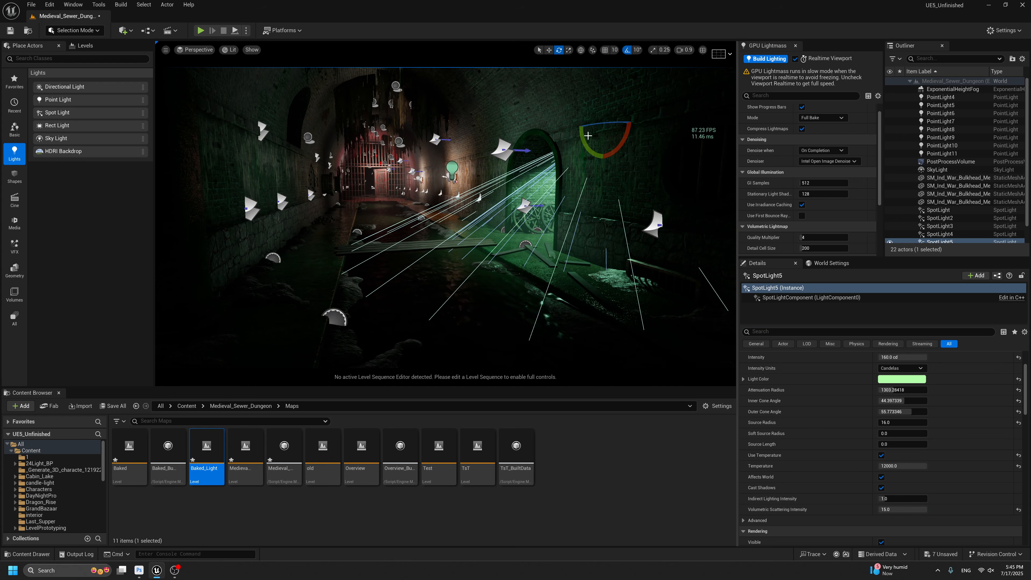
key(g)
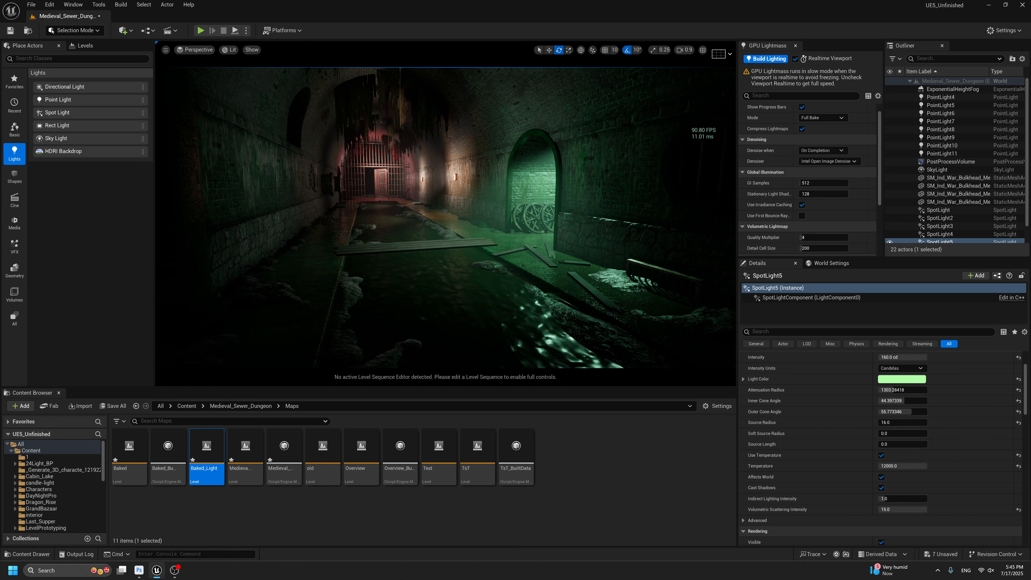
Filter SpotLight5's properties for volumetric settings, enable Cast Volumetric Shadow, and clear the filter.
click(772, 331)
text(vol)
click(884, 389)
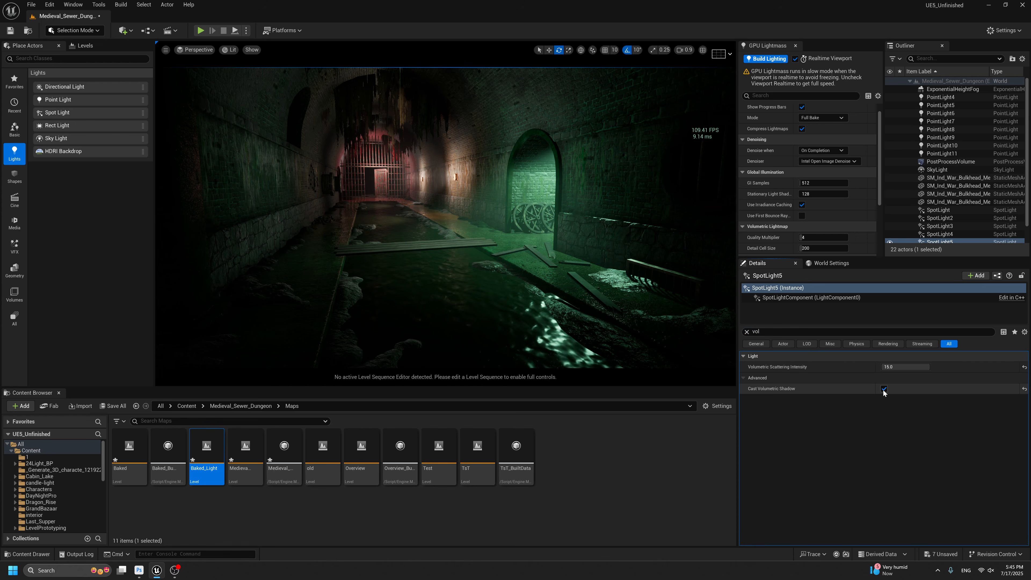
click(747, 331)
key(g)
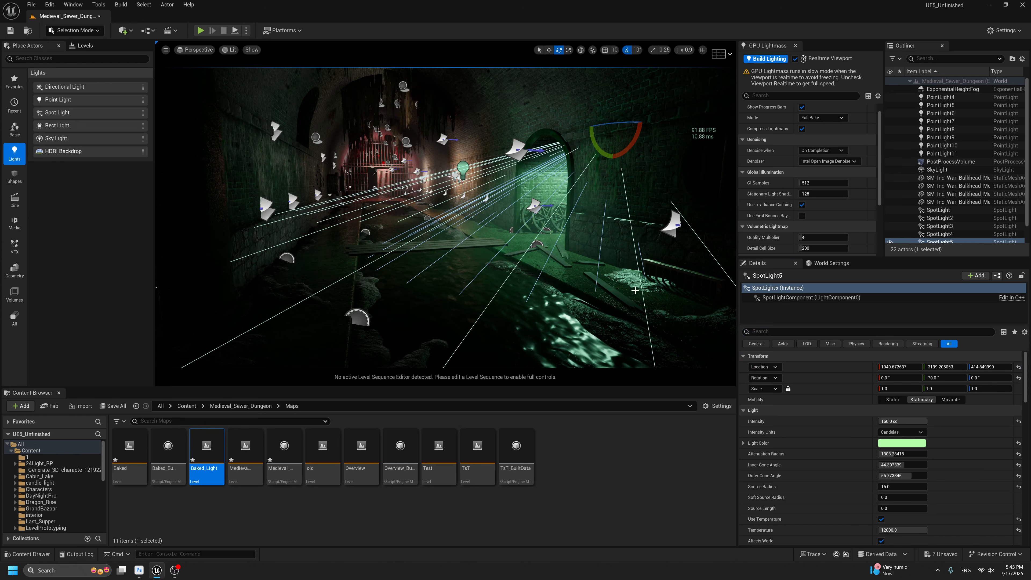
key(g)
From farther down the tunnel, set SpotLight5's Max Draw Distance to 3000 and its Max Distance Fade Range to 500.
scroll(638, 288, down, 6)
right_drag(638, 288, 519, 247)
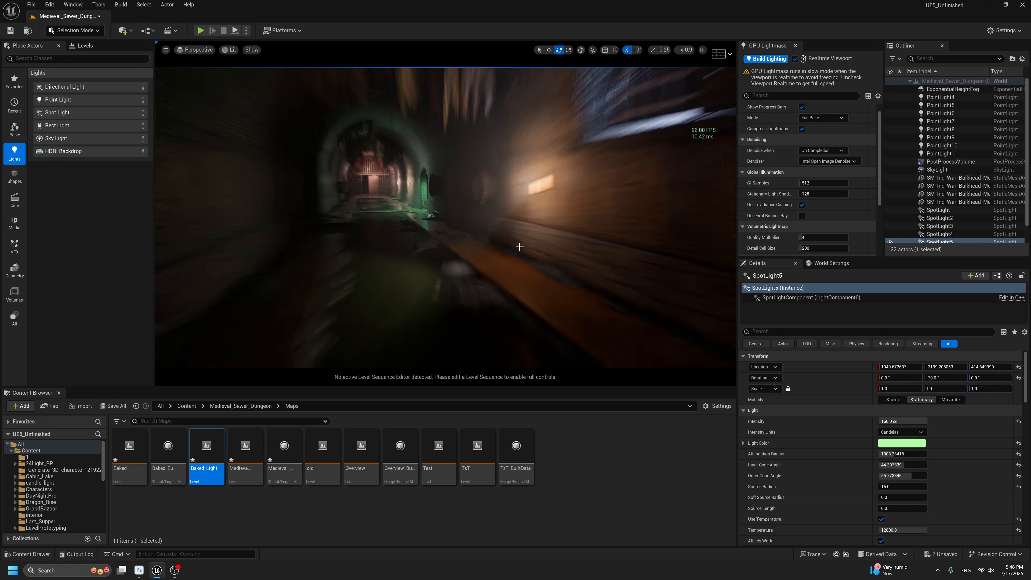
scroll(518, 246, down, 4)
scroll(509, 236, up, 7)
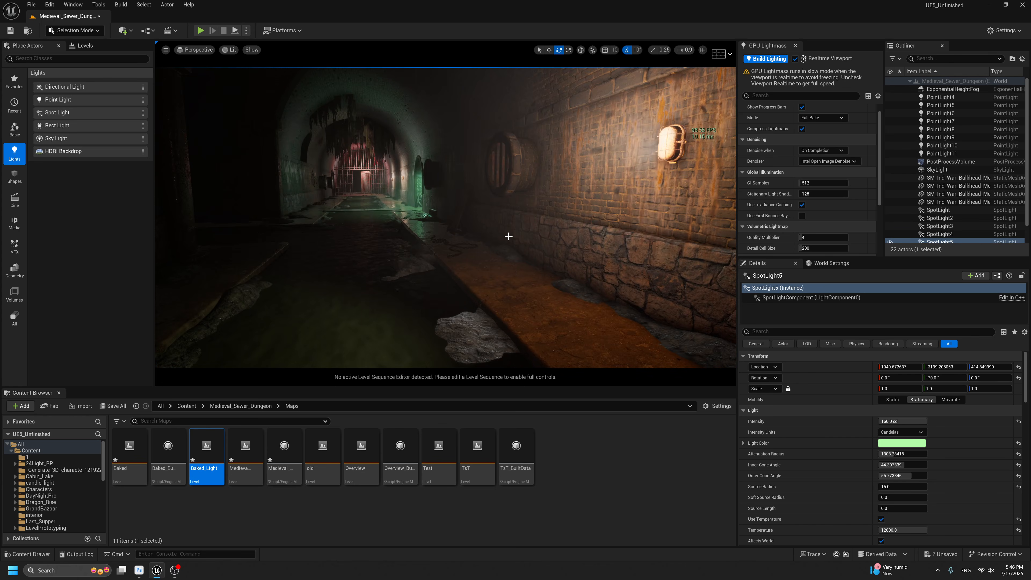
middle_drag(509, 237, 443, 227)
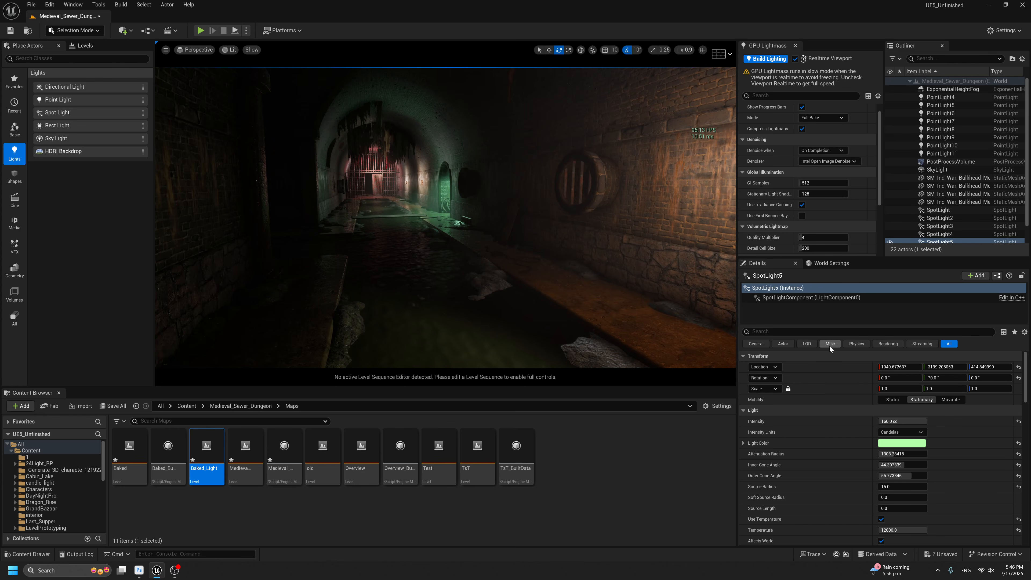
text(max)
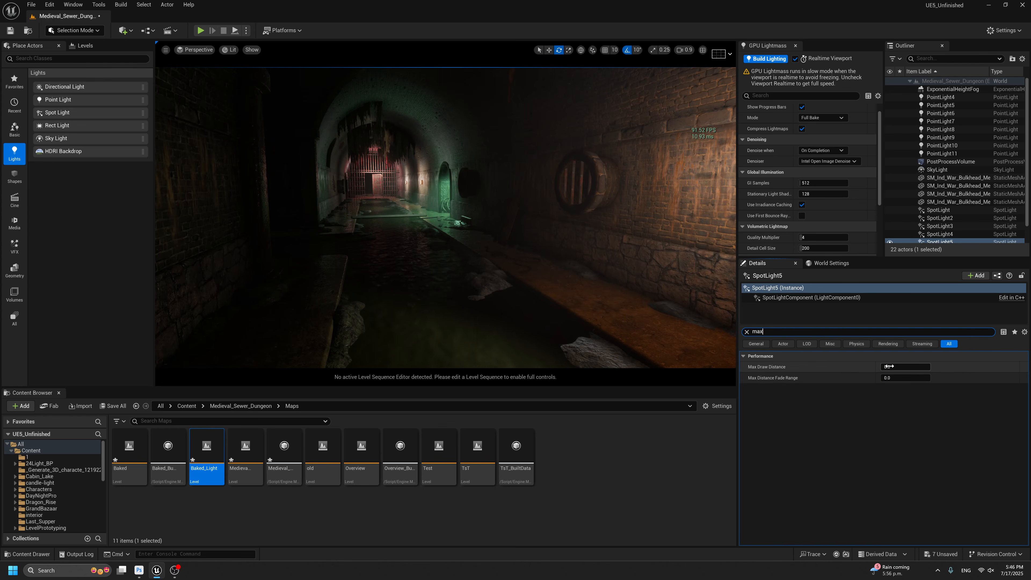
text(3000)
key(Return)
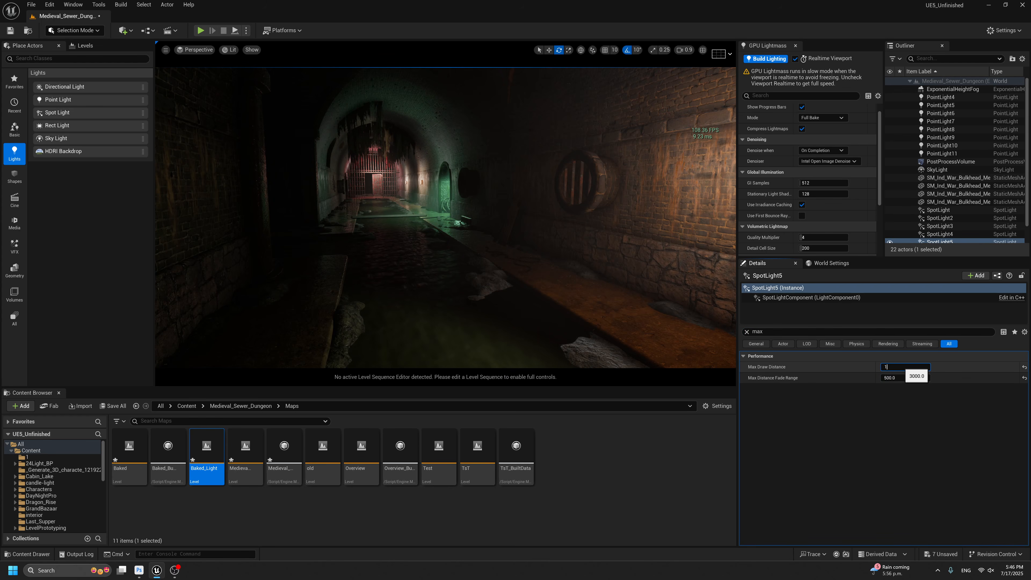
Try Max Draw Distance values of 1500 and 2000 on SpotLight5.
click(903, 367)
text(1500)
key(Return)
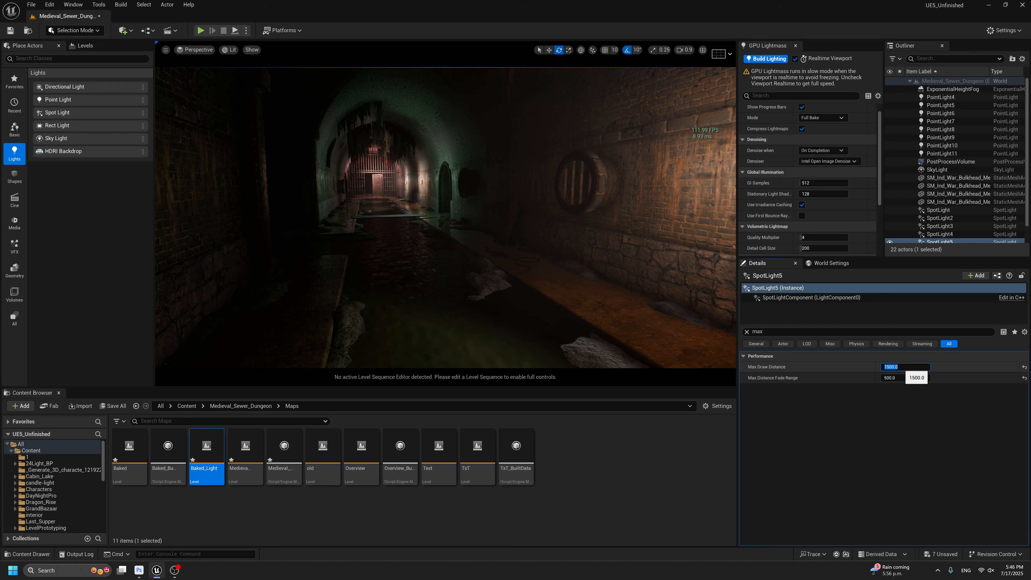
key(BackSpace)
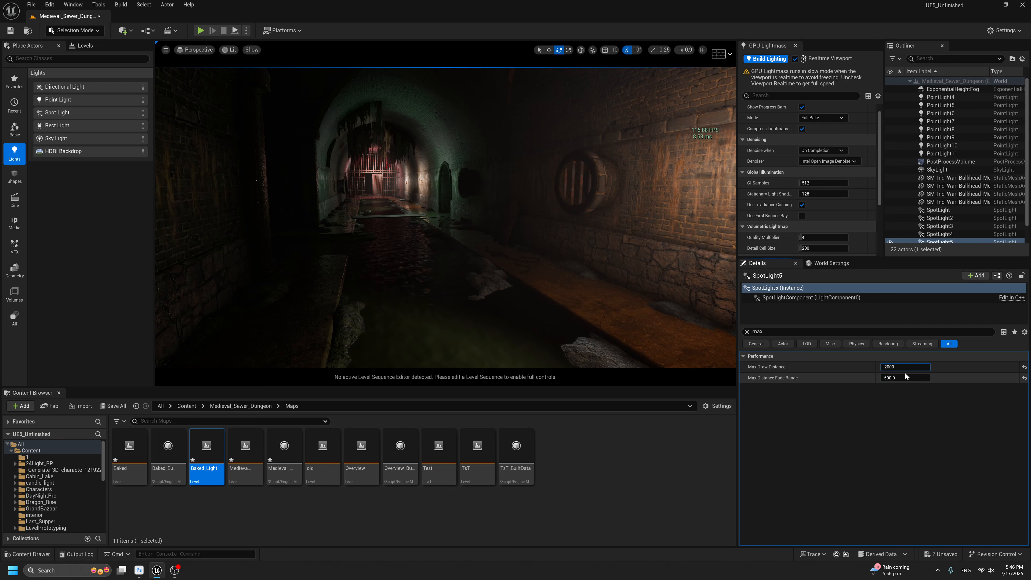
key(Return)
Adjust SpotLight5's Max Draw Distance to about 3409, and check the green archway light from near and far along the tunnel.
drag(906, 367, 898, 367)
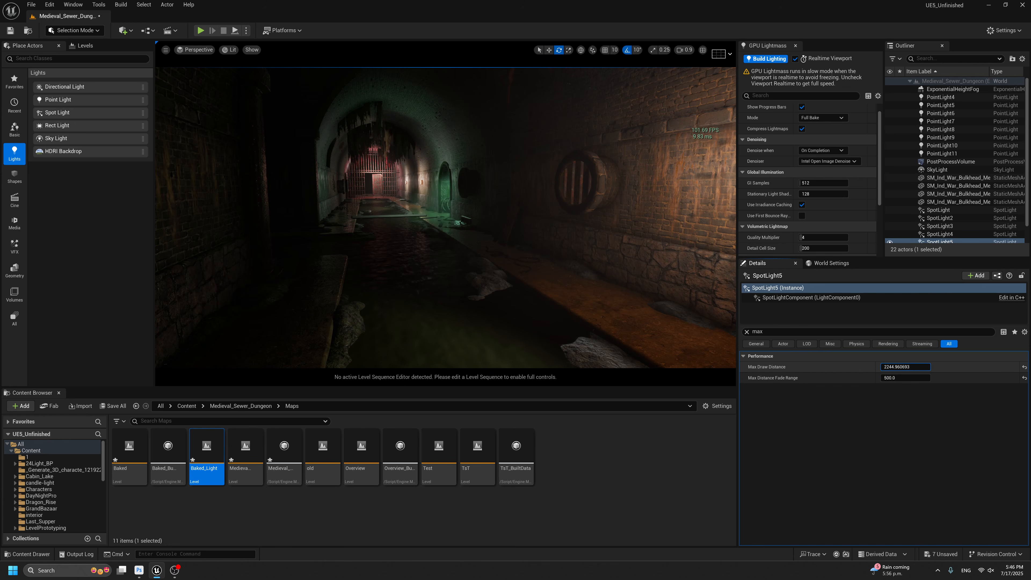
drag(905, 367, 904, 366)
key(s)
right_drag(445, 219, 447, 221)
key(w)
key(s)
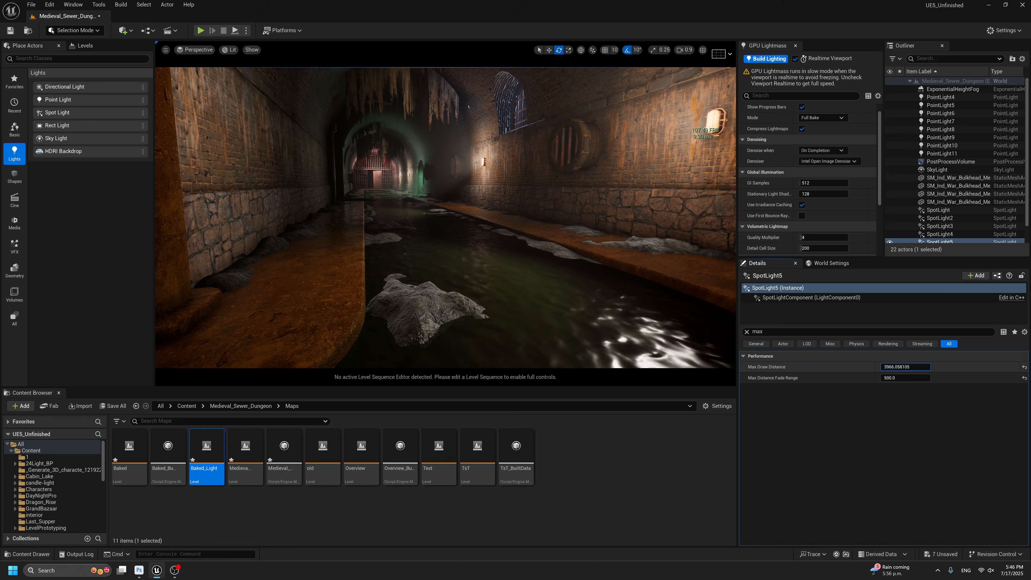
key(s)
mouse_move(596, 238)
right_down()
mouse_move(609, 239)
mouse_move(591, 235)
right_up()
key(w)
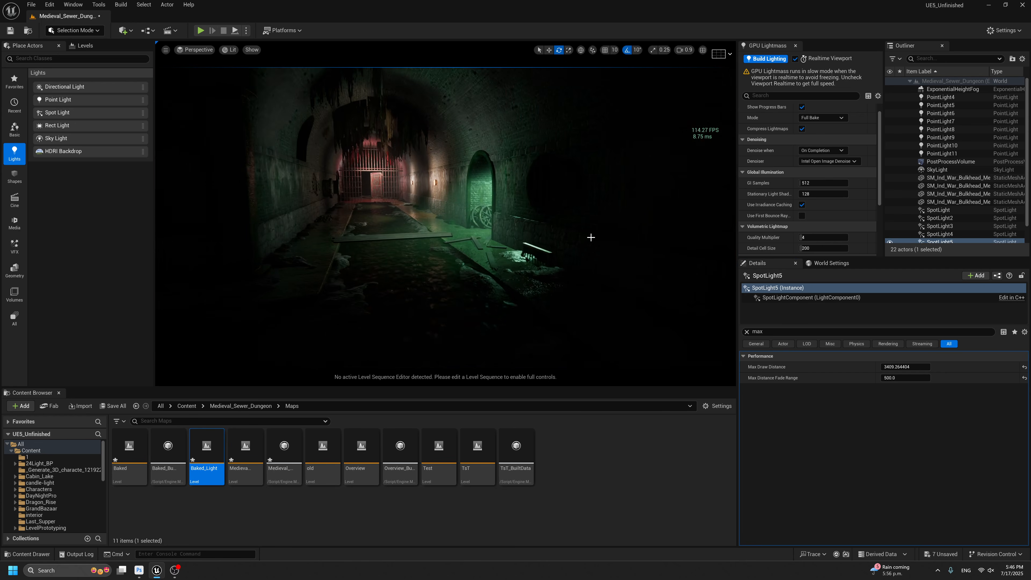
scroll(591, 240, down, 8)
scroll(603, 250, down, 5)
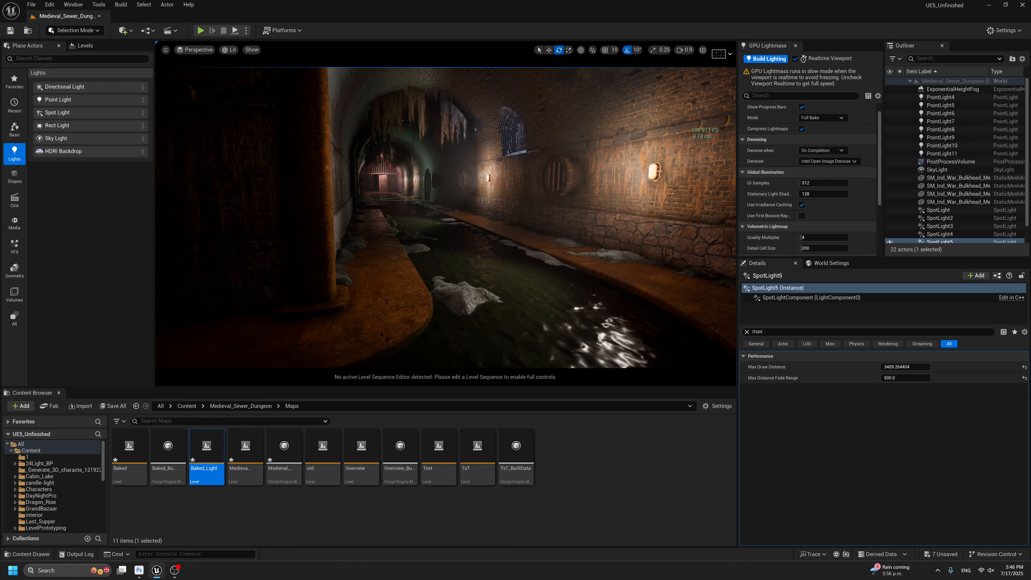
mouse_move(492, 240)
right_down()
mouse_move(503, 240)
mouse_move(507, 203)
mouse_move(488, 222)
right_up()
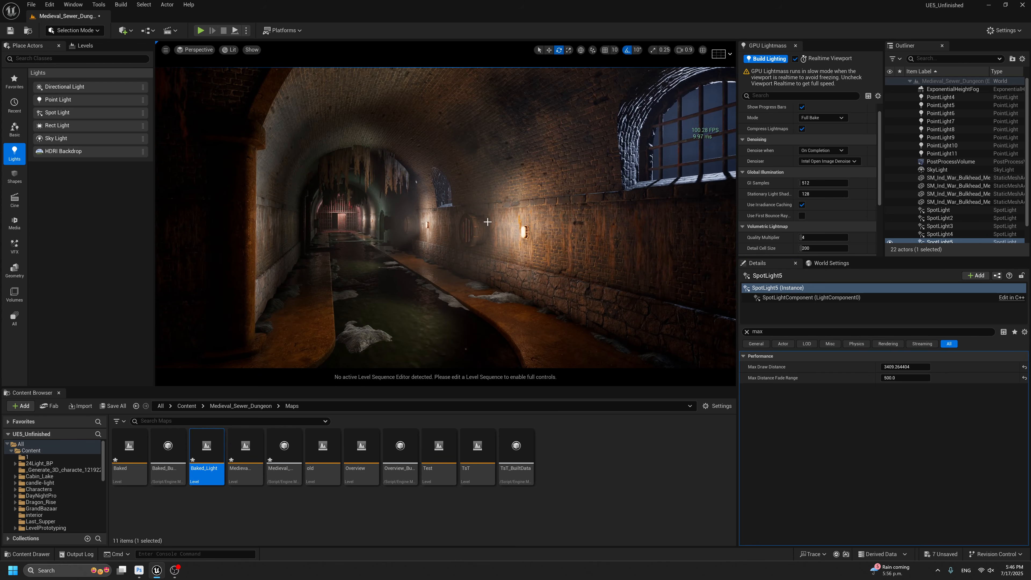
Hide the SkyLight, and inspect the tunnel in the Light Complexity view before returning the viewport to Lit.
click(889, 170)
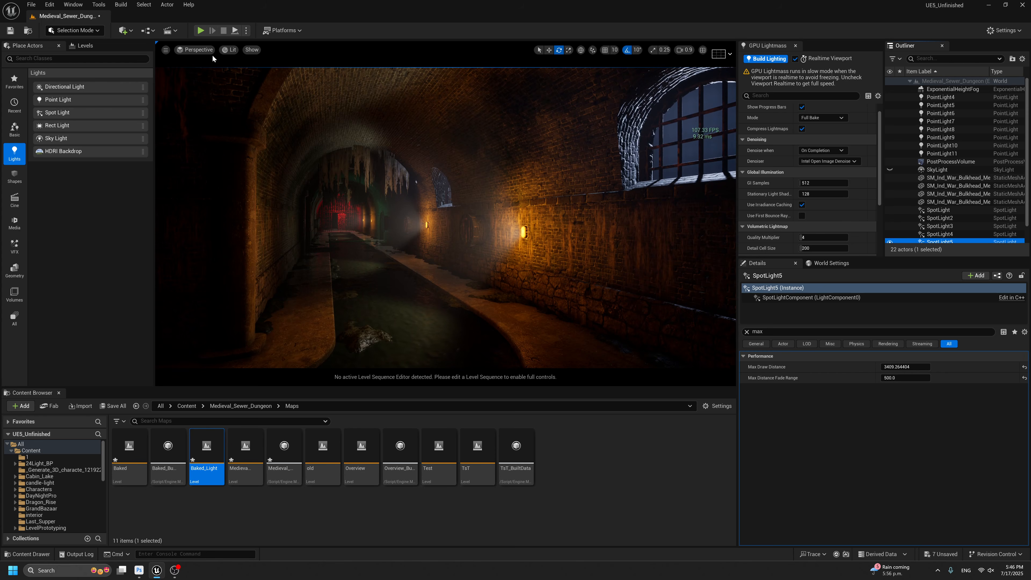
click(230, 50)
mouse_move(285, 178)
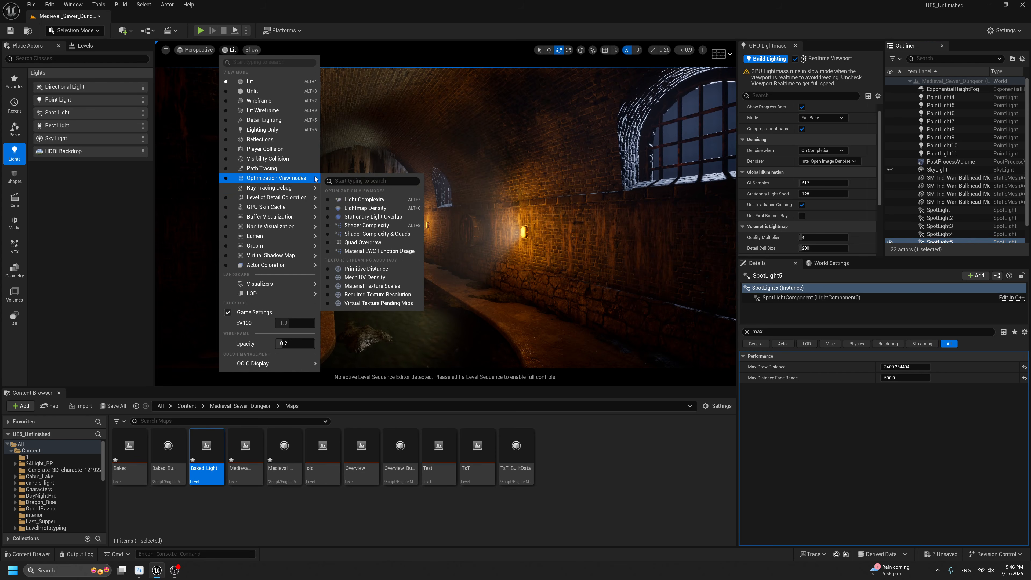
click(354, 199)
mouse_move(402, 167)
right_down()
mouse_move(424, 170)
mouse_move(391, 156)
right_up()
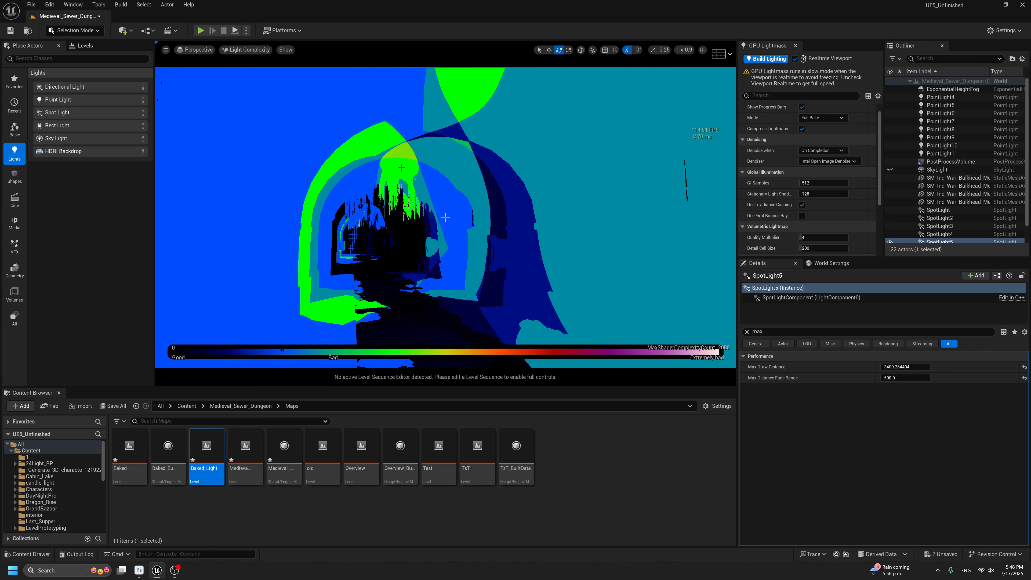
key(g)
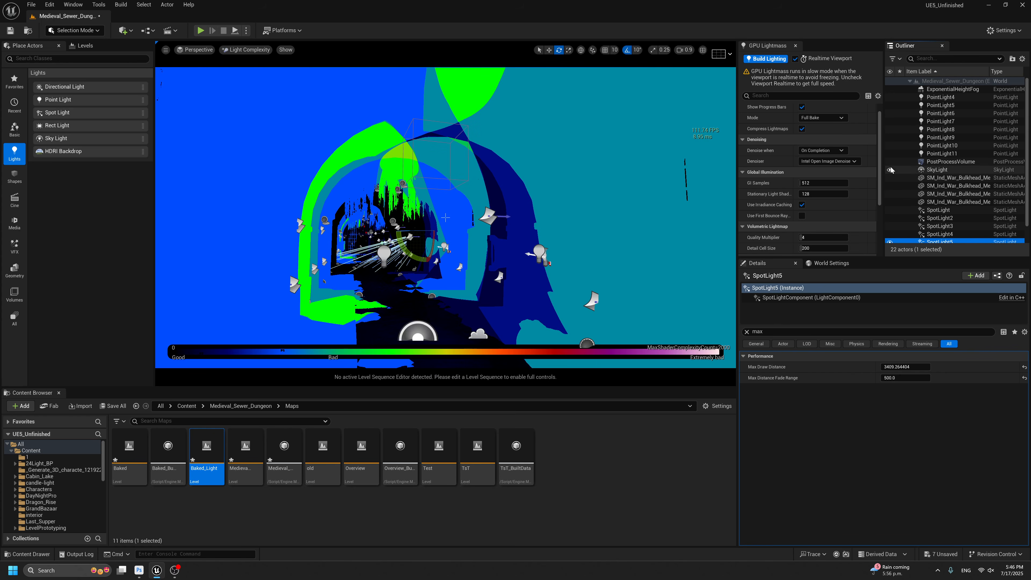
click(229, 55)
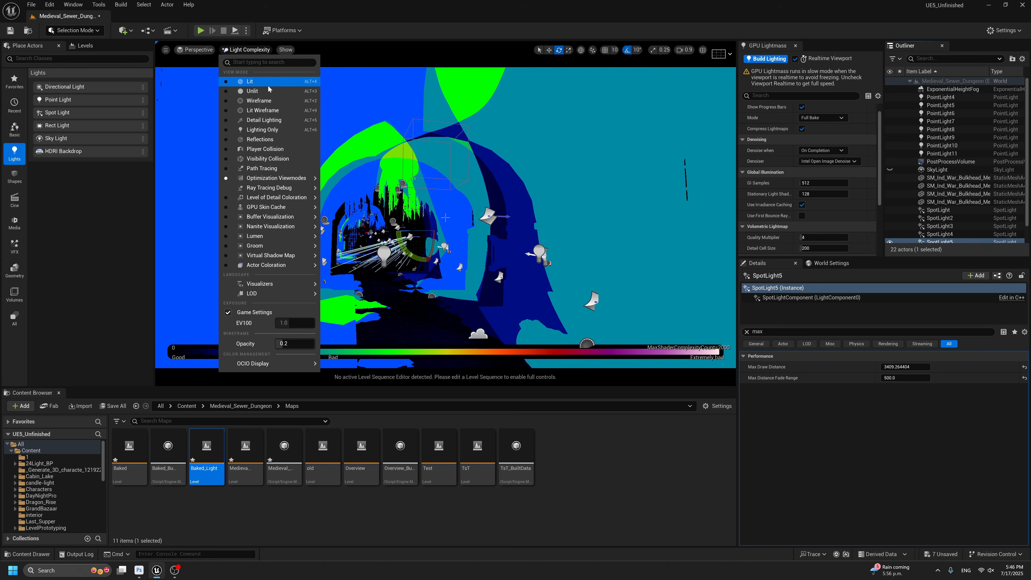
click(252, 81)
key(g)
mouse_move(508, 185)
right_down()
mouse_move(555, 185)
mouse_move(488, 190)
mouse_move(525, 165)
mouse_move(522, 176)
right_up()
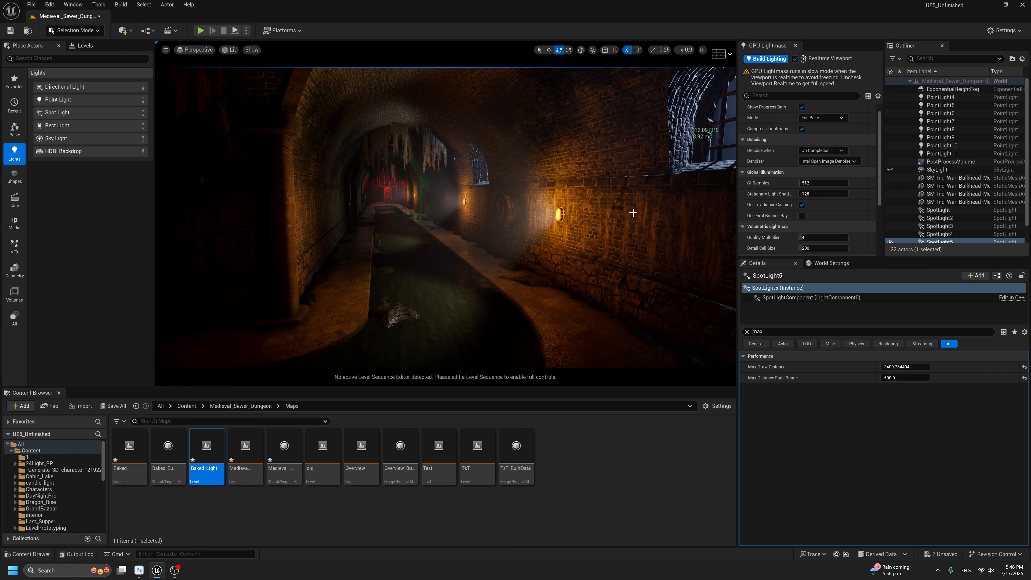
Select the PostProcessVolume, clear its property filter, and locate the Local Exposure settings.
click(948, 162)
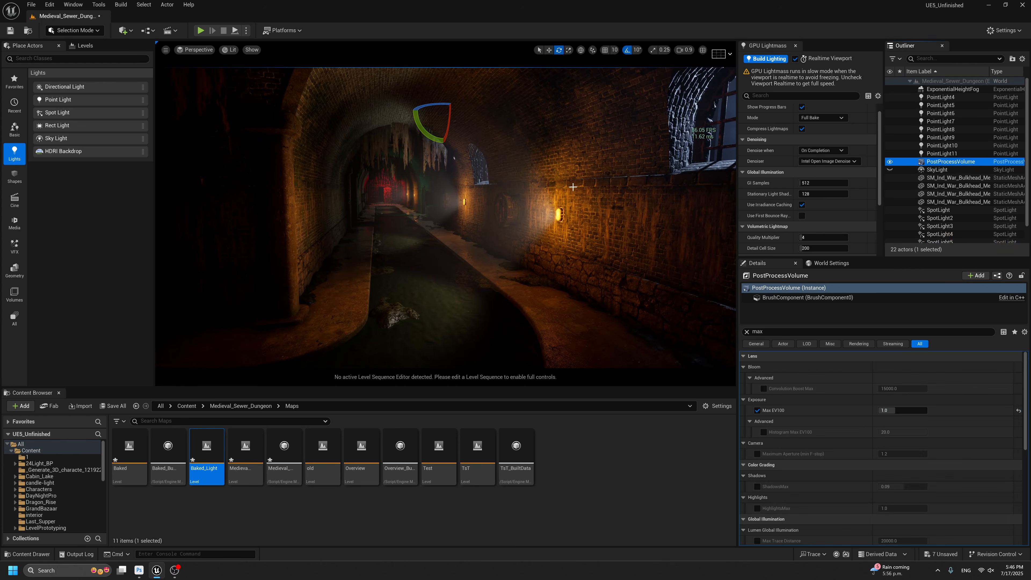
right_drag(573, 187, 571, 186)
key(g)
key(g)
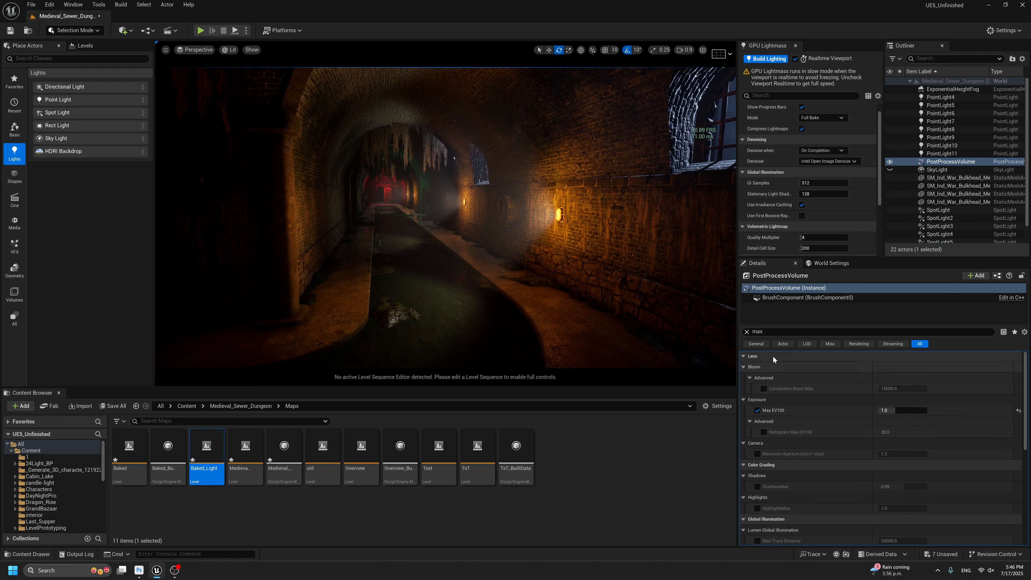
scroll(807, 443, down, 10)
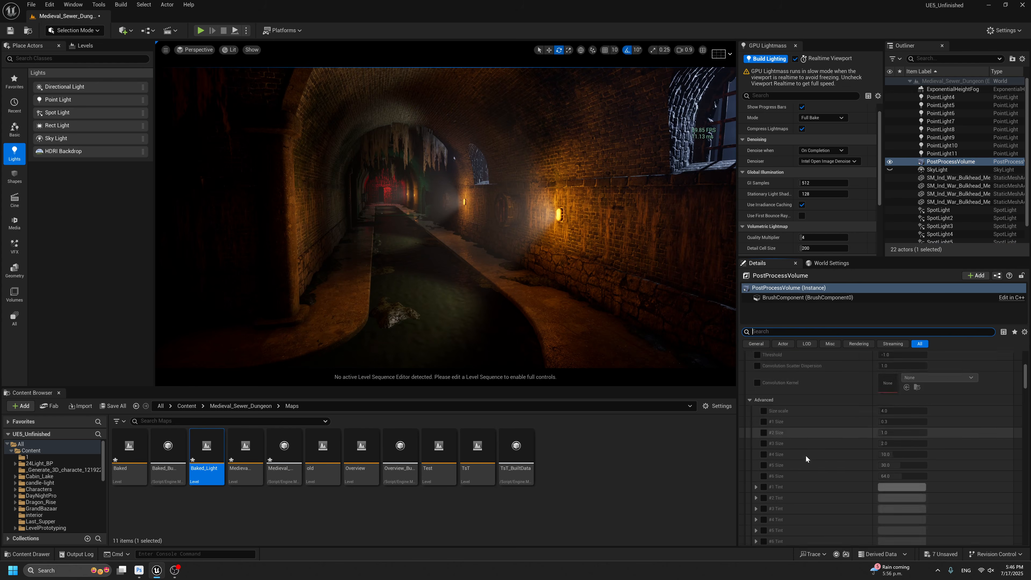
scroll(808, 464, down, 10)
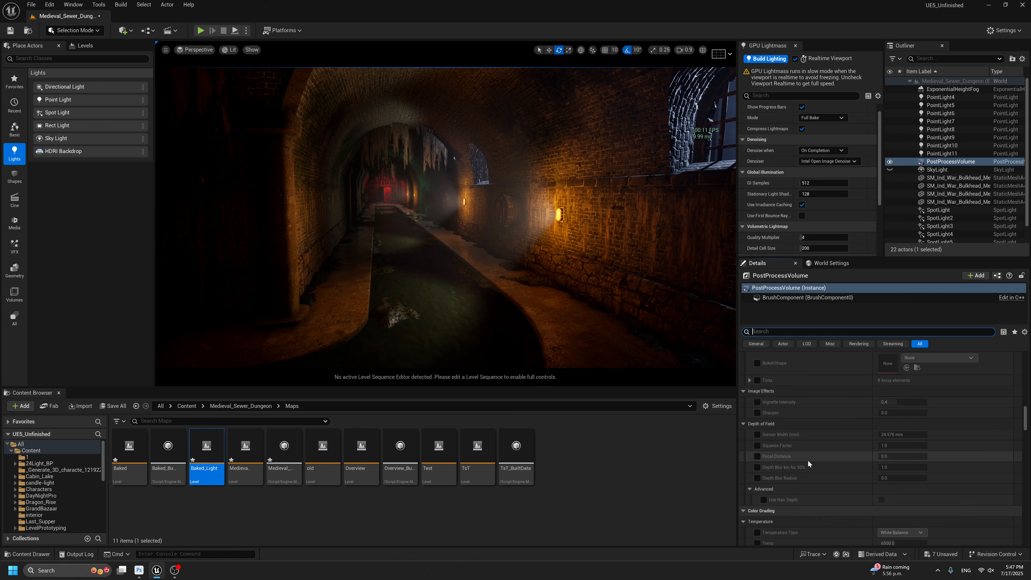
scroll(771, 431, up, 5)
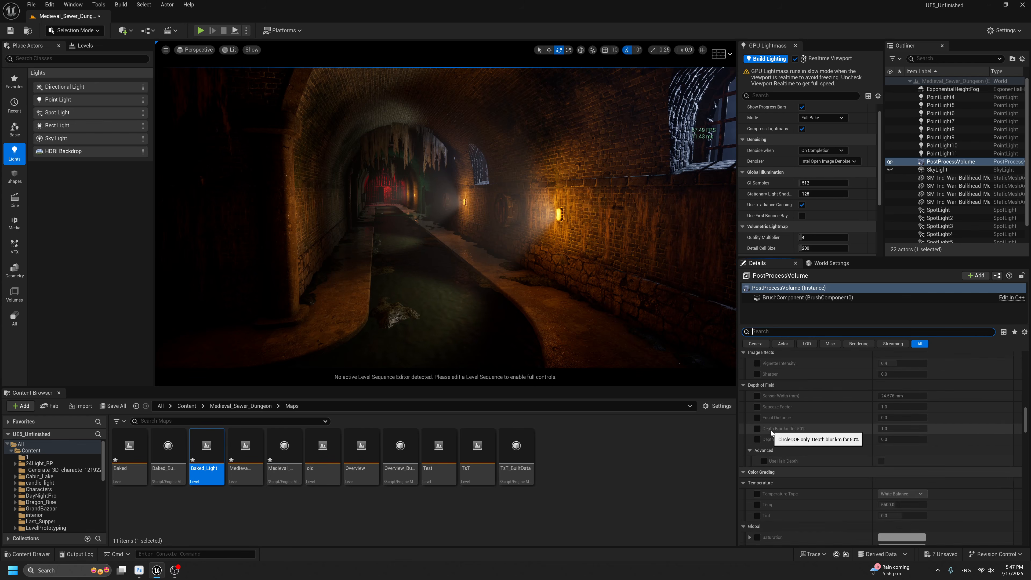
scroll(775, 431, up, 3)
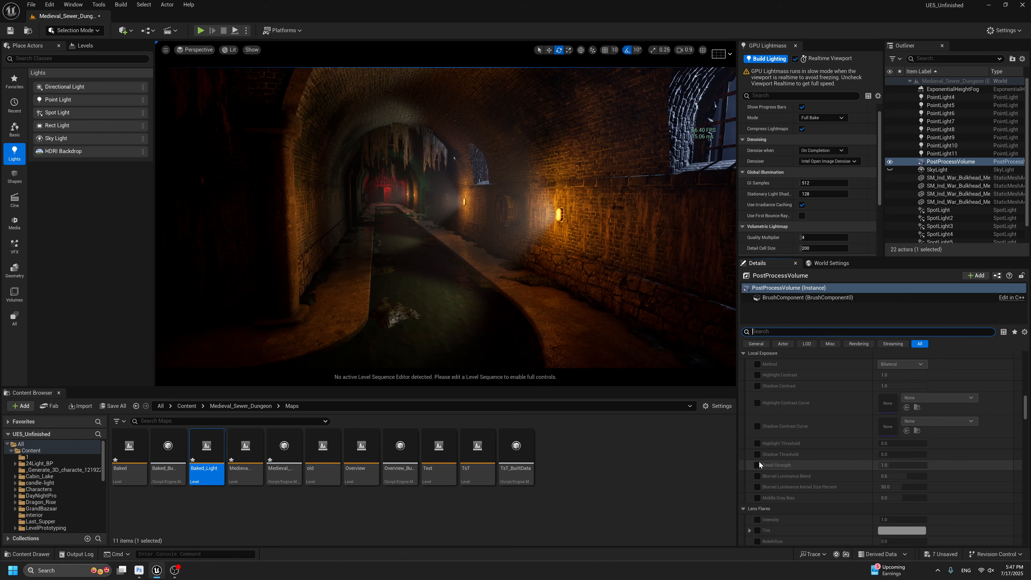
Enable the PostProcessVolume's Local Exposure Shadow Contrast override and set it to 0.65.
click(757, 386)
click(890, 386)
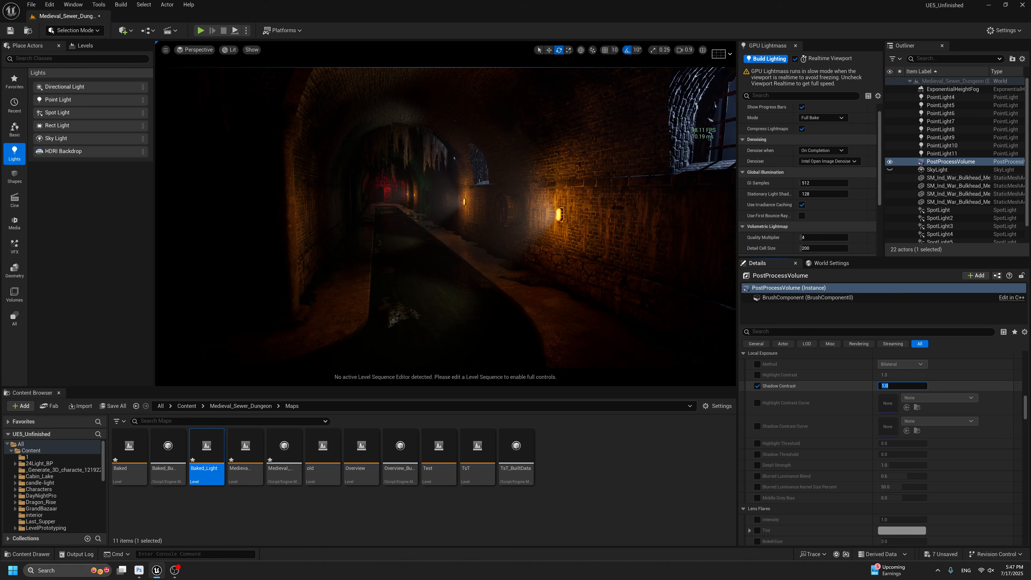
text(0.7)
key(Return)
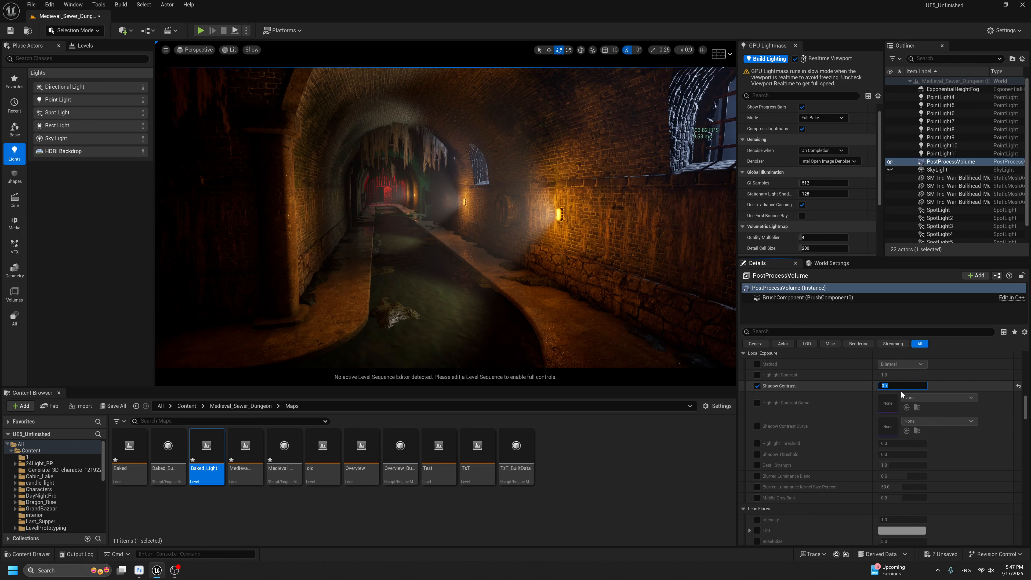
text(0.65)
key(Return)
click(854, 385)
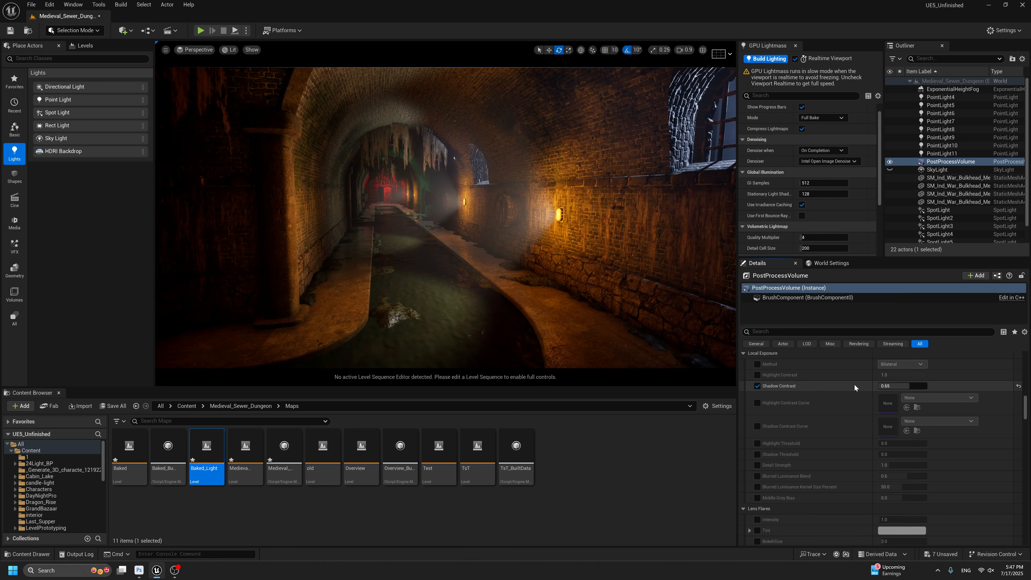
right_drag(557, 277, 545, 284)
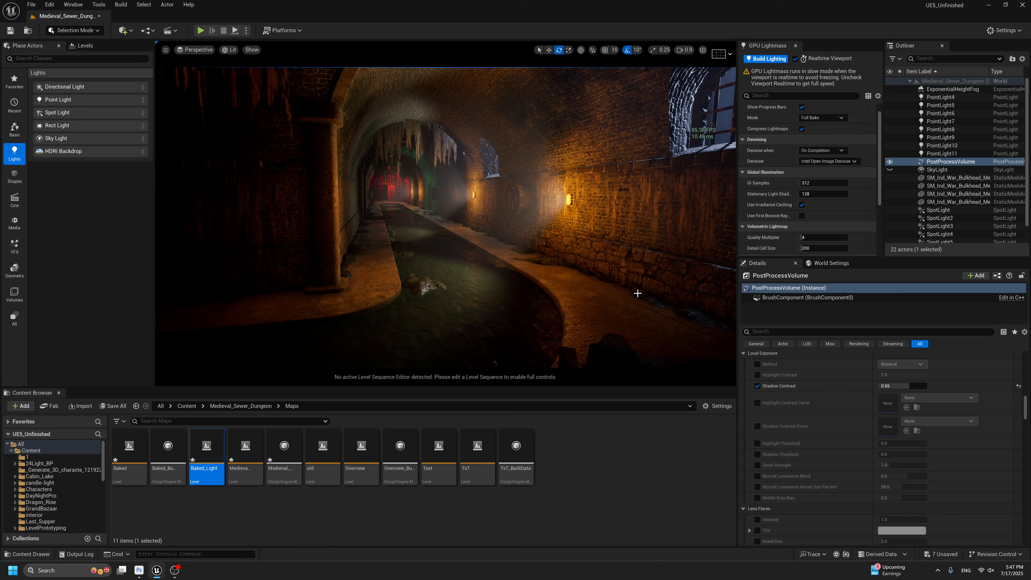
Enable the PostProcessVolume's Global Saturation override under Color Grading and set it to 0.85.
scroll(872, 423, down, 10)
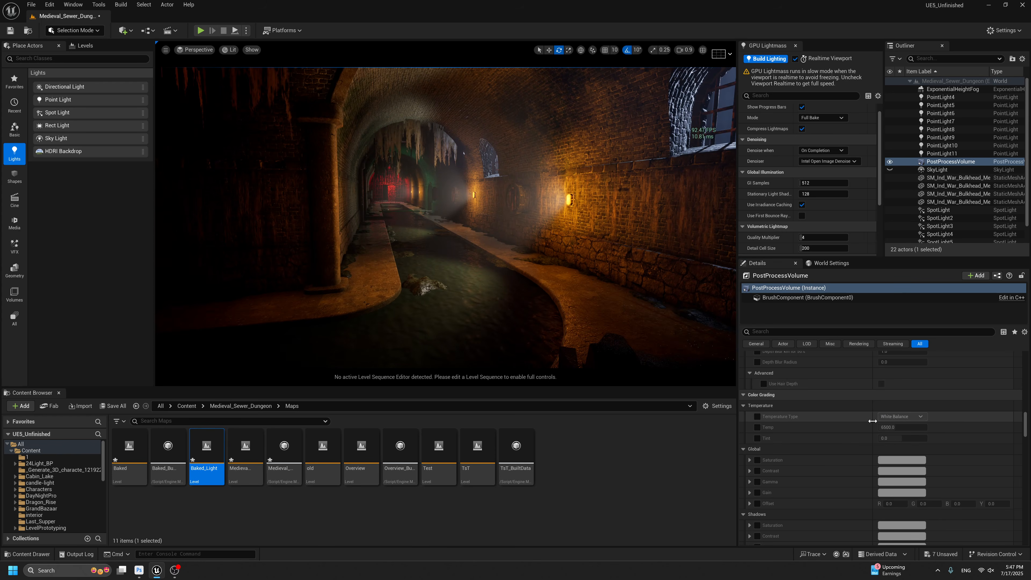
scroll(872, 422, down, 10)
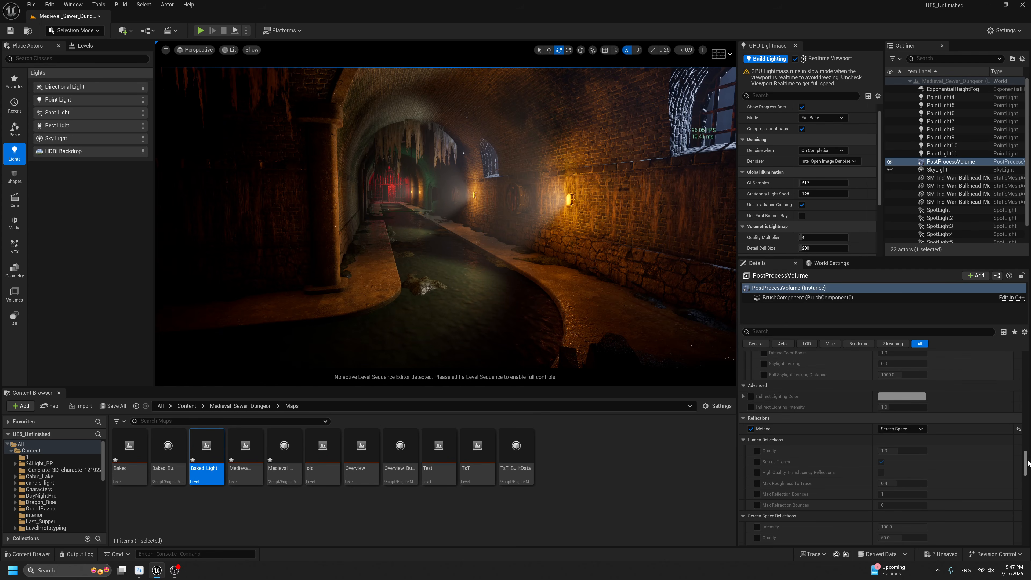
scroll(1020, 427, up, 10)
mouse_move(1024, 427)
mouse_down()
mouse_move(1026, 402)
mouse_move(1030, 449)
mouse_move(1029, 427)
mouse_up()
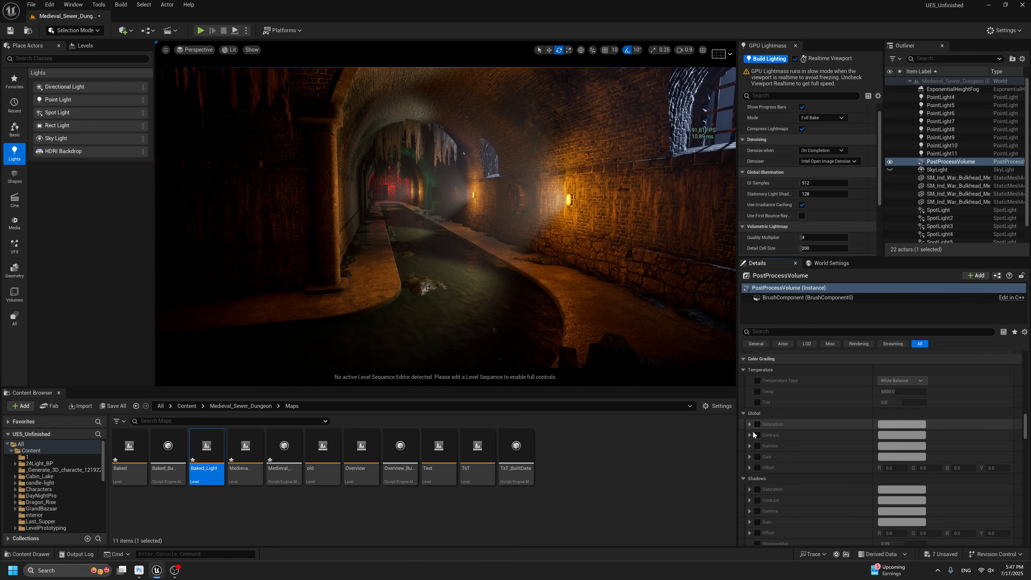
click(757, 424)
click(750, 423)
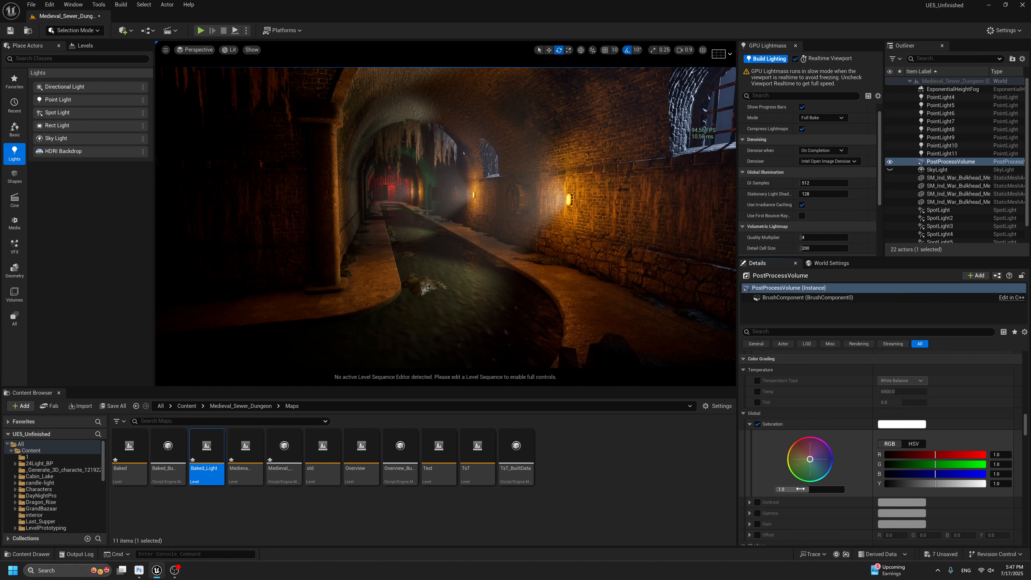
key(Return)
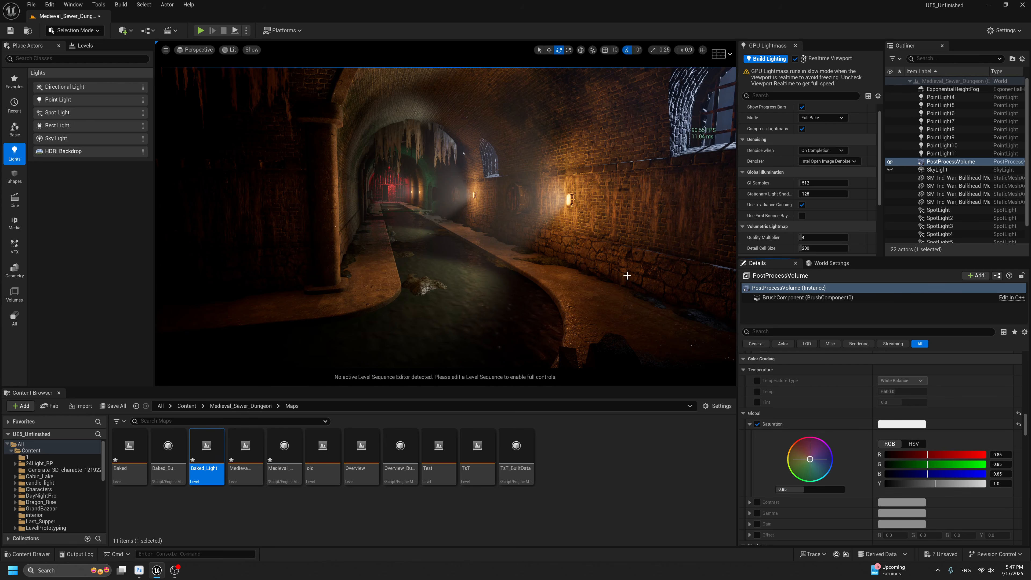
Compare the tunnel with the Global Saturation override off and on, leaving it enabled.
right_drag(627, 277, 647, 269)
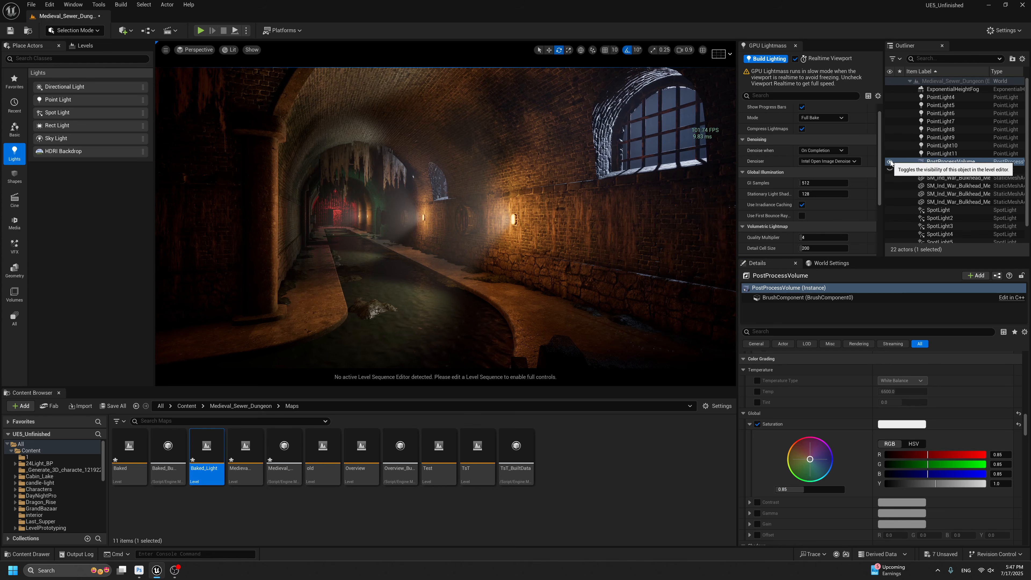
click(758, 423)
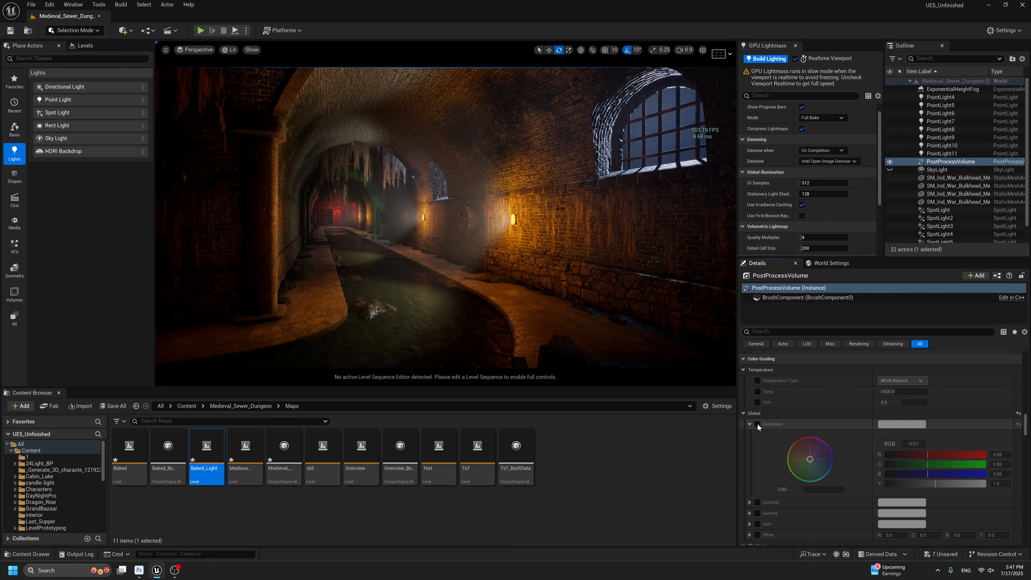
click(757, 423)
middle_drag(617, 268, 633, 270)
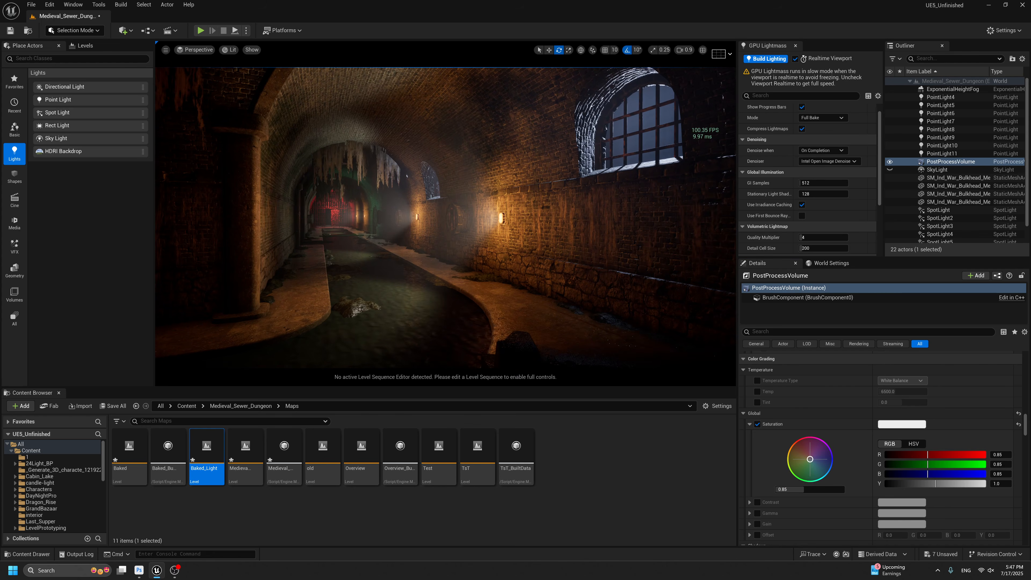
key(g)
key(g)
Try shifting the Global Gamma slightly toward blue, with red at 0.94 and green at 0.951, and undo the tint.
scroll(795, 506, down, 2)
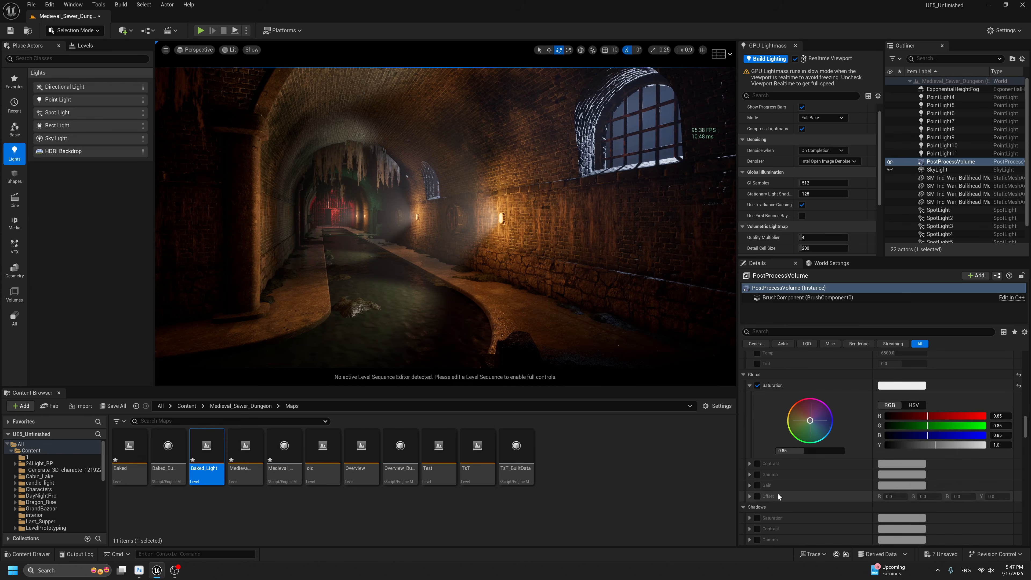
click(757, 474)
click(750, 474)
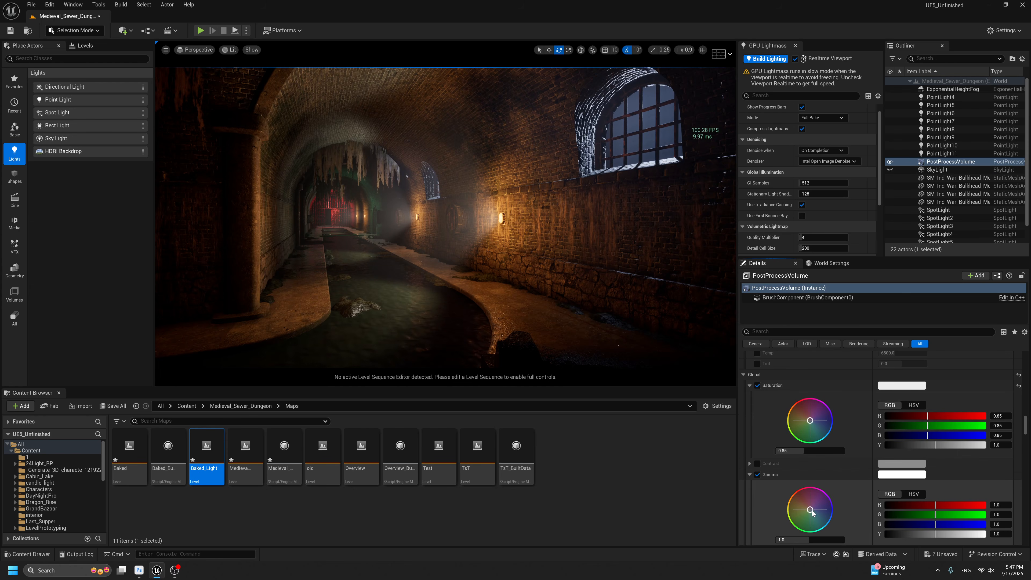
drag(813, 512, 818, 514)
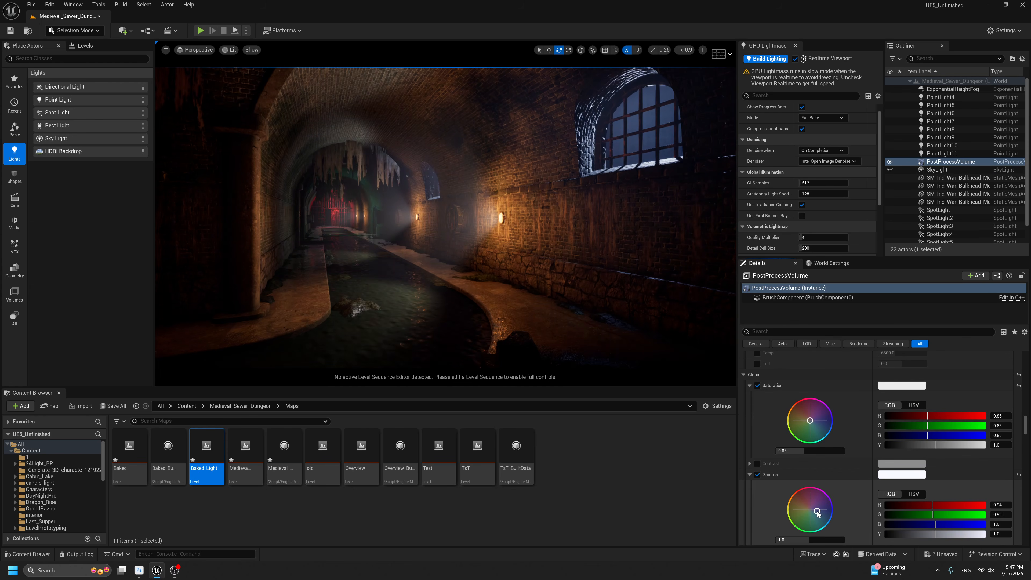
key(ctrl+z)
key(ctrl+z)
key(ctrl+z)
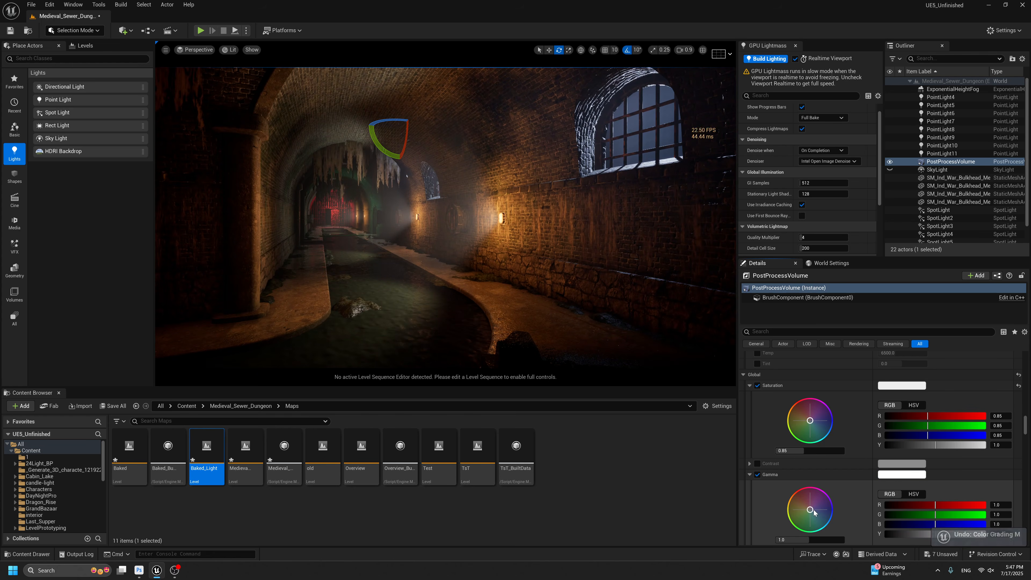
Enable the Midtones Gain override and tint it toward blue, with red 0.77, green 0.887 and blue 1.0.
scroll(799, 482, down, 10)
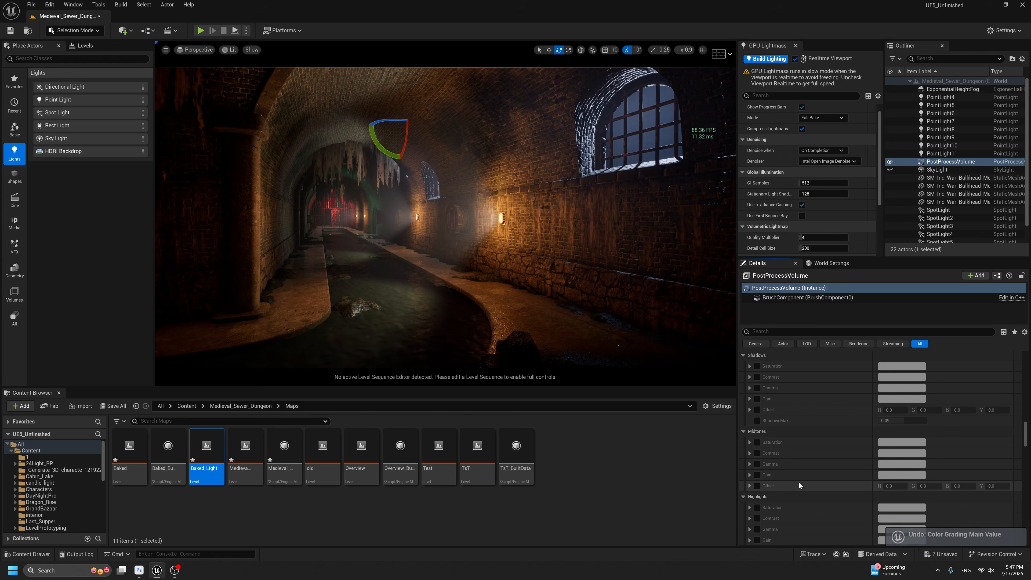
click(758, 475)
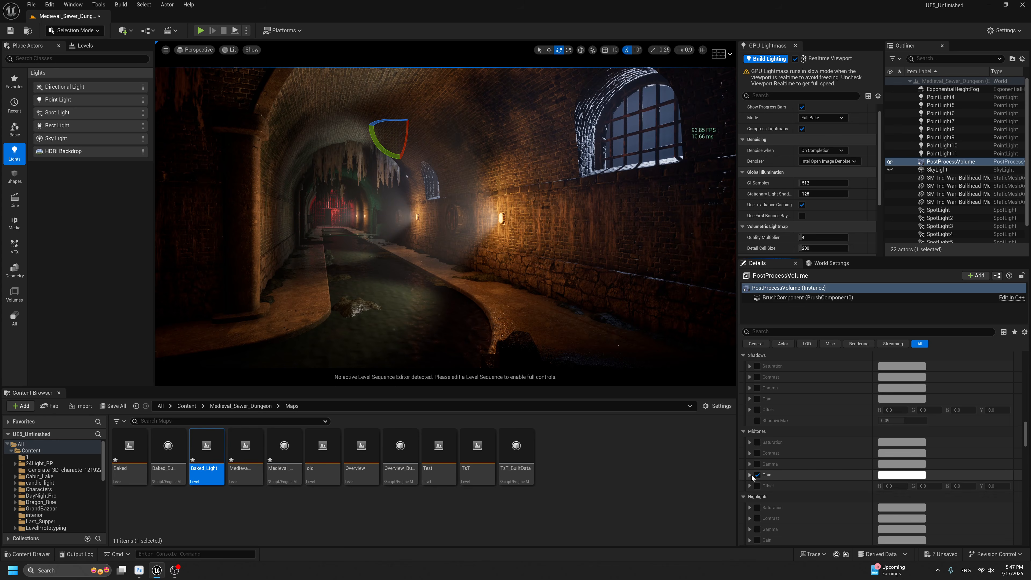
click(750, 475)
scroll(768, 486, down, 2)
drag(813, 473, 821, 479)
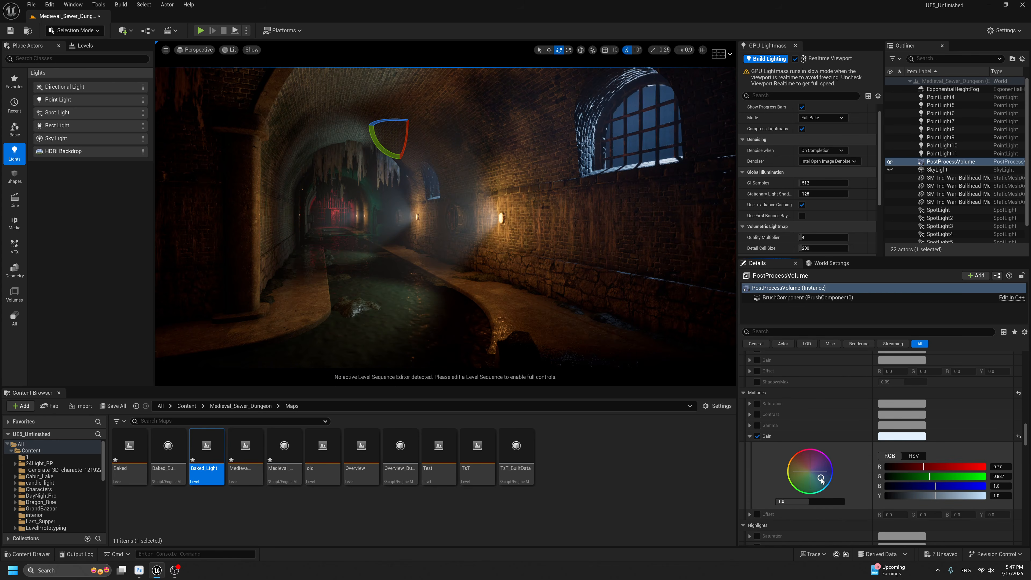
Examine the color-graded tunnel from the barred window toward the green archway, with editor icons shown and hidden.
mouse_move(566, 301)
right_down()
mouse_move(554, 297)
mouse_move(557, 311)
mouse_move(570, 308)
mouse_move(571, 285)
right_up()
key(g)
right_click(575, 286)
key(g)
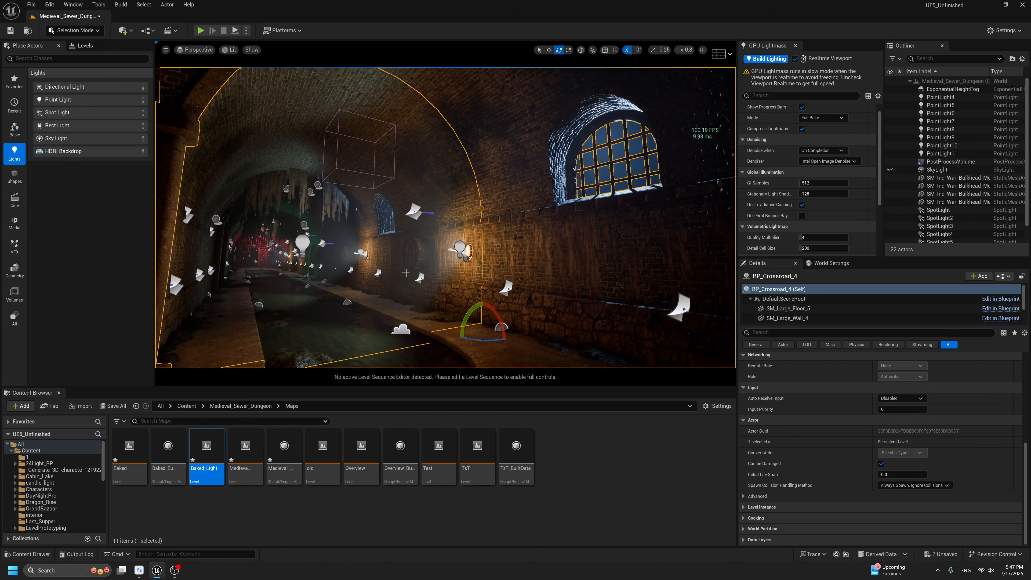
key(g)
key(w)
right_drag(420, 276, 423, 297)
scroll(420, 276, up, 1)
key(g)
key(w)
right_drag(545, 252, 541, 240)
key(s)
key(g)
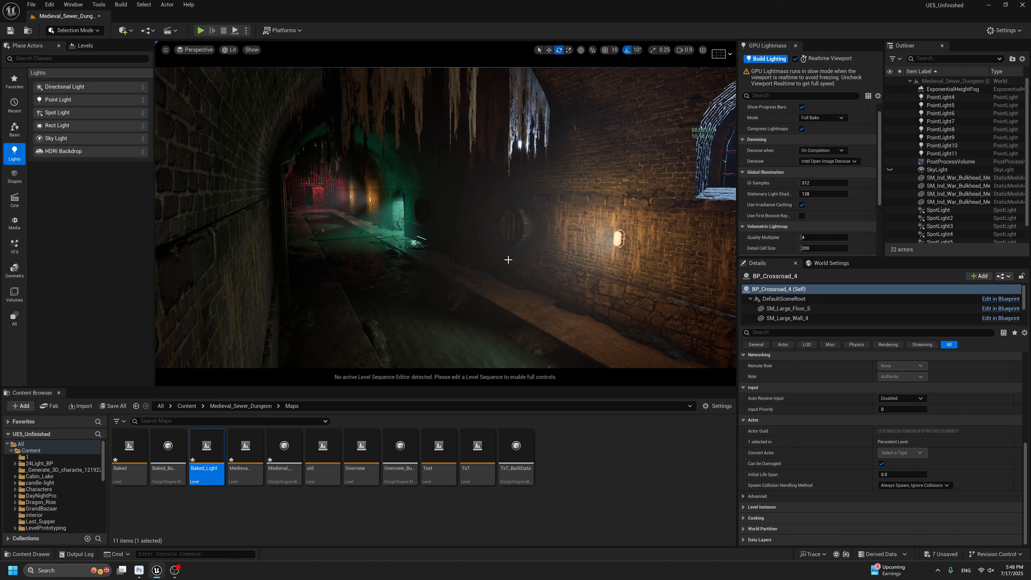
Duplicate PointLight5 from the wall lamp and place the copy farther down the tunnel toward the green archway.
key(g)
click(609, 238)
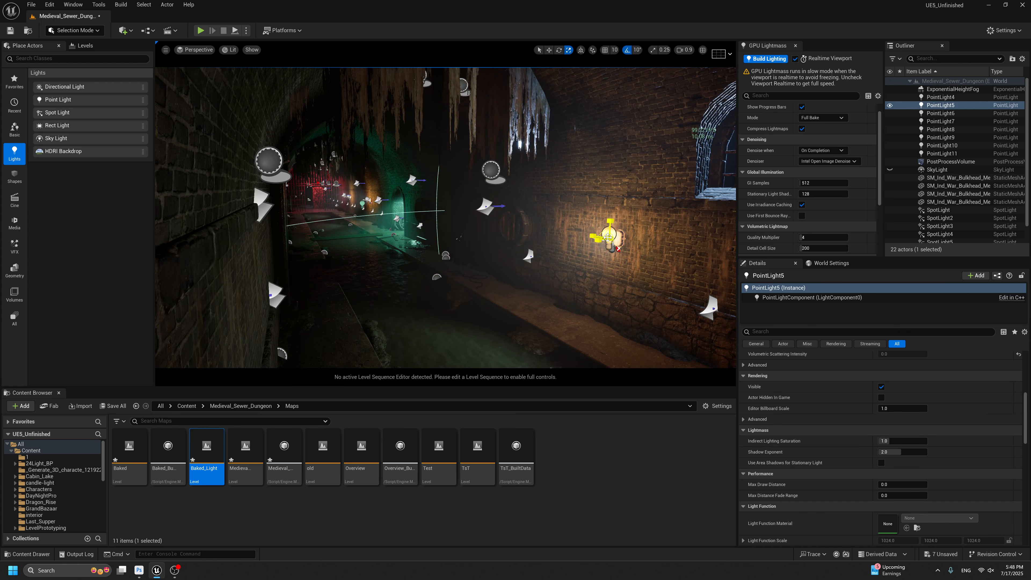
key(d)
right_drag(601, 240, 622, 239)
key(a)
key(d)
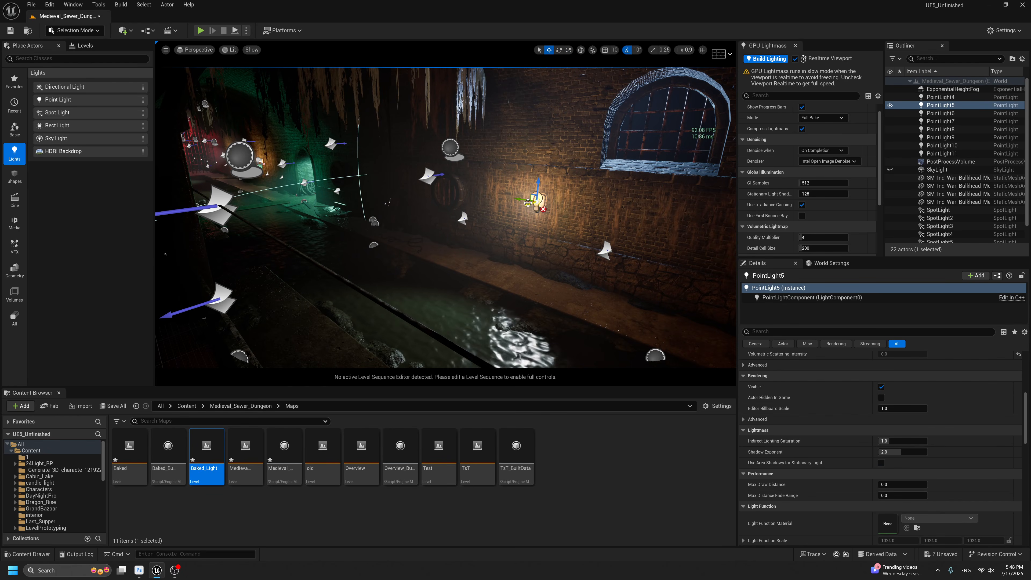
alt+drag(531, 202, 340, 182)
Check the duplicated point light's glow on the water and walls from several viewpoints, with editor icons hidden.
key(g)
key(s)
right_drag(341, 183, 416, 230)
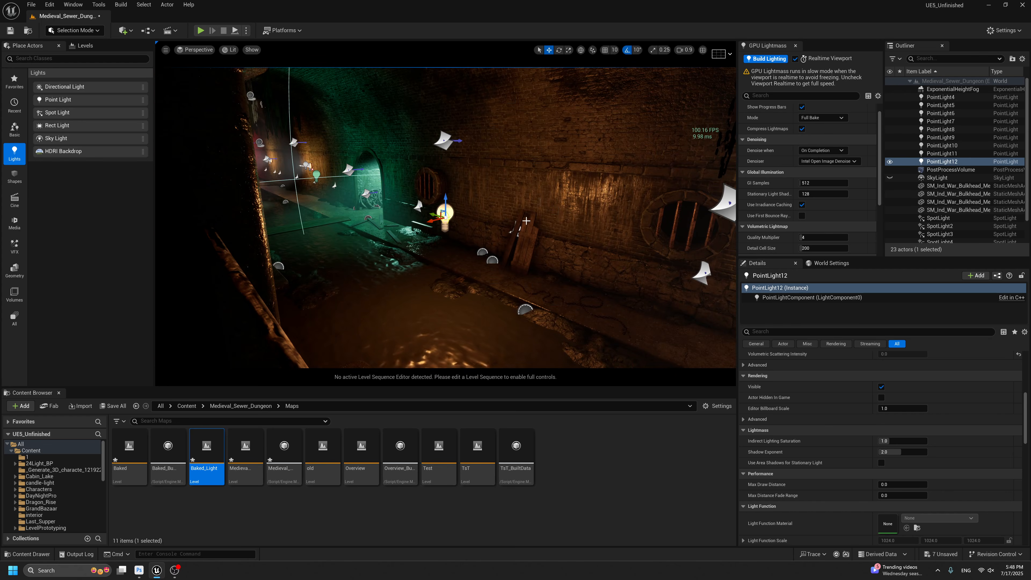
alt+drag(526, 220, 455, 211)
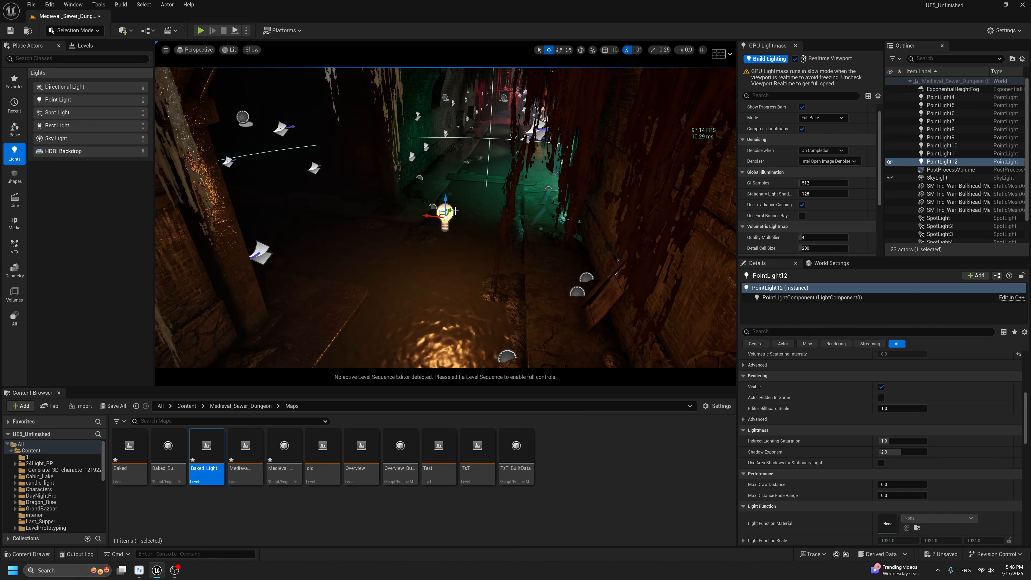
key(g)
scroll(915, 385, up, 10)
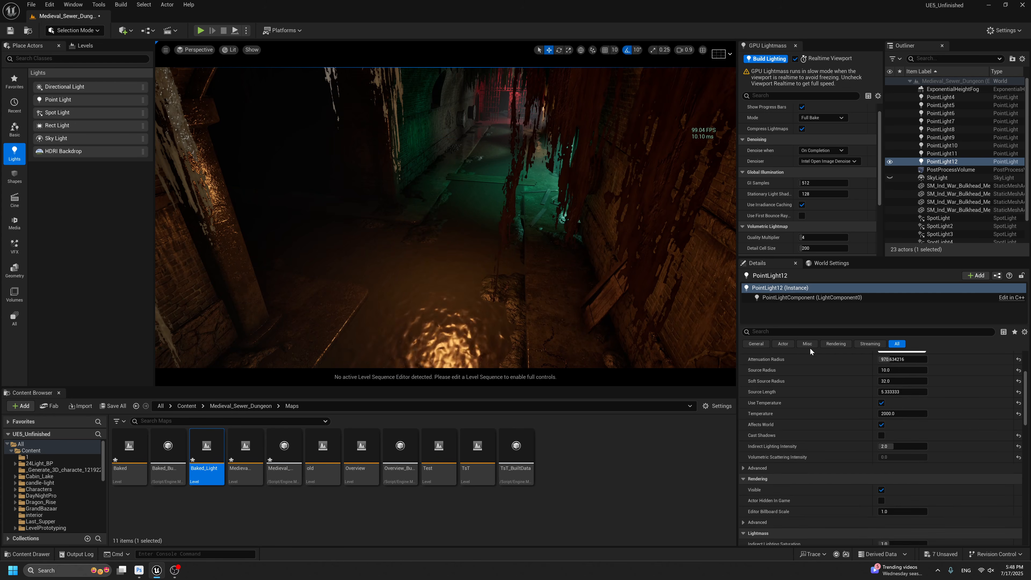
alt+drag(515, 272, 509, 279)
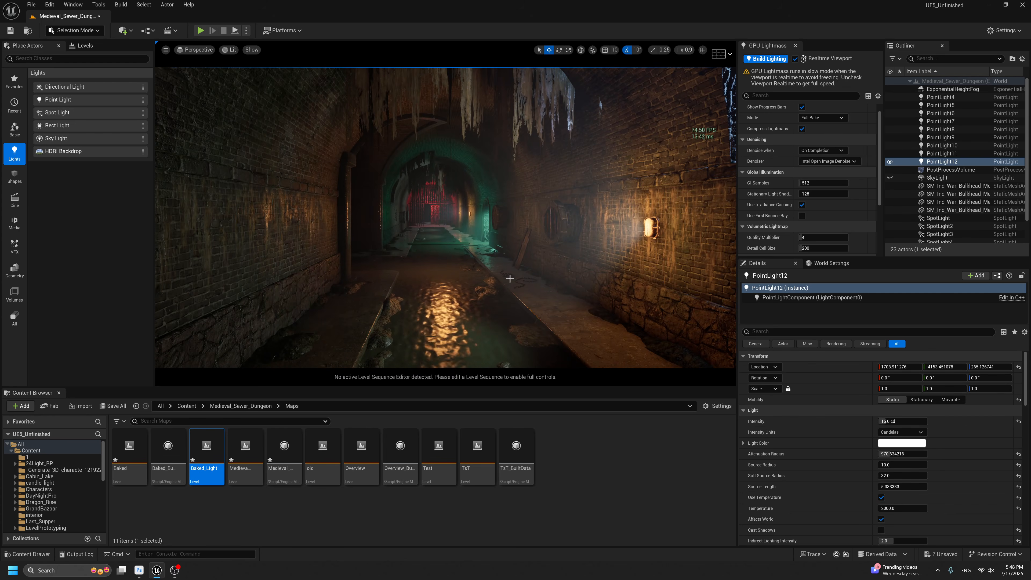
Turn off Realtime Viewport in GPU Lightmass and build the lighting.
scroll(886, 463, down, 4)
scroll(885, 464, down, 5)
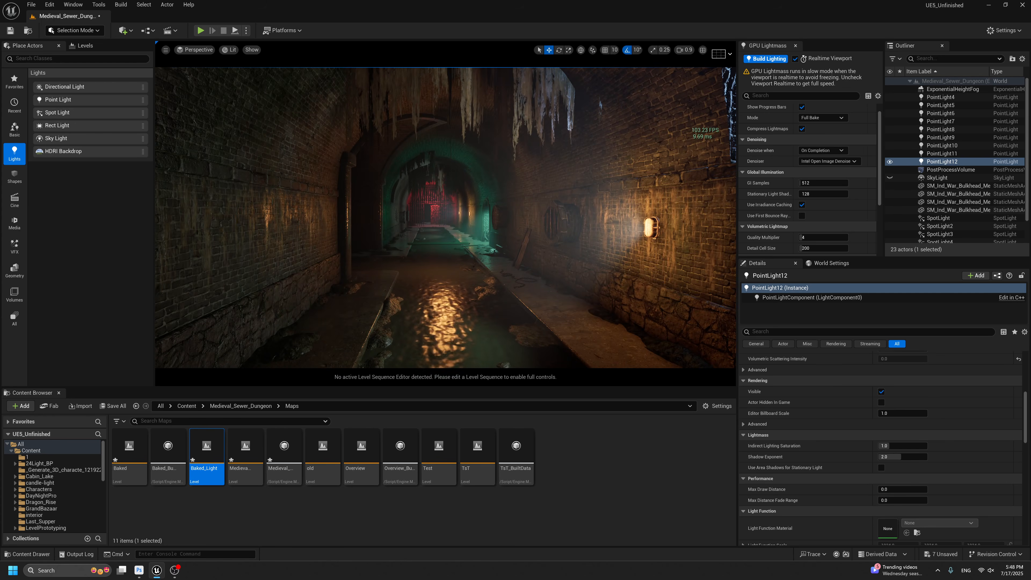
click(795, 59)
click(769, 59)
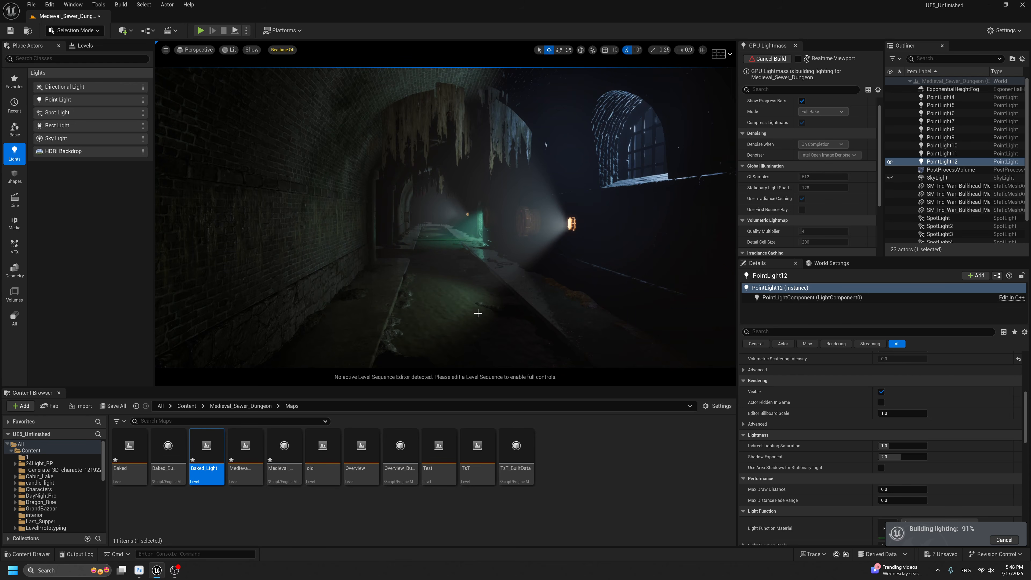
Switch to Photoshop and examine the Bad Quality light complexity image up close, following its color scale from Good to Extremely bad.
click(153, 569)
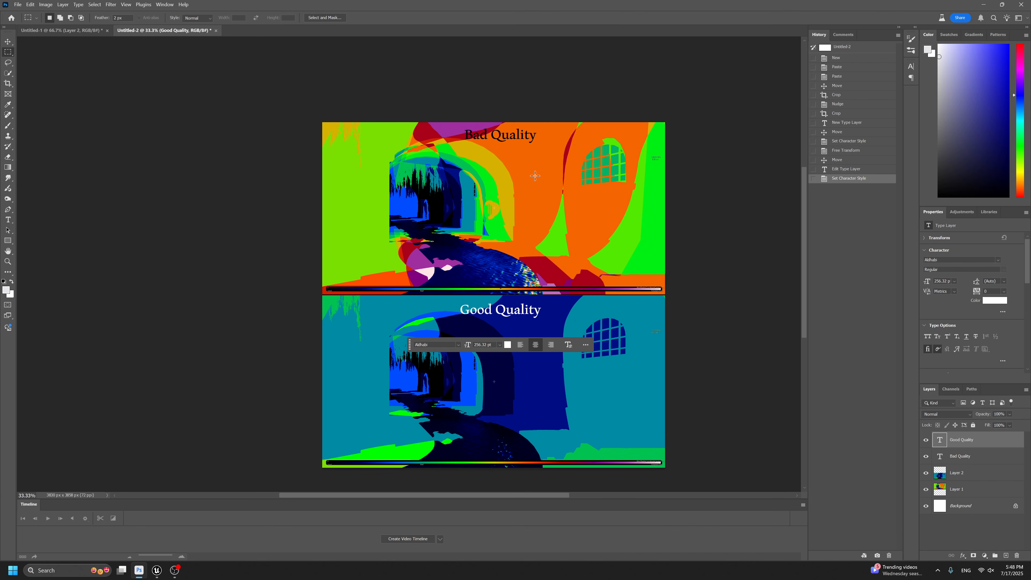
key(ctrl+plus)
key(Tab)
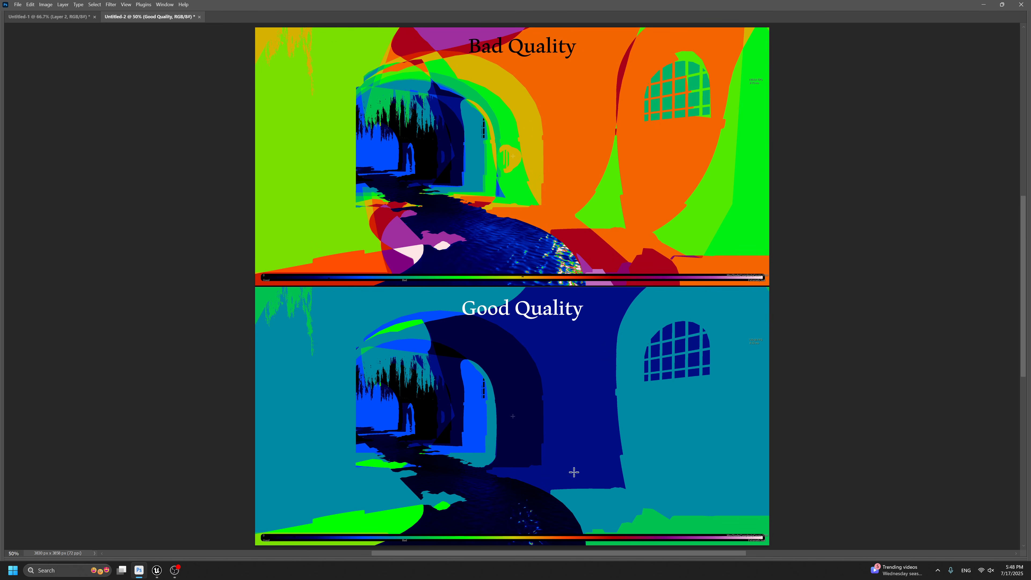
alt+scroll(447, 270, up, 2)
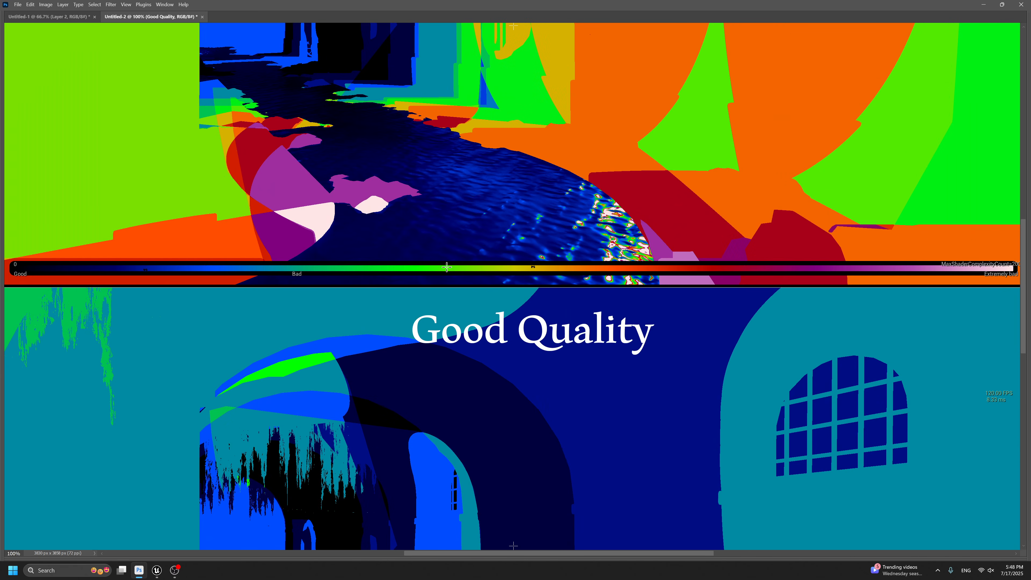
drag(224, 267, 332, 255)
drag(723, 253, 452, 303)
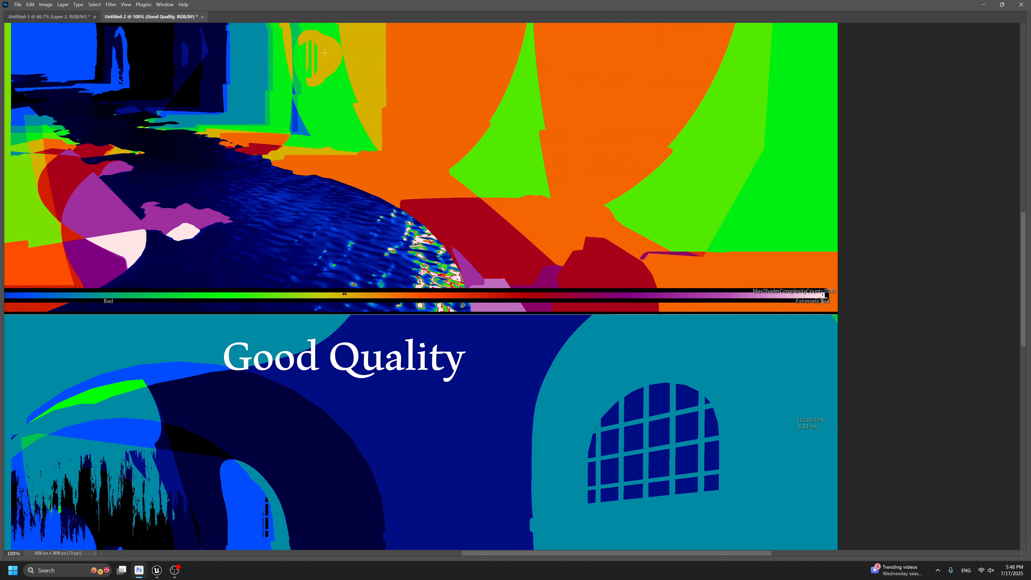
drag(516, 293, 864, 294)
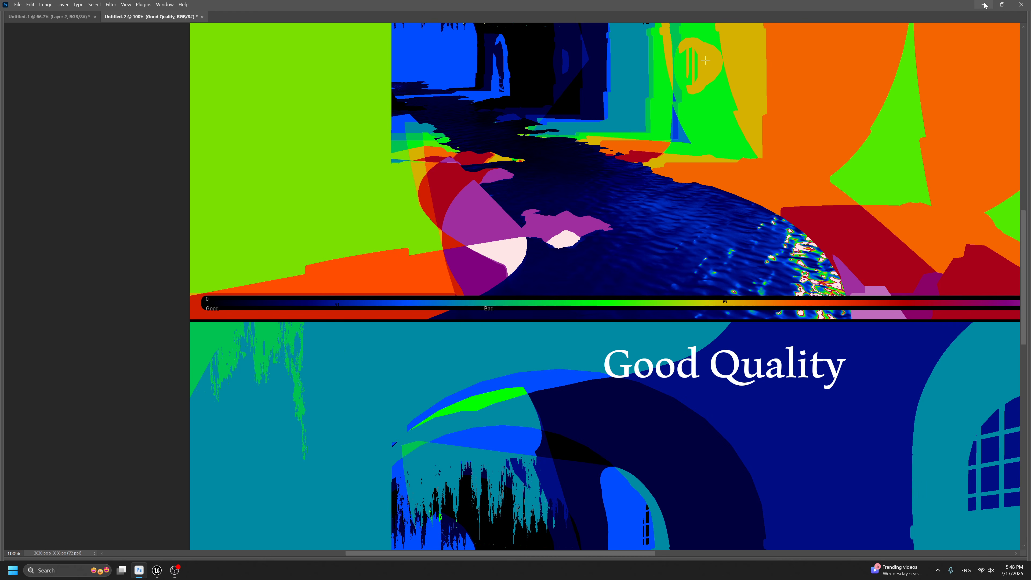
drag(767, 252, 758, 336)
drag(765, 296, 793, 301)
key(ctrl+d)
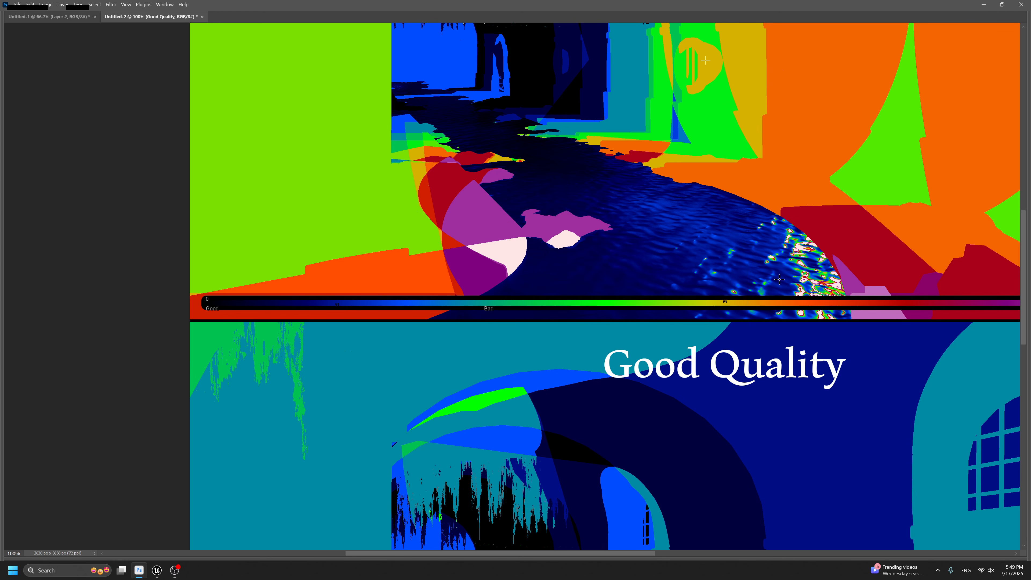
Examine the whole Good Quality light complexity image, and bring up the texel density scale document.
key(ctrl+minus)
key(ctrl+minus)
drag(686, 380, 719, 283)
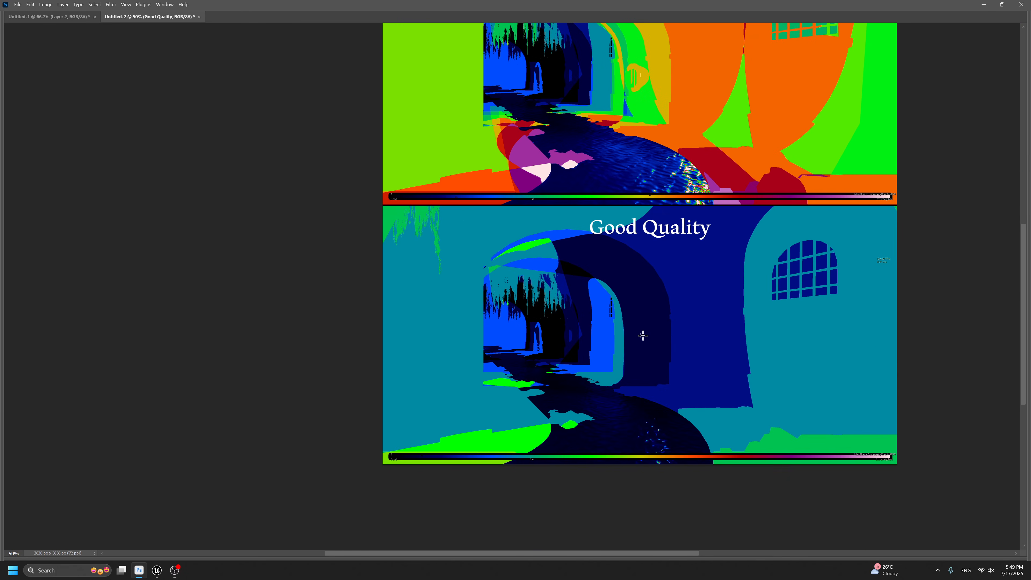
key(Tab)
key(ctrl+Tab)
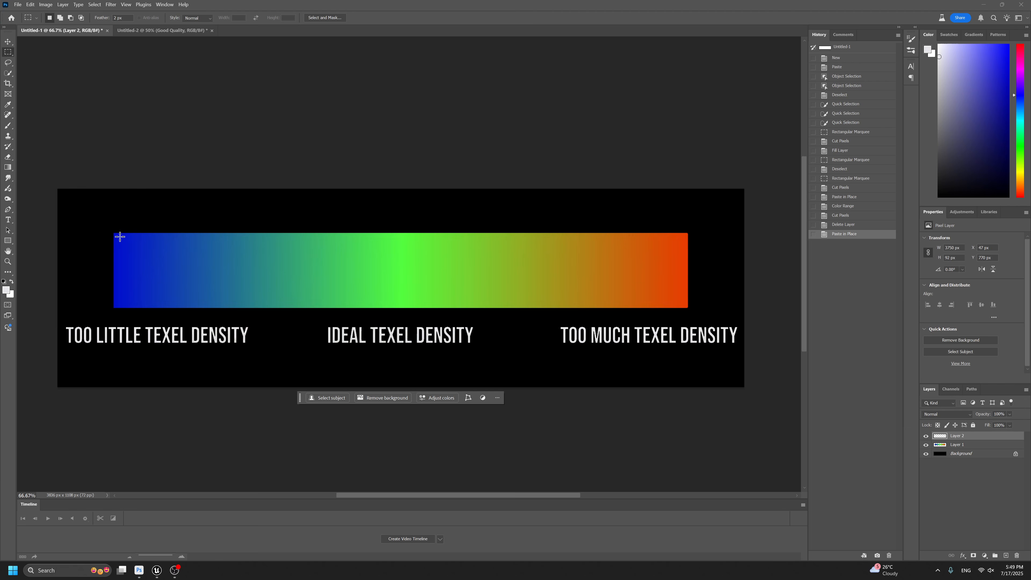
Return to Unreal Engine and inspect the baked lighting on the tunnel's upper wall and vaulted ceiling.
click(985, 6)
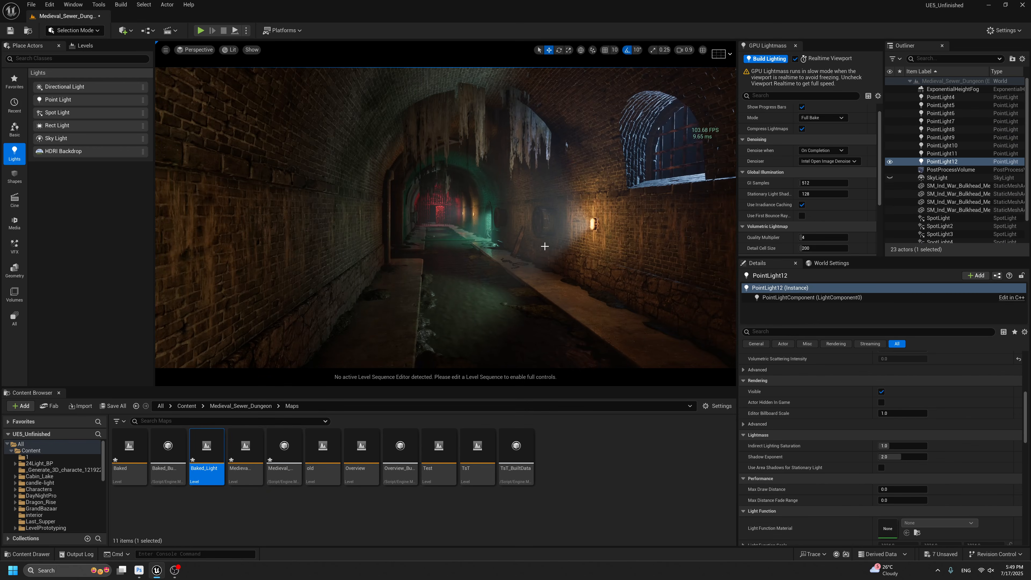
right_drag(545, 247, 525, 156)
key(s)
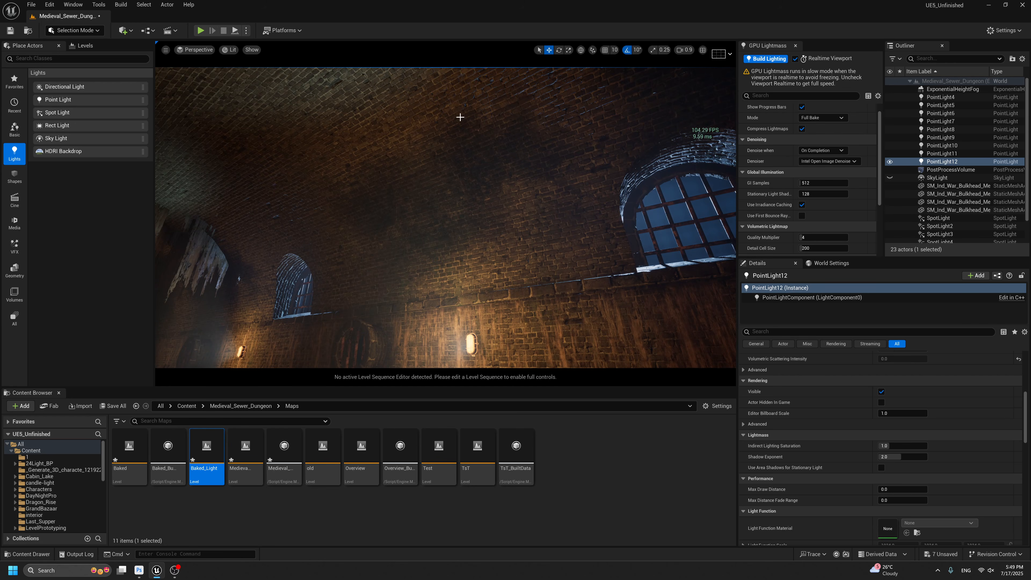
Select the SM_Large_Floor_5 component of BP_Crossroad_4 and locate its static mesh in the Content Browser.
mouse_move(440, 153)
right_down()
mouse_move(437, 227)
mouse_move(446, 141)
mouse_move(444, 151)
right_up()
key(g)
key(g)
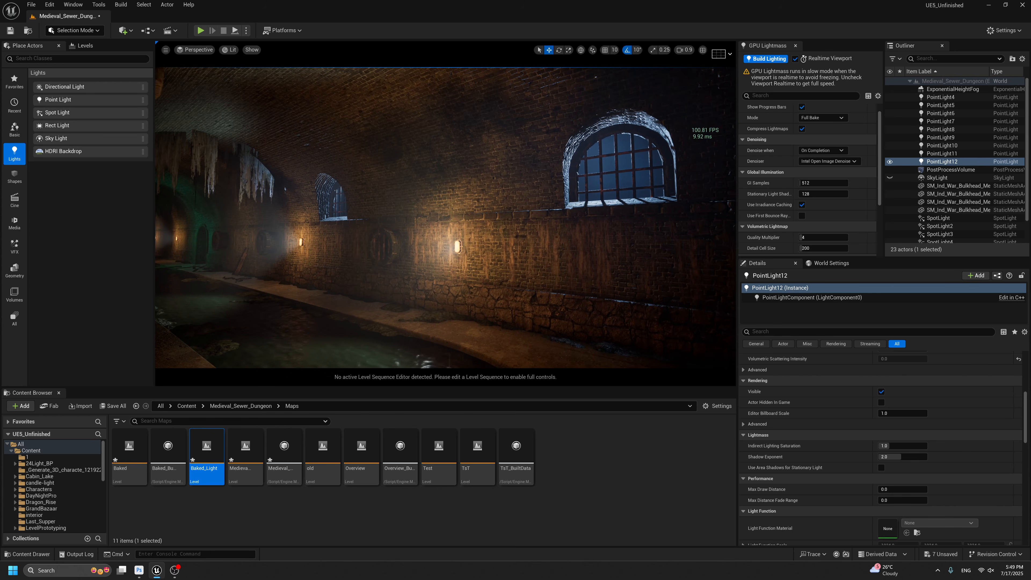
click(589, 264)
scroll(911, 402, up, 6)
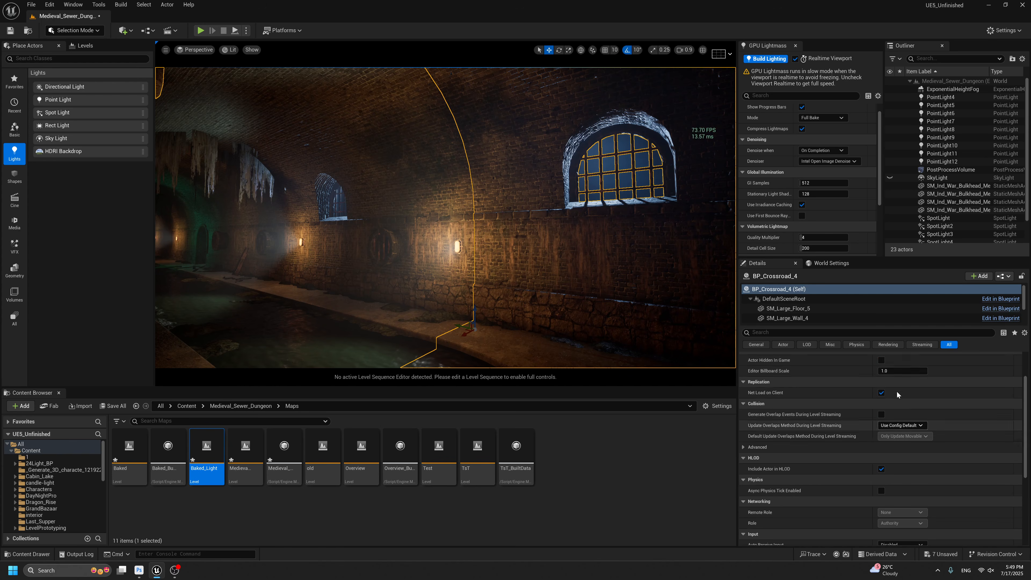
click(777, 310)
click(917, 433)
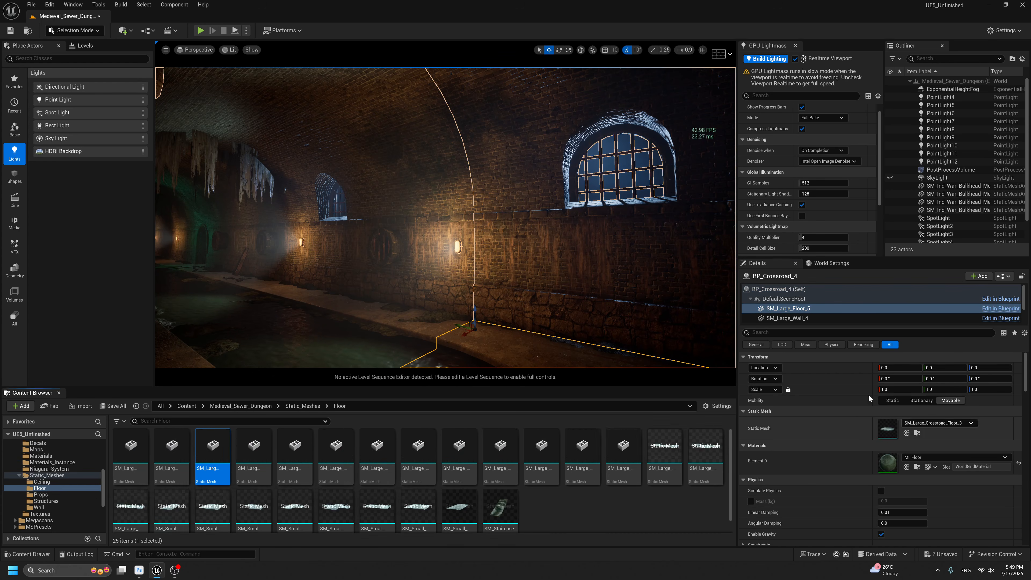
Place the SM_Large_Crossroad_Floor_3 mesh in the tunnel as a separate static mesh and raise it to about Z 230.
right_drag(618, 284, 532, 311)
key(g)
drag(212, 448, 526, 327)
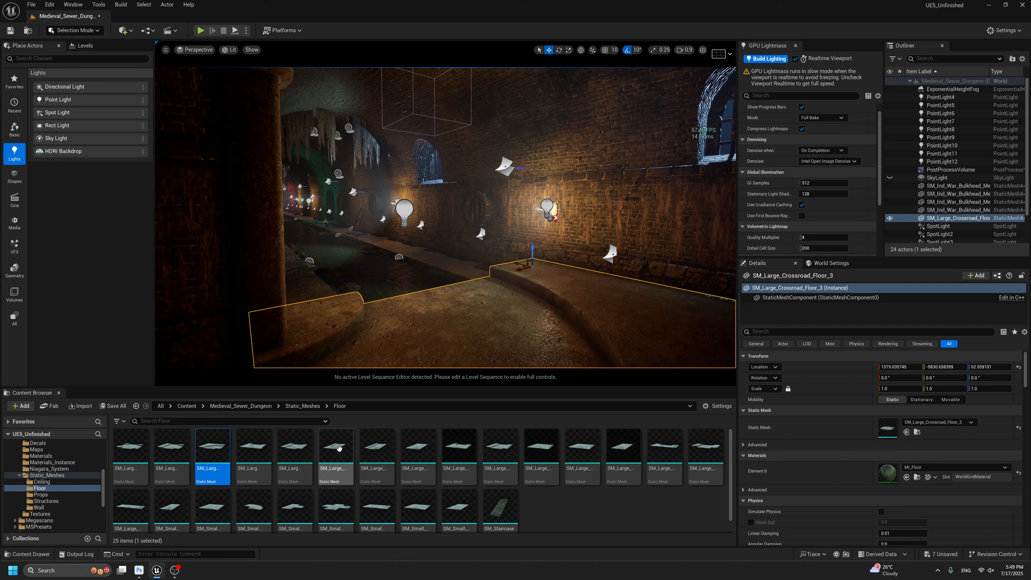
key(Delete)
drag(221, 446, 508, 286)
drag(513, 253, 513, 208)
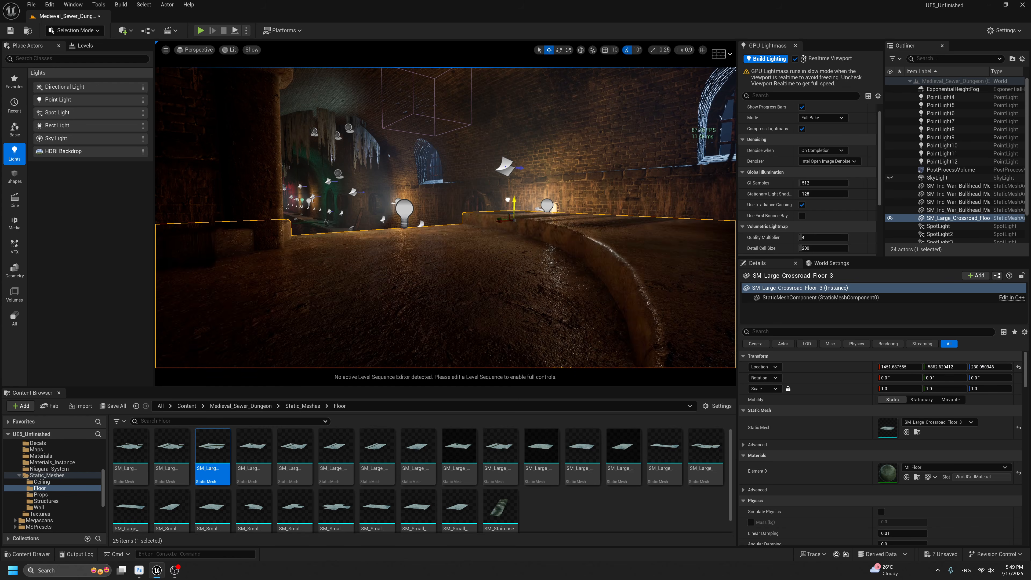
Display the scene in the Lightmap Density view mode with the newly placed floor in view.
key(s)
right_drag(556, 248, 559, 276)
scroll(556, 248, up, 4)
click(229, 50)
mouse_move(285, 178)
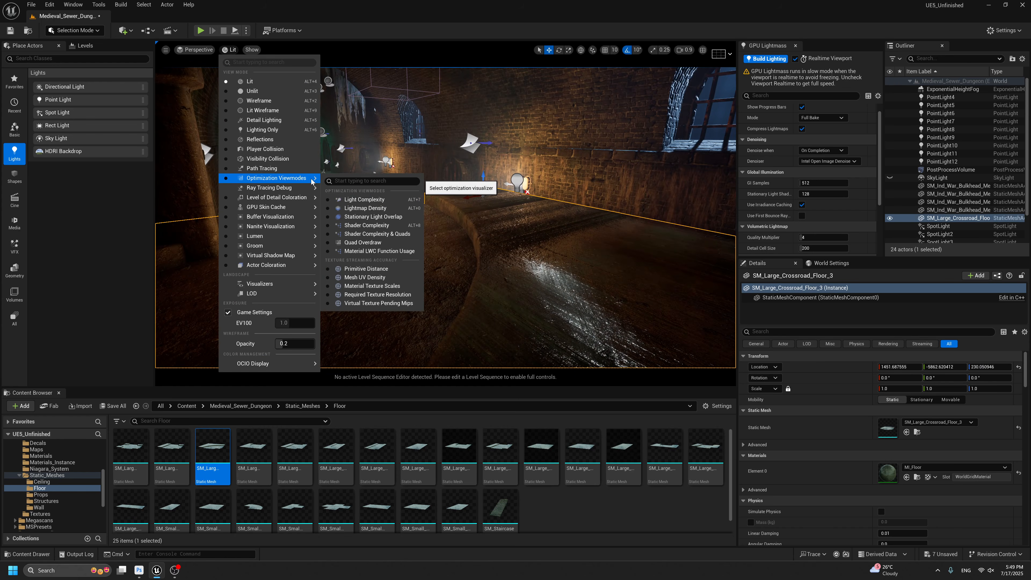
click(381, 209)
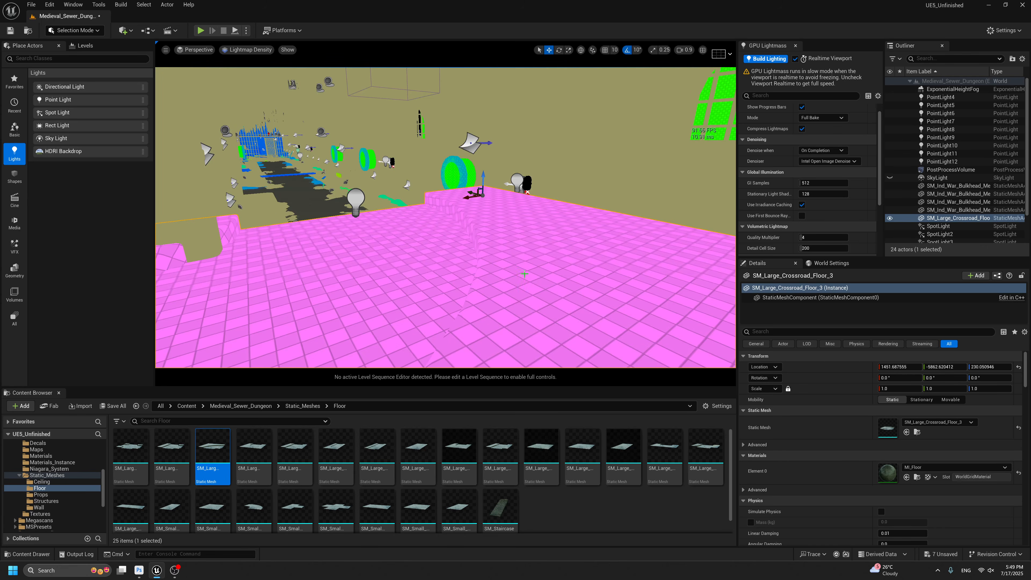
Check the lightmap density color of the placed floor by selecting the neighboring crossroad and tunnel pieces.
mouse_move(552, 204)
right_down()
mouse_move(557, 260)
mouse_move(553, 204)
right_up()
key(s)
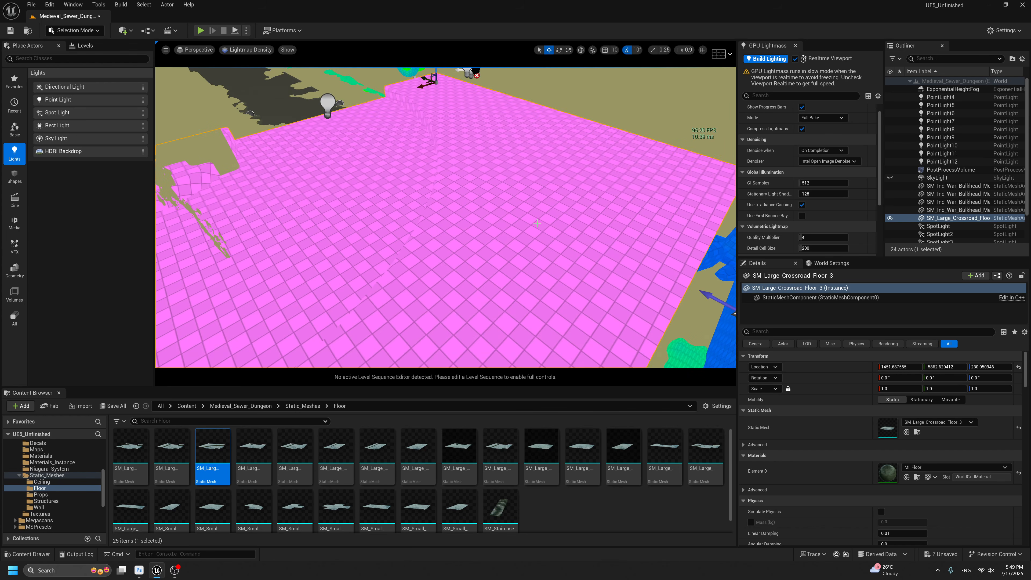
click(633, 108)
scroll(518, 184, down, 3)
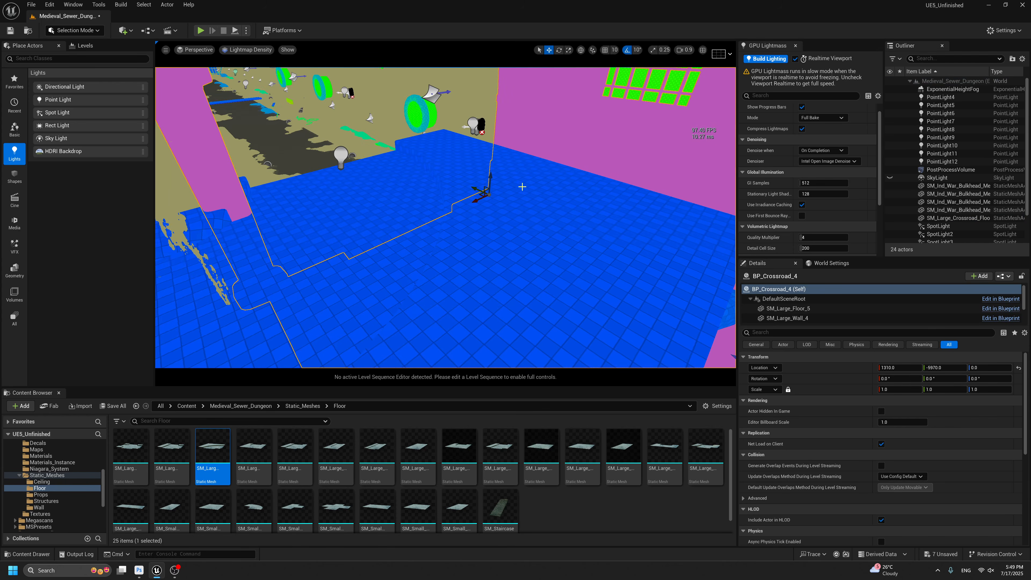
click(379, 182)
click(515, 248)
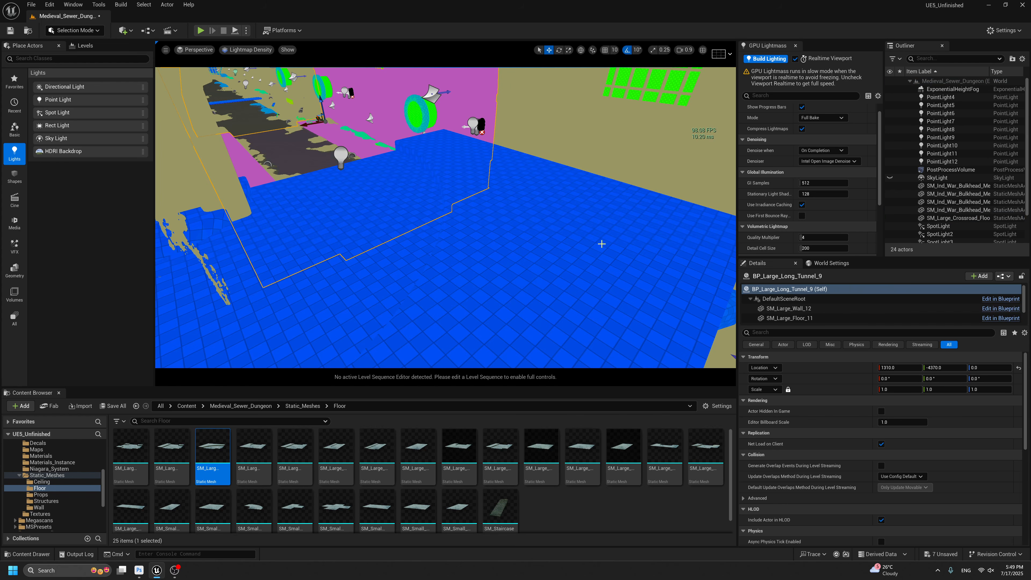
Switch to Photoshop and outline the blue end and the TOO MUCH TEXEL DENSITY section of the scale with rectangular selections.
click(139, 570)
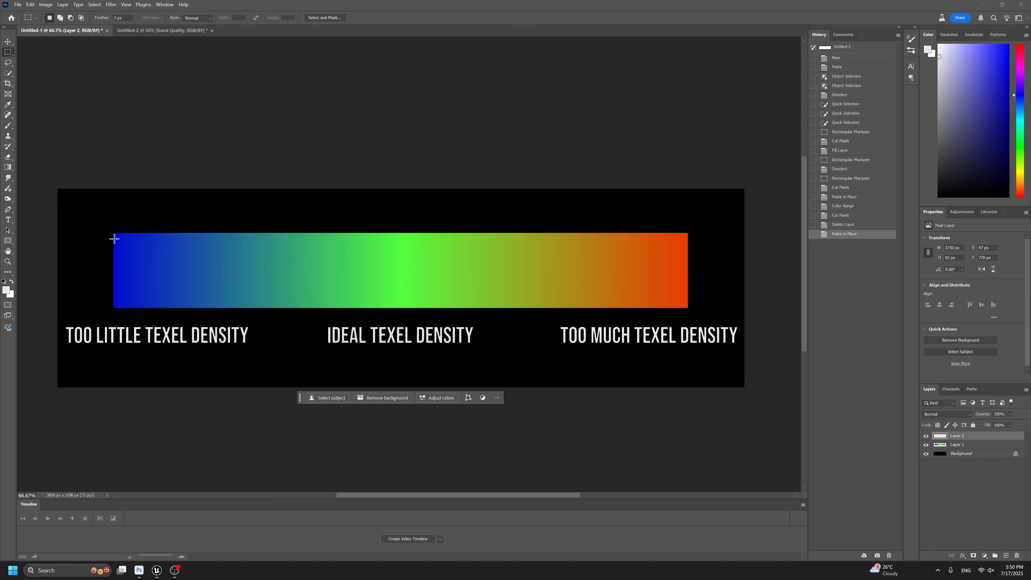
drag(111, 233, 168, 309)
click(343, 256)
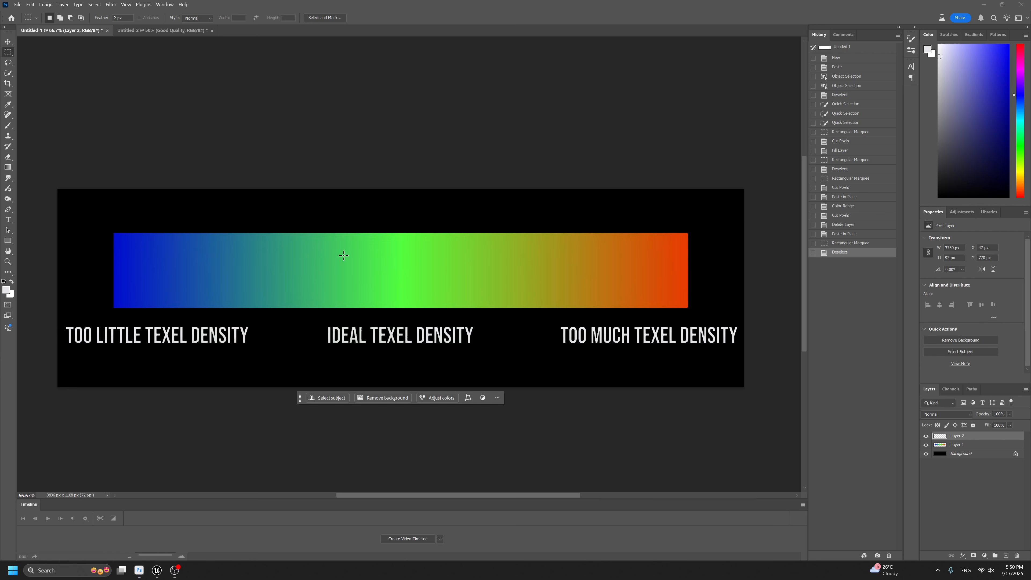
drag(706, 222, 553, 366)
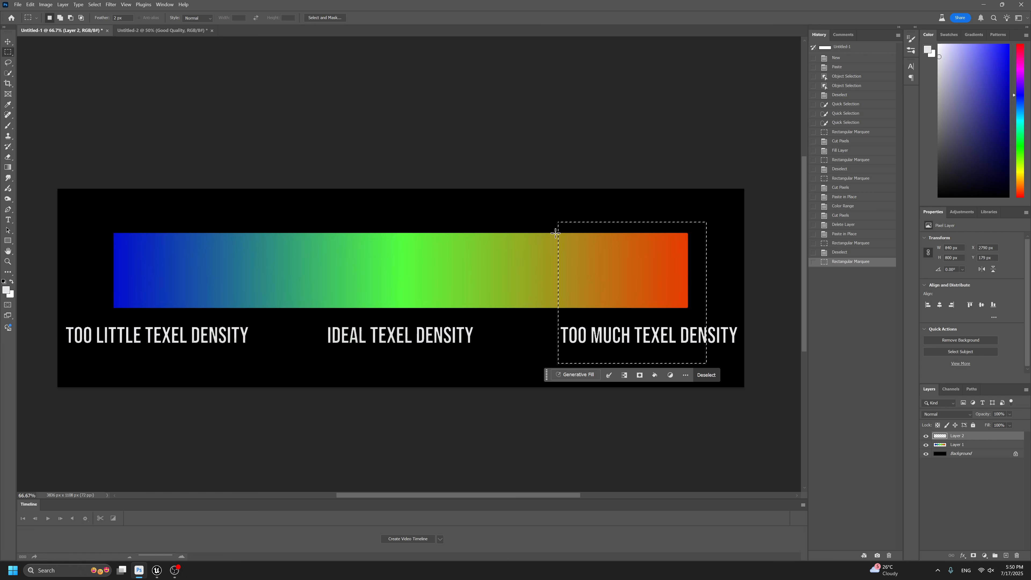
click(545, 220)
drag(545, 220, 743, 368)
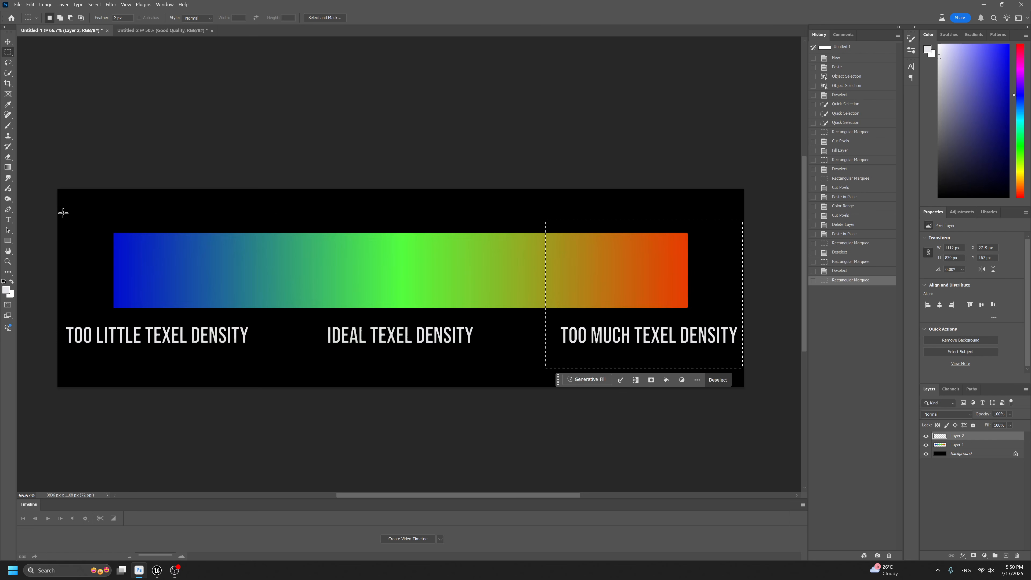
Outline the TOO LITTLE, TOO MUCH and finally the IDEAL TEXEL DENSITY section of the scale with rectangular selections.
drag(63, 213, 277, 362)
drag(726, 224, 730, 229)
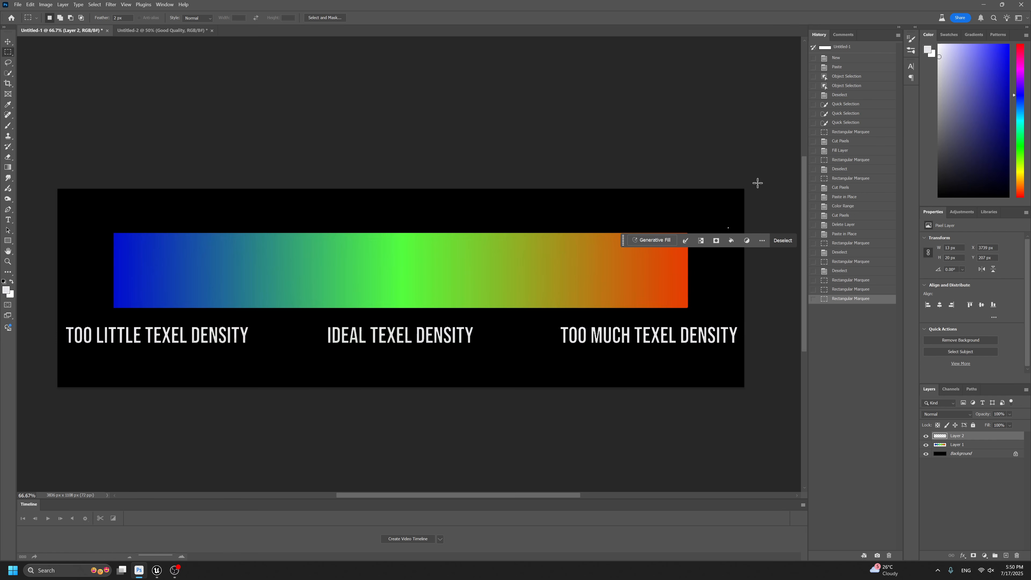
click(717, 193)
drag(756, 192, 548, 404)
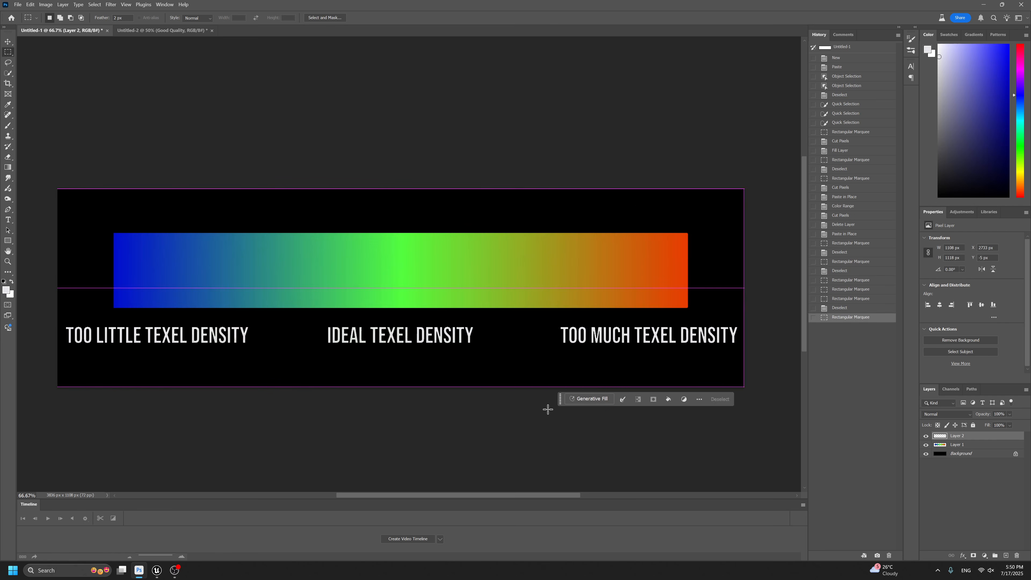
drag(632, 204, 633, 203)
click(638, 182)
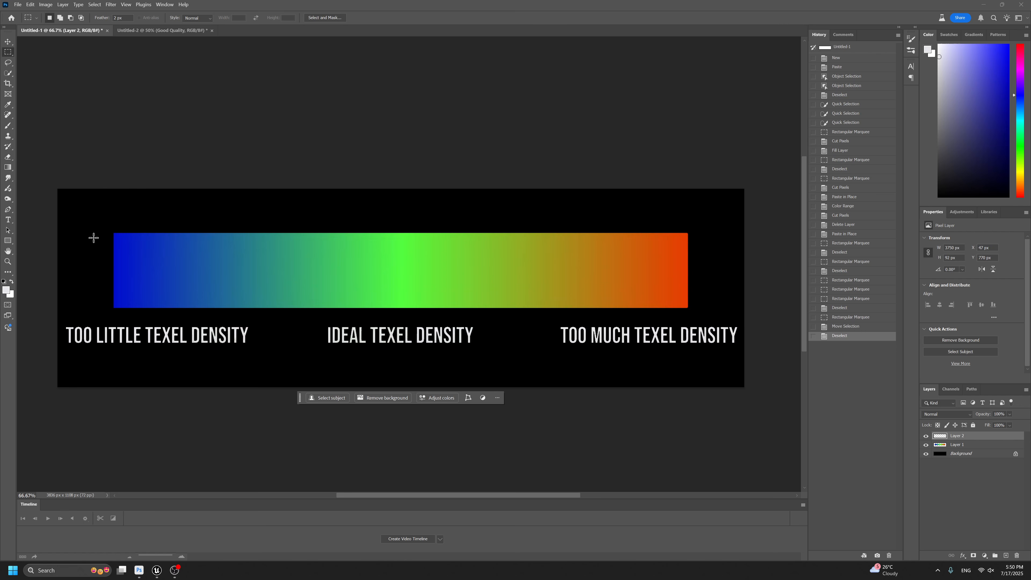
drag(45, 177, 276, 417)
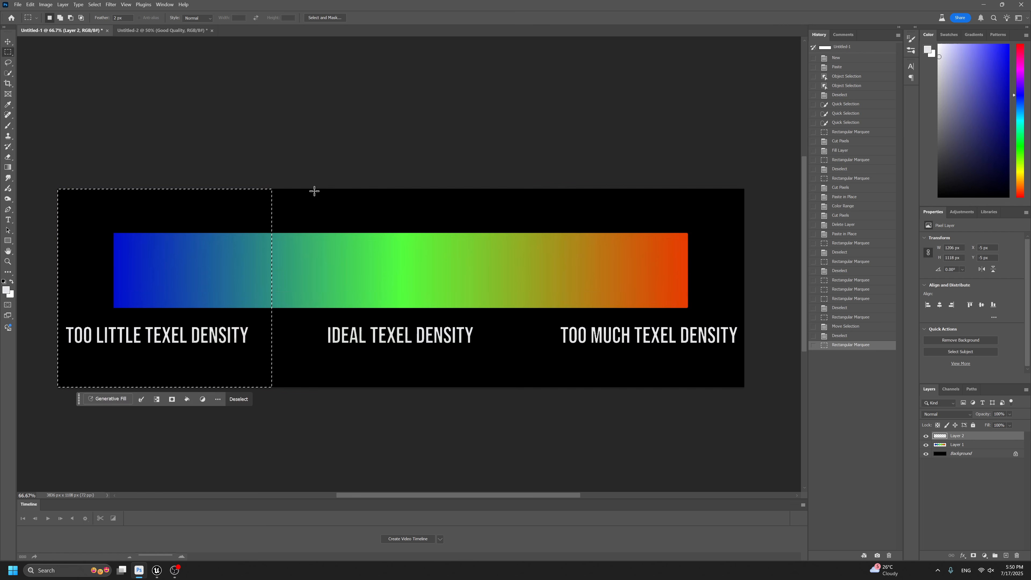
drag(315, 189, 500, 444)
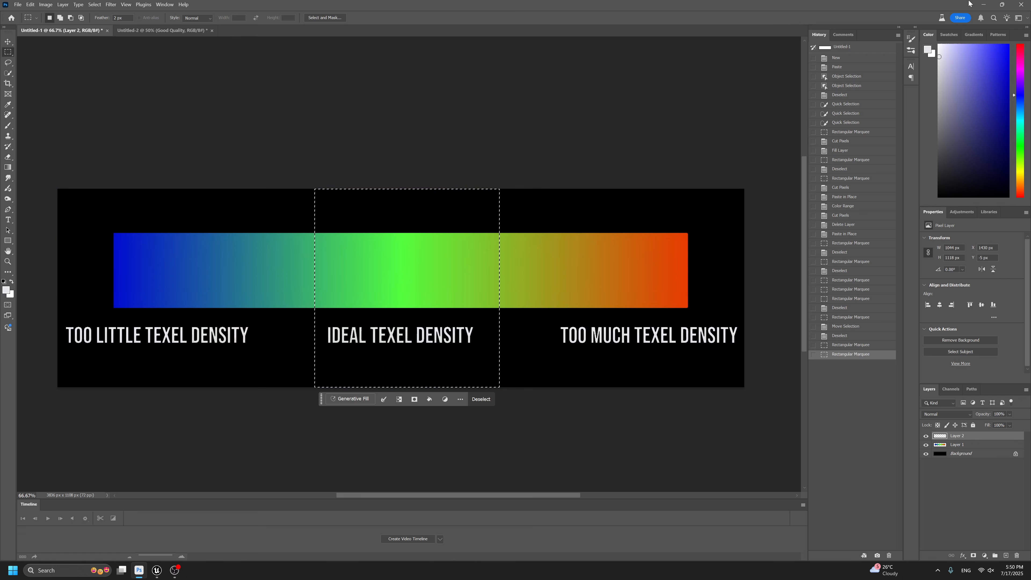
Return to Unreal Engine, select the placed crossroad floor and enable its Overridden Light Map Res.
key(alt+Tab)
click(534, 299)
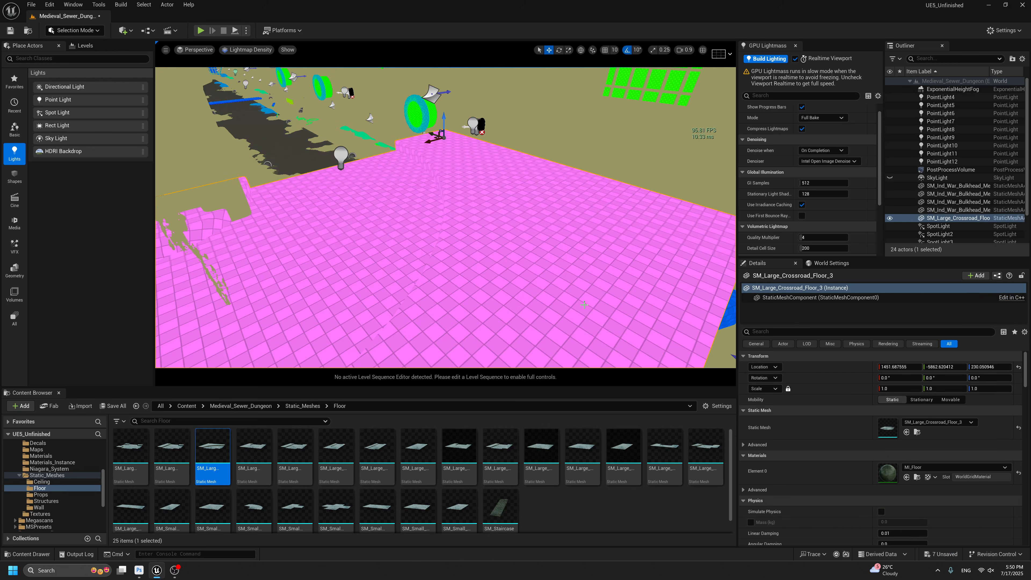
click(618, 249)
click(617, 249)
scroll(775, 357, down, 2)
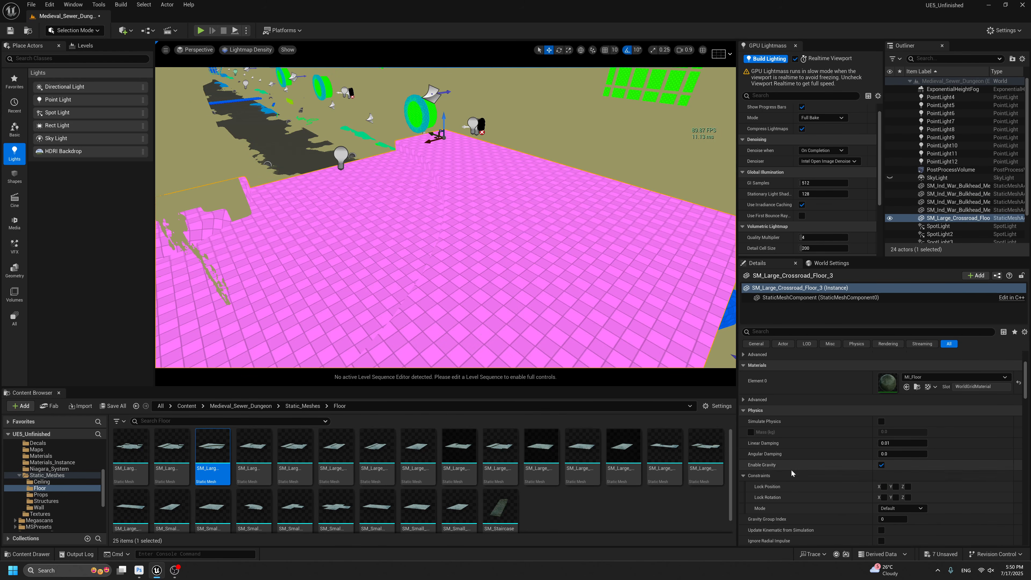
scroll(755, 426, down, 2)
scroll(755, 426, down, 8)
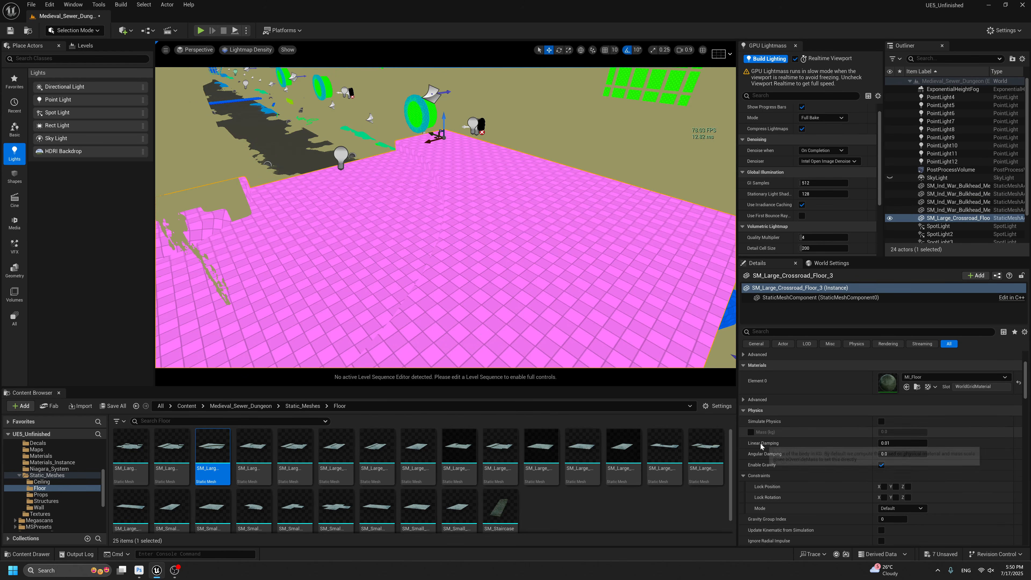
click(745, 440)
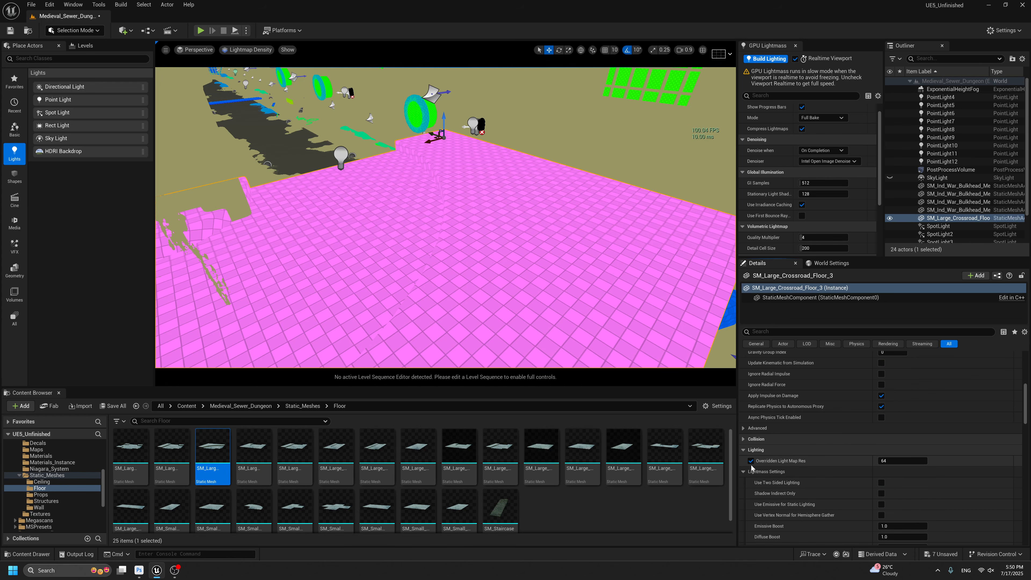
scroll(751, 468, down, 1)
click(752, 448)
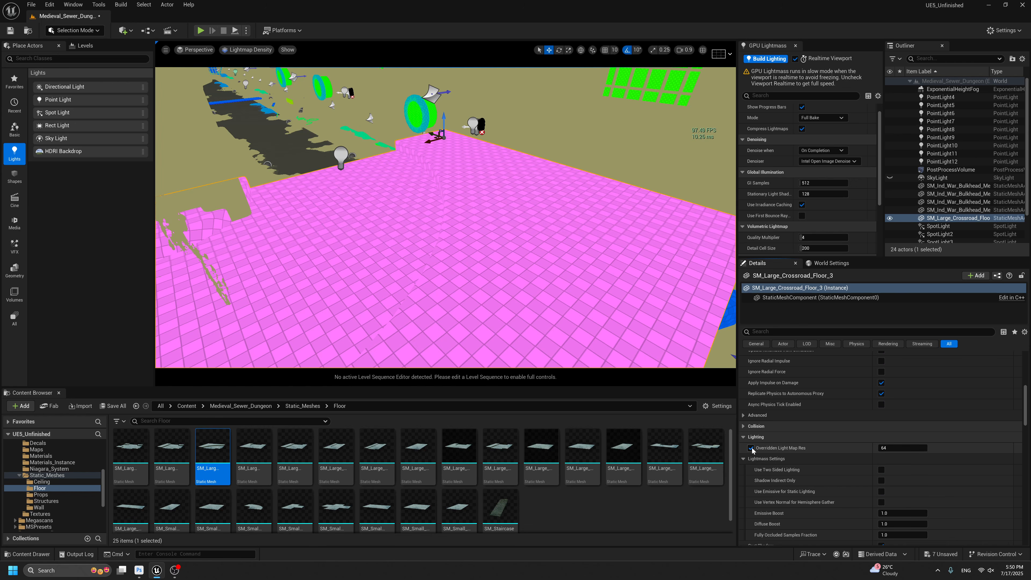
Set the placed floor's Overridden Light Map Res to 152 and check its density color against the surroundings.
scroll(752, 450, down, 2)
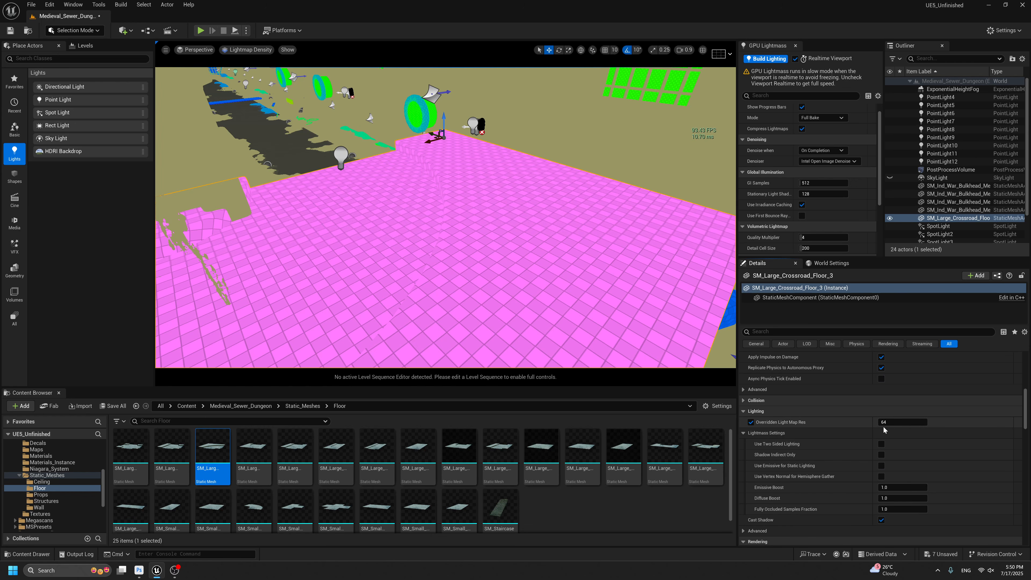
text(1)
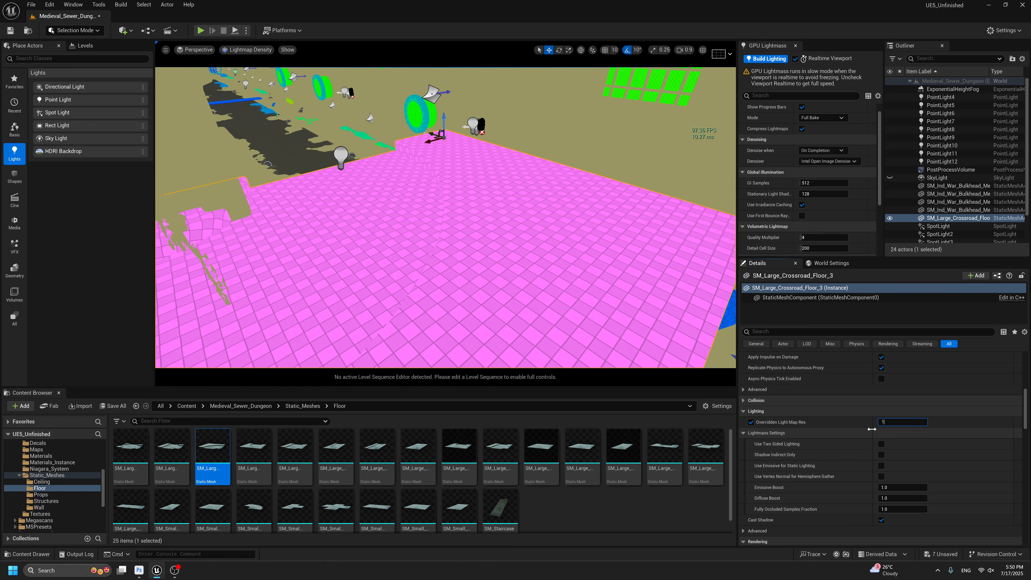
text(0)
key(BackSpace)
text(52)
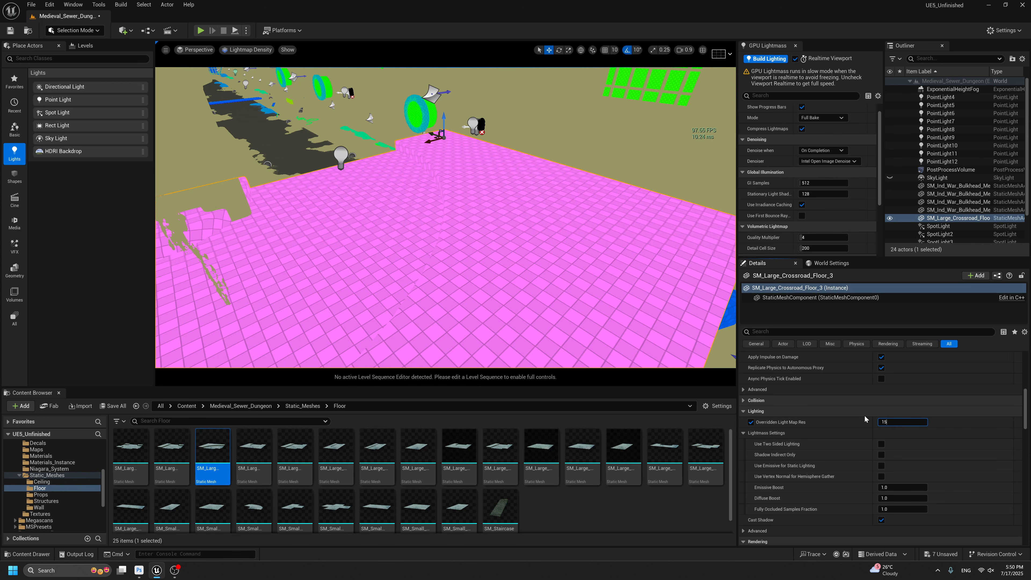
key(Return)
click(667, 156)
click(652, 251)
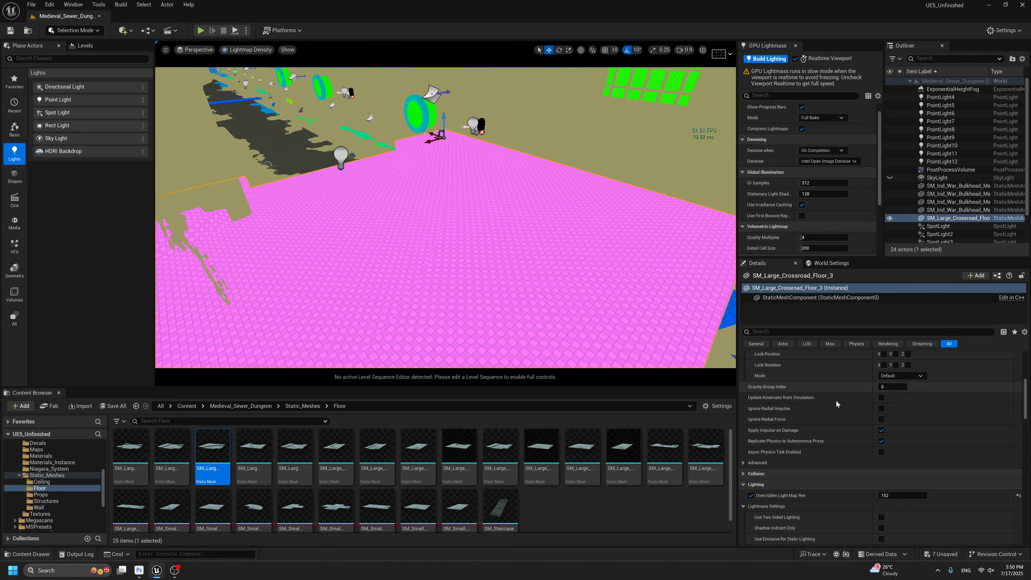
Try 200 as the placed floor's Overridden Light Map Res and raise it to 252.
click(902, 495)
text(200)
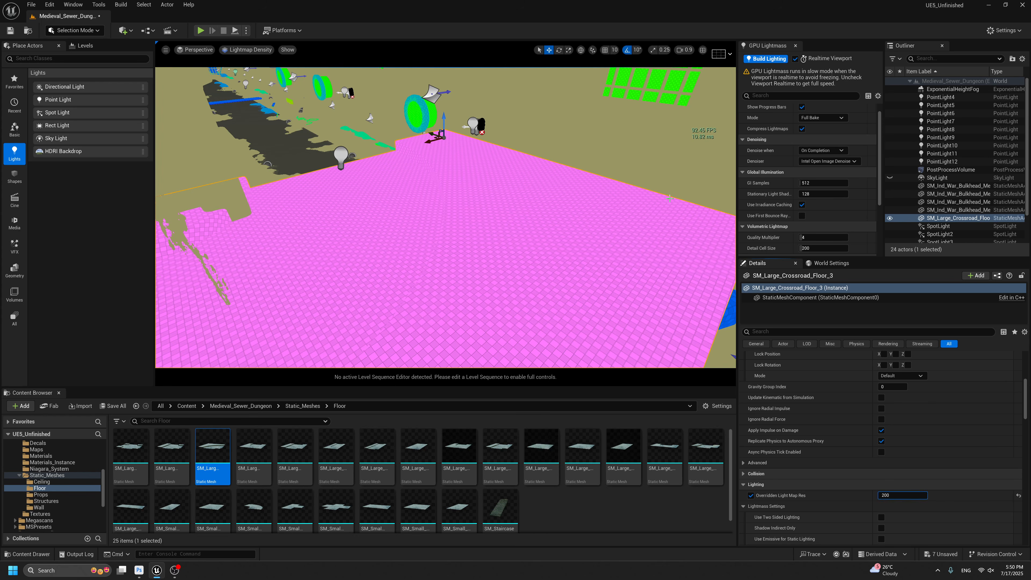
click(647, 236)
click(647, 236)
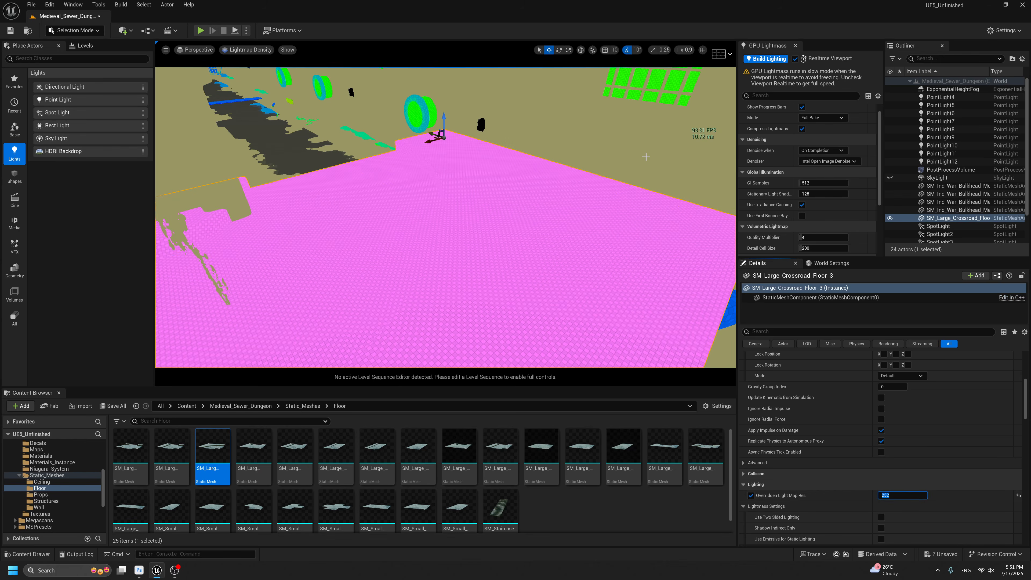
Examine the placed floor's lightmap grid and density color up close, with and without the floor selected.
click(605, 237)
key(g)
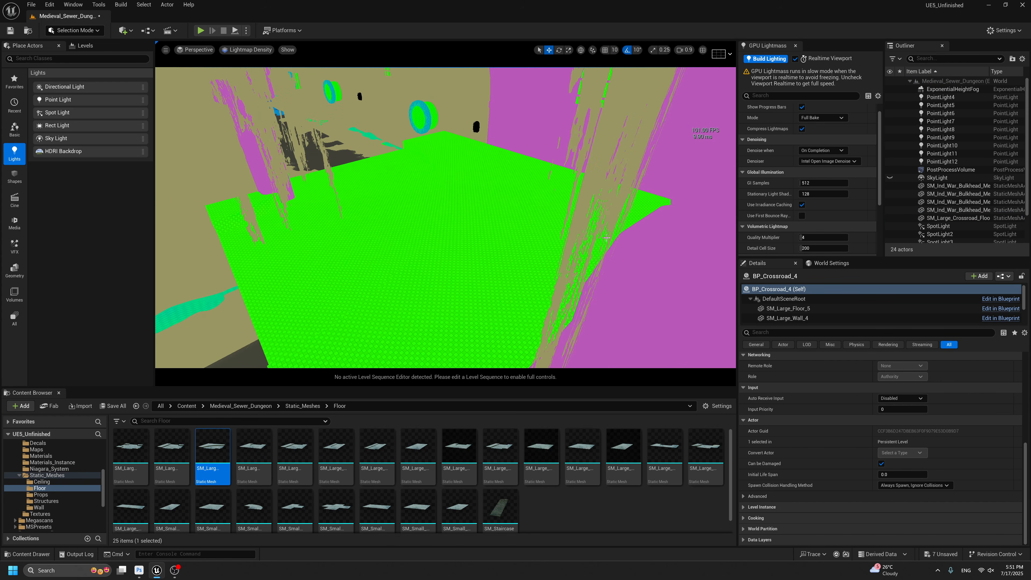
click(543, 216)
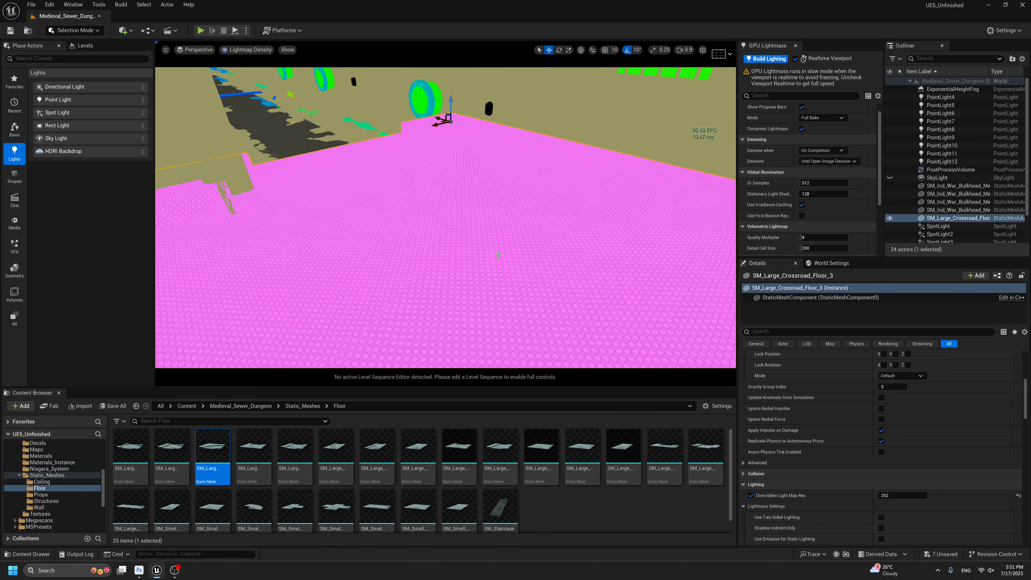
scroll(543, 215, down, 3)
scroll(558, 183, up, 5)
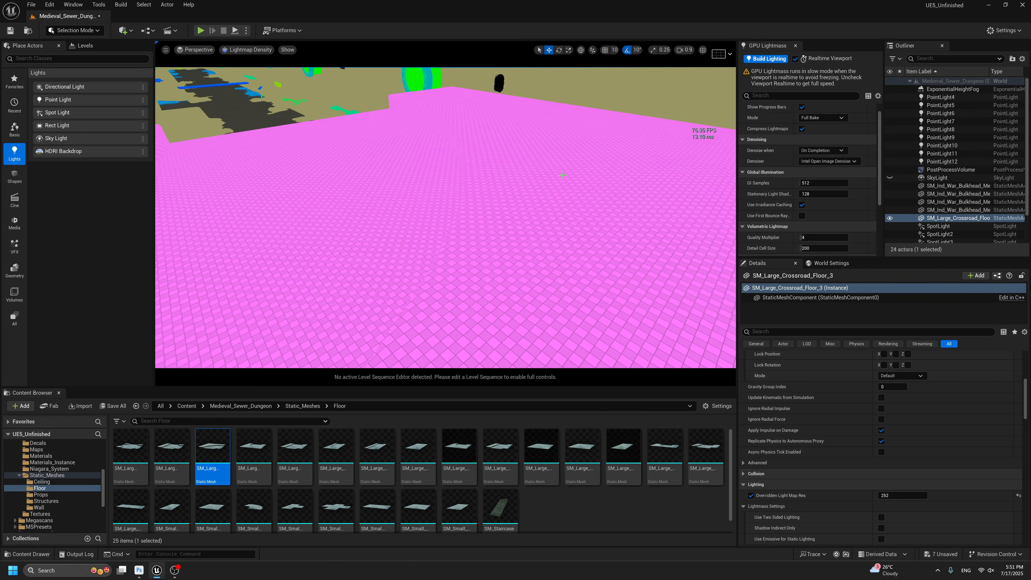
click(614, 95)
scroll(613, 122, down, 4)
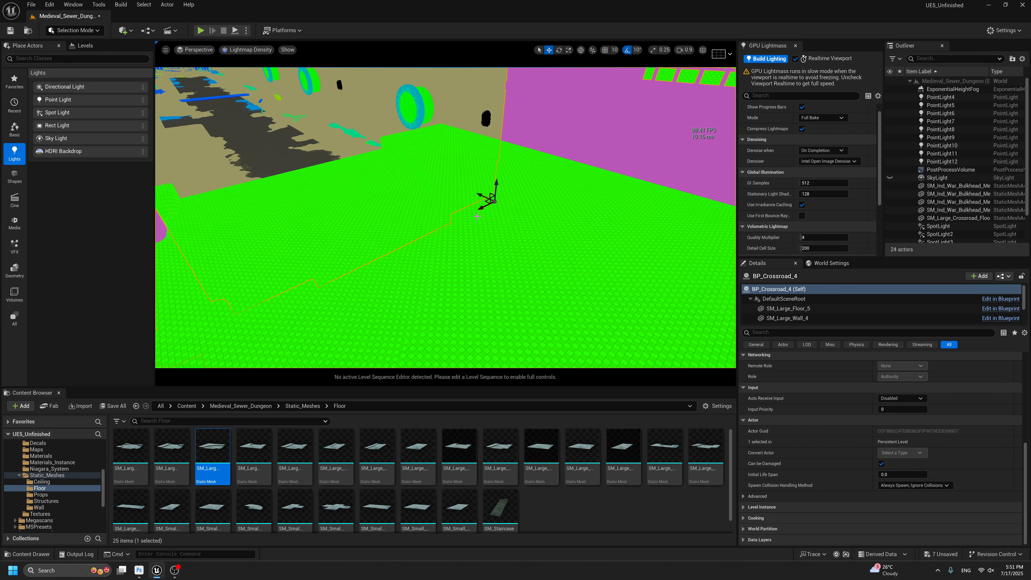
right_drag(497, 234, 502, 193)
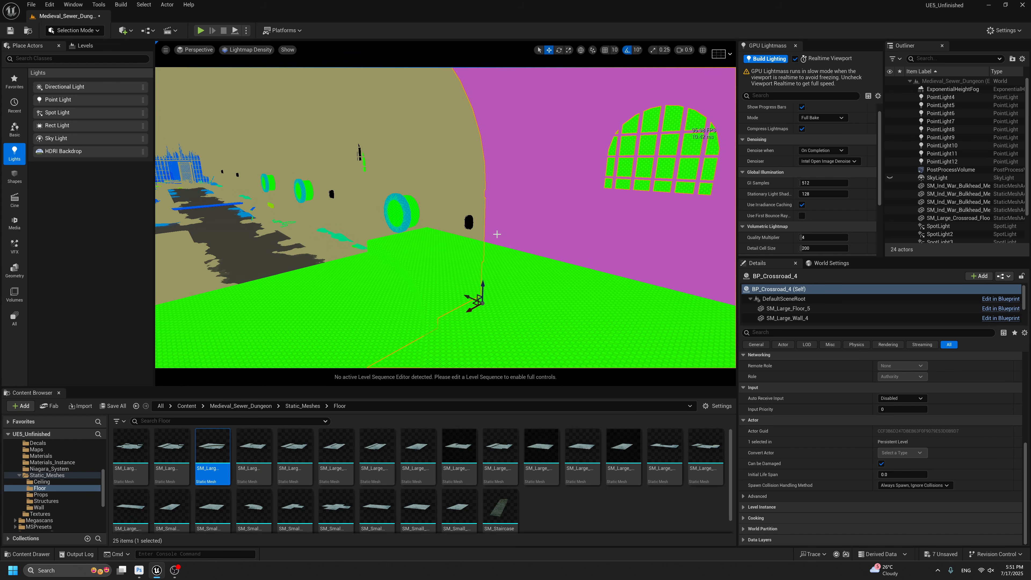
Select the placed SM_Large_Crossroad_Floor, return the viewport to Lit shading and delete the floor.
click(543, 301)
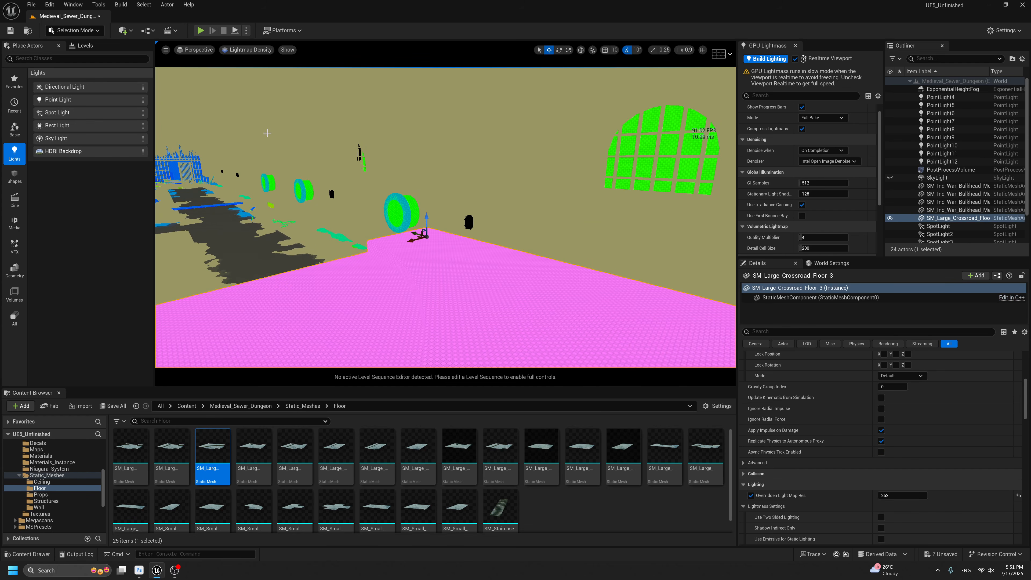
click(251, 51)
click(267, 86)
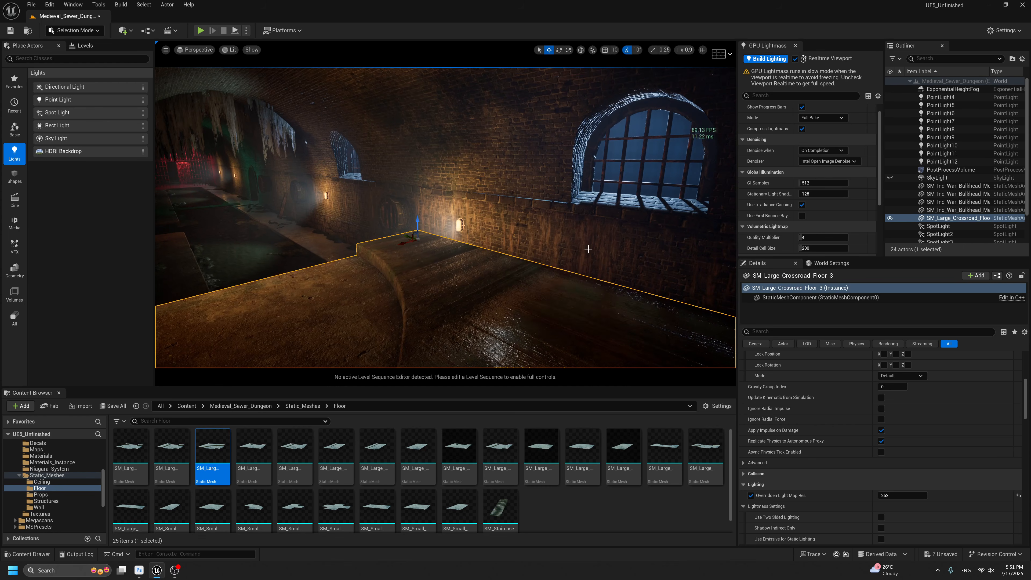
key(Delete)
Compare the Lightmap Density of the crossroad and long tunnel blueprints beside the barred window, then restore Lit shading.
right_drag(584, 240, 580, 216)
key(w)
right_drag(420, 226, 451, 196)
click(230, 50)
mouse_move(284, 178)
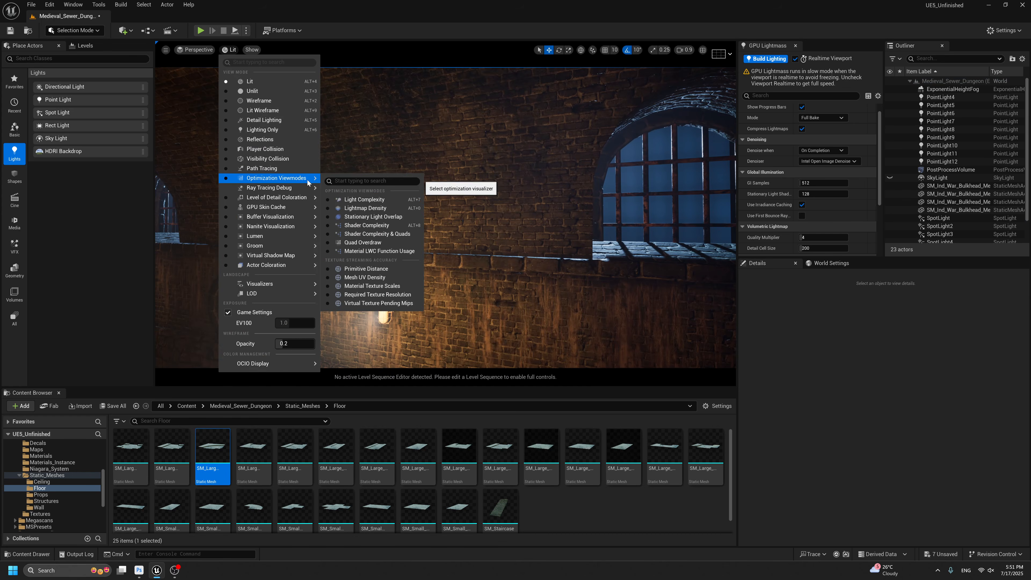
click(370, 204)
scroll(539, 217, down, 2)
click(497, 226)
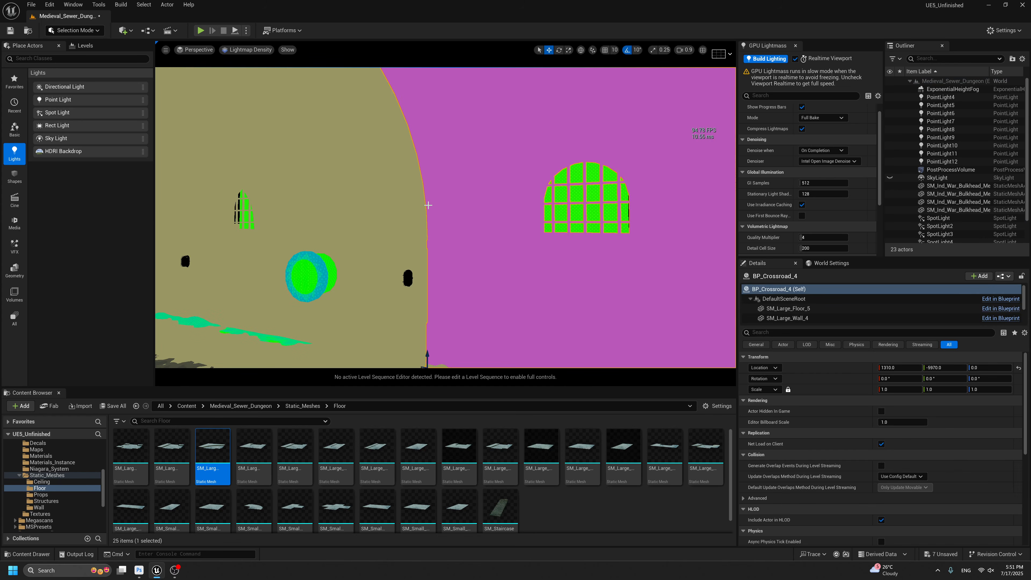
click(540, 219)
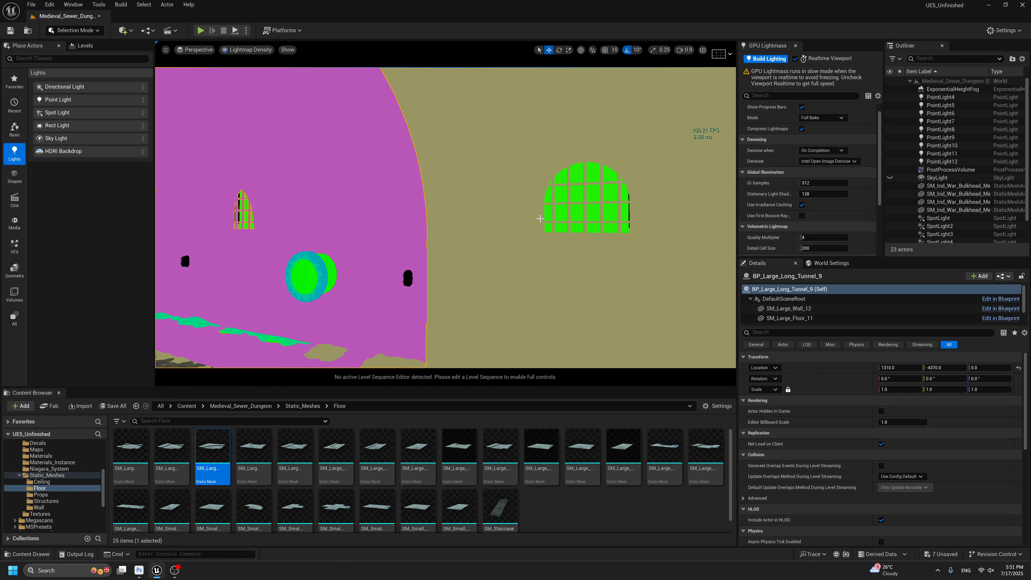
click(249, 50)
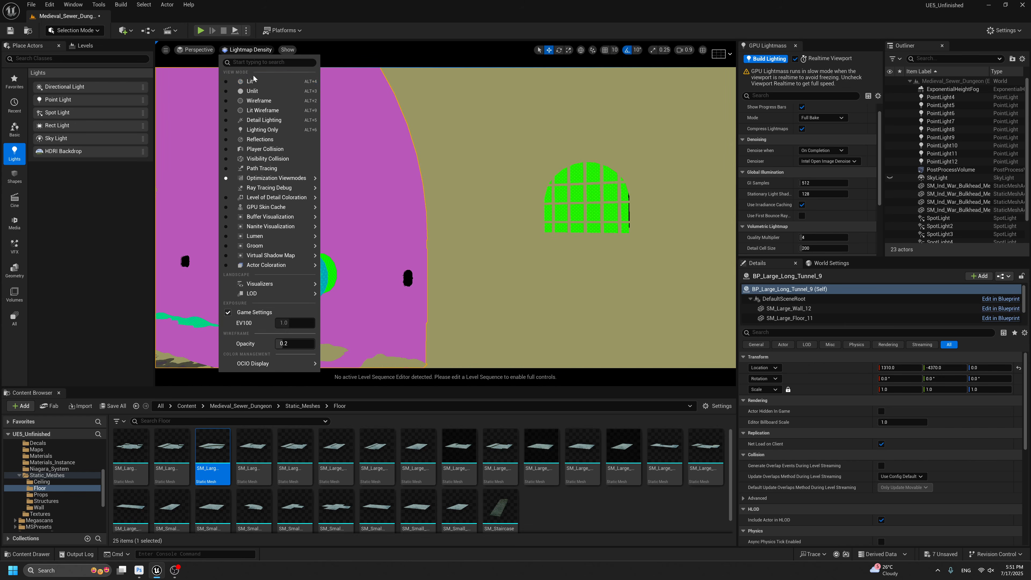
click(251, 81)
Set the Volumetric Fog Extinction Scale of ExponentialHeightFog to 2.
right_drag(509, 189, 517, 220)
key(g)
scroll(533, 219, down, 3)
scroll(532, 225, up, 3)
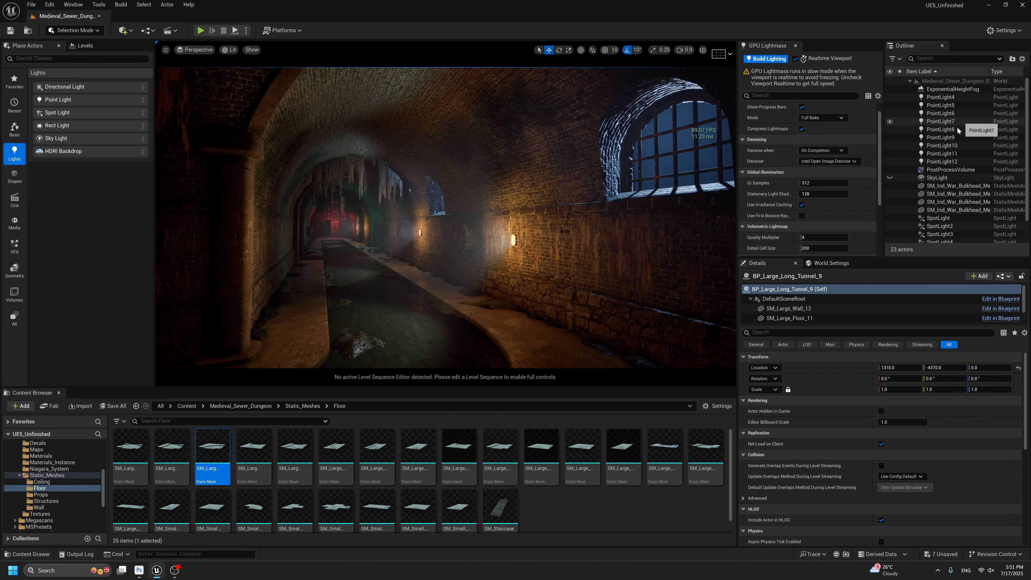
click(950, 90)
right_drag(595, 220, 589, 219)
key(g)
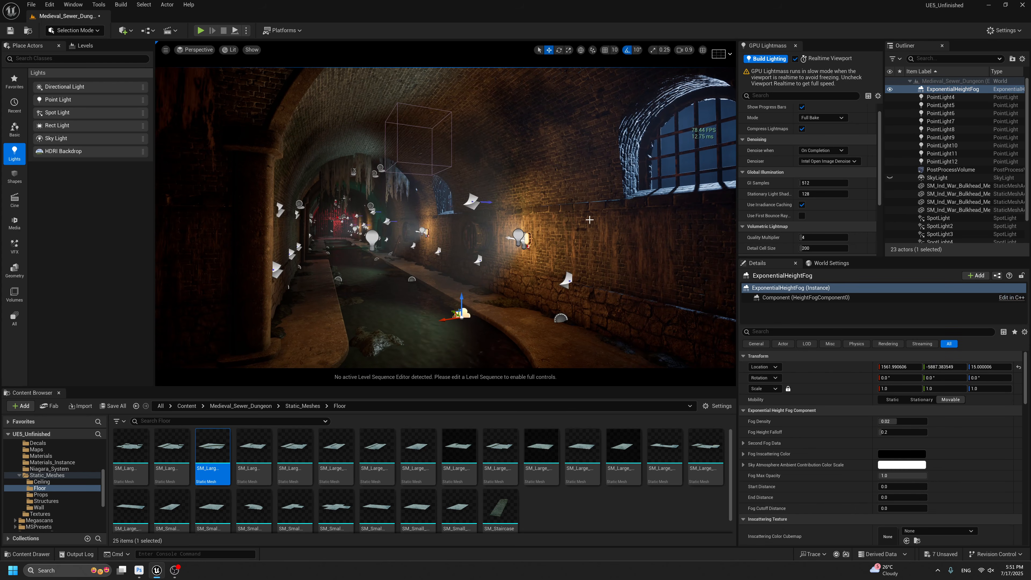
key(g)
key(g)
key(g)
scroll(907, 478, down, 3)
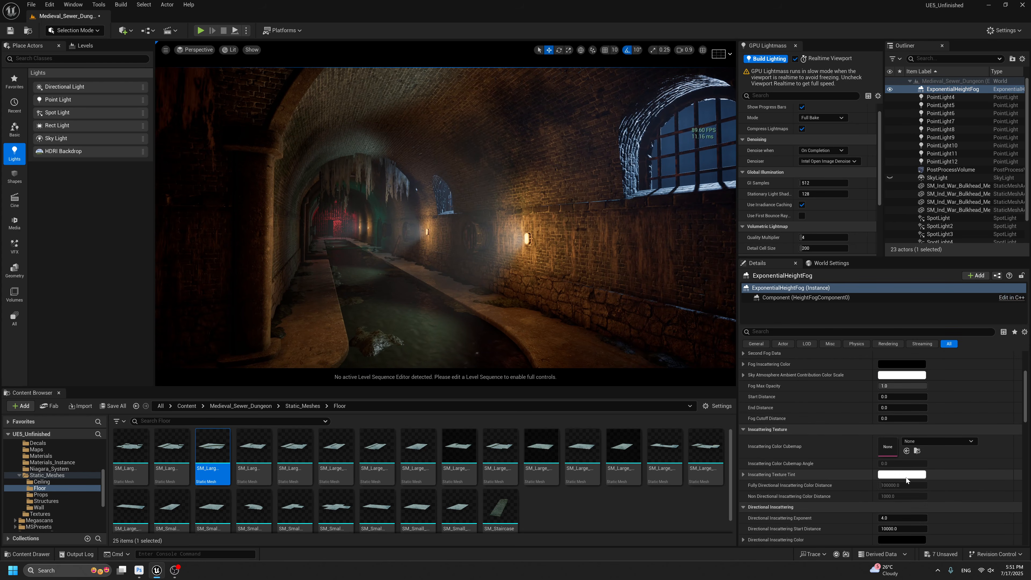
scroll(906, 477, down, 4)
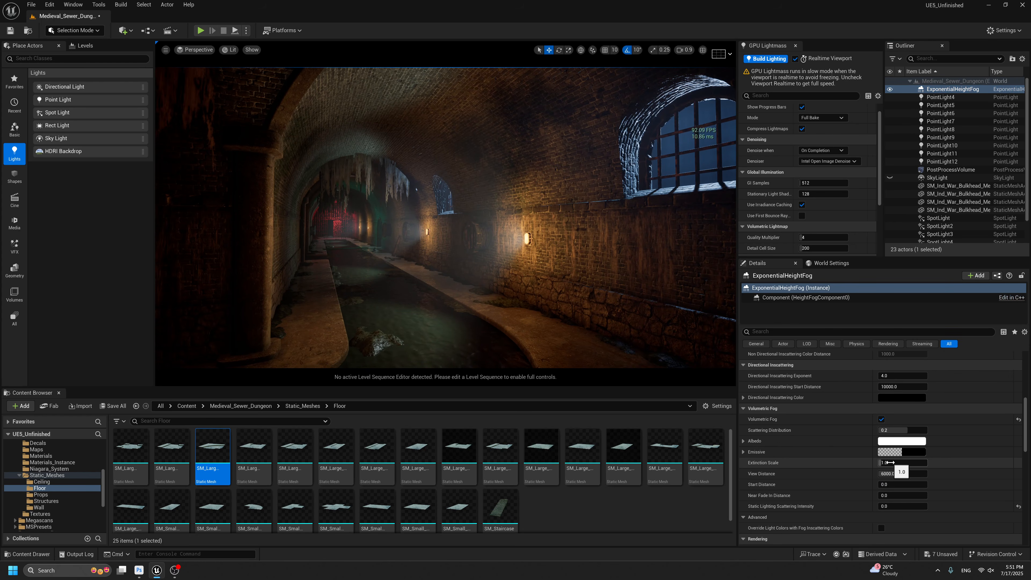
click(889, 462)
text(2)
key(Return)
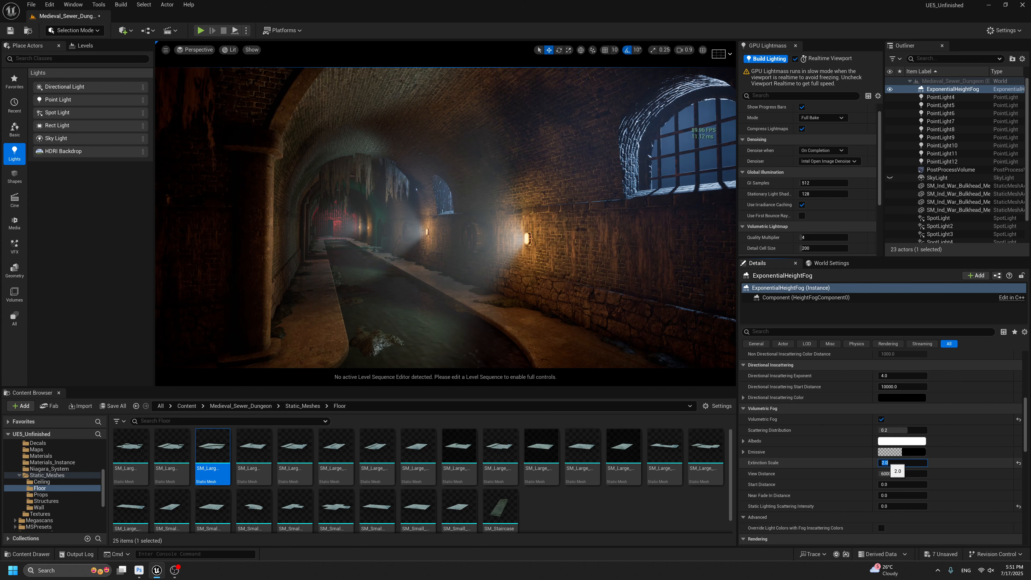
Select SpotLight at the nearest wall lamp and set its Temperature to 3500.
right_drag(540, 260, 529, 248)
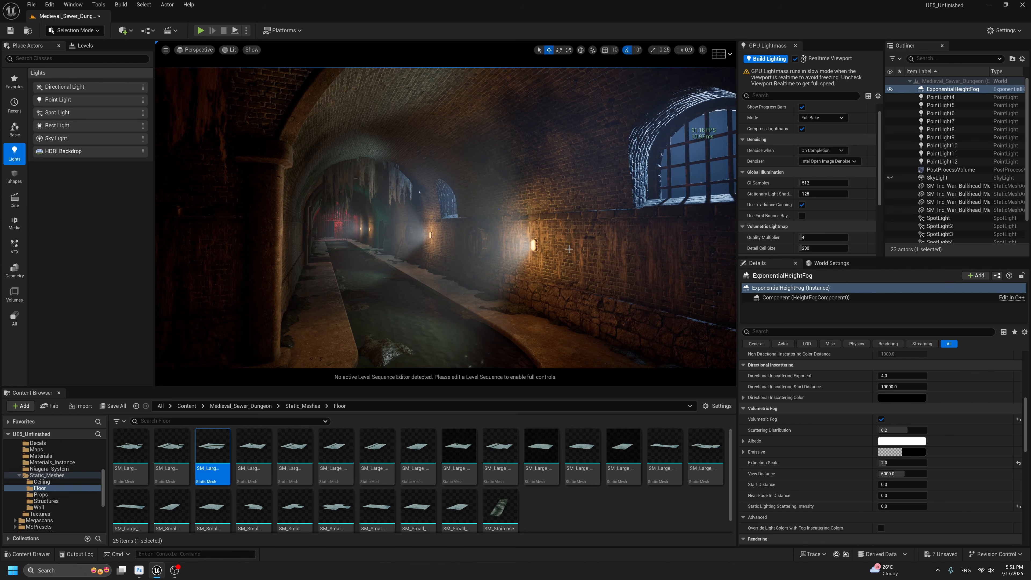
key(g)
click(527, 246)
click(529, 248)
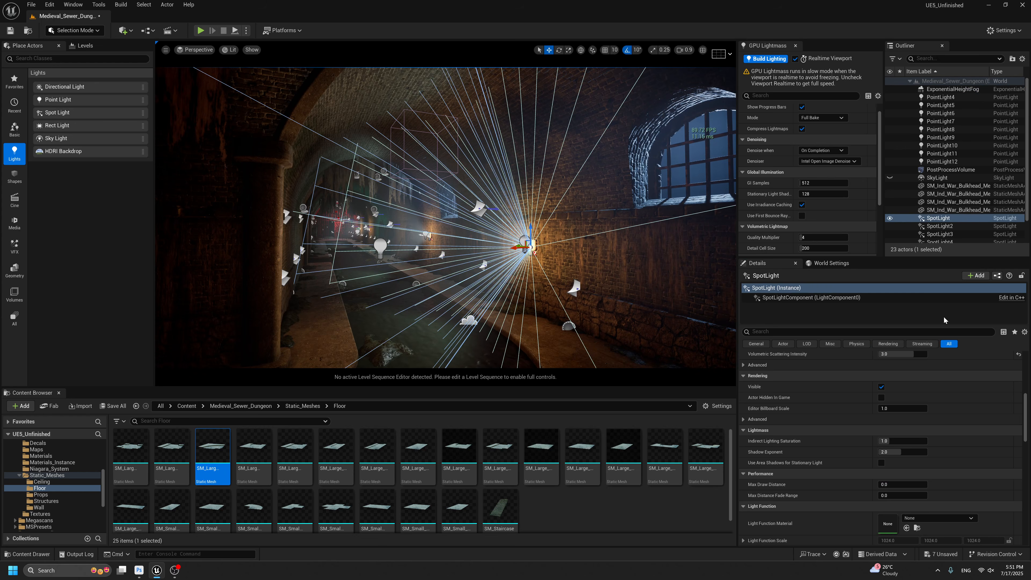
scroll(927, 386, up, 10)
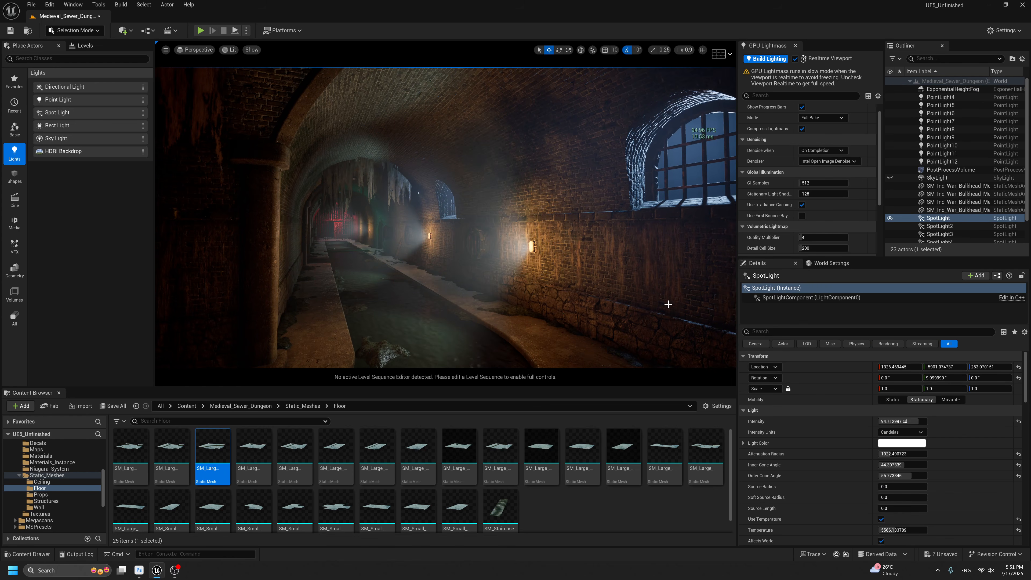
scroll(939, 208, down, 2)
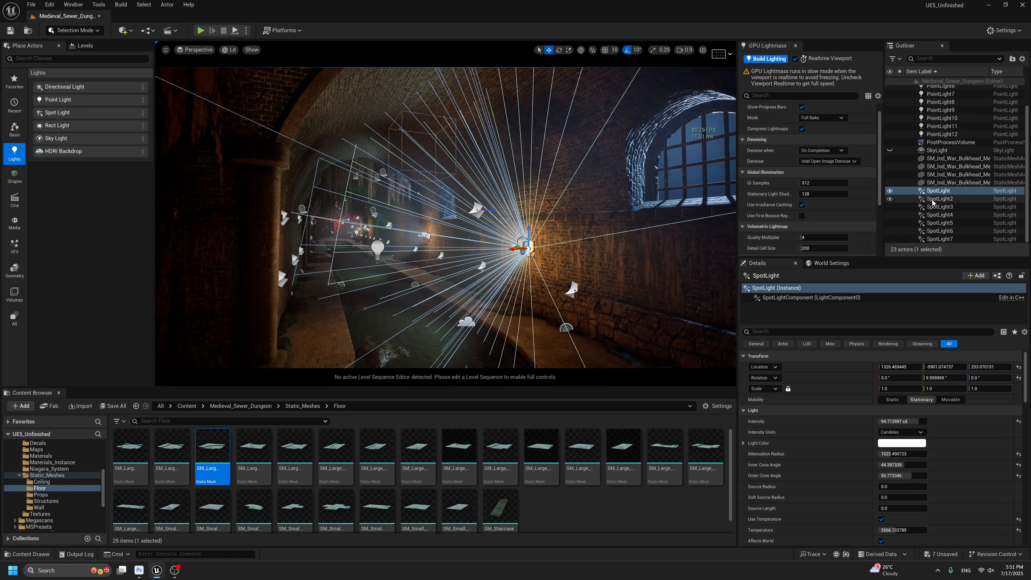
ctrl+click(935, 207)
click(937, 191)
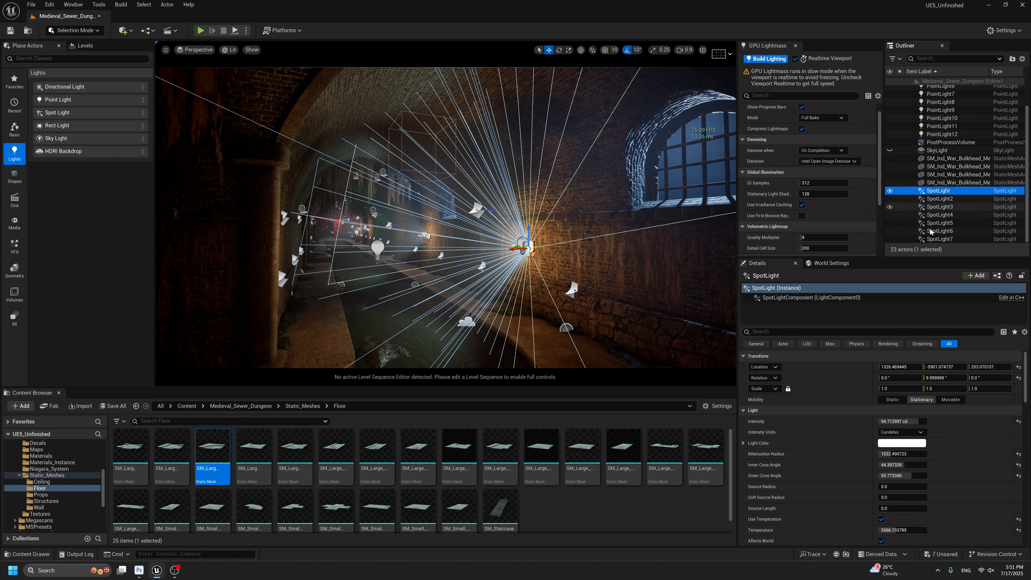
scroll(895, 480, down, 3)
click(894, 491)
text(3500.0)
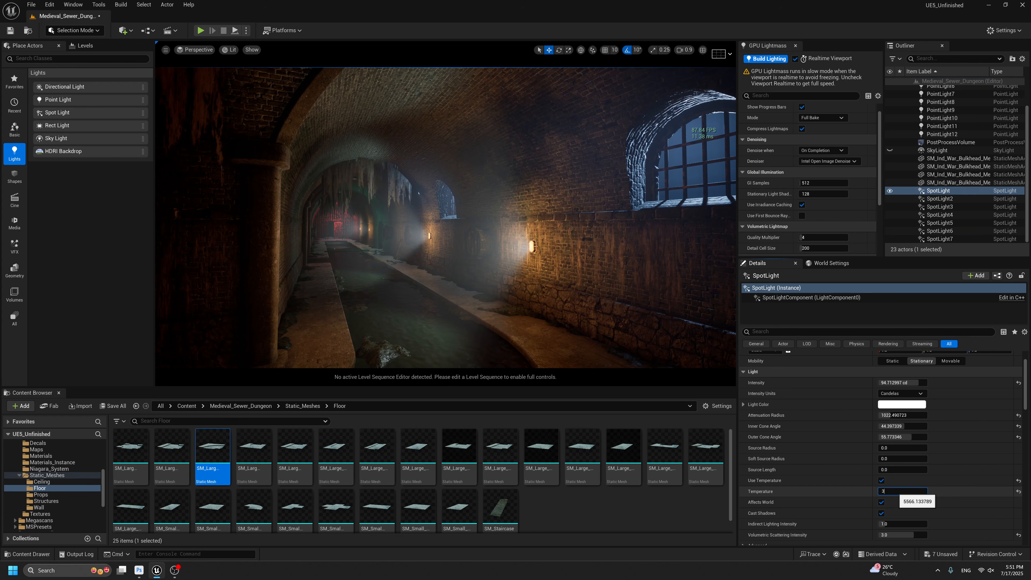
Set the Temperature of SpotLight2, at the wall lamp further down the tunnel, to 3500.
double_click(899, 192)
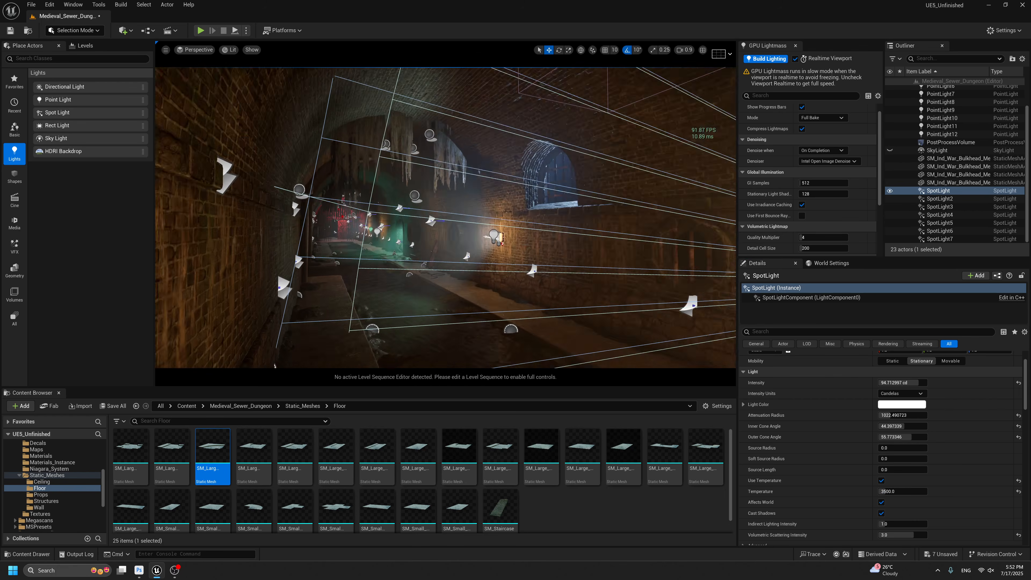
click(665, 235)
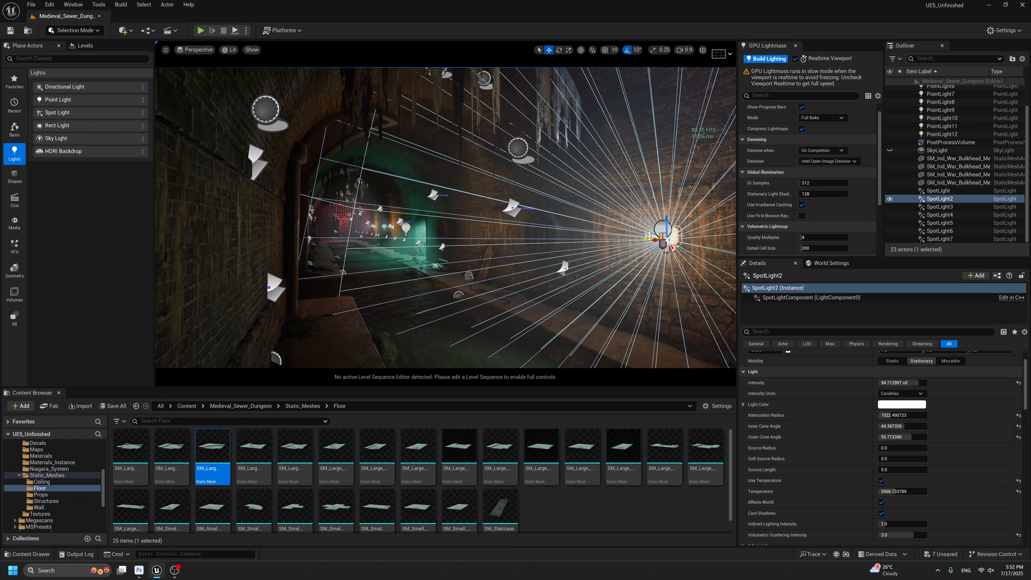
text(3500)
key(Return)
Duplicate the static point light in the pool chamber and place the copy beside the barred window.
right_drag(366, 242, 218, 308)
key(w)
click(360, 237)
key(s)
key(g)
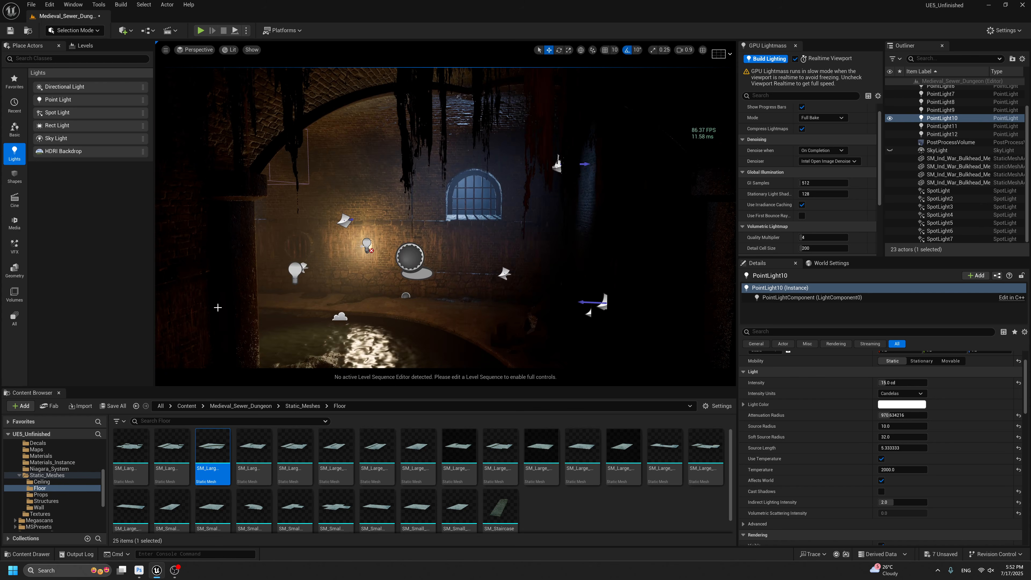
click(295, 273)
alt+drag(283, 275, 494, 223)
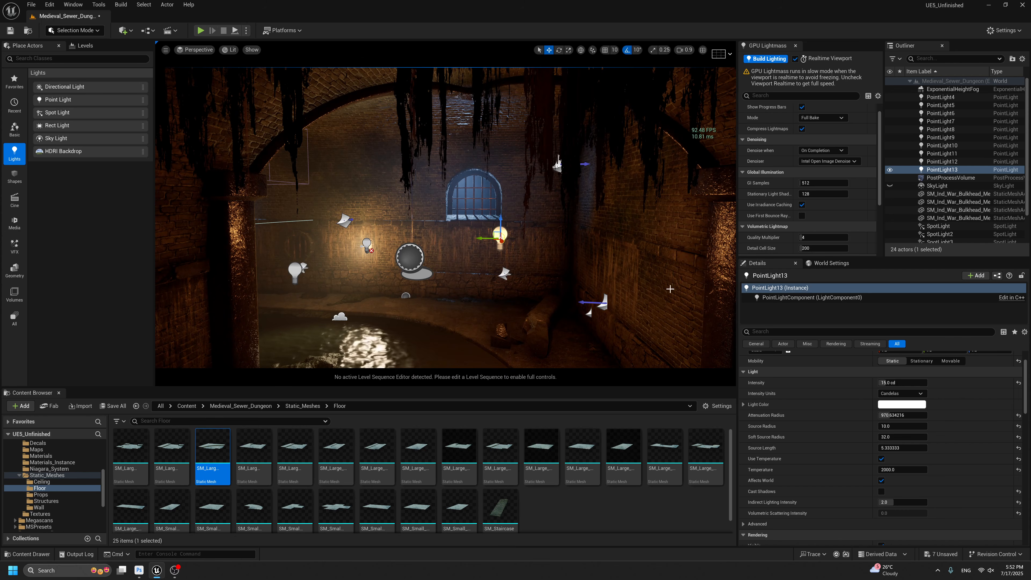
key(g)
Set the duplicated point light's Temperature to 12000 and check the cold light on the chamber walls.
click(889, 470)
text(12000)
key(Return)
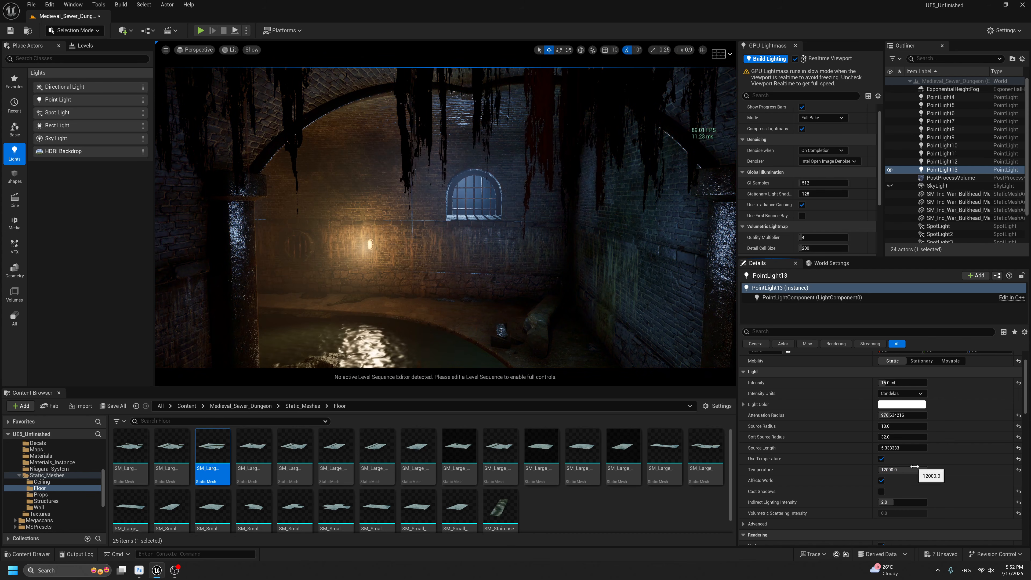
right_drag(354, 250, 562, 224)
key(g)
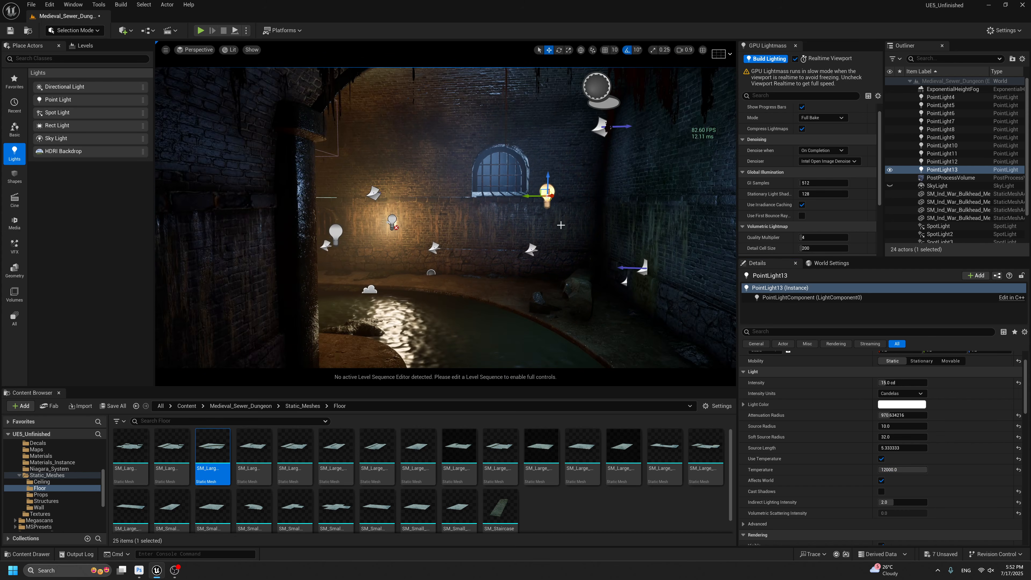
key(g)
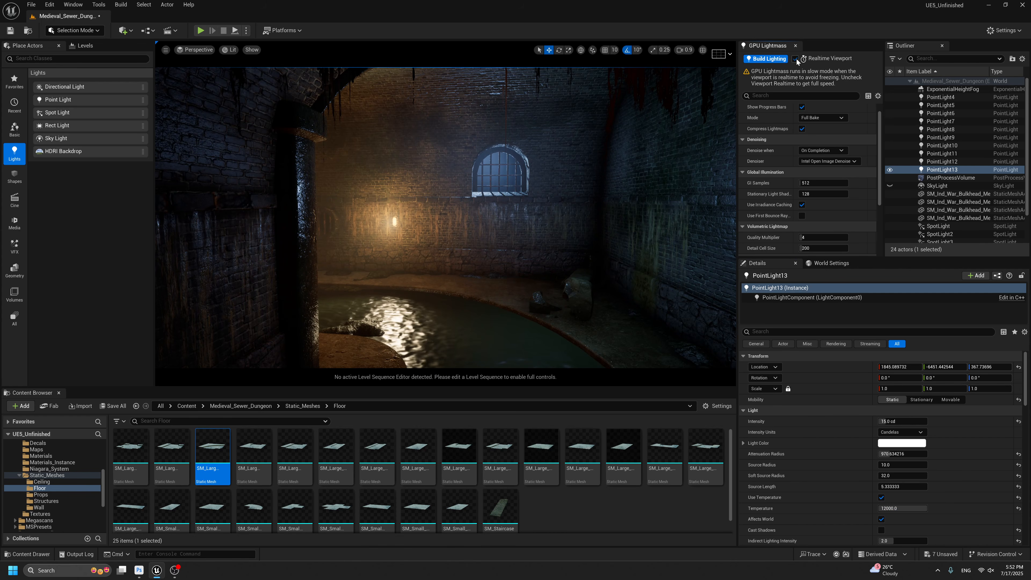
Build the lighting with GPU Lightmass and inspect the baked pool chamber with and without light icons.
click(771, 60)
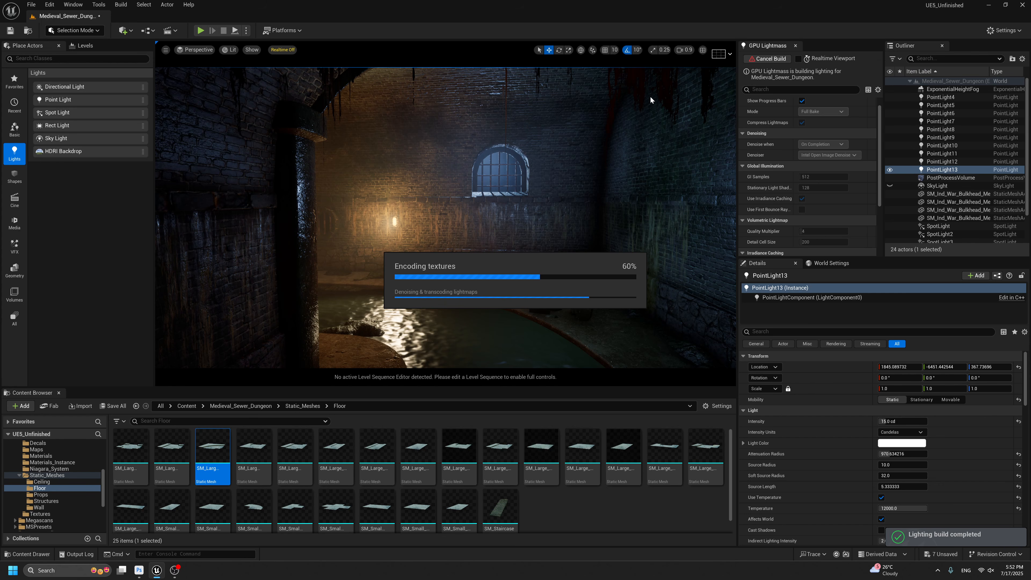
key(d)
right_drag(604, 182, 617, 183)
middle_drag(528, 189, 614, 200)
scroll(615, 224, down, 2)
scroll(614, 201, up, 3)
key(g)
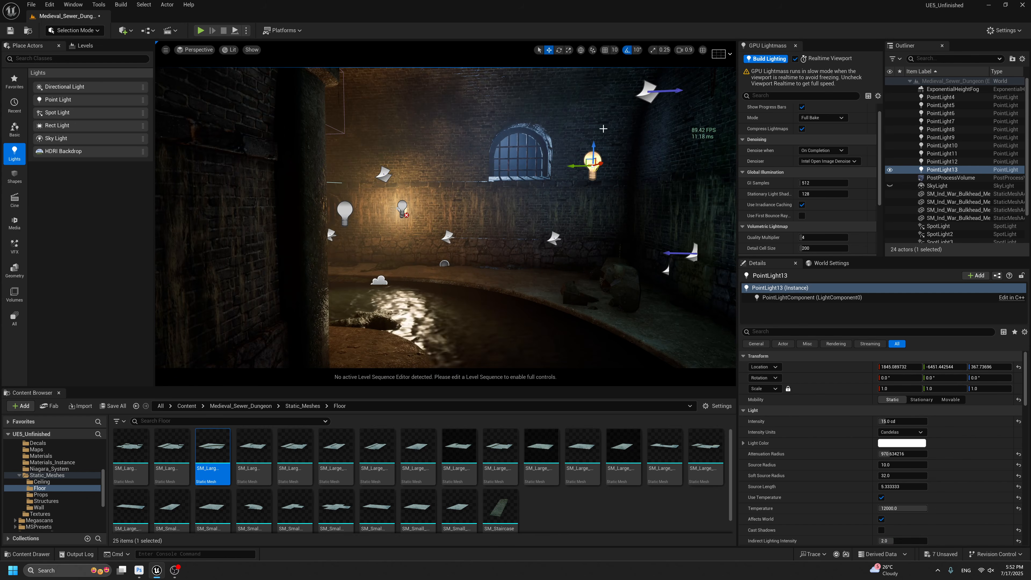
right_drag(604, 129, 614, 119)
key(g)
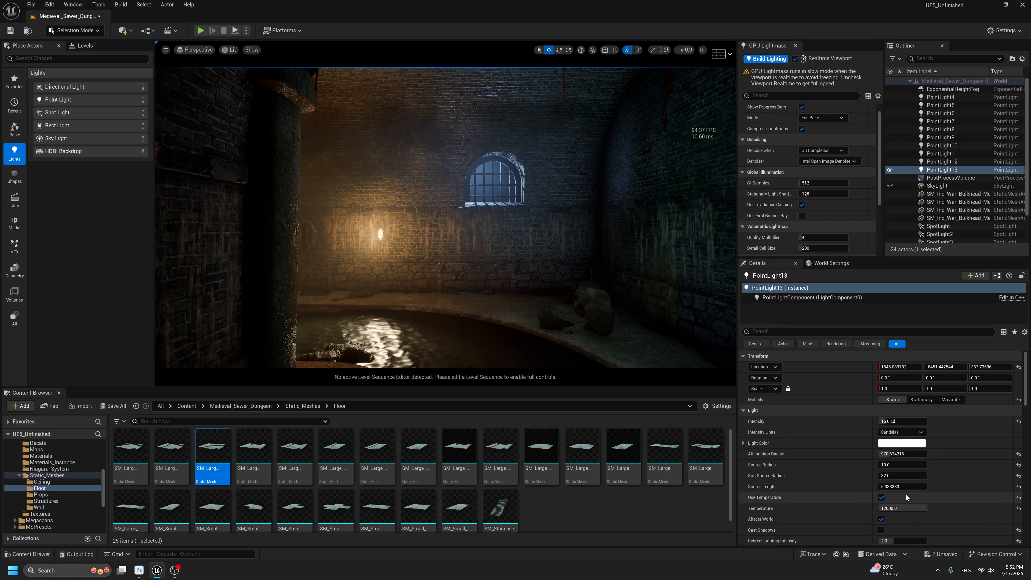
Set the duplicated point light's Indirect Lighting Intensity to 1.
scroll(906, 496, down, 5)
click(897, 477)
text(1)
key(Return)
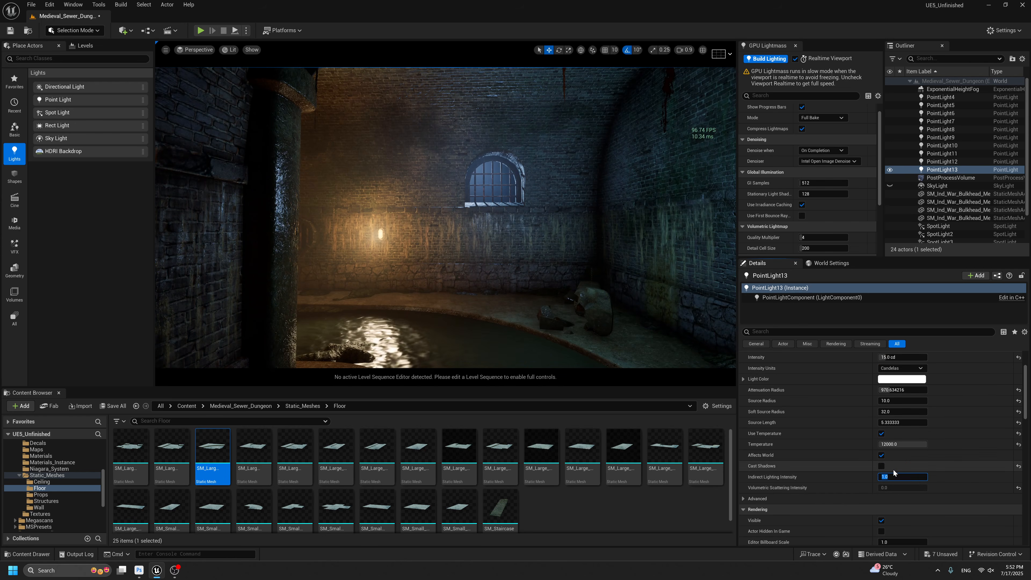
middle_drag(512, 219, 518, 223)
key(g)
key(g)
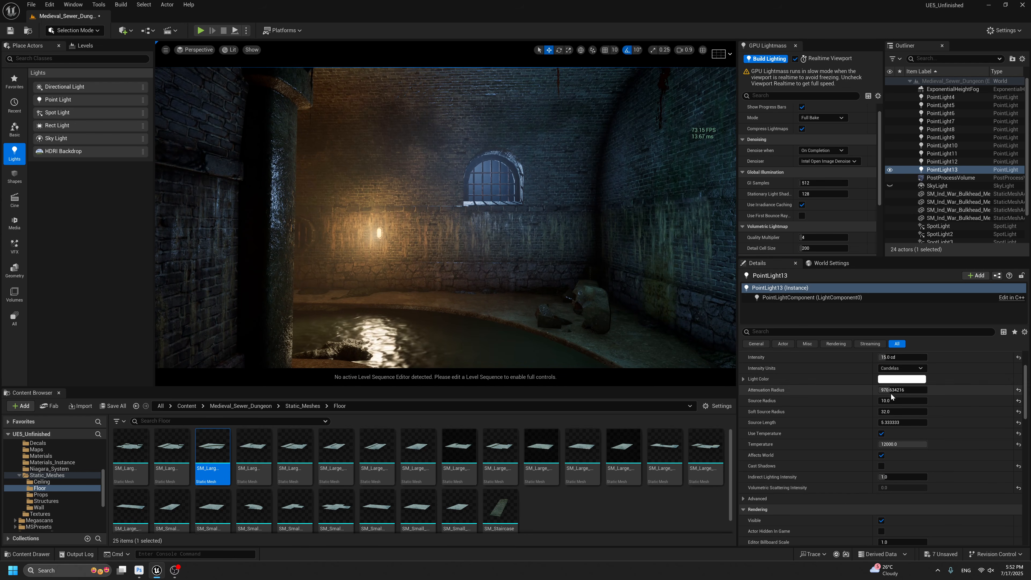
Set the duplicated point light's Intensity to 12 cd and reduce its Attenuation Radius to about 630.
scroll(892, 394, up, 1)
text(12)
key(Return)
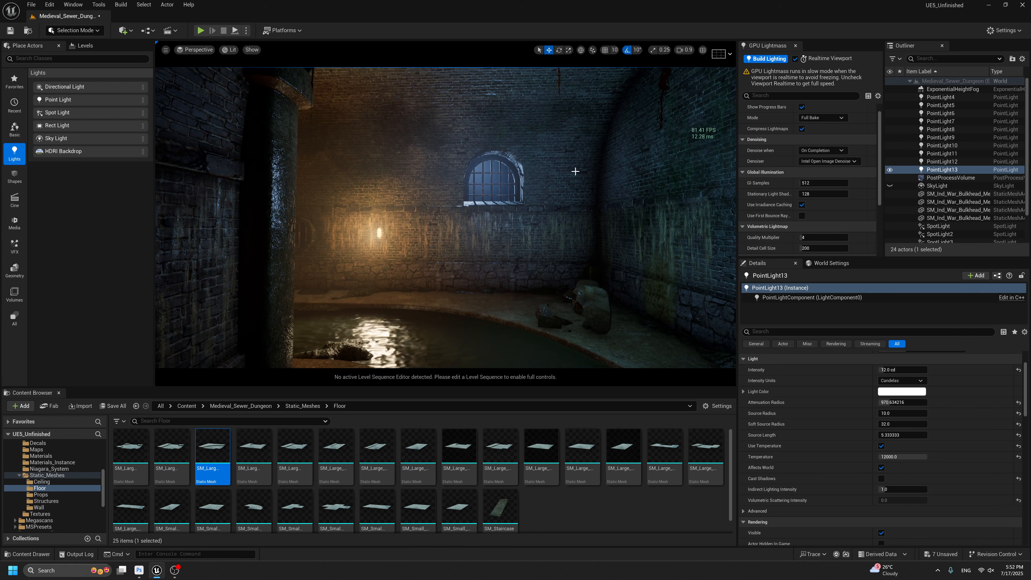
key(g)
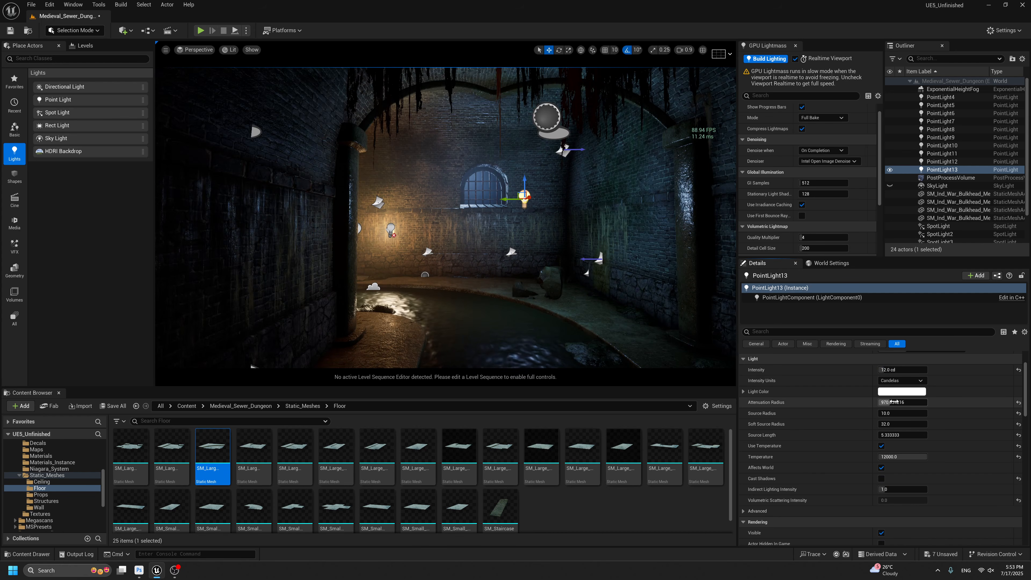
drag(894, 402, 711, 307)
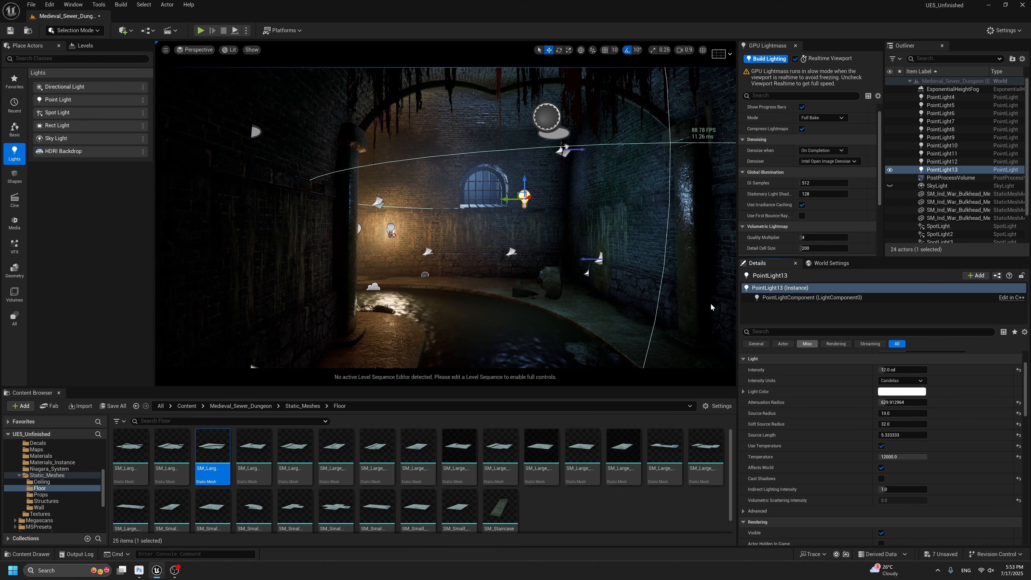
key(g)
Rebuild the lighting with GPU Lightmass and review the baked result through the chamber and tunnel.
click(802, 61)
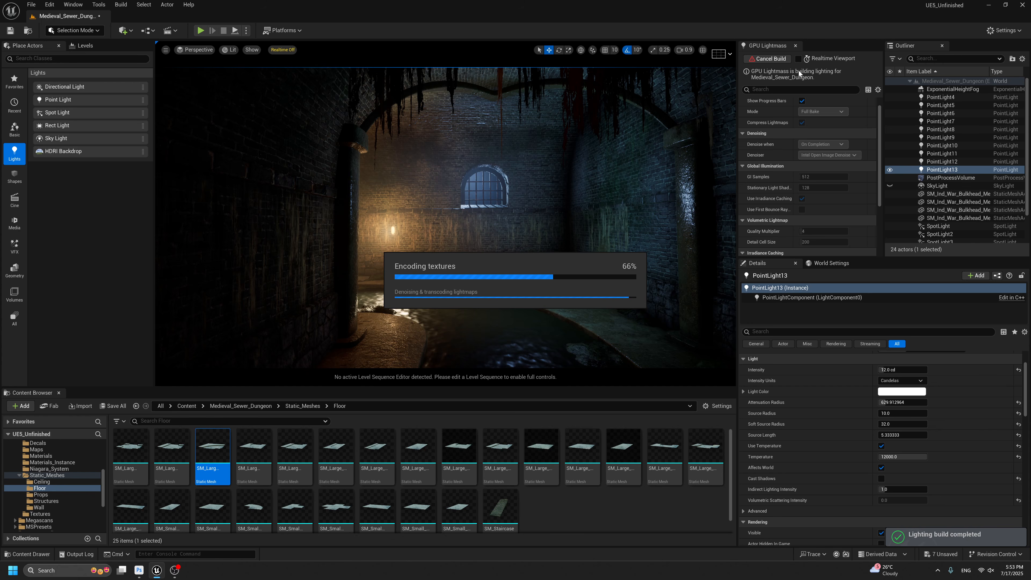
key(w)
right_drag(487, 203, 461, 203)
right_drag(595, 234, 626, 212)
key(w)
key(g)
key(g)
key(g)
key(w)
key(s)
key(w)
key(g)
key(w)
Examine Light Complexity along the whole tunnel, then restore Lit shading.
key(w)
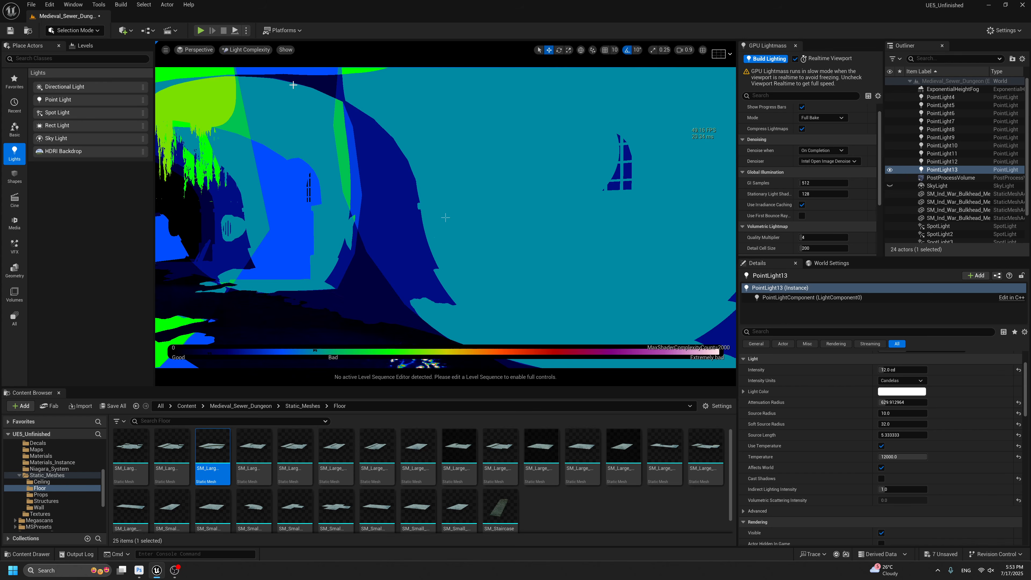
right_drag(293, 87, 212, 91)
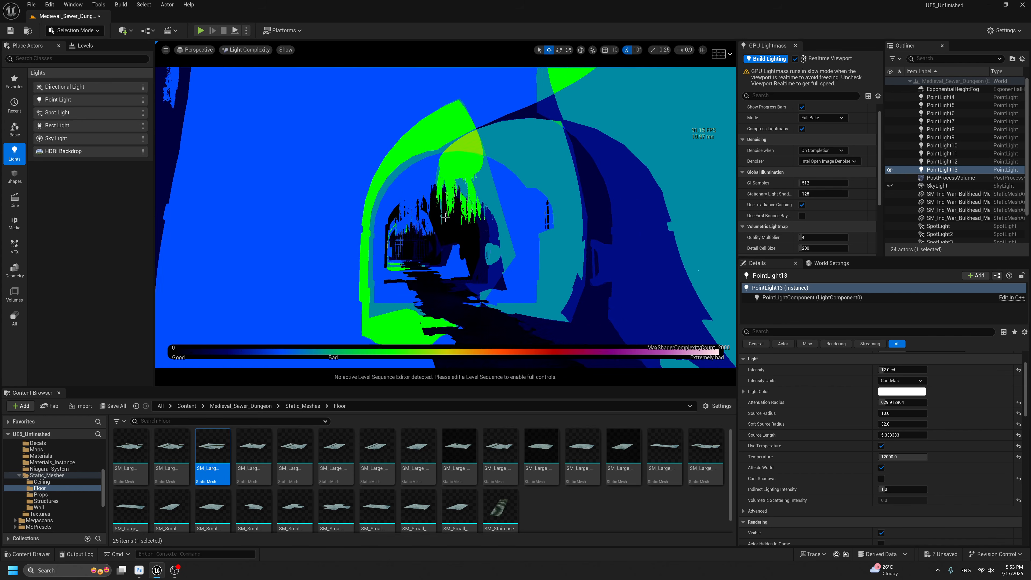
key(w)
right_drag(445, 218, 527, 218)
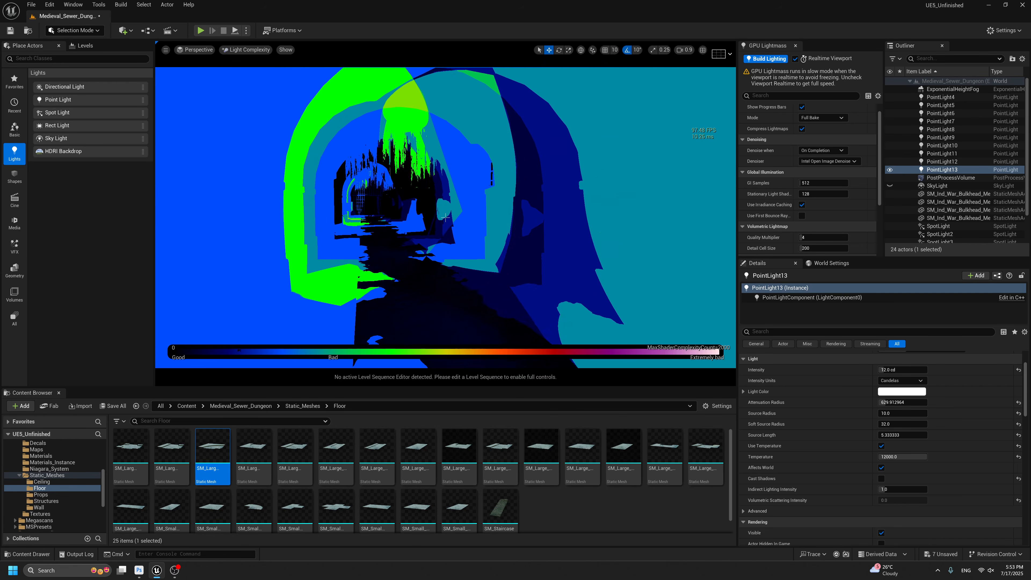
key(w)
right_drag(445, 217, 402, 237)
key(w)
key(w)
key(w)
key(w)
click(230, 53)
click(244, 80)
key(s)
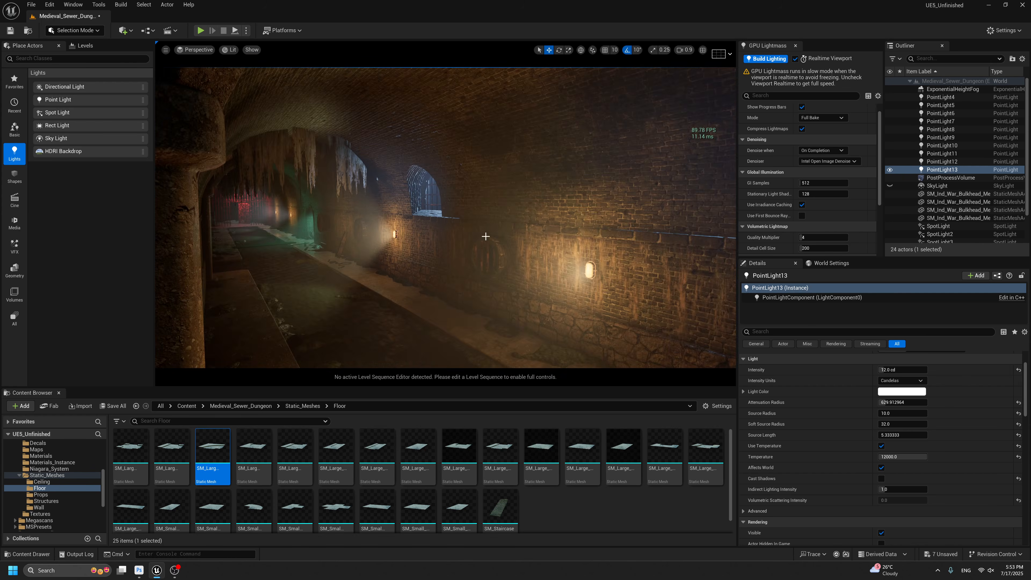
Examine the lighting along the tunnel wall and barred windows, with and without the editor icons and light gizmos.
right_drag(485, 236, 489, 246)
key(s)
mouse_move(538, 275)
right_down()
mouse_move(540, 295)
mouse_move(551, 289)
right_up()
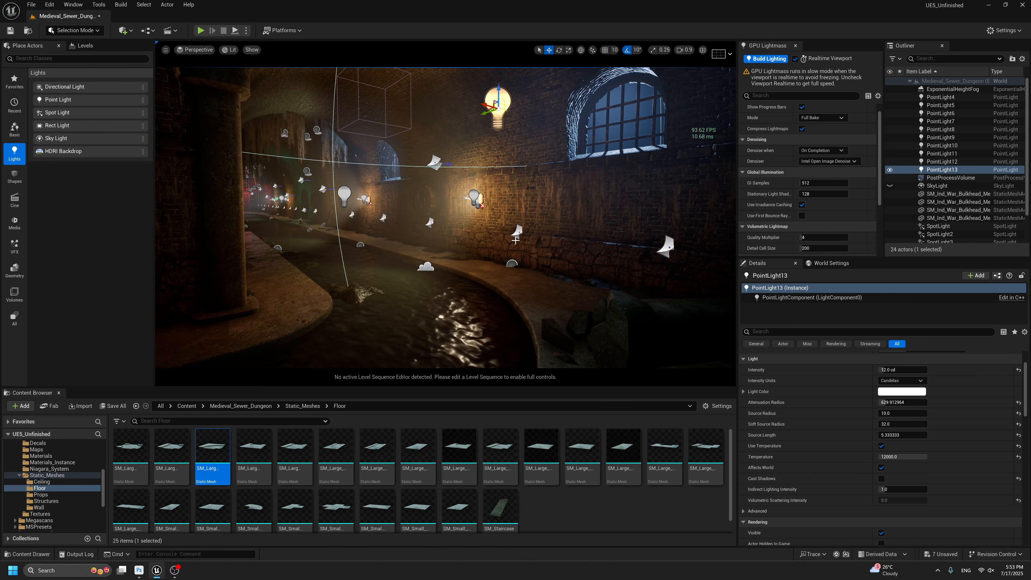
mouse_move(516, 240)
right_down()
mouse_move(467, 232)
mouse_move(514, 228)
right_up()
key(g)
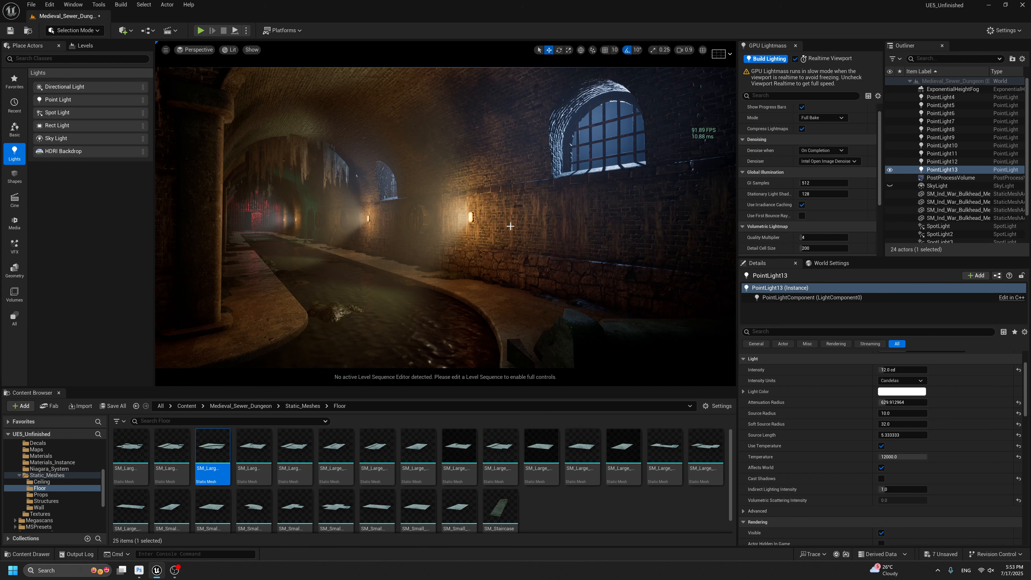
mouse_move(510, 227)
right_down()
mouse_move(523, 213)
mouse_move(504, 218)
right_up()
key(g)
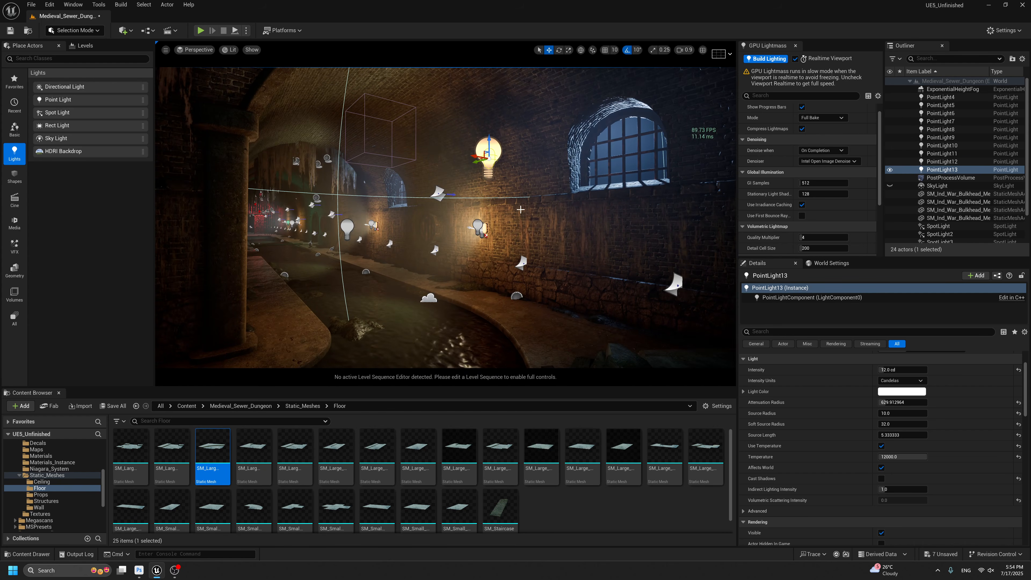
middle_drag(565, 188, 569, 163)
key(g)
key(g)
key(g)
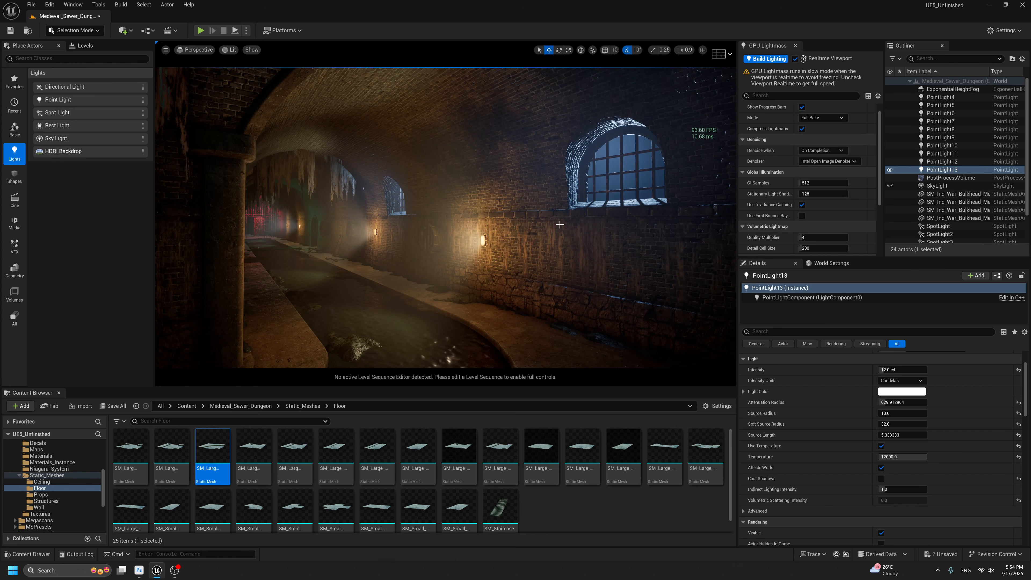
right_drag(560, 224, 529, 229)
key(g)
key(g)
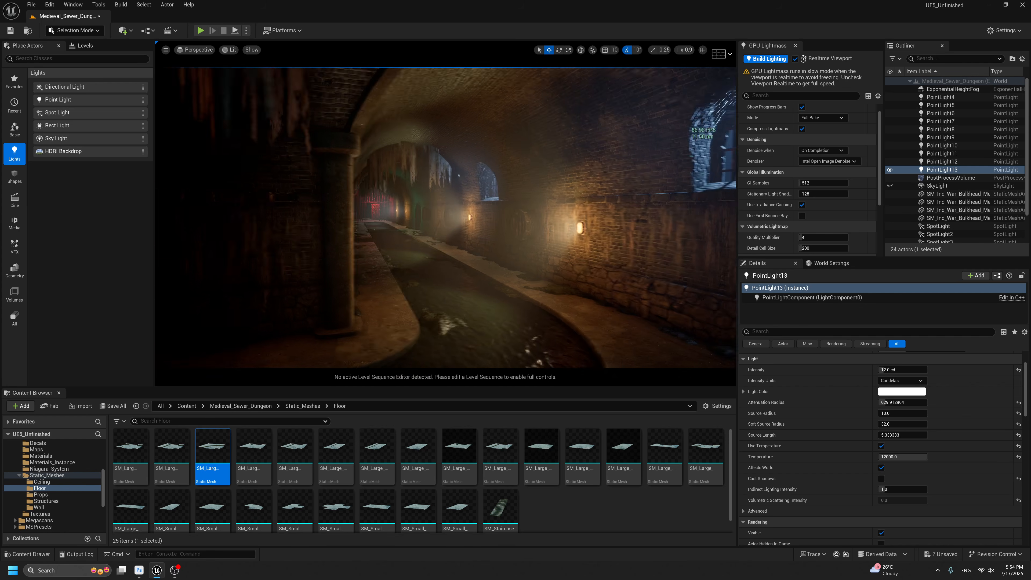
Show and hide the sky light to compare its effect on the tunnel.
right_drag(665, 197, 547, 236)
click(889, 186)
click(890, 186)
Hide the BP_Crossroad_4 structure to expose the lights placed around the barred window.
click(667, 198)
key(g)
key(s)
key(w)
key(q)
key(g)
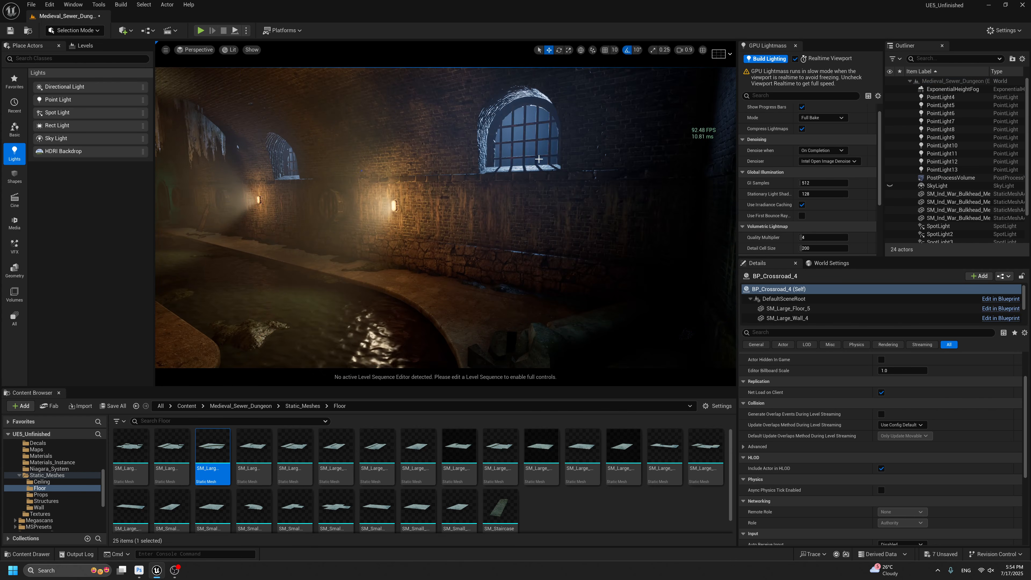
right_drag(539, 160, 579, 270)
key(Delete)
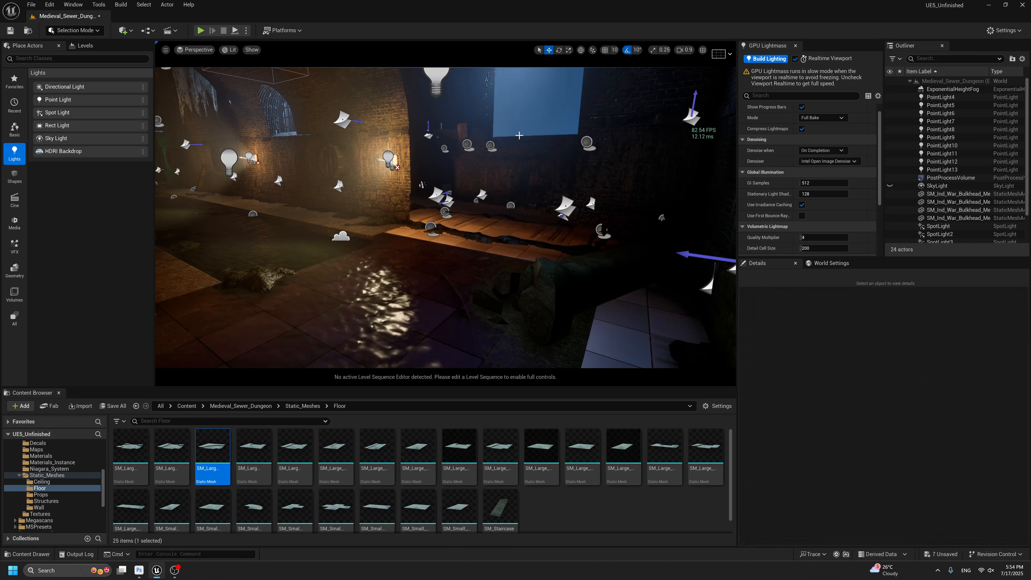
Select the spot light behind the barred window and unhide all actors.
right_drag(519, 142, 568, 98)
key(g)
key(g)
key(w)
right_drag(483, 174, 397, 227)
click(314, 266)
key(s)
right_drag(315, 267, 421, 167)
Try rotating the window spot light to -40° around Z and enlarging its attenuation radius to about 1328, and undo the changes.
key(e)
drag(415, 118, 444, 122)
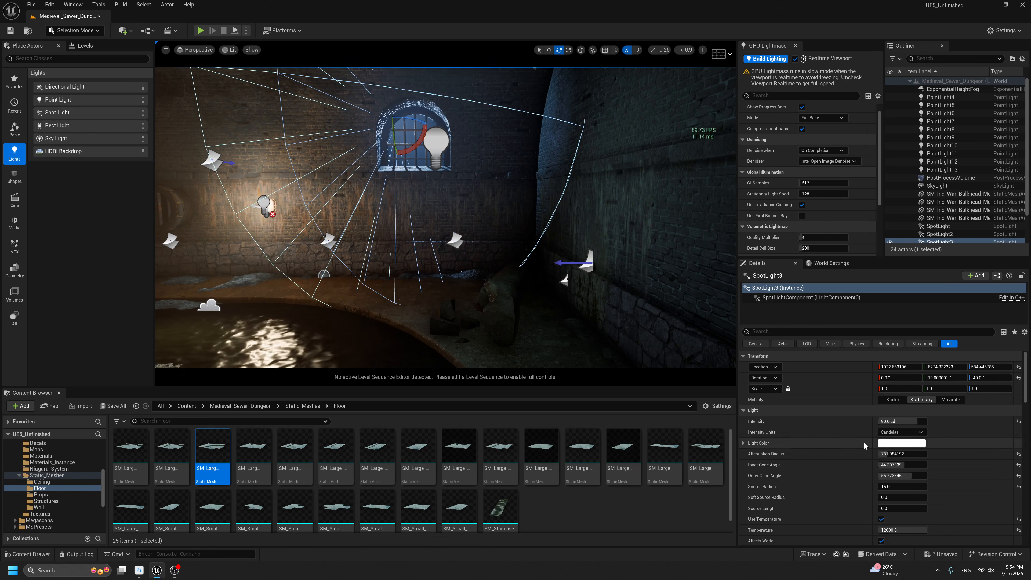
drag(888, 454, 903, 454)
right_drag(508, 232, 528, 228)
key(w)
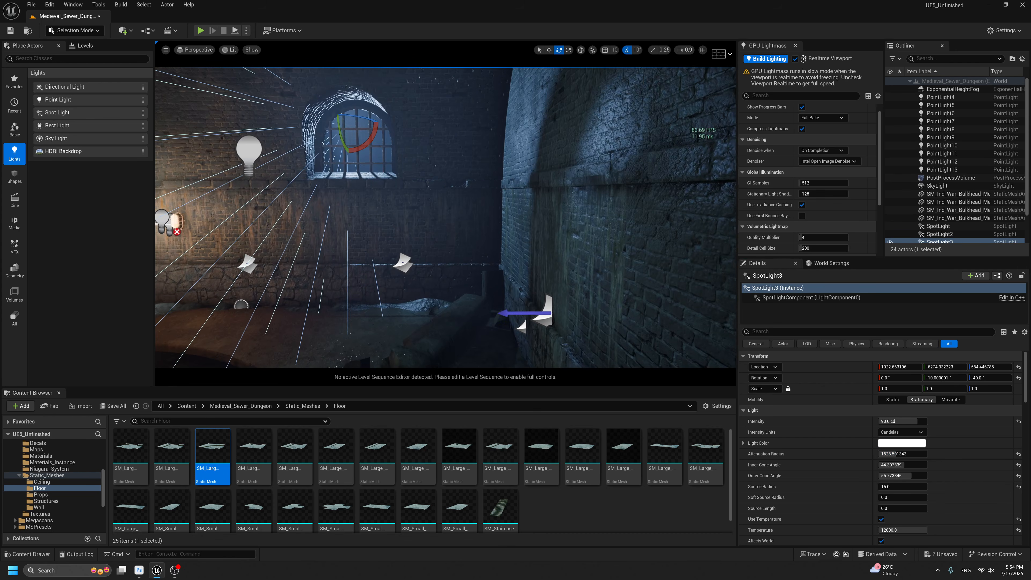
drag(337, 127, 414, 241)
key(ctrl+z)
key(ctrl+z)
right_drag(413, 241, 443, 293)
key(g)
key(s)
key(ctrl+h)
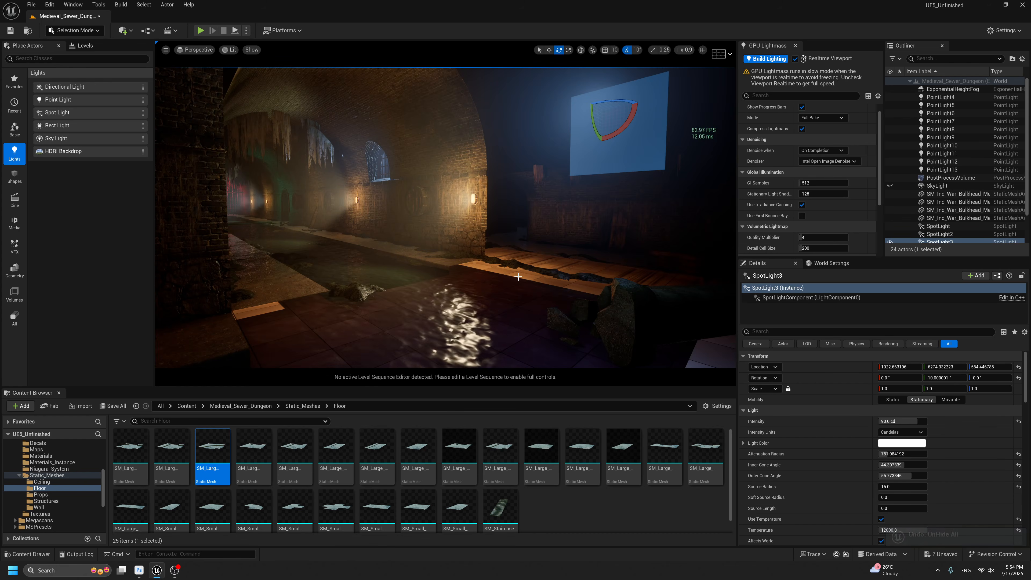
Redo the unhiding of all actors and duplicate the spot light near the barred window by the dark corner.
key(ctrl+y)
right_drag(517, 271, 491, 122)
key(g)
alt+drag(492, 108, 483, 134)
Rotate the duplicated spot light to about 47°, -37°, -70°, and set its attenuation radius to about 418 and cone angles to about 23° and 35°.
key(e)
drag(890, 455, 898, 475)
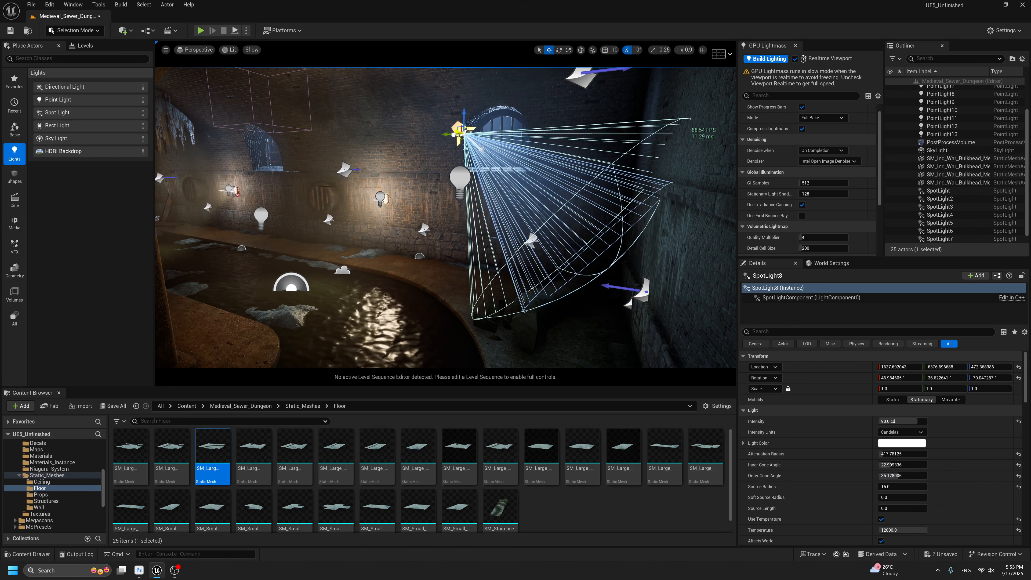
mouse_move(453, 134)
mouse_down()
mouse_move(411, 122)
mouse_move(434, 131)
mouse_move(446, 123)
mouse_move(445, 141)
mouse_up()
Set the duplicated spot light's Volumetric Scattering Intensity to 0 and lower the light to the window sill.
key(g)
scroll(891, 476, down, 3)
click(891, 536)
text(0)
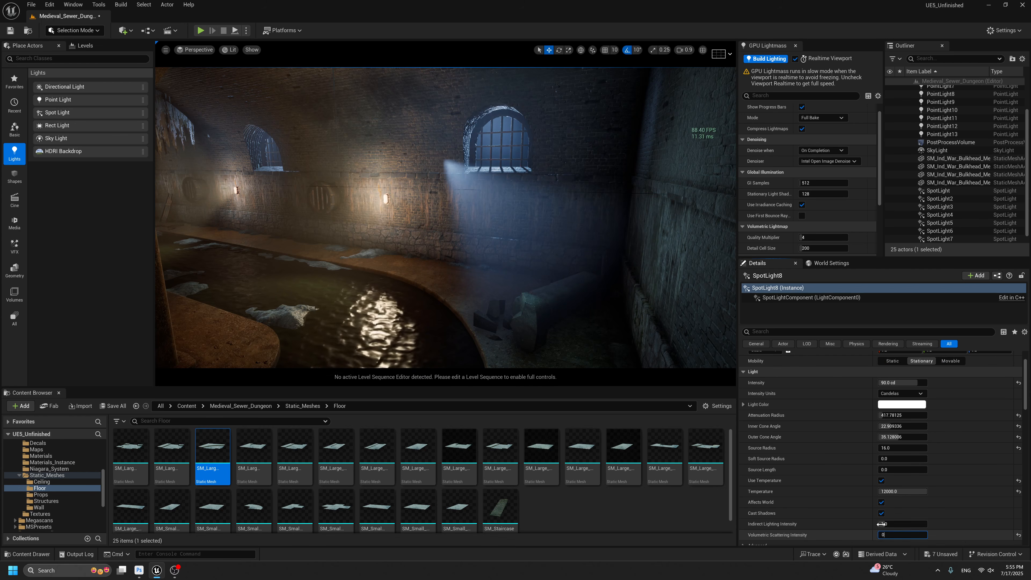
right_drag(508, 227, 508, 225)
key(g)
mouse_move(429, 163)
mouse_down()
mouse_move(444, 156)
mouse_move(440, 175)
mouse_up()
key(g)
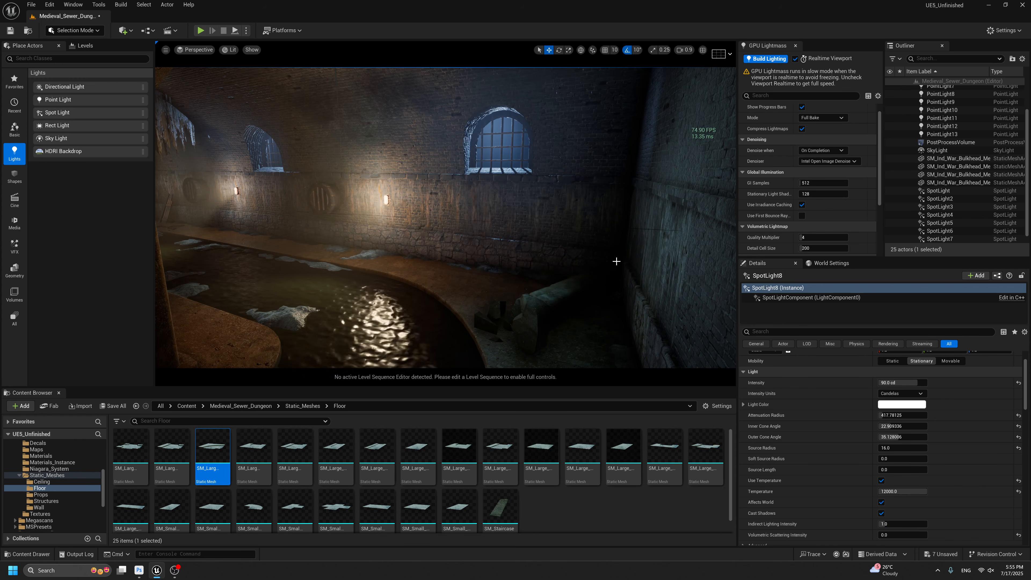
Try a wider inner cone angle on the duplicated spot light, undo it, and set the attenuation radius to about 476.
key(g)
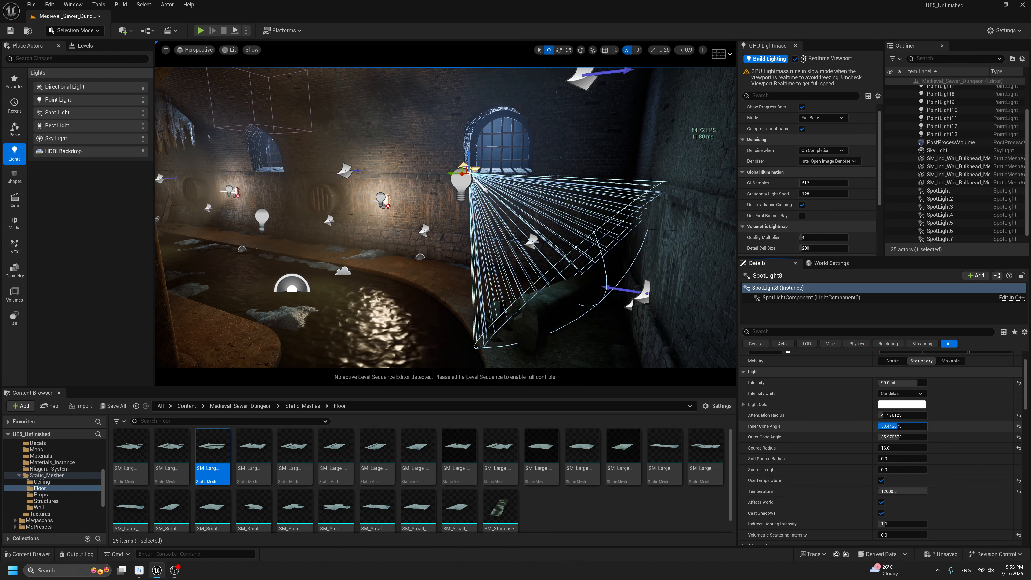
drag(898, 427, 894, 415)
key(ctrl+z)
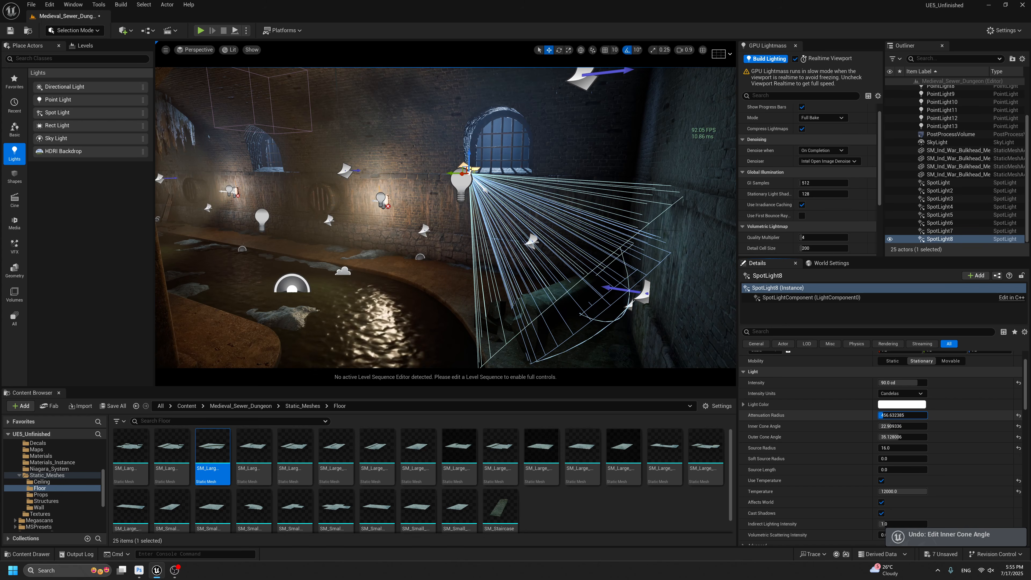
mouse_move(463, 174)
right_down()
mouse_move(468, 183)
mouse_move(463, 173)
right_up()
key(g)
key(g)
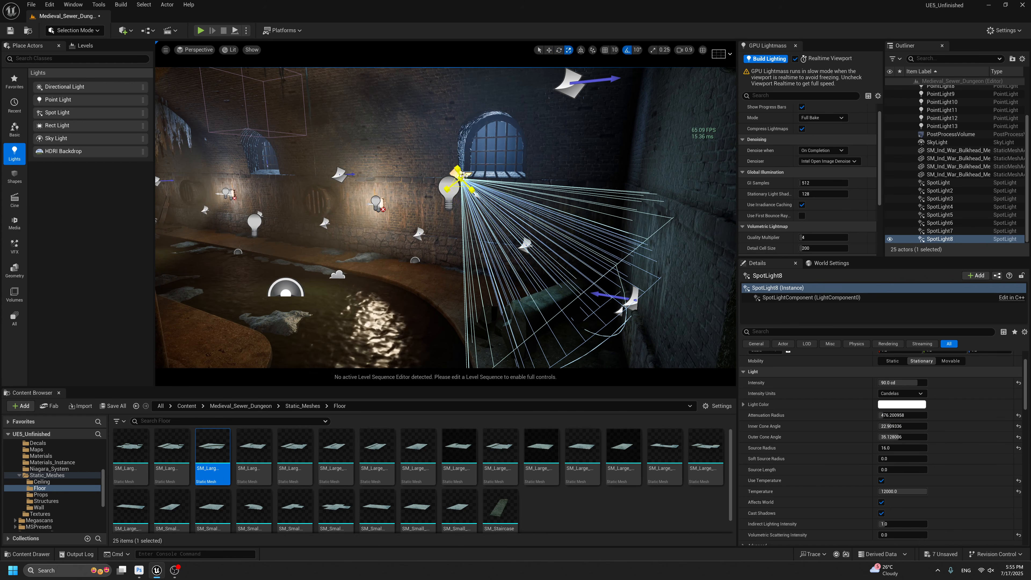
Shift the duplicated spot light slightly along the wall beneath the barred window.
drag(456, 178, 473, 174)
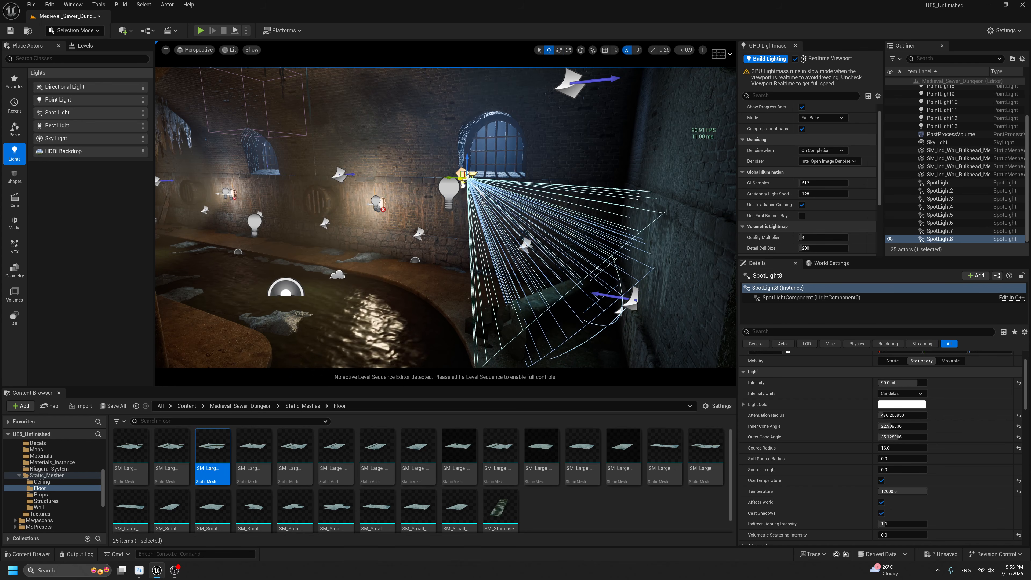
key(g)
right_drag(458, 185, 536, 242)
Hide the duplicated spot light to compare the corner without it, and undo the hiding.
key(h)
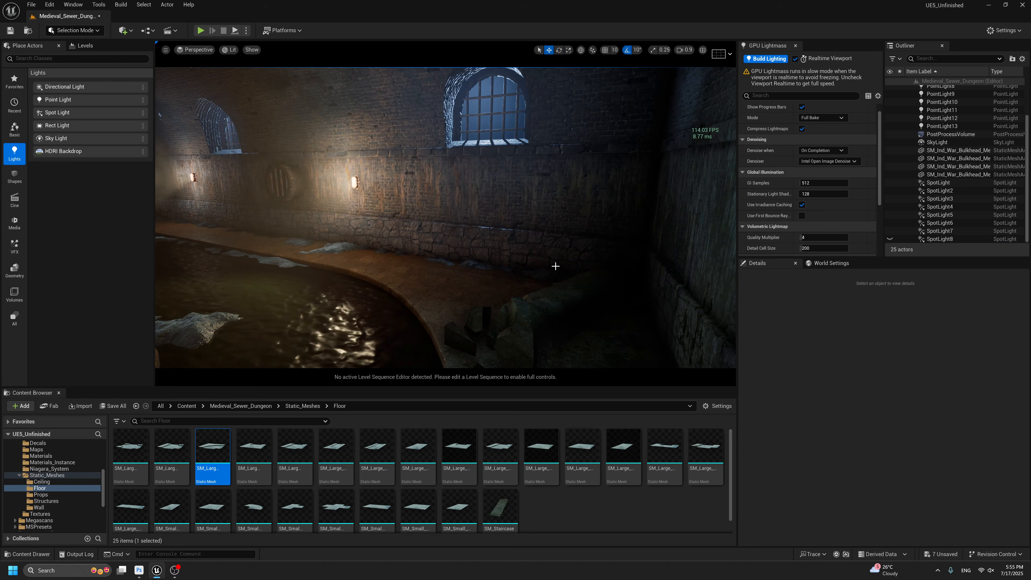
key(ctrl+z)
key(g)
key(g)
key(g)
Inspect the overlapping lights in the Light Complexity view mode and return to the Lit view.
click(230, 50)
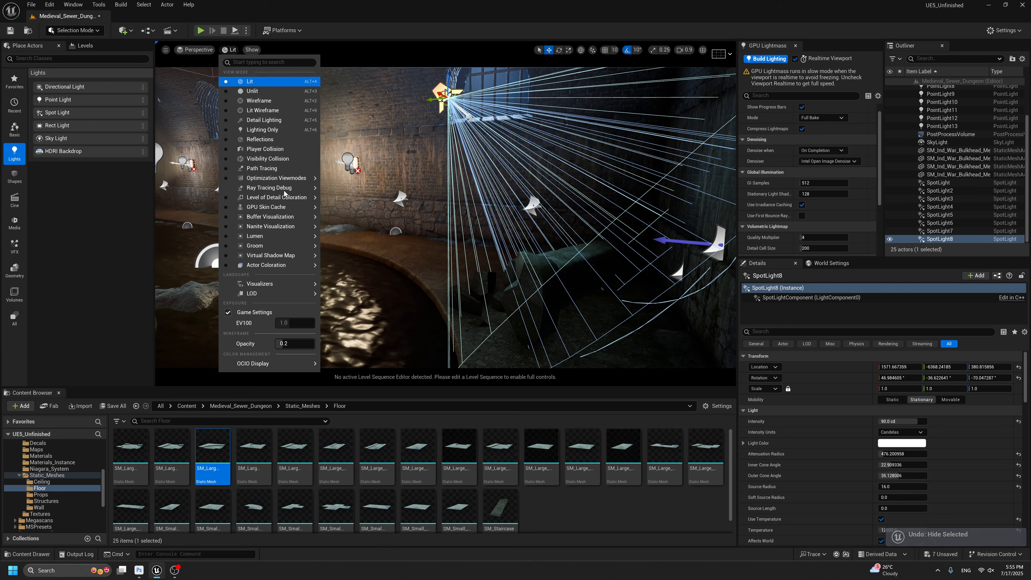
mouse_move(307, 176)
click(361, 202)
key(s)
right_drag(365, 207, 366, 183)
mouse_move(611, 184)
right_down()
mouse_move(607, 107)
mouse_move(611, 167)
mouse_move(601, 179)
mouse_move(611, 184)
right_up()
key(d)
key(g)
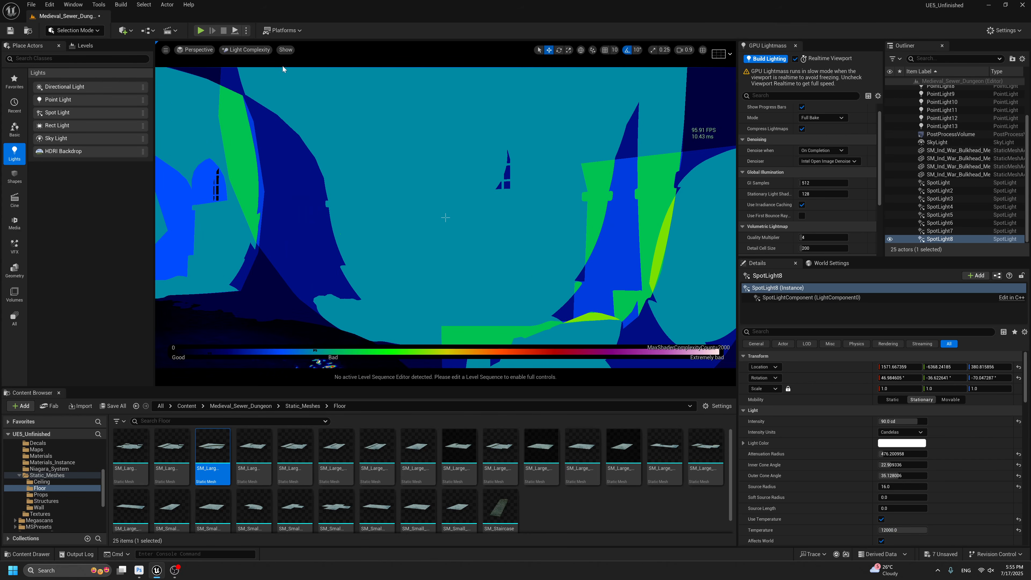
click(254, 51)
click(258, 81)
Delete the sky light to check its effect on the tunnel, and undo the deletion.
right_drag(508, 246, 366, 211)
click(942, 143)
key(Delete)
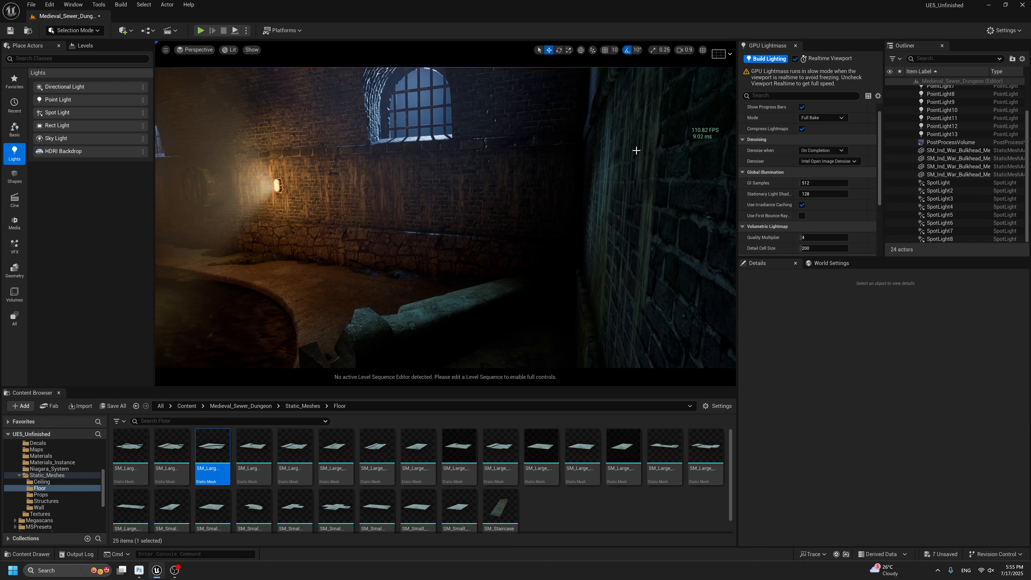
key(ctrl+z)
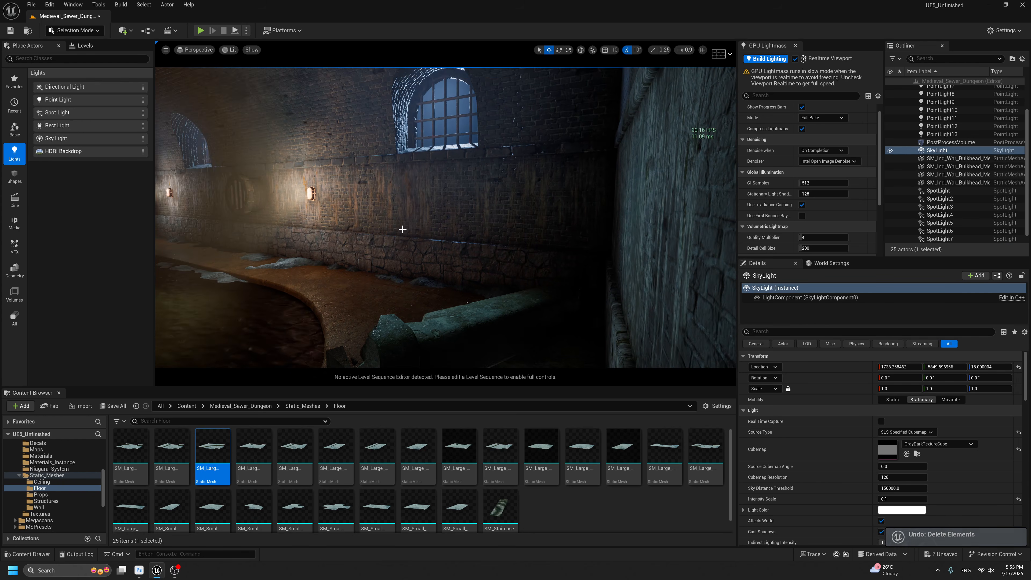
right_drag(428, 180, 388, 163)
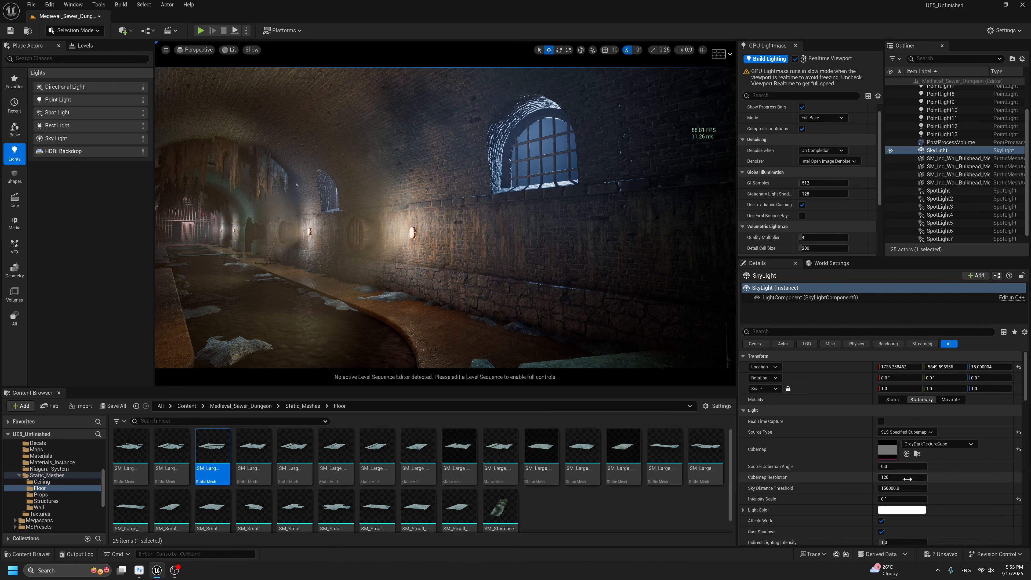
Test the sky light's Affects World and Cast Shadows options off and on, and set its Volumetric Scattering Intensity to 0.
scroll(882, 478, down, 1)
click(881, 508)
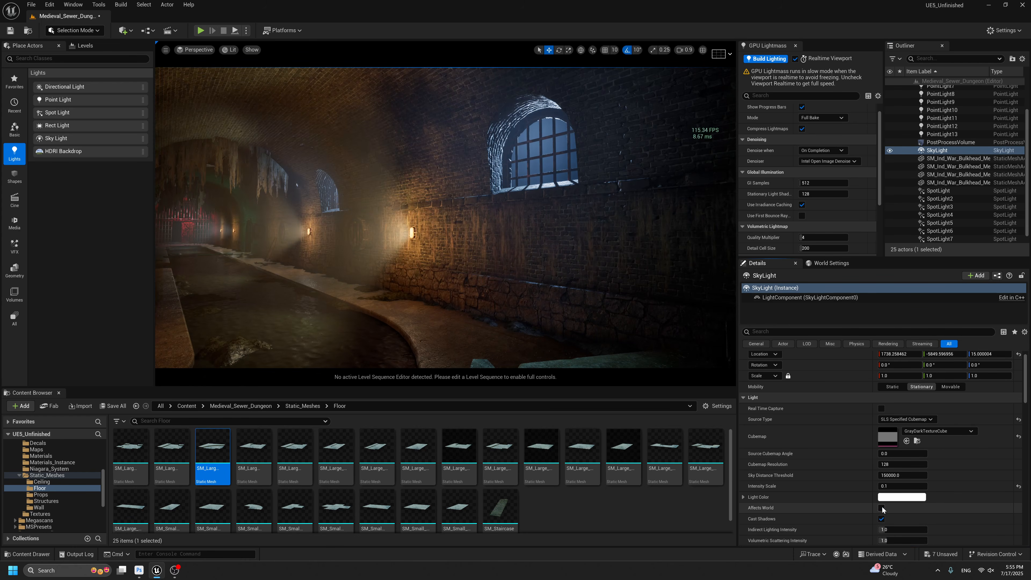
click(882, 508)
scroll(926, 492, down, 2)
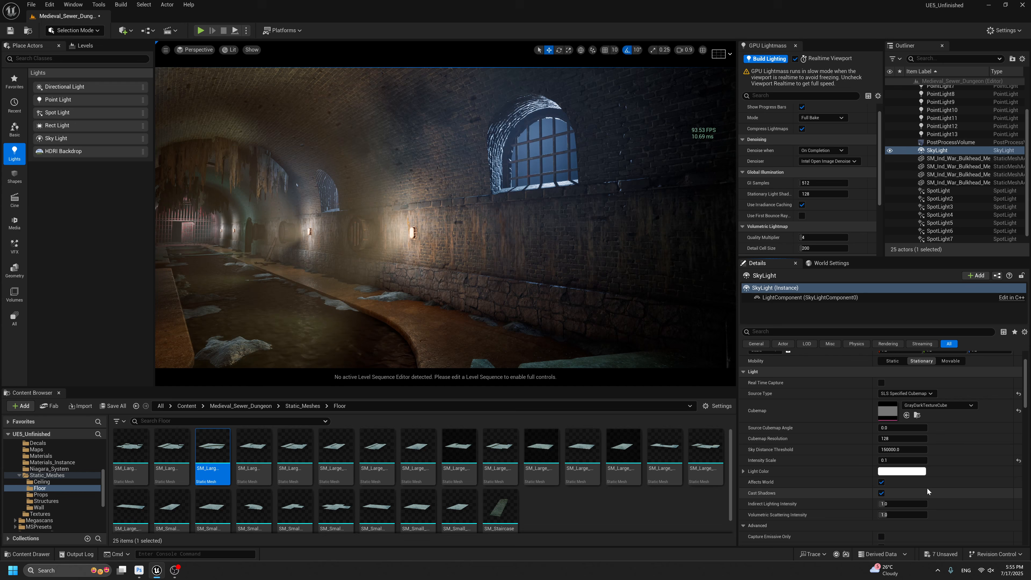
click(881, 493)
click(882, 493)
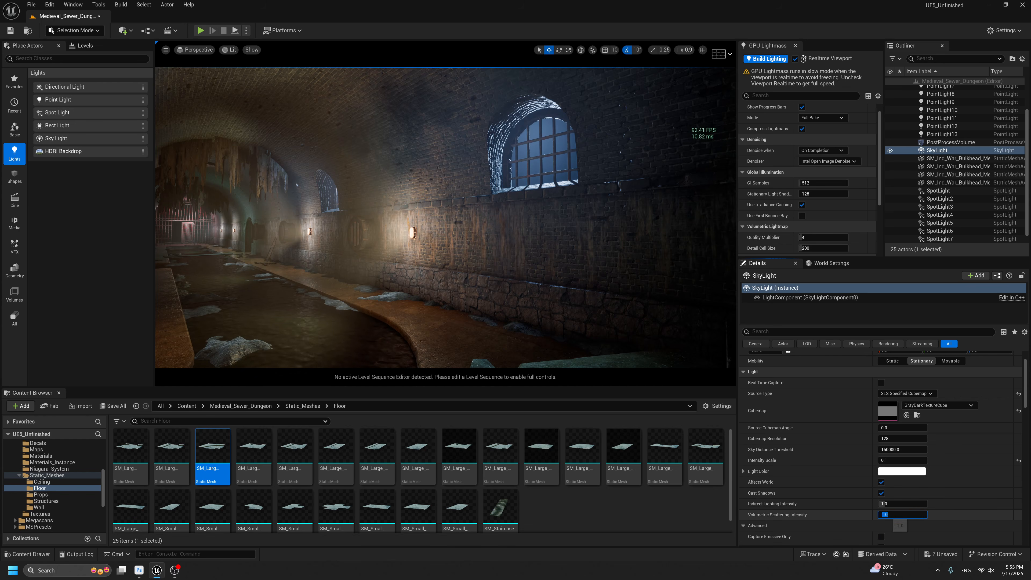
click(858, 504)
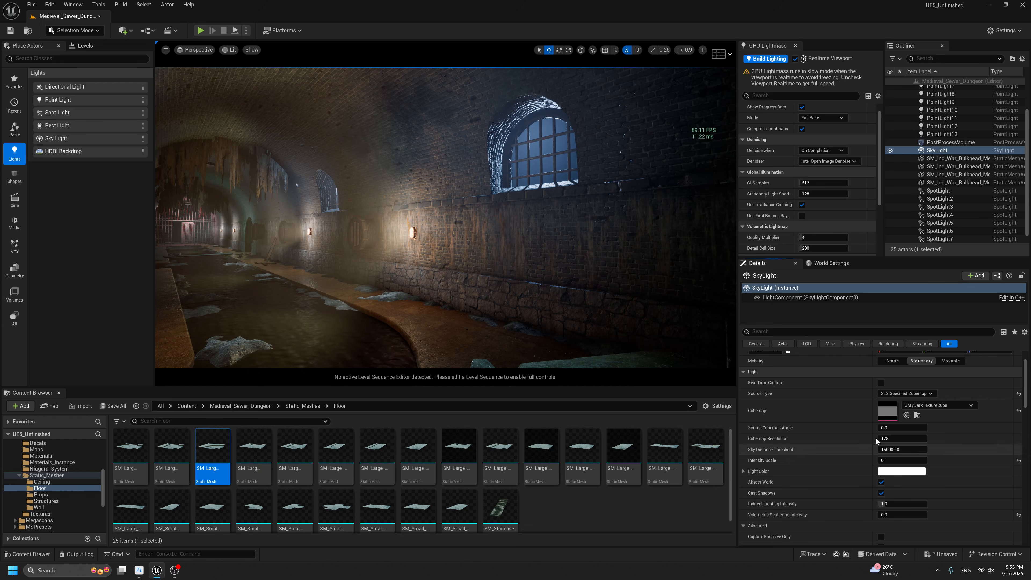
Try kloofendal_overcast_4k and SunsetAmbientCubemap as the sky light's cubemap.
click(904, 410)
click(934, 406)
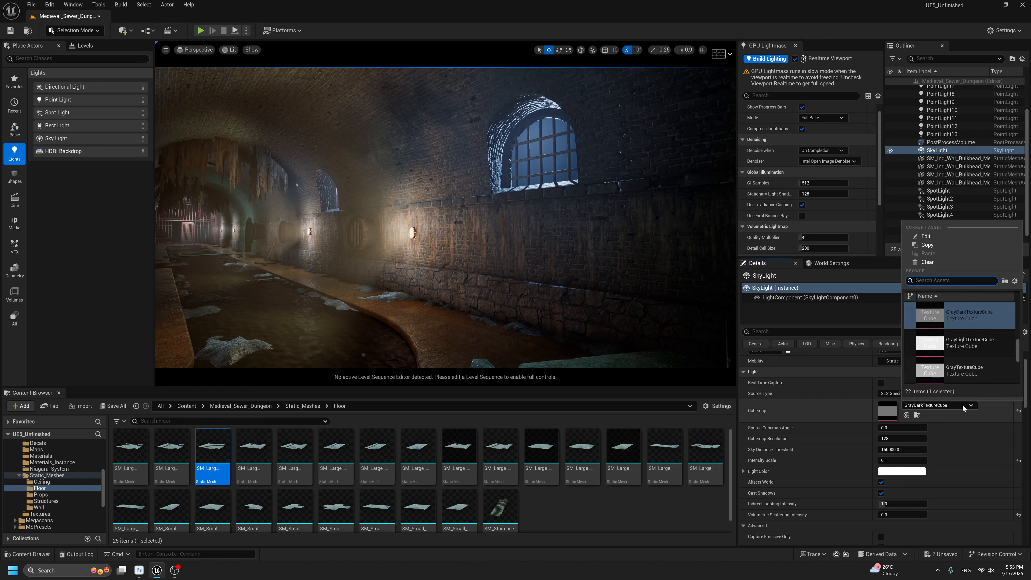
click(950, 363)
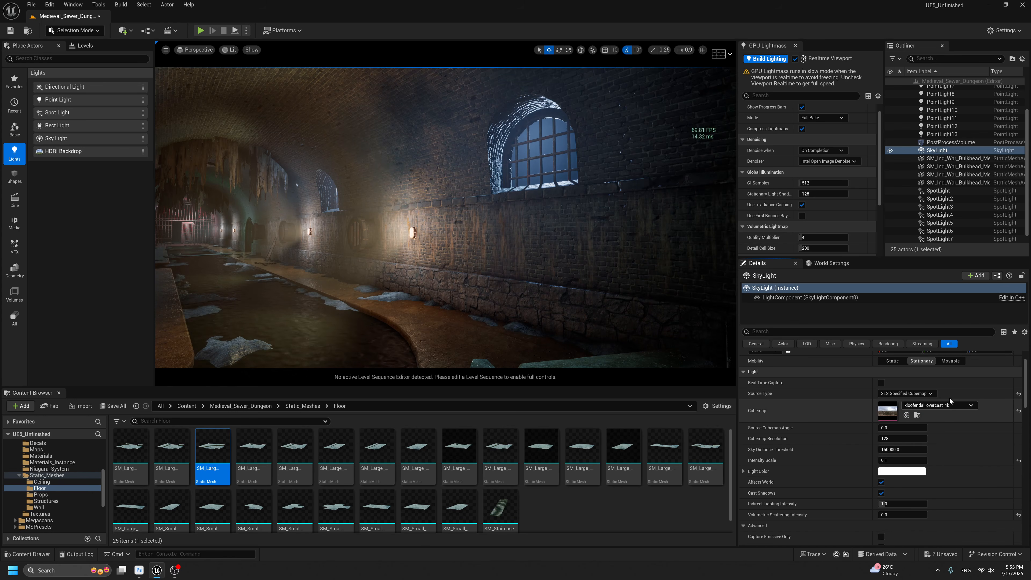
click(936, 406)
scroll(945, 342, down, 3)
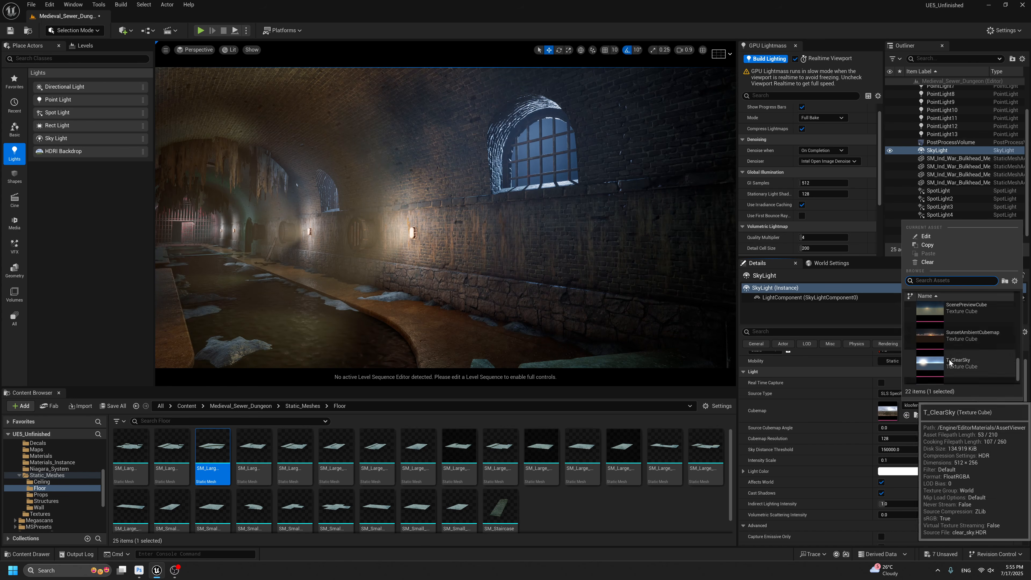
click(950, 344)
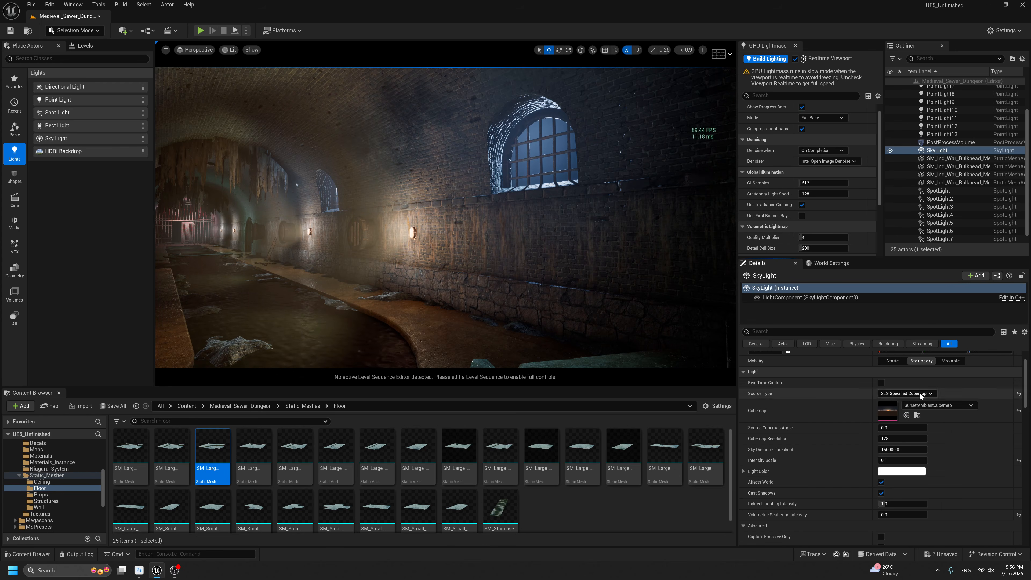
Try Desert_Outer_HDR and DaylightAmbientCubemap as the sky light's cubemap.
click(931, 405)
scroll(947, 344, up, 5)
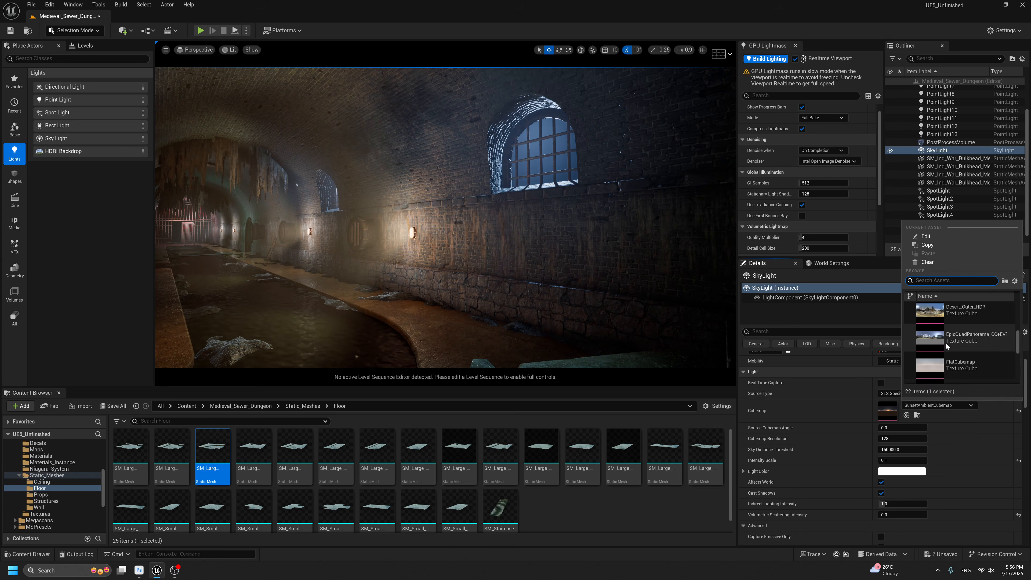
click(945, 314)
click(934, 405)
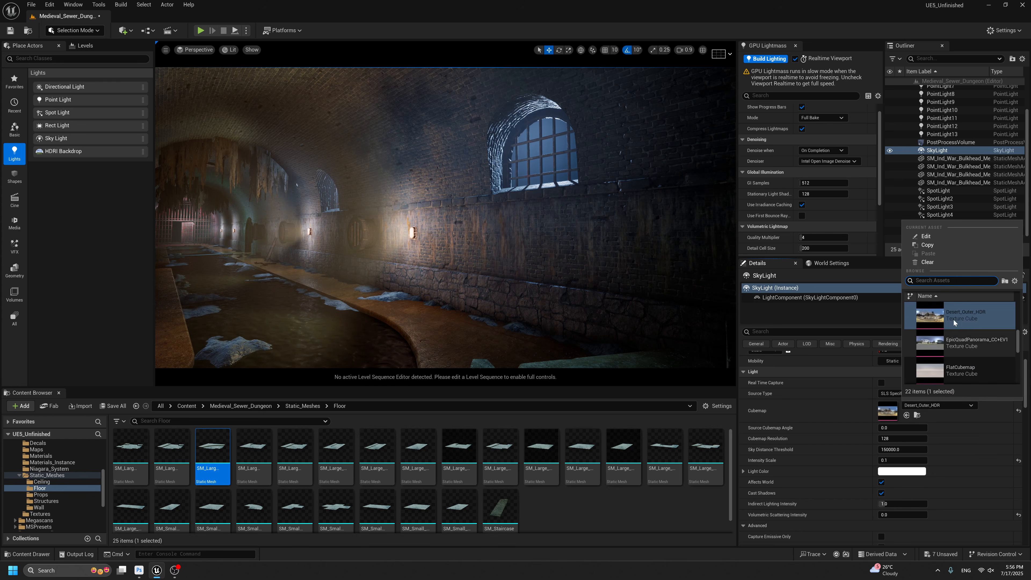
click(953, 323)
Set the sky light's cubemap to circus_maximus_2_4k.
click(938, 405)
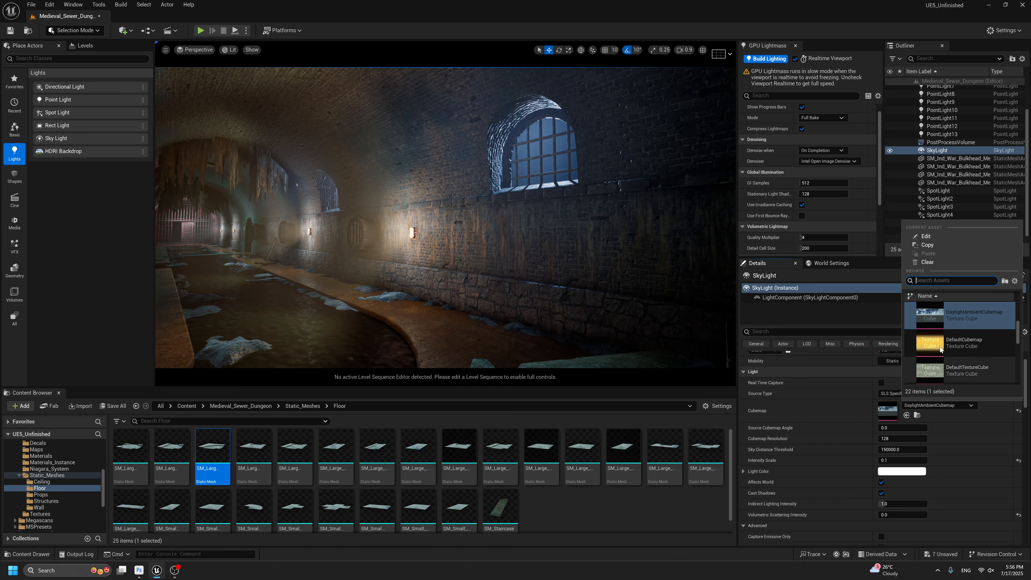
click(946, 330)
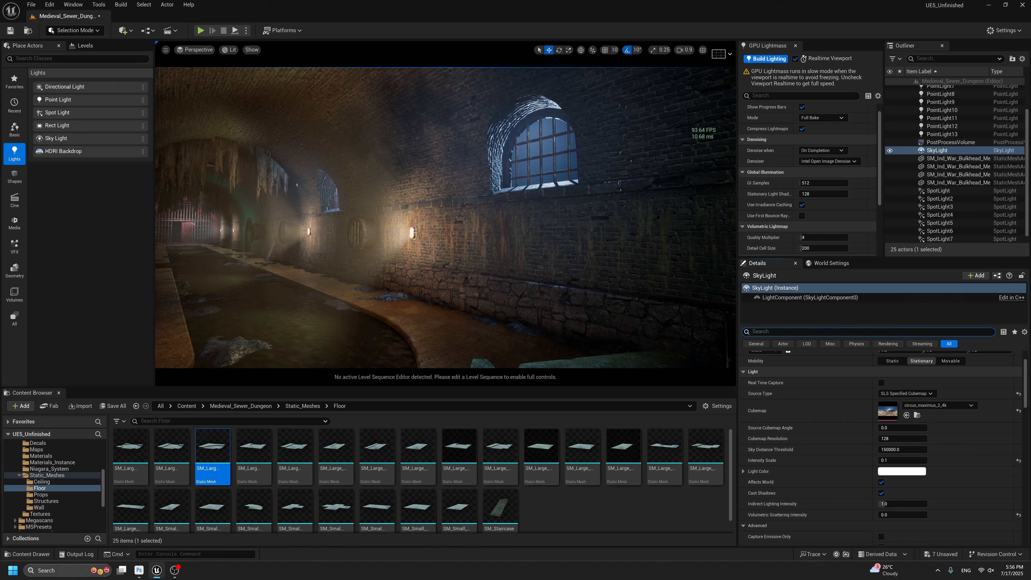
Filter the sky light's properties for "ref", toggle Affect Ray Tracing Reflections, and clear the filter.
text(rpiog)
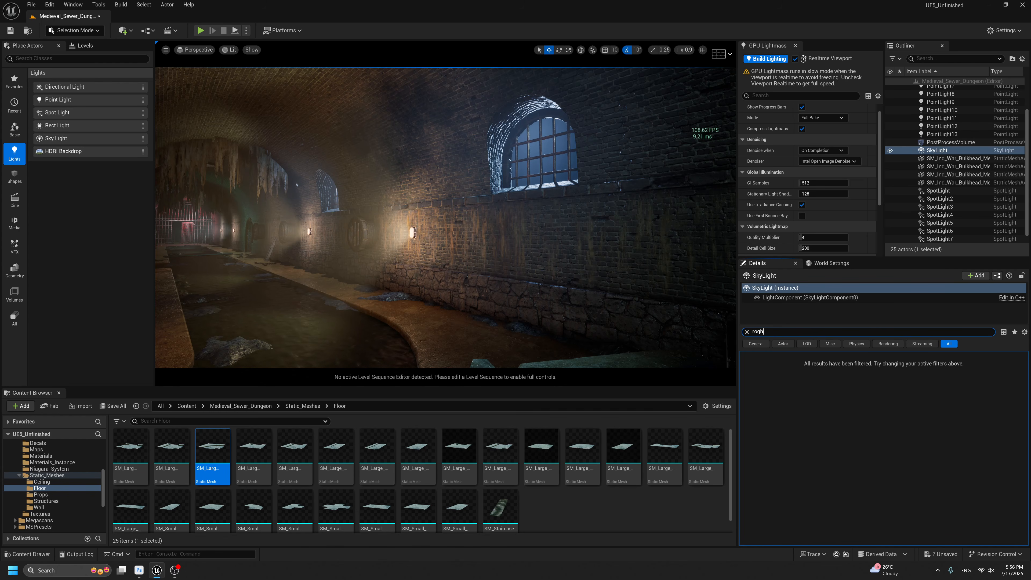
text(ref)
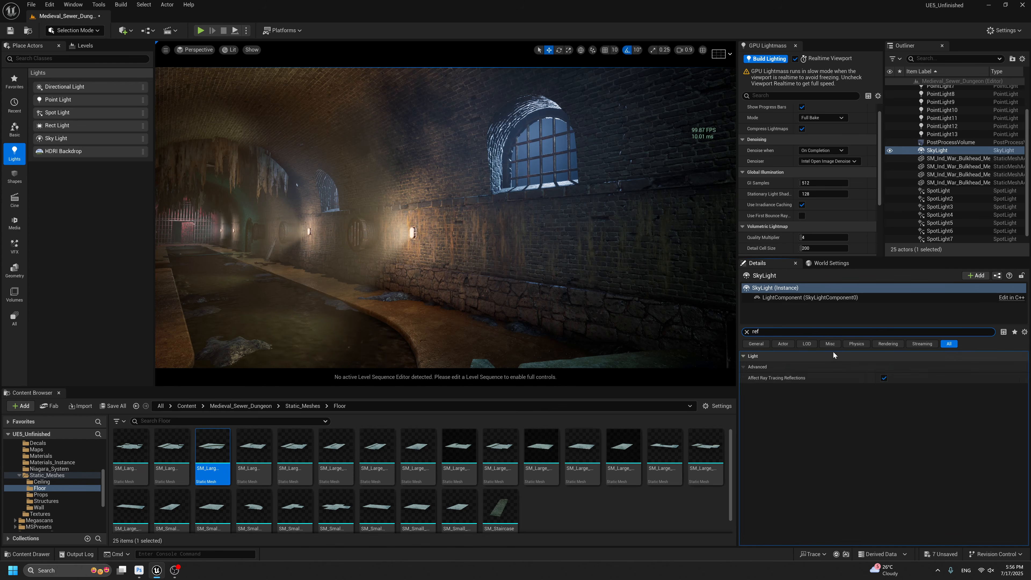
click(884, 378)
click(763, 332)
key(BackSpace)
Set the sky light's Light Color to a warm salmon orange, about hex sRGB FFB298FF.
right_drag(657, 299, 569, 299)
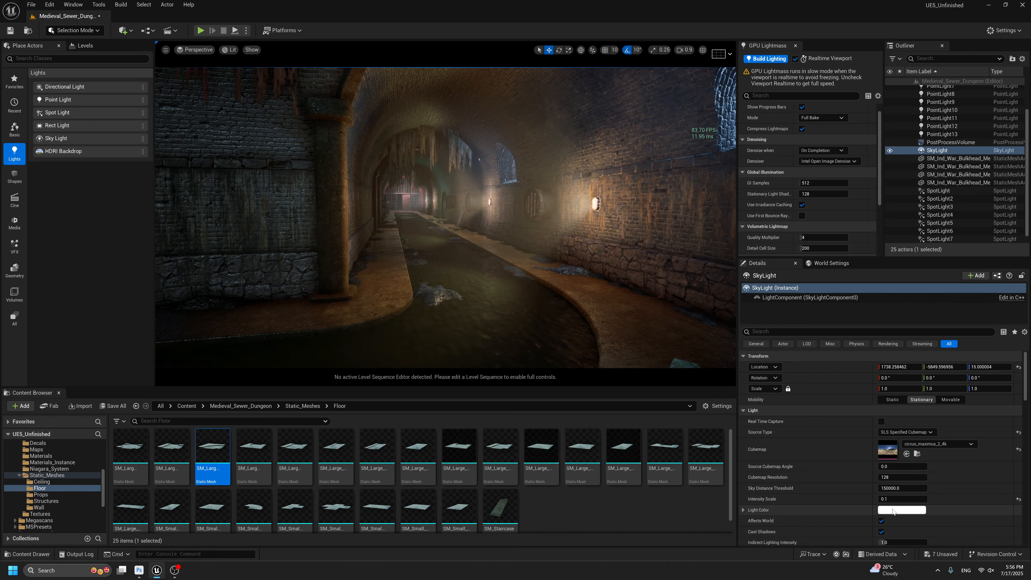
click(902, 510)
click(854, 426)
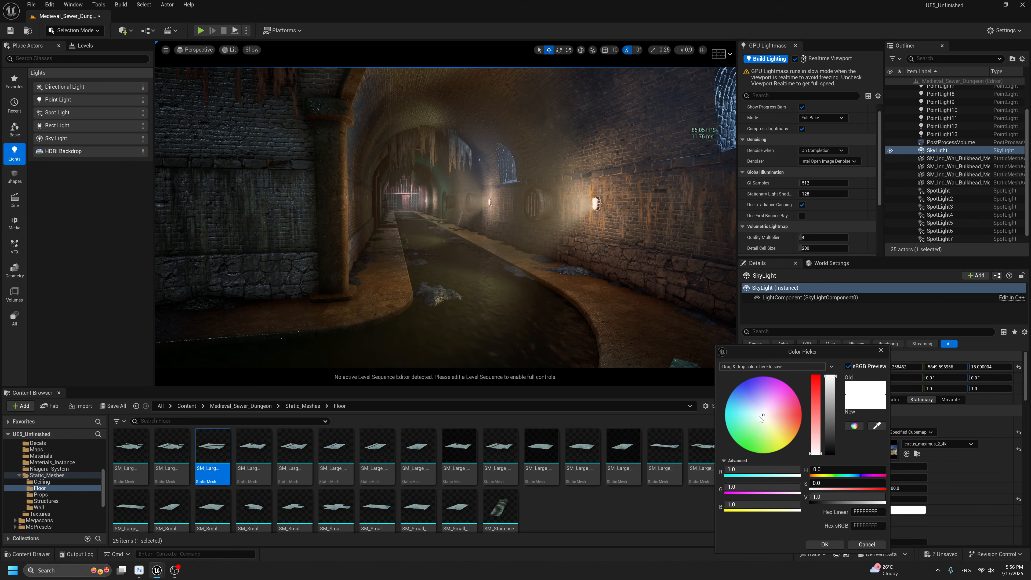
mouse_move(764, 417)
mouse_down()
mouse_move(757, 404)
mouse_move(790, 420)
mouse_up()
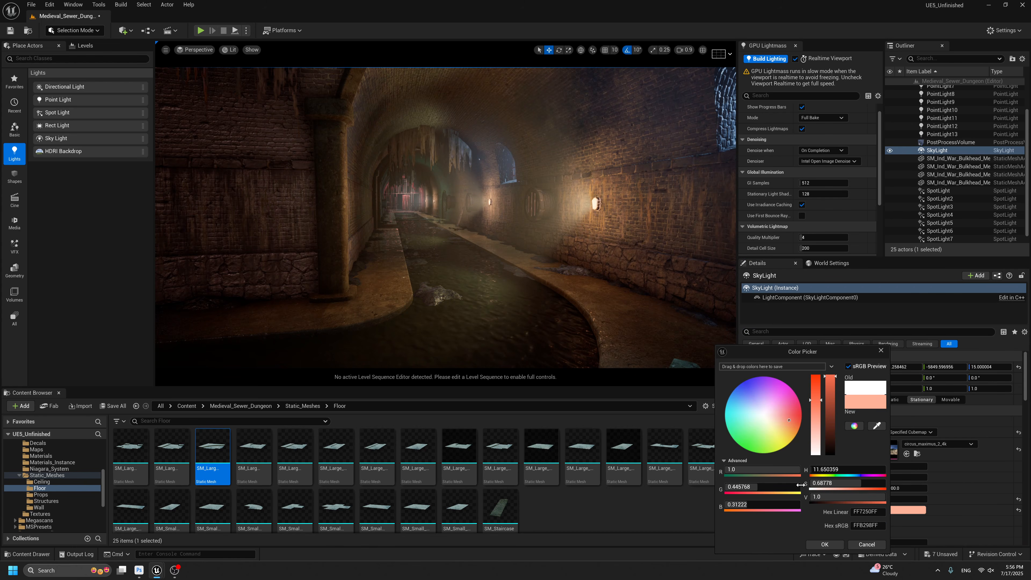
click(817, 544)
Try sky light Intensity Scale values of 0.01 and 1.0, and set it to 0.1.
text(0.0)
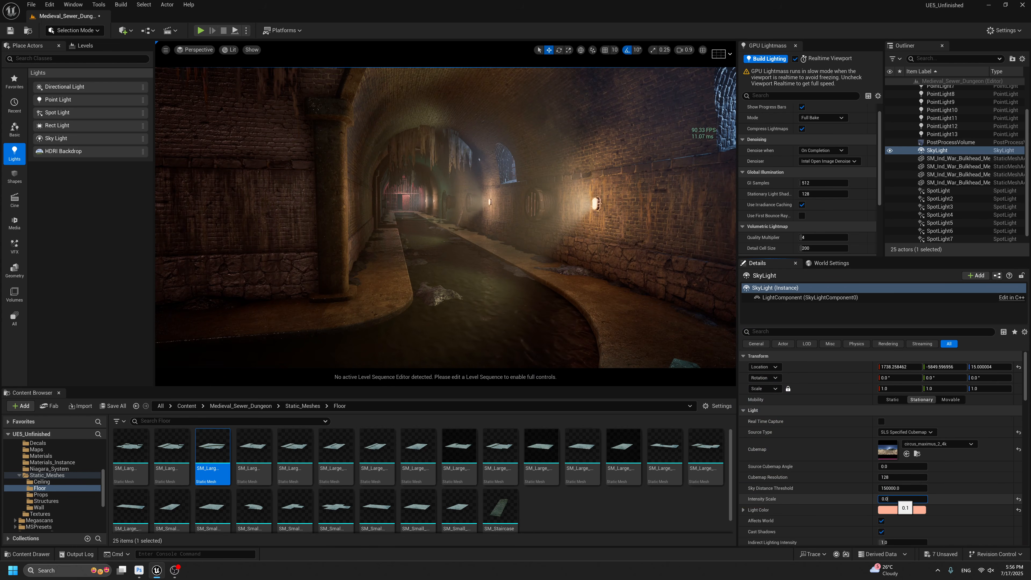
text(1)
key(Return)
text(1.0)
key(Return)
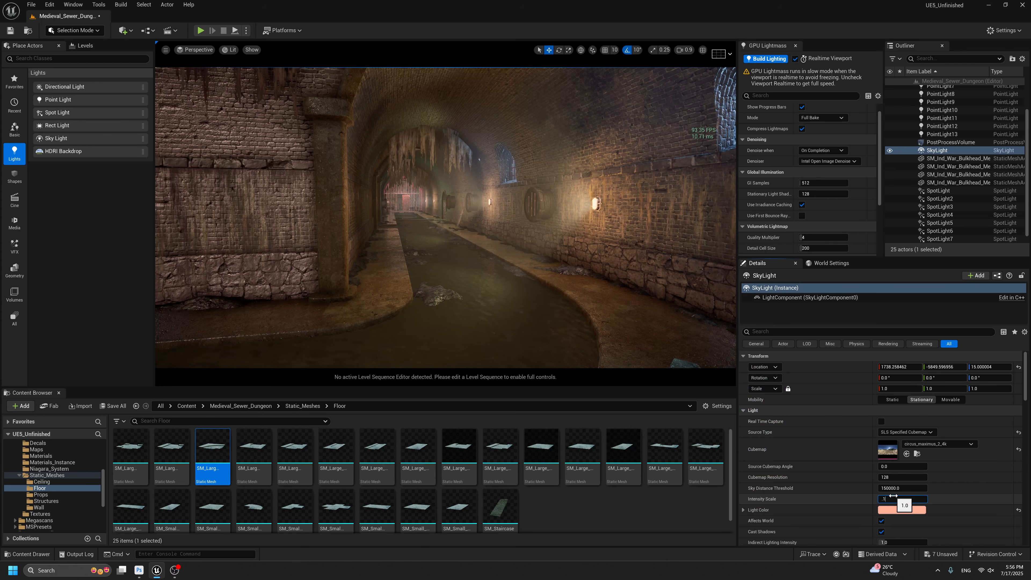
text(.1)
key(Return)
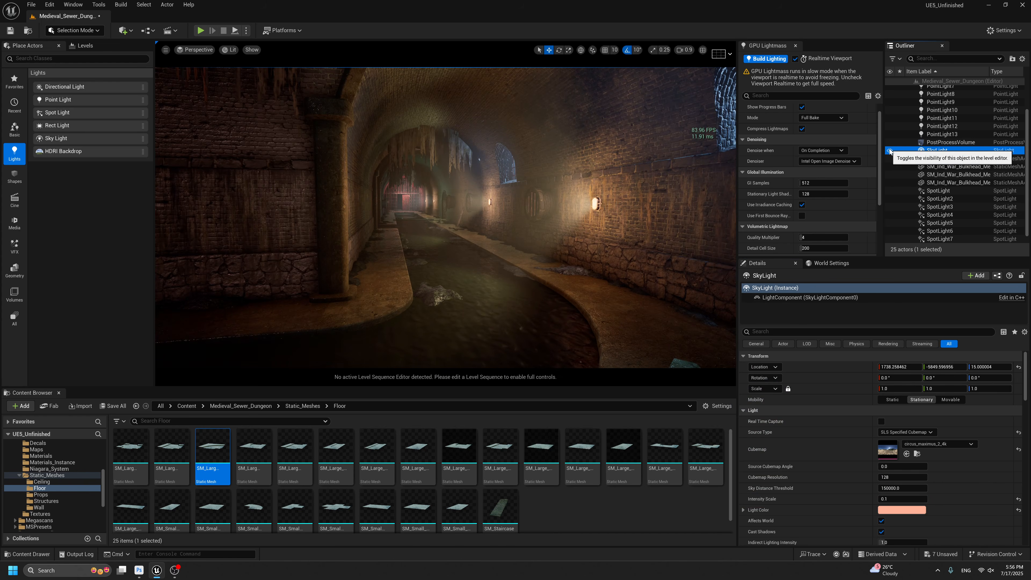
Compare the level with the sky light hidden and shown, and delete the sky light.
click(890, 151)
click(890, 152)
right_drag(569, 203, 325, 207)
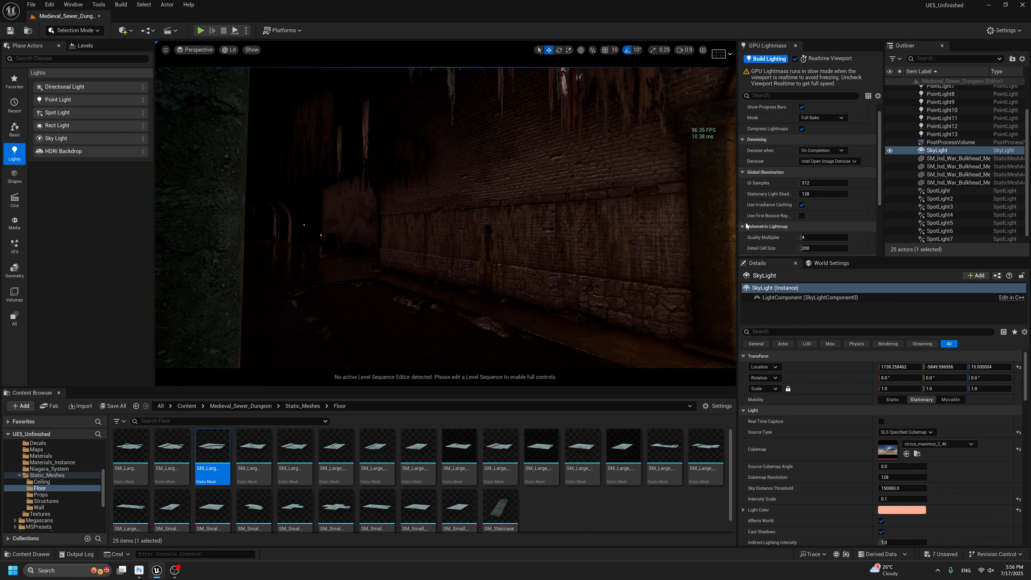
key(Delete)
Examine the tunnel's lighting without the sky light from several angles, with editor icons hidden.
right_drag(674, 228, 731, 229)
right_click(768, 251)
right_drag(544, 224, 691, 225)
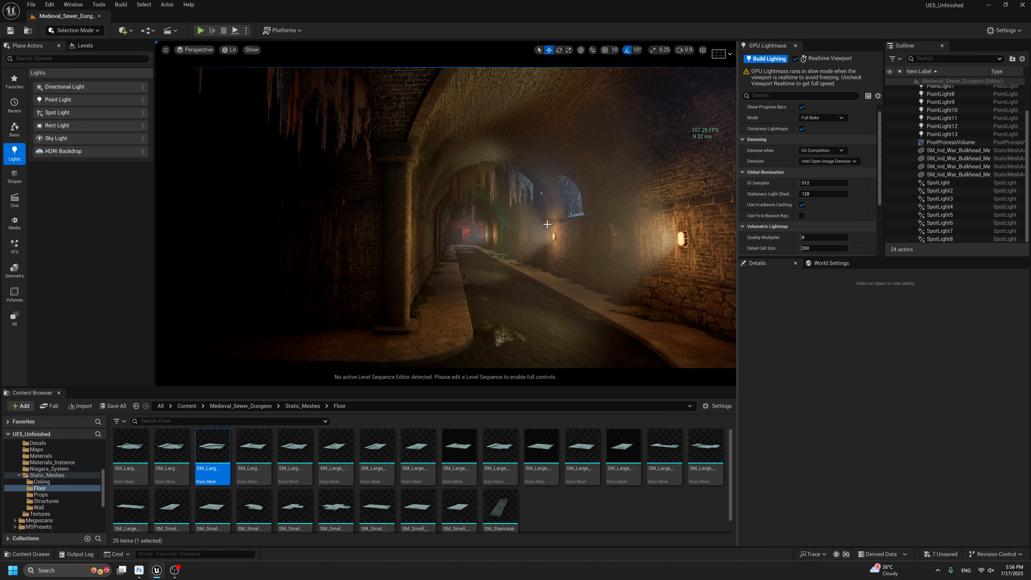
right_click(489, 231)
click(527, 175)
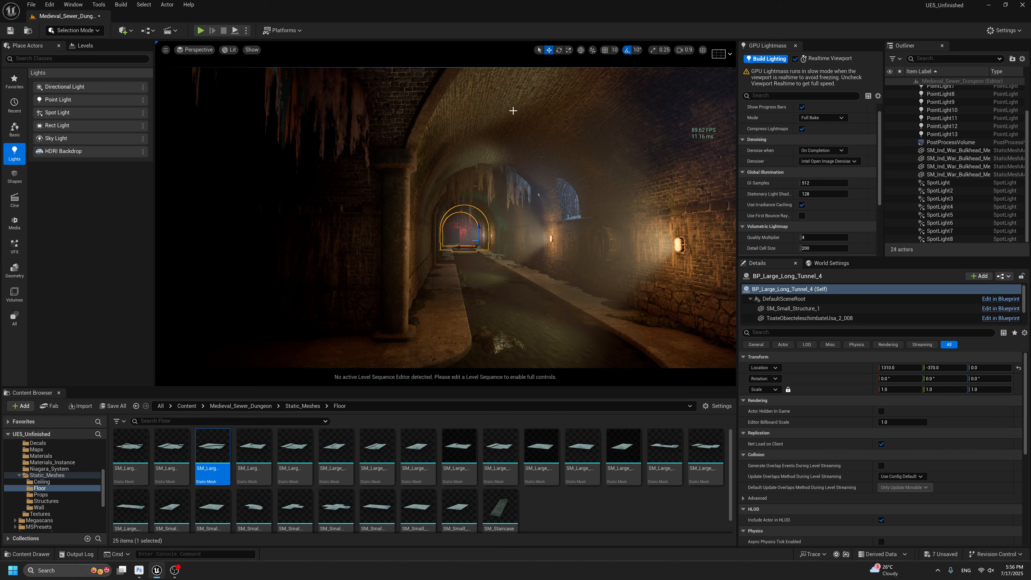
key(g)
key(g)
right_drag(537, 118, 615, 113)
right_drag(580, 210, 676, 223)
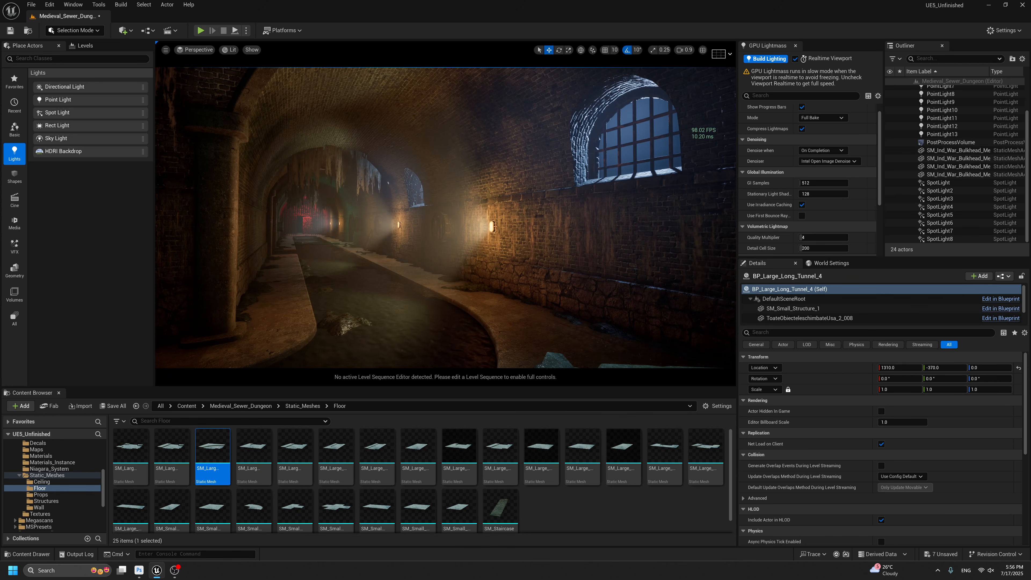
Compare the tunnel with the post-process volume hidden and shown.
scroll(934, 102, up, 3)
click(938, 89)
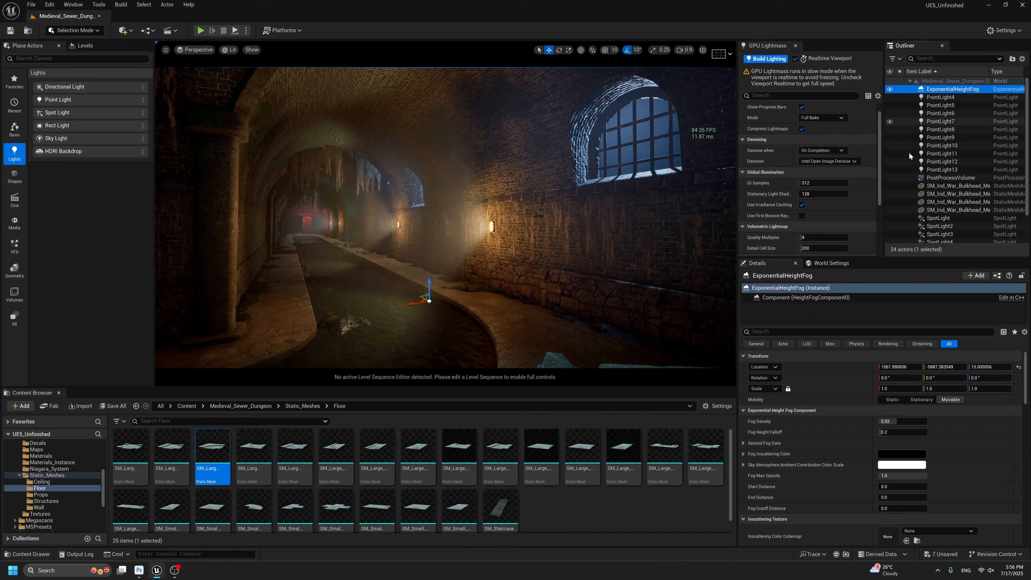
click(890, 178)
click(890, 178)
Enable Bloom Intensity and Threshold on the post-process volume and raise the intensity to about 1.0.
click(943, 178)
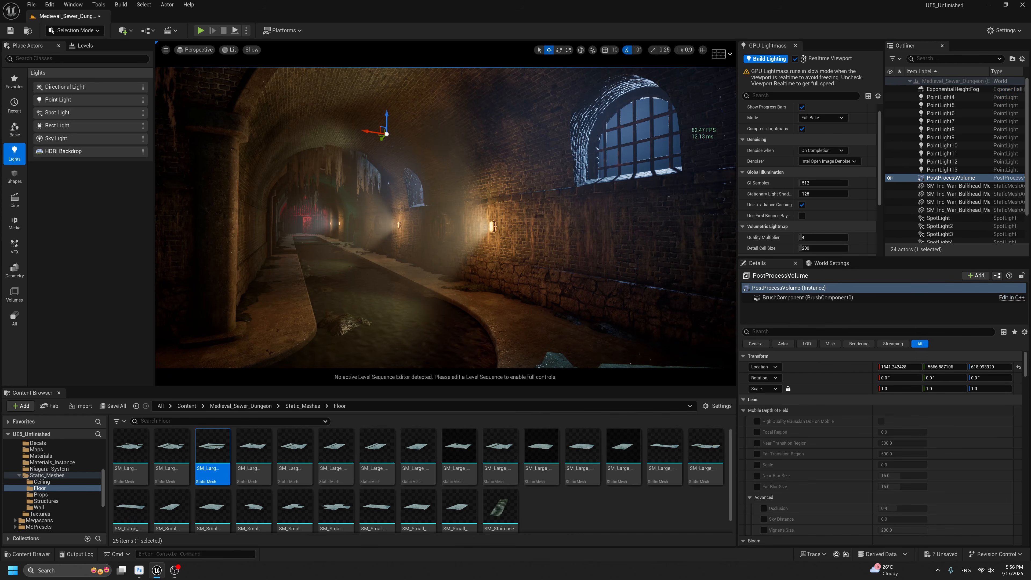
key(g)
click(744, 411)
click(744, 422)
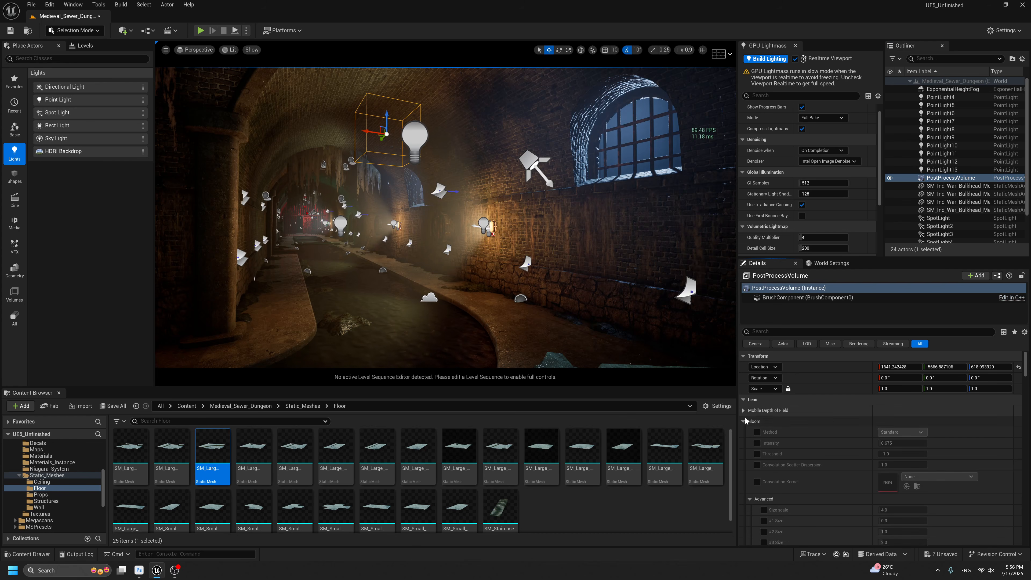
click(757, 443)
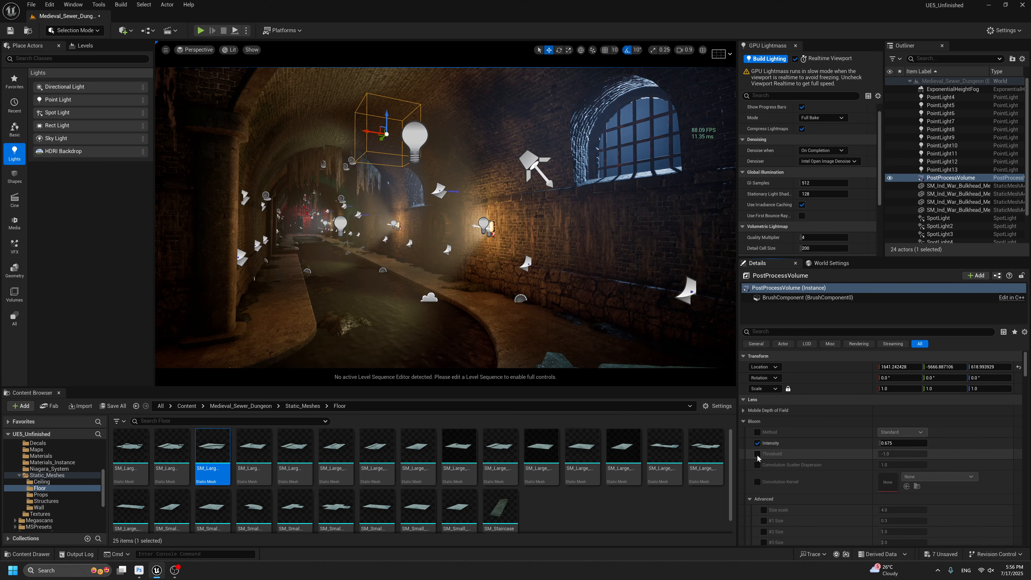
click(758, 454)
drag(882, 443, 899, 443)
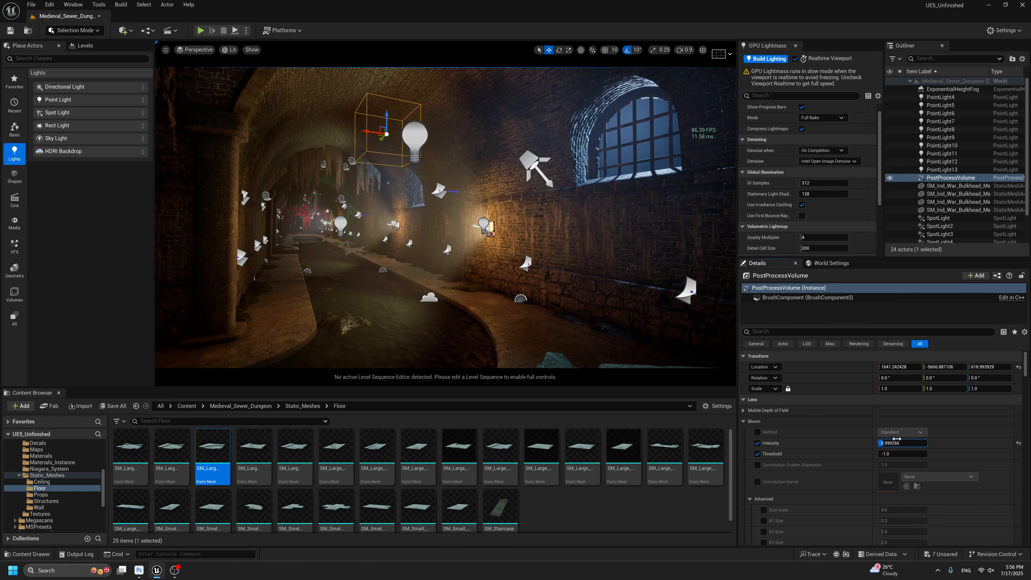
key(g)
Show the post-process volume's Exposure settings and examine the tunnel's overall brightness.
click(746, 421)
click(750, 430)
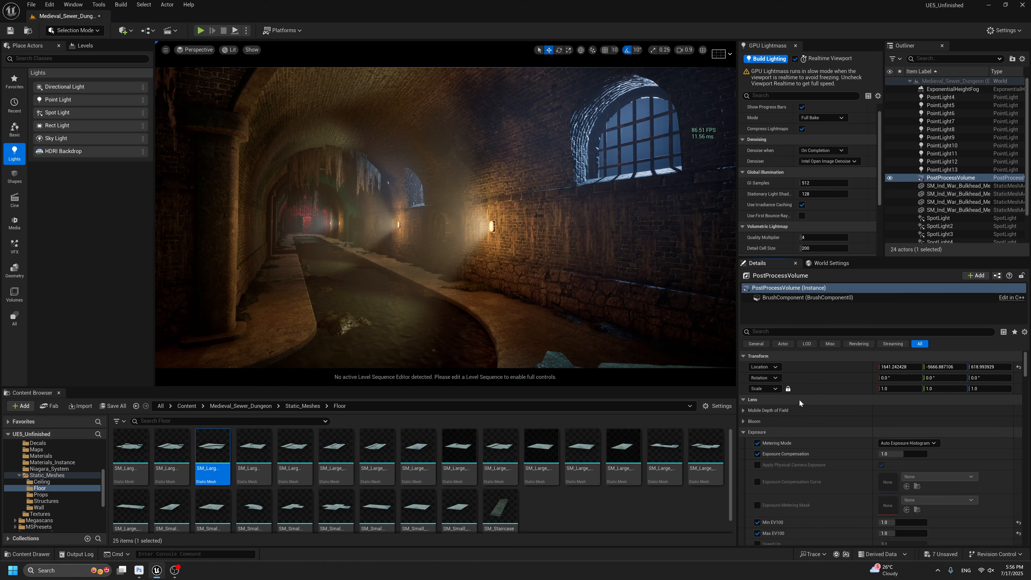
key(g)
key(g)
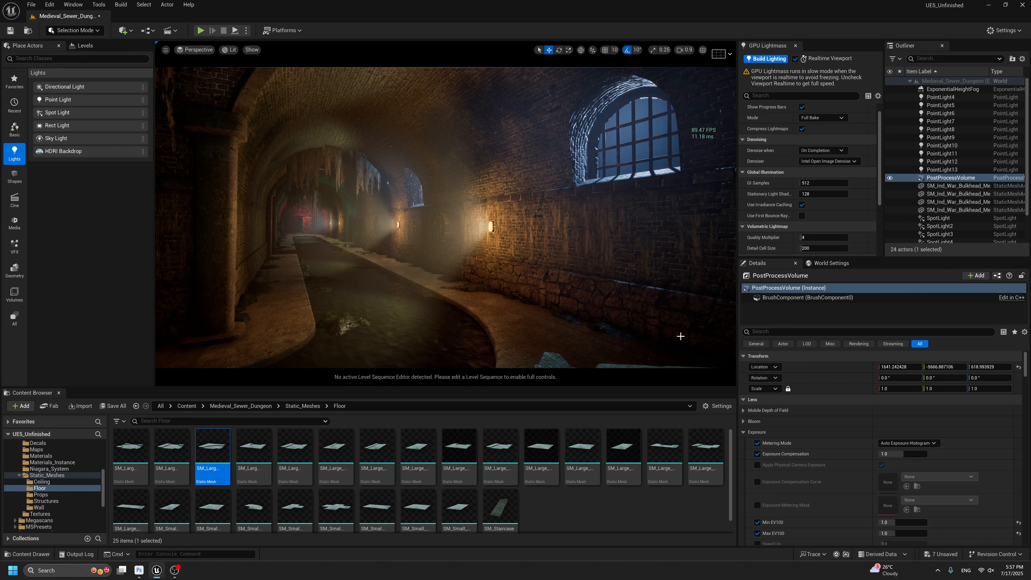
scroll(942, 450, down, 5)
middle_drag(679, 324, 730, 313)
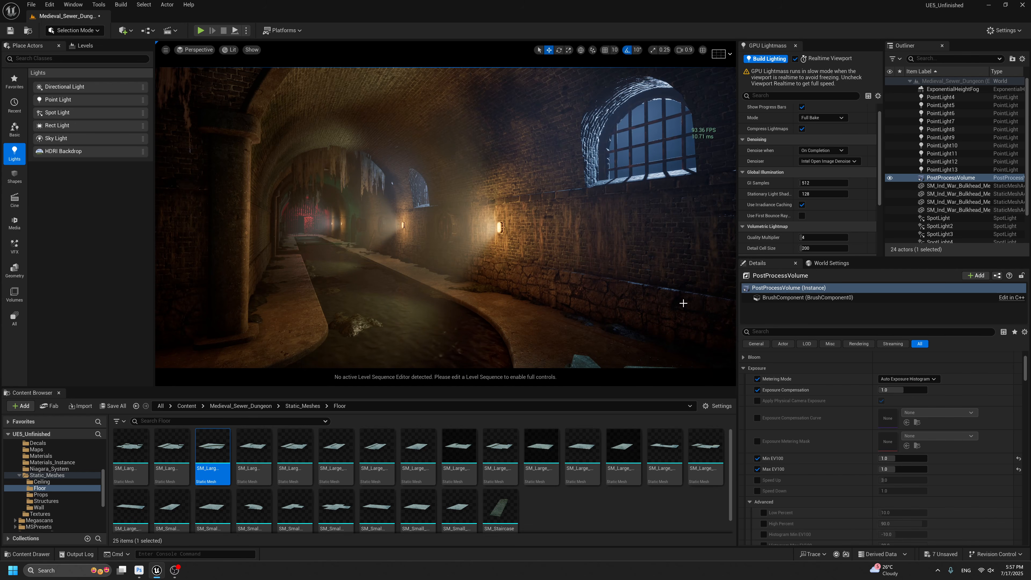
Reduce the exponential height fog's Fog Density to about 0.009.
right_drag(684, 303, 600, 307)
key(g)
click(950, 90)
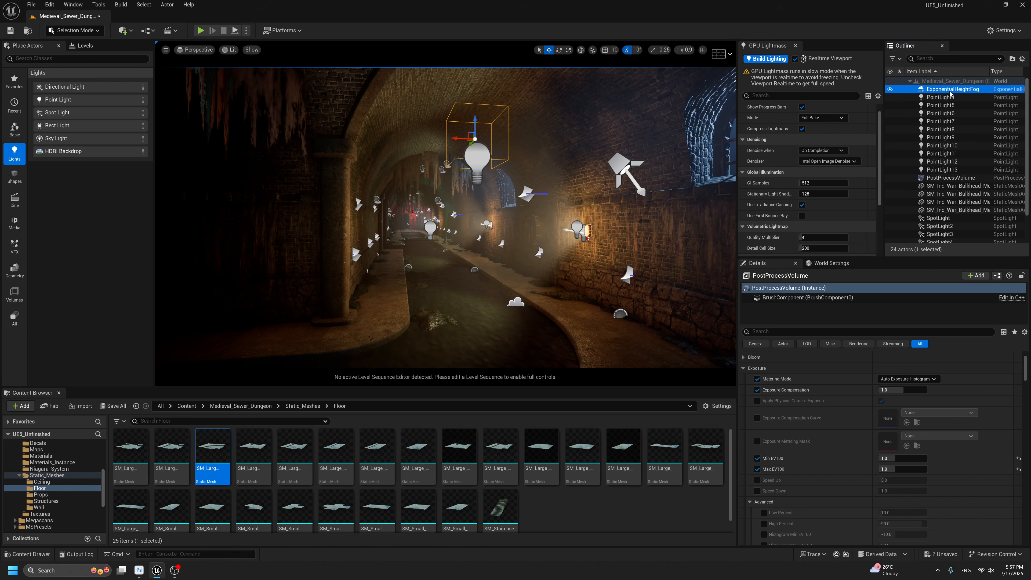
key(g)
key(g)
key(g)
scroll(929, 428, down, 5)
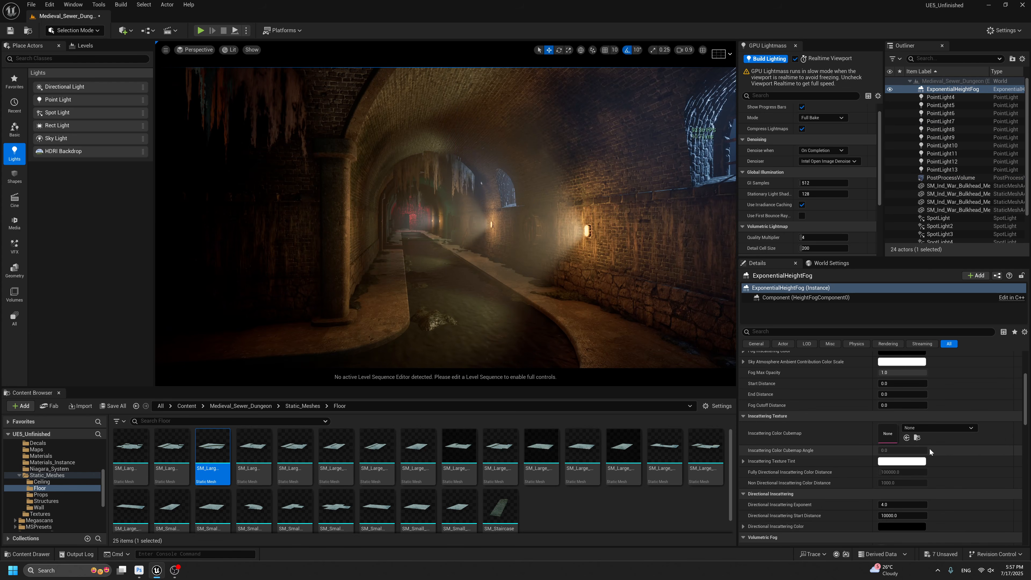
scroll(921, 424, up, 5)
drag(902, 409, 894, 410)
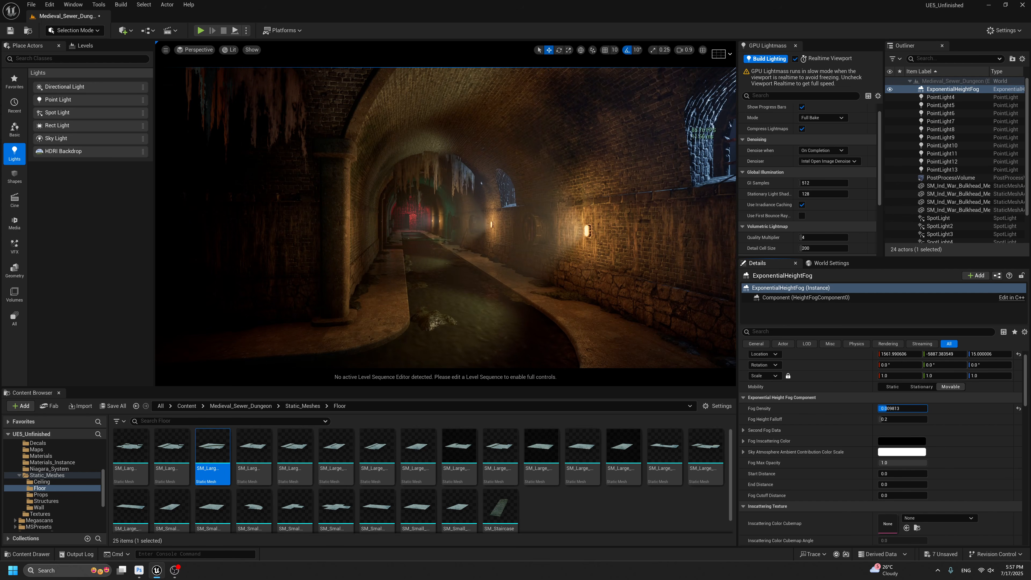
right_drag(527, 243, 540, 280)
key(g)
key(g)
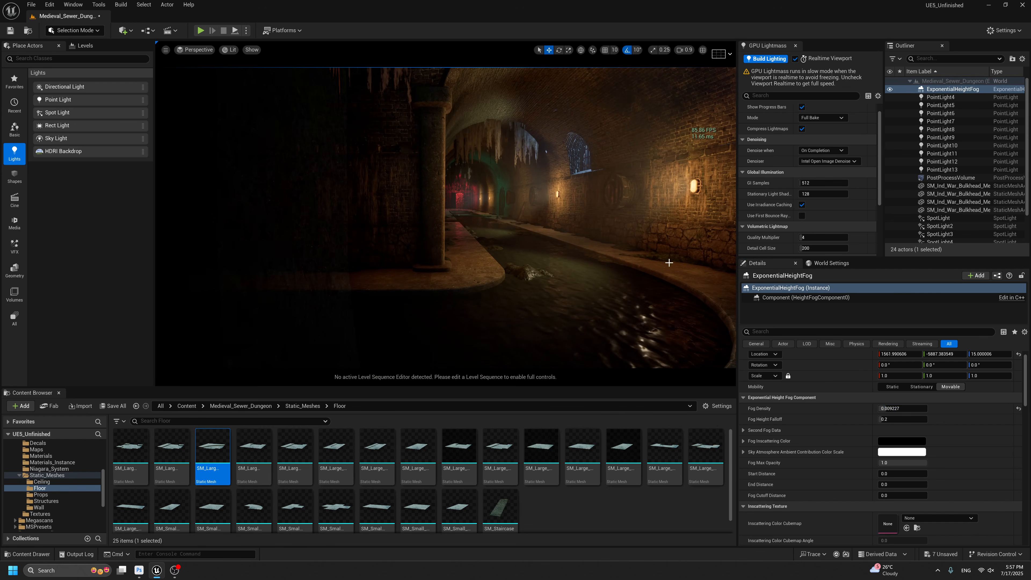
Set the exponential height fog's volumetric View Distance to 10000 and check the tunnel.
scroll(902, 470, down, 12)
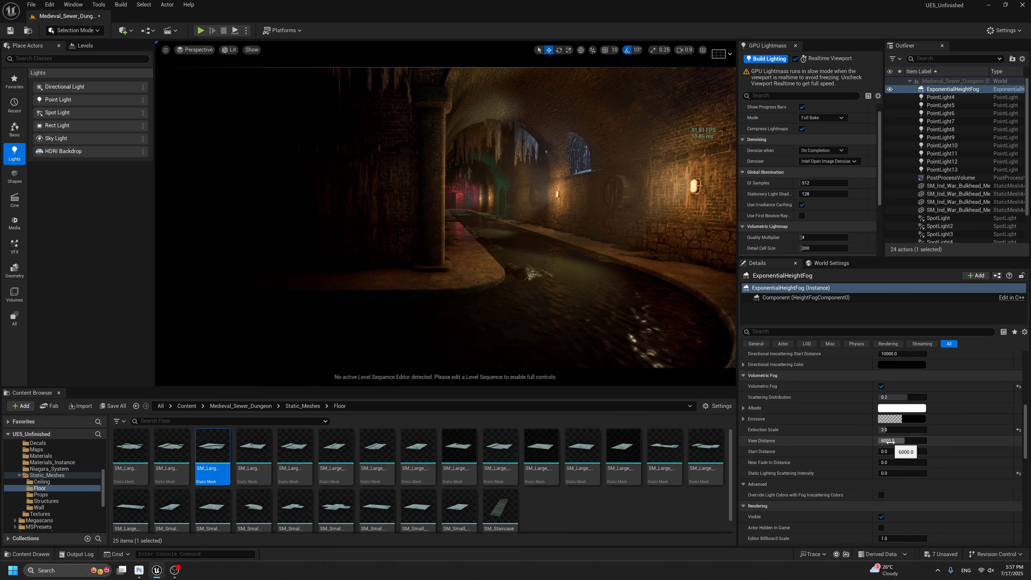
mouse_move(891, 441)
mouse_down()
mouse_move(916, 441)
mouse_move(895, 442)
mouse_up()
text(10000)
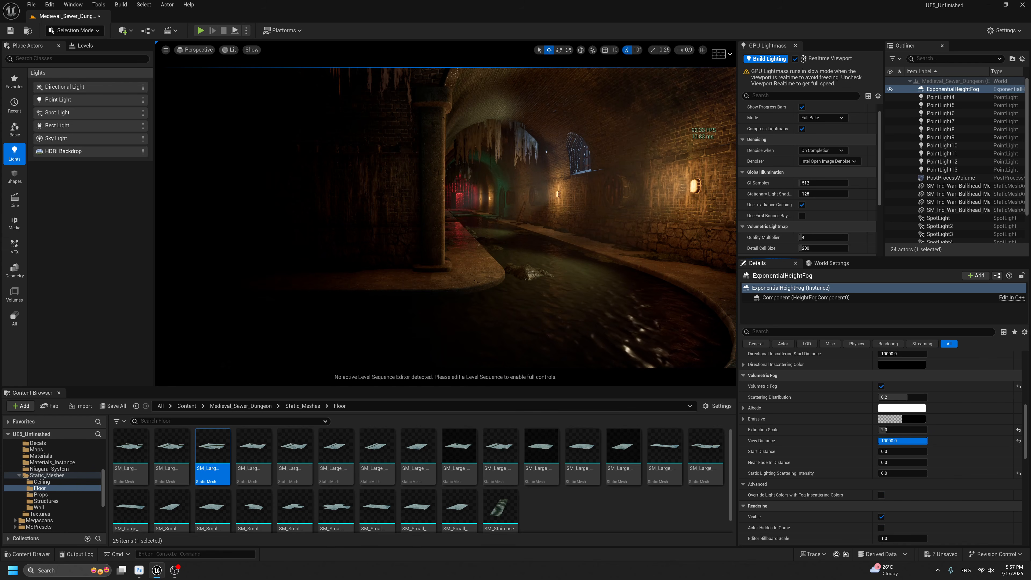
key(Return)
right_drag(584, 140, 533, 114)
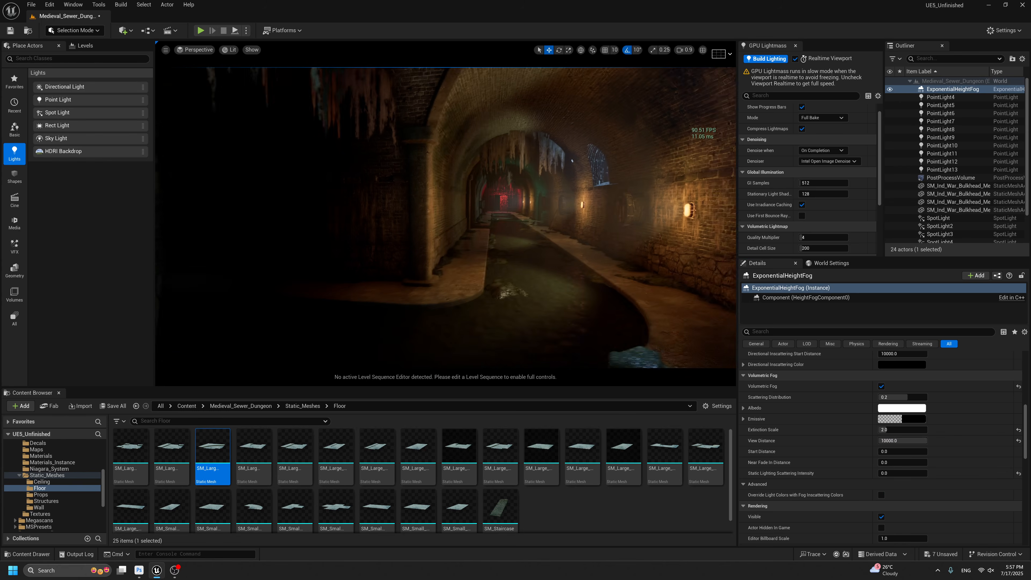
key(g)
key(g)
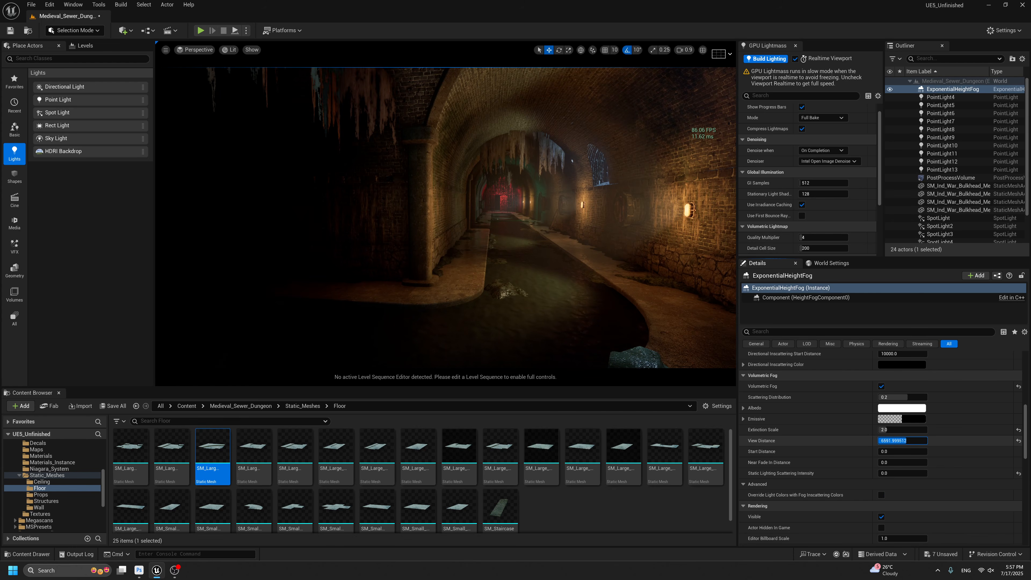
Reduce the height fog's volumetric View Distance to about 1432 and check the haze along the tunnel.
drag(907, 441, 889, 441)
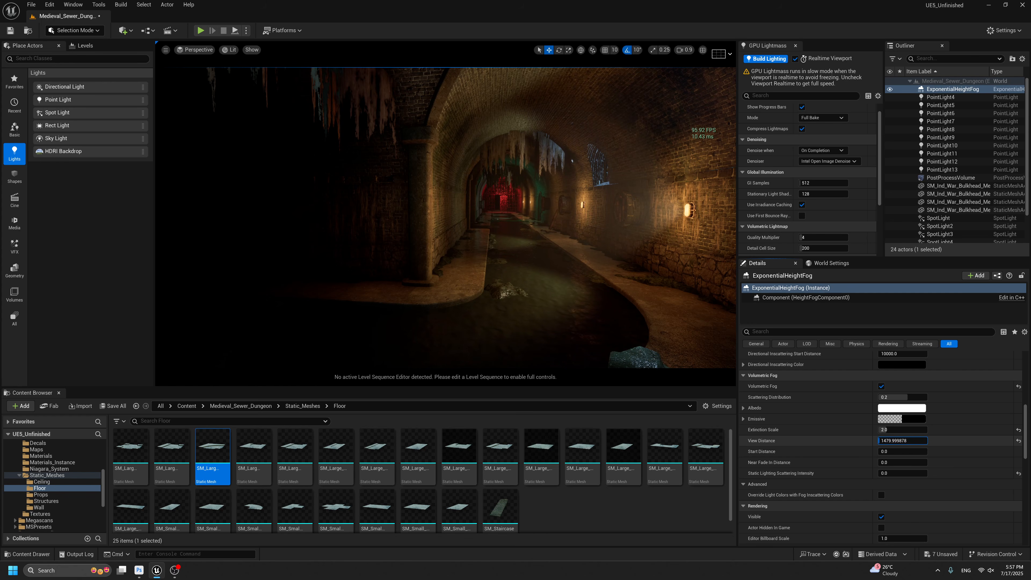
right_drag(543, 178, 592, 210)
right_click(543, 179)
click(553, 36)
key(g)
key(w)
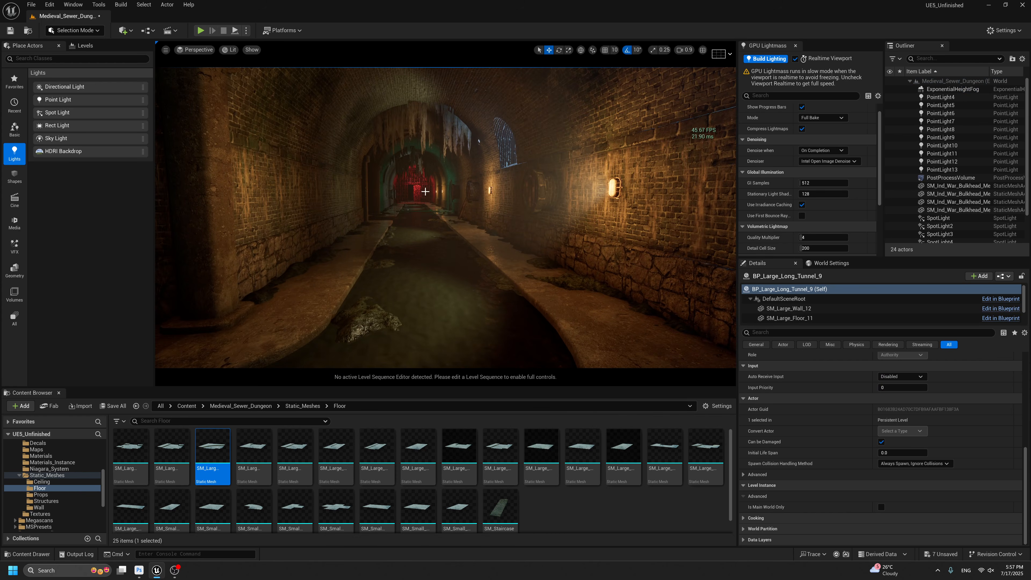
right_drag(425, 192, 427, 191)
key(a)
Try a View Distance of 10000 again on the height fog and undo the change.
click(953, 89)
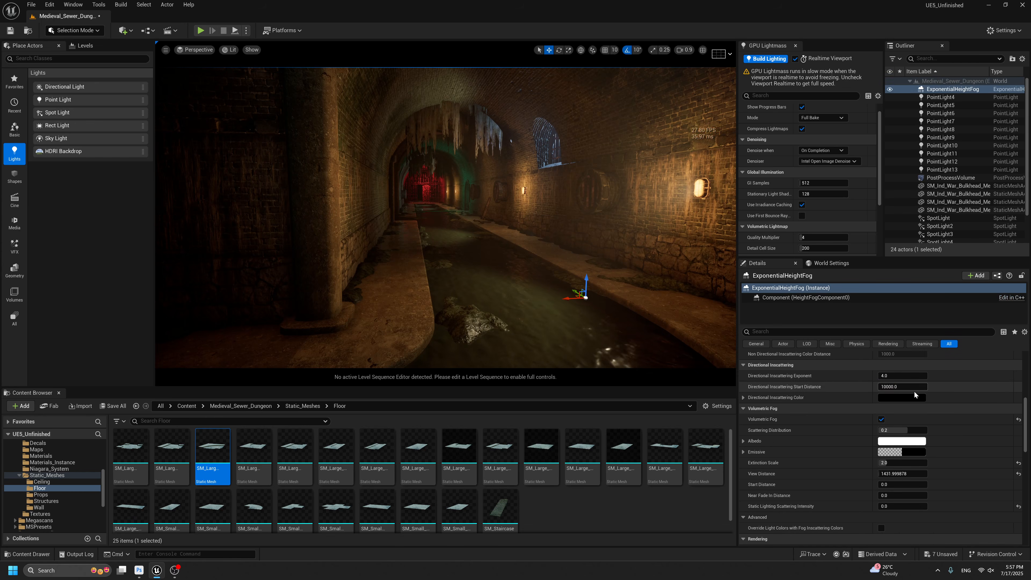
drag(898, 474, 928, 474)
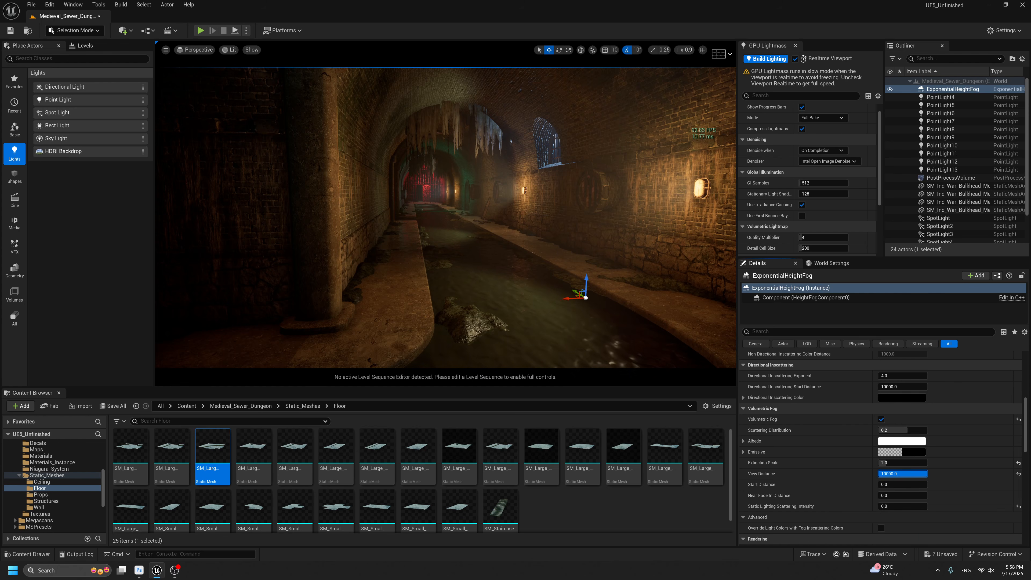
key(ctrl+z)
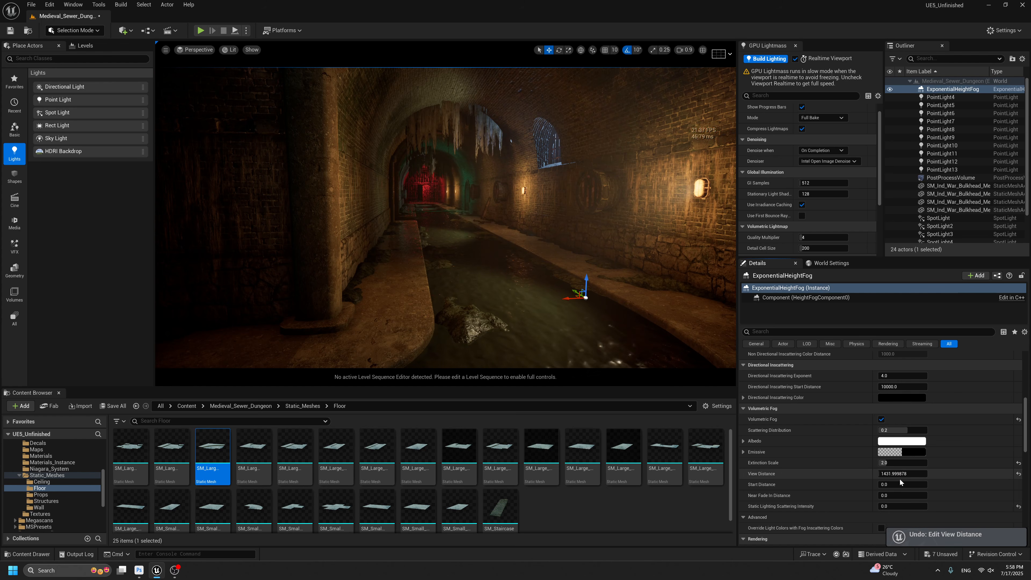
Examine the foggy tunnel in the fullscreen viewport with editor icons hidden.
key(s)
right_drag(506, 216, 522, 239)
key(g)
key(a)
key(g)
key(F11)
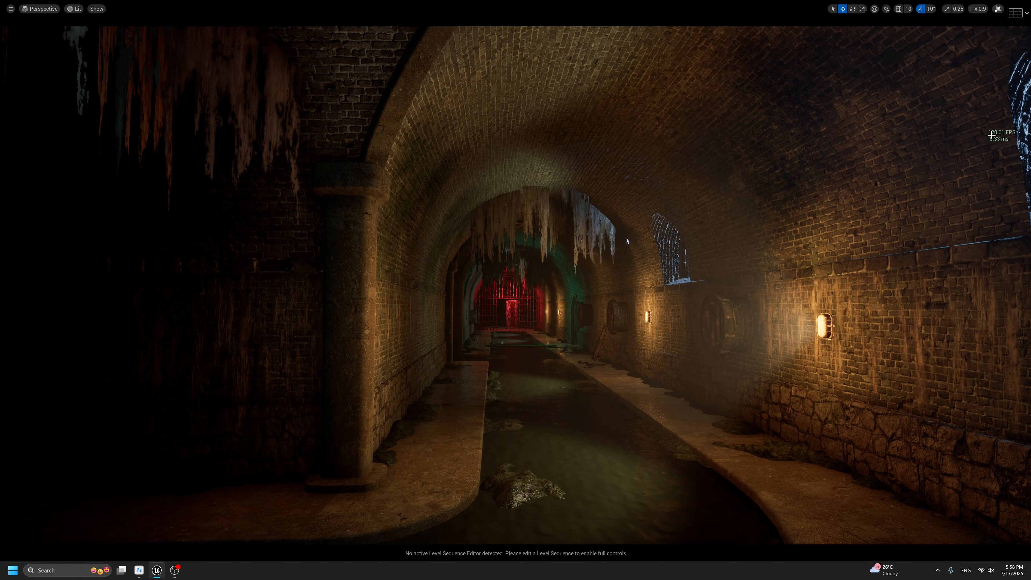
right_drag(692, 277, 691, 285)
key(d)
key(w)
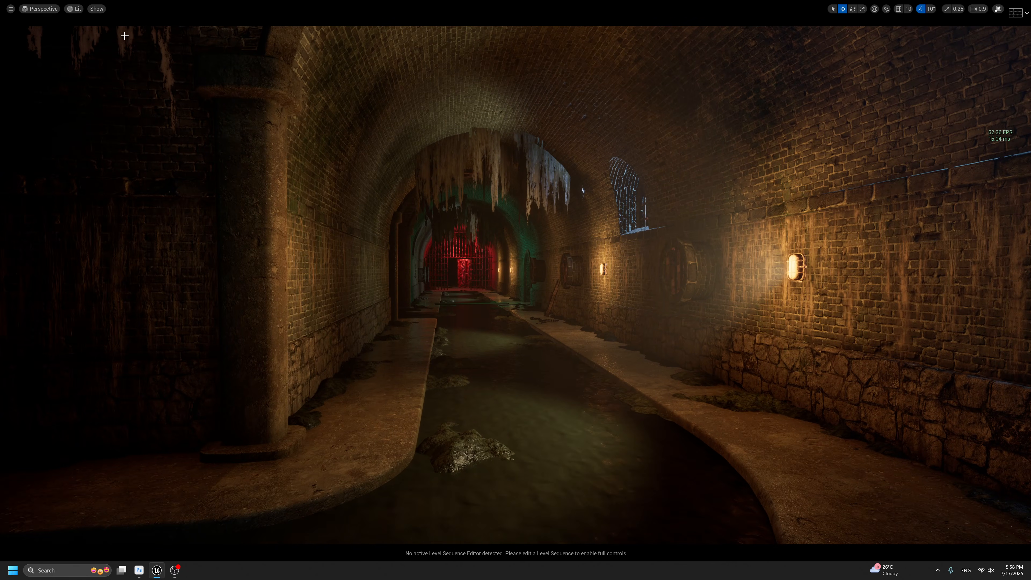
Examine the green-lit archway, wall lamps and haze along the tunnel in the fullscreen viewport.
key(a)
right_drag(585, 230, 583, 231)
key(d)
key(w)
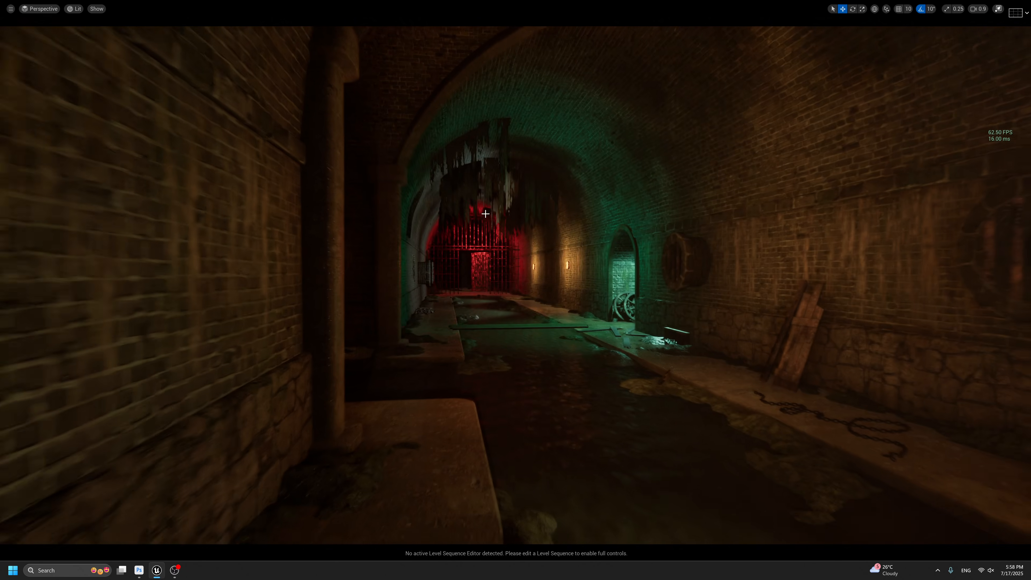
key(g)
key(g)
key(g)
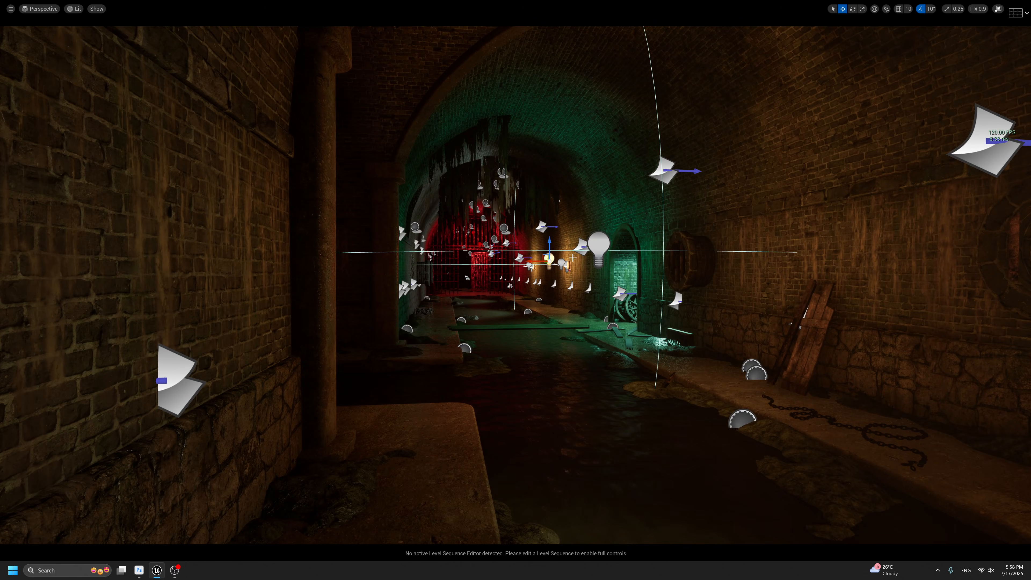
key(g)
key(s)
right_drag(611, 280, 630, 294)
key(s)
key(d)
key(a)
scroll(631, 295, up, 10)
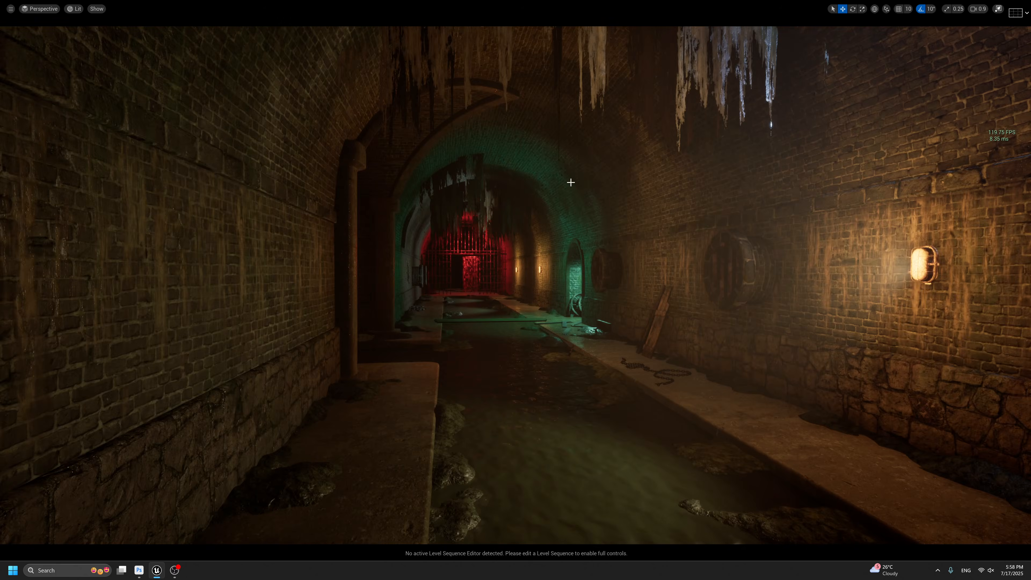
Leave the fullscreen viewport and set the green point light's Indirect Lighting Intensity to 1 and Intensity to 12 cd.
key(F11)
scroll(932, 426, up, 8)
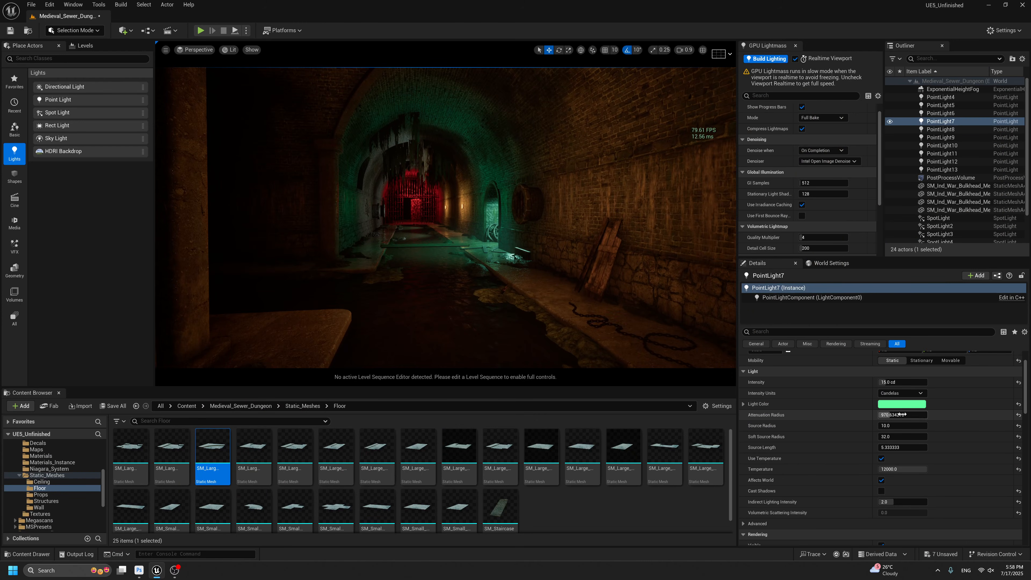
click(897, 503)
text(1)
key(Return)
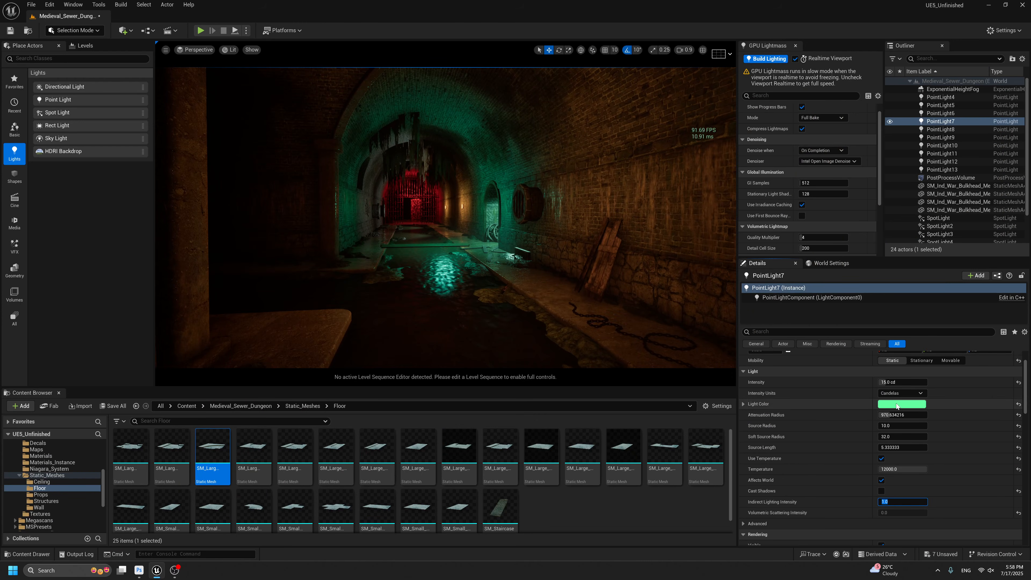
click(896, 383)
text(12)
key(Return)
right_drag(460, 112, 461, 112)
key(a)
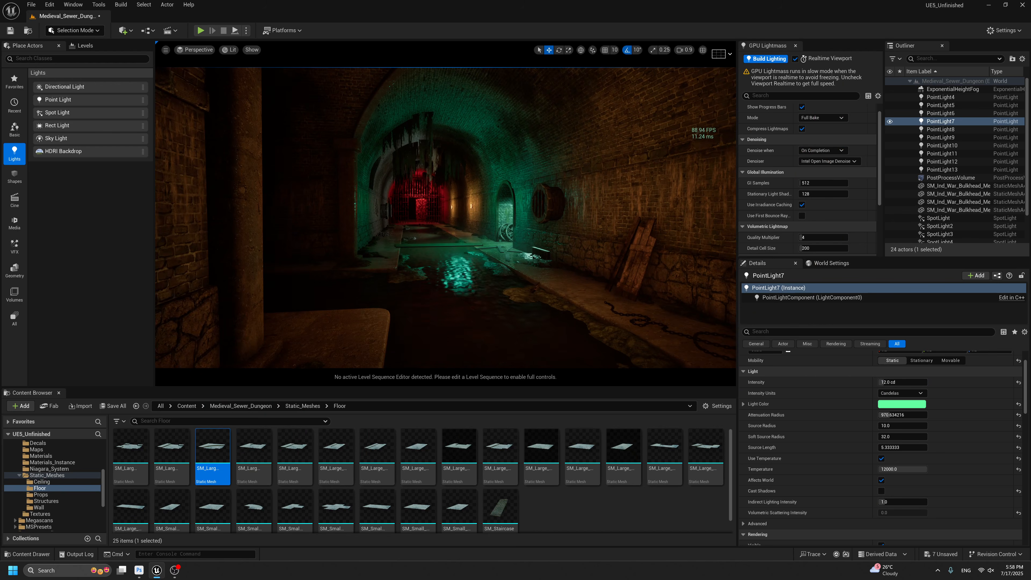
Turn off the realtime viewport, build the lighting with GPU Lightmass and check the green archway area.
key(g)
key(g)
click(795, 59)
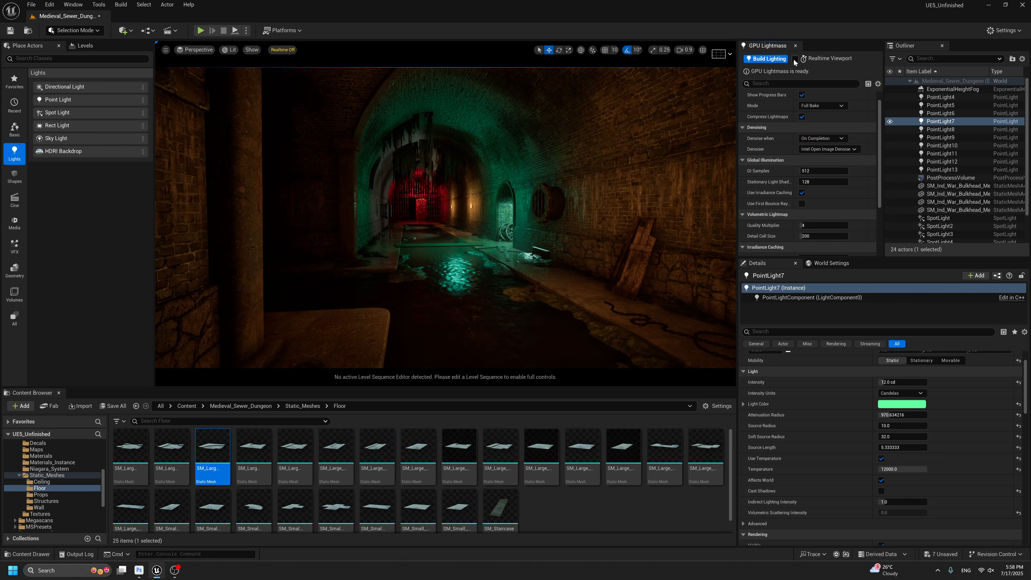
click(782, 60)
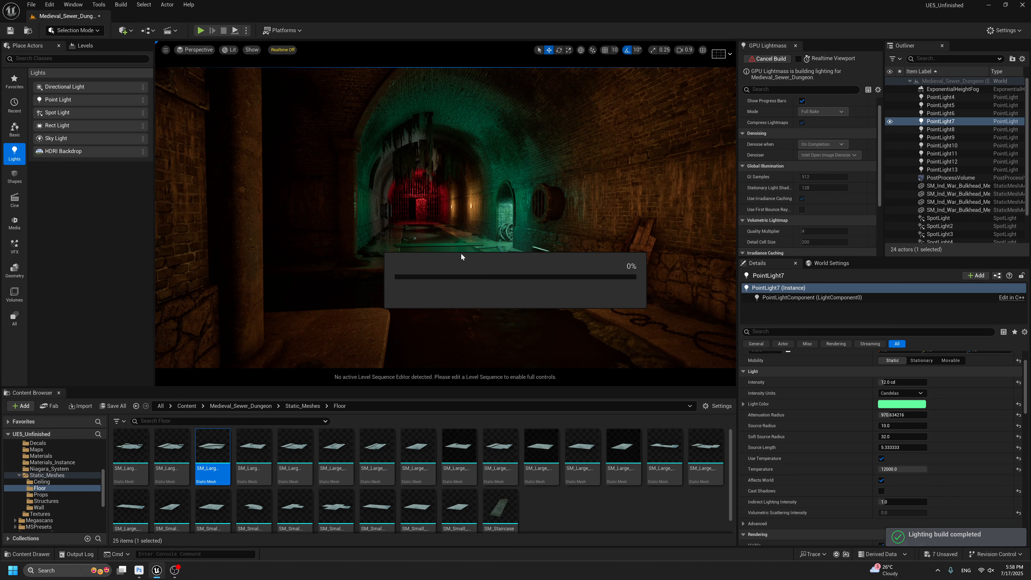
right_drag(471, 242, 471, 243)
scroll(471, 242, up, 1)
key(d)
key(w)
key(g)
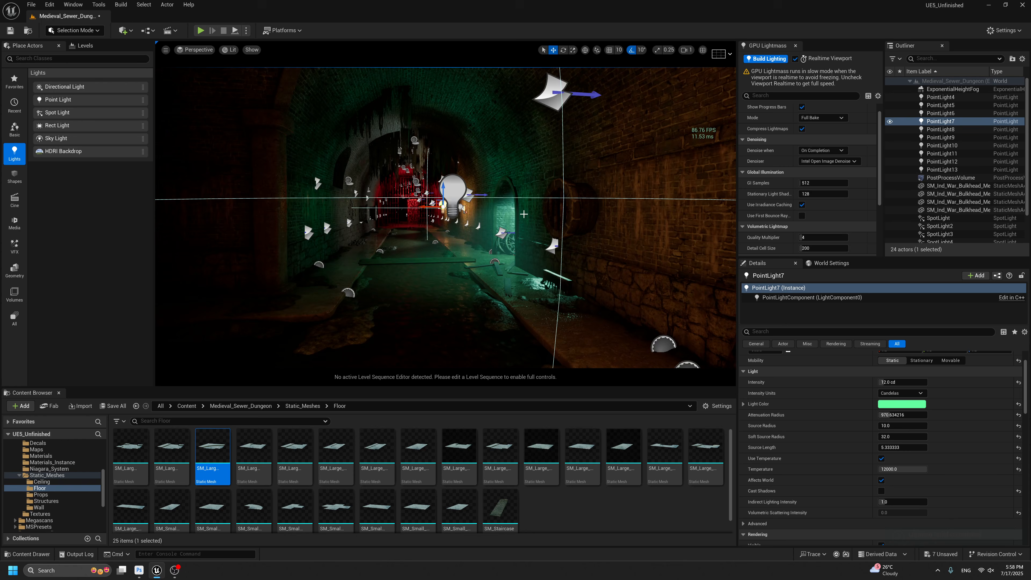
key(g)
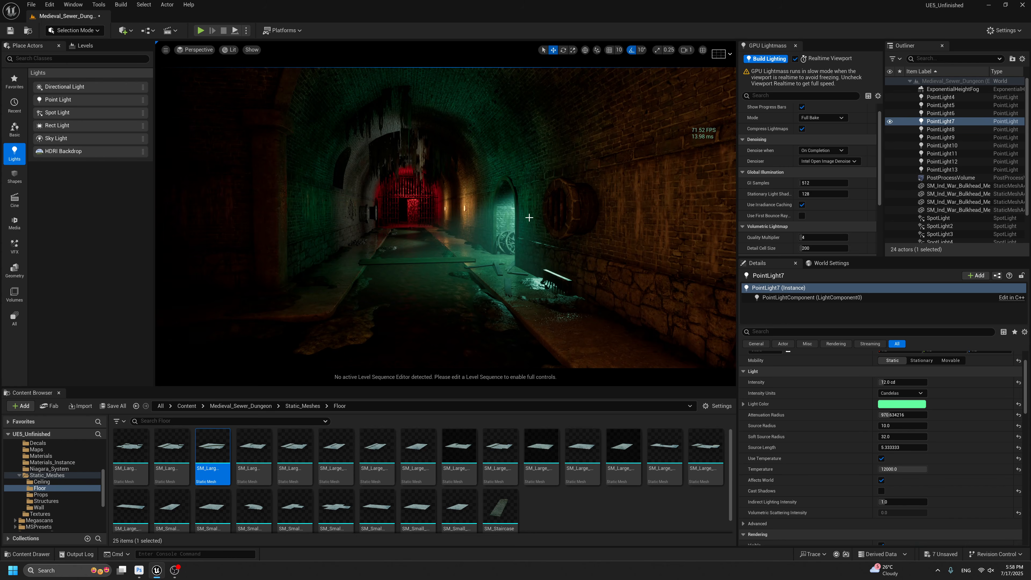
Lower the green point light's Intensity to 8 cd.
click(903, 382)
text(8)
key(Return)
right_drag(649, 317, 650, 317)
key(a)
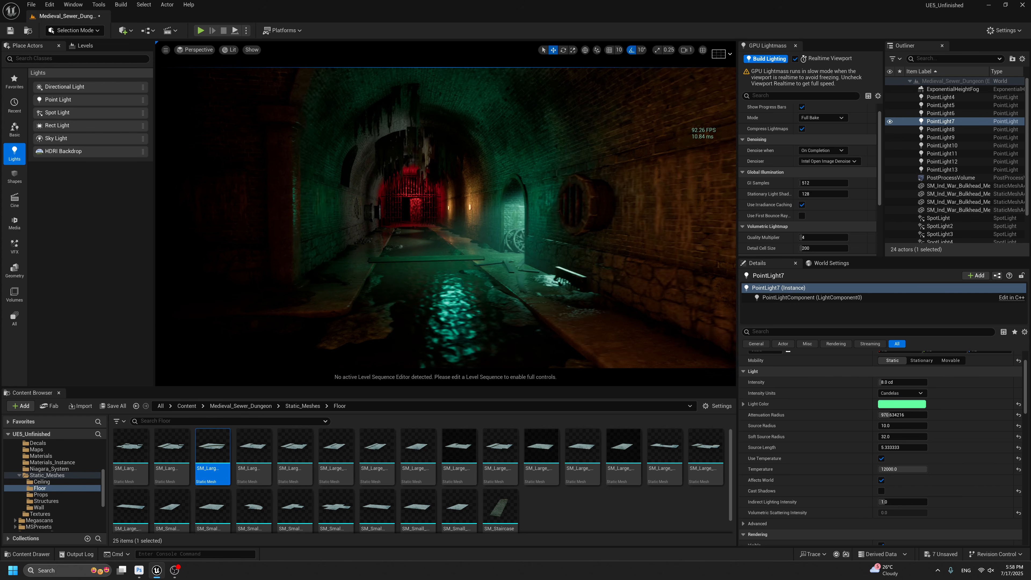
Rebuild the GPU Lightmass lighting with the realtime viewport off and check the dimmer green light along the tunnel.
click(796, 59)
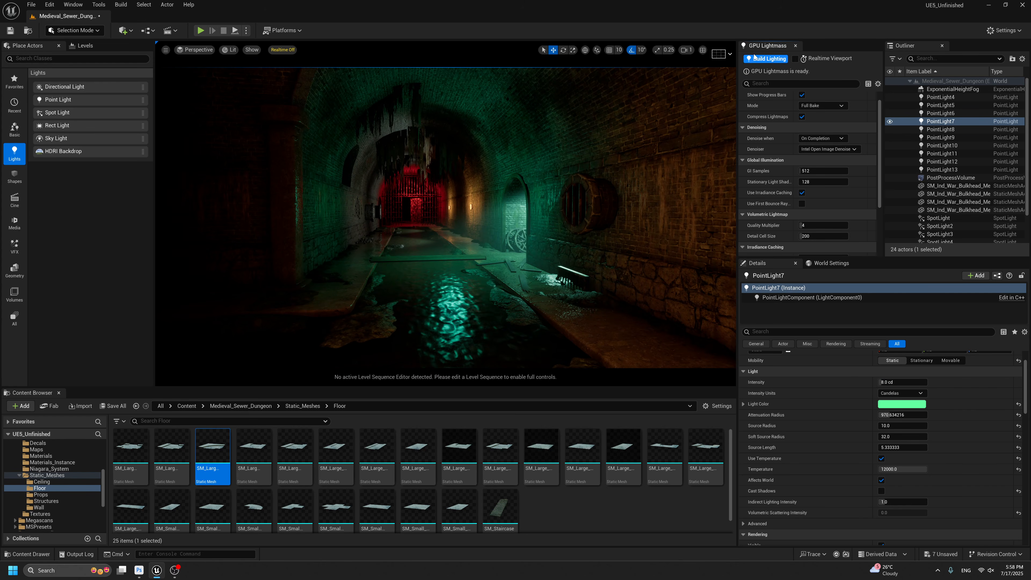
click(765, 59)
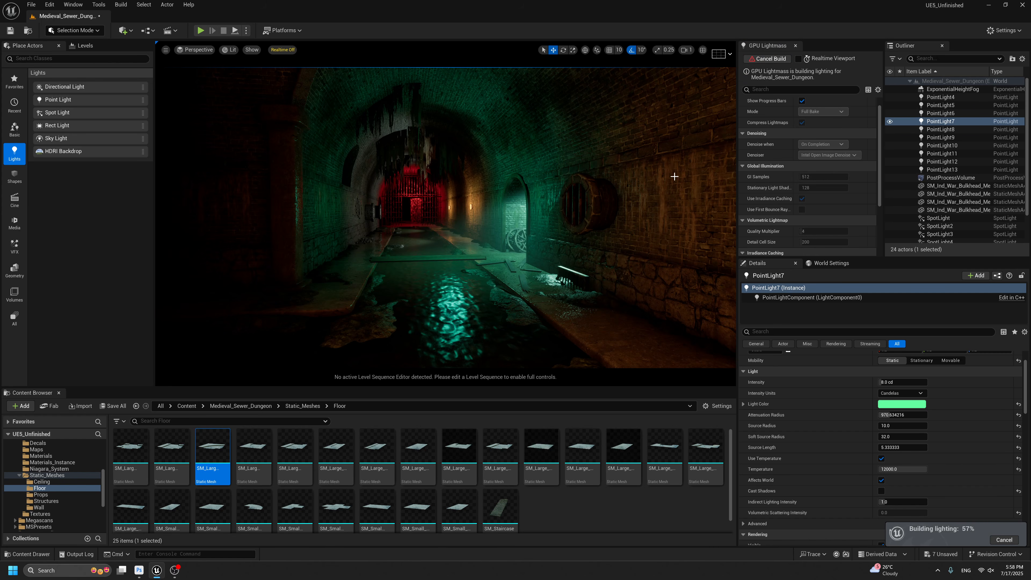
scroll(668, 185, up, 2)
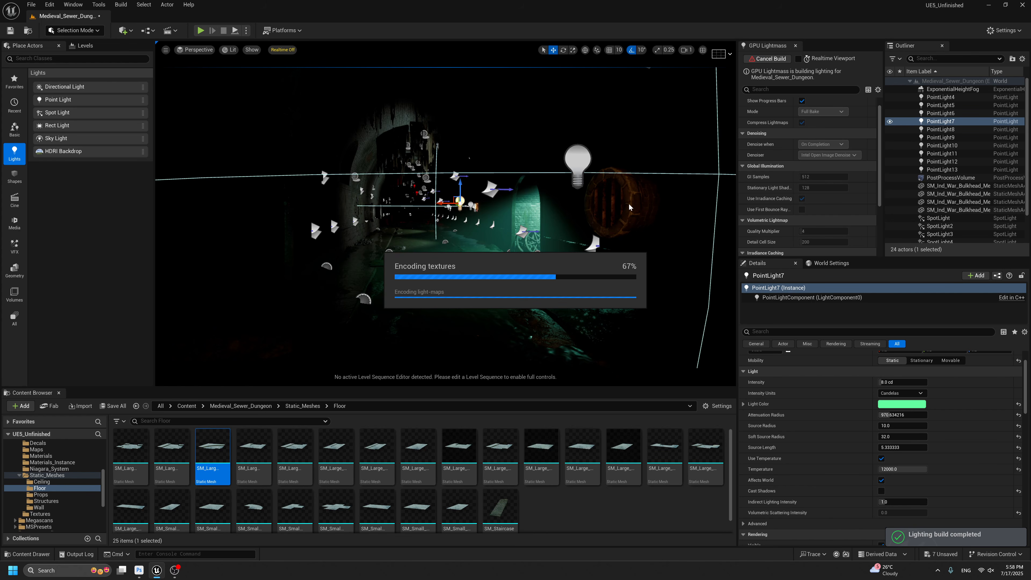
key(g)
scroll(587, 216, down, 5)
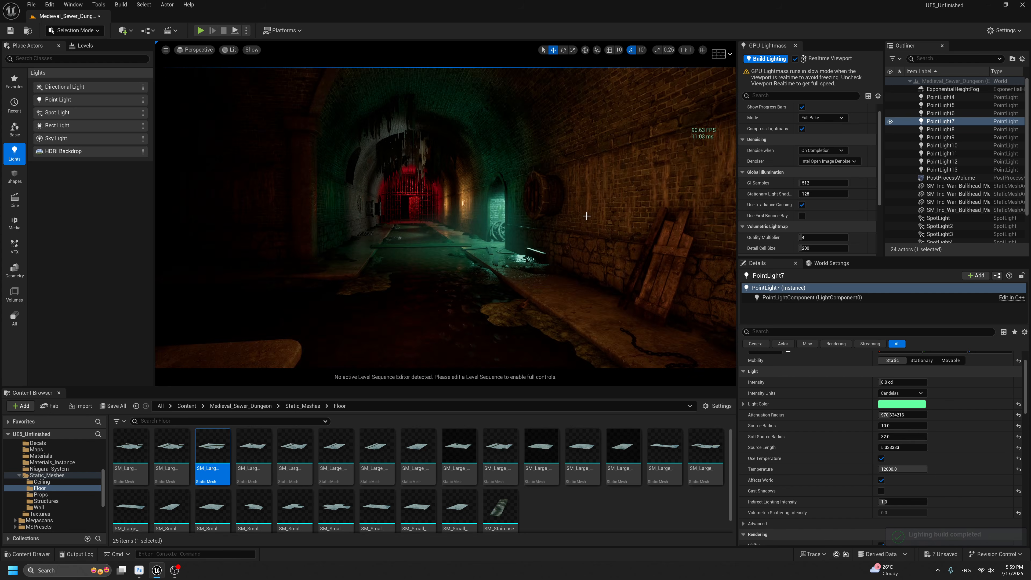
scroll(587, 217, down, 6)
scroll(587, 217, up, 3)
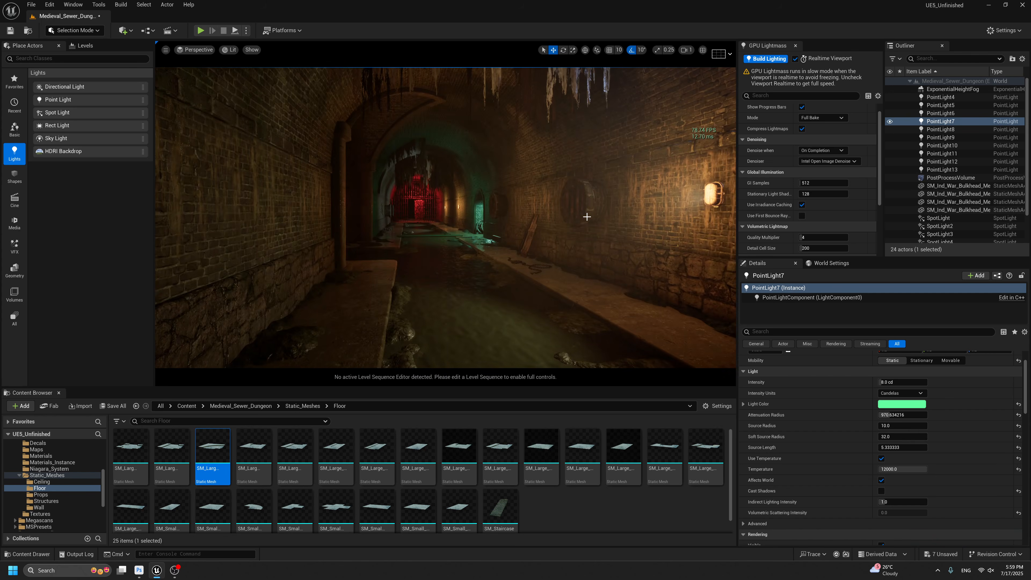
scroll(587, 216, down, 3)
Increase the green point light's Attenuation Radius to about 1369.
key(g)
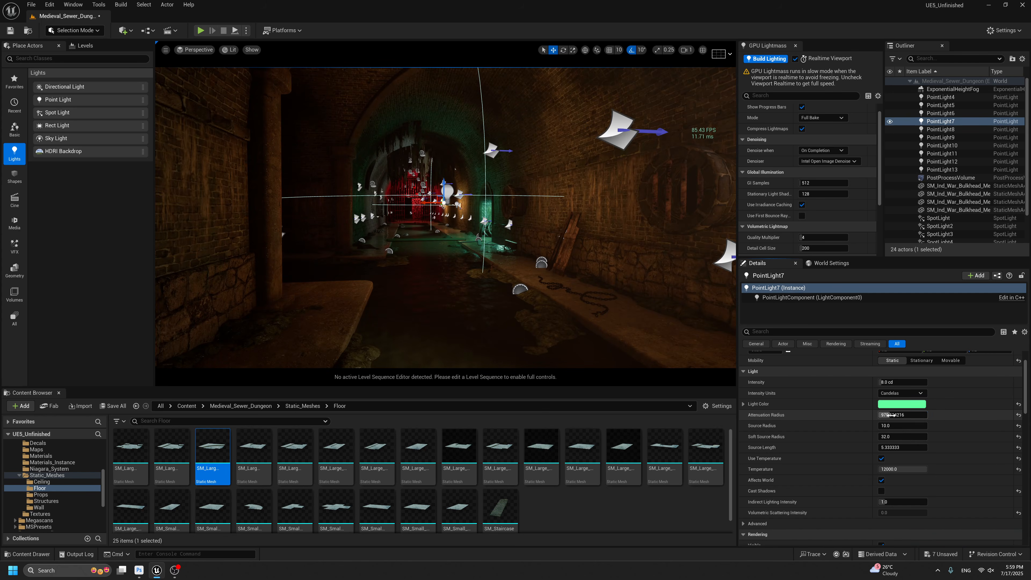
mouse_move(891, 415)
mouse_down()
mouse_move(914, 414)
mouse_move(895, 415)
mouse_up()
middle_drag(566, 234, 571, 224)
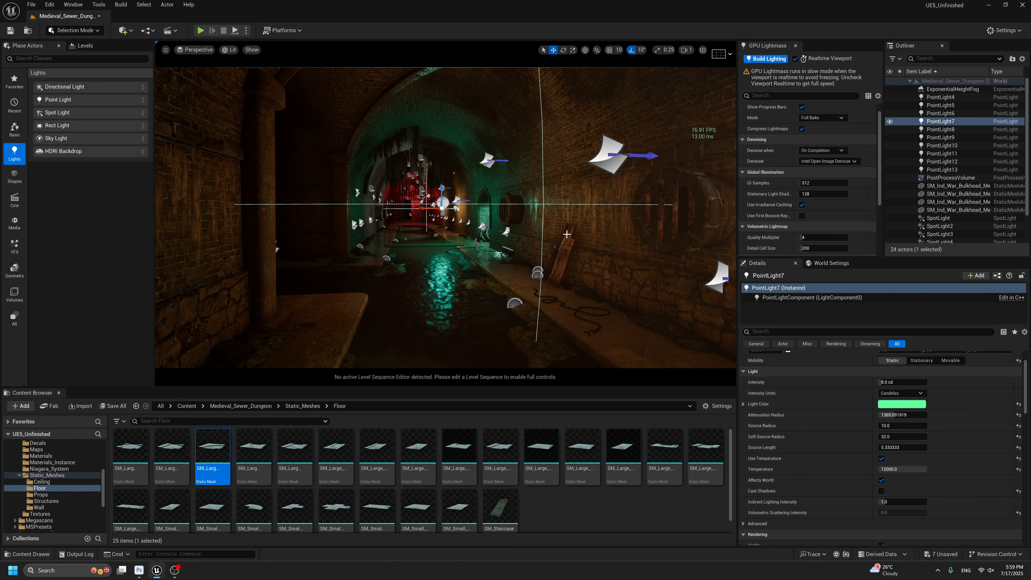
middle_drag(530, 192, 465, 241)
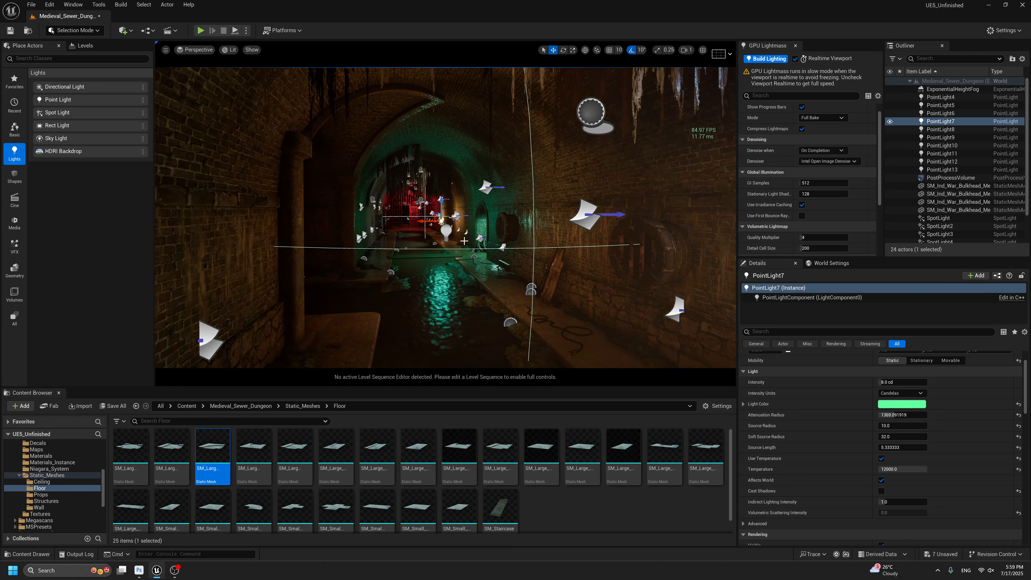
Select the warm point light PointLight12 in the tunnel and increase its Attenuation Radius to about 2166.
click(441, 236)
key(f)
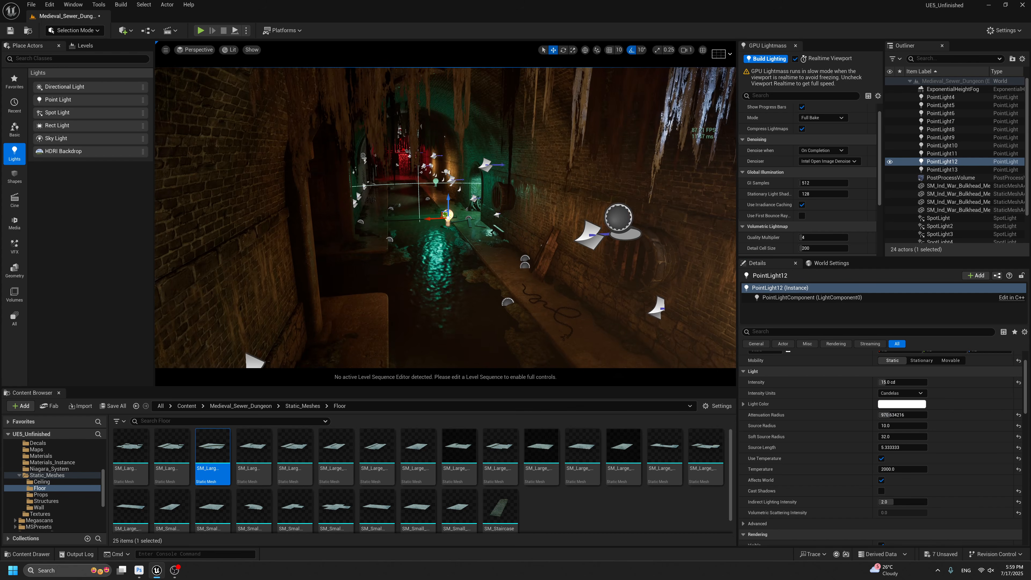
drag(896, 415, 899, 414)
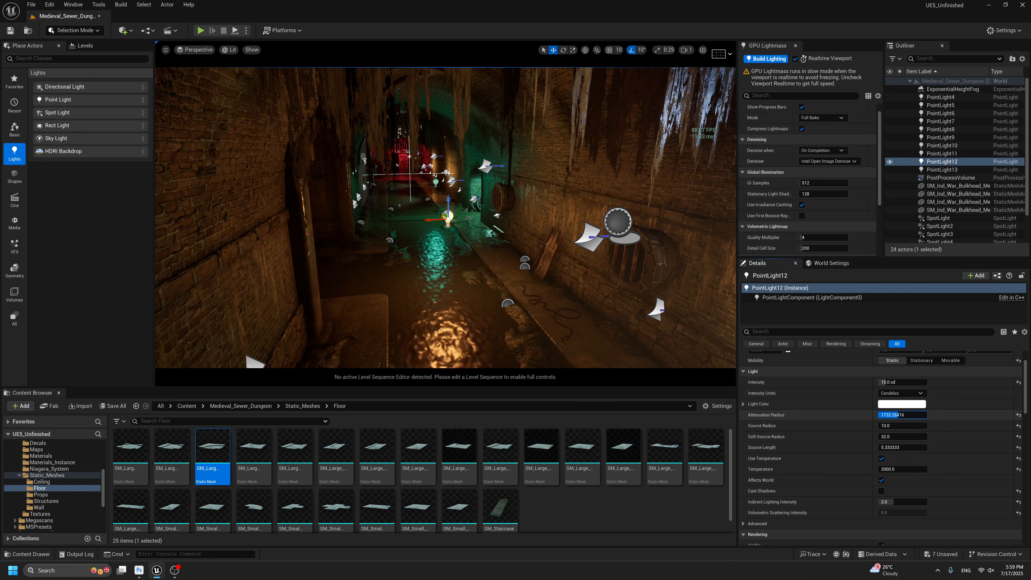
drag(472, 226, 472, 248)
key(g)
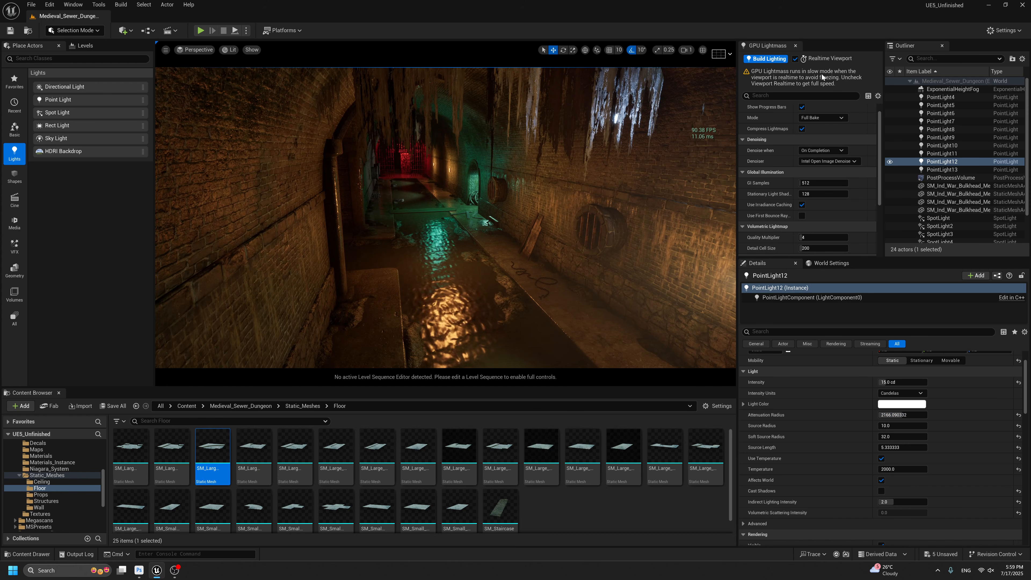
Bake the updated attenuation radii into the level with GPU Lightmass, keeping the realtime viewport off during the build.
click(796, 59)
click(765, 58)
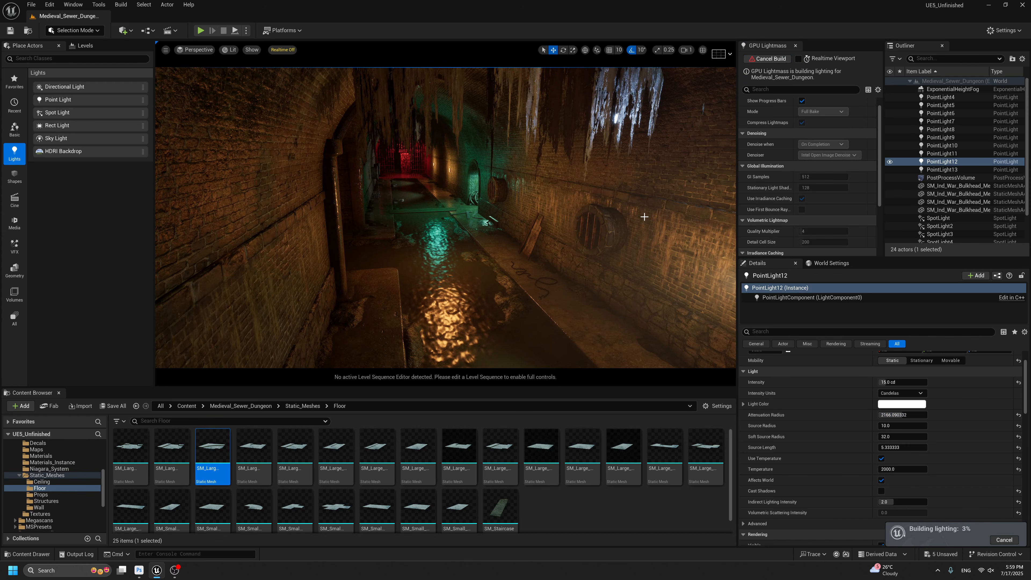
right_drag(643, 213, 613, 215)
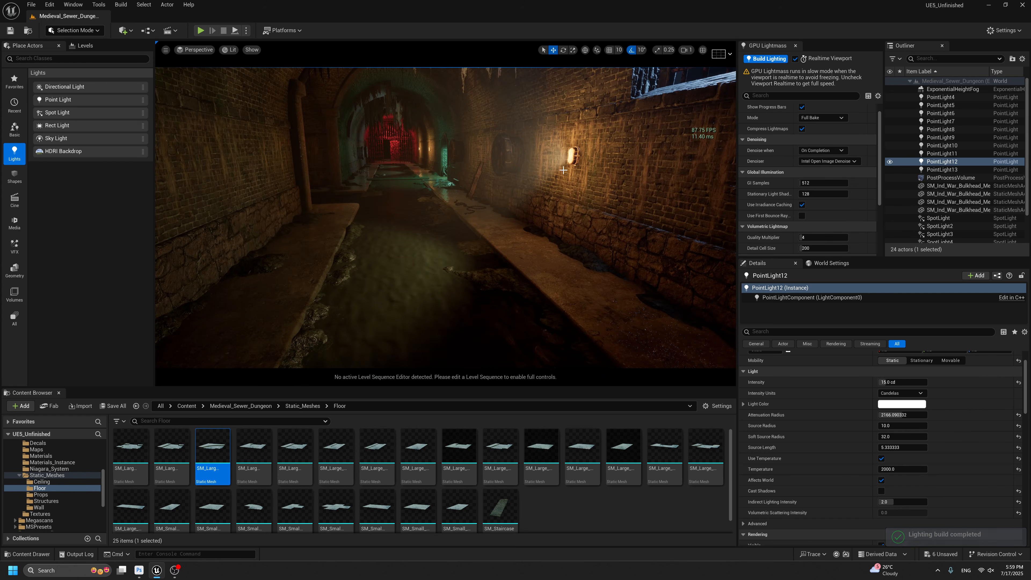
Examine the newly baked tunnel around the wall lamps, barred window and hanging roots, with and without editor icons.
right_drag(563, 169, 625, 177)
right_drag(574, 203, 621, 255)
scroll(554, 244, down, 3)
scroll(557, 256, up, 1)
right_drag(513, 250, 522, 238)
scroll(513, 250, down, 1)
key(g)
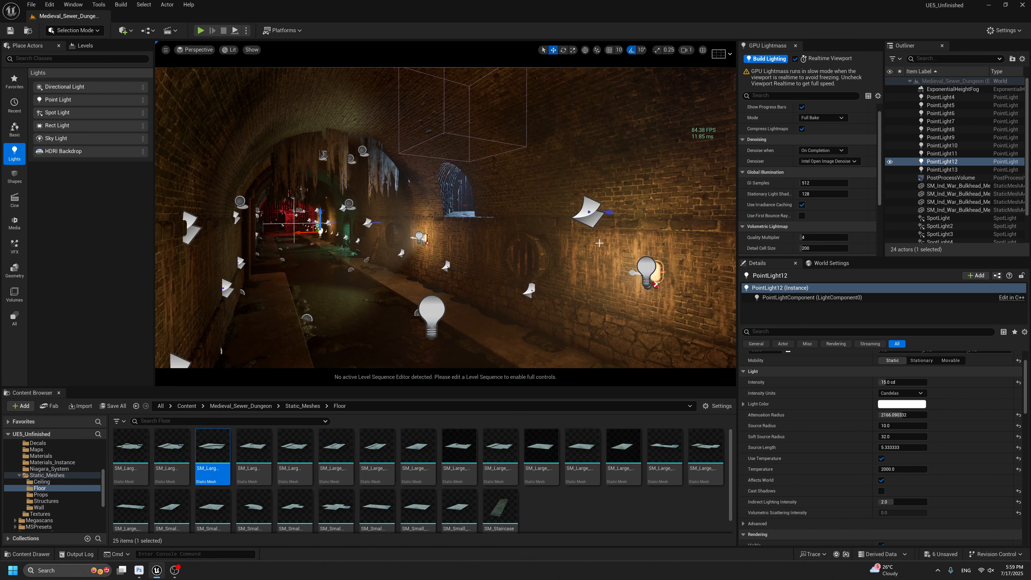
key(g)
scroll(461, 192, up, 3)
scroll(497, 157, down, 4)
key(g)
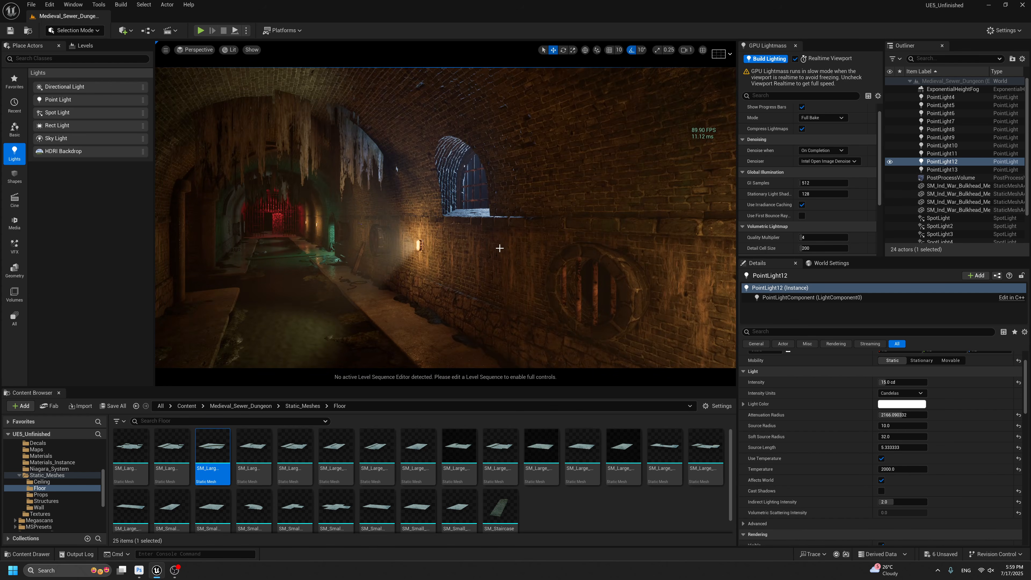
right_drag(483, 251, 433, 251)
key(g)
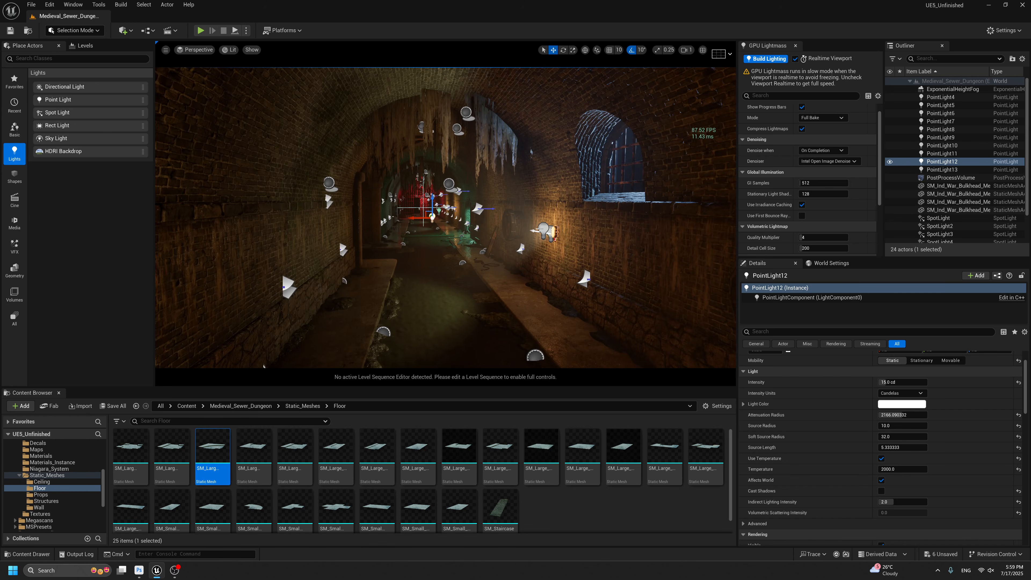
Inspect the tunnel in the Light Complexity view mode, return to Lit and check it without editor icons.
click(542, 230)
scroll(541, 231, down, 3)
key(g)
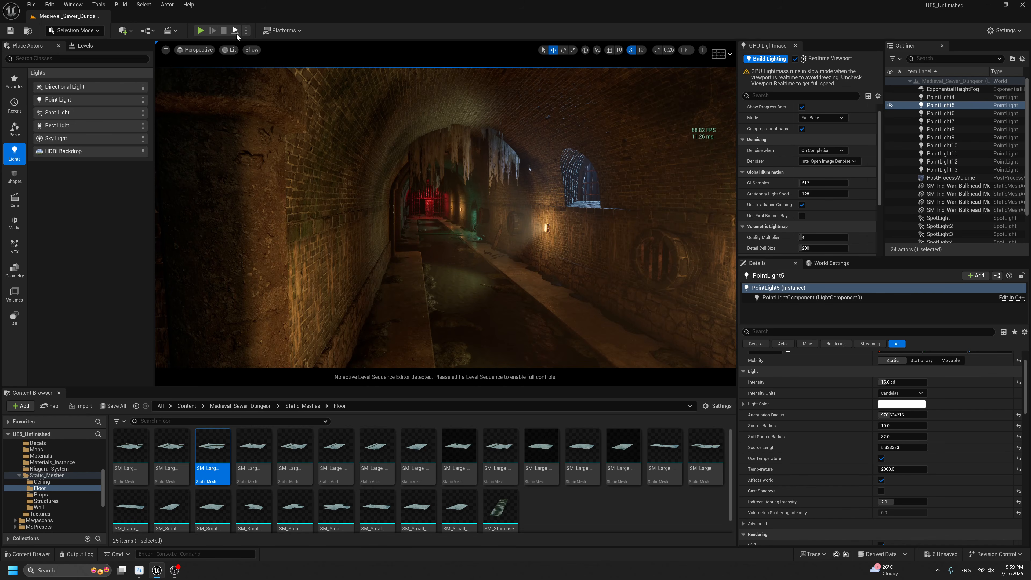
click(231, 50)
mouse_move(284, 179)
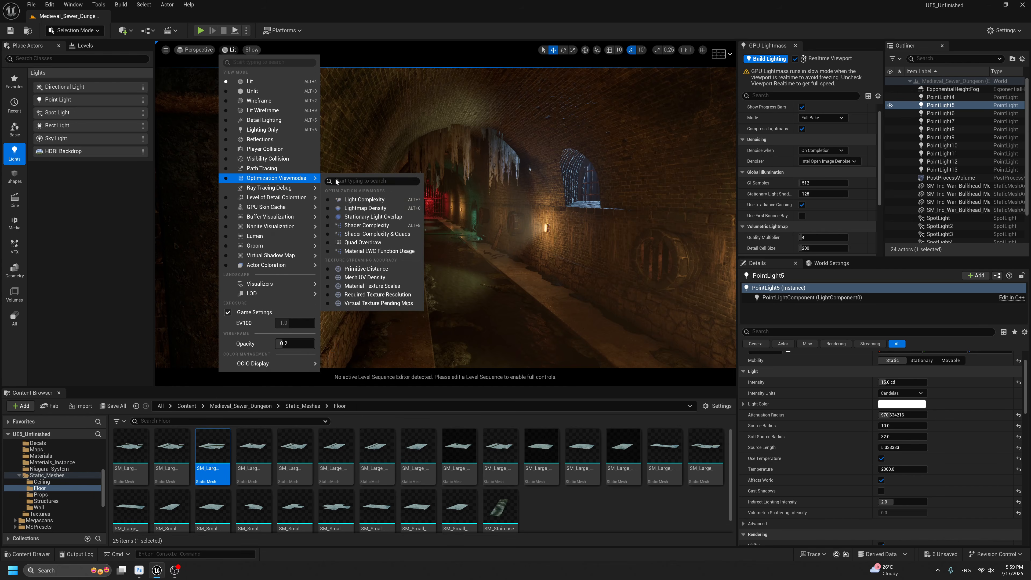
click(357, 199)
click(243, 50)
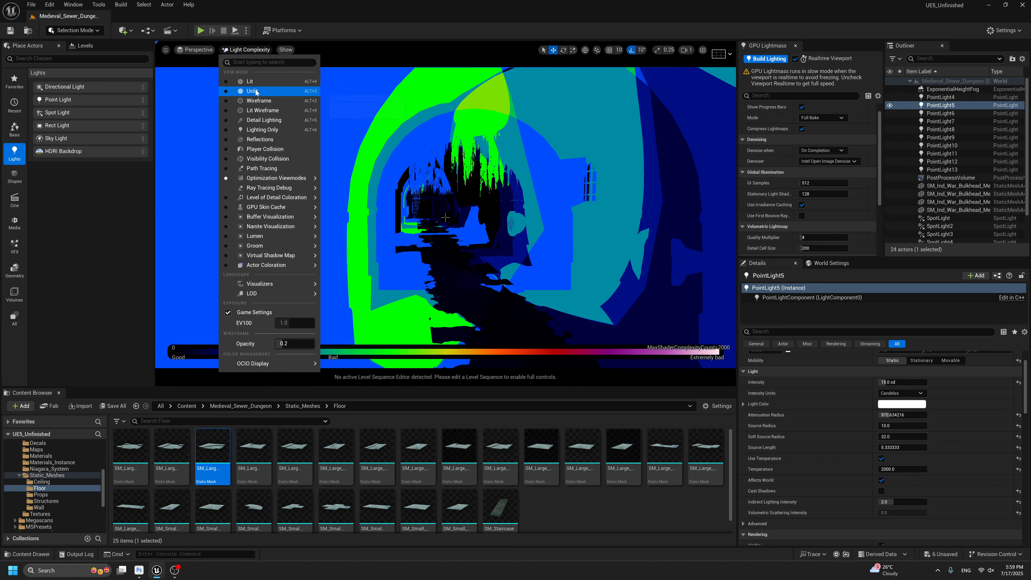
click(244, 82)
key(g)
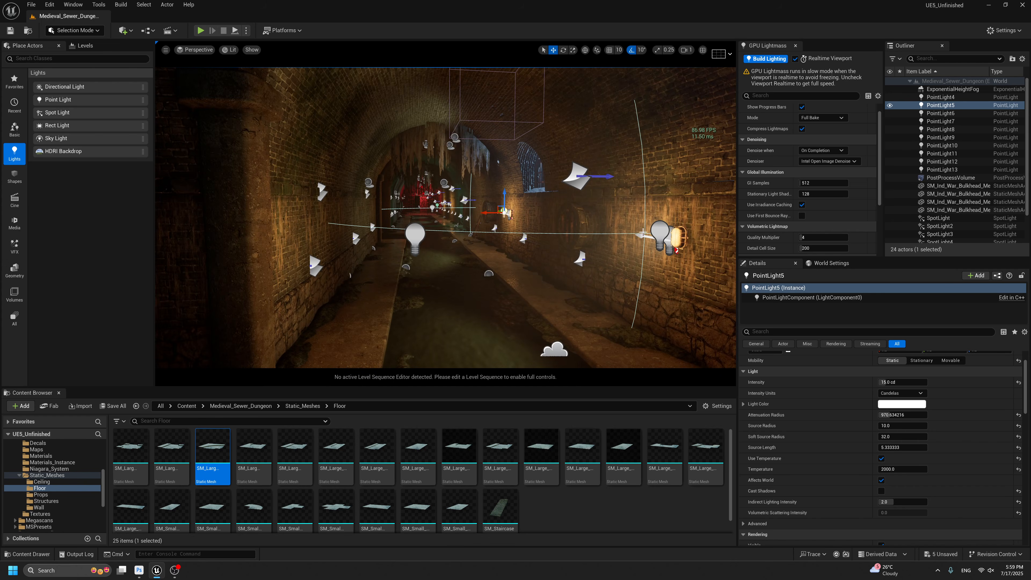
right_drag(292, 170, 260, 207)
key(g)
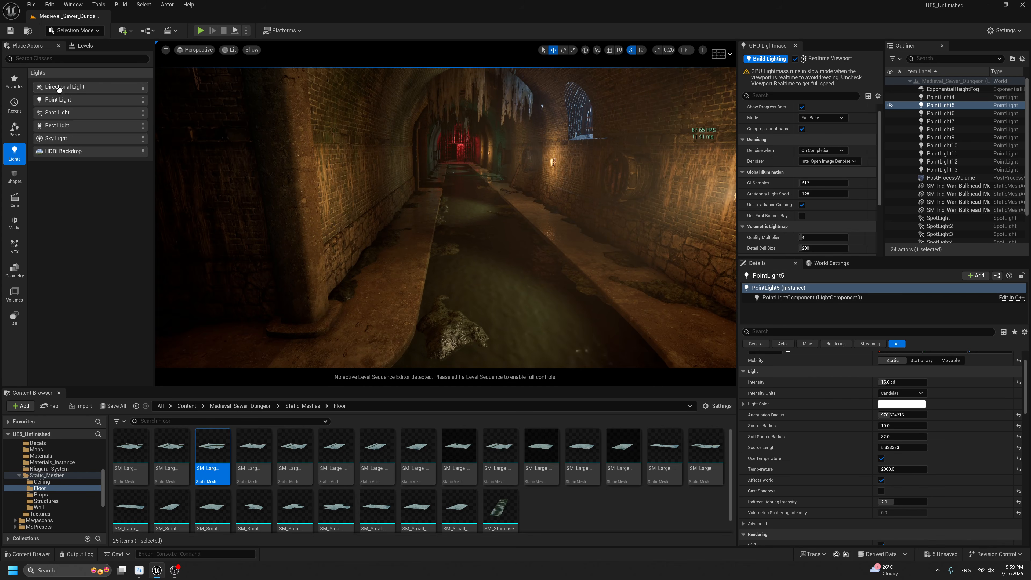
In the world settings, set the GameMode Override to the first BP_ThirdPersonGameMode entry.
click(187, 406)
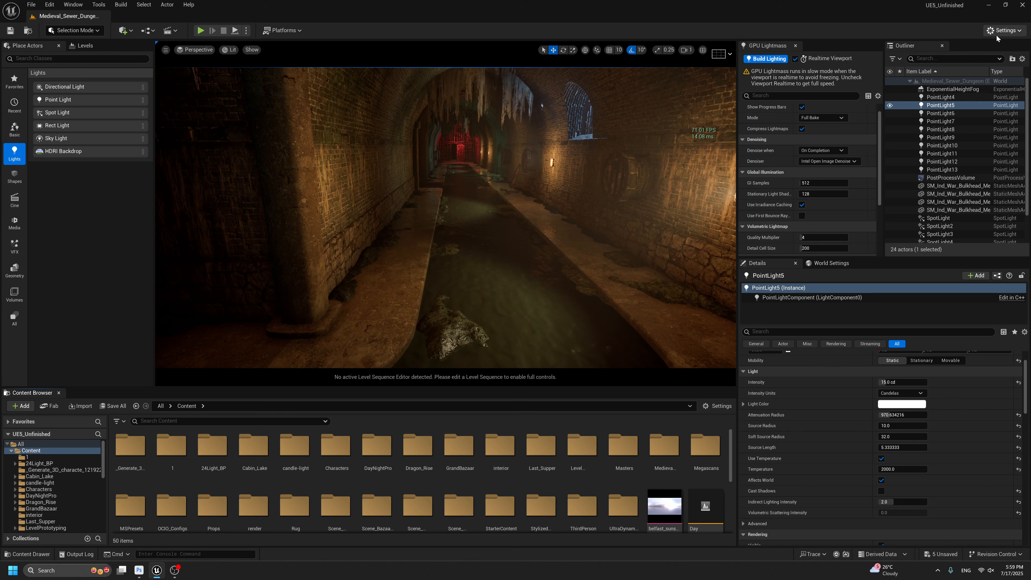
scroll(851, 345, up, 2)
click(832, 263)
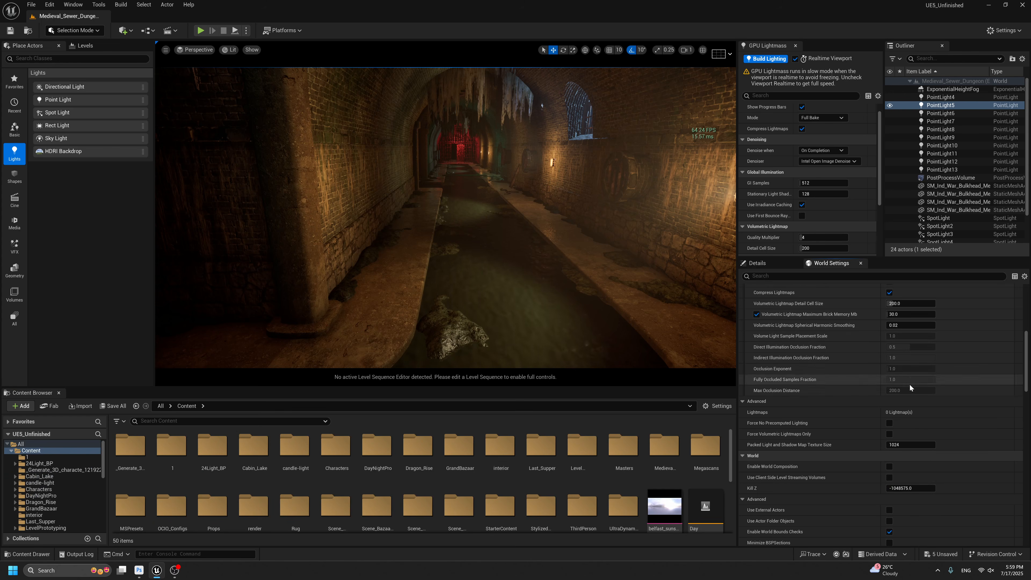
scroll(901, 359, down, 10)
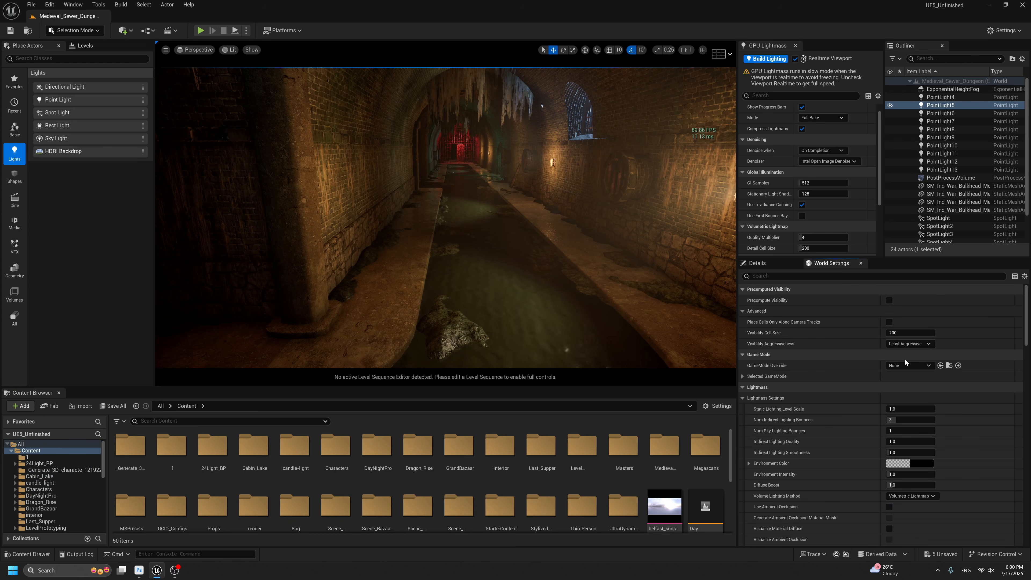
click(903, 365)
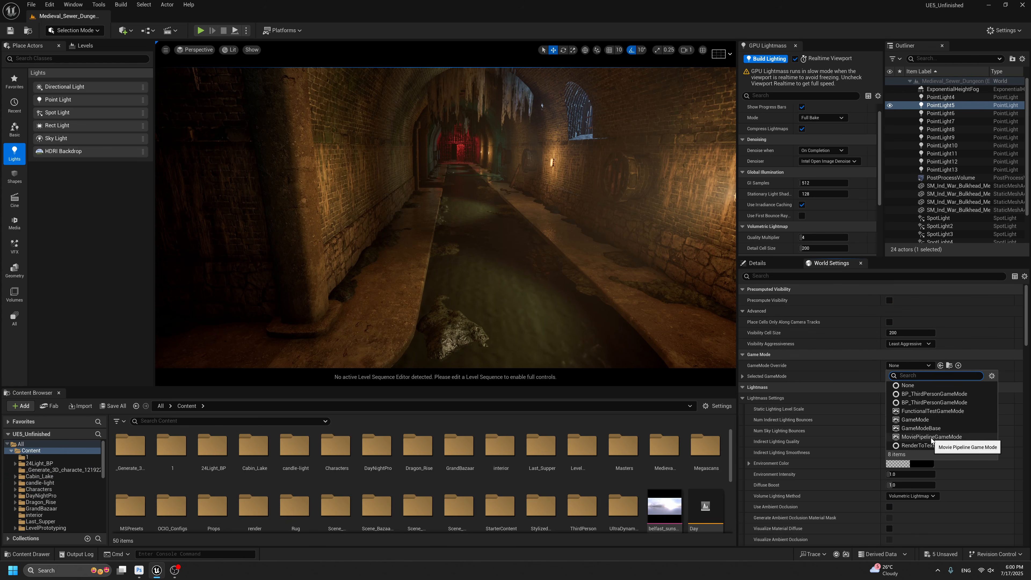
click(937, 397)
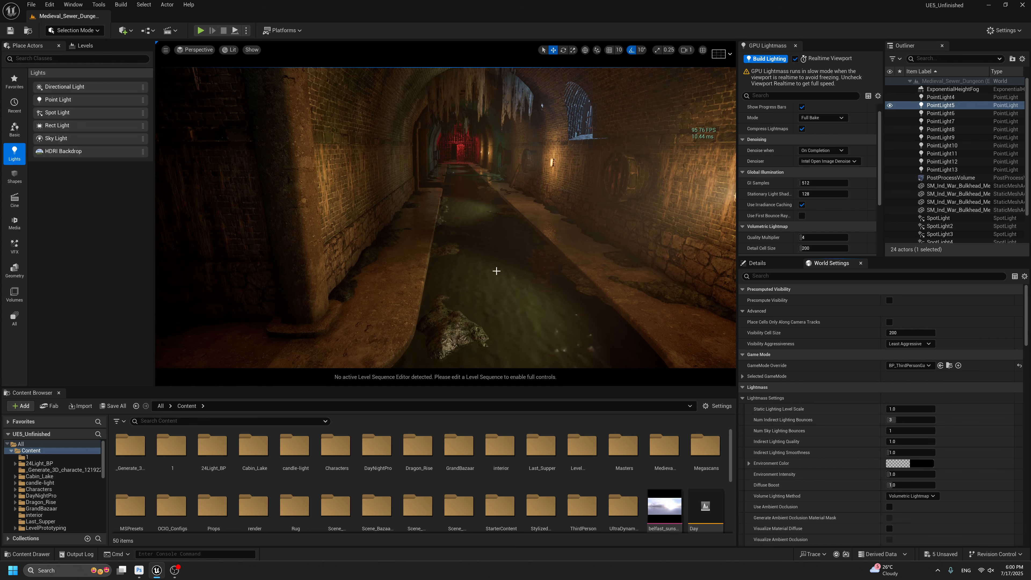
Play the level from a spot on the tunnel's water channel and stop the session.
right_click(496, 340)
click(525, 330)
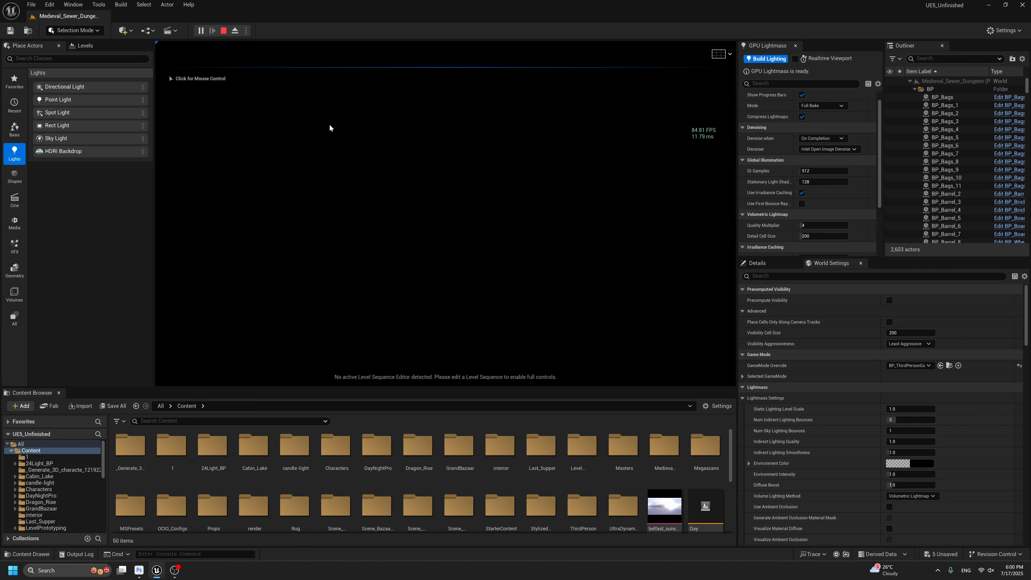
key(Escape)
Change the Baked_Light sublevel's streaming method so that it is always loaded.
click(84, 45)
right_click(45, 102)
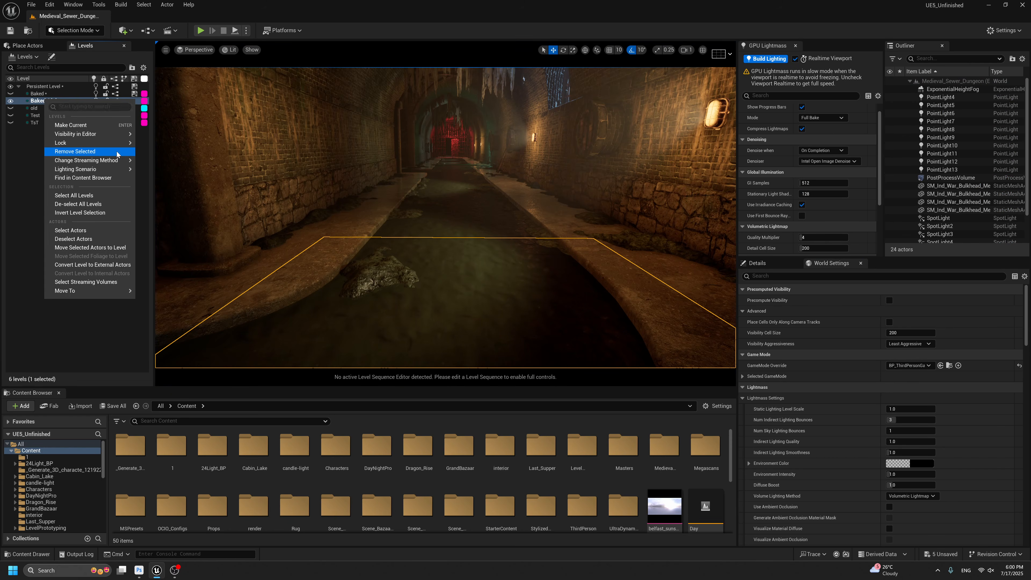
mouse_move(124, 163)
click(176, 168)
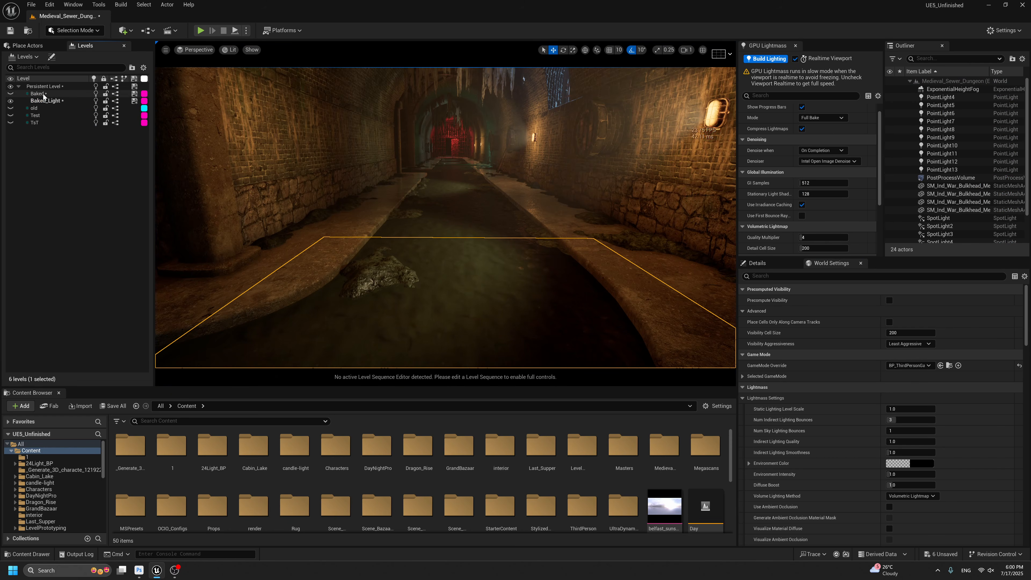
Make Baked_Light the current level and save all modified levels.
right_click(45, 104)
mouse_move(125, 167)
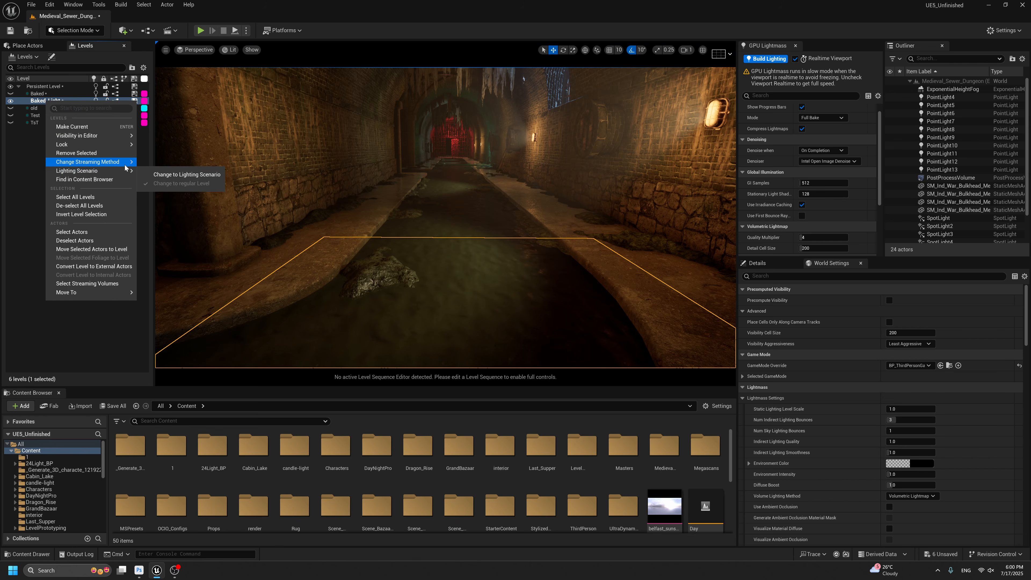
click(99, 129)
key(ctrl+shift+s)
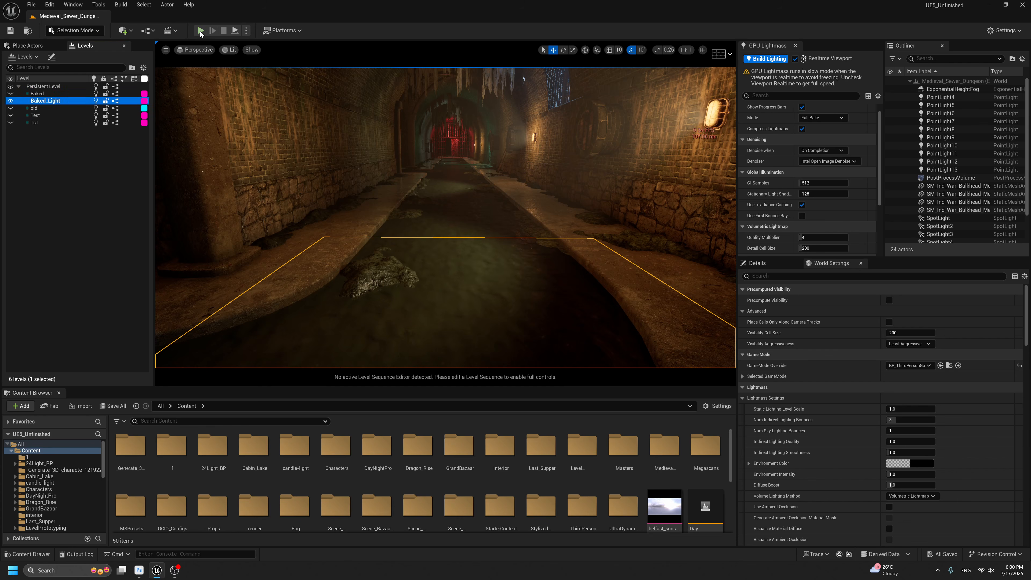
Play-test the level from the default start, stop, and restart play from a spot on the tunnel floor.
click(200, 32)
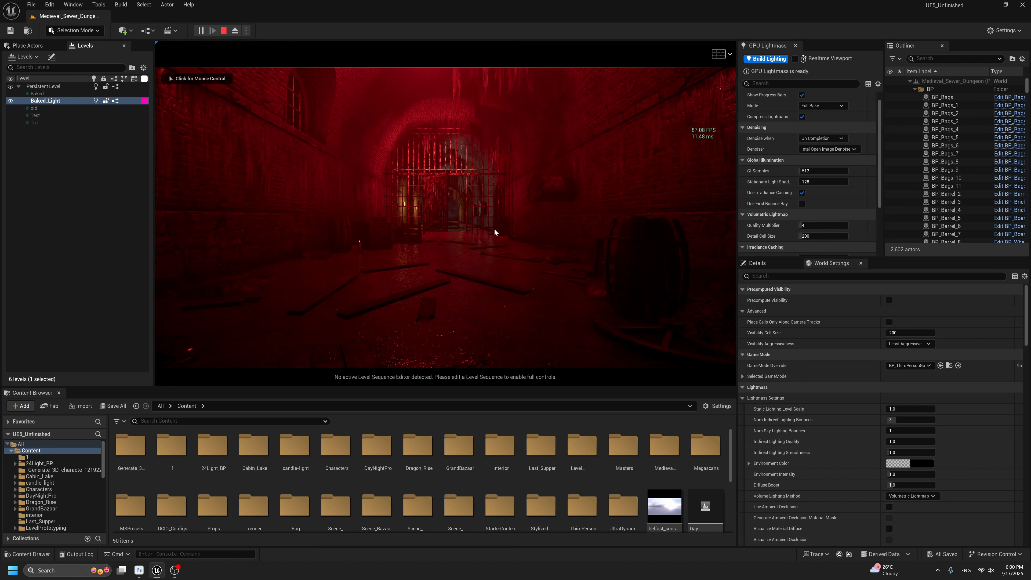
key(Escape)
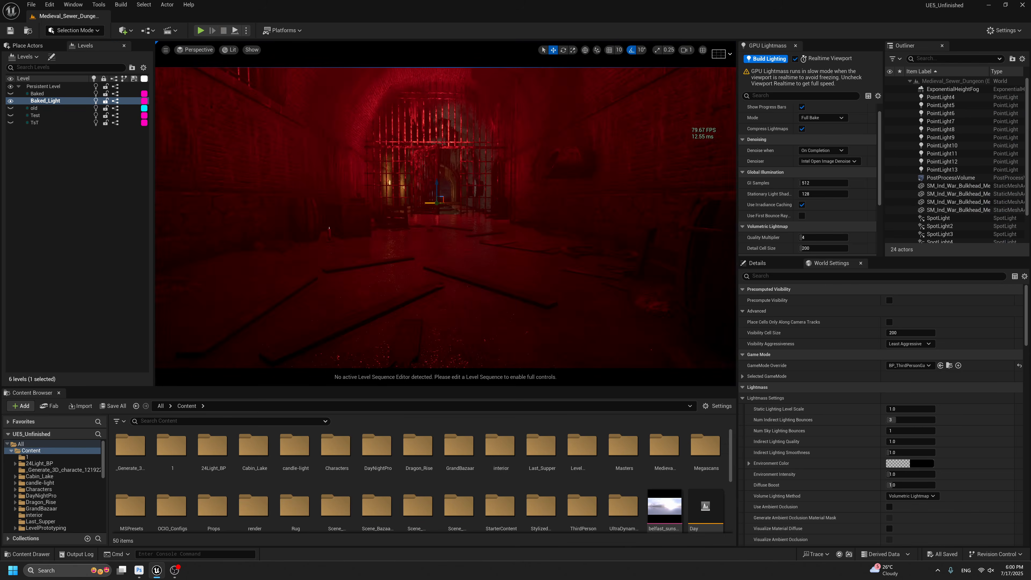
right_click(456, 219)
key(w)
right_drag(455, 220, 456, 220)
scroll(456, 220, up, 1)
right_drag(448, 315, 448, 315)
right_click(423, 337)
click(448, 330)
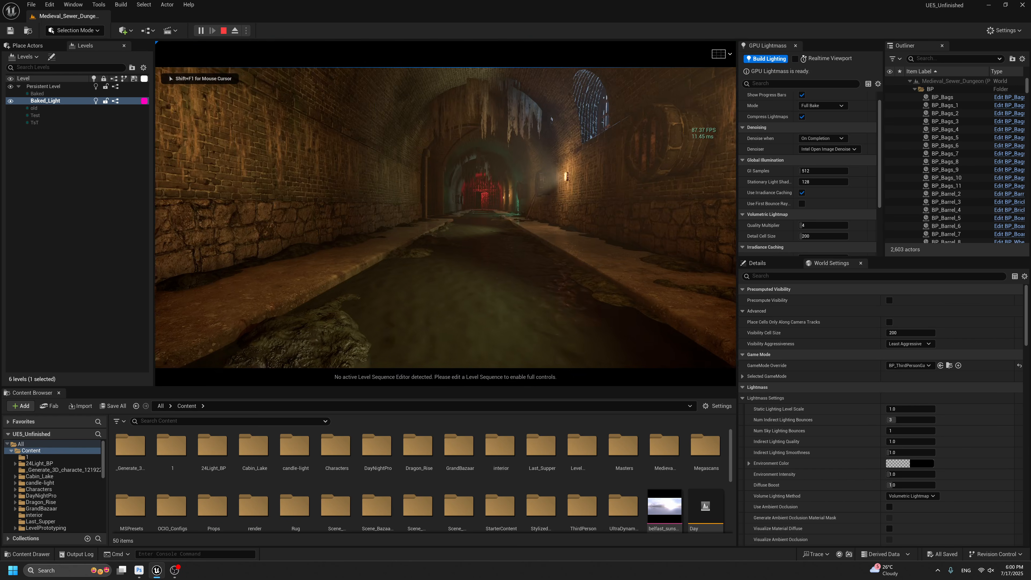
Move back and forth through the lit tunnel in the play session, look around and stop playing.
key(w)
key(s)
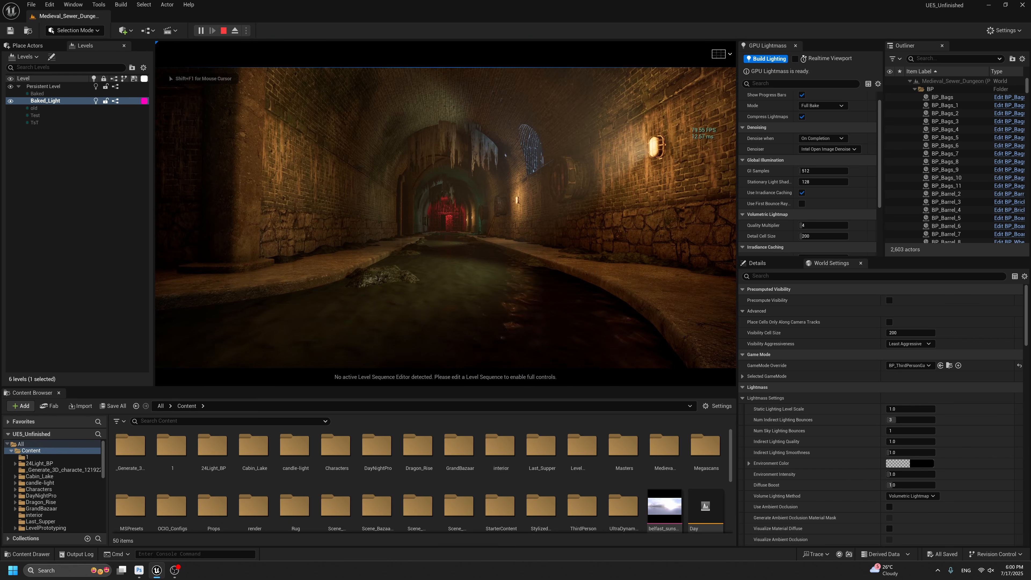
key(w)
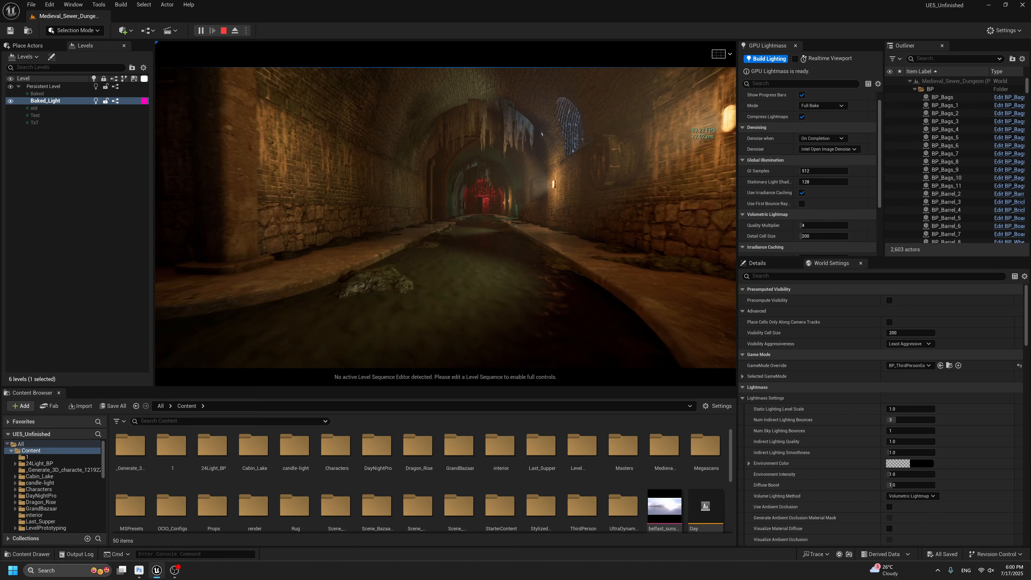
key(s)
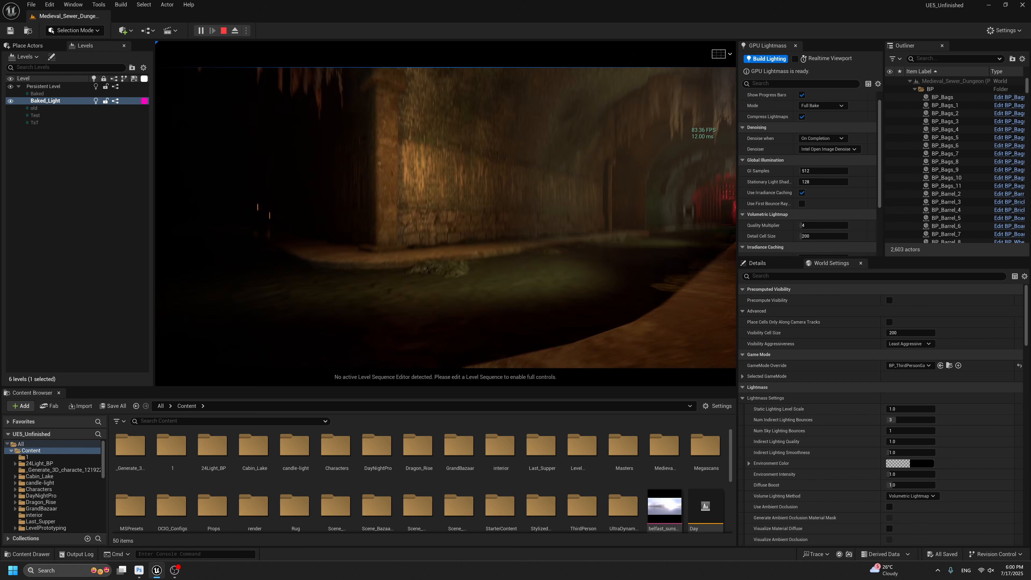
key(w)
key(s)
key(shift+F1)
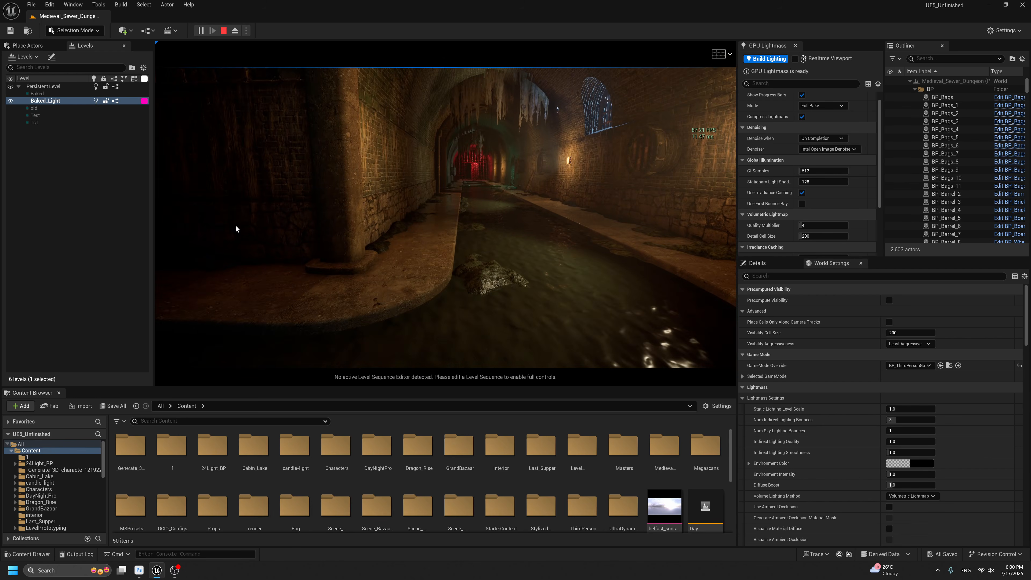
key(Escape)
Set the GameMode Override to the second BP_ThirdPersonGameMode entry and try playing from the tunnel floor.
click(914, 366)
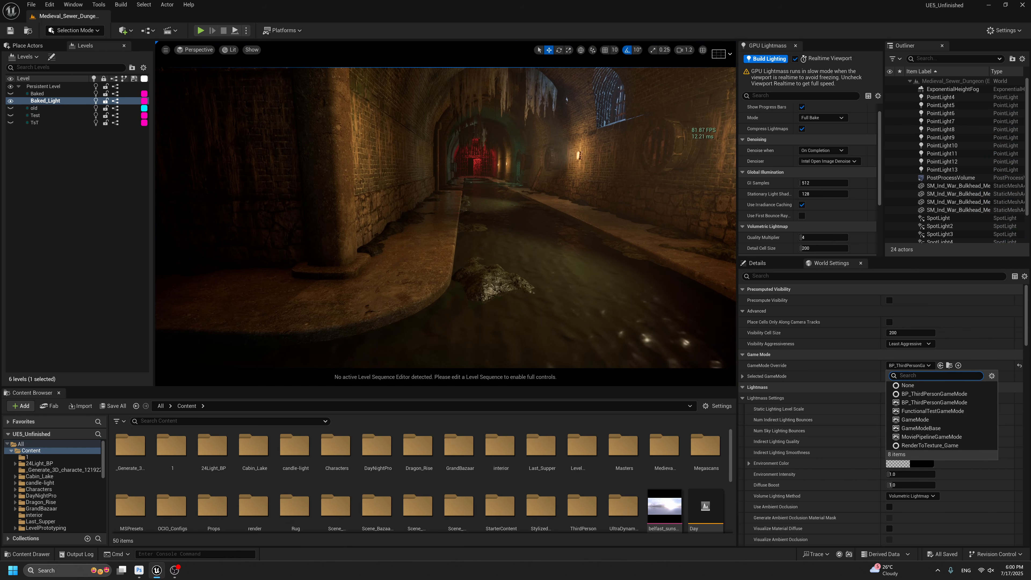
click(917, 406)
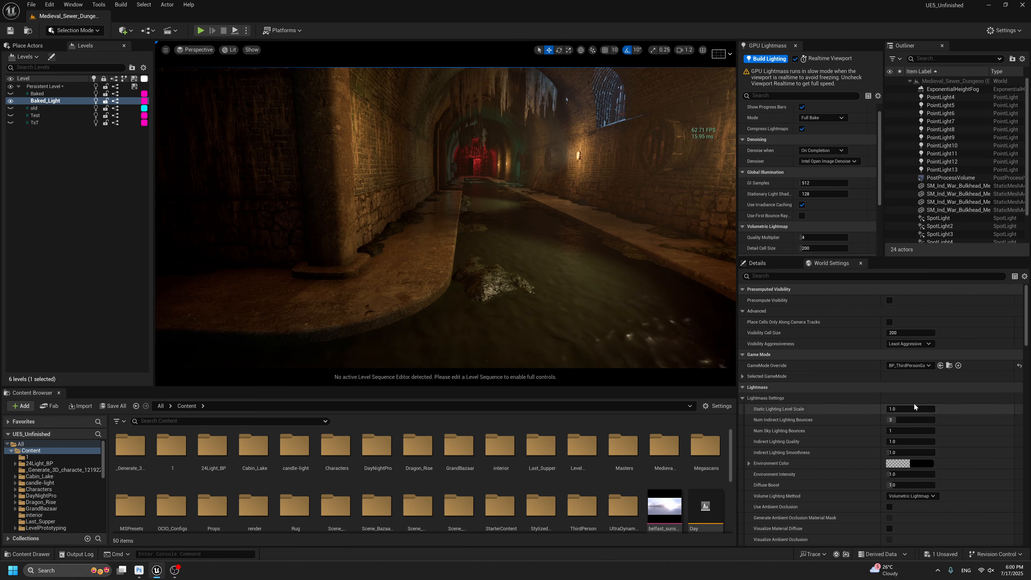
key(d)
right_click(540, 313)
click(573, 301)
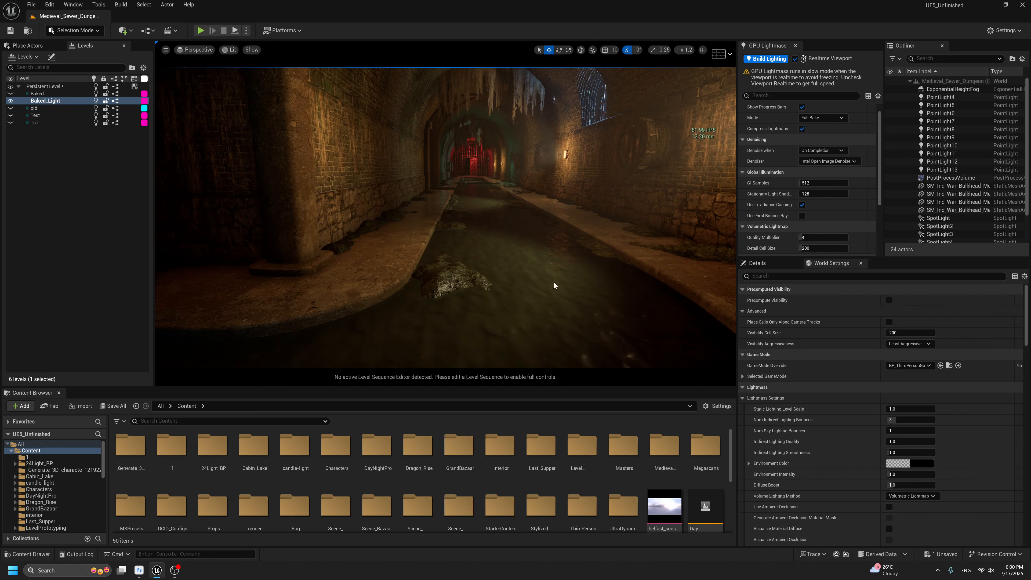
click(223, 31)
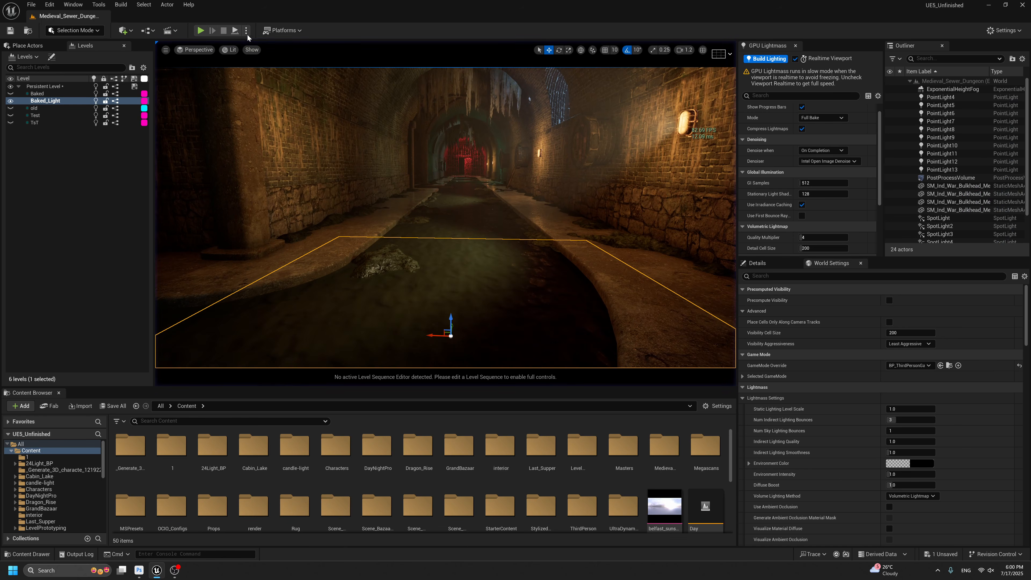
Check the play mode options, play the level from the default start, stop, and look back along the tunnel and water.
click(247, 31)
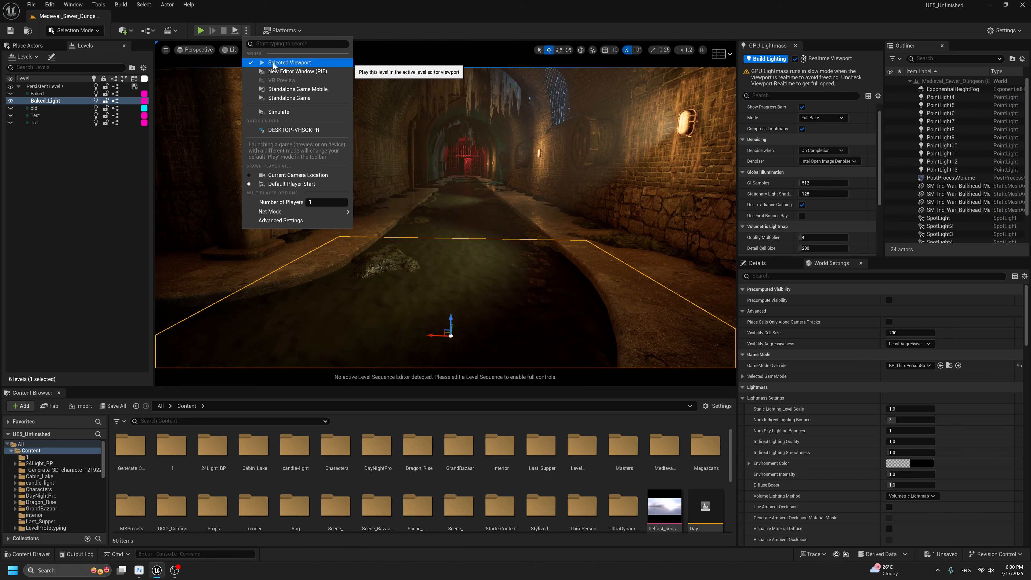
click(359, 20)
key(alt+p)
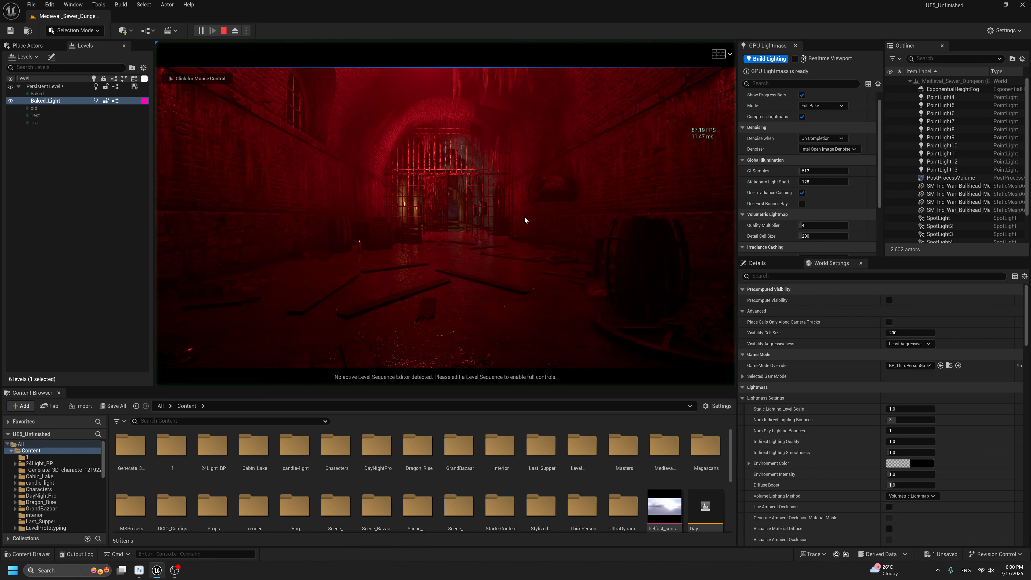
key(Escape)
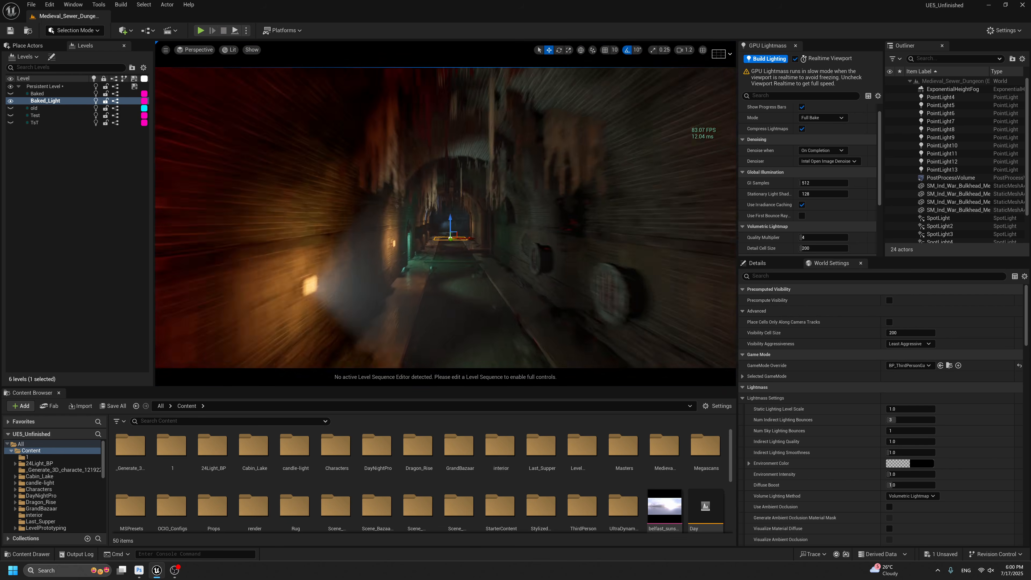
key(w)
right_drag(445, 218, 362, 264)
key(s)
key(w)
key(Escape)
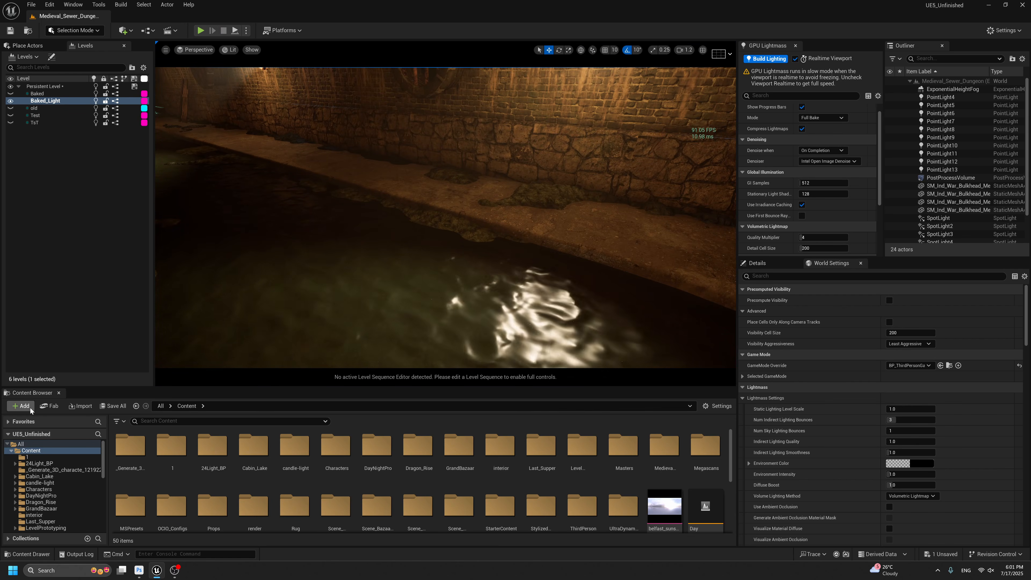
View the Third Person template in the Add Content to the Project dialog and close it without adding anything.
click(20, 406)
click(61, 68)
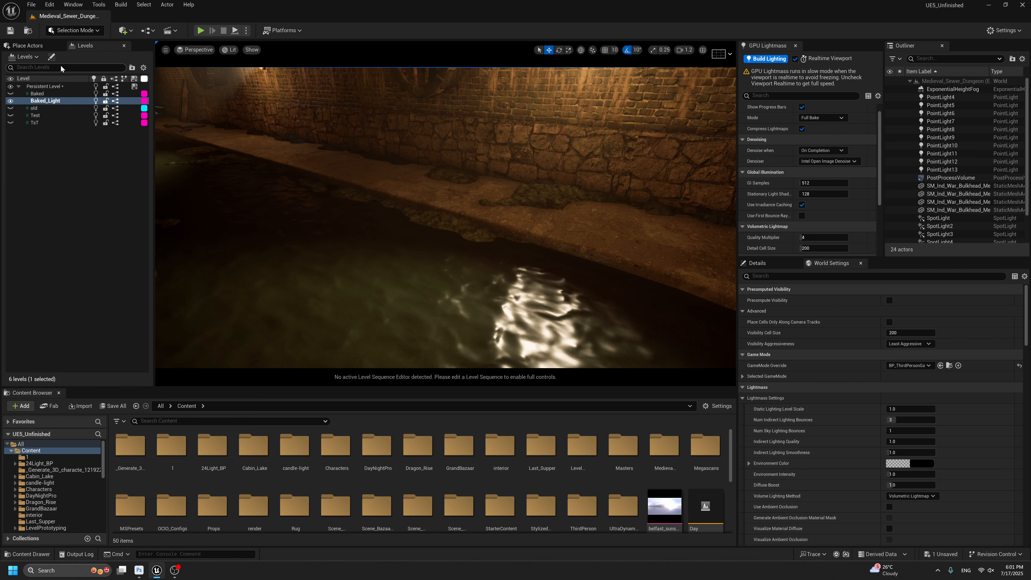
click(21, 406)
click(48, 77)
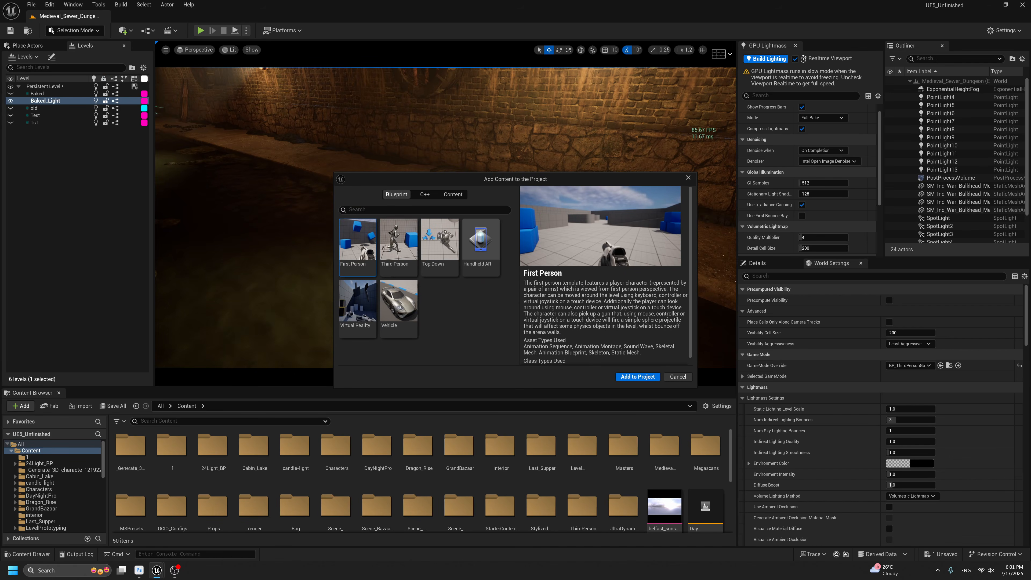
click(402, 240)
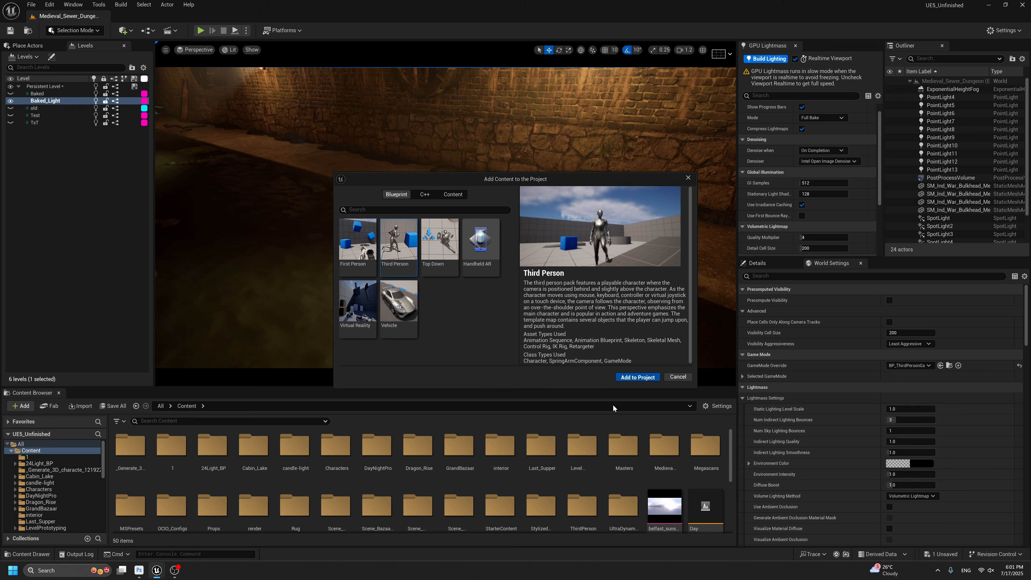
click(689, 178)
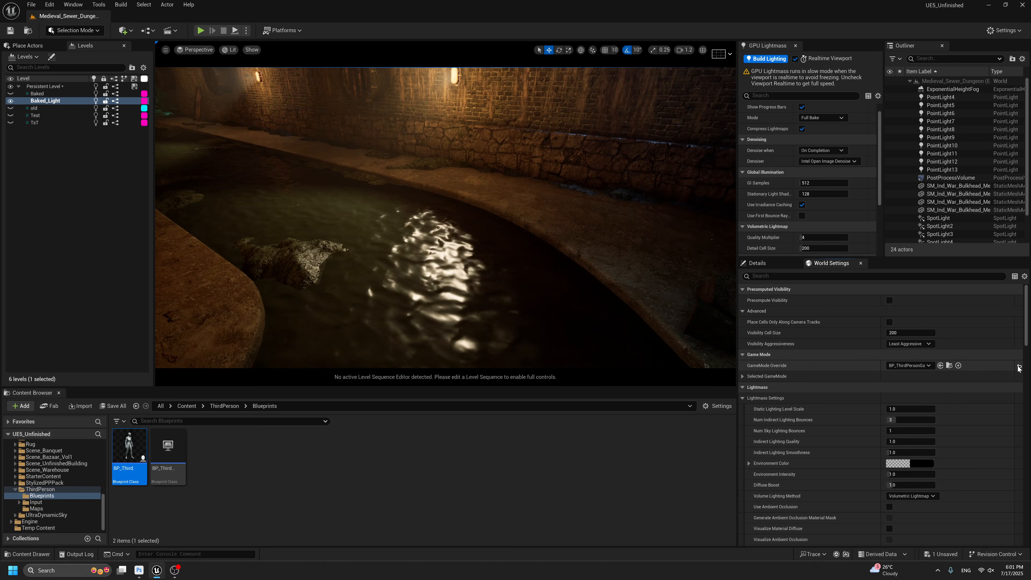
Set the GameMode Override back to the first BP_ThirdPersonGameMode entry and play from a spot in the tunnel.
click(921, 367)
click(915, 394)
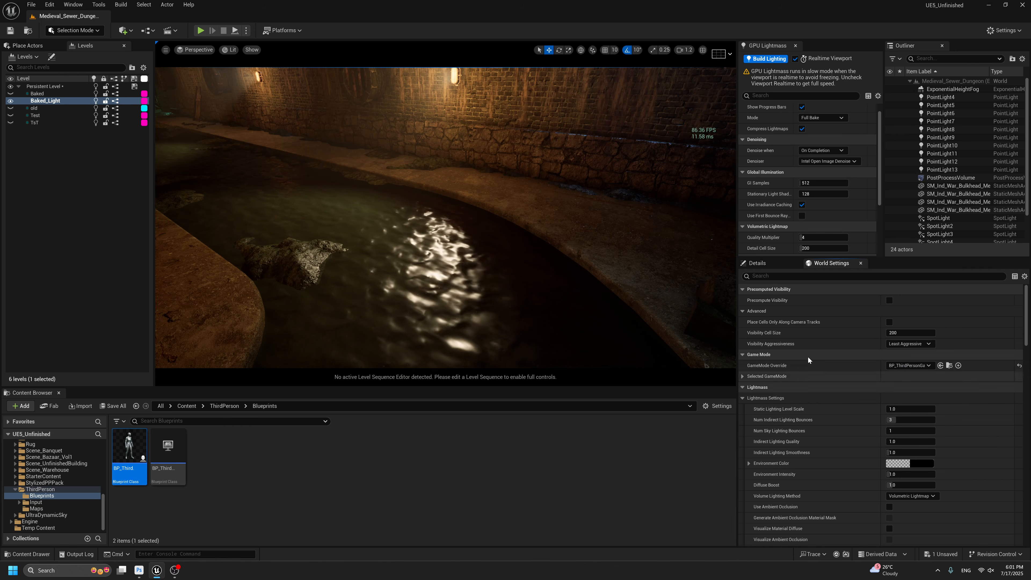
right_drag(569, 338, 459, 331)
right_click(614, 349)
click(650, 343)
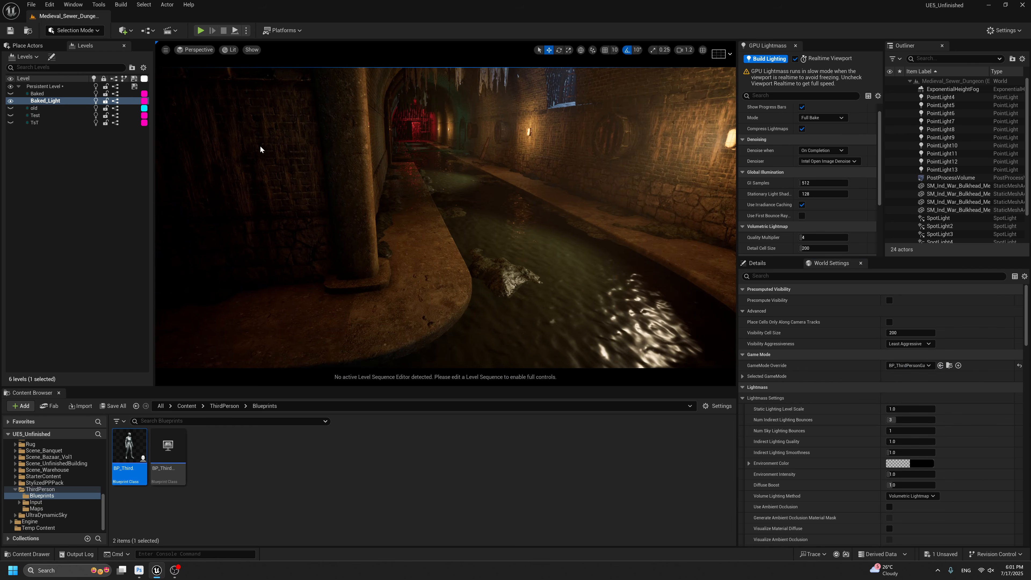
Play-test full screen, running the character along the tunnel's water channel and walkway to examine the lighting.
key(F11)
key(w)
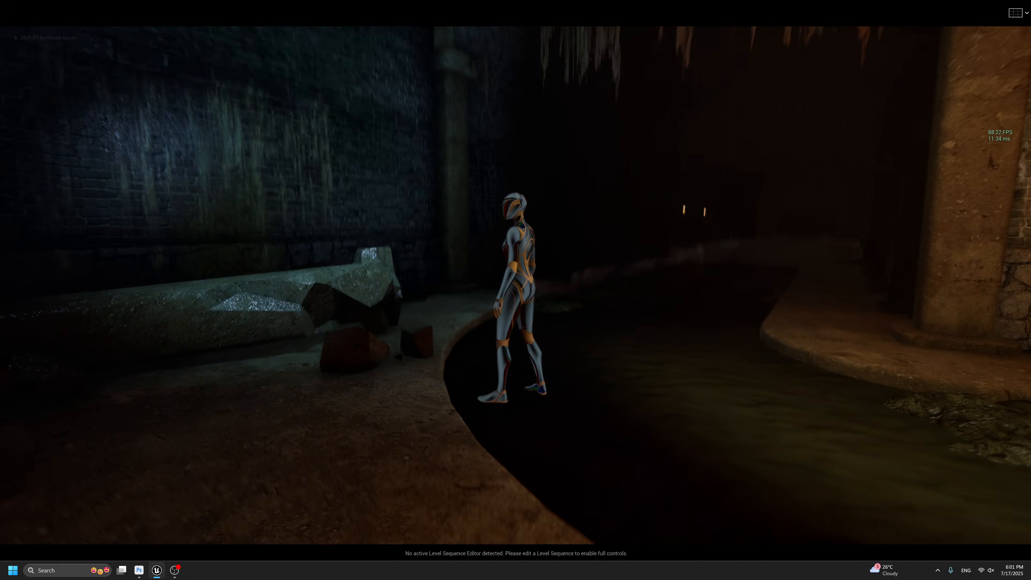
key(w)
key(s)
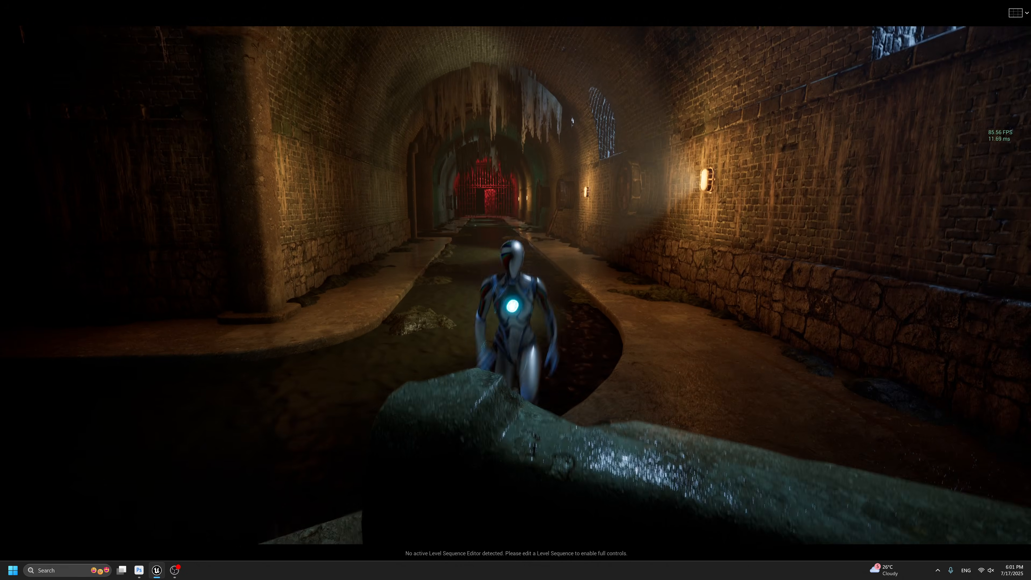
key(w)
key(d)
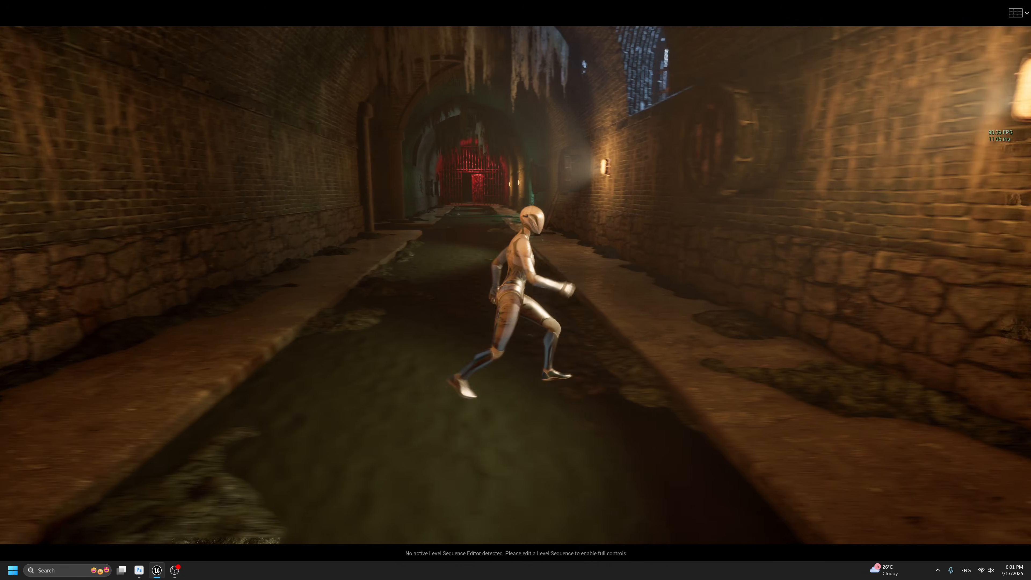
key(s)
key(d)
key(a)
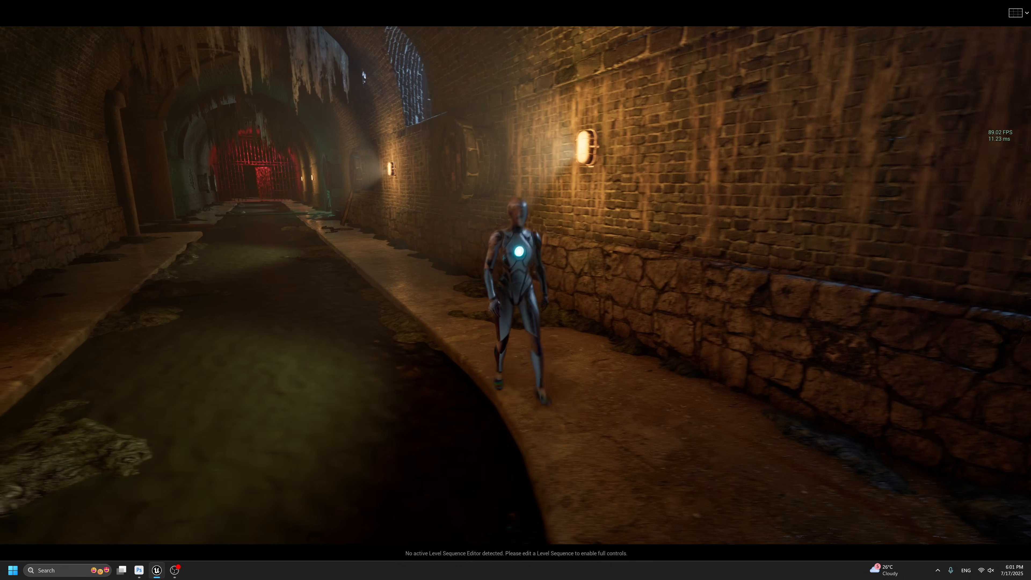
Run the character across the water to the stone ledge by the corner pillar to inspect the lighting there.
key(w)
key(a)
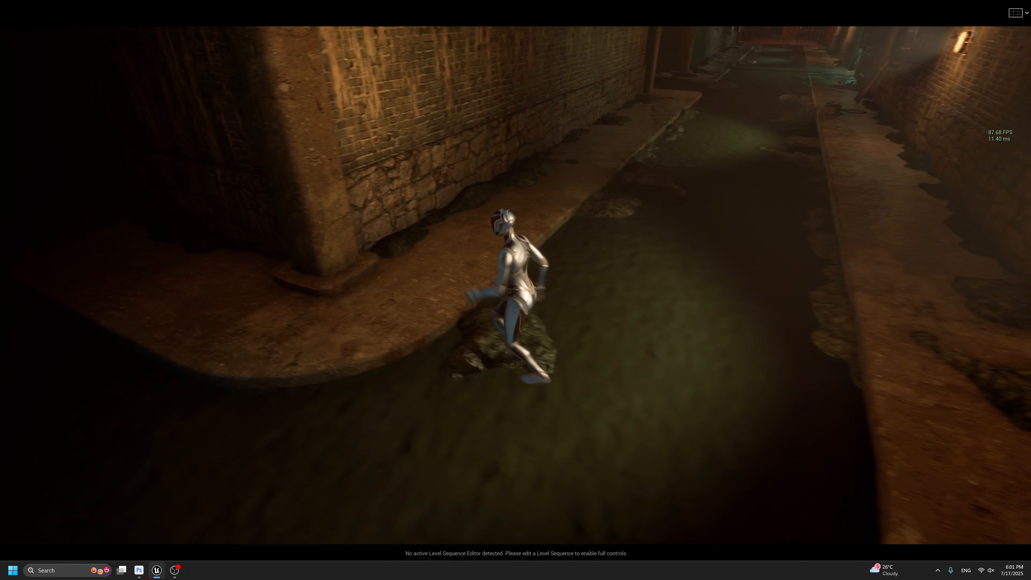
key(w)
key(a)
key(s)
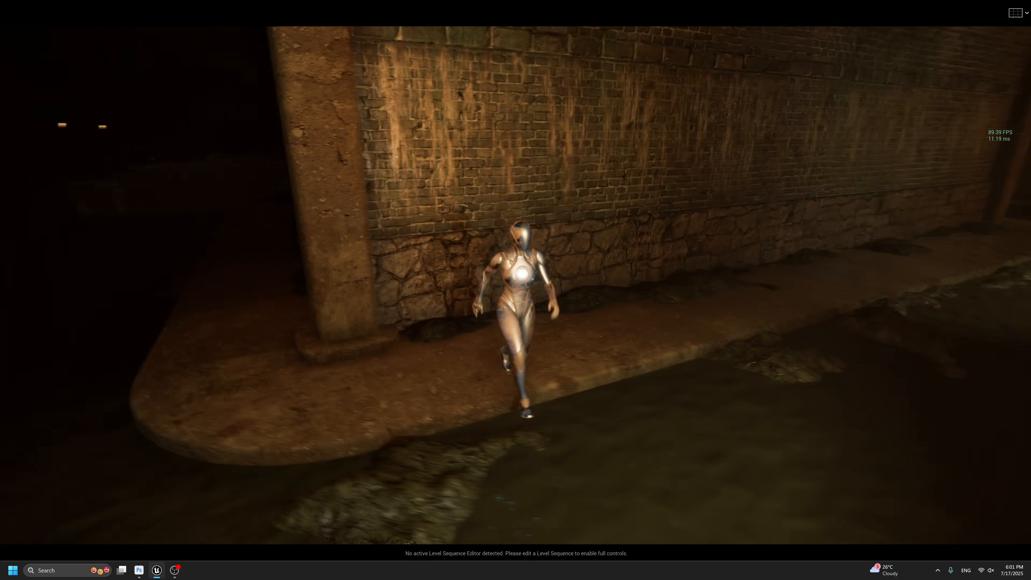
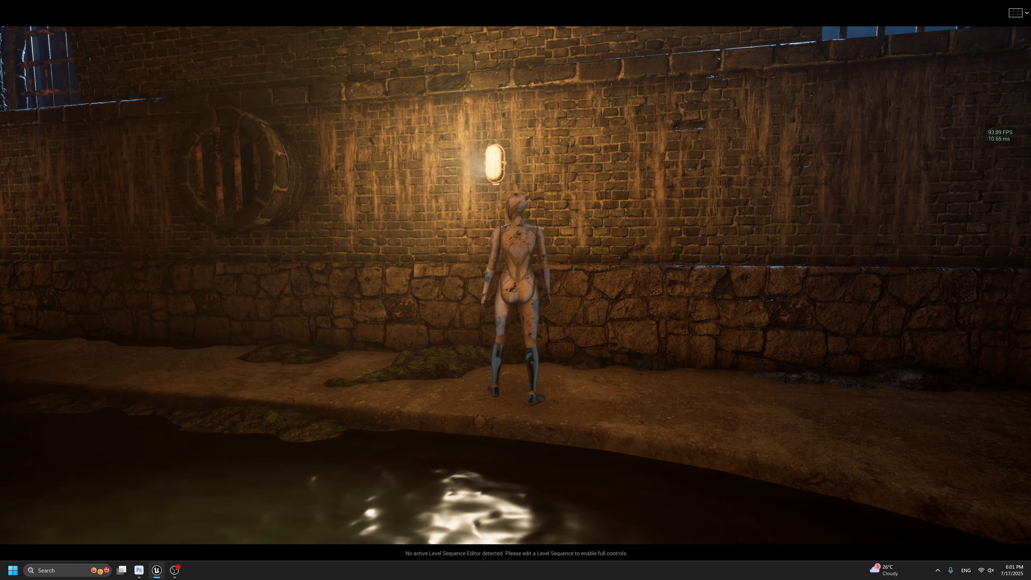
Walk the character near the nearest wall lamp to check its height and glow, and stop playing.
key(w)
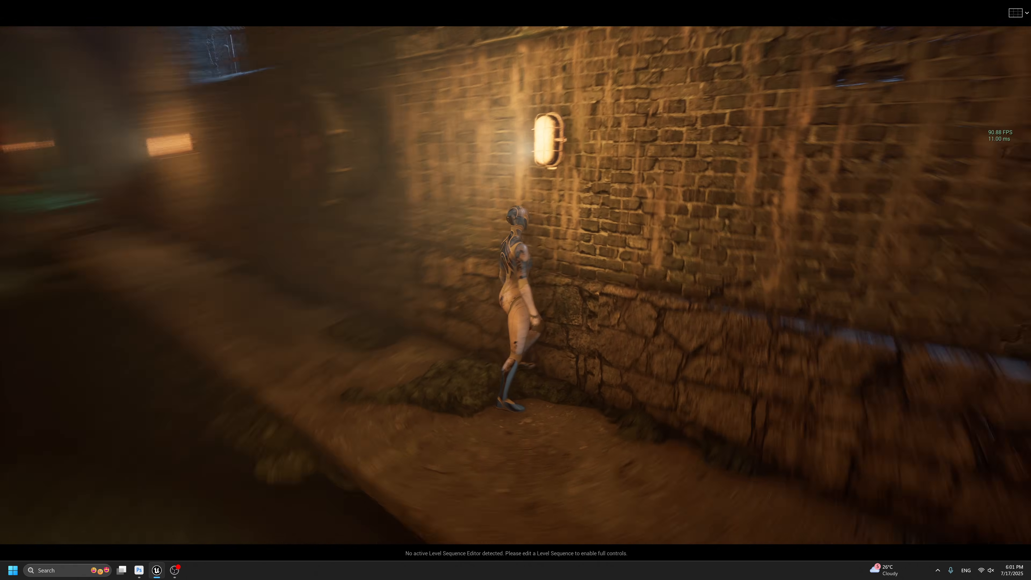
key(s)
key(a)
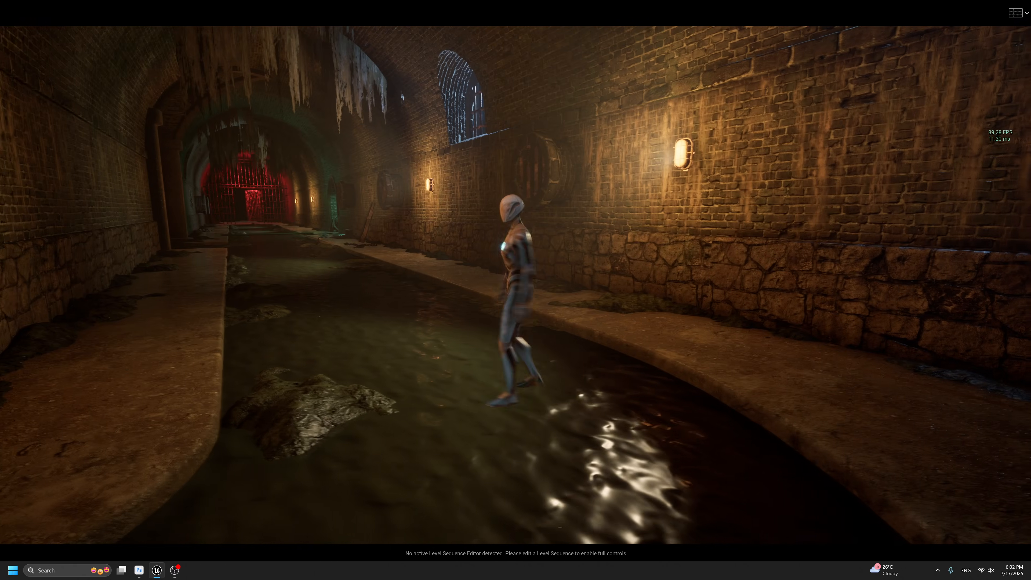
key(s)
key(Escape)
Lower the nearest caged wall lamp together with its lights on the brick wall, and undo the trial scaling.
key(e)
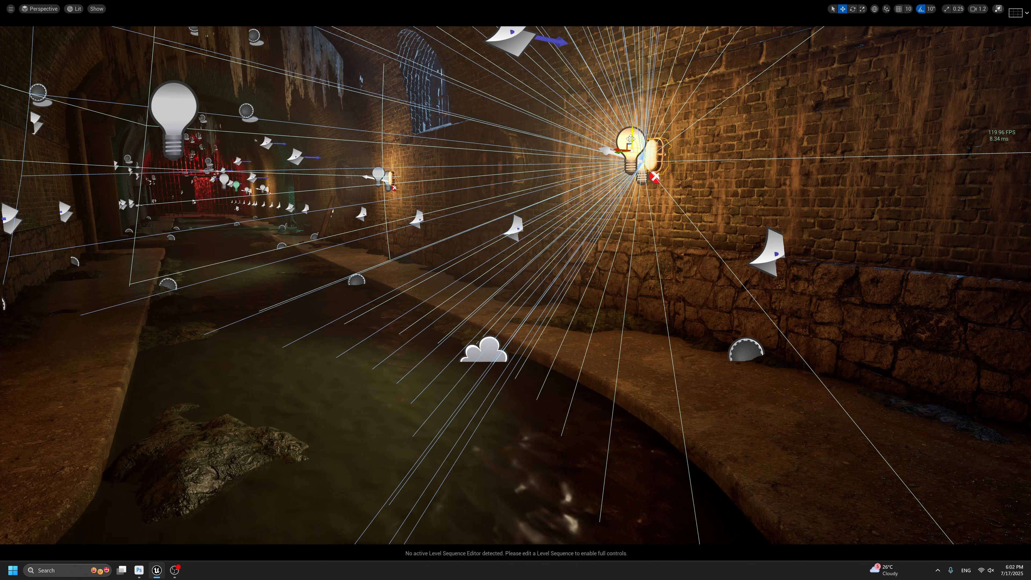
drag(631, 140, 661, 203)
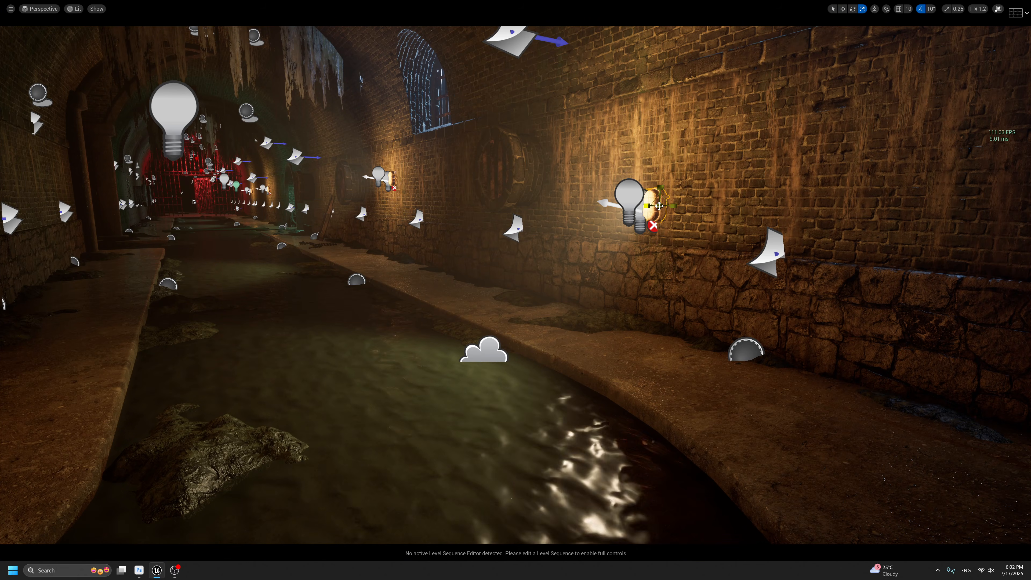
key(ctrl+z)
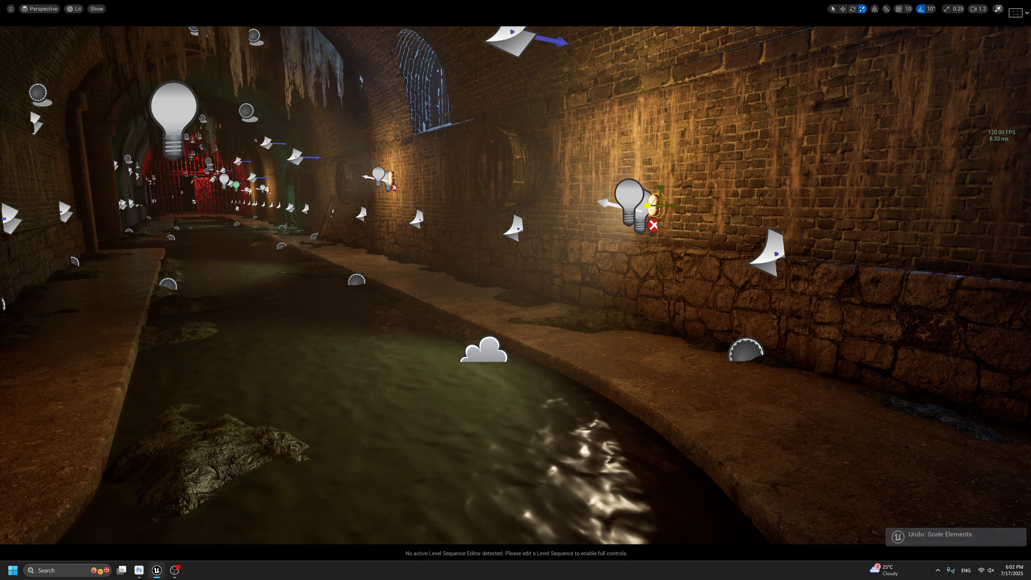
Examine the lowered wall lamp and the tunnel lighting with the editor icons hidden.
key(g)
right_drag(676, 265, 715, 264)
key(g)
scroll(677, 265, up, 4)
scroll(468, 230, down, 5)
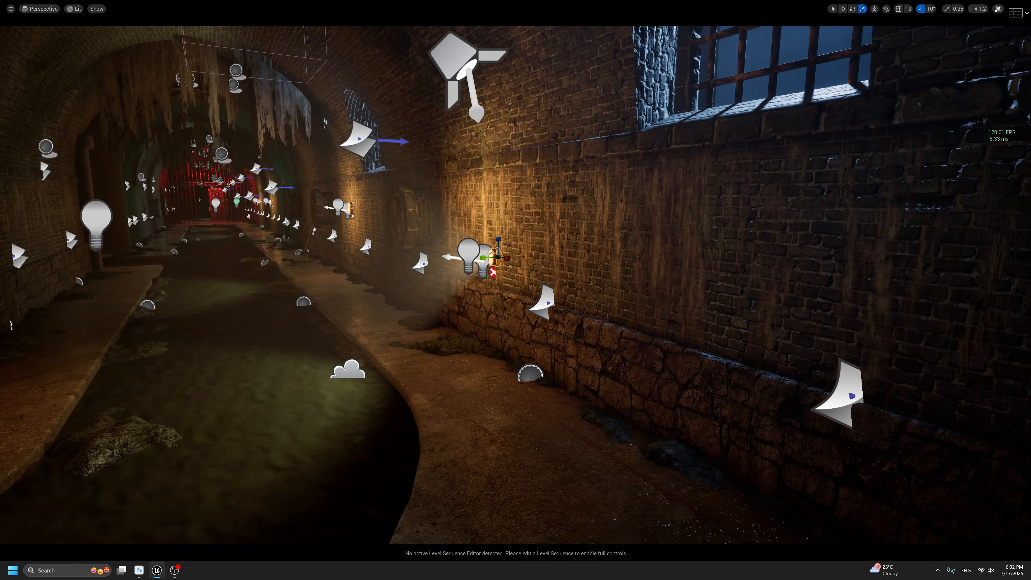
key(1)
key(g)
key(g)
key(g)
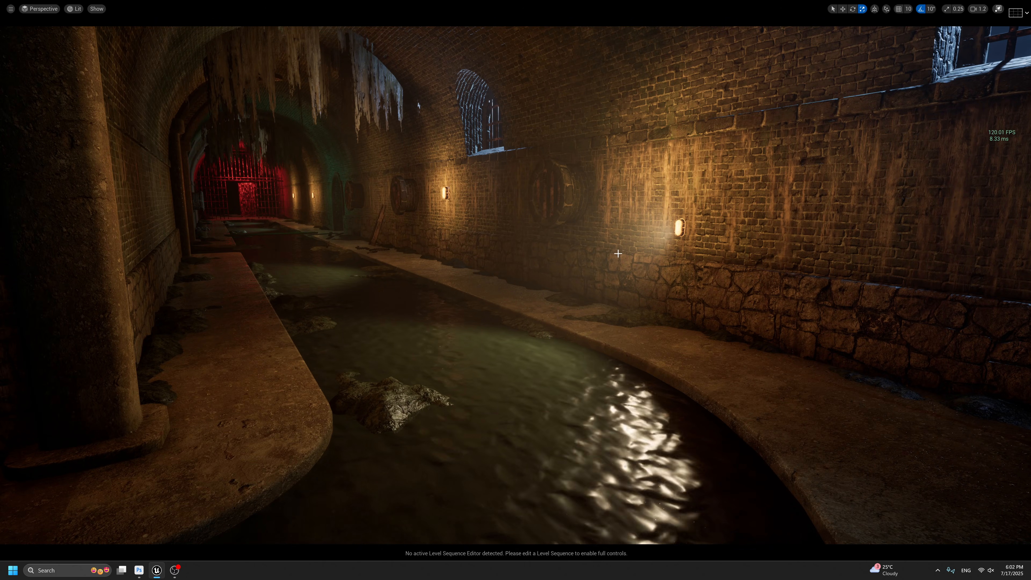
Disable the viewport's realtime override and build the level's lighting with GPU Lightmass.
key(F11)
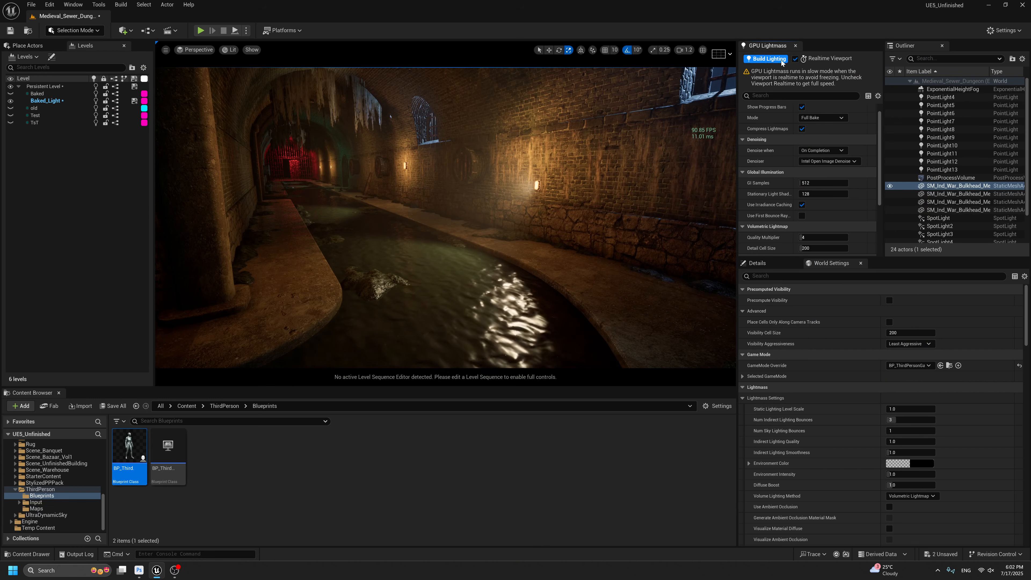
click(165, 50)
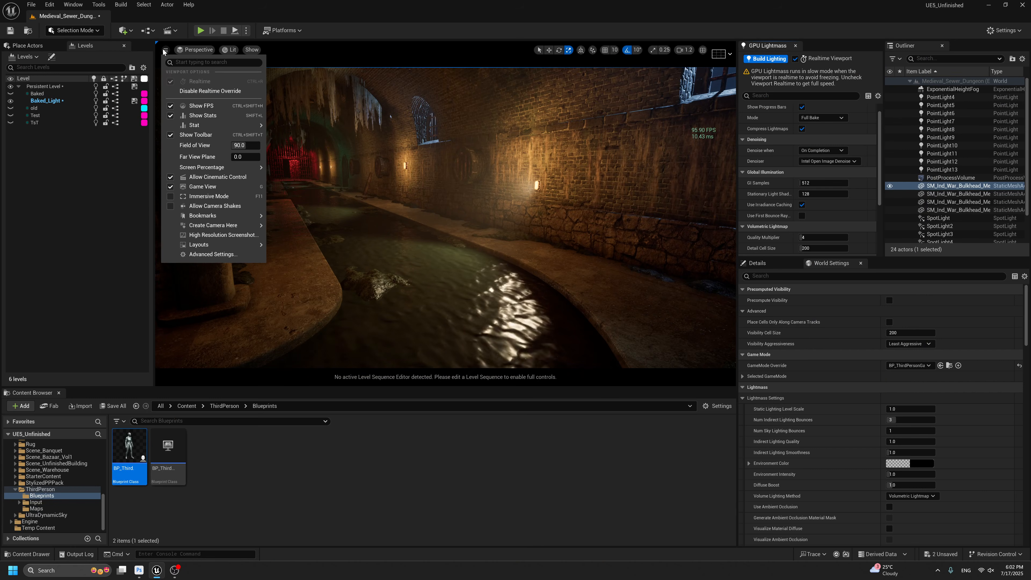
click(184, 93)
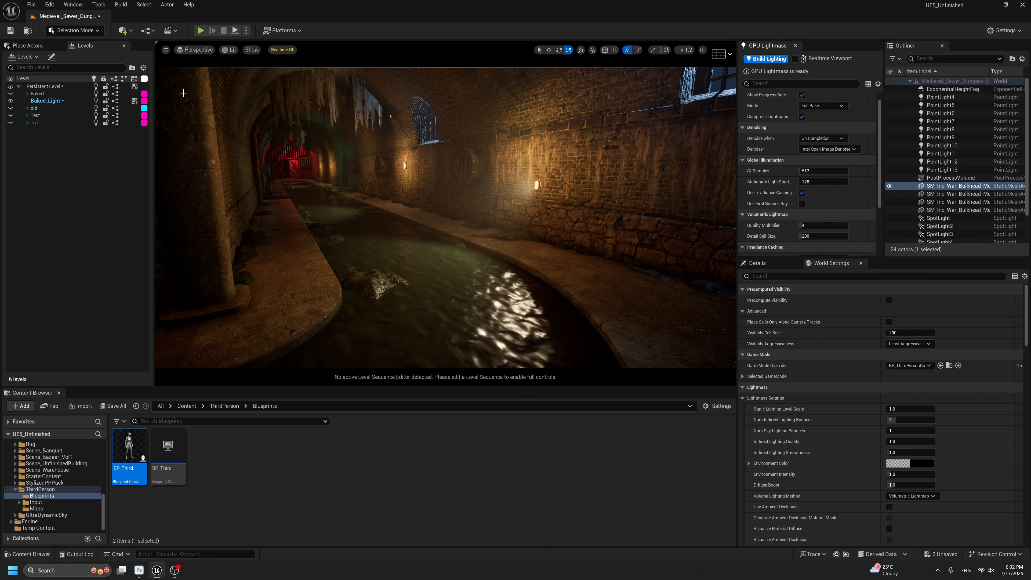
click(773, 59)
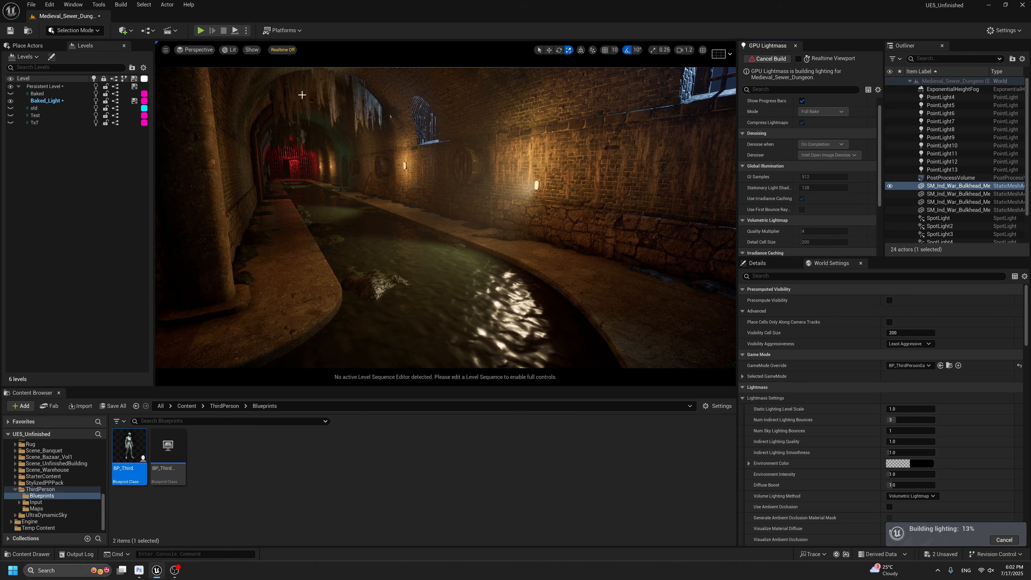
click(165, 50)
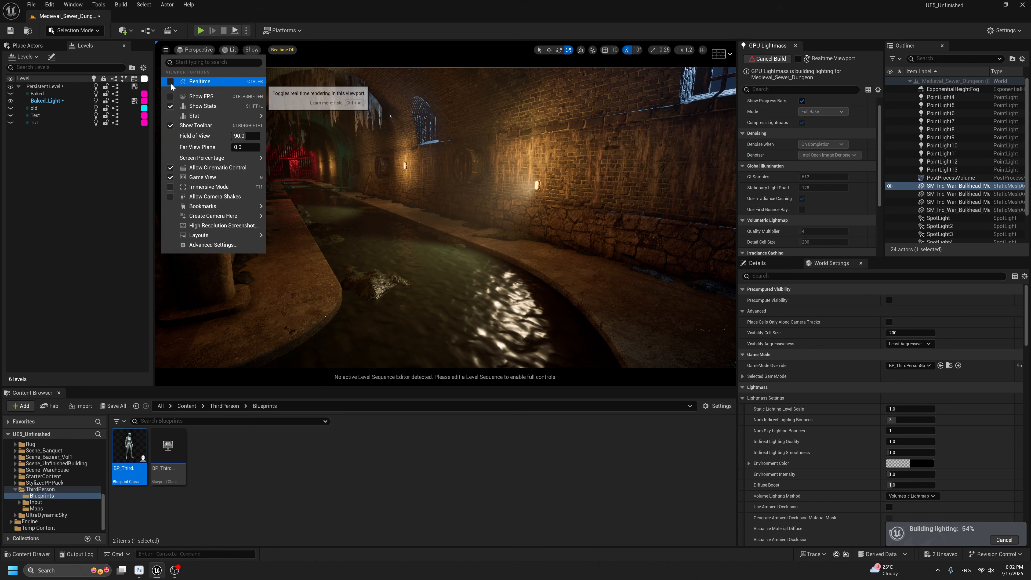
click(478, 3)
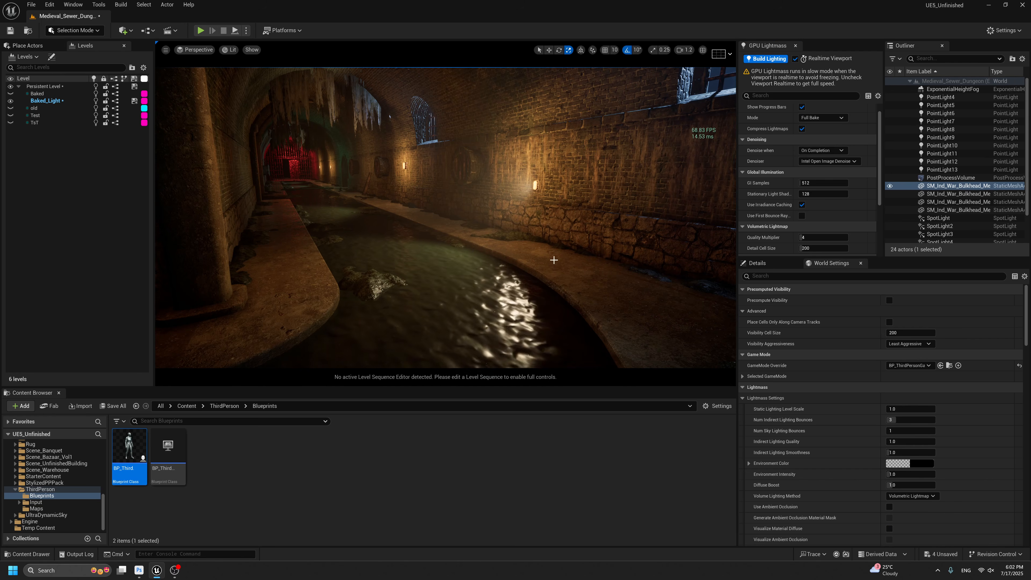
Play full screen from a spot on the water, walk the character up to the lowered wall lamp, and stop.
scroll(554, 260, down, 1)
right_click(518, 353)
click(569, 347)
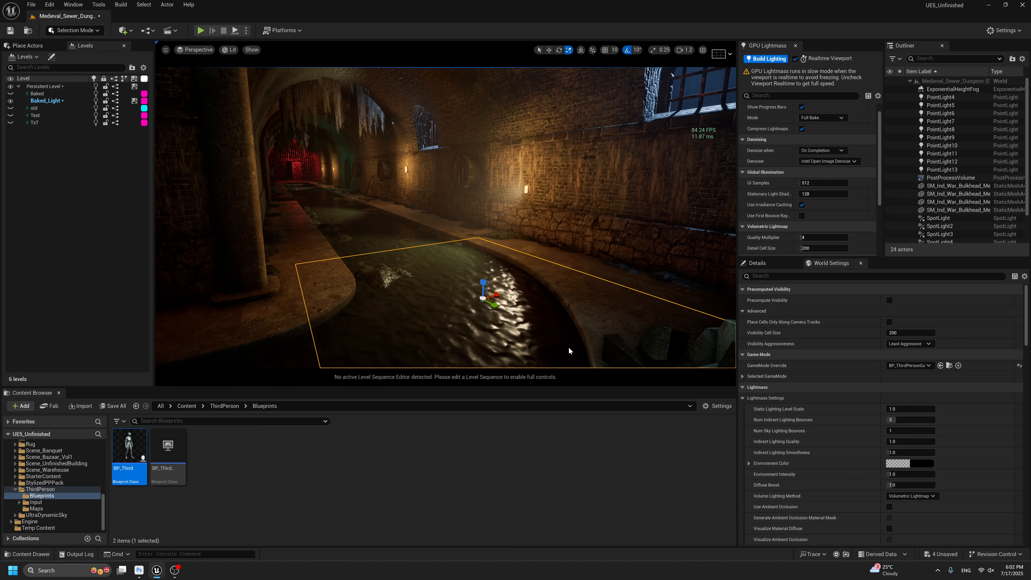
key(F11)
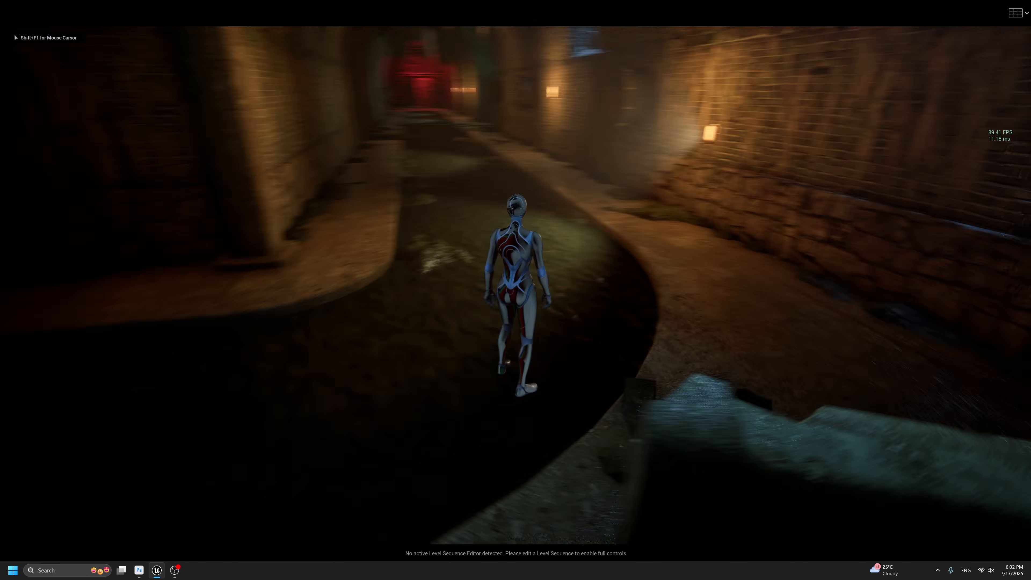
key(w)
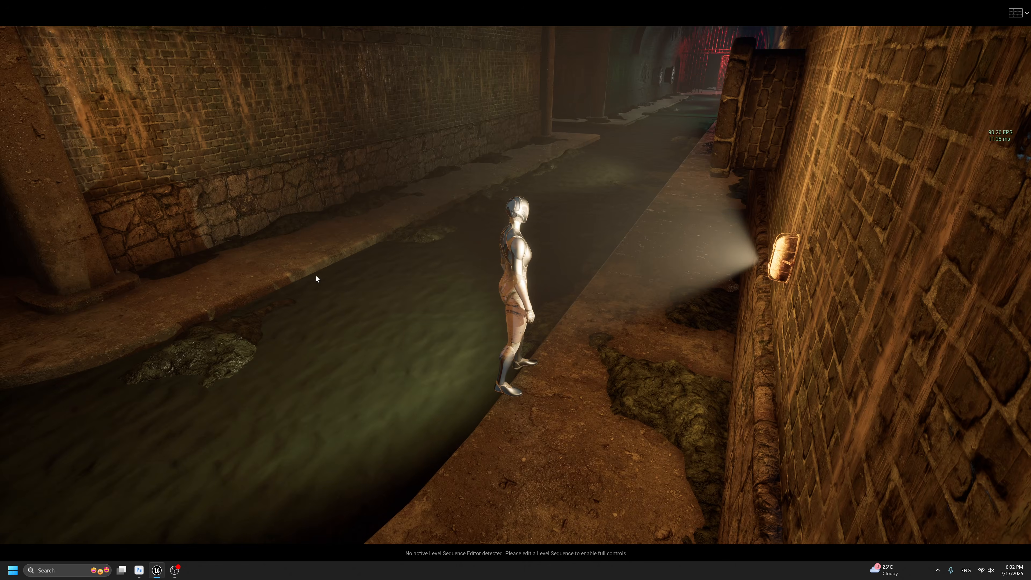
key(Escape)
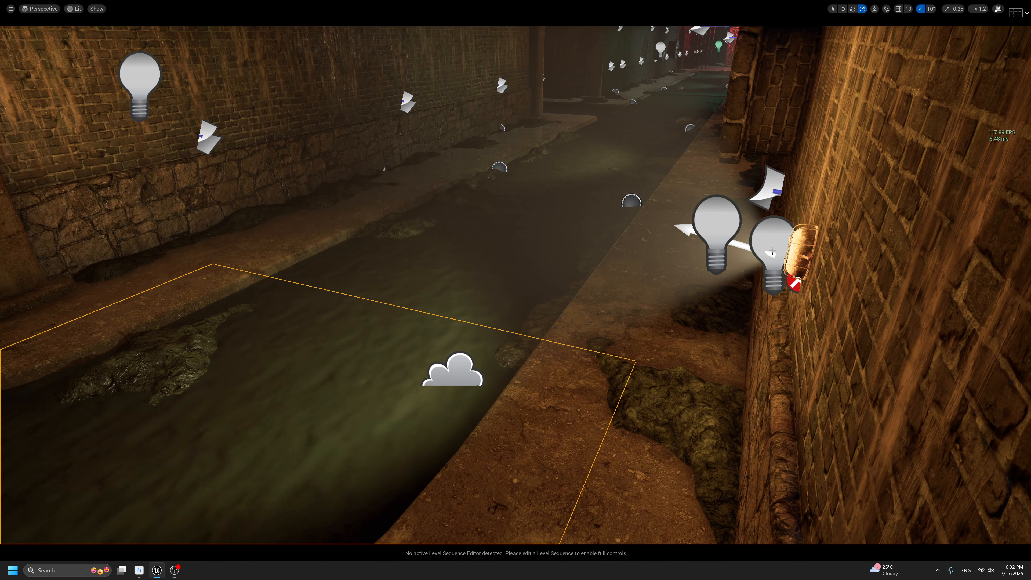
Move the spotlight at the lowered wall lamp closer to its cage and check the beam without editor icons.
click(774, 252)
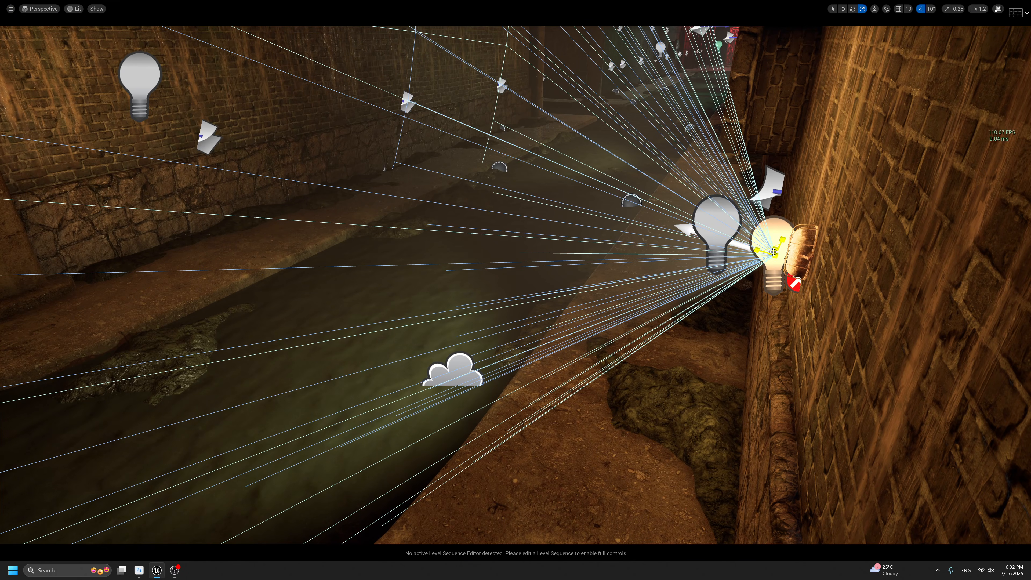
drag(758, 253, 762, 253)
key(g)
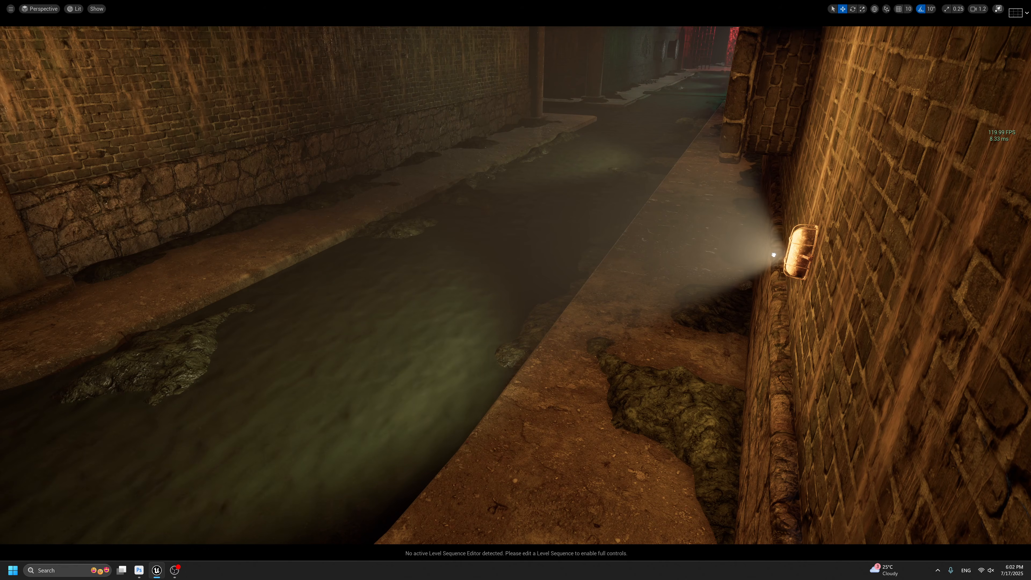
key(g)
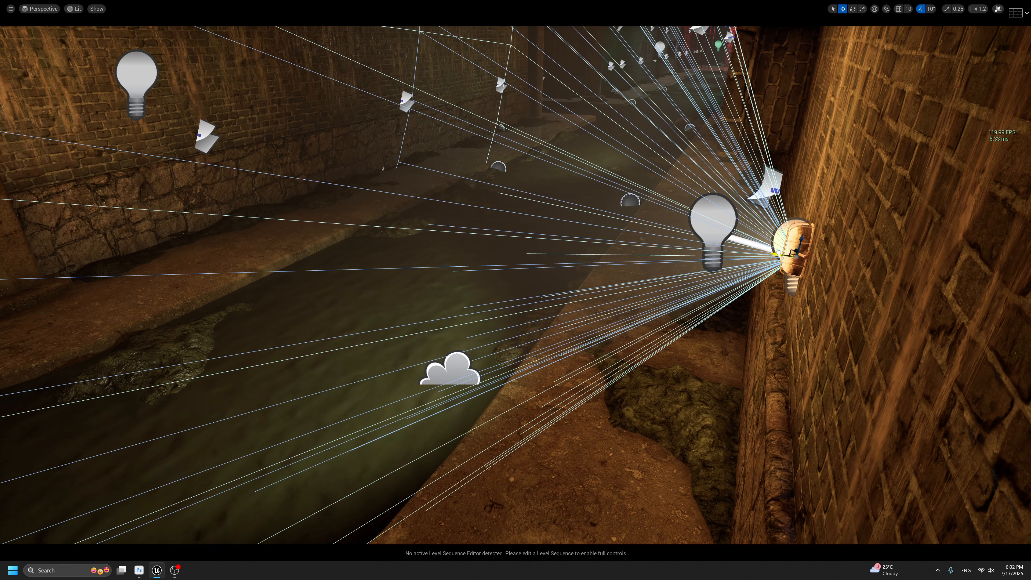
Filter the caged lamp mesh's details by "cas" and inspect the shadow-casting settings of the mesh and its spotlight.
right_drag(879, 250, 771, 250)
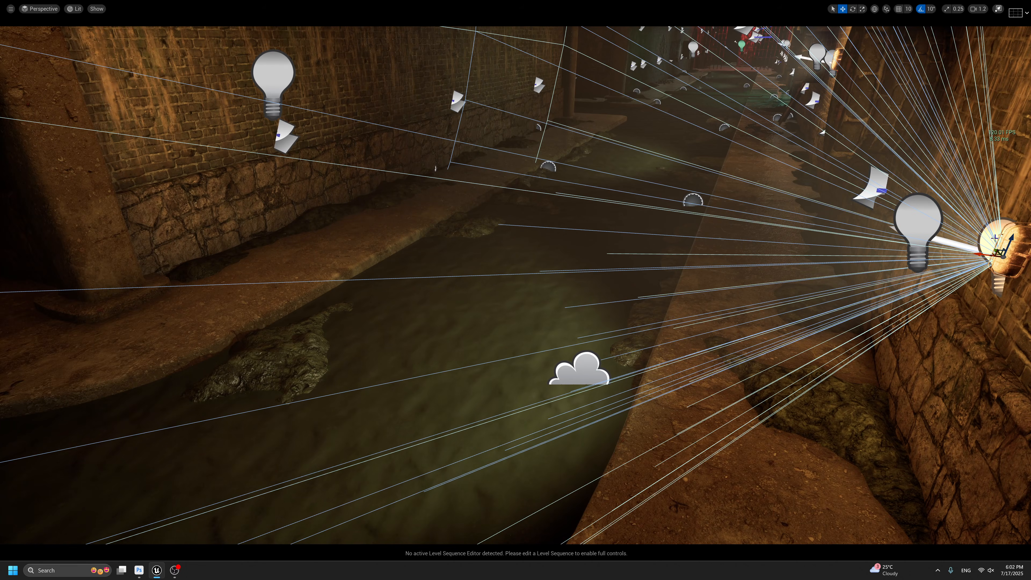
right_drag(827, 211, 908, 211)
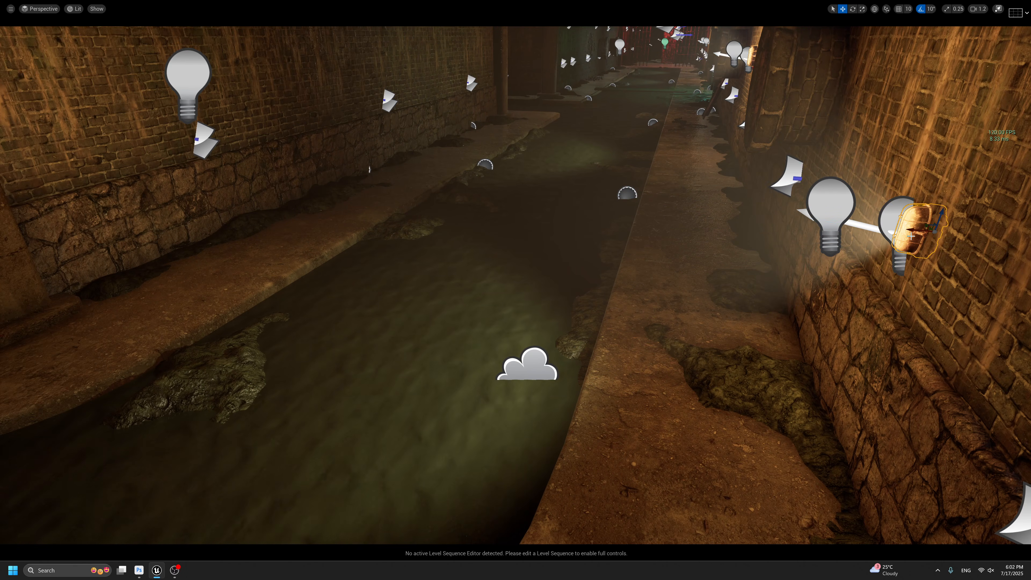
key(F11)
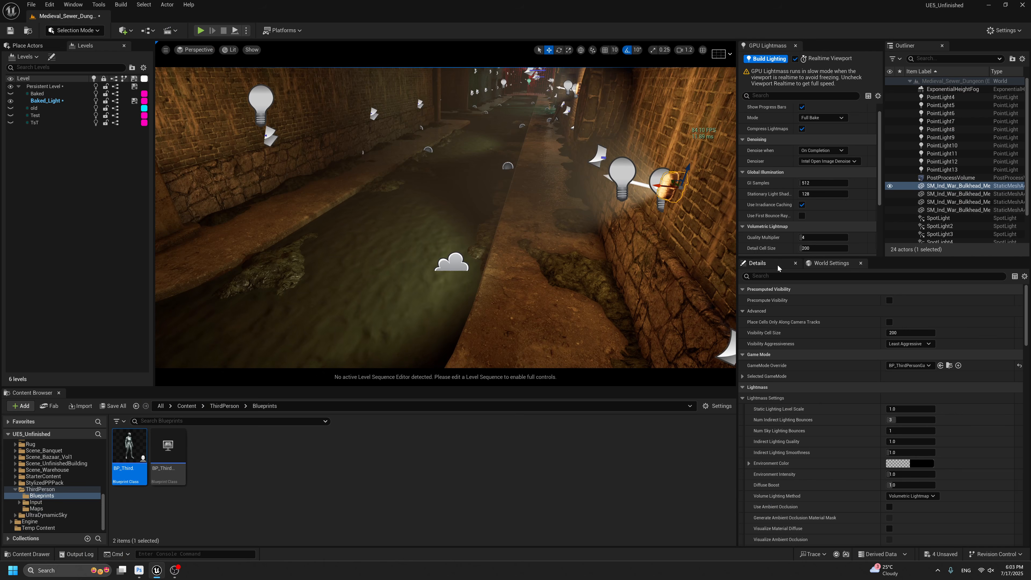
click(777, 265)
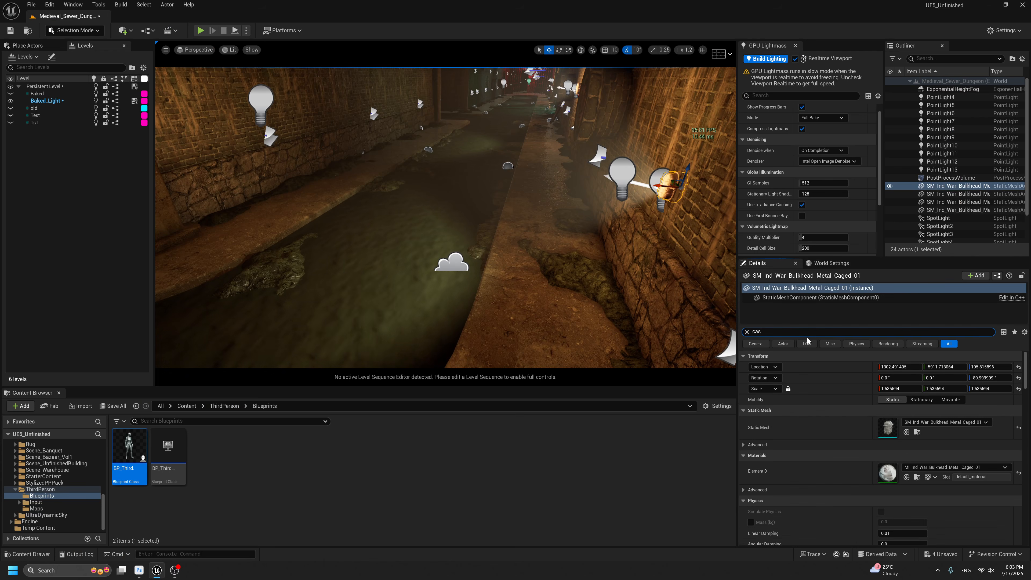
middle_drag(619, 246, 590, 238)
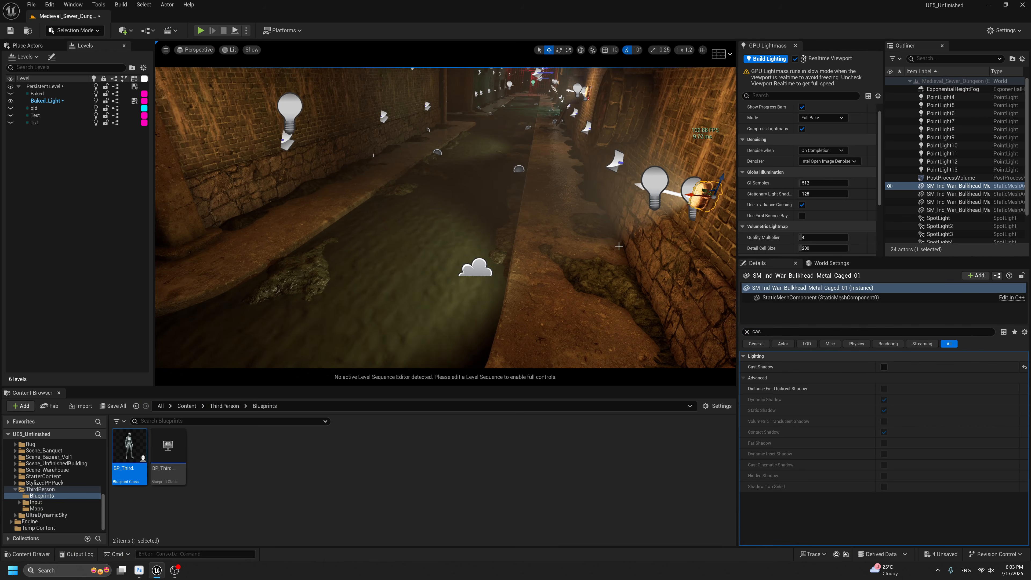
click(690, 191)
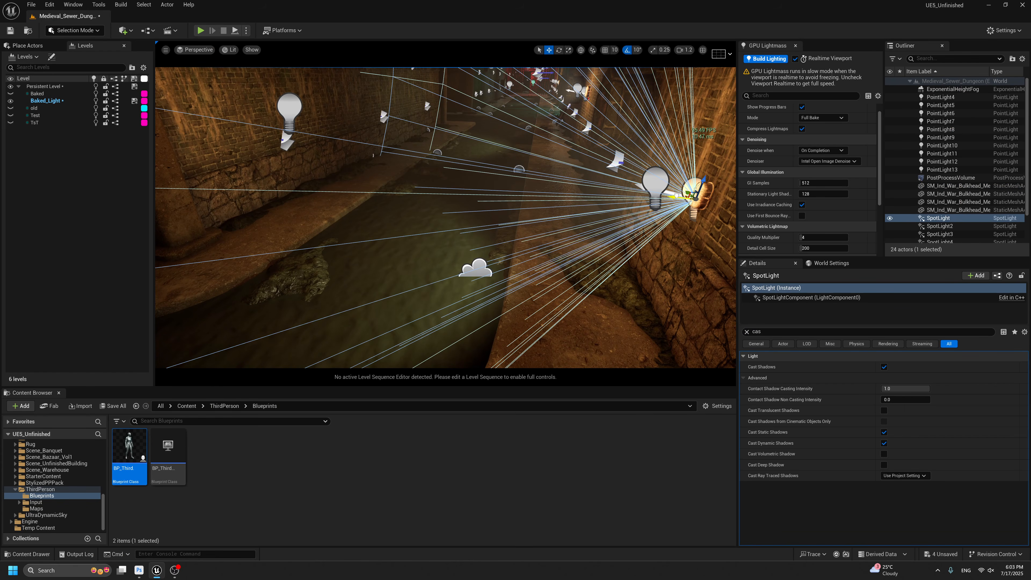
Check the lowered lamp's beam without editor icons and save the level.
key(g)
mouse_move(678, 206)
middle_down()
mouse_move(716, 212)
mouse_move(678, 206)
middle_up()
key(g)
key(g)
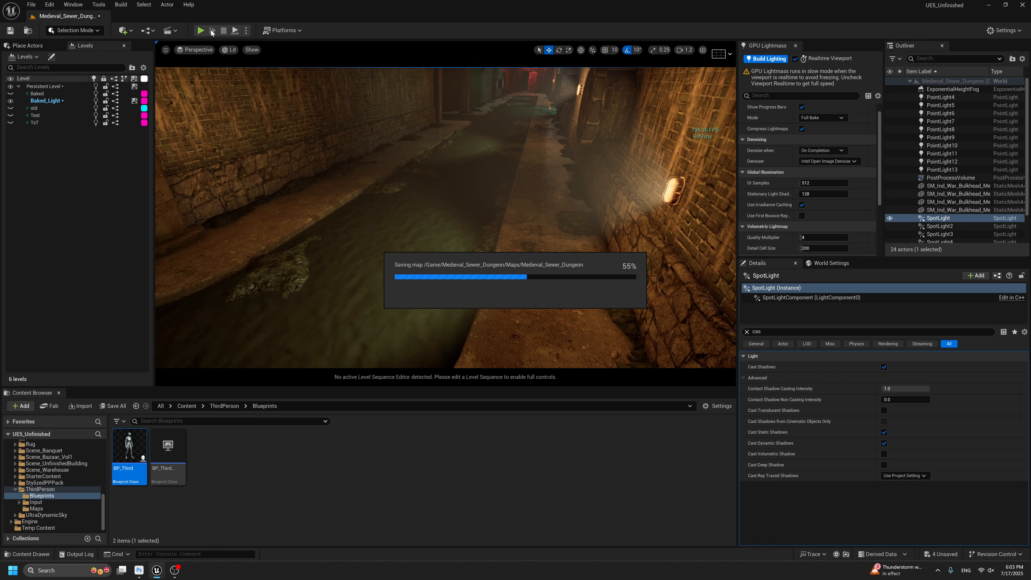
Start a full-screen play test from the water plane near the lowered wall lamp.
right_drag(342, 278, 381, 280)
right_click(311, 321)
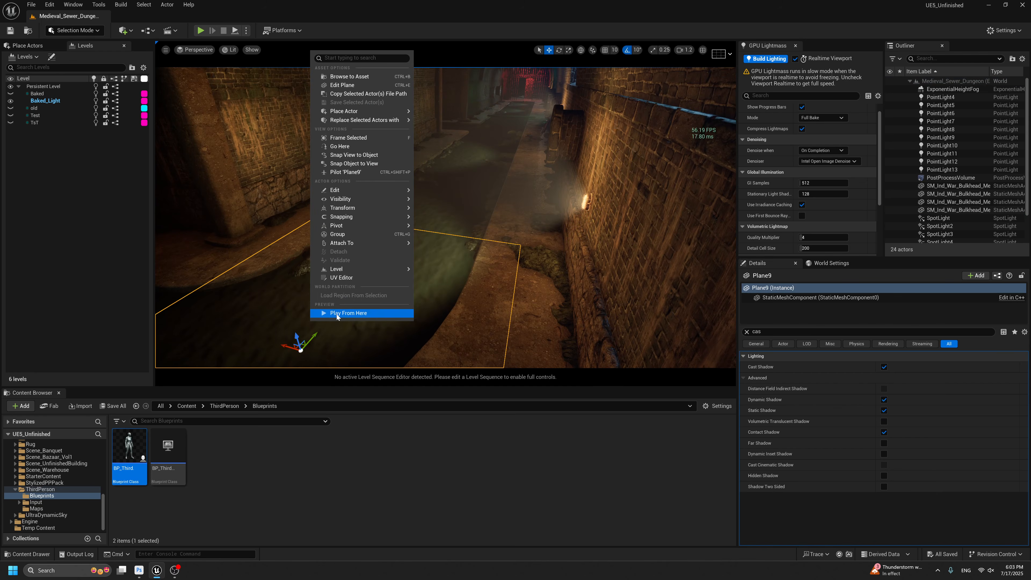
click(337, 315)
click(386, 162)
key(F11)
Run the character past the lowered wall lamp and across the water to the opposite walkway, and stop the play test.
key(w)
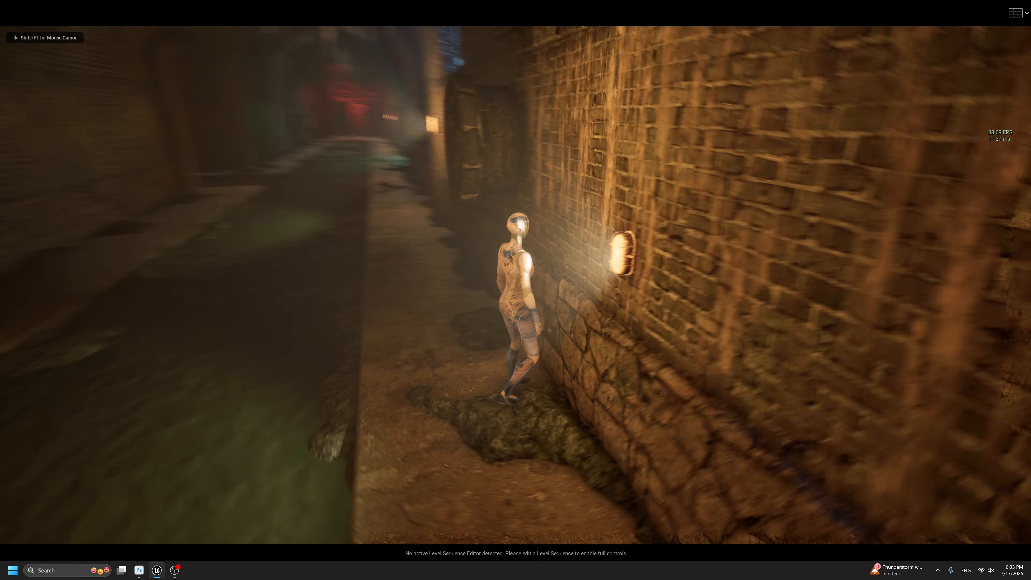
key(a)
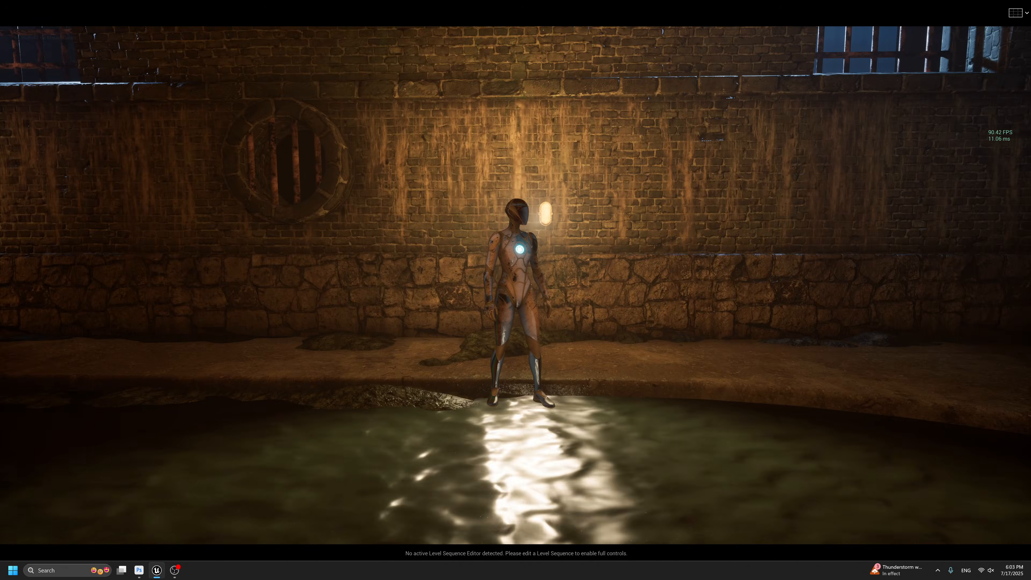
key(s)
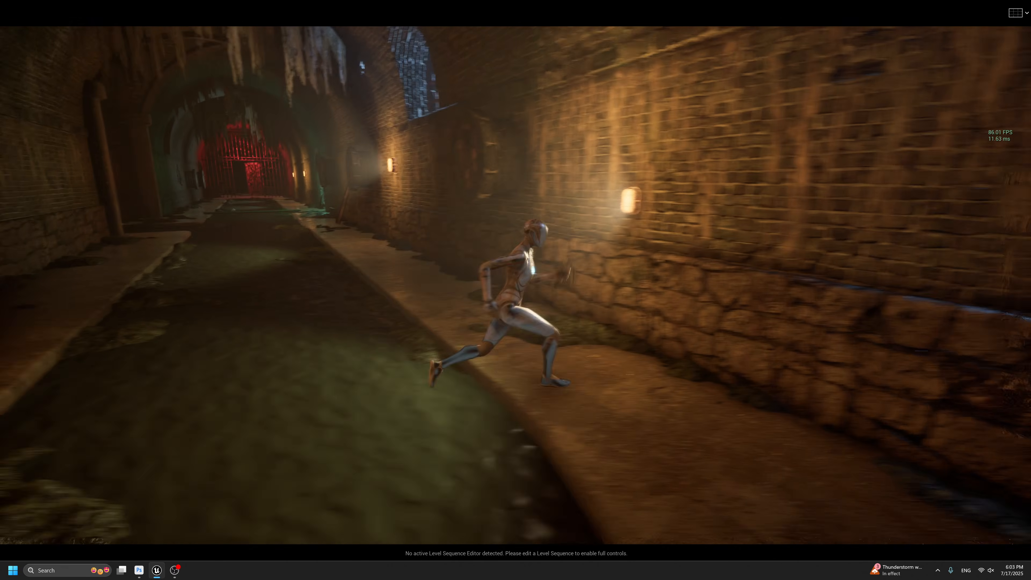
key(s)
key(d)
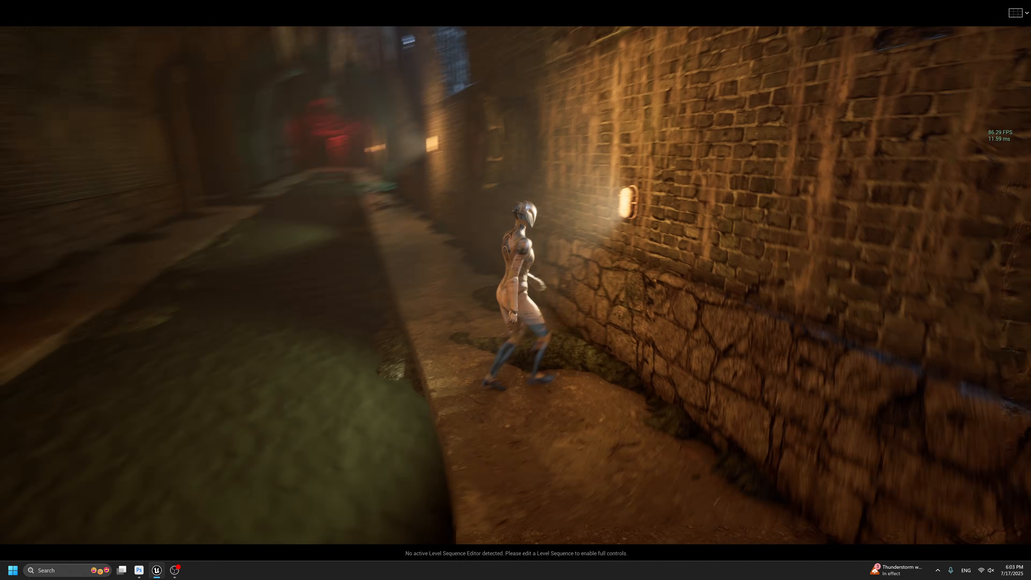
key(a)
key(s)
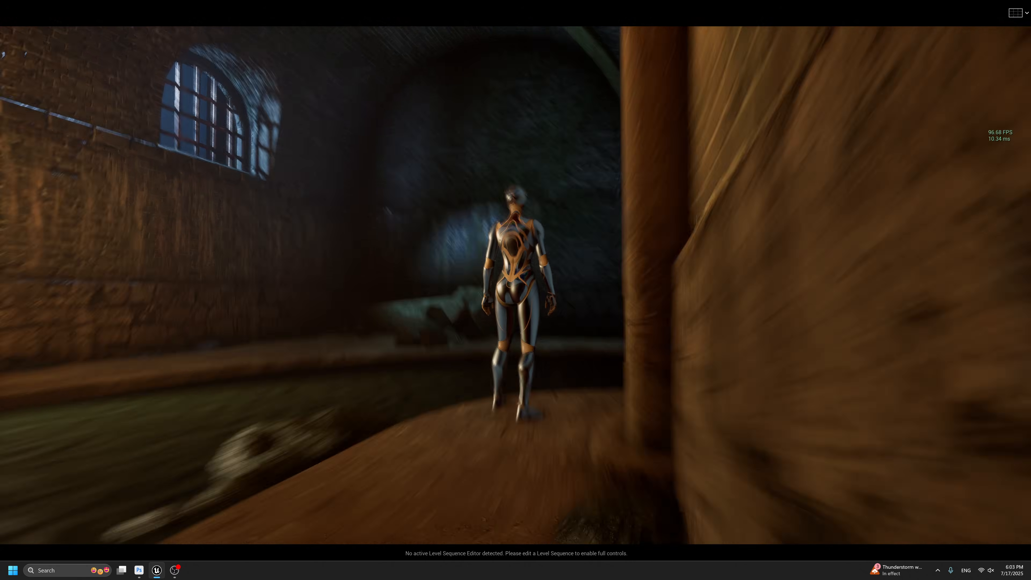
key(Escape)
Play again from the water beside the rock and walk the character into the tunnel.
right_drag(414, 175, 454, 222)
key(w)
right_click(643, 386)
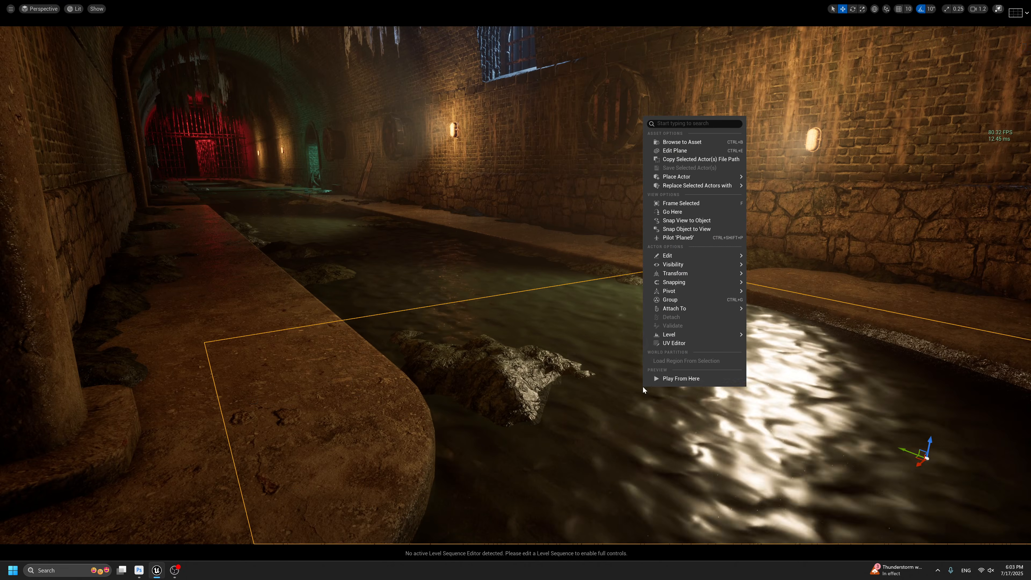
click(678, 376)
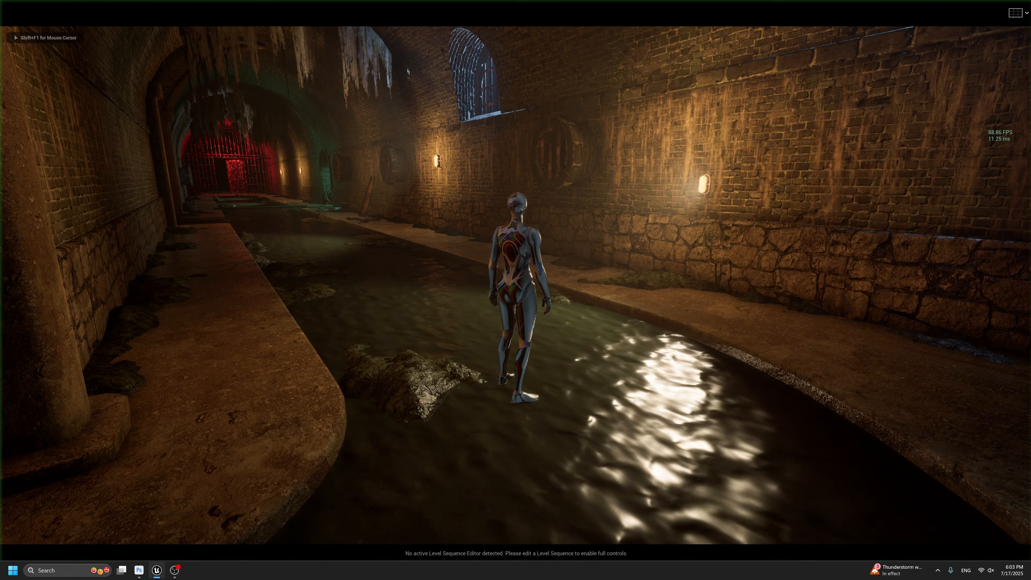
key(w)
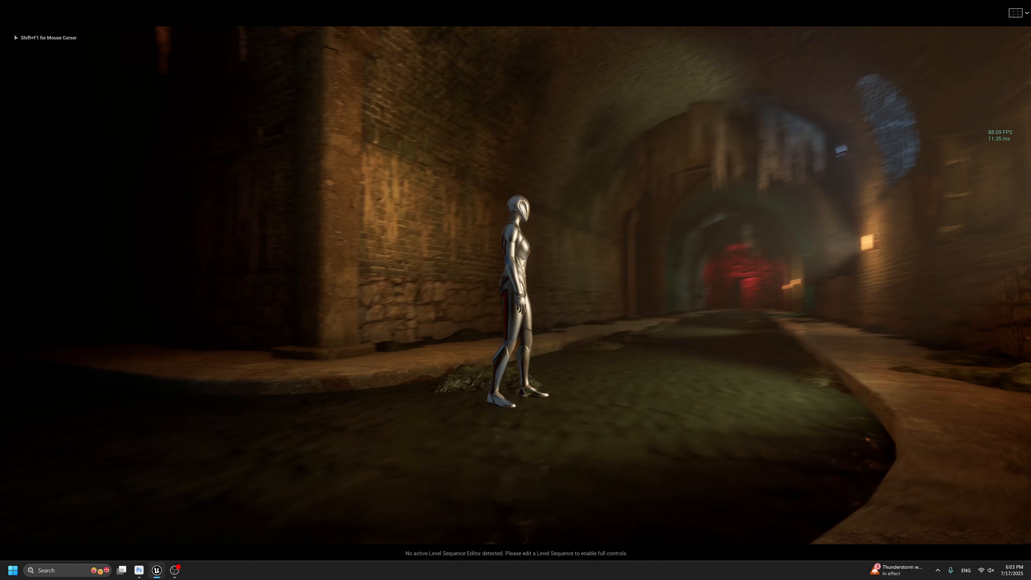
key(s)
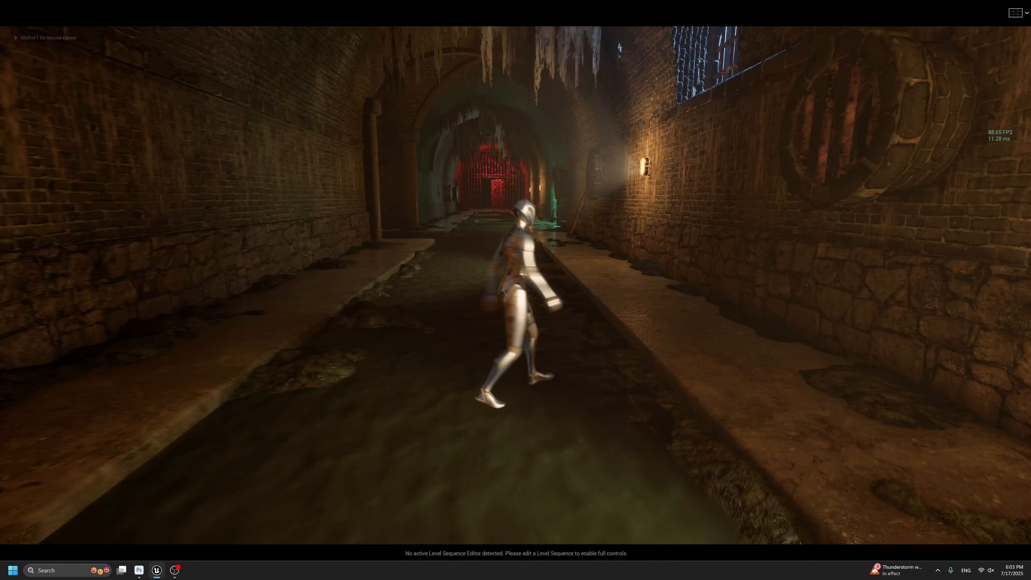
Run the character to the far caged lamp, return along the walkway to the lowered lamp, and stop playing.
key(w)
key(s)
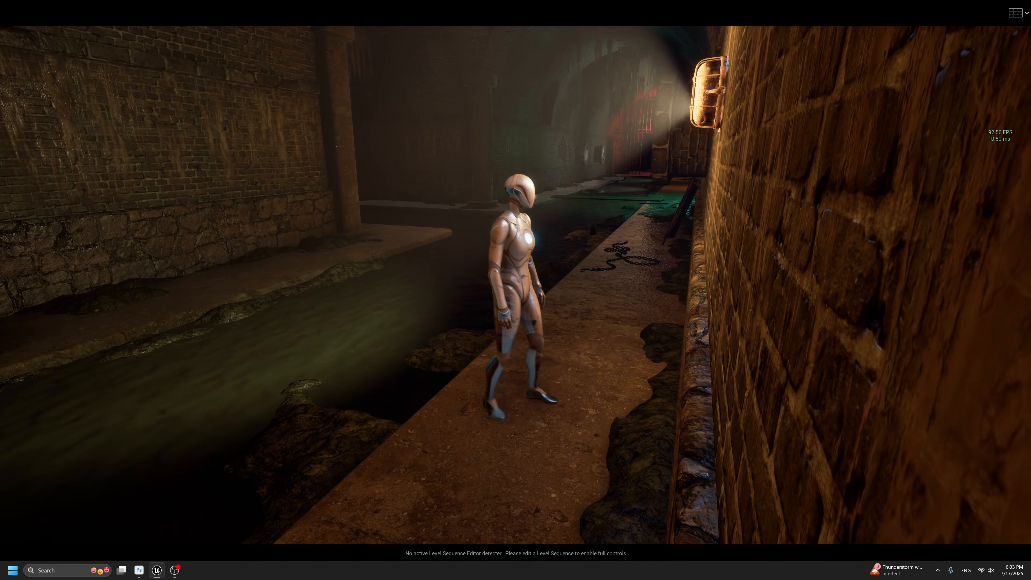
key(w)
key(w)
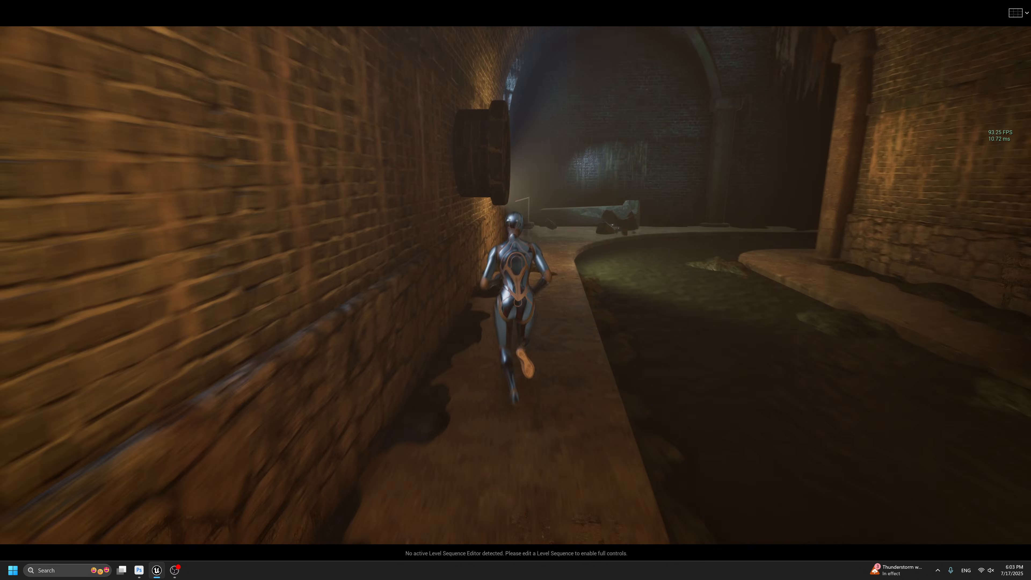
key(d)
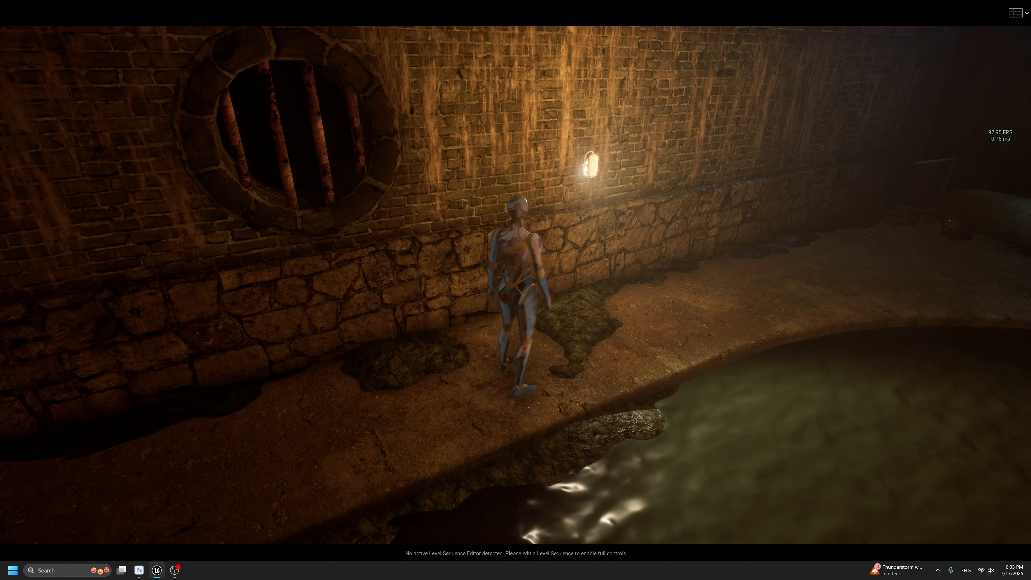
key(d)
key(a)
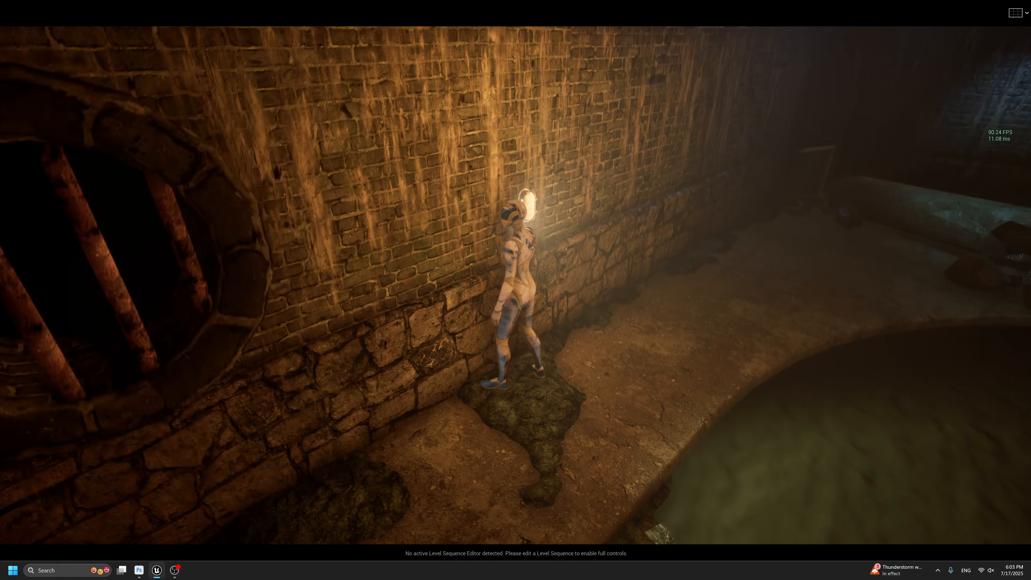
key(Escape)
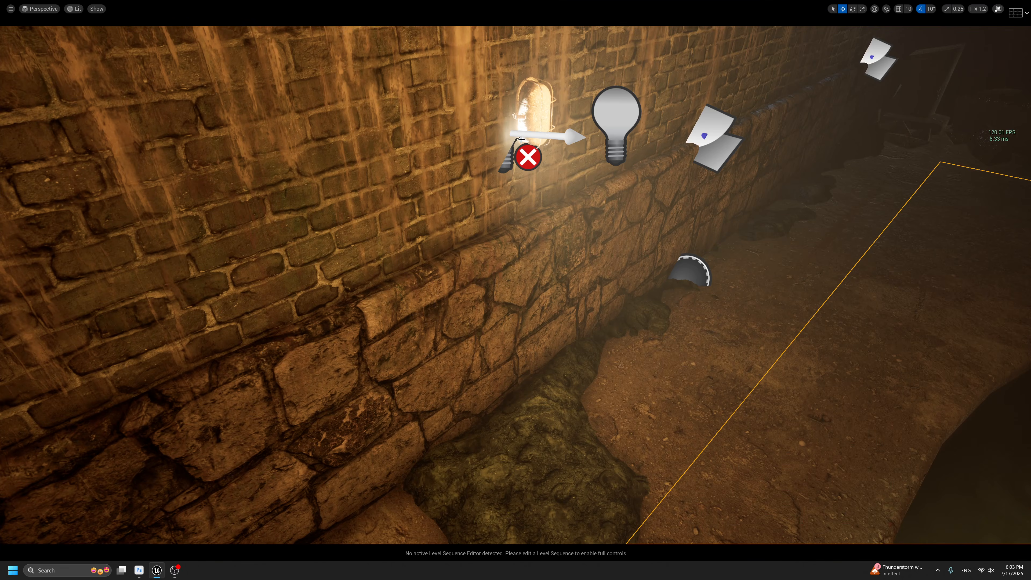
Move the lowered lamp's spotlight sideways into line with its cage, check it without editor icons, and leave the full-screen view.
click(528, 157)
right_drag(527, 157, 576, 86)
key(w)
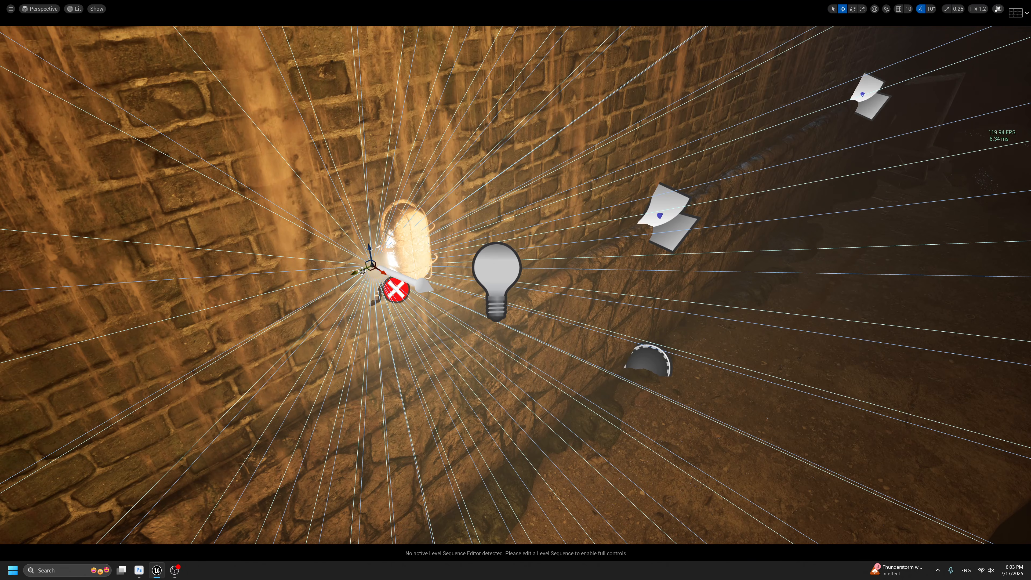
drag(362, 275, 385, 264)
key(g)
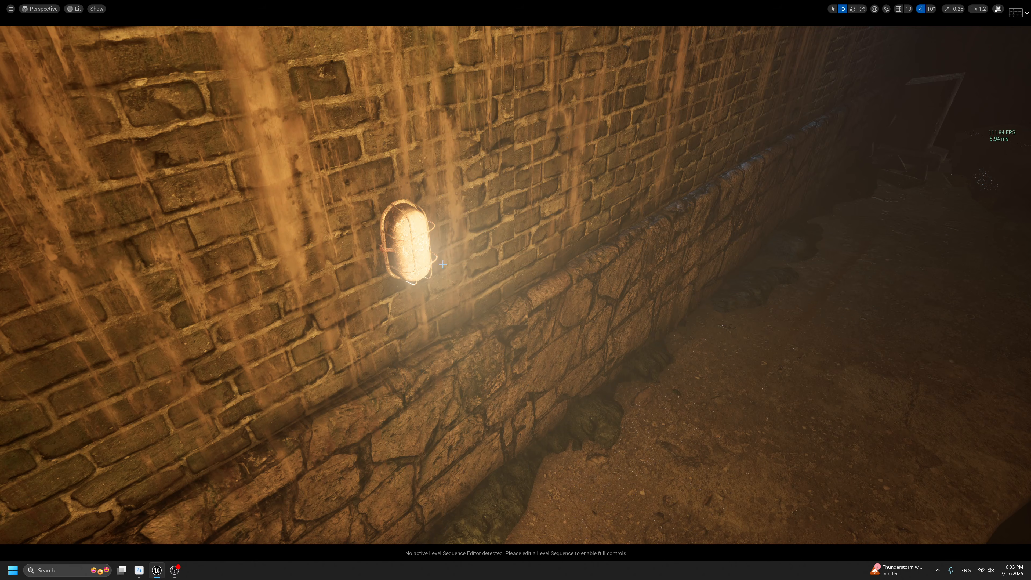
key(g)
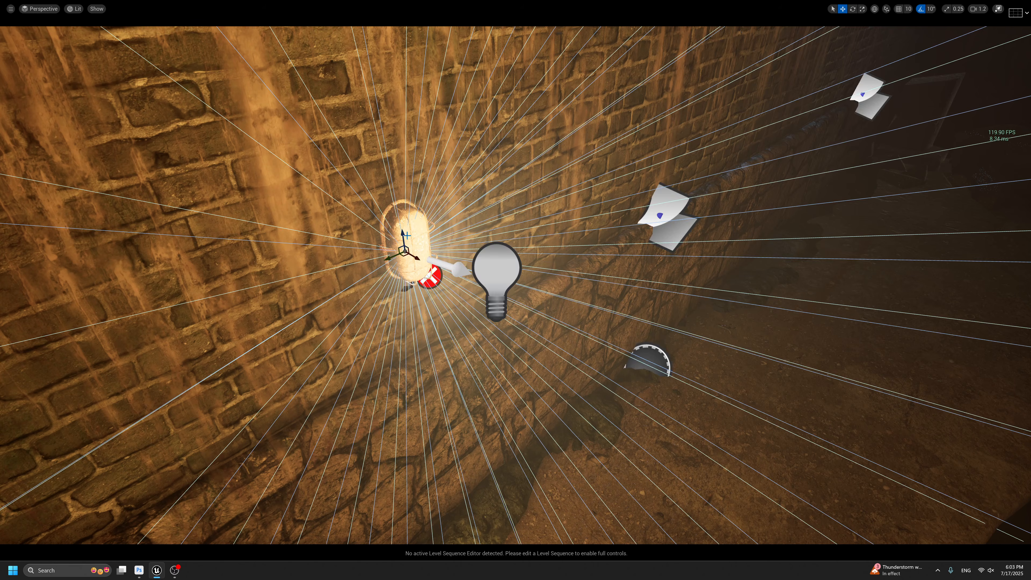
key(g)
key(F11)
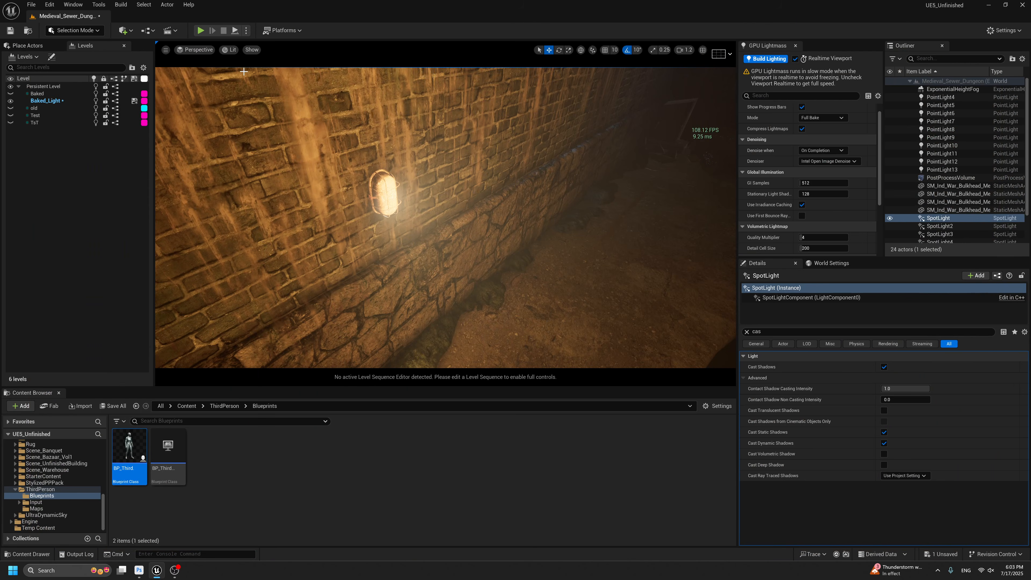
Play full screen from the walkway beside the lowered lamp and cross the water to the pillar on the opposite side.
right_drag(536, 326, 534, 323)
right_click(571, 319)
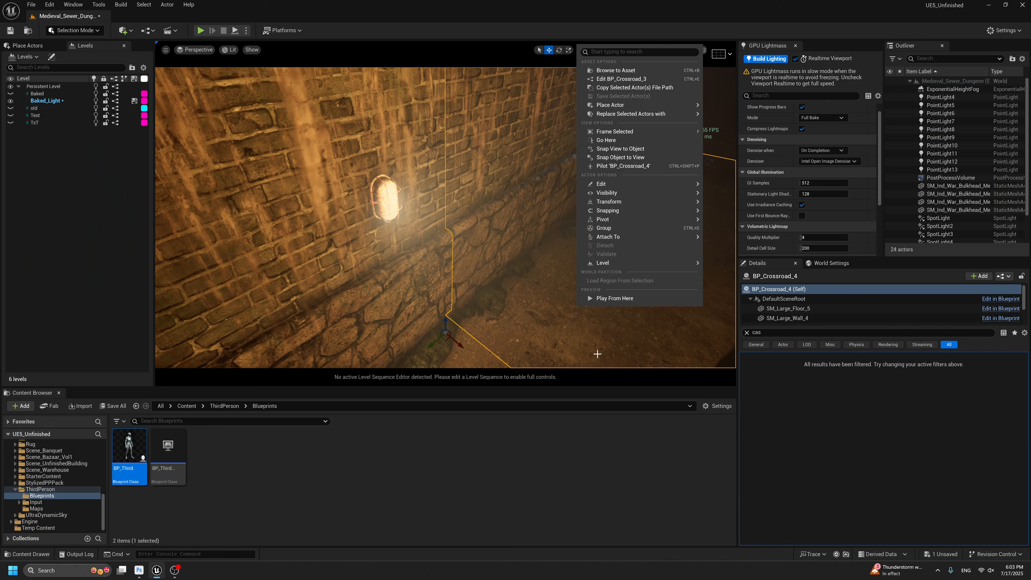
click(607, 300)
key(F11)
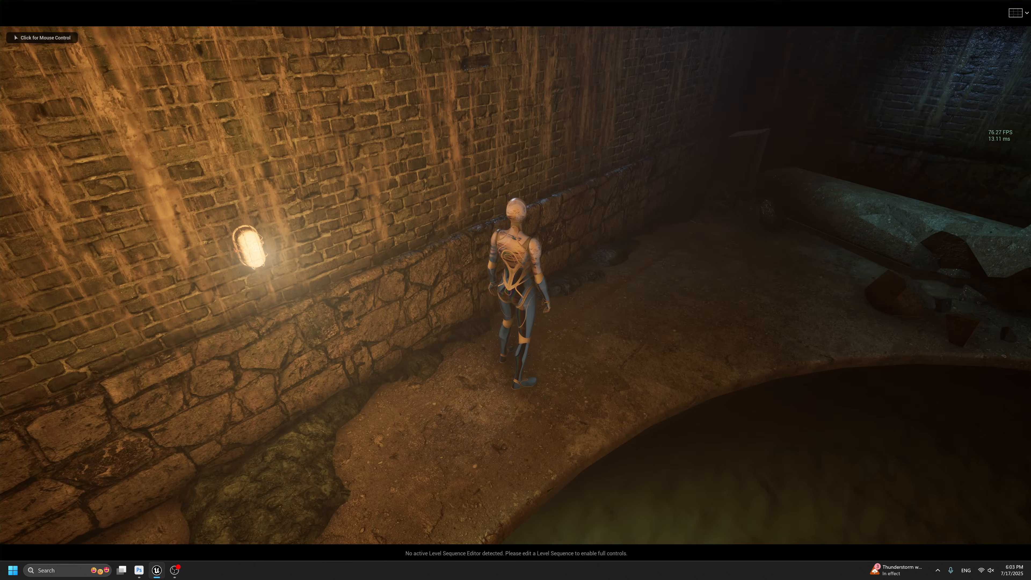
key(w)
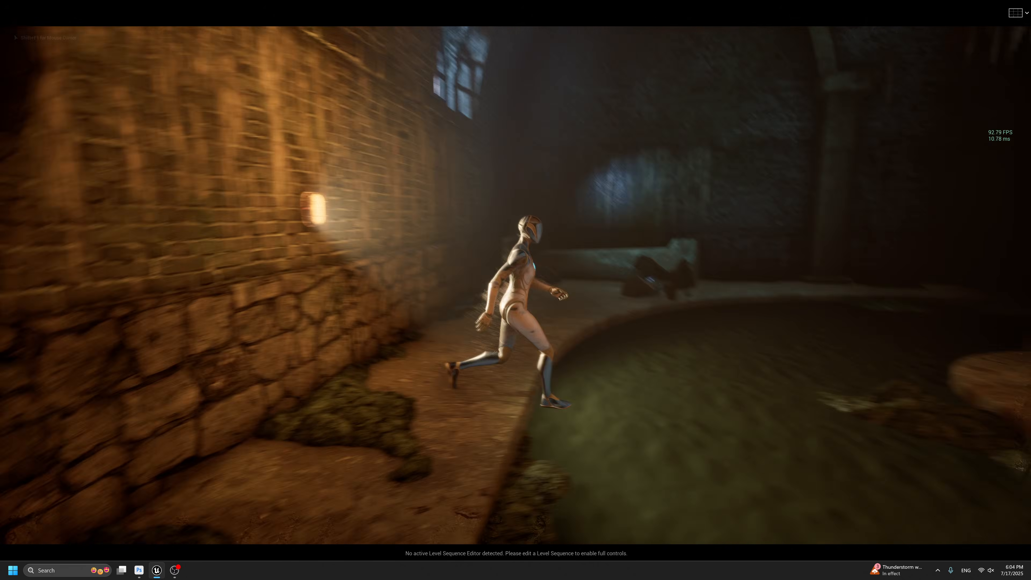
key(space)
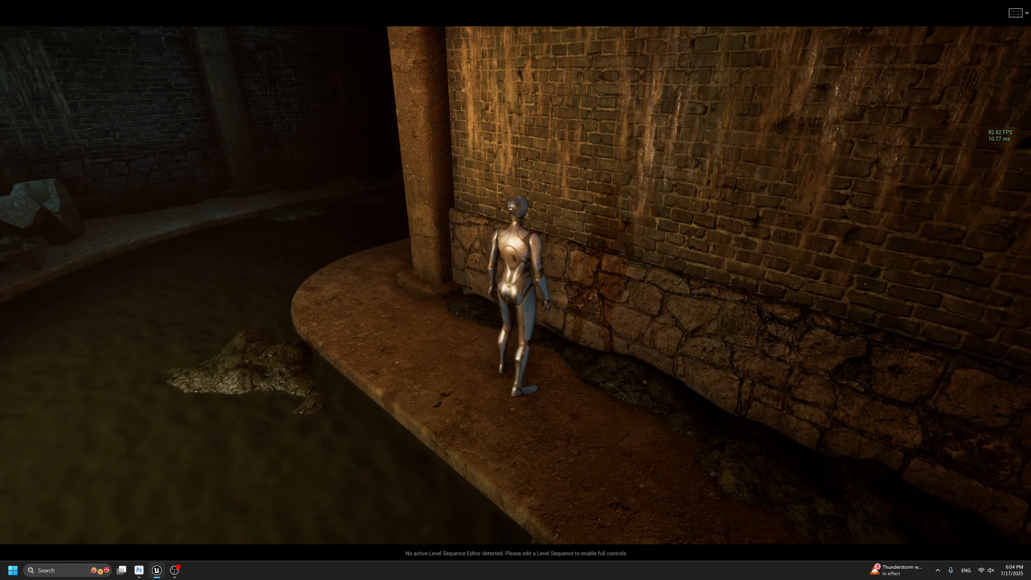
key(a)
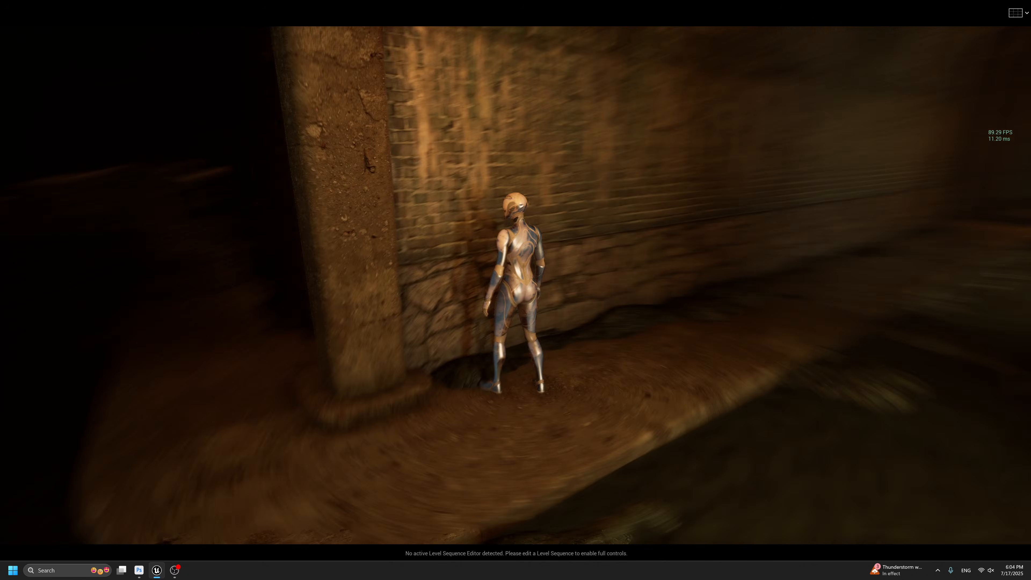
Run the character down the tunnel to the crossing before the green-lit doorway, return toward the lowered lamp, and stop playing.
key(a)
key(w)
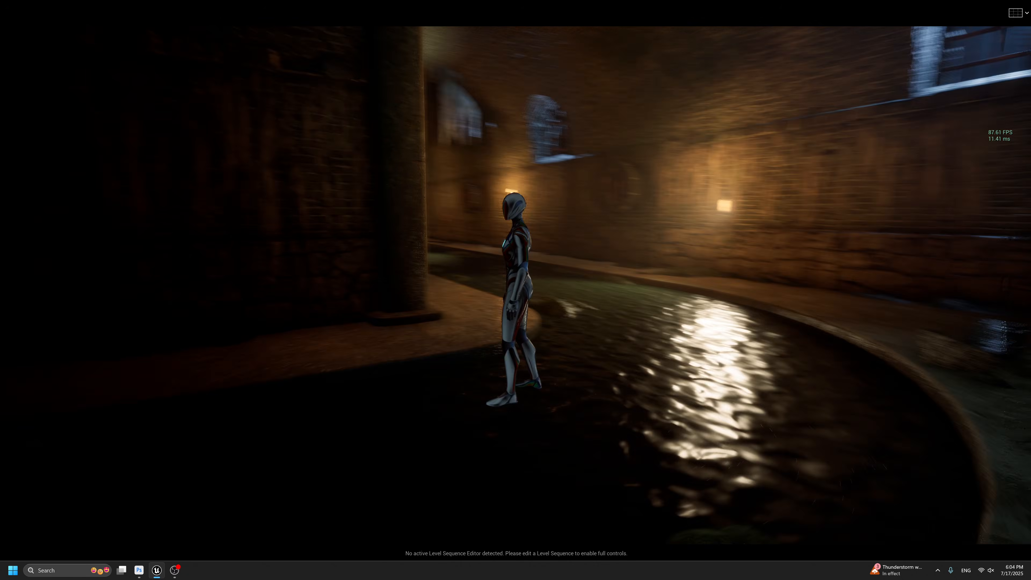
key(w)
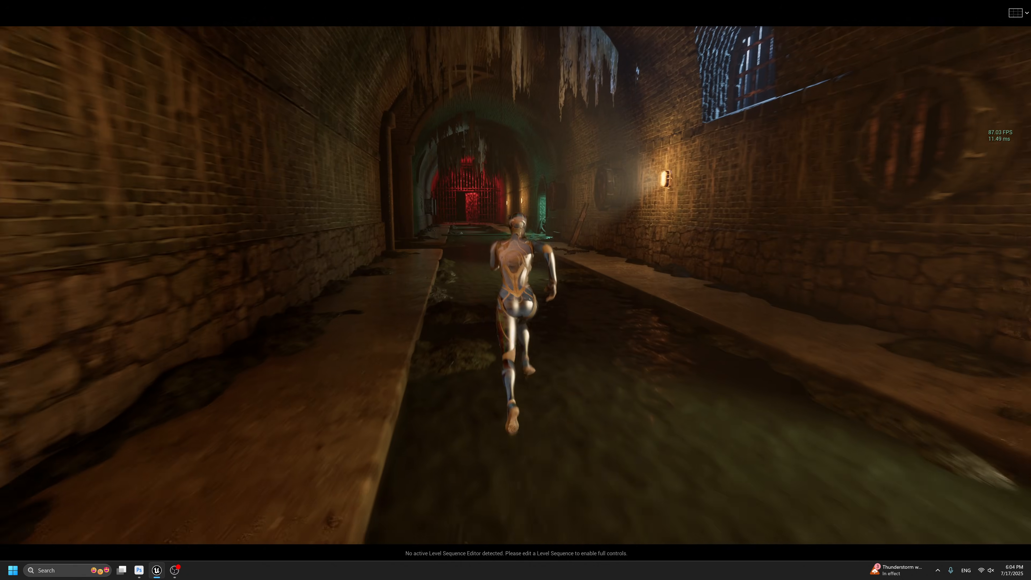
key(s)
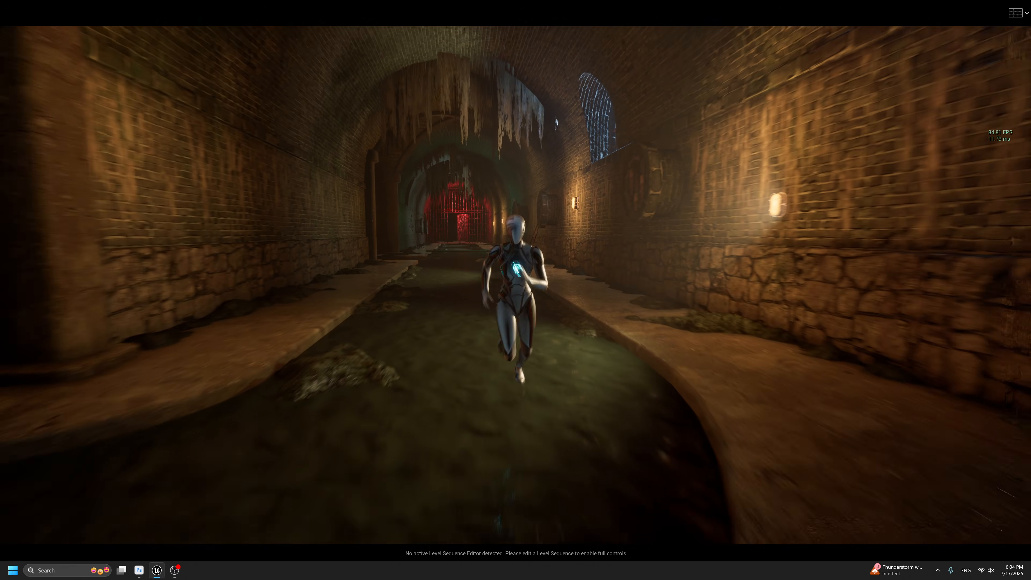
key(w)
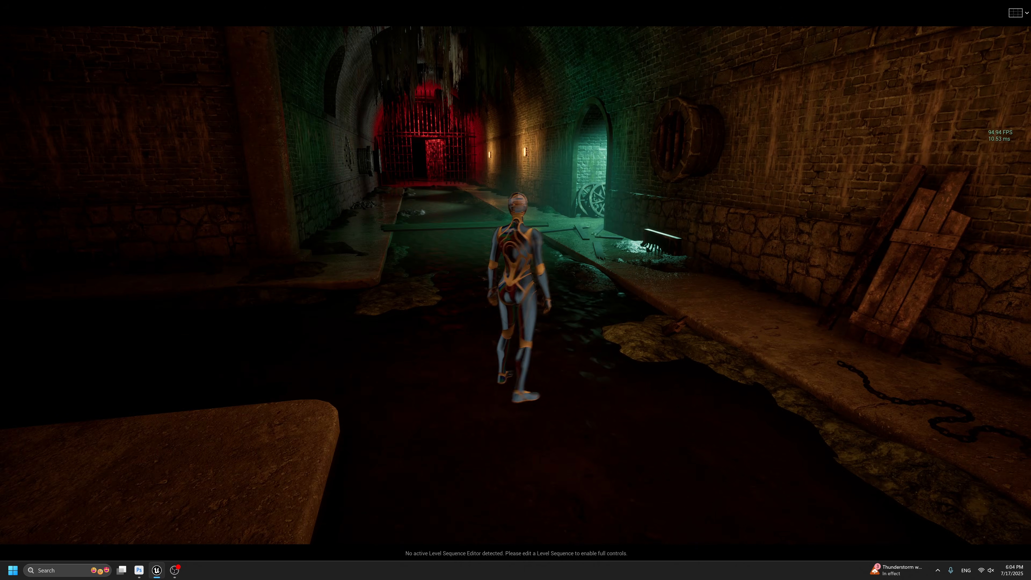
key(w)
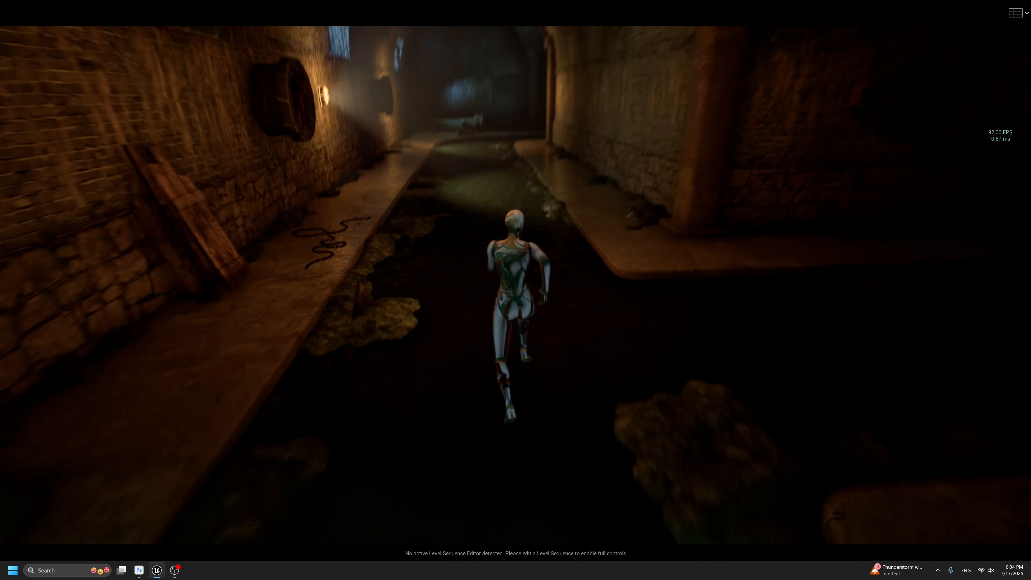
key(w)
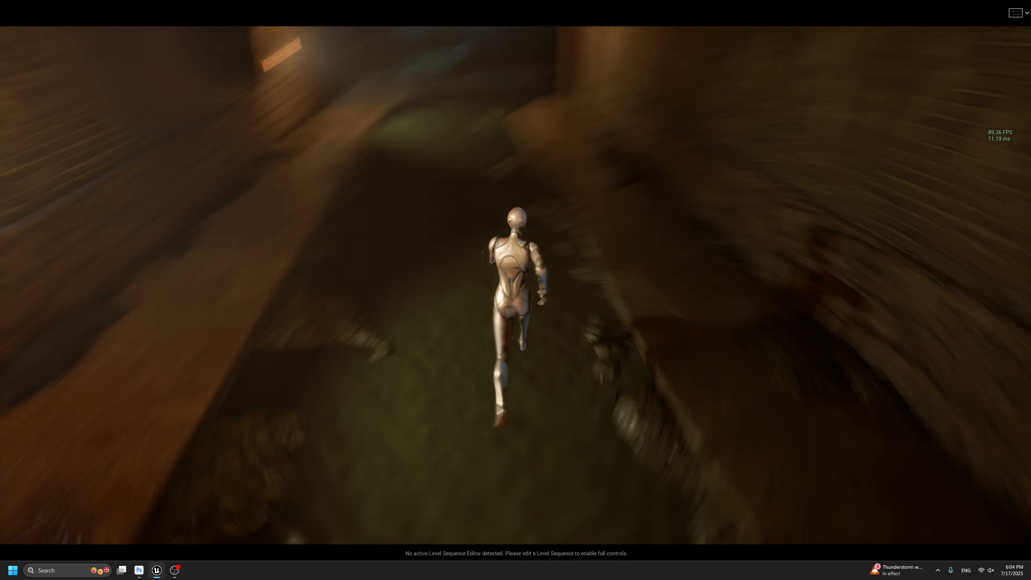
key(s)
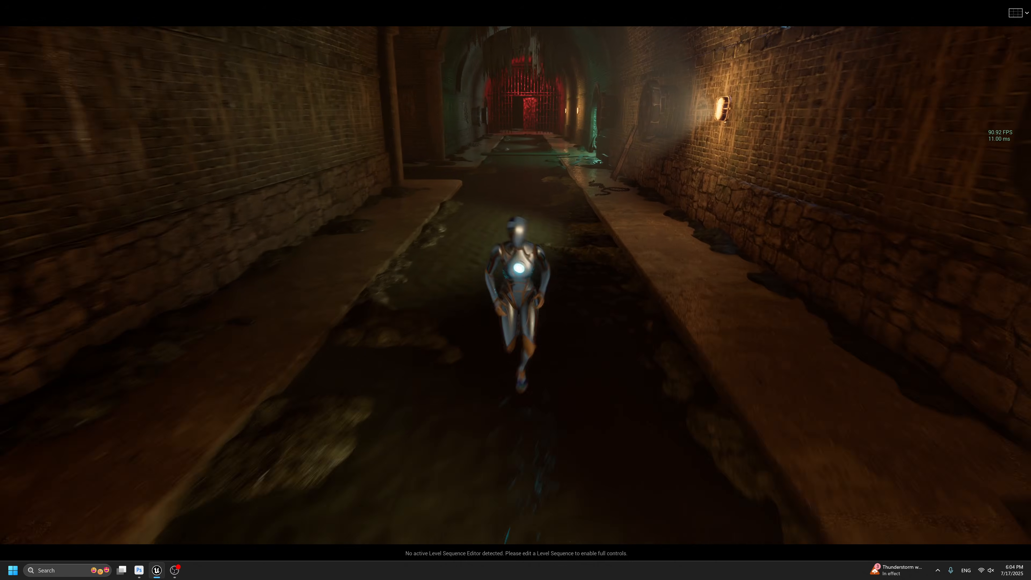
key(Escape)
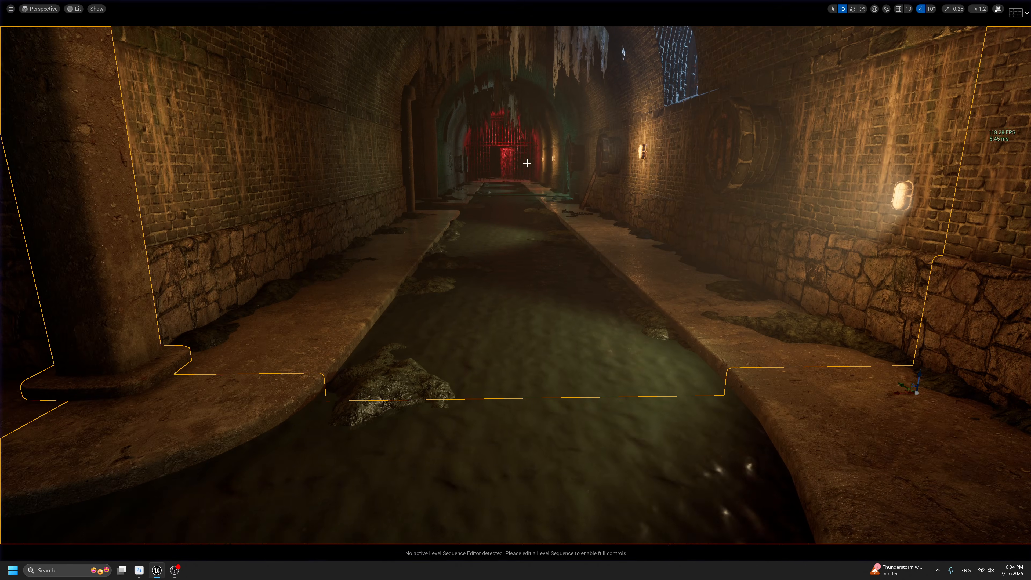
Leave the full-screen view, place a Sky Light over the water near the crossing, and clear the filter on its properties.
key(F11)
right_drag(522, 222, 518, 221)
key(a)
key(g)
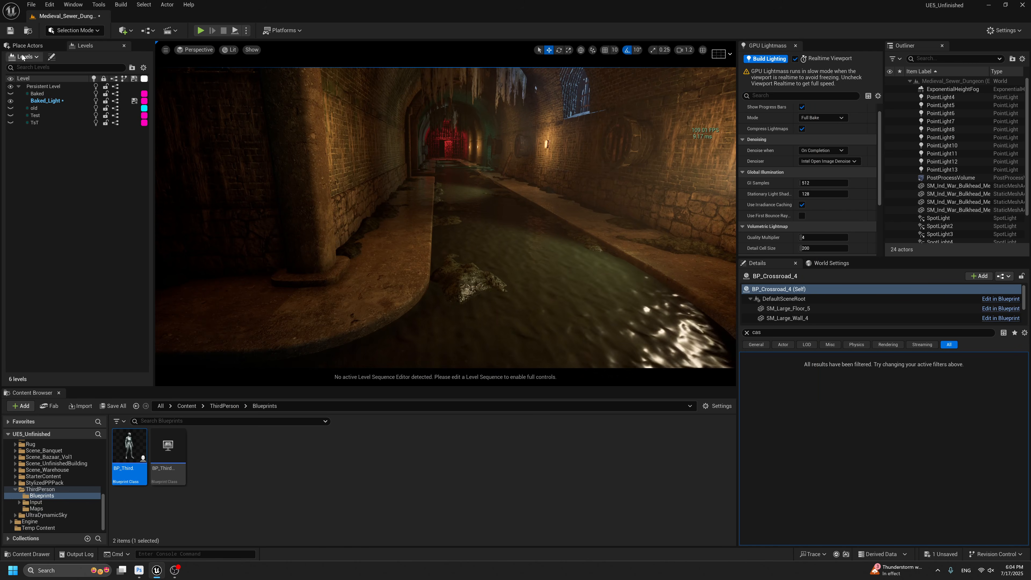
click(27, 45)
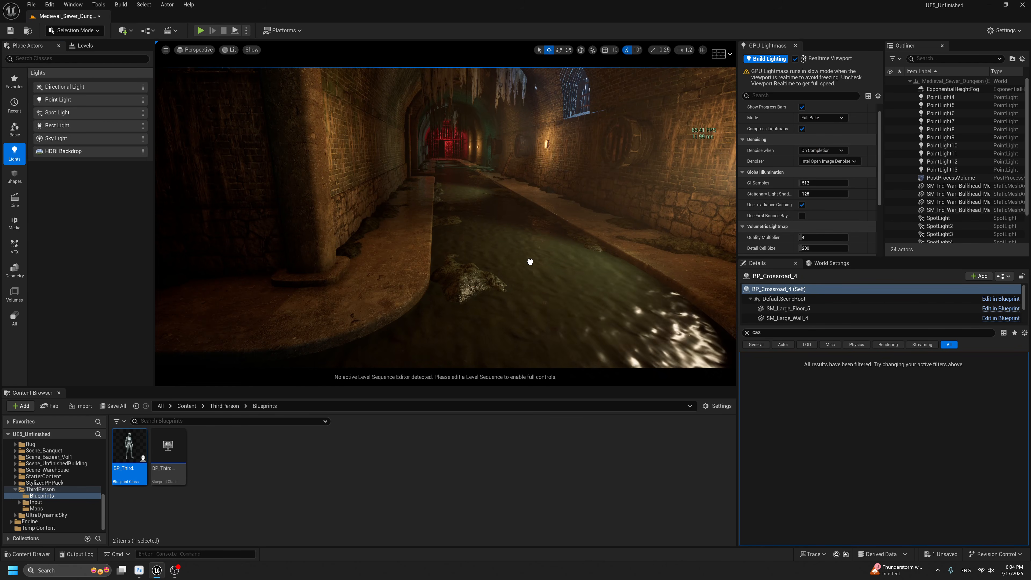
drag(524, 255, 524, 255)
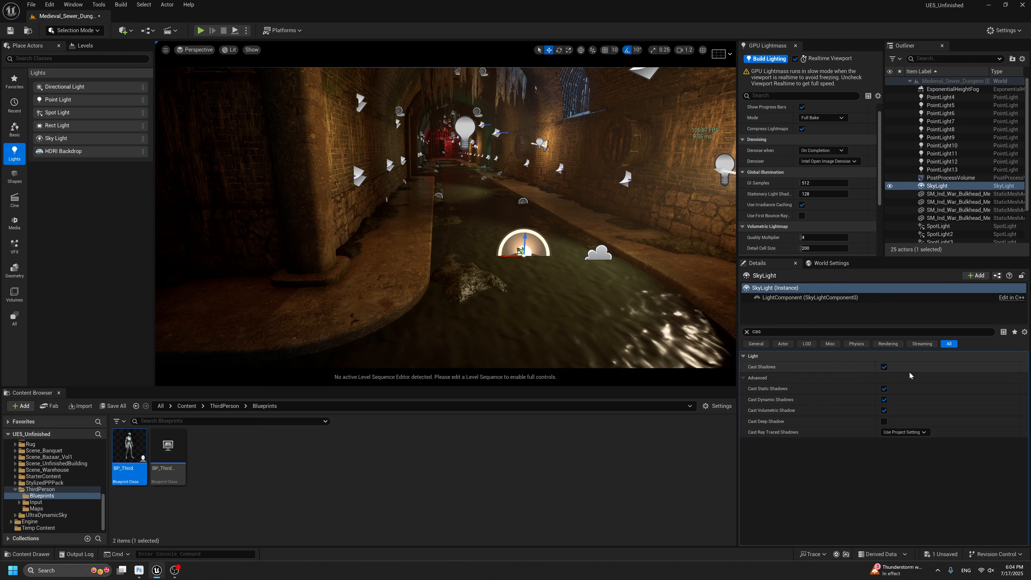
key(BackSpace)
key(g)
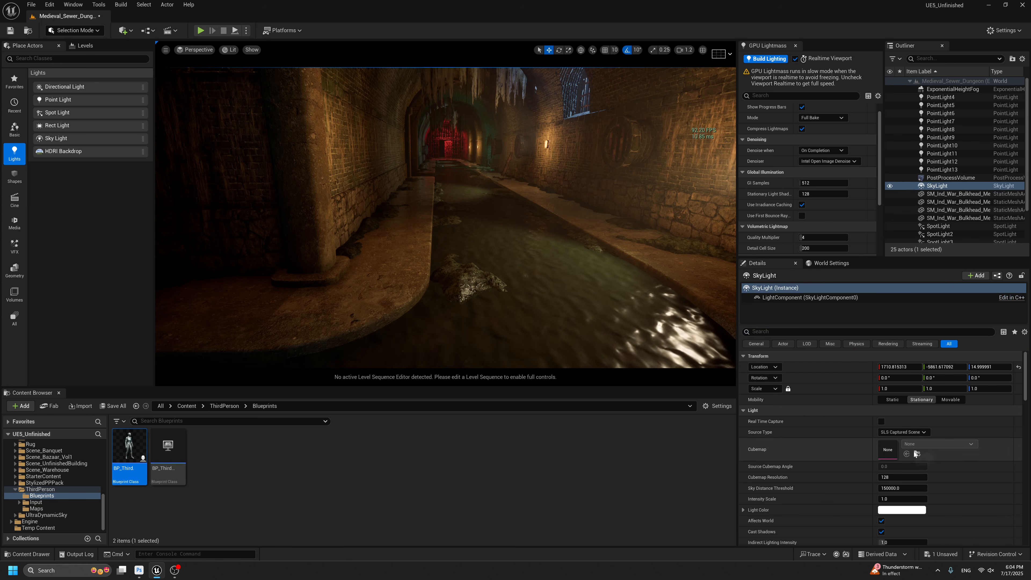
Set the sky light's source to SLS Specified Cubemap and try the approaching_storm_4k and belfast_sunset_puresky_4k cubemaps.
click(901, 449)
click(933, 444)
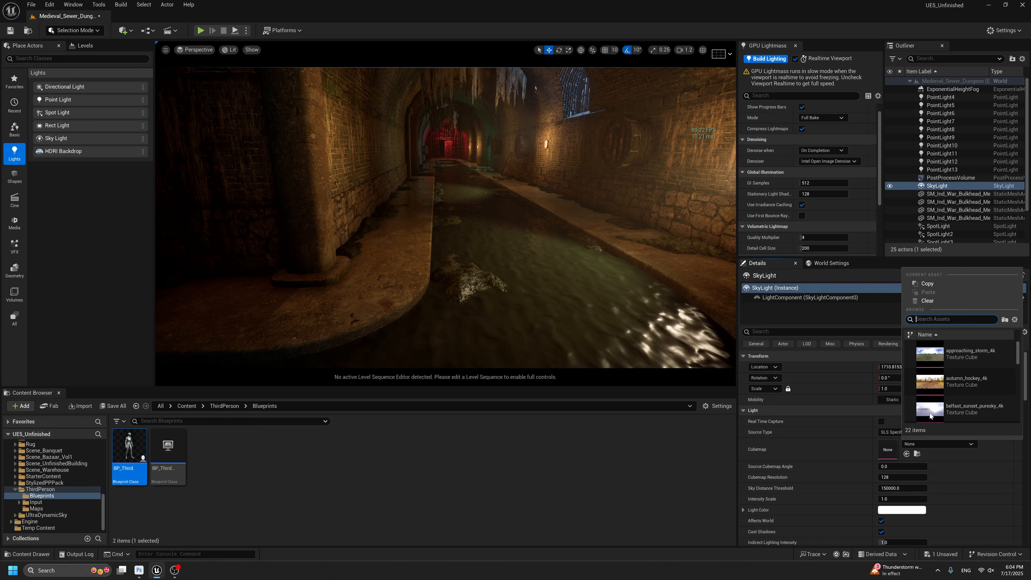
click(938, 357)
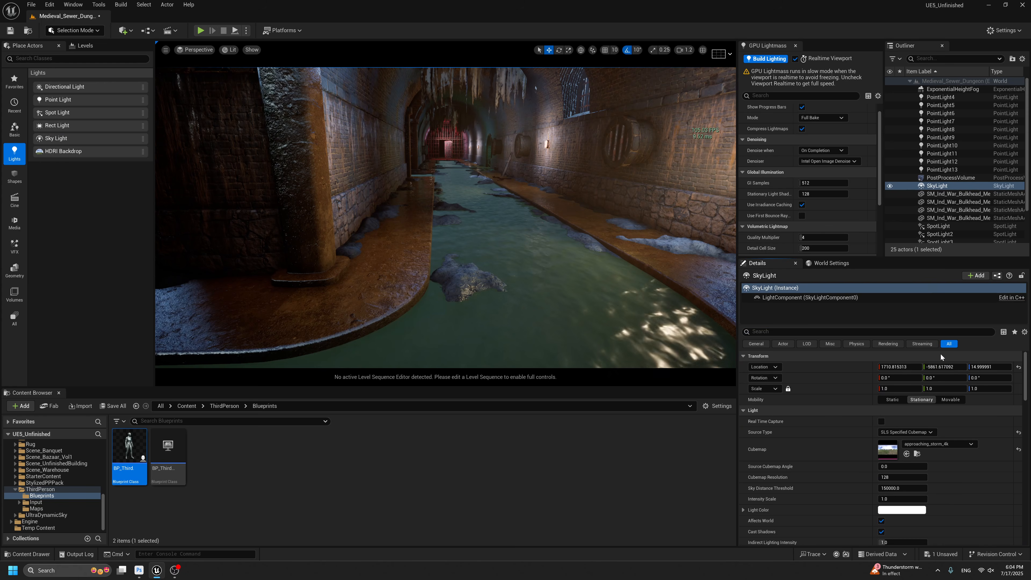
click(938, 444)
click(943, 409)
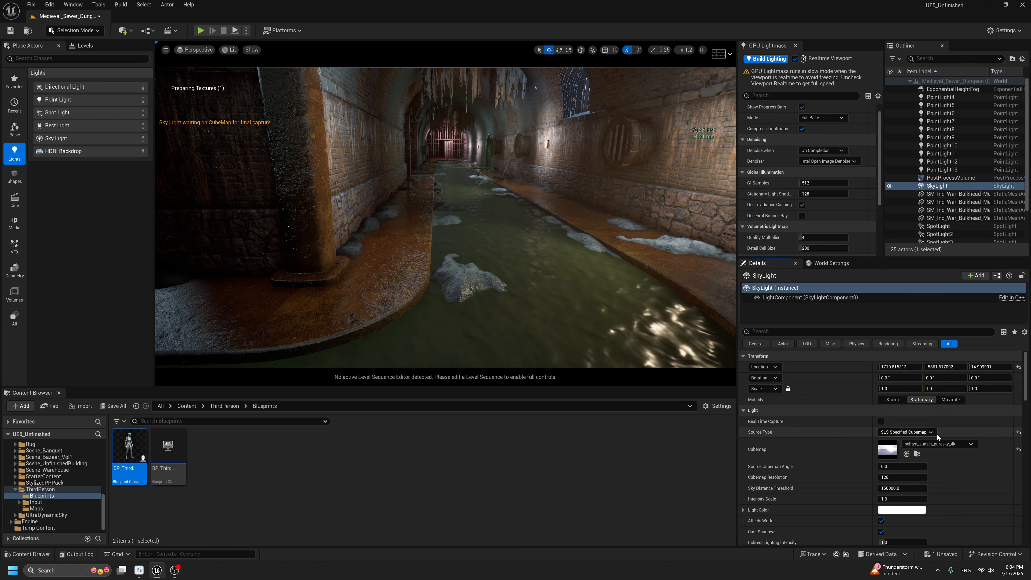
Switch the sky light's source type back to SLS Captured Scene.
scroll(943, 431, down, 10)
scroll(942, 429, down, 12)
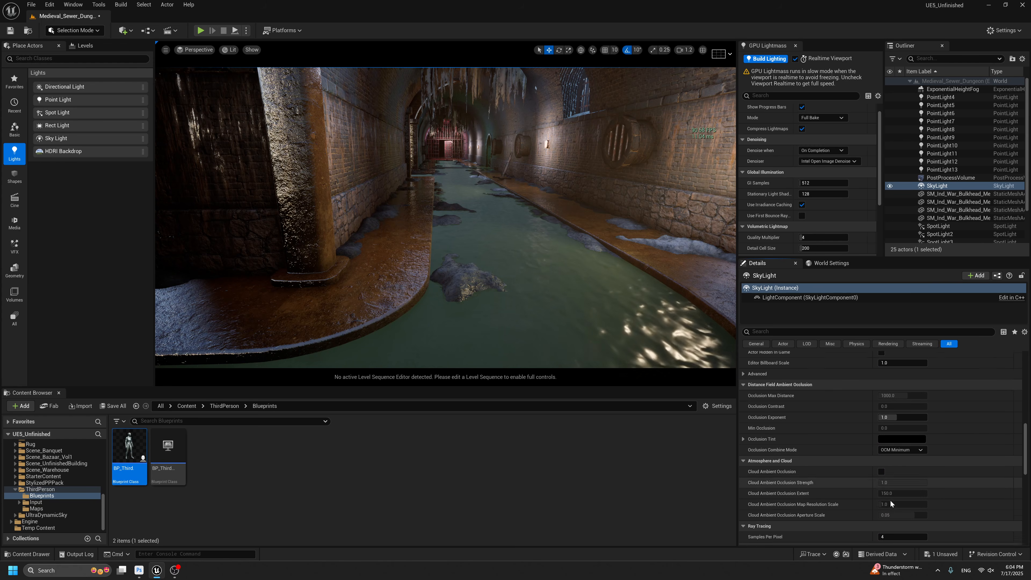
scroll(937, 419, up, 20)
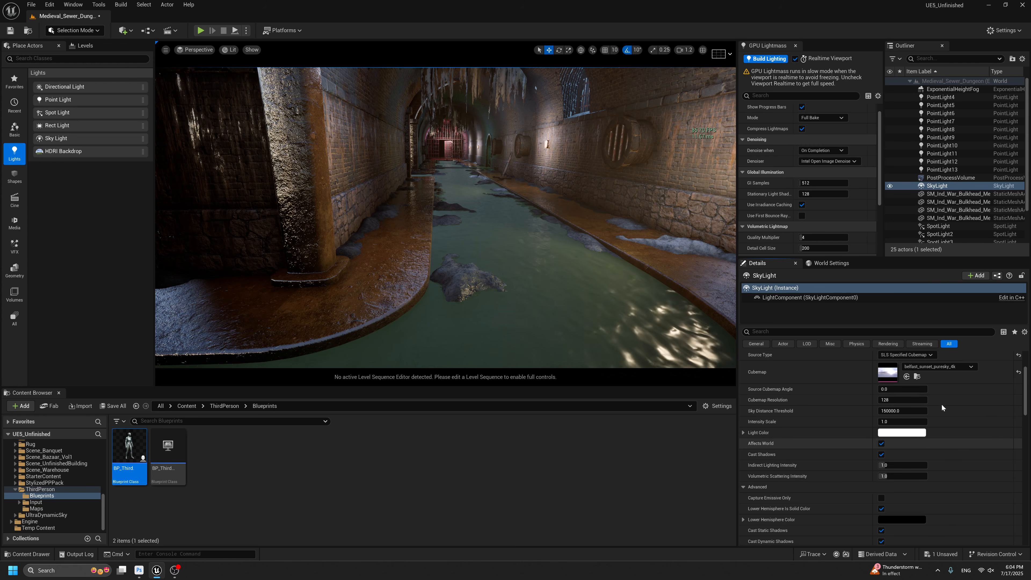
click(902, 433)
click(893, 441)
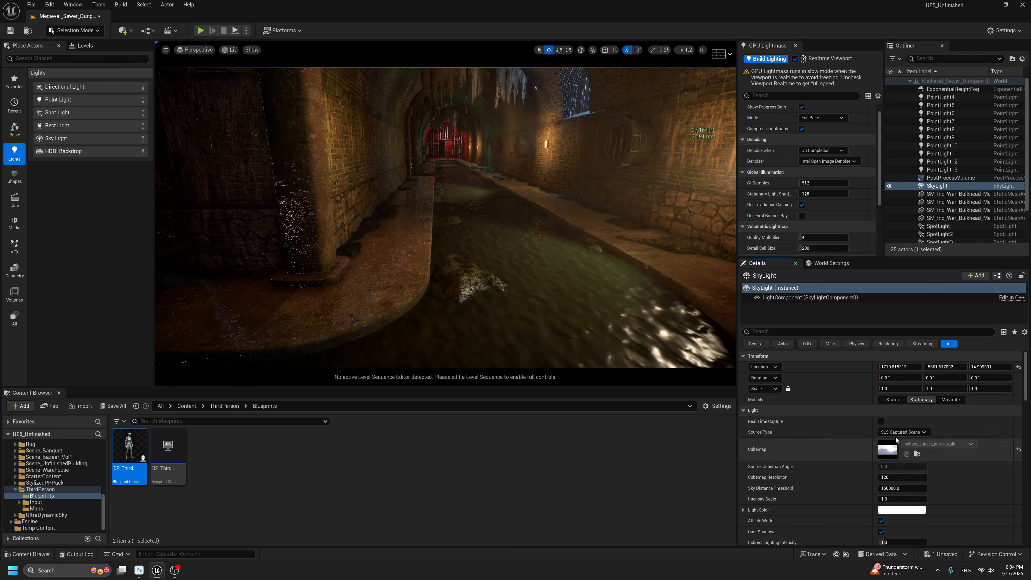
Reveal the sky light's recapture option and review its lighting, shadow and ray tracing settings against the tunnel view.
scroll(940, 437, down, 2)
scroll(897, 490, down, 10)
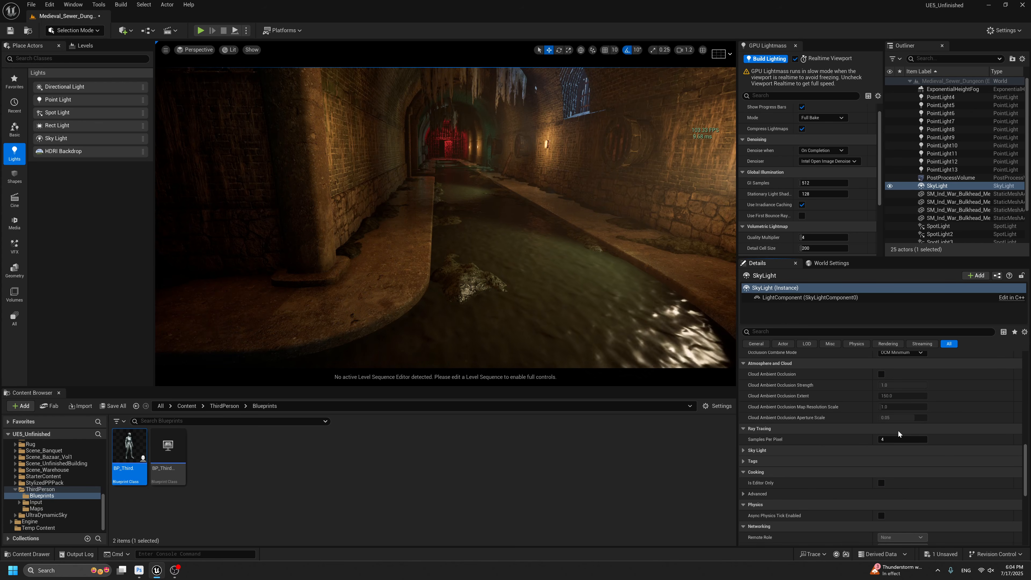
click(786, 451)
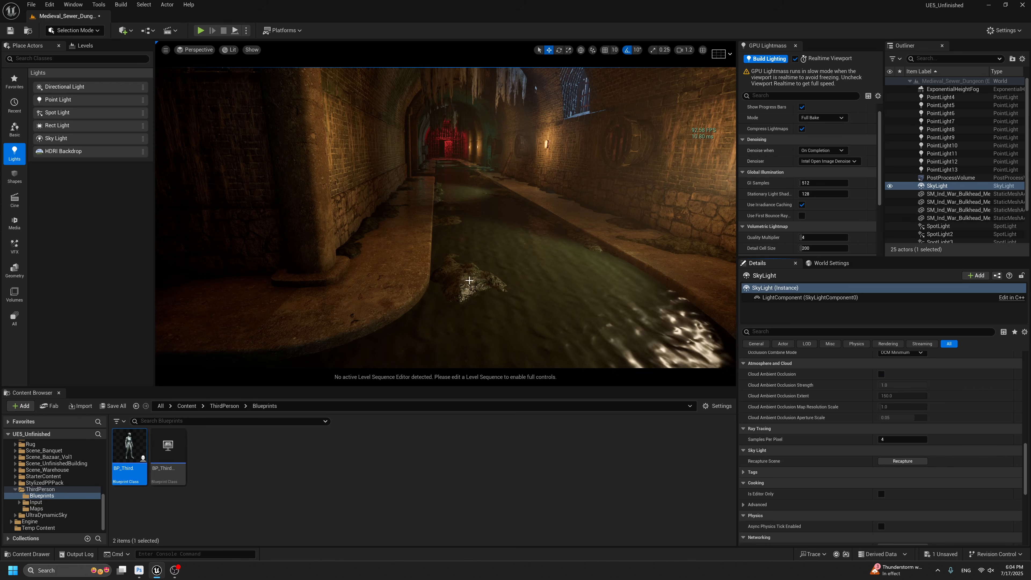
right_drag(469, 280, 480, 280)
key(g)
key(g)
scroll(799, 374, up, 8)
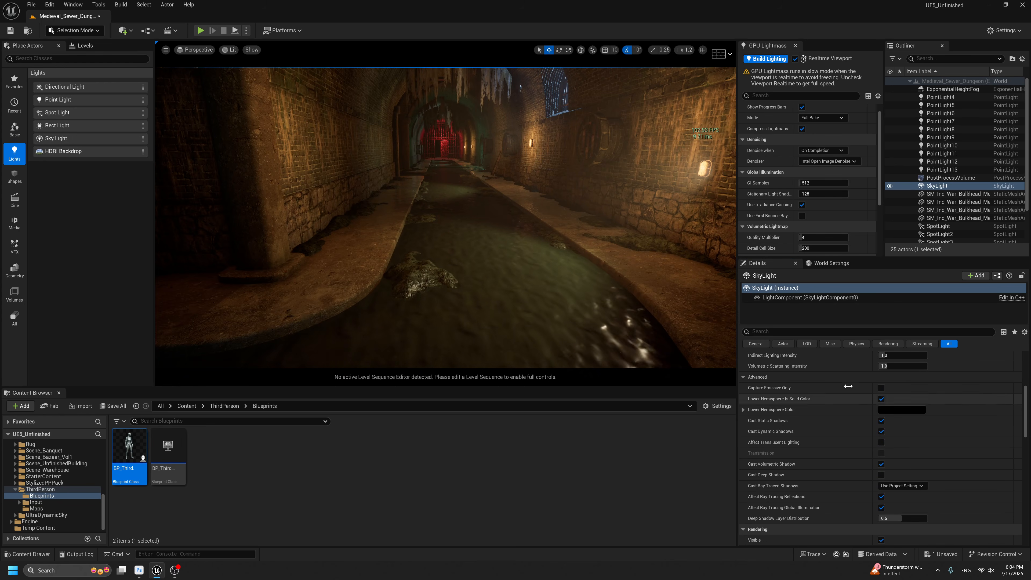
scroll(569, 269, down, 4)
scroll(569, 269, up, 5)
scroll(568, 270, down, 3)
scroll(961, 446, up, 4)
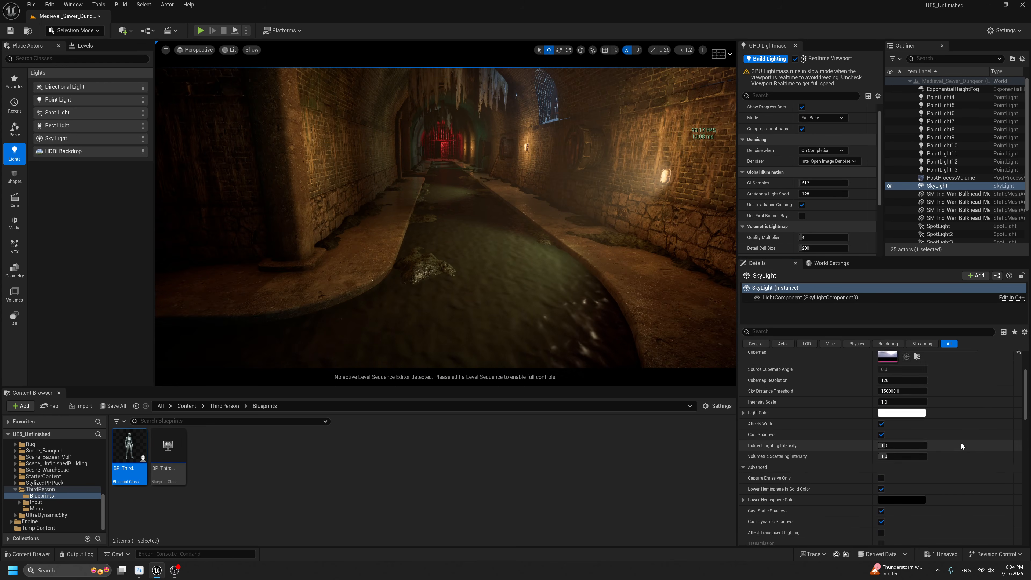
scroll(961, 446, up, 4)
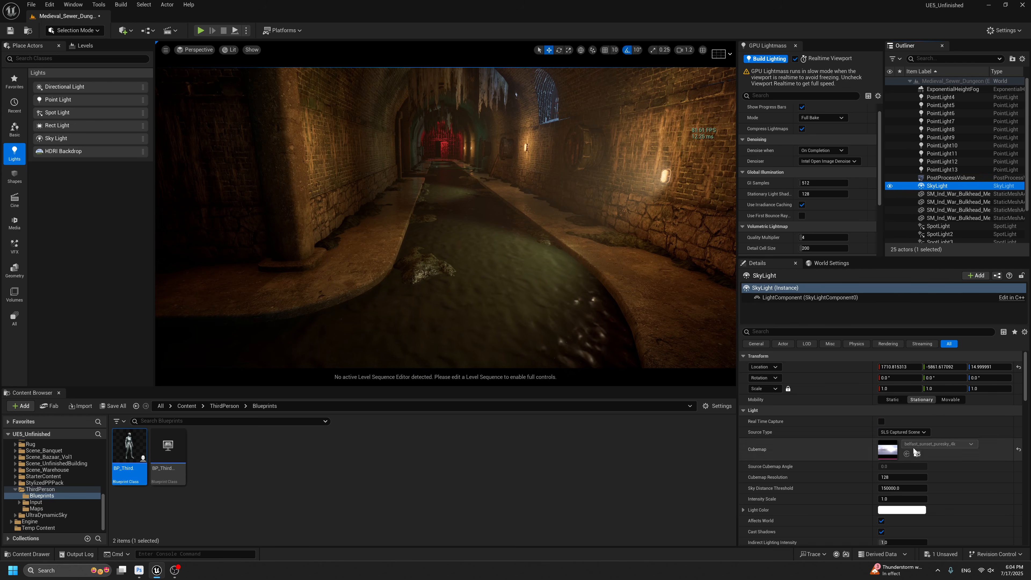
Set the sky light's intensity scale to 2 and check the crossing with and without editor icons.
click(893, 499)
text(2)
key(Return)
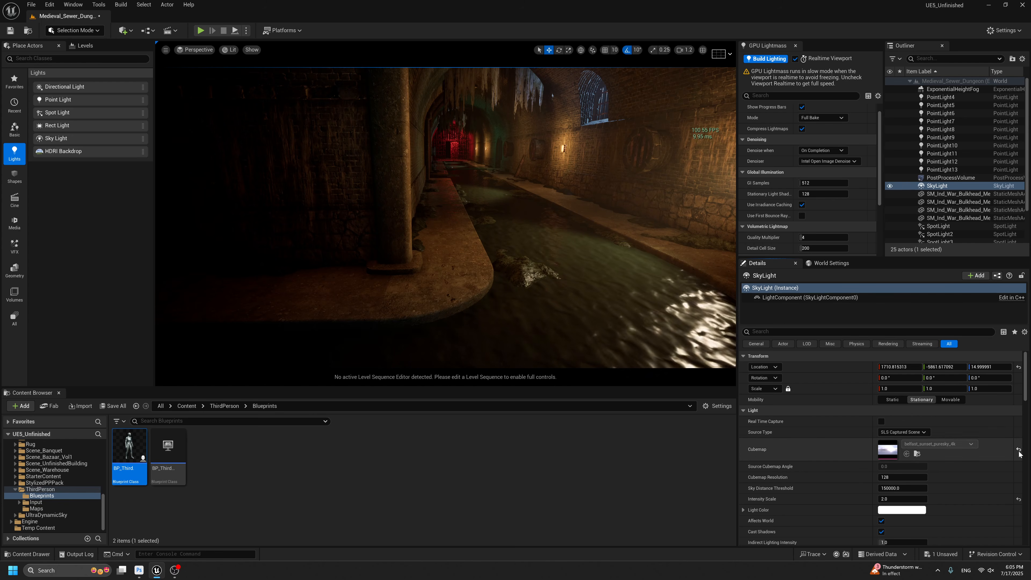
middle_drag(553, 329, 572, 295)
key(g)
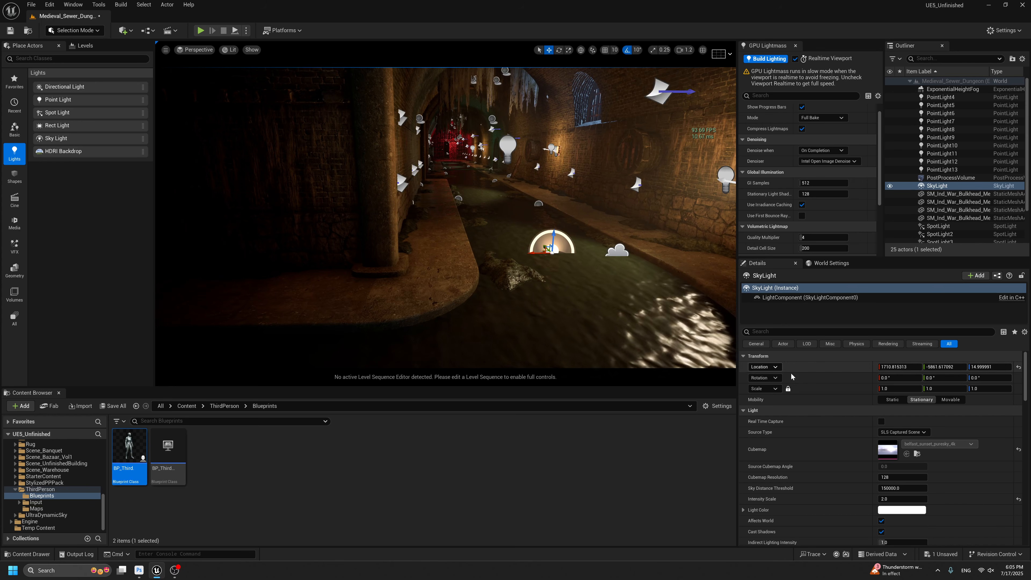
key(g)
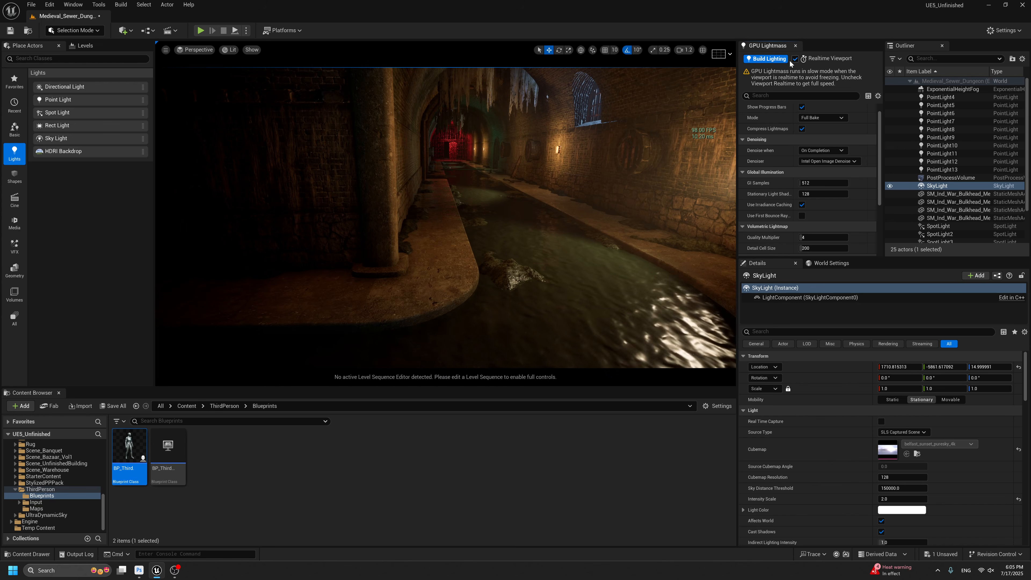
Turn off the realtime viewport, build the lighting with GPU Lightmass, and inspect the baked tunnel around the crossing.
click(166, 50)
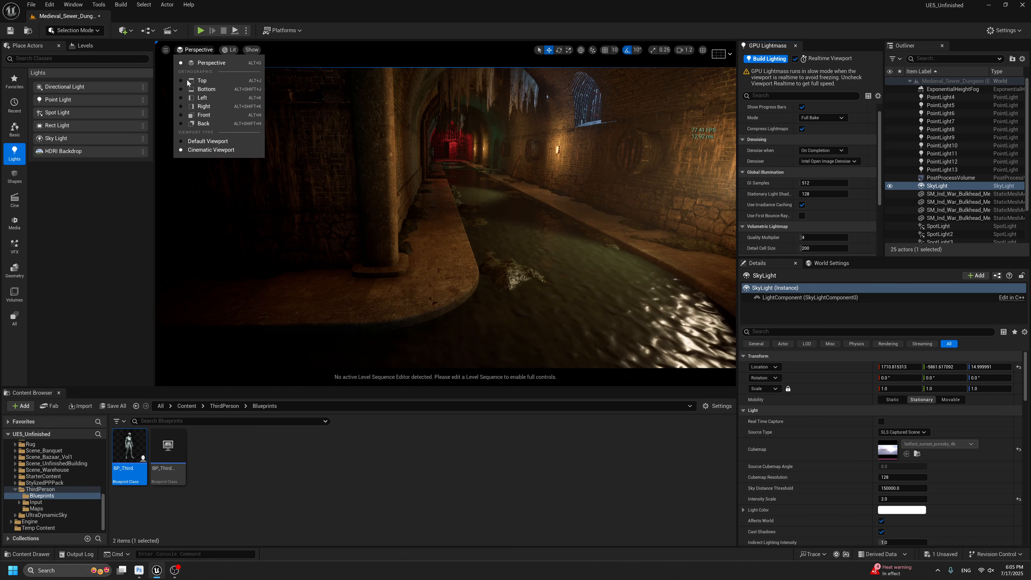
click(795, 59)
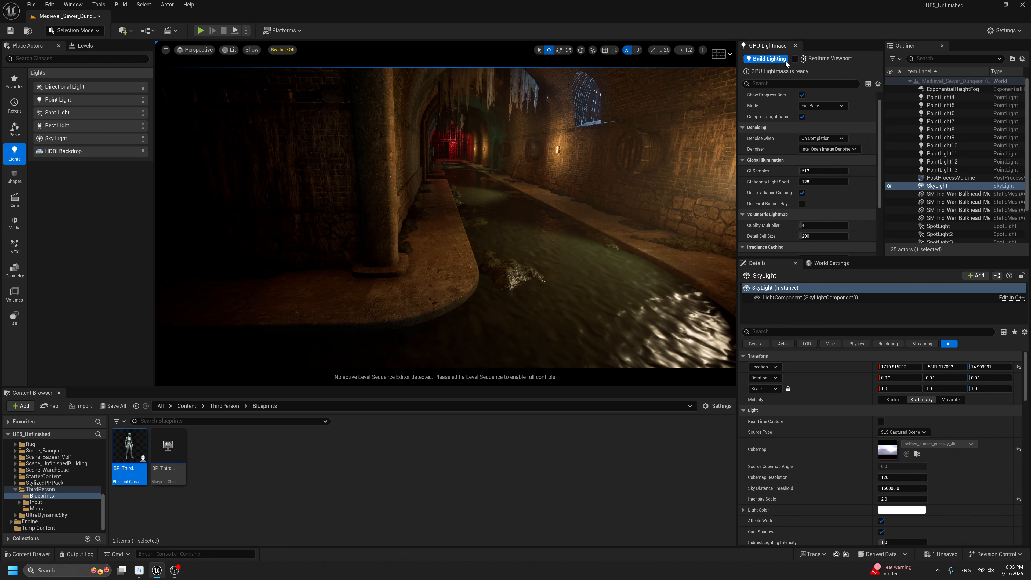
click(764, 59)
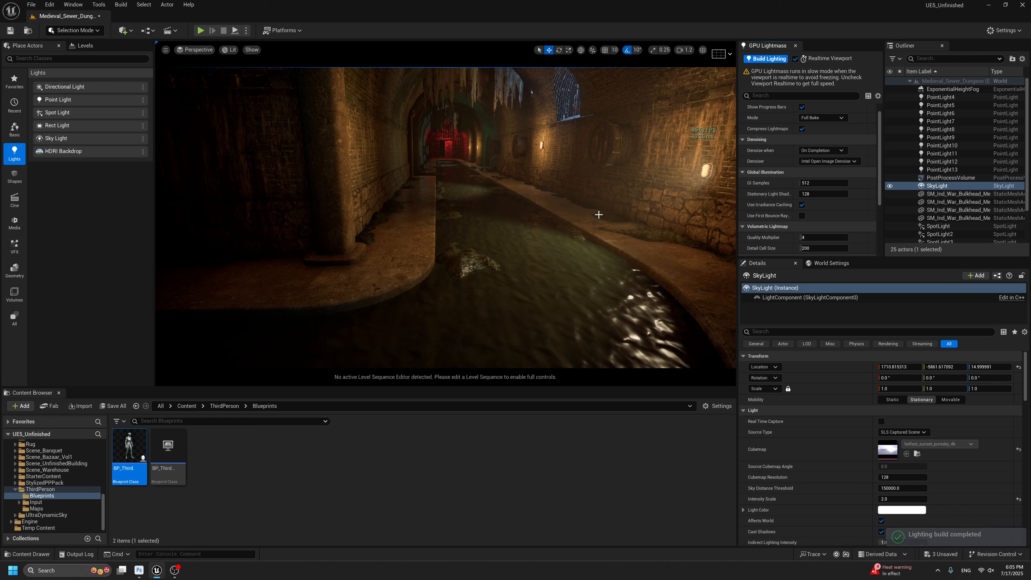
mouse_move(599, 215)
right_down()
mouse_move(652, 234)
mouse_move(650, 203)
mouse_move(603, 205)
mouse_move(558, 184)
mouse_move(605, 211)
mouse_move(595, 208)
right_up()
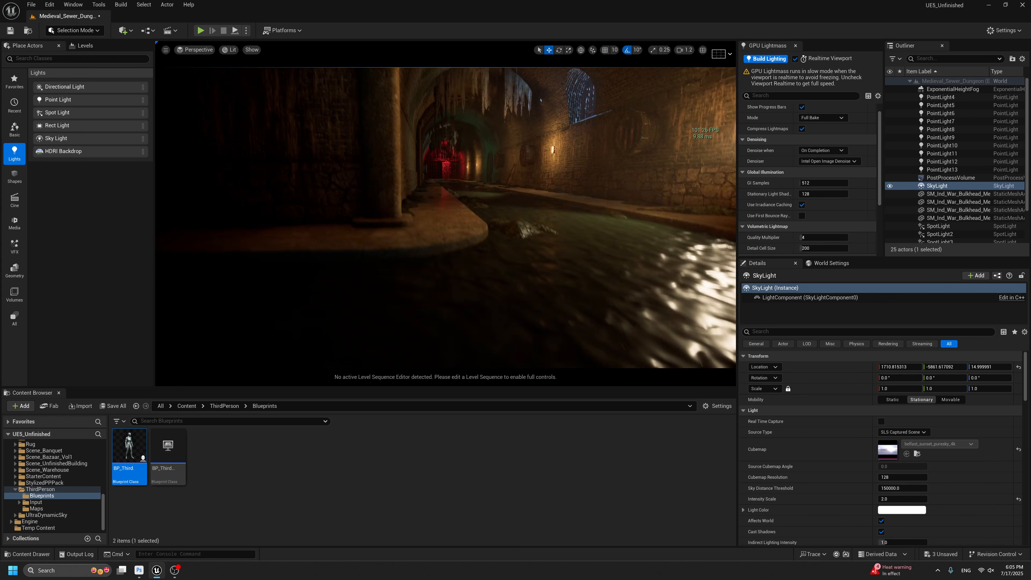
mouse_move(595, 207)
middle_down()
mouse_move(625, 179)
mouse_move(601, 219)
mouse_move(609, 203)
middle_up()
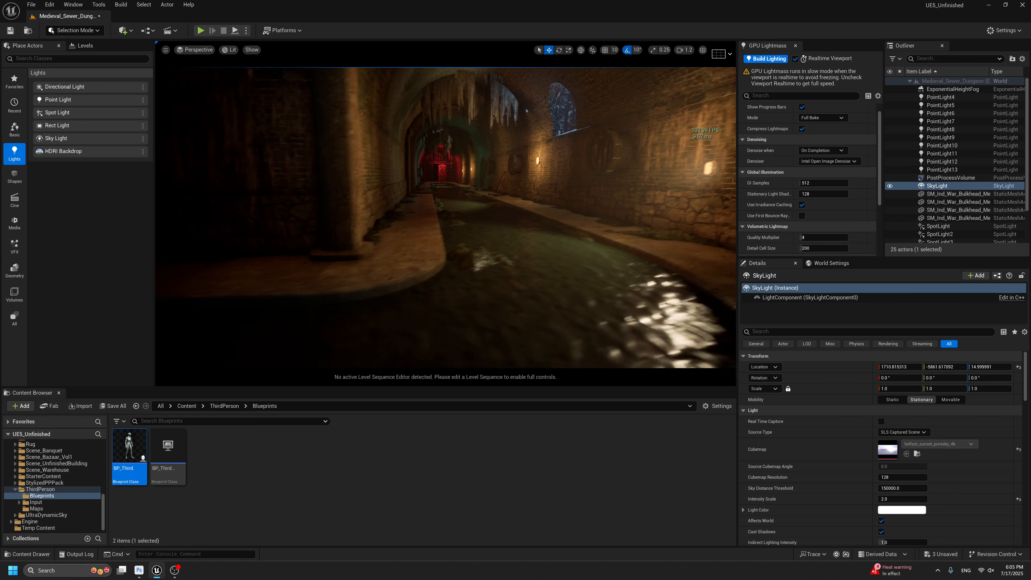
key(g)
middle_drag(468, 146, 483, 127)
key(g)
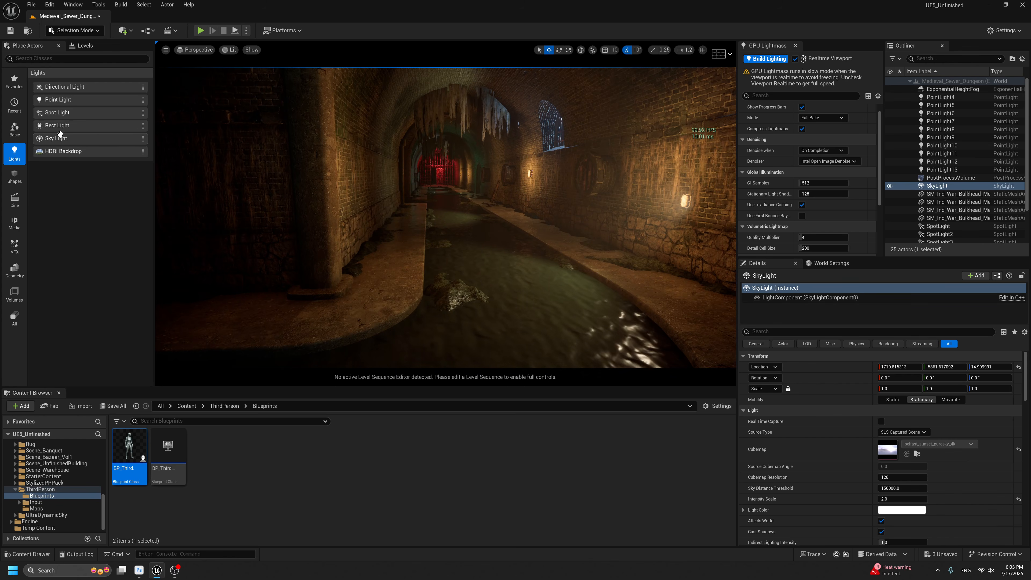
Find the Box Reflection Capture actor, place one over the water, and raise it to a height of about 275.
middle_drag(407, 183, 413, 177)
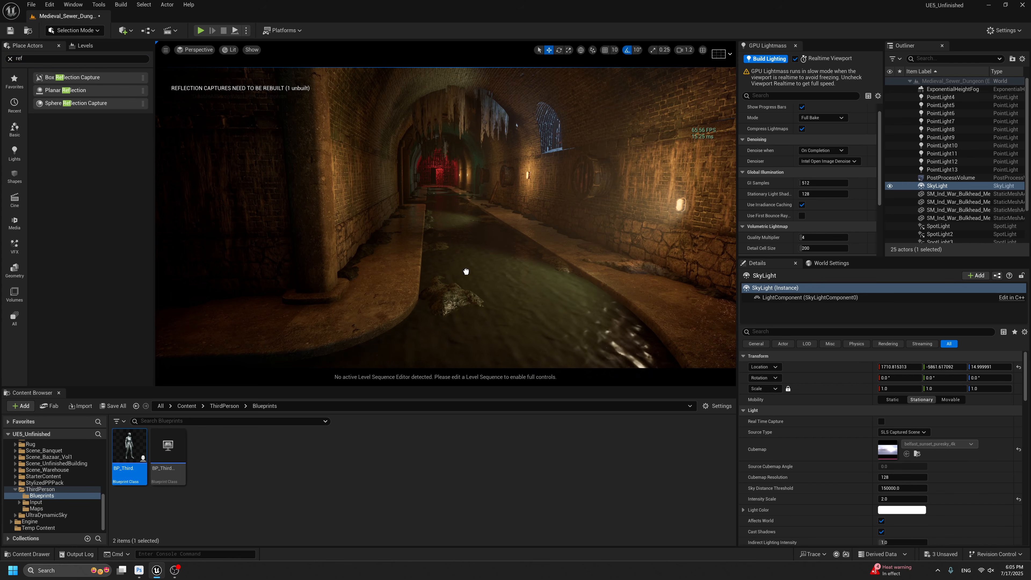
drag(471, 259, 463, 243)
scroll(506, 258, down, 5)
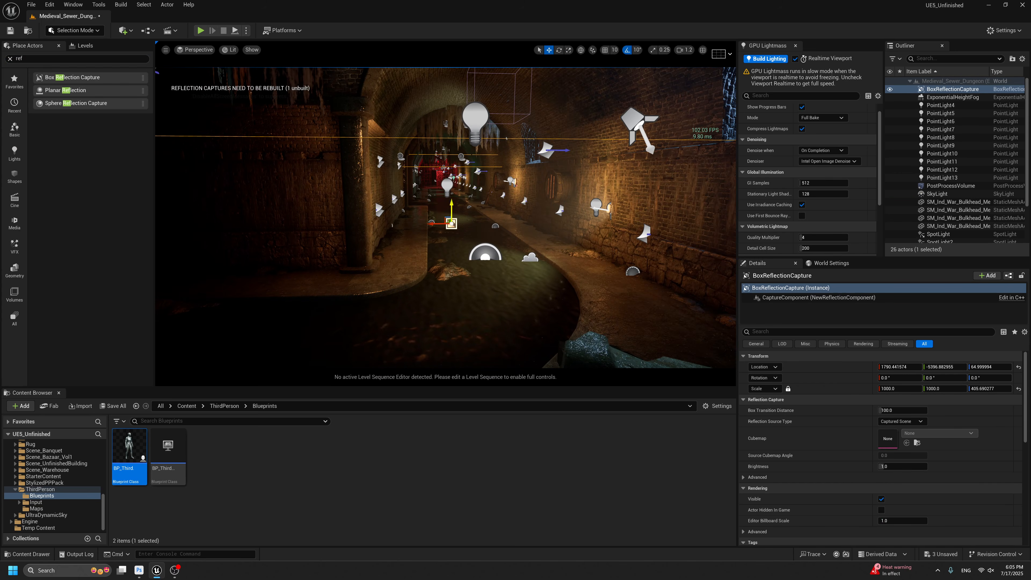
drag(452, 208, 463, 166)
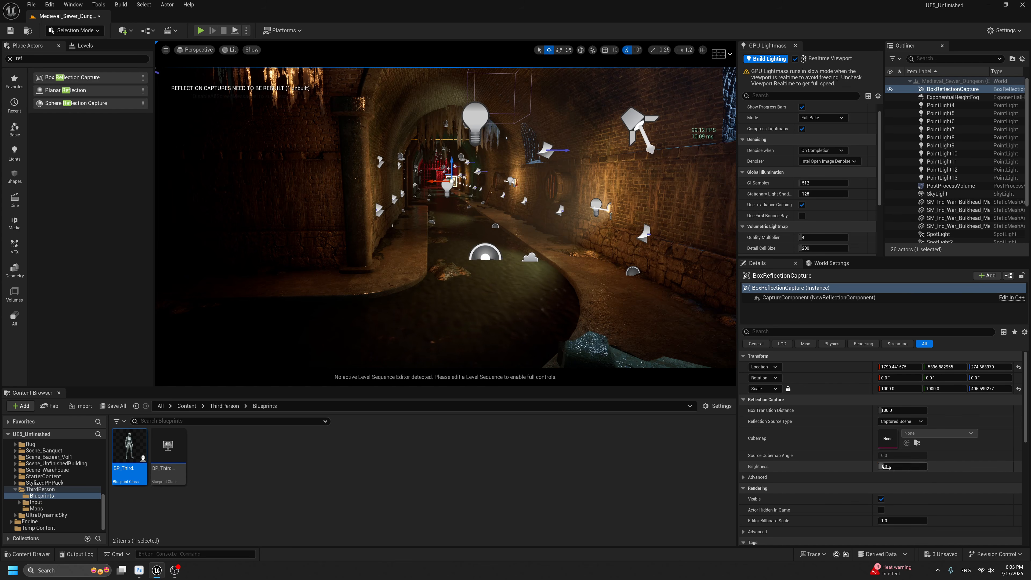
Compare the box reflection capture's brightness at 5 and 1, ending on 5.
key(Return)
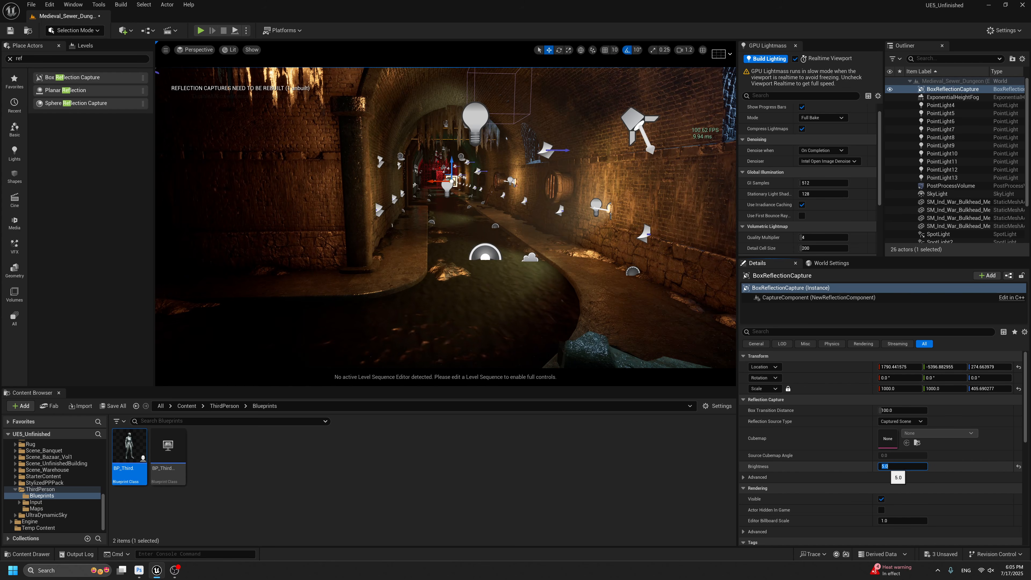
text(1)
key(Return)
text(52)
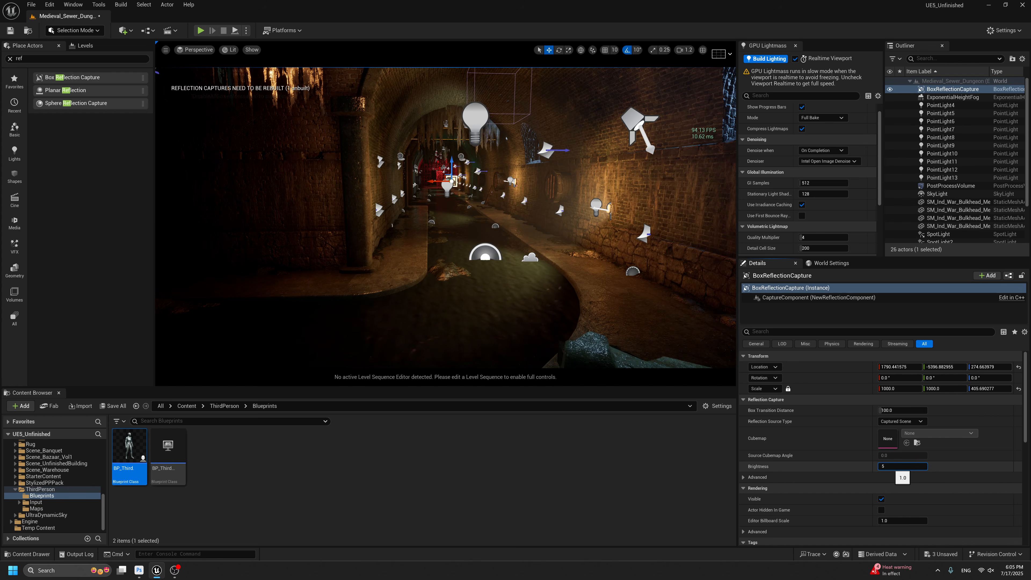
key(Return)
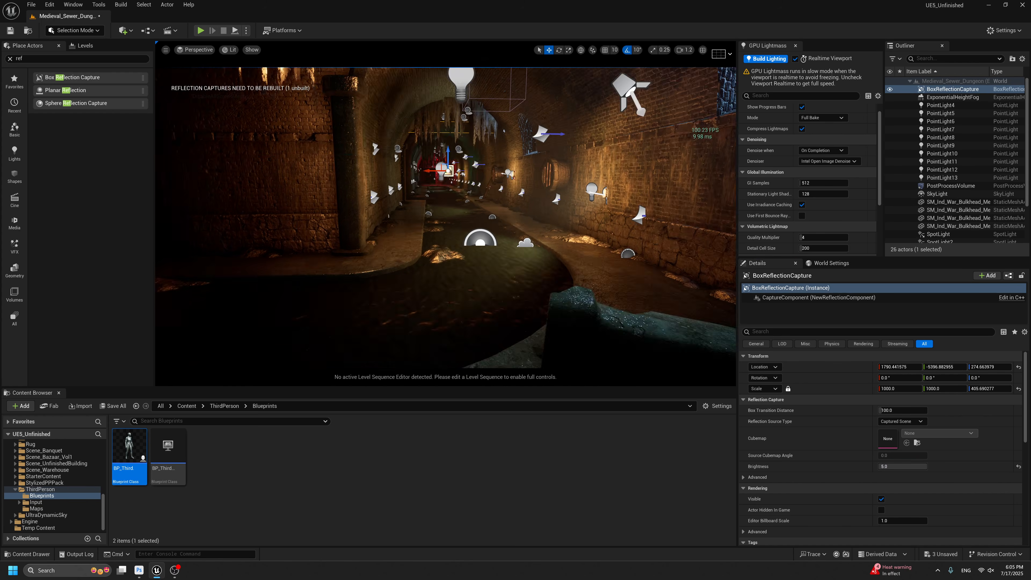
Check the brightened reflections around the crossing and delete the box reflection capture.
mouse_move(559, 269)
right_down()
mouse_move(544, 274)
mouse_move(560, 269)
right_up()
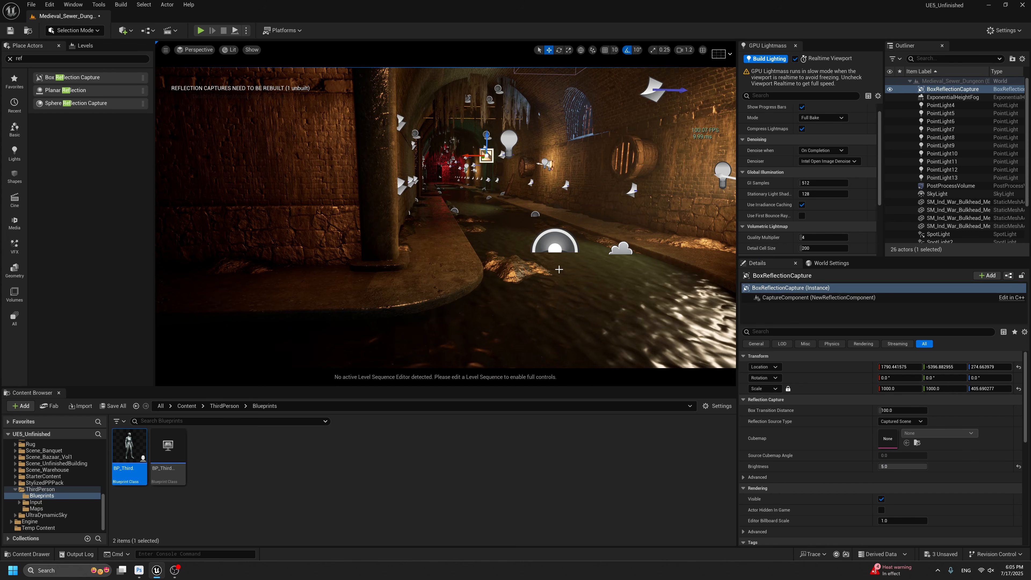
key(Delete)
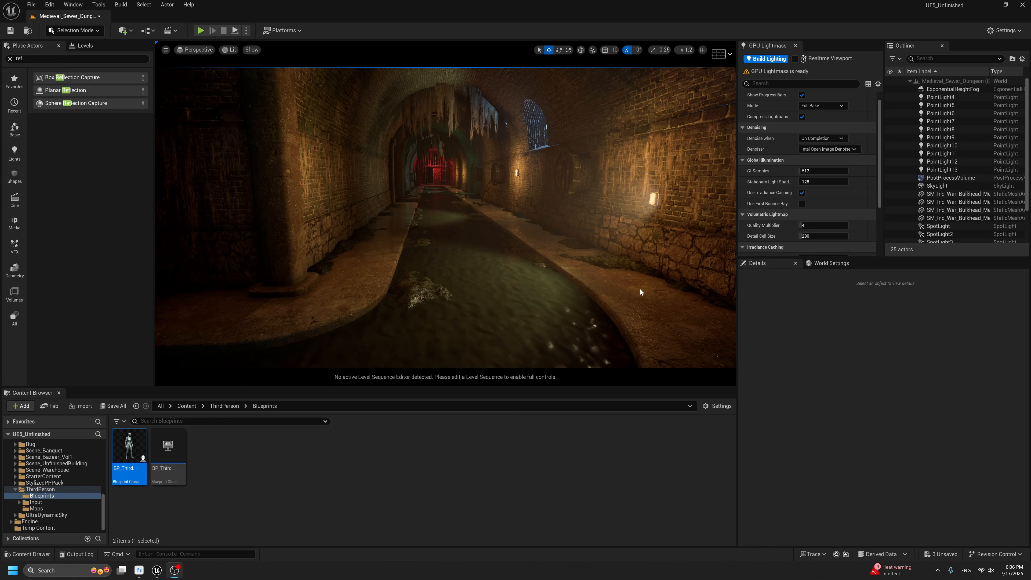
Search the placeable actors for "lightmass".
right_drag(641, 293, 660, 272)
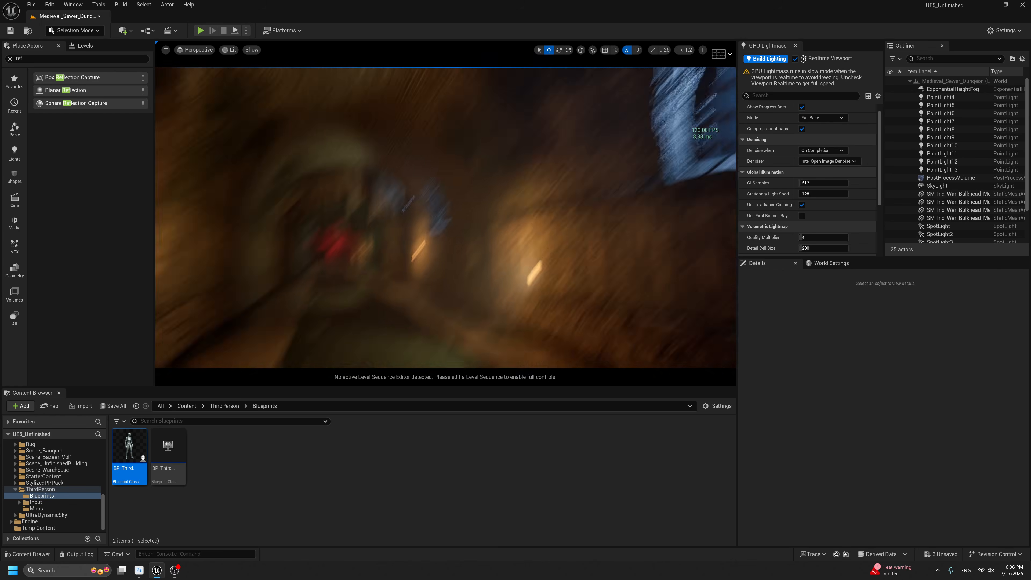
right_drag(330, 132, 291, 148)
key(g)
key(g)
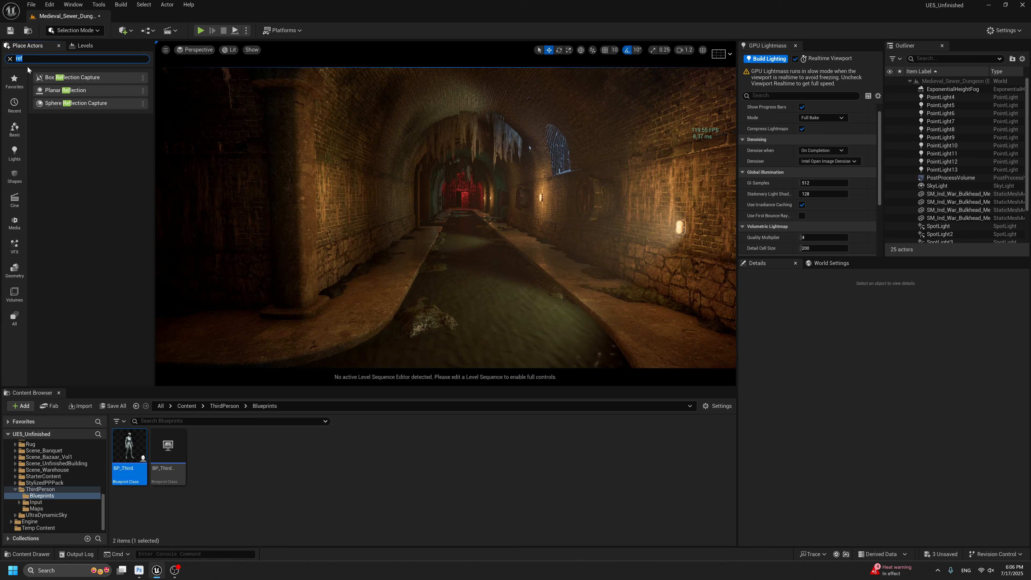
text(tmass)
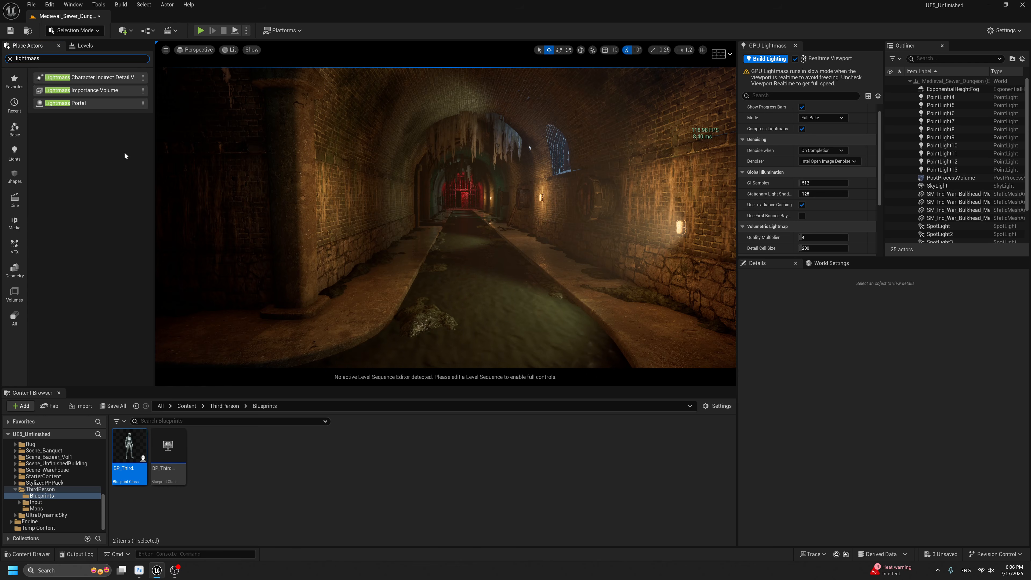
scroll(515, 155, down, 3)
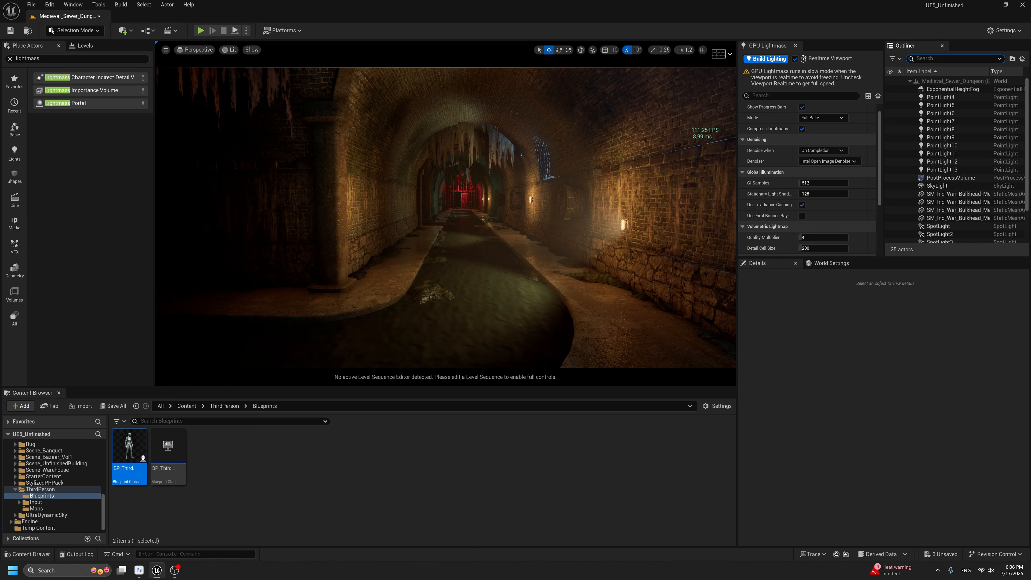
Search the level's actor list for existing lightmass actors and clear the search.
text(lightma)
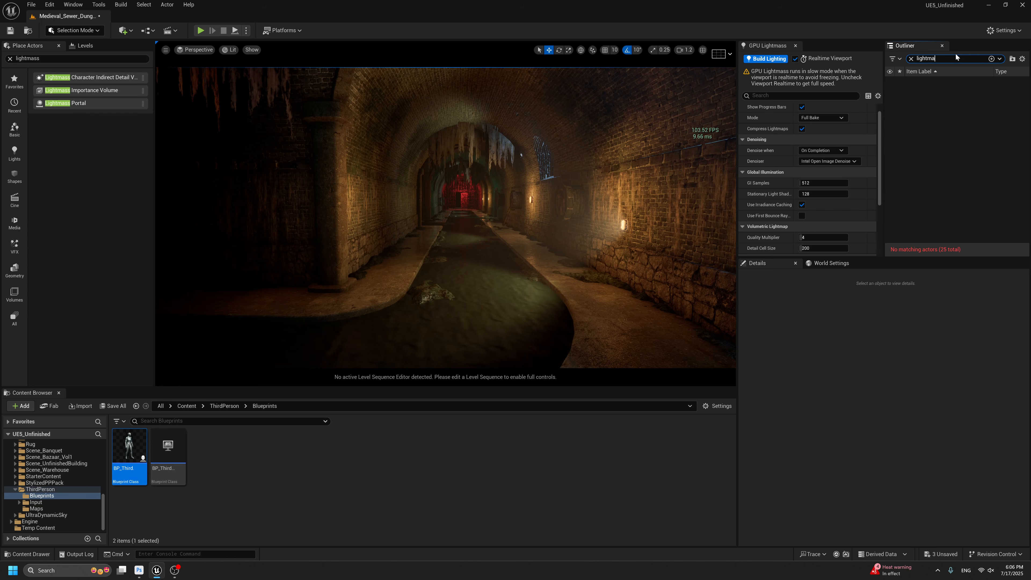
key(ctrl+a)
text(m)
key(BackSpace)
key(BackSpace)
key(BackSpace)
text(vo)
key(BackSpace)
key(BackSpace)
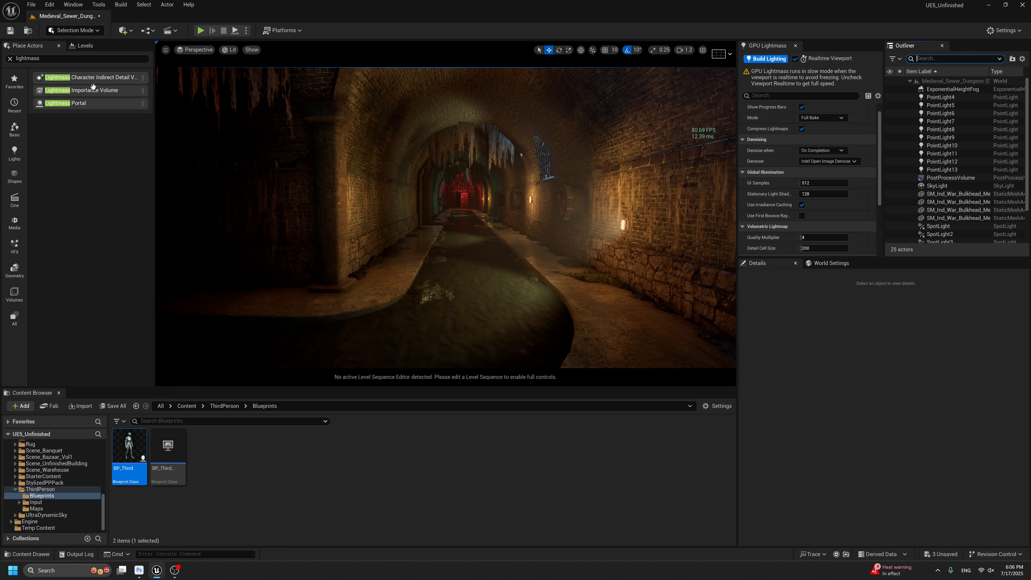
drag(98, 97, 427, 284)
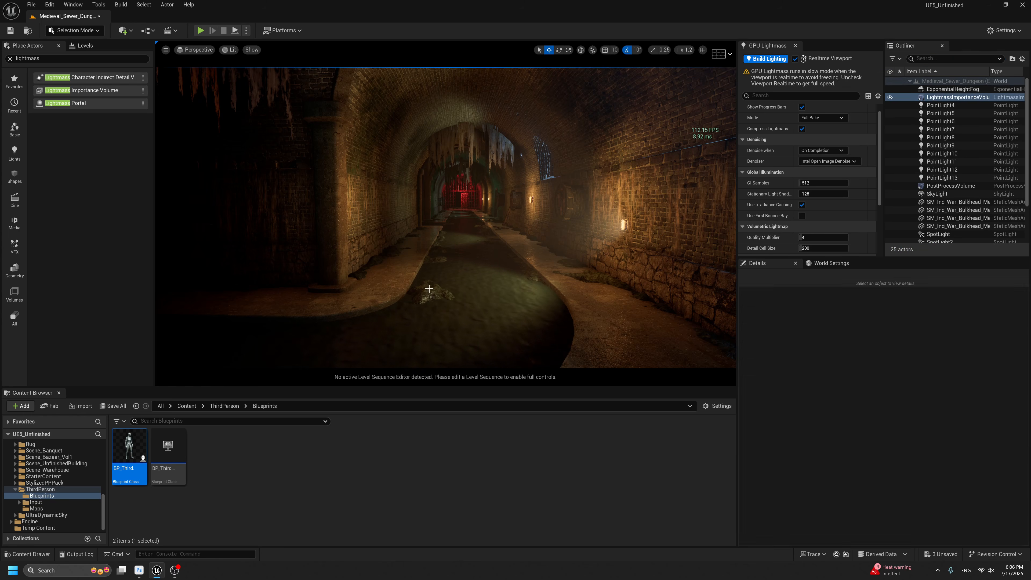
key(g)
middle_drag(442, 273, 439, 244)
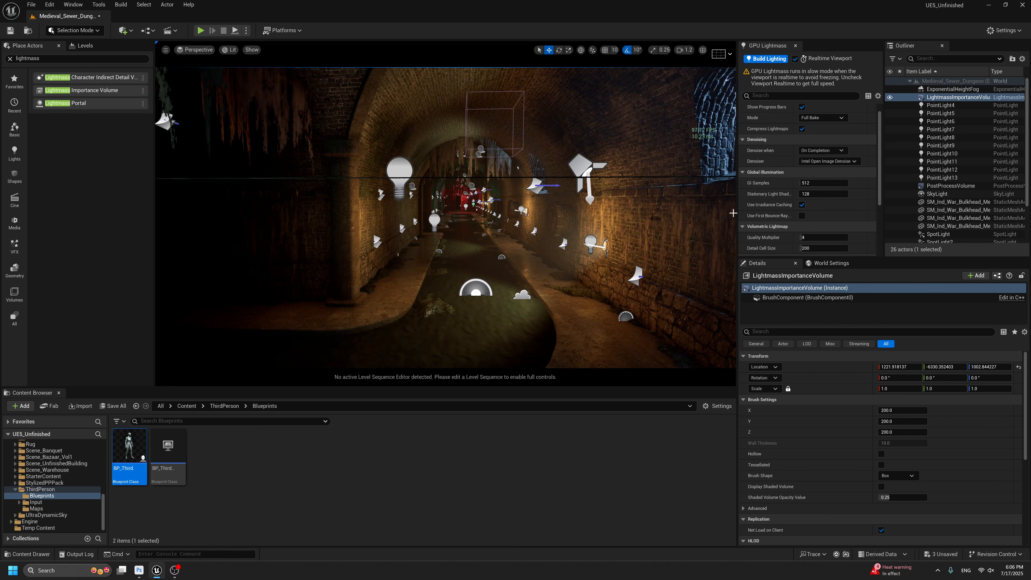
right_drag(571, 232, 534, 244)
key(g)
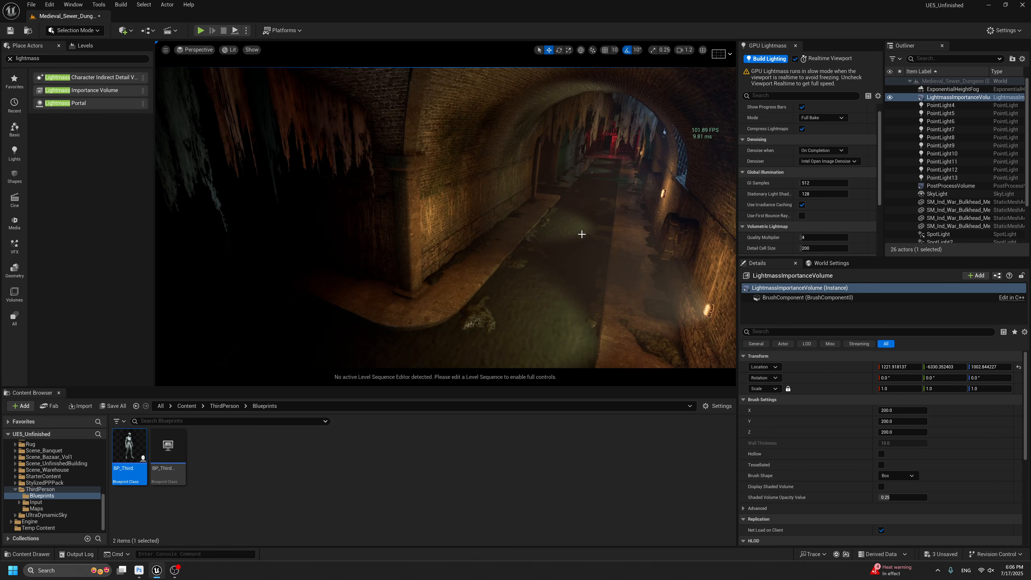
key(g)
key(Delete)
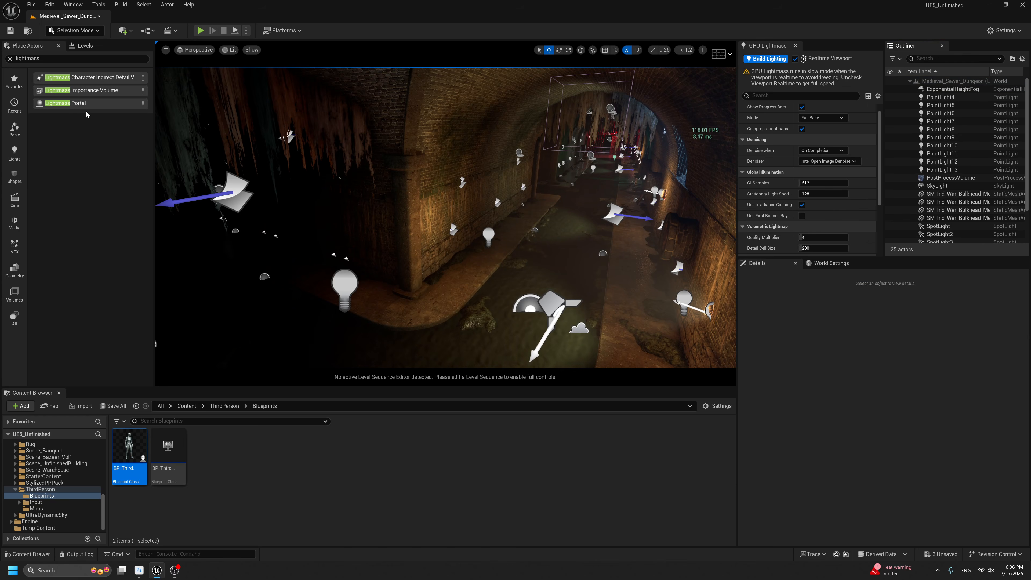
Place a Lightmass Importance Volume over the water near the crossing and lengthen it to a Y scale of about 7.33.
drag(88, 97, 506, 310)
mouse_move(494, 264)
right_down()
mouse_move(508, 266)
mouse_move(481, 260)
mouse_move(495, 262)
right_up()
scroll(494, 264, down, 1)
key(g)
key(g)
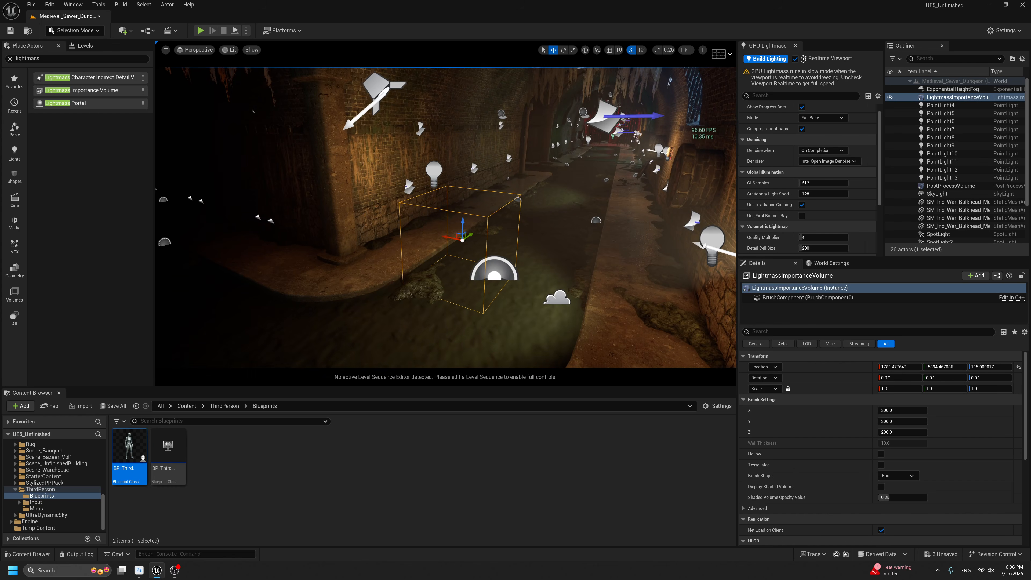
drag(451, 237, 474, 244)
mouse_move(475, 244)
right_down()
mouse_move(426, 255)
mouse_move(464, 249)
right_up()
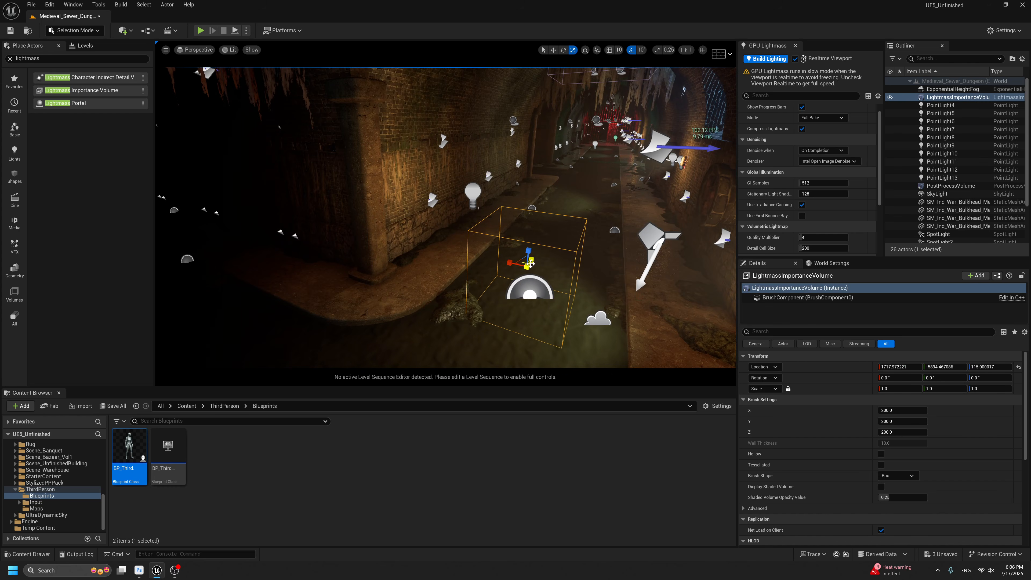
drag(531, 264, 546, 221)
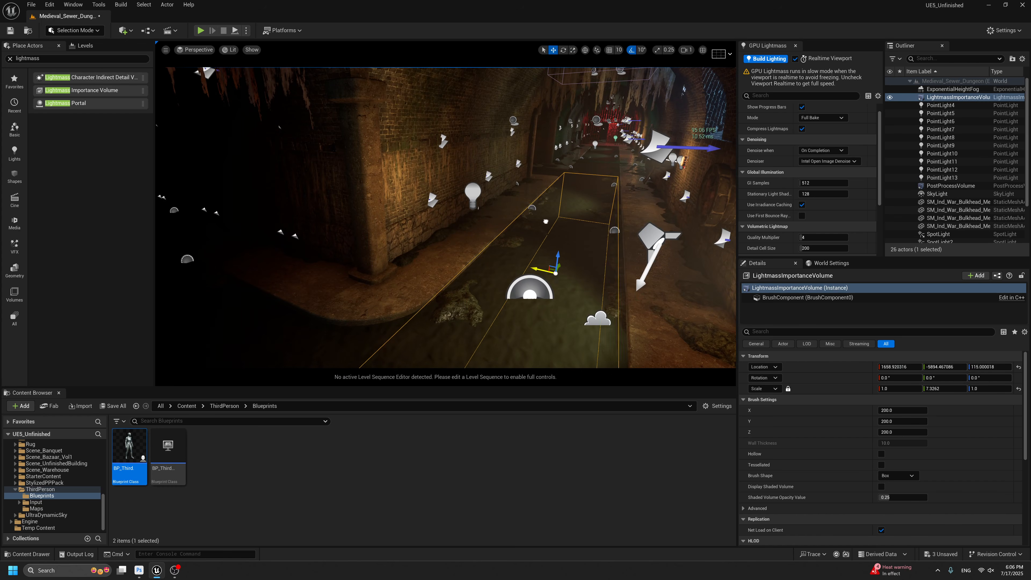
mouse_move(564, 268)
right_down()
mouse_move(579, 268)
mouse_move(557, 268)
right_up()
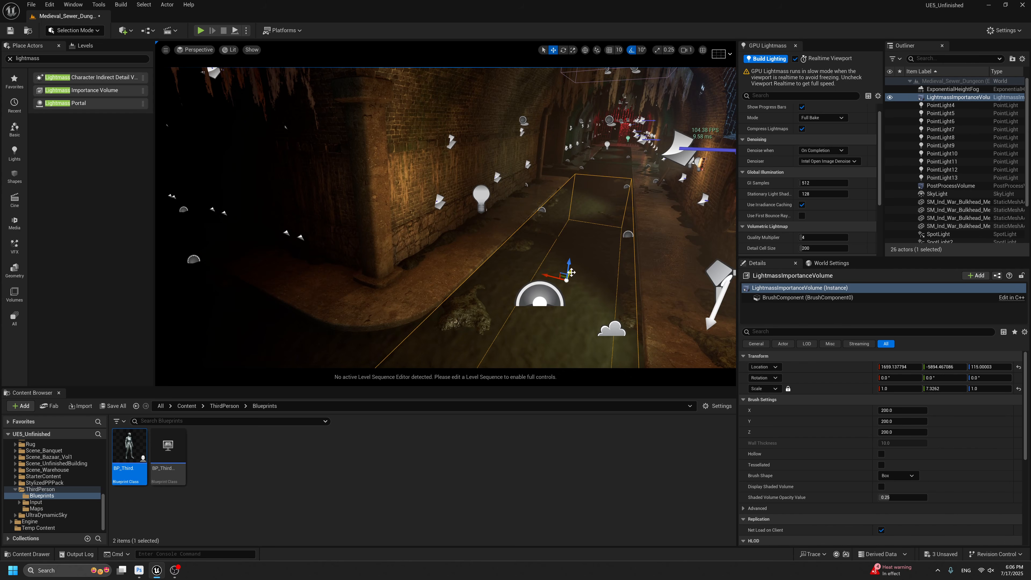
Move the importance volume down the tunnel to Y about -4944 and widen it to an X scale of about 4.54.
drag(571, 272, 621, 213)
drag(596, 266, 588, 279)
right_drag(621, 238, 650, 238)
key(e)
drag(538, 190, 508, 192)
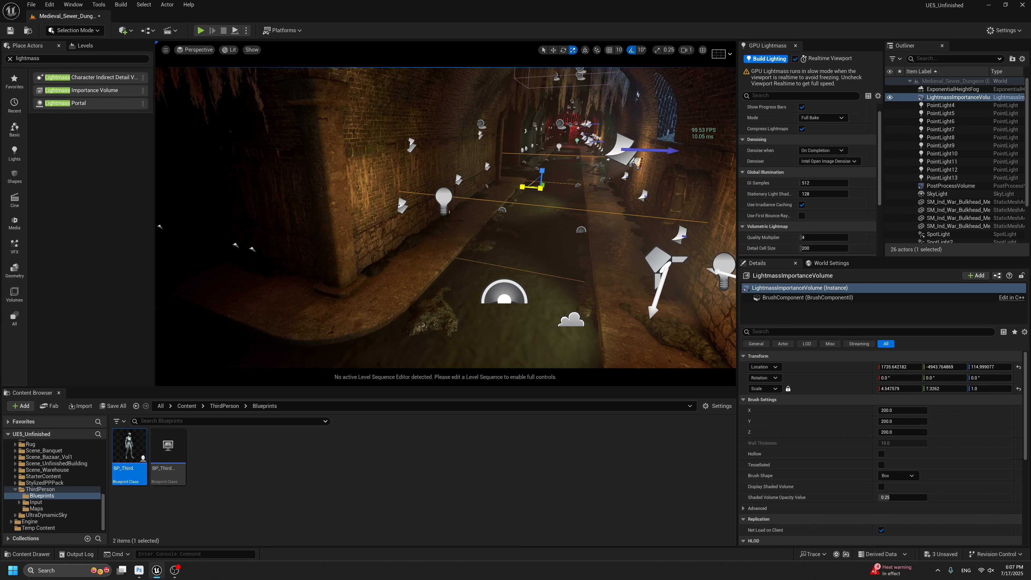
right_drag(607, 217, 587, 178)
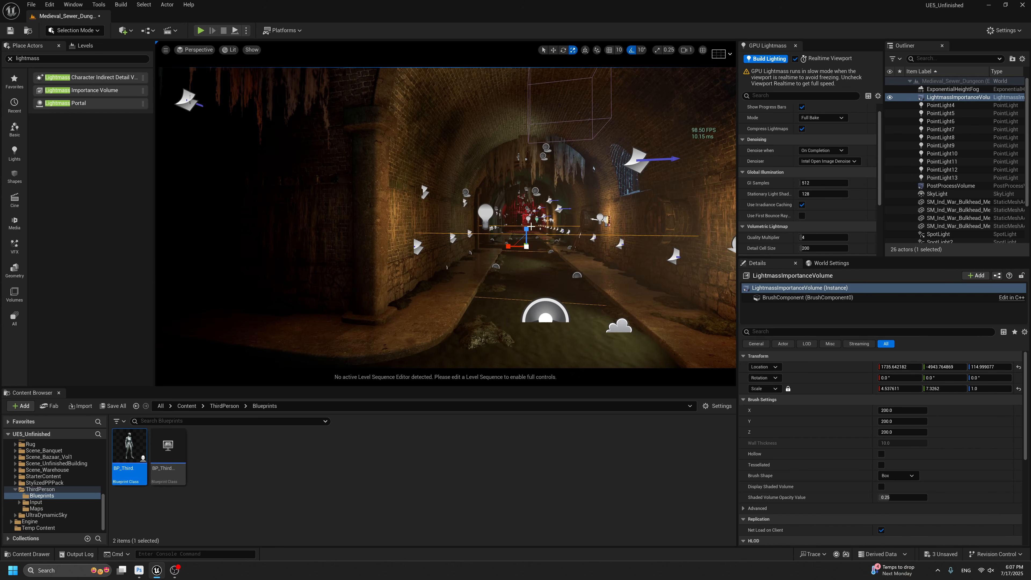
Raise the importance volume to a height of about 355 and scale it to about 3.6 in Y and 4.07 in Z.
drag(527, 229, 527, 213)
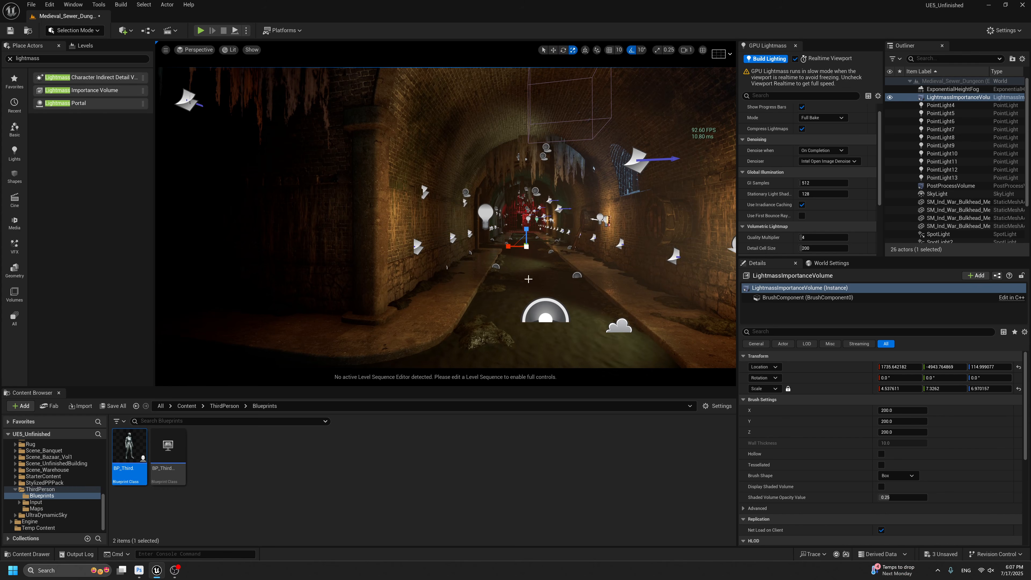
drag(528, 279, 511, 106)
key(e)
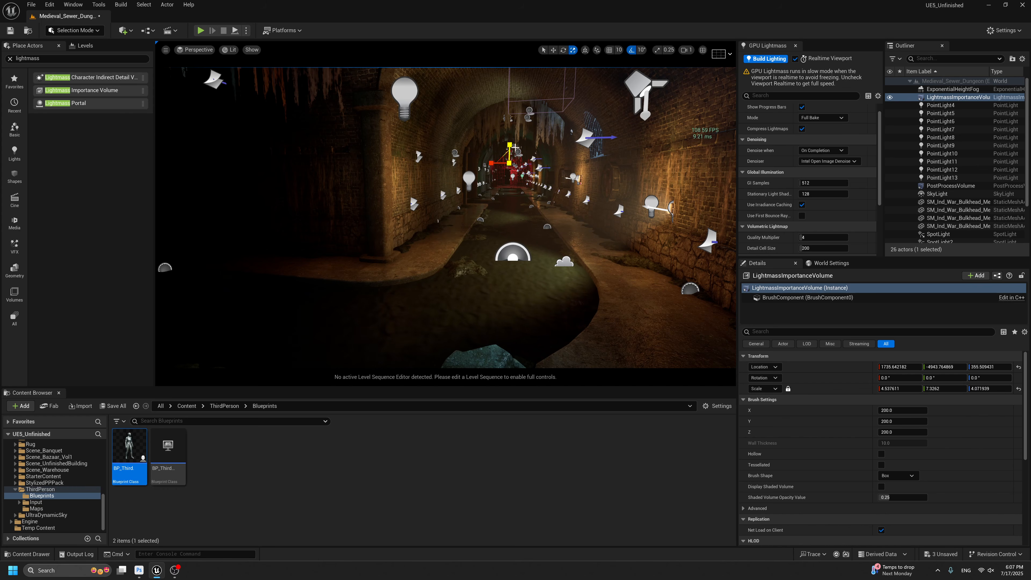
right_drag(516, 147, 523, 218)
key(g)
key(g)
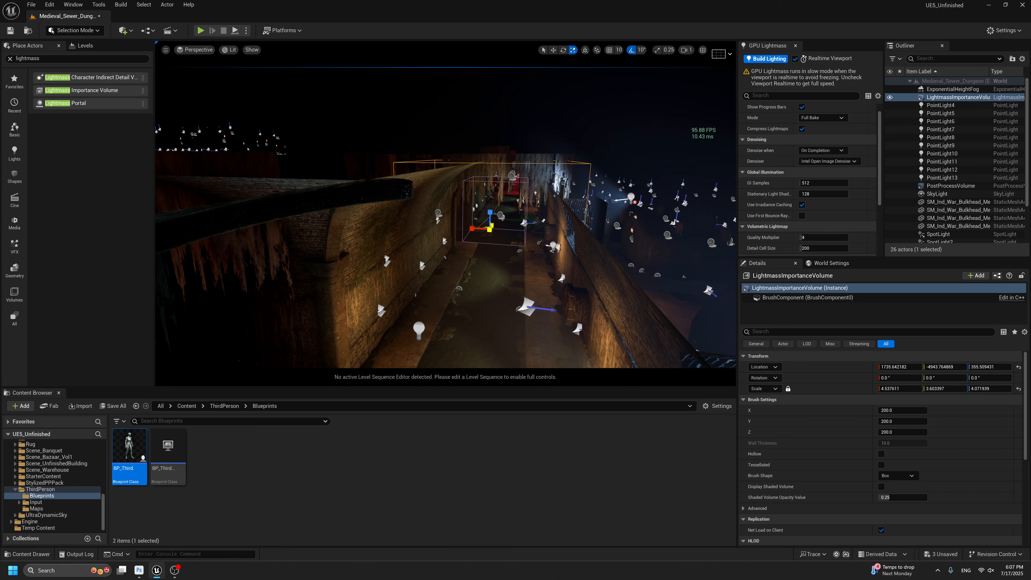
Rescale the importance volume to about 3.99 in Y and 2.47 in Z, and reposition it at Y about -5438, height about 273.
drag(490, 212, 484, 256)
right_drag(508, 259, 498, 274)
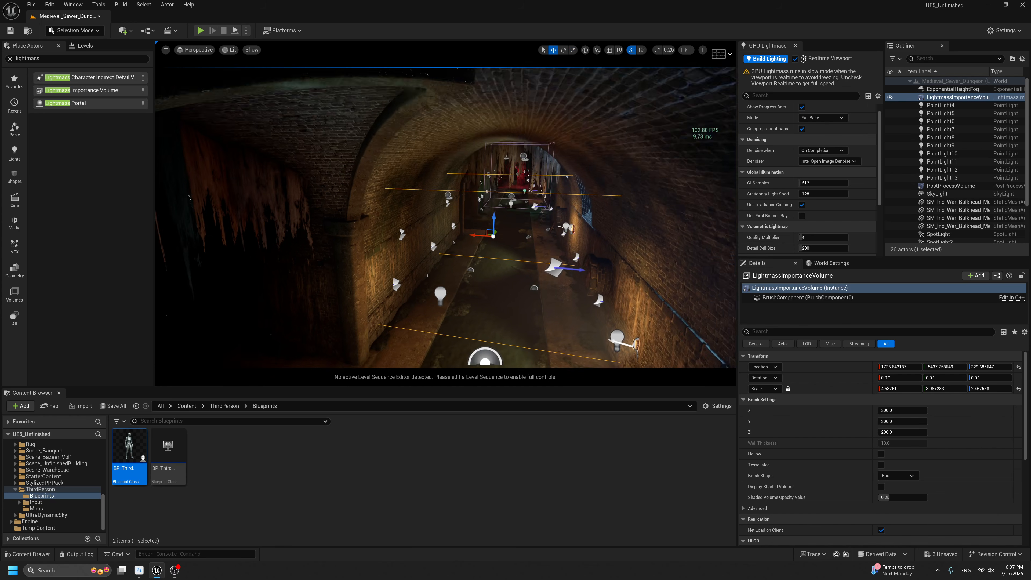
right_drag(510, 211, 497, 239)
drag(513, 181, 511, 195)
scroll(511, 195, up, 3)
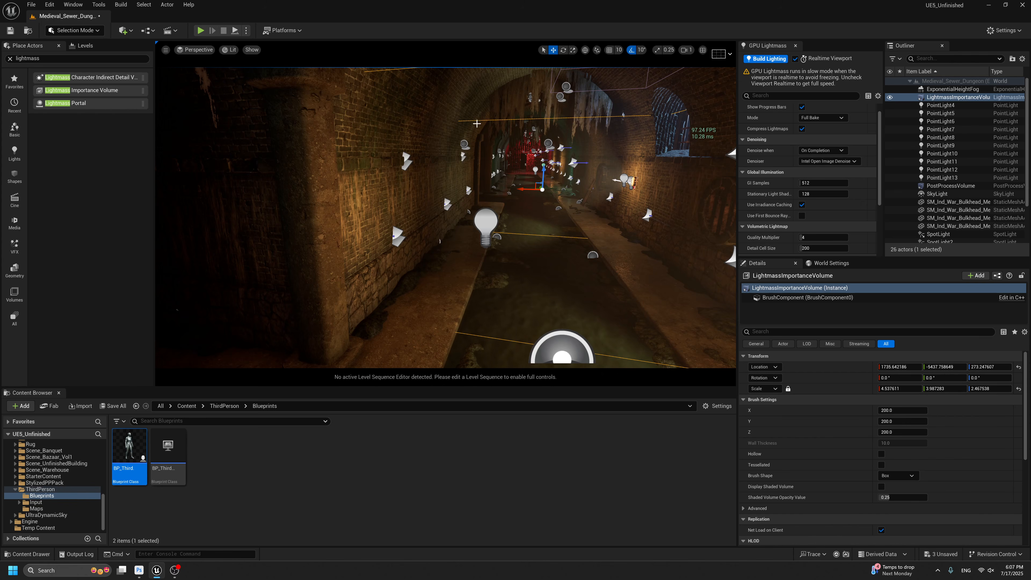
Turn off the realtime viewport and build the lighting with GPU Lightmass using the importance volume.
key(g)
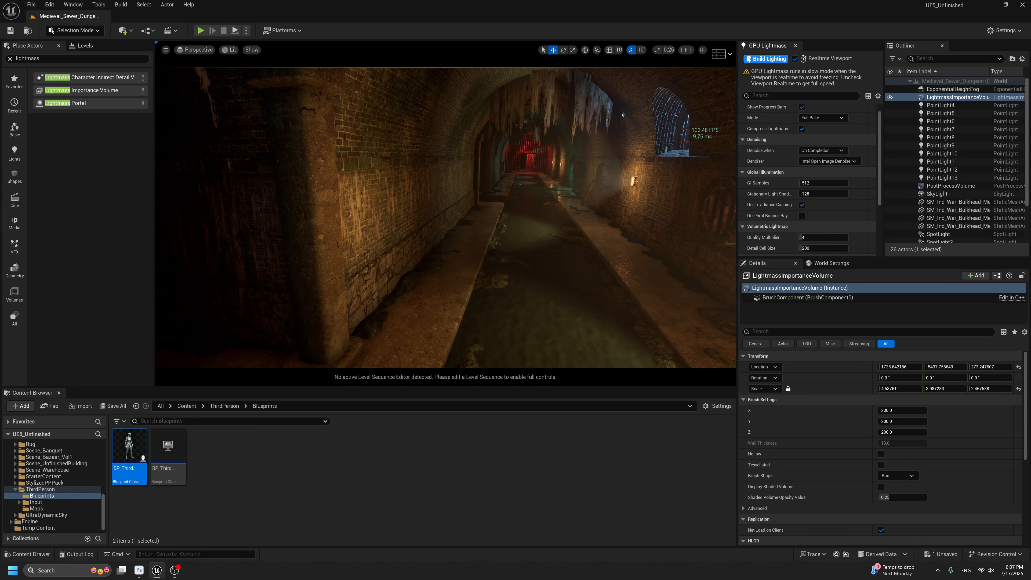
click(796, 59)
click(770, 59)
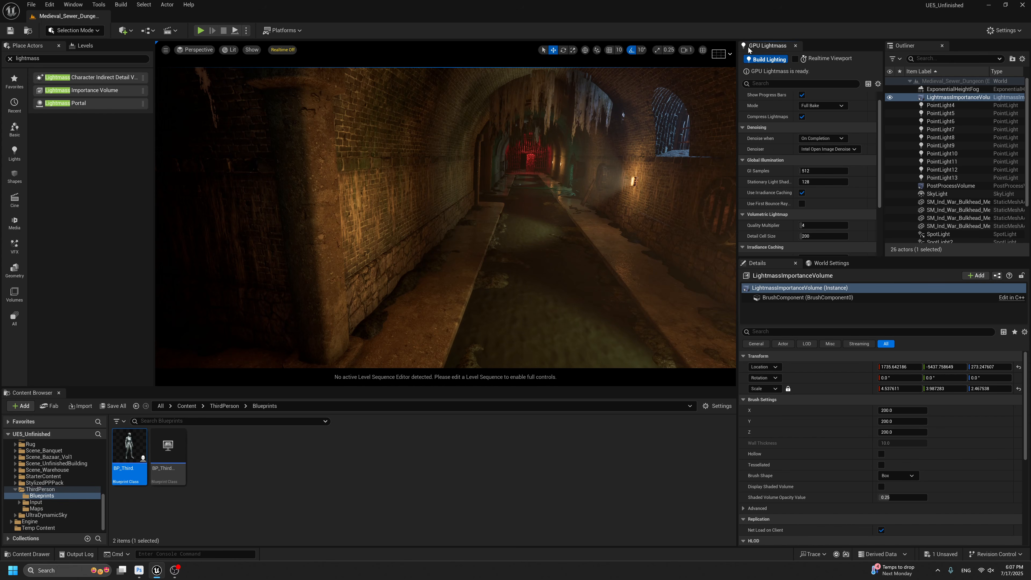
right_drag(580, 150, 613, 120)
scroll(575, 202, down, 3)
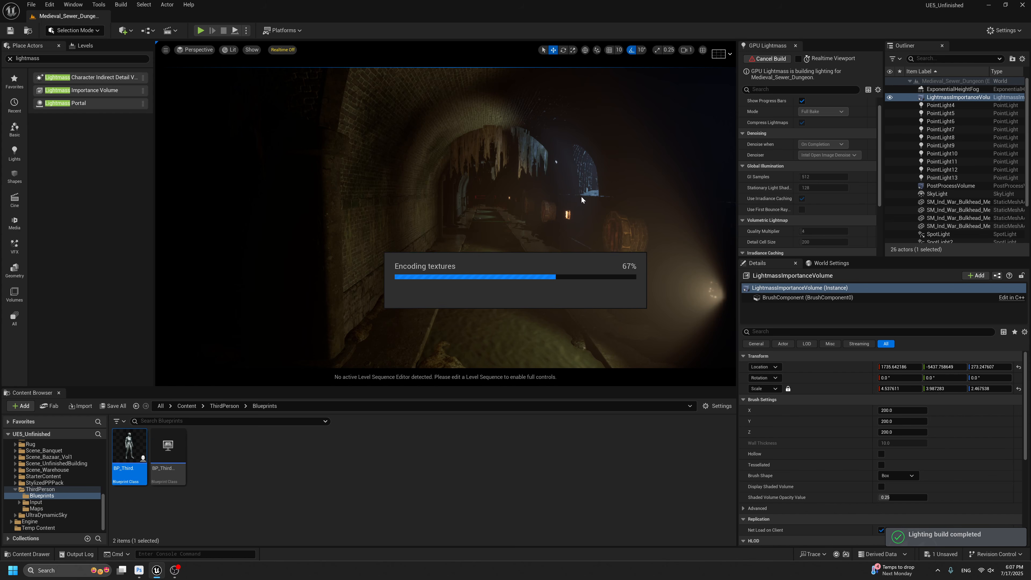
Inspect the baked tunnel and crossing with the importance volume in place, comparing views with and without editor icons.
mouse_move(560, 223)
right_down()
mouse_move(504, 222)
mouse_move(588, 219)
mouse_move(615, 202)
mouse_move(593, 206)
mouse_move(599, 227)
mouse_move(588, 246)
mouse_move(579, 228)
right_up()
key(g)
key(w)
key(s)
scroll(588, 246, down, 5)
key(s)
key(g)
key(g)
middle_drag(586, 220, 558, 235)
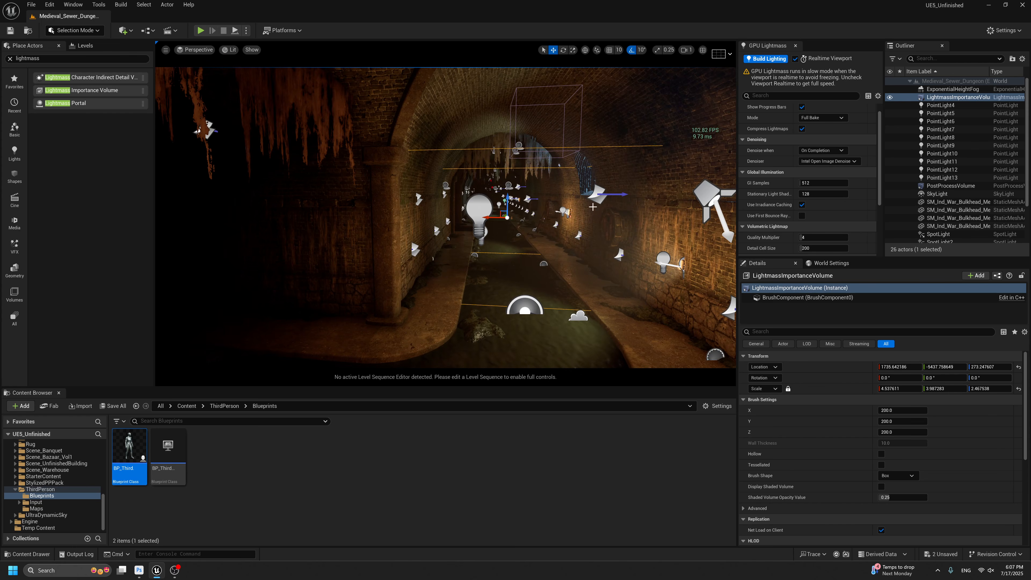
right_drag(600, 195, 611, 190)
key(g)
key(g)
middle_drag(611, 190, 622, 176)
right_drag(621, 176, 577, 179)
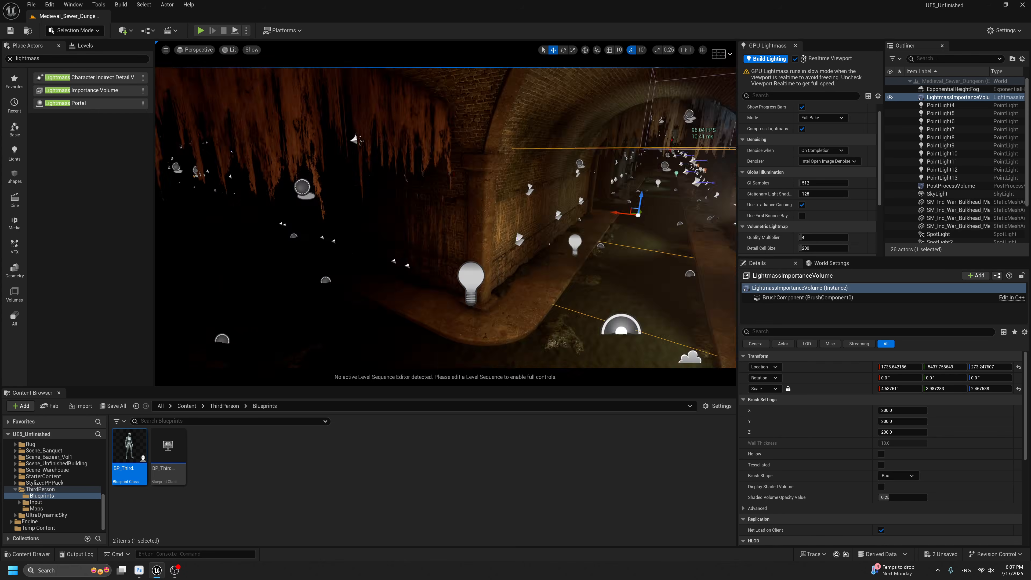
middle_drag(552, 245, 589, 233)
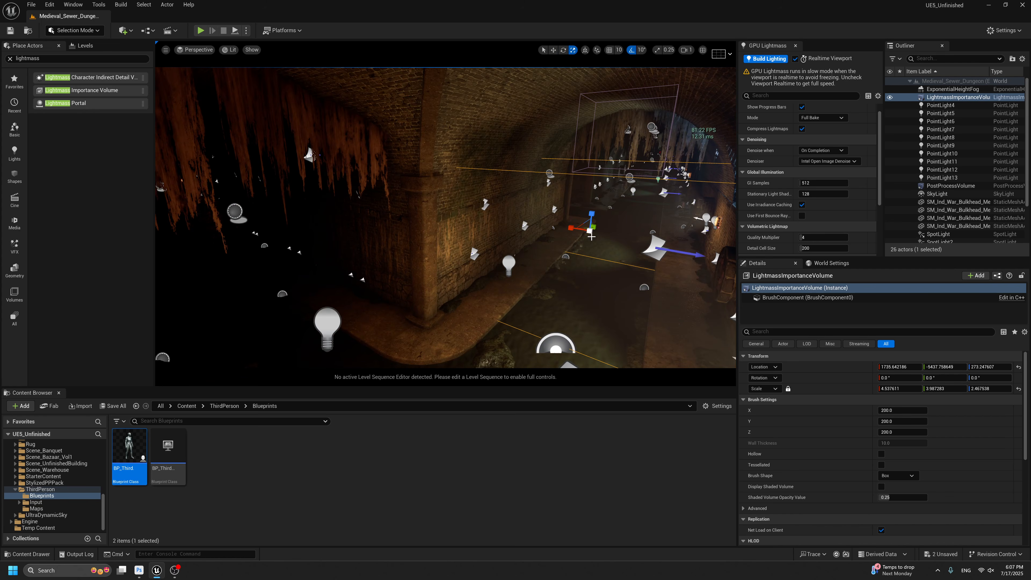
Lengthen the importance volume to a Y scale of about 10.52 around Y -4653, and delete it.
drag(593, 227, 598, 225)
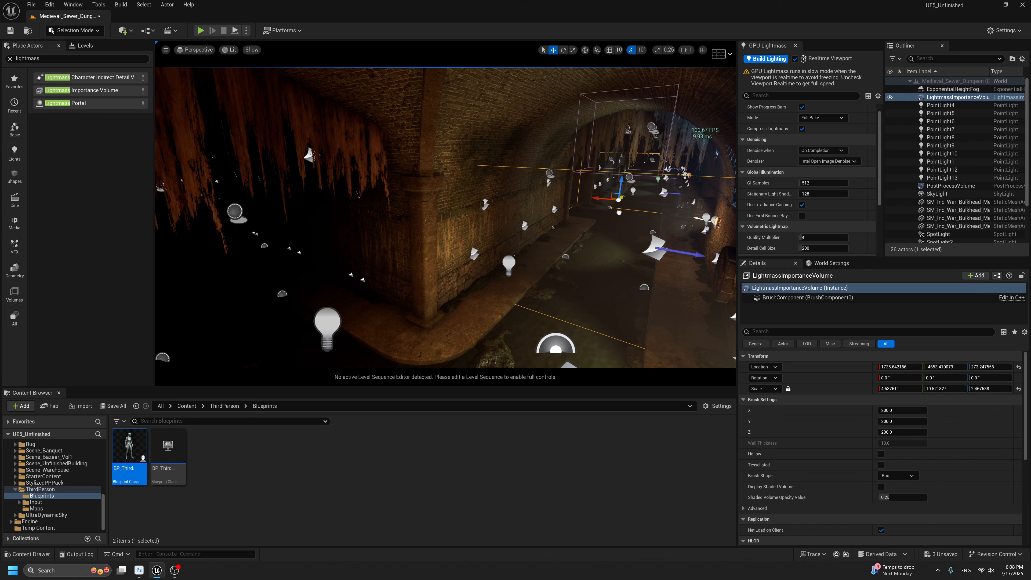
right_drag(632, 200, 611, 209)
key(Delete)
click(603, 211)
key(g)
key(g)
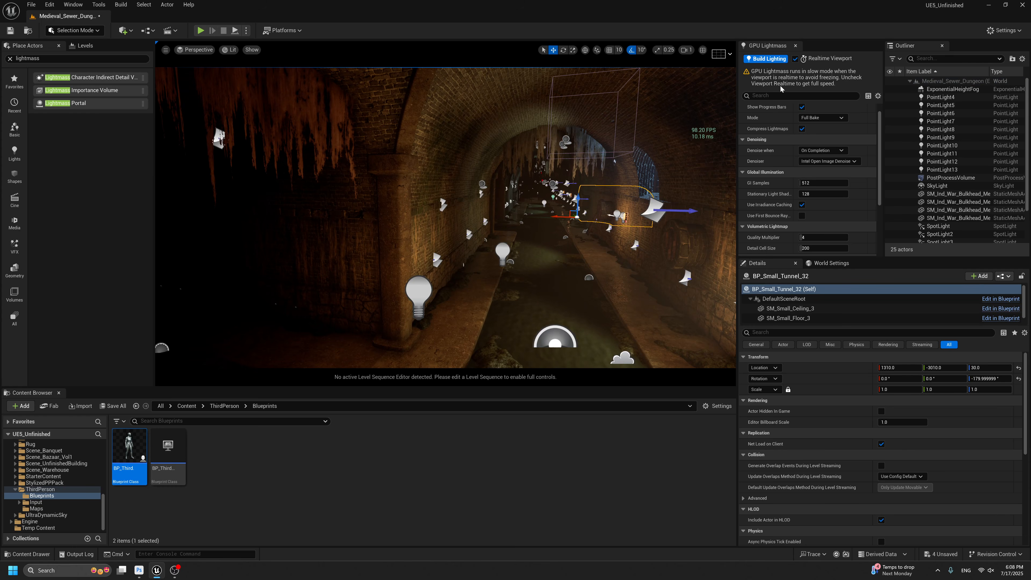
Hide the editor icons, turn off the realtime viewport, and rebuild the lighting with GPU Lightmass without the importance volume.
key(g)
click(795, 58)
click(770, 59)
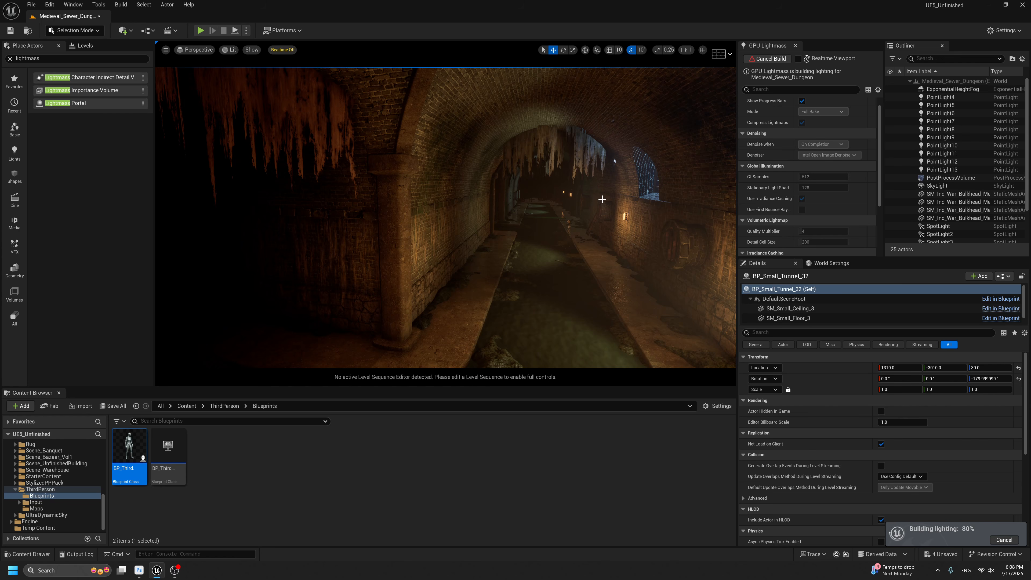
right_drag(603, 199, 614, 180)
Inspect the rebuilt lighting along the tunnel and around the barred window.
key(g)
key(g)
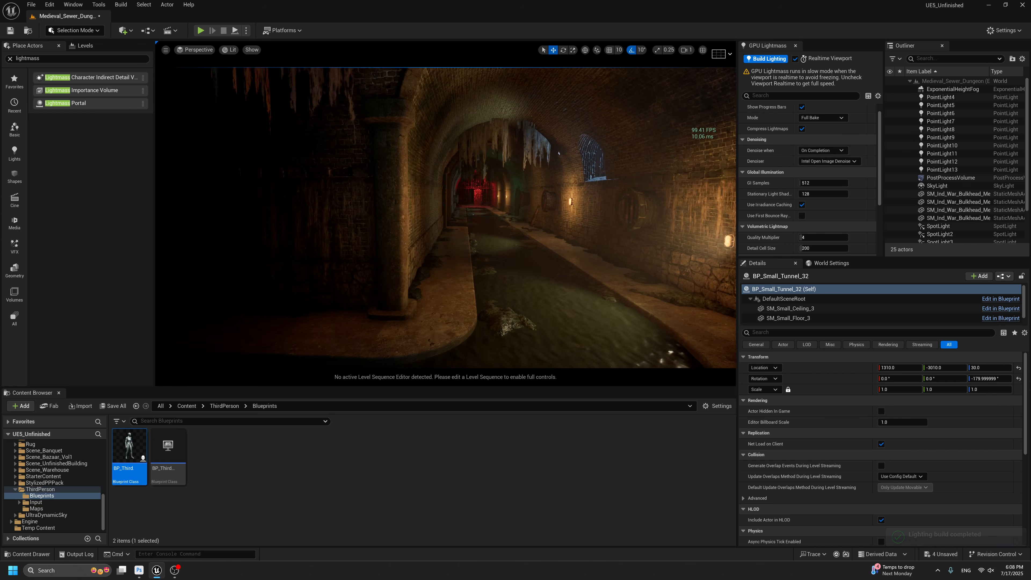
key(s)
right_drag(585, 189, 564, 201)
key(w)
key(w)
key(s)
key(w)
Check the spotlight at the barred window and the baked walls and water around the crossing.
key(g)
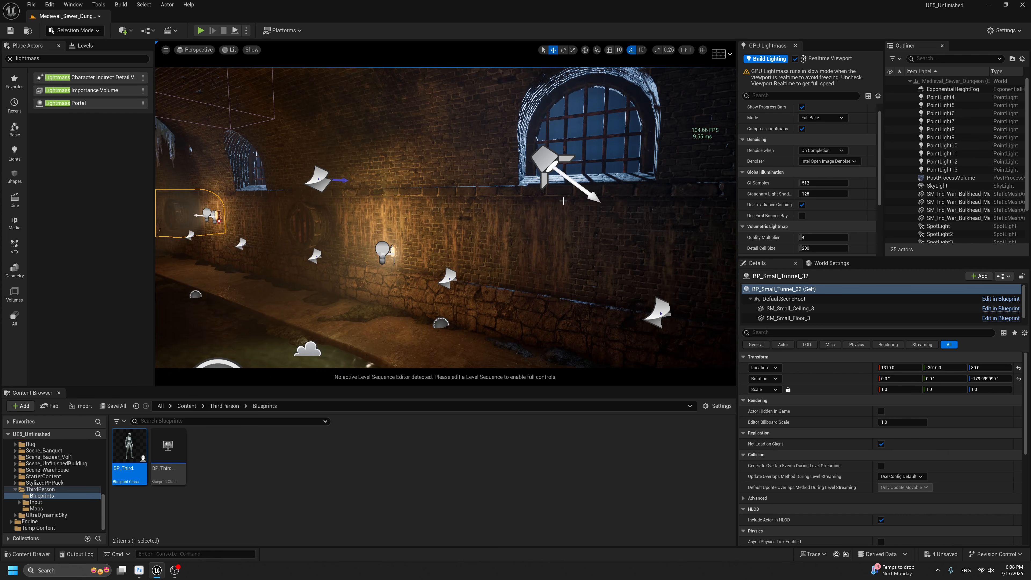
click(552, 165)
right_drag(552, 164, 617, 211)
click(604, 240)
key(g)
right_drag(568, 145, 585, 168)
right_drag(446, 235, 285, 232)
right_drag(468, 201, 609, 195)
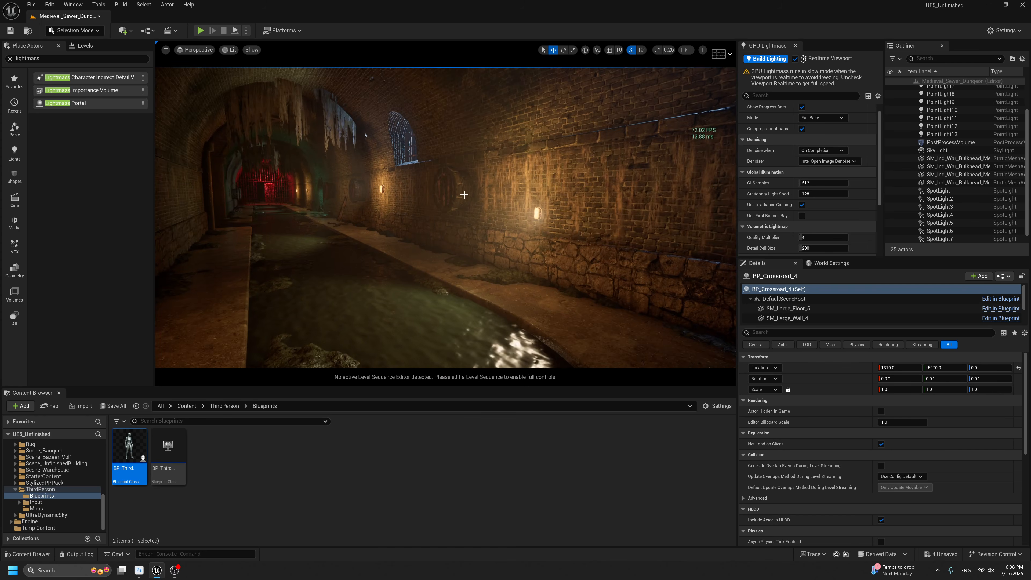
key(g)
key(g)
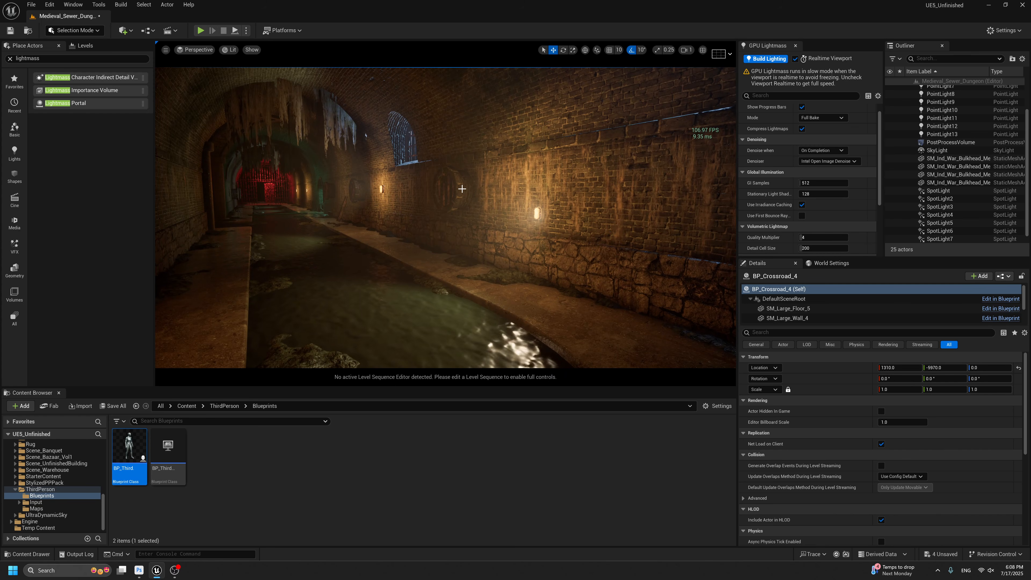
right_drag(462, 183, 441, 175)
right_click(437, 176)
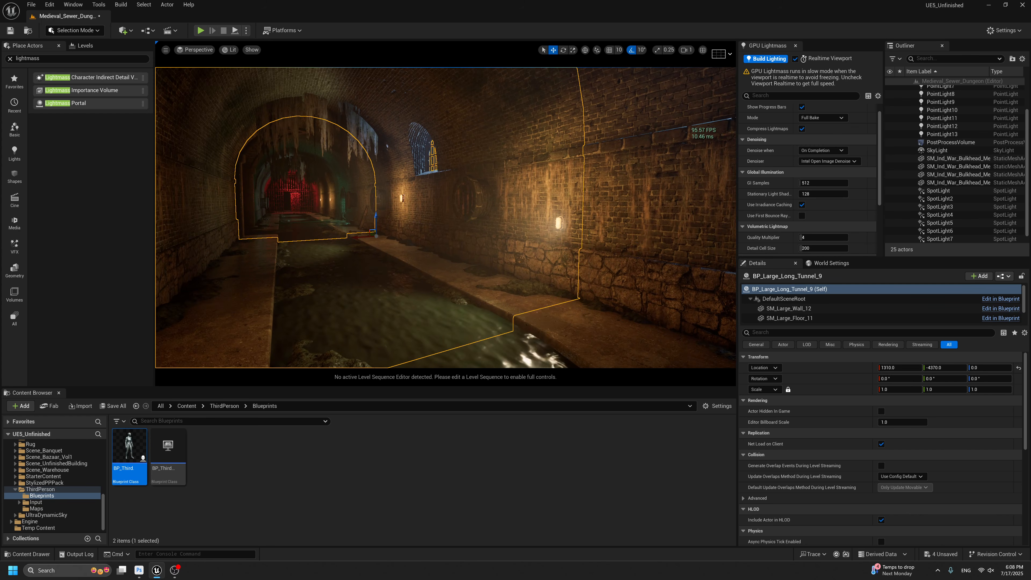
right_click(437, 176)
click(498, 101)
key(g)
right_drag(470, 139, 430, 135)
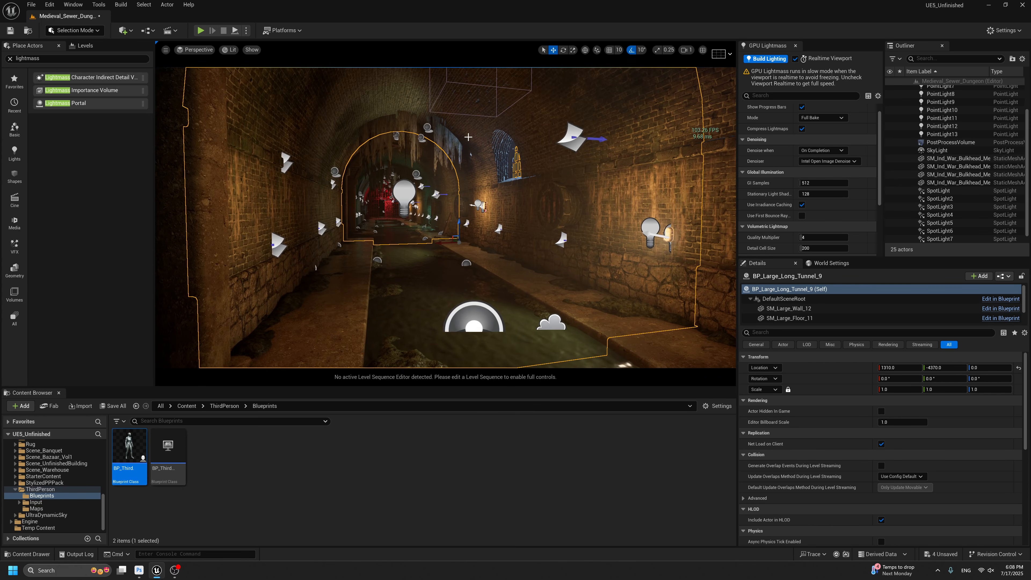
key(g)
Look through the World Settings, expanding the HLOD Baking Transform, World Partition advanced options and Default Color Scale.
click(828, 264)
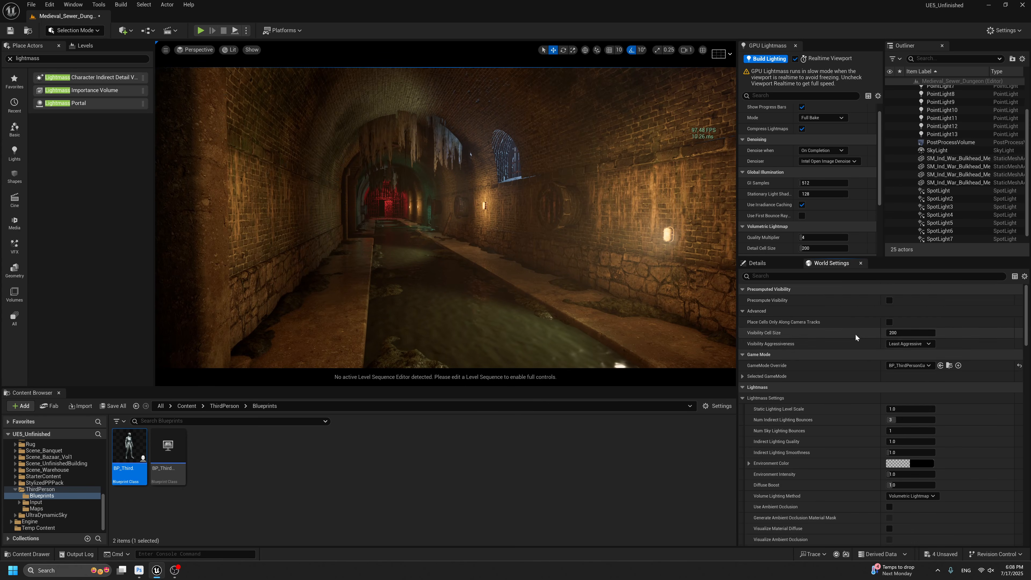
scroll(853, 333, down, 10)
scroll(864, 361, down, 10)
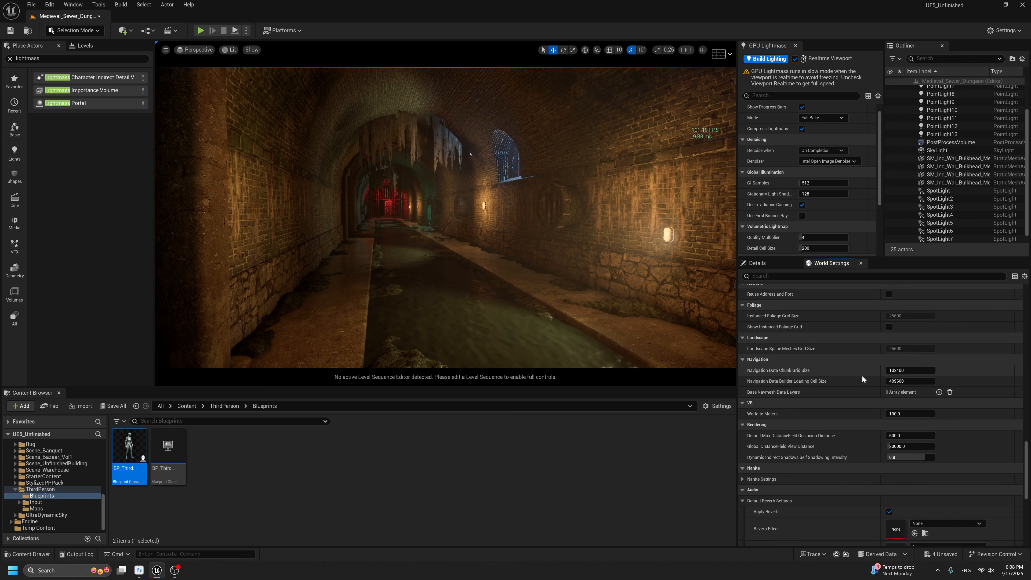
scroll(862, 375, up, 2)
click(743, 344)
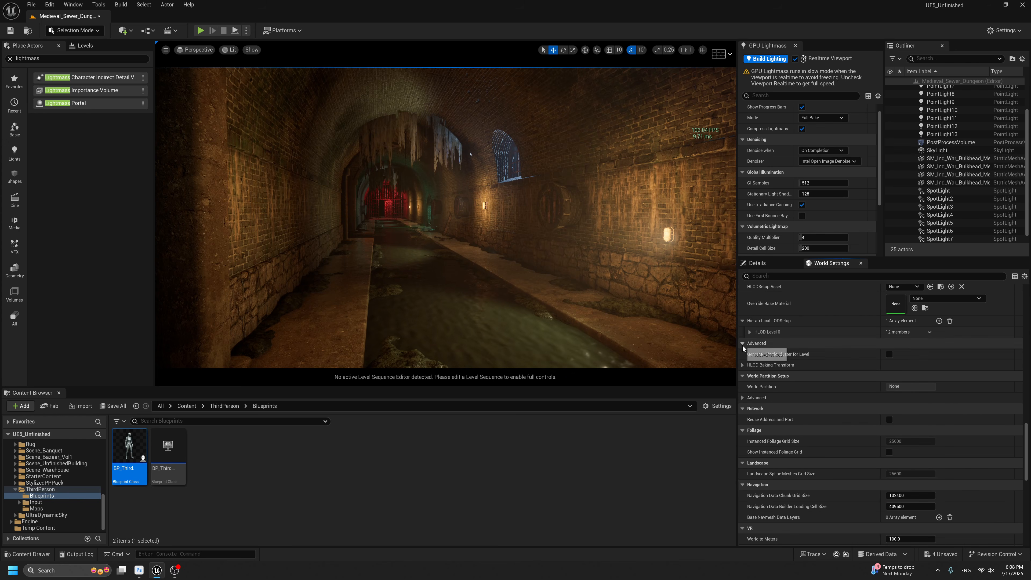
click(744, 365)
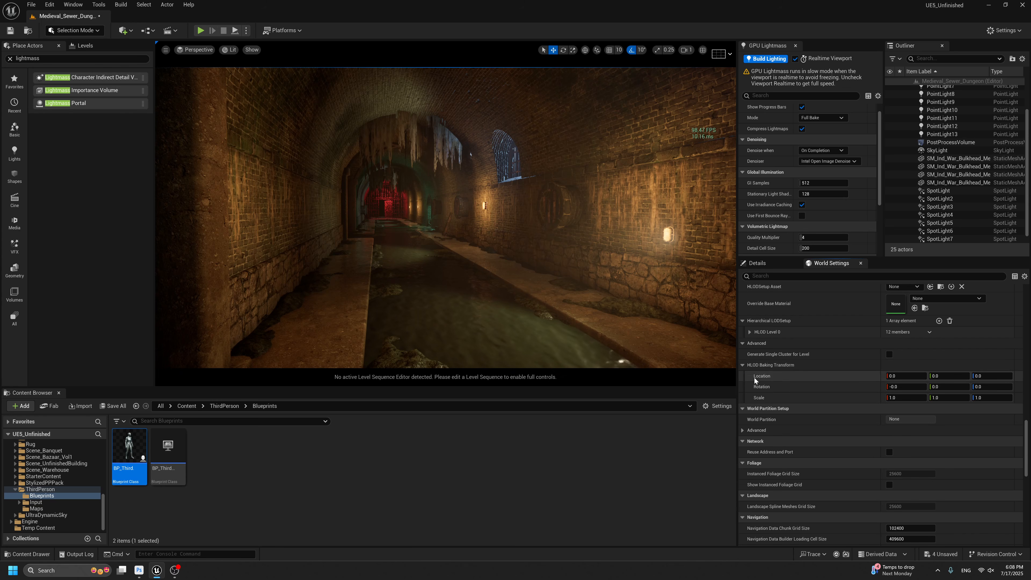
click(744, 430)
scroll(751, 418, up, 10)
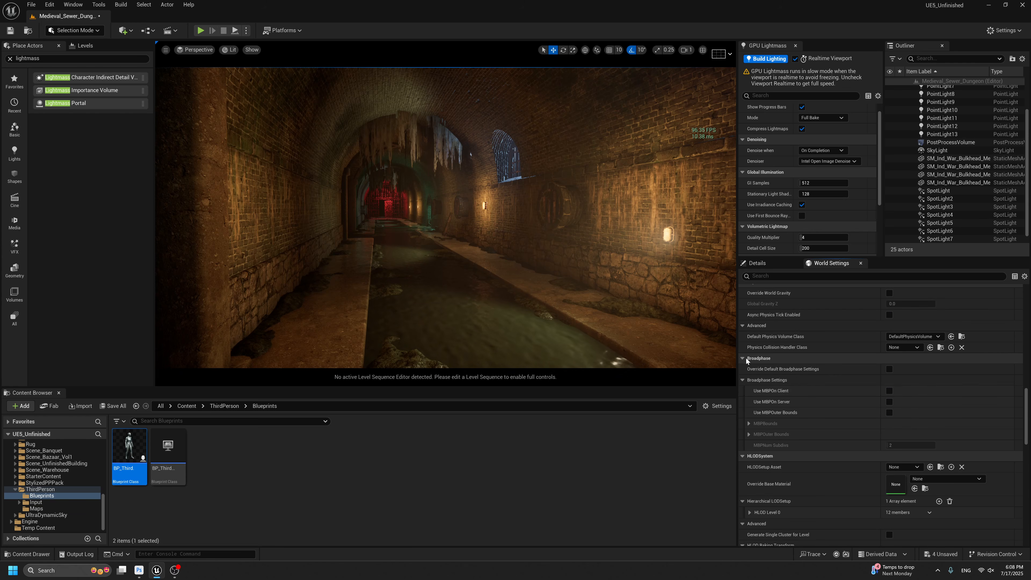
click(743, 413)
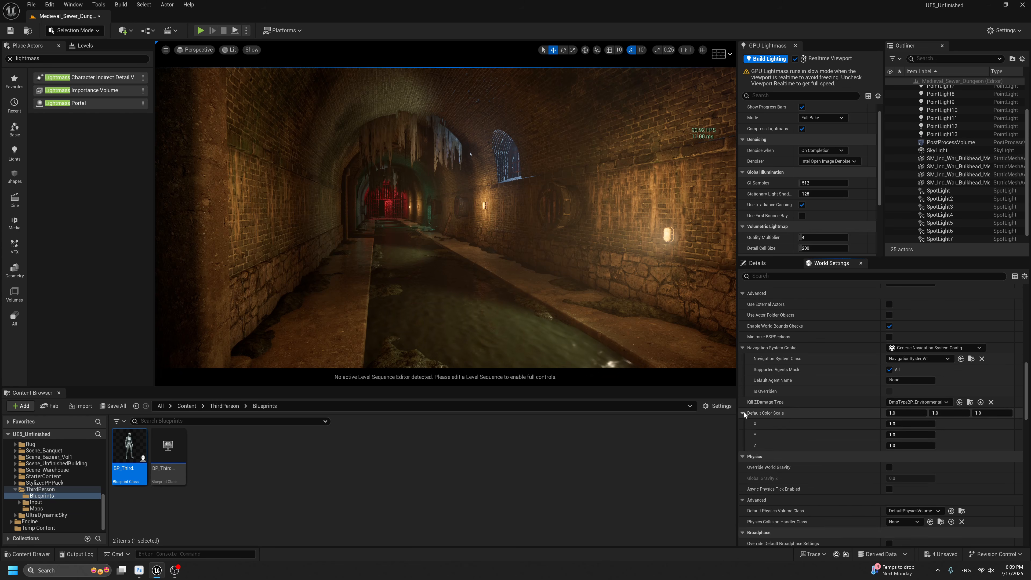
scroll(866, 393, up, 10)
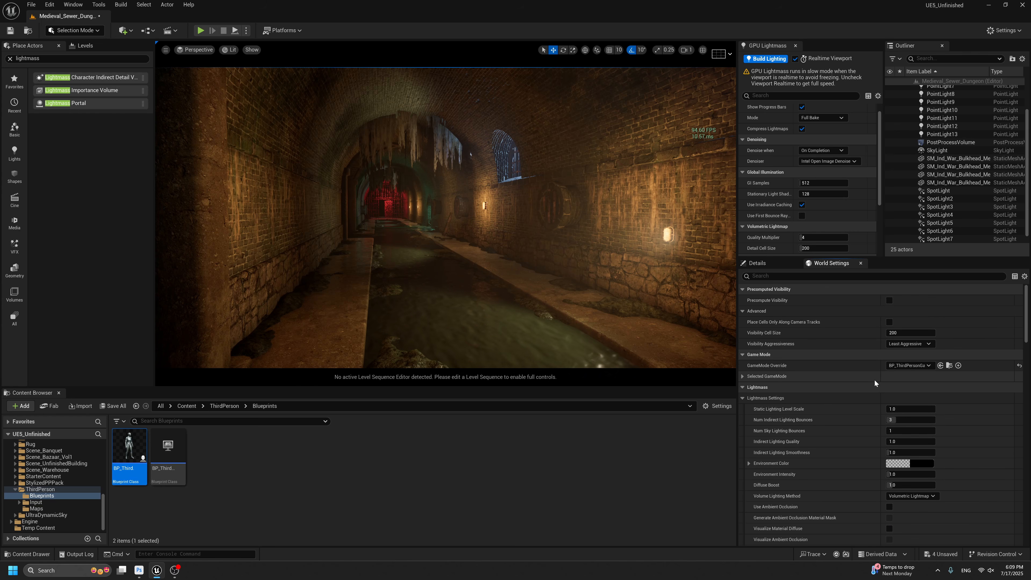
Examine the Selected GameMode classes, the Lightmass settings and the Lightmaps entry in the World Settings.
click(743, 376)
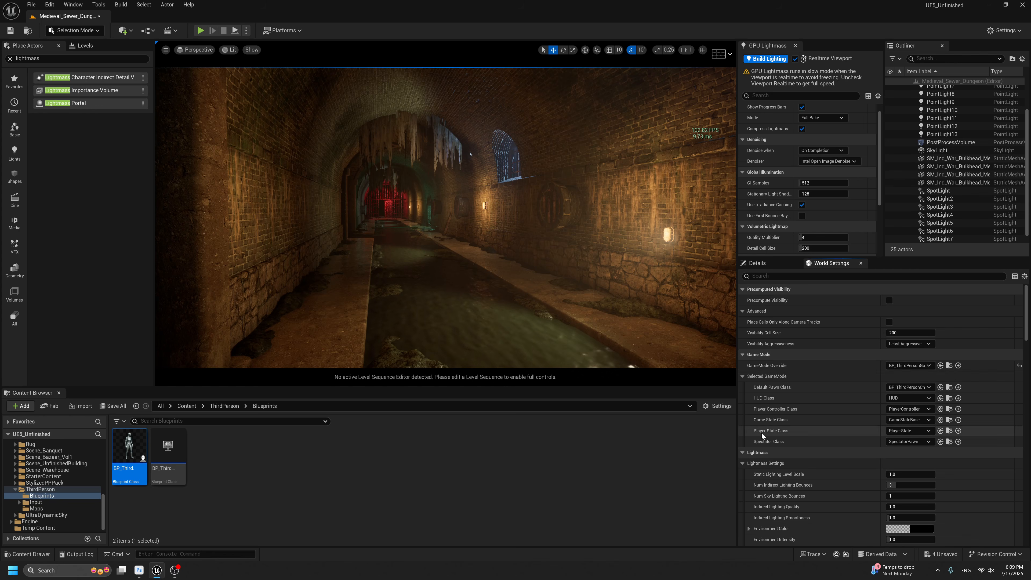
scroll(778, 370, down, 4)
scroll(810, 390, down, 8)
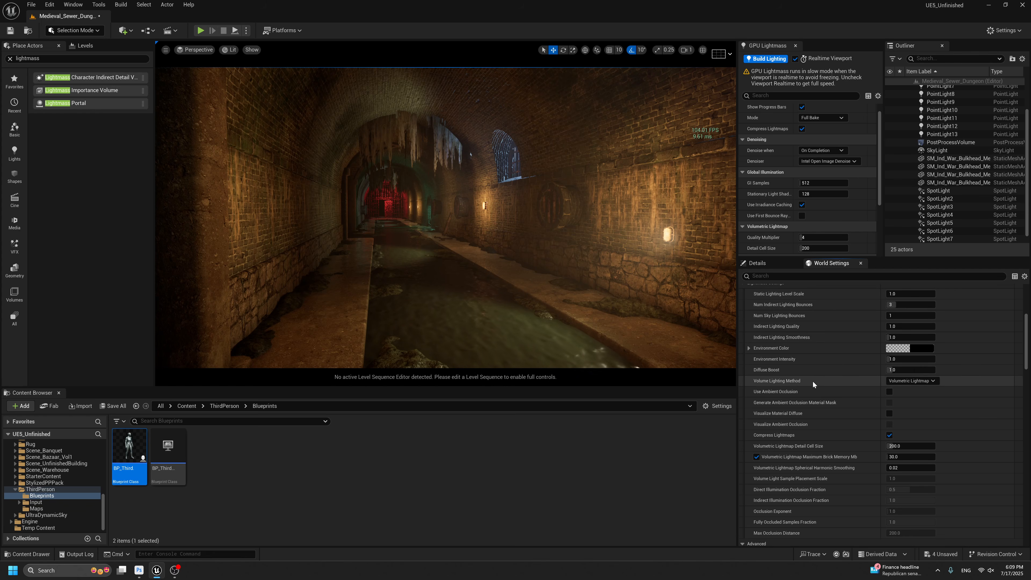
scroll(813, 381, down, 7)
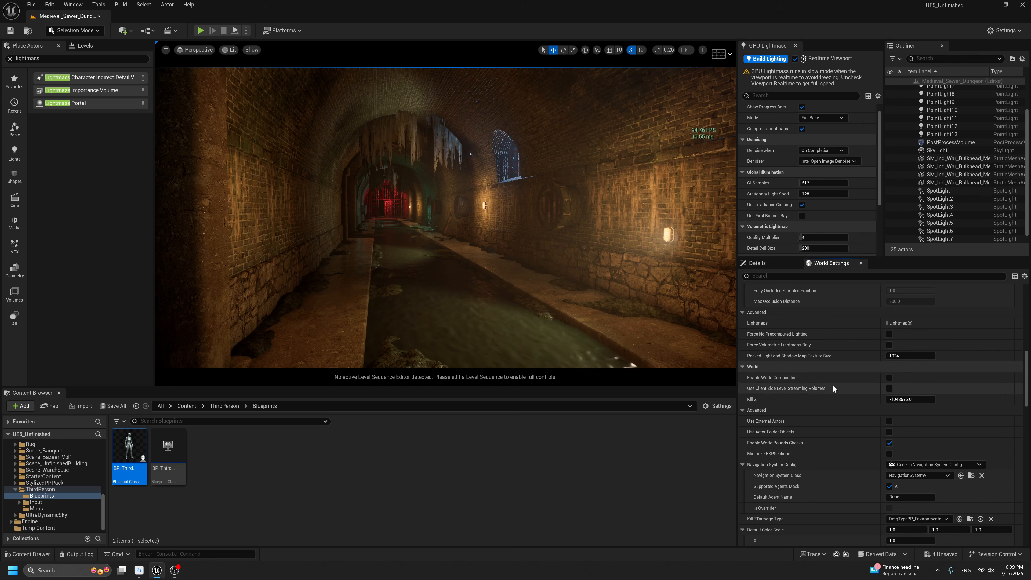
scroll(774, 418, down, 8)
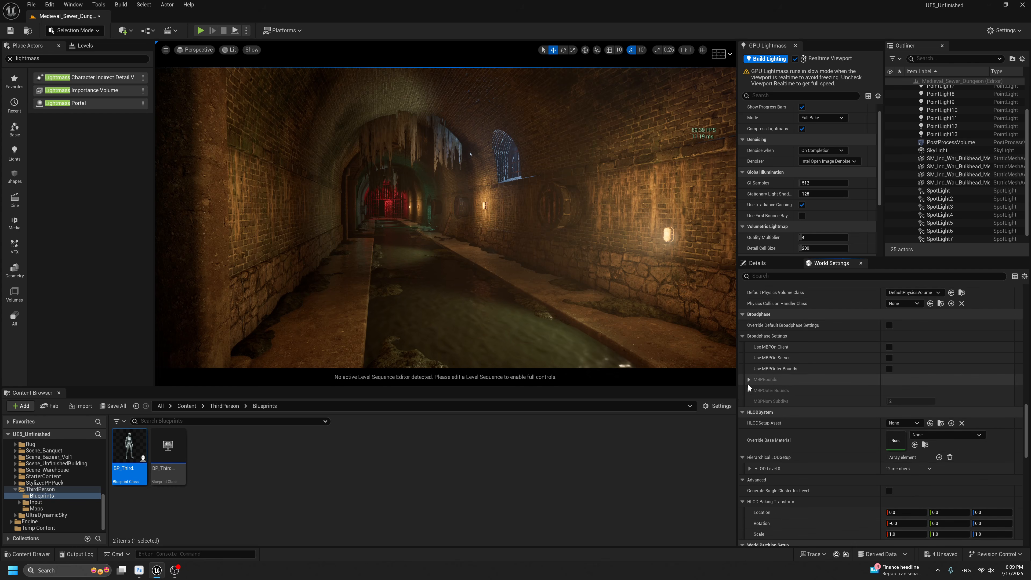
scroll(752, 384, down, 8)
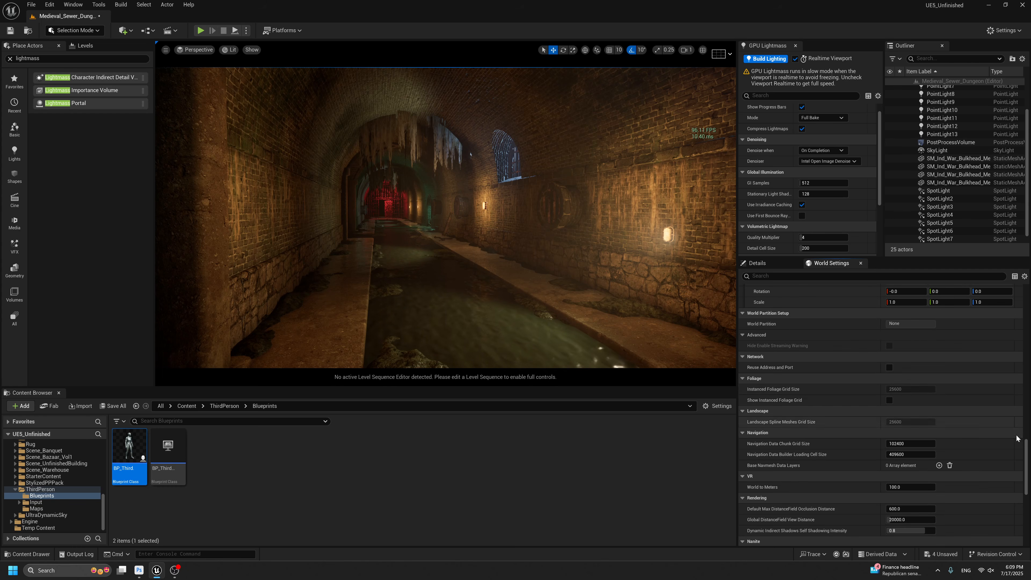
drag(1025, 459, 1023, 245)
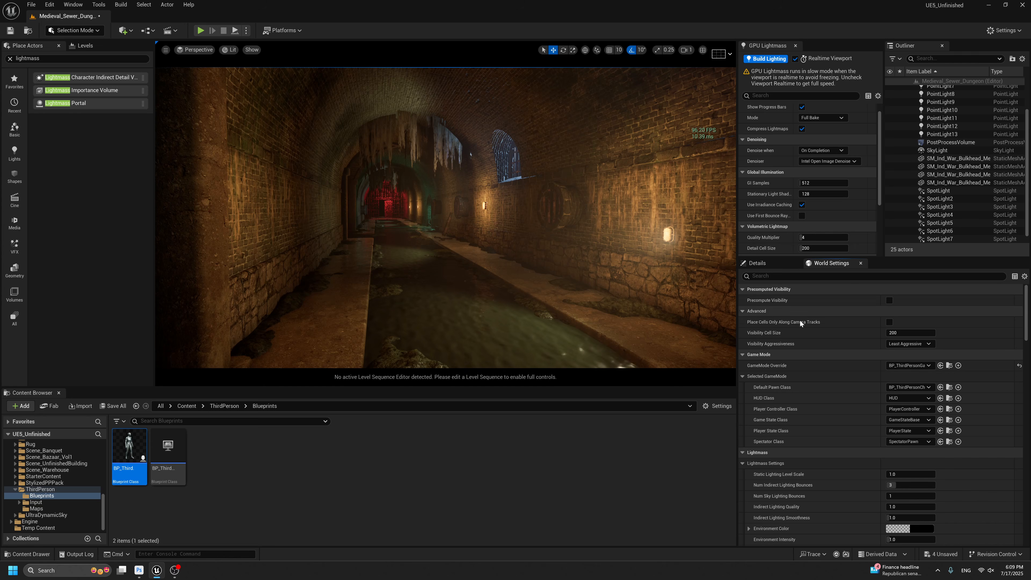
scroll(820, 405, down, 10)
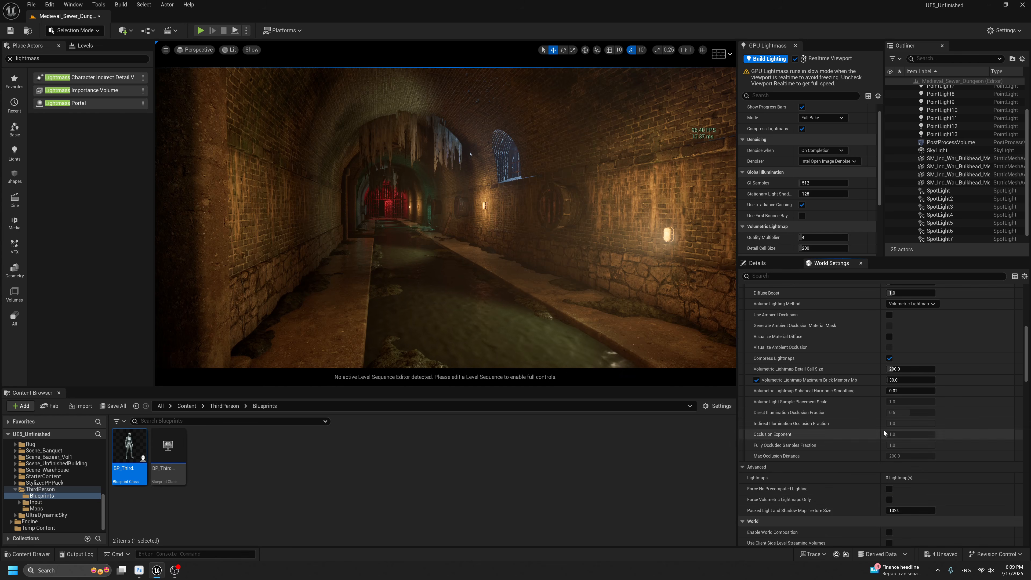
scroll(883, 429, down, 5)
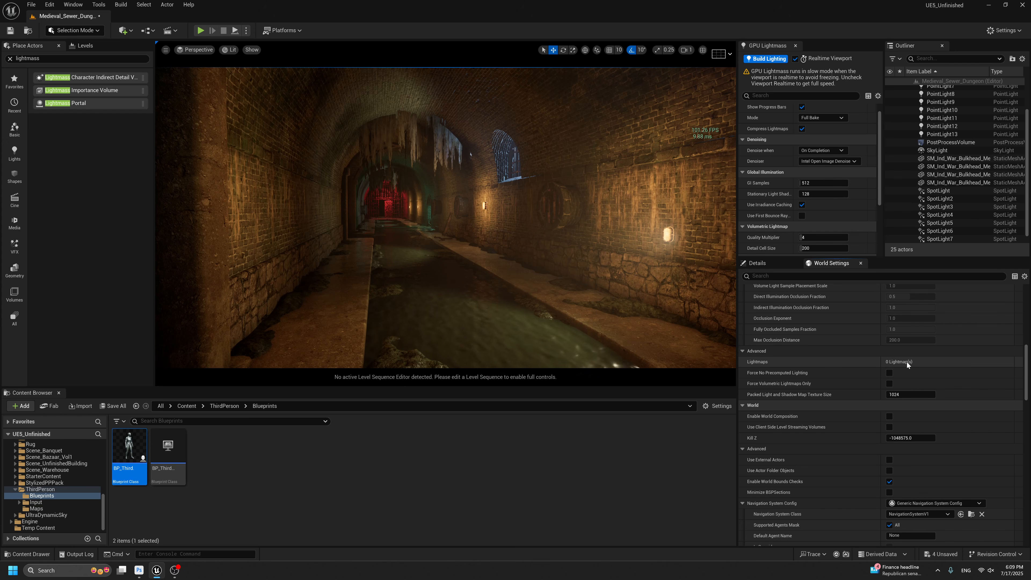
Make the Persistent Level current and examine its baked lightmap textures in the World Settings.
click(82, 46)
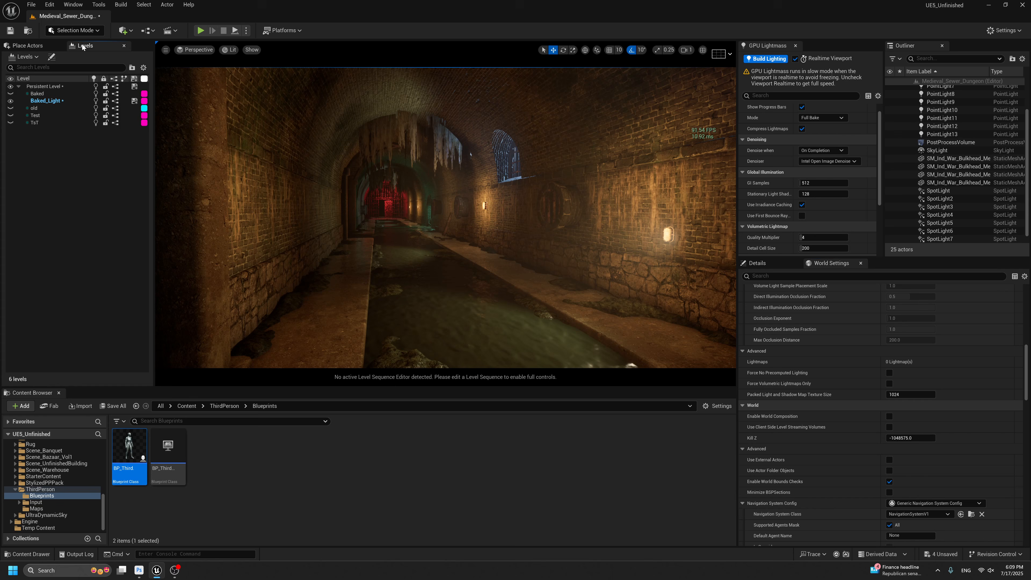
double_click(42, 87)
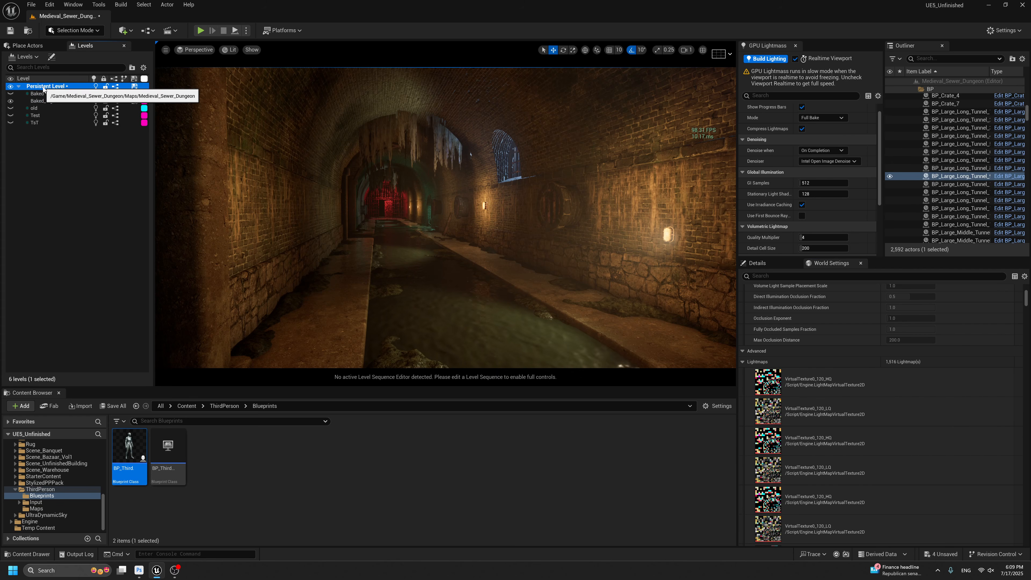
scroll(778, 326, down, 2)
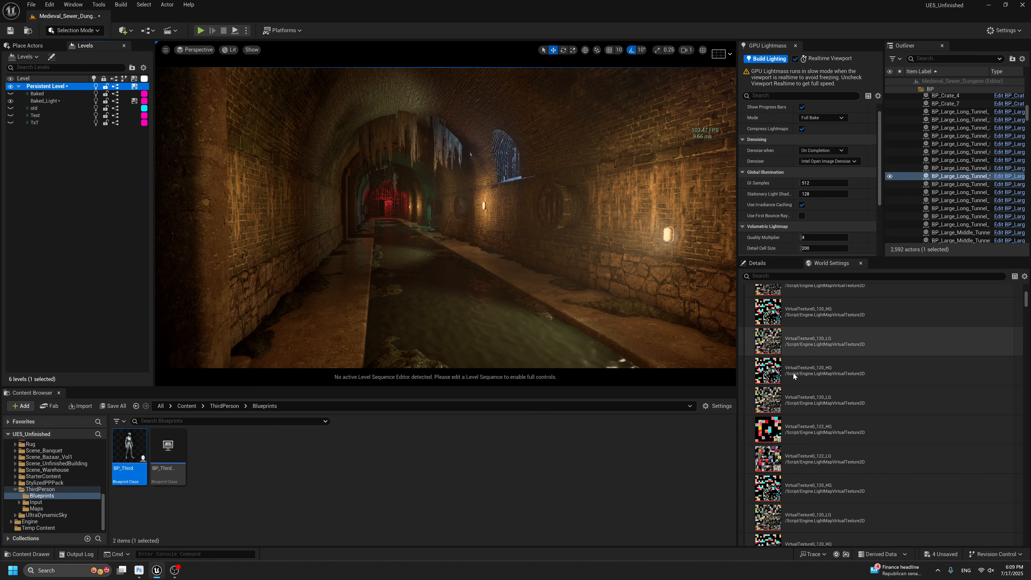
scroll(805, 445, down, 2)
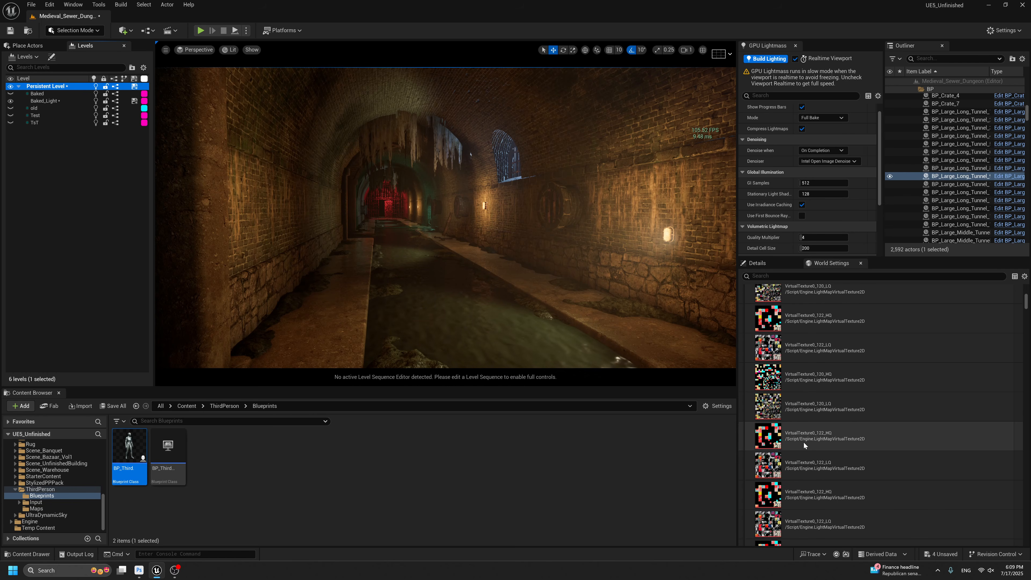
scroll(804, 441, down, 1)
scroll(804, 442, down, 1)
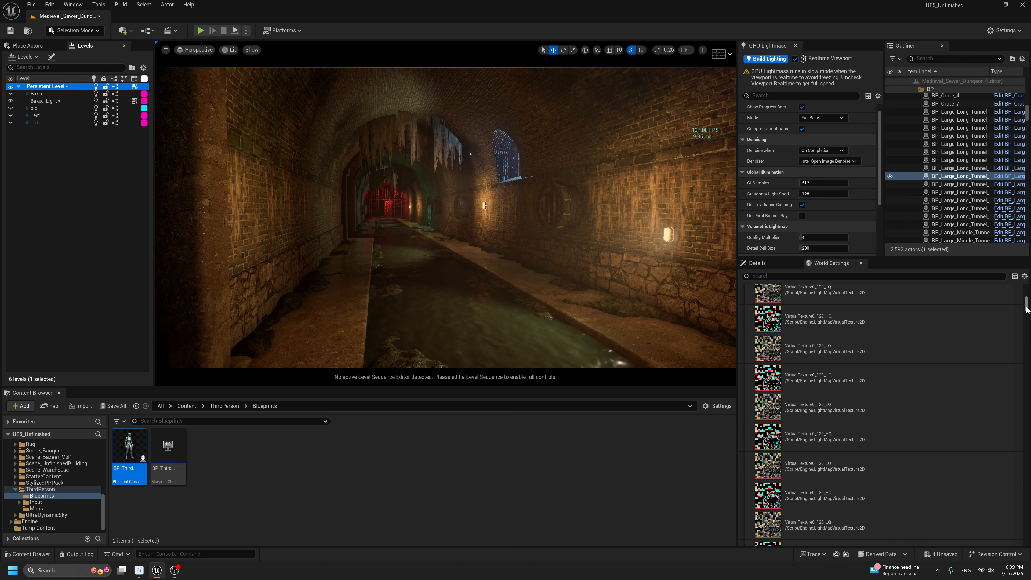
drag(1026, 304, 1028, 335)
scroll(1015, 439, down, 10)
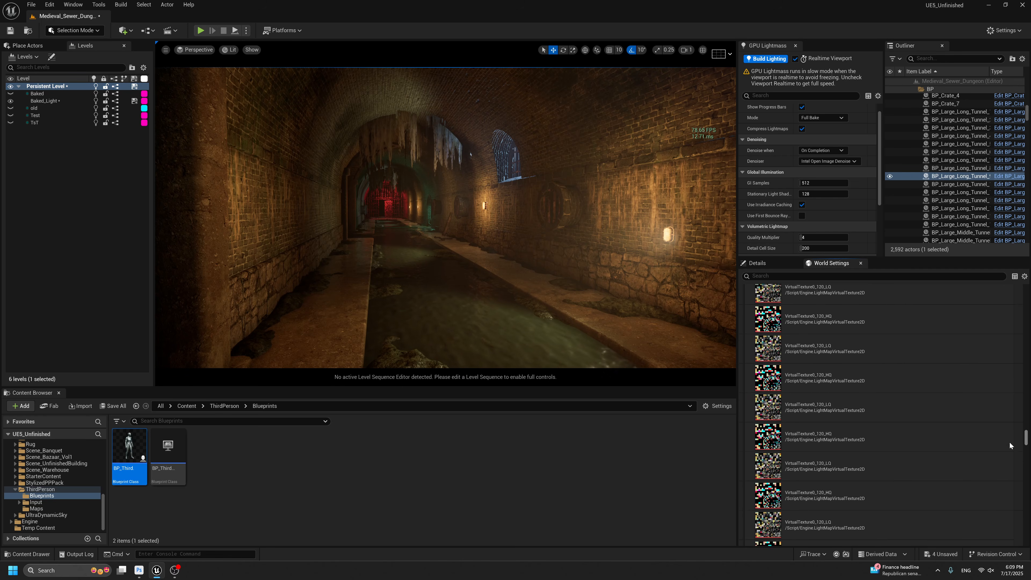
scroll(1004, 407, up, 10)
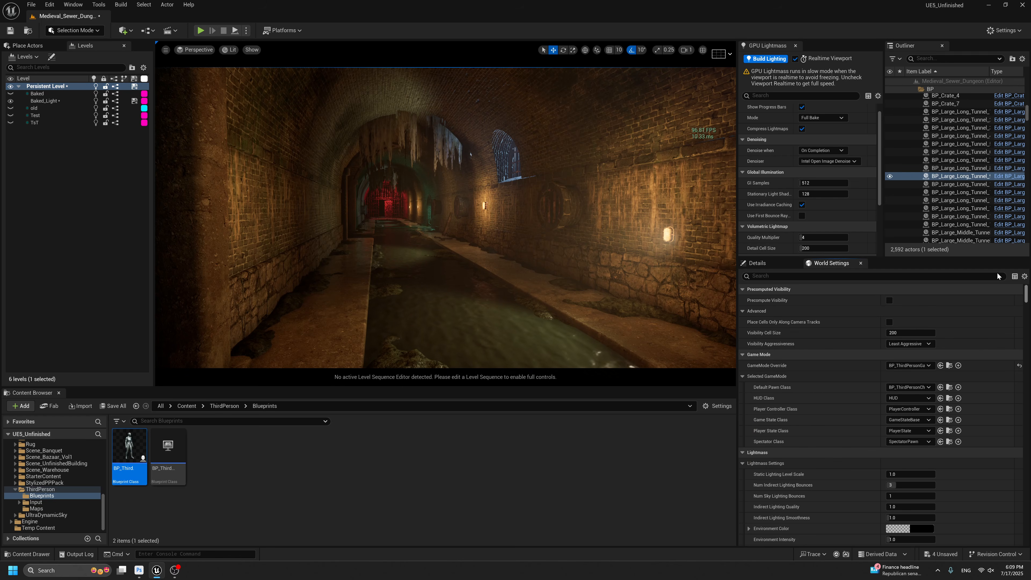
scroll(1007, 345, down, 5)
scroll(1010, 309, up, 10)
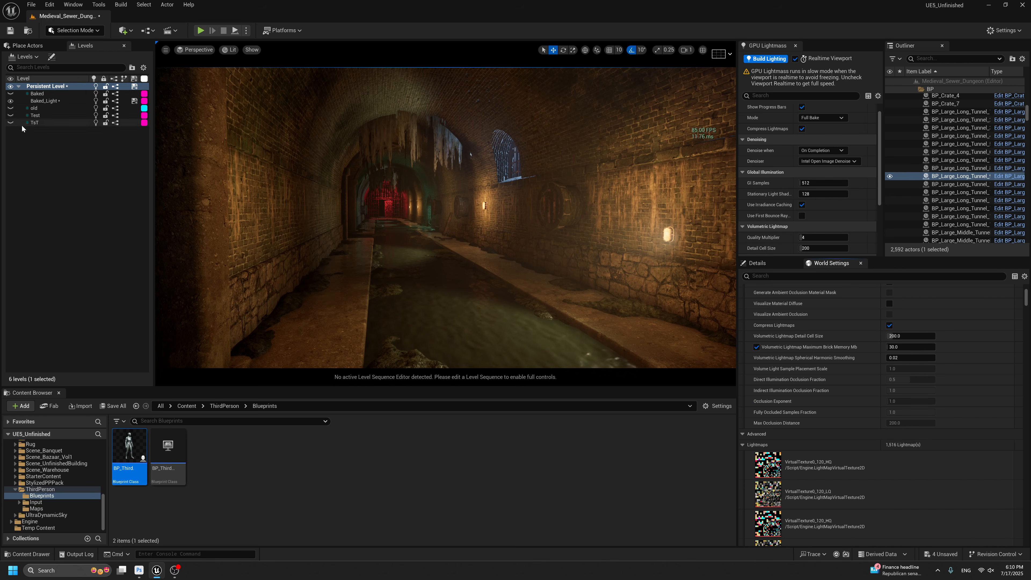
Make Baked_Light the current level again, and save the level changes.
double_click(45, 101)
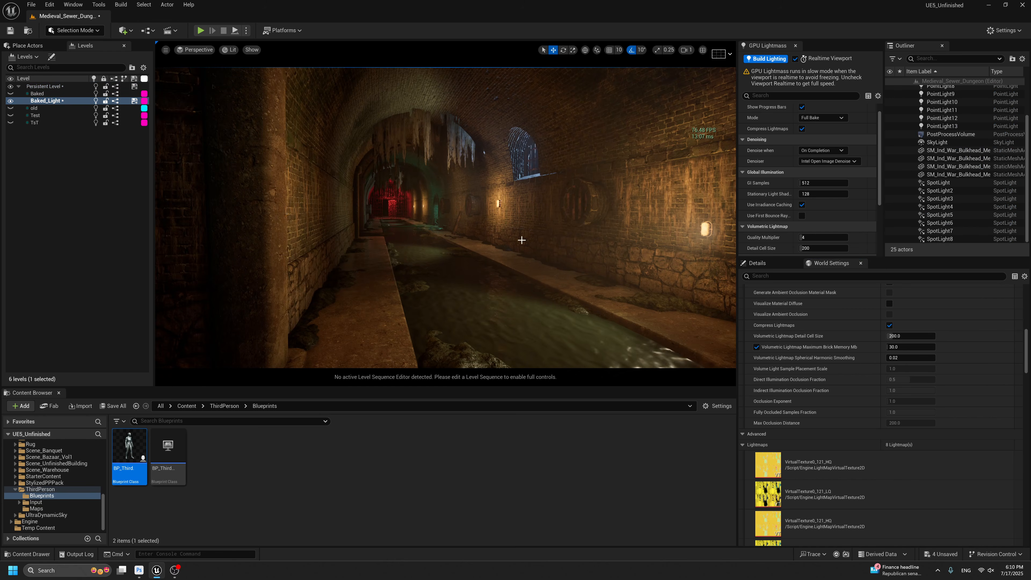
key(g)
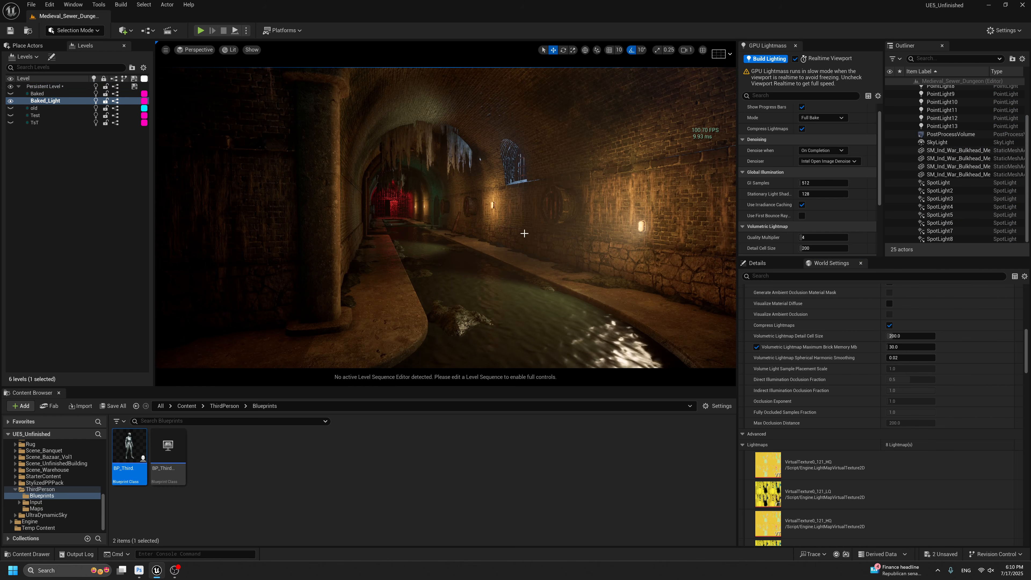
right_drag(531, 263, 613, 241)
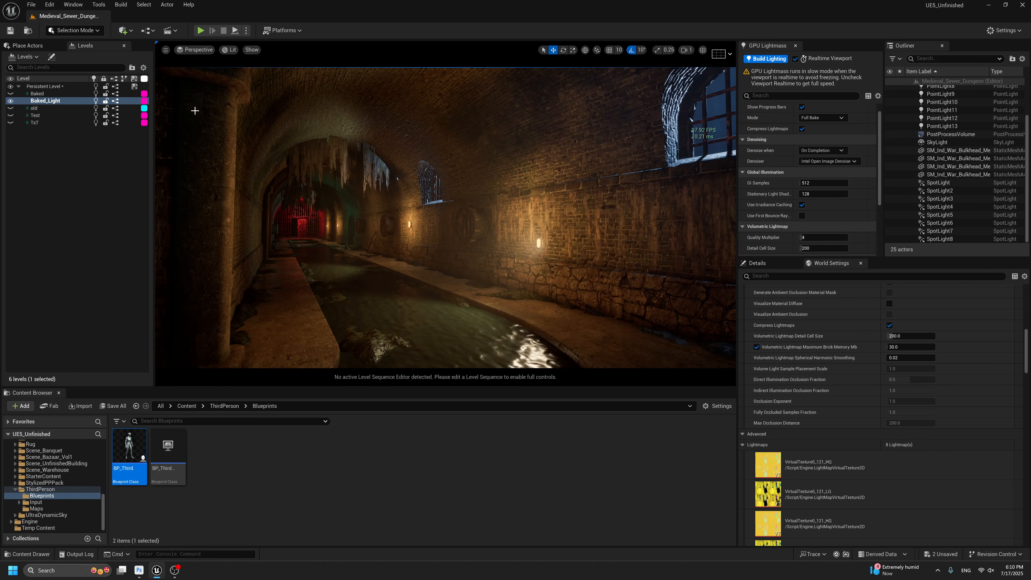
Inspect the tunnel's lighting cost in the Light Complexity view mode, and return the viewport to Lit.
click(230, 50)
mouse_move(281, 176)
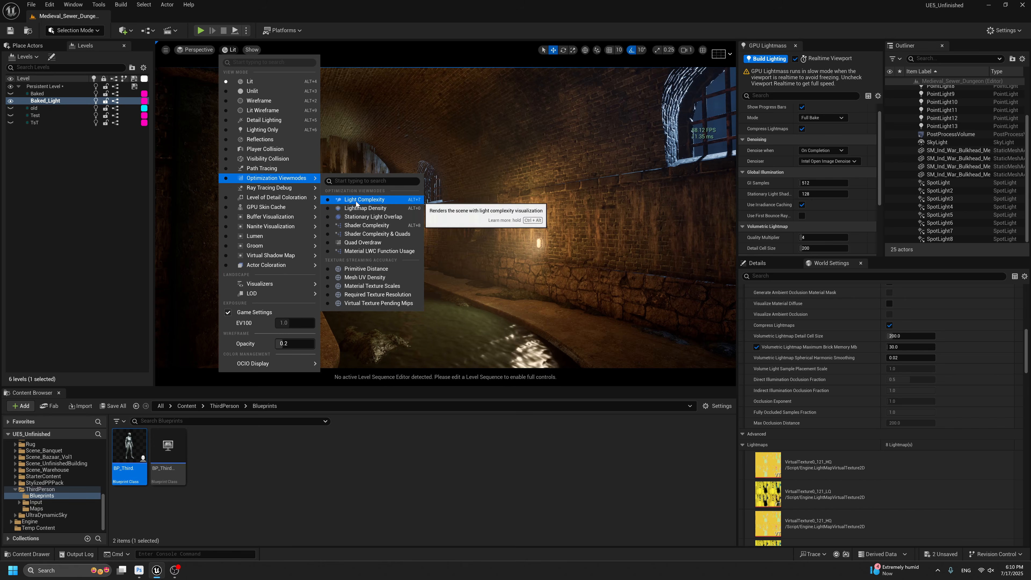
click(357, 201)
key(g)
key(g)
mouse_move(439, 246)
right_down()
mouse_move(423, 281)
mouse_move(483, 271)
mouse_move(452, 264)
mouse_move(445, 251)
right_up()
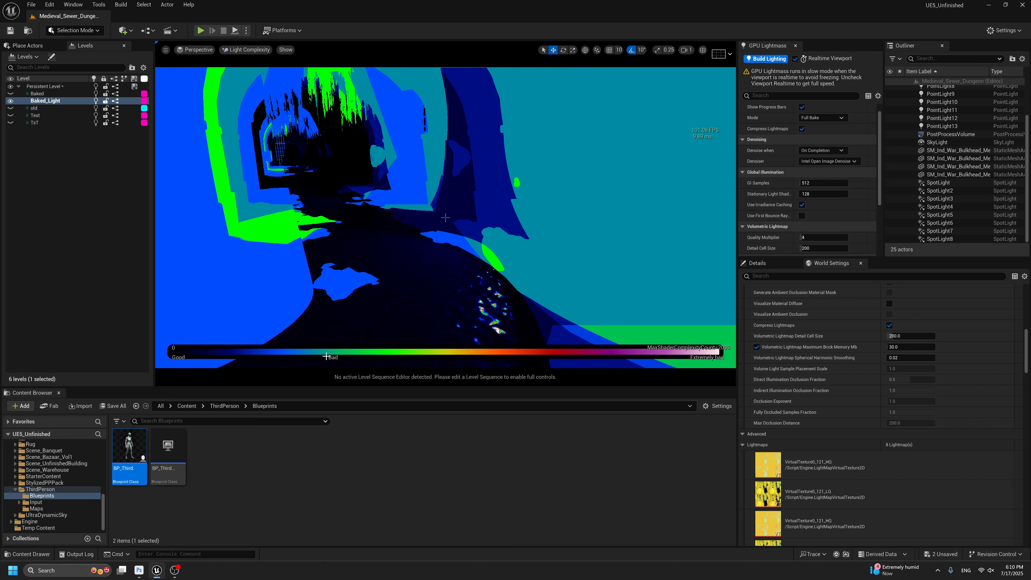
right_drag(519, 252, 502, 237)
key(g)
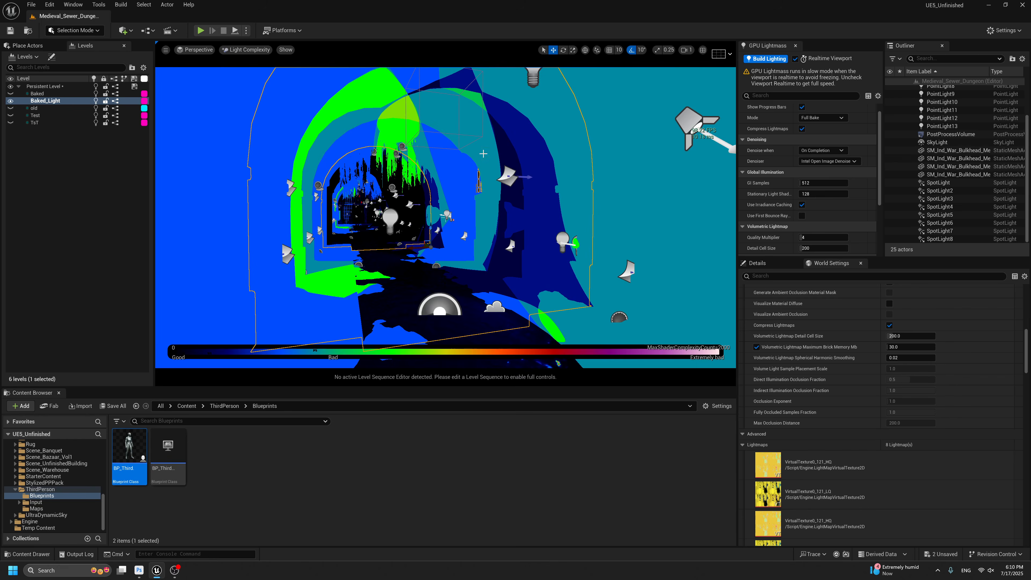
right_drag(520, 127, 517, 98)
key(g)
key(g)
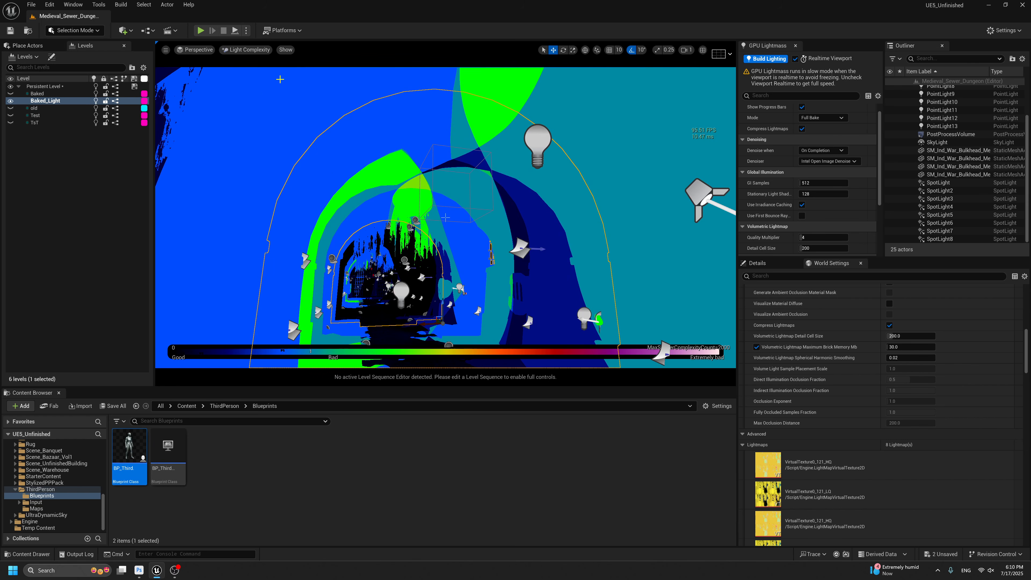
click(243, 50)
click(244, 87)
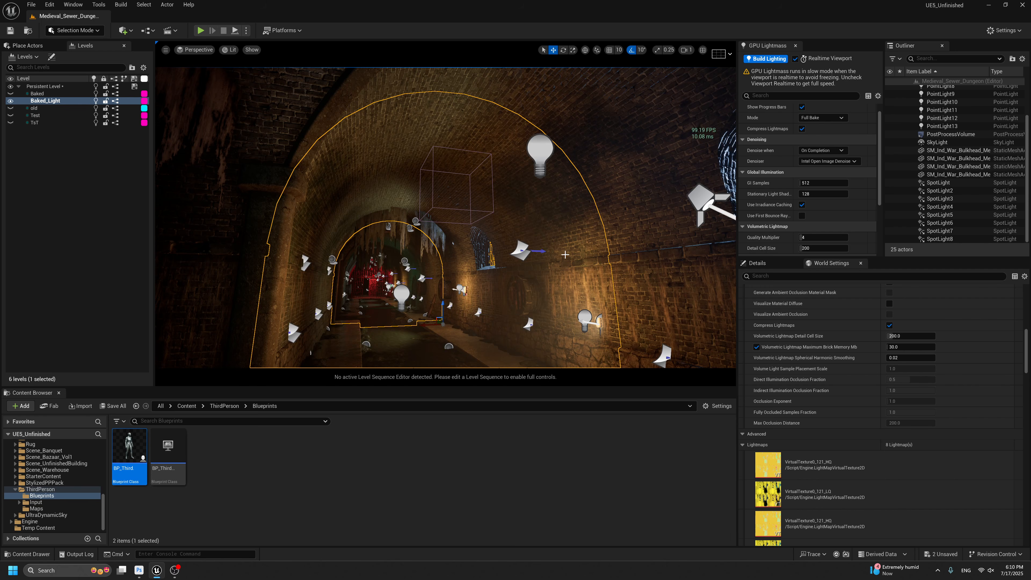
key(g)
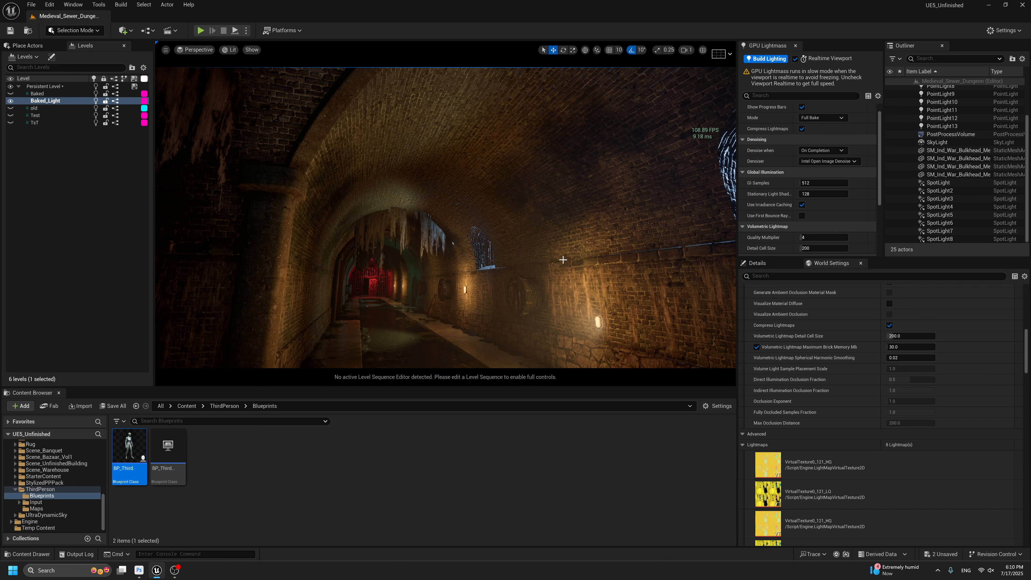
Select the point light at the nearest wall lamp in the tunnel and examine its mobility and light settings.
click(755, 263)
right_drag(542, 241, 554, 267)
key(g)
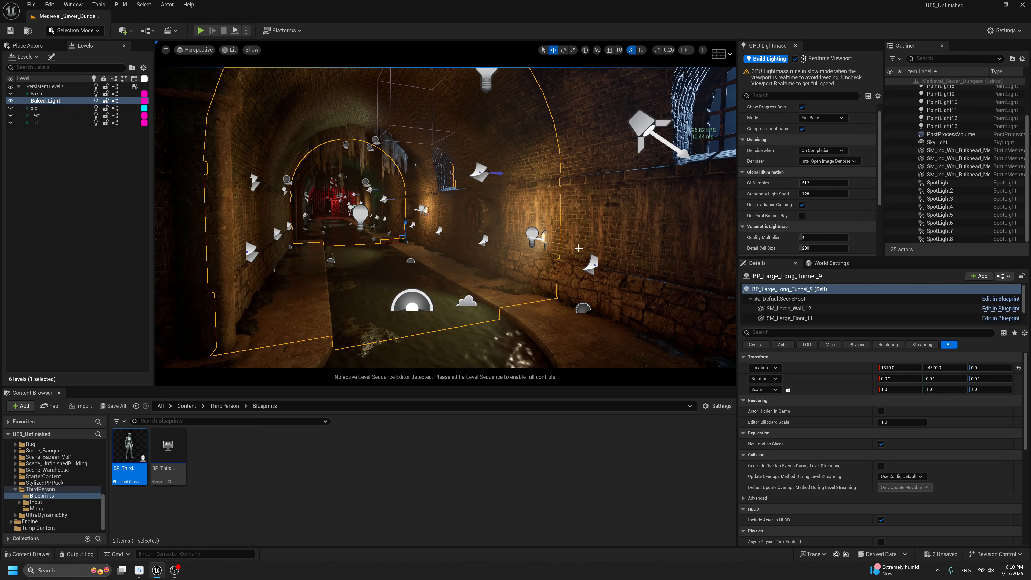
click(544, 238)
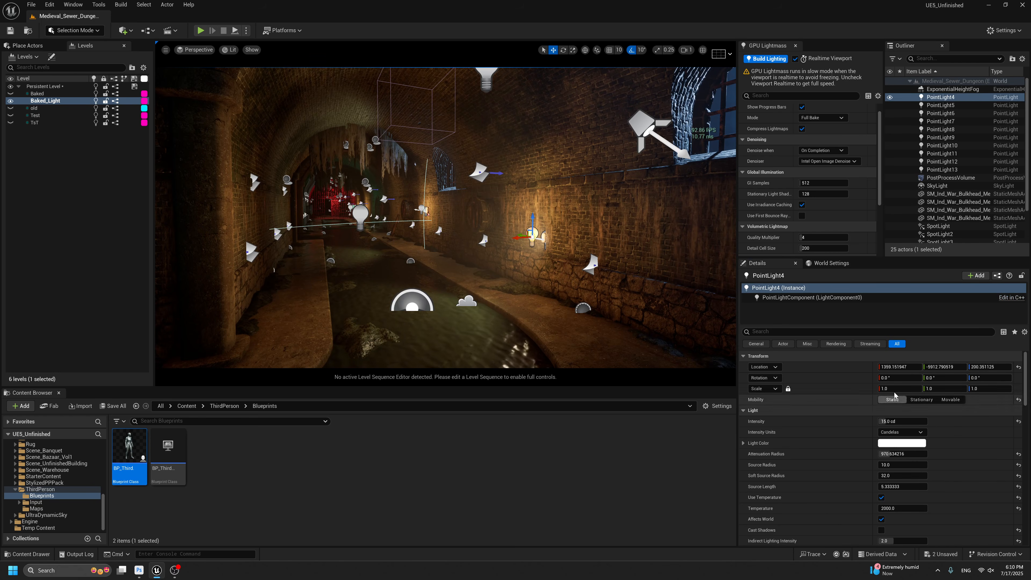
right_drag(544, 238, 530, 245)
key(g)
key(g)
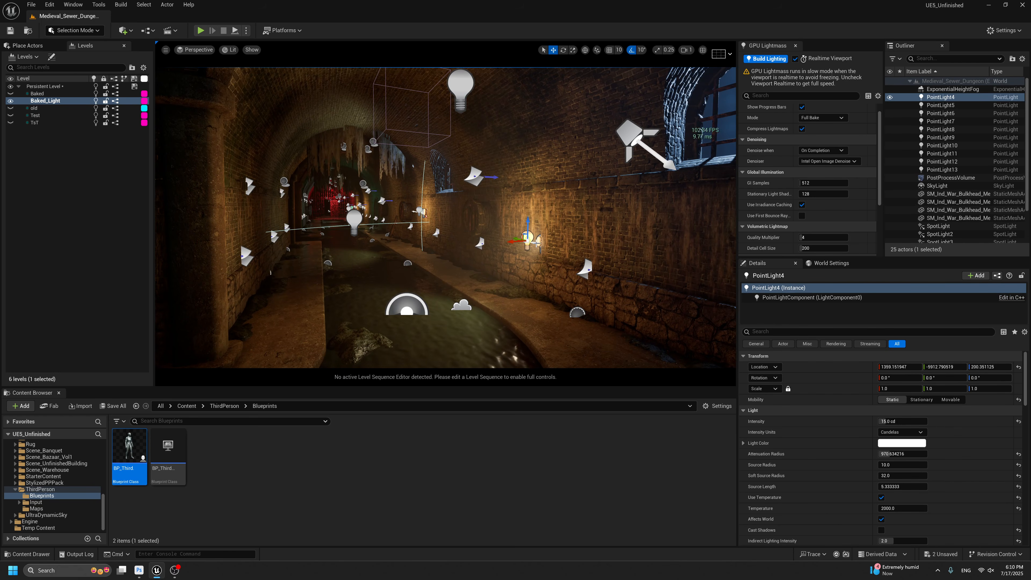
Inspect the baked lighting around the nearest wall lamp with Game View on and off, keeping the viewport in Lit mode.
scroll(539, 246, up, 3)
key(g)
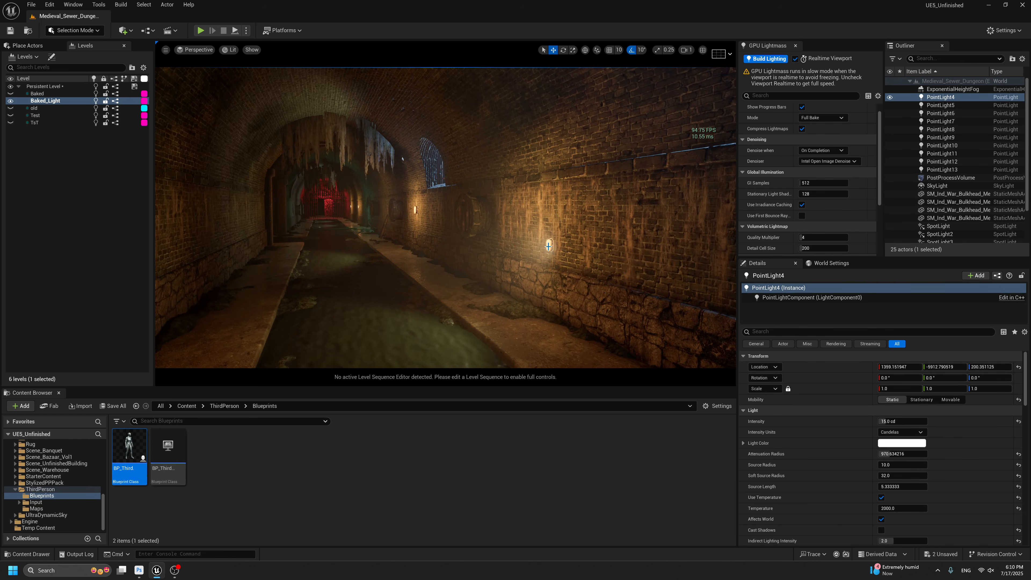
key(g)
key(g)
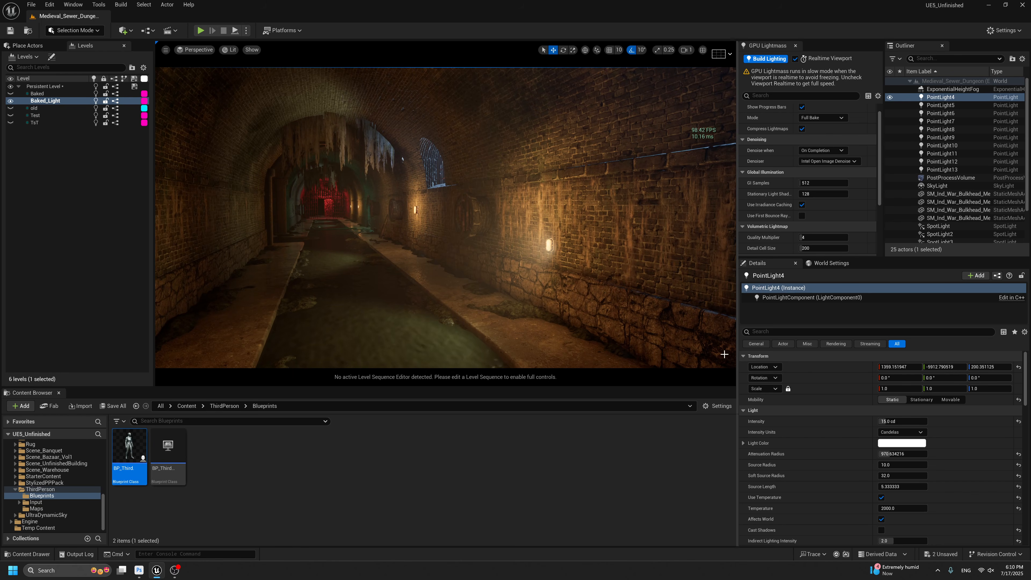
key(g)
click(230, 49)
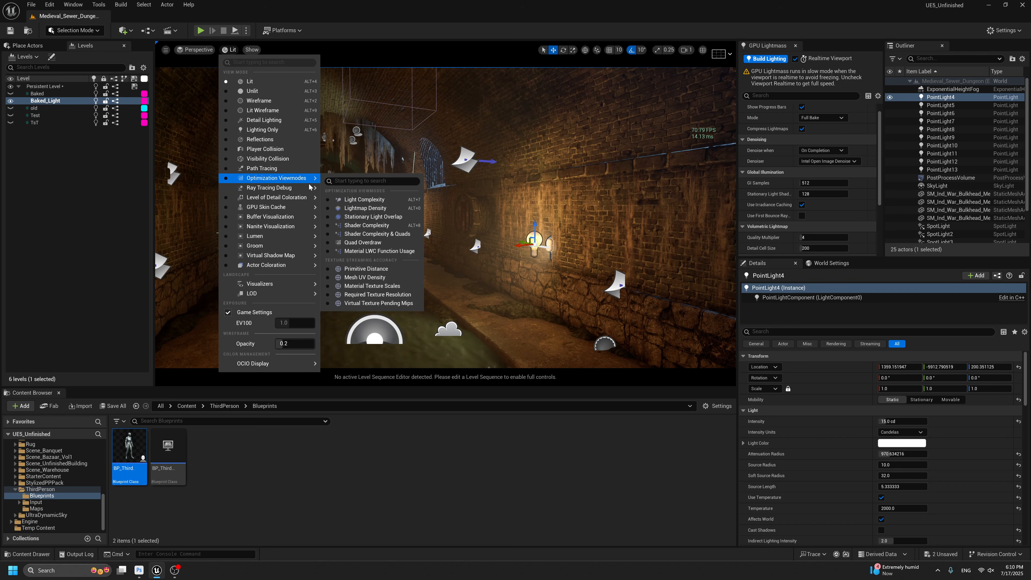
middle_drag(590, 249, 591, 251)
right_drag(612, 259, 587, 256)
key(g)
key(g)
scroll(612, 258, down, 4)
key(g)
middle_drag(613, 259, 610, 260)
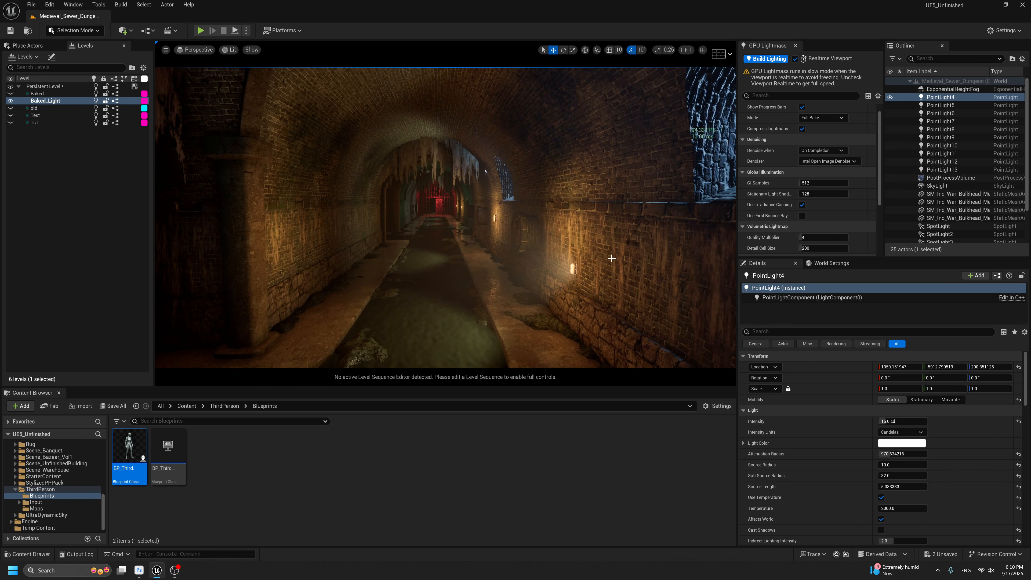
Examine the light placement farther down the tunnel and back near the wall lamp, then leave the scene in Game View without editor icons.
key(g)
middle_drag(519, 248, 534, 277)
scroll(534, 276, up, 3)
scroll(534, 277, up, 2)
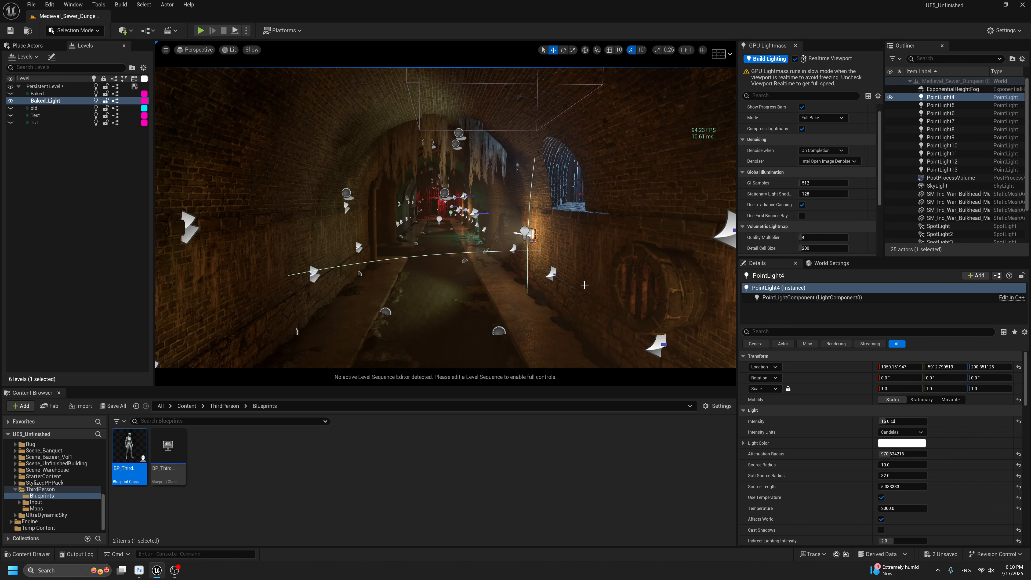
key(g)
key(g)
key(g)
key(s)
mouse_move(528, 239)
right_down()
mouse_move(529, 248)
mouse_move(529, 240)
right_up()
key(s)
key(g)
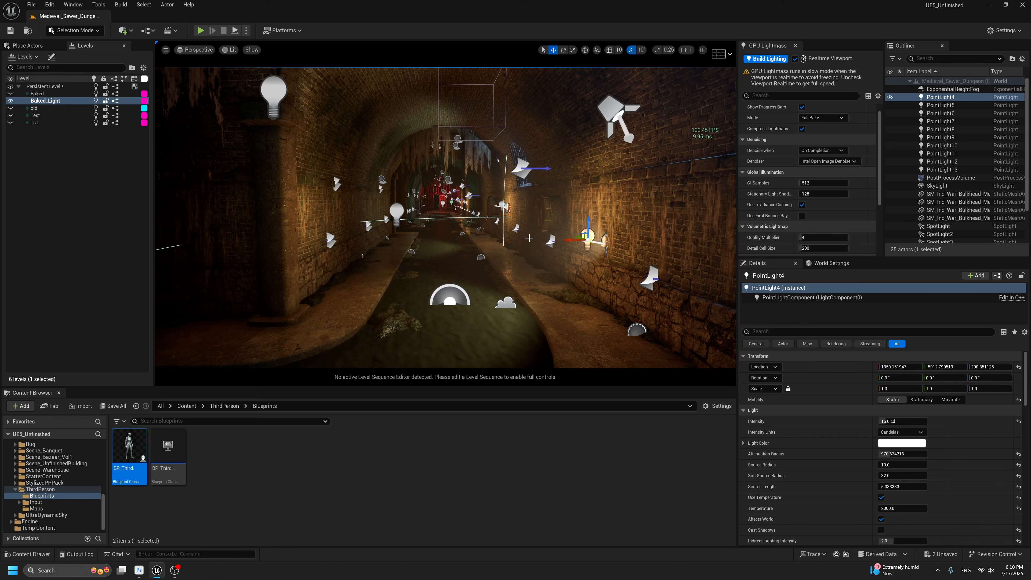
middle_drag(540, 245, 560, 249)
right_drag(561, 248, 568, 245)
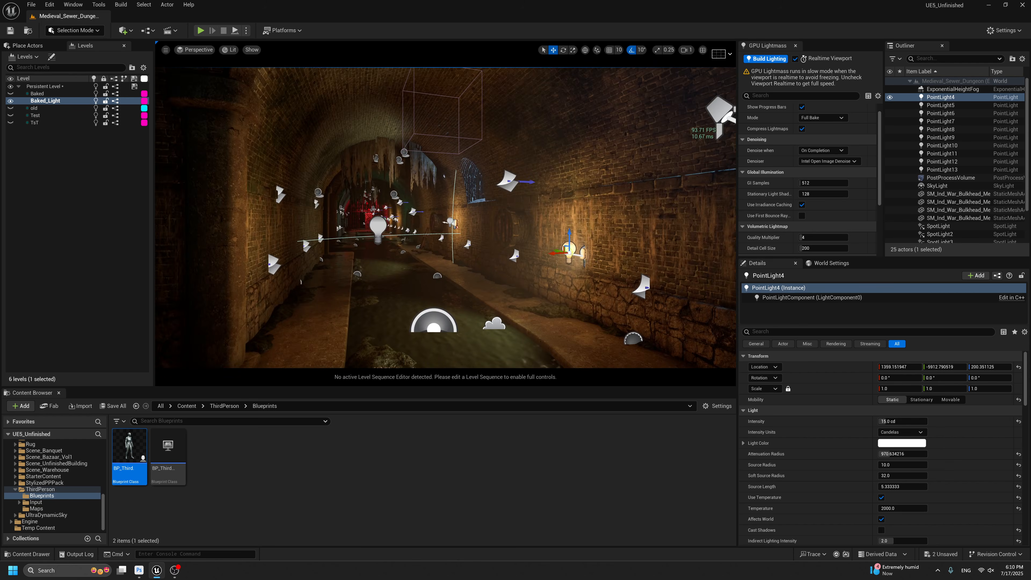
key(g)
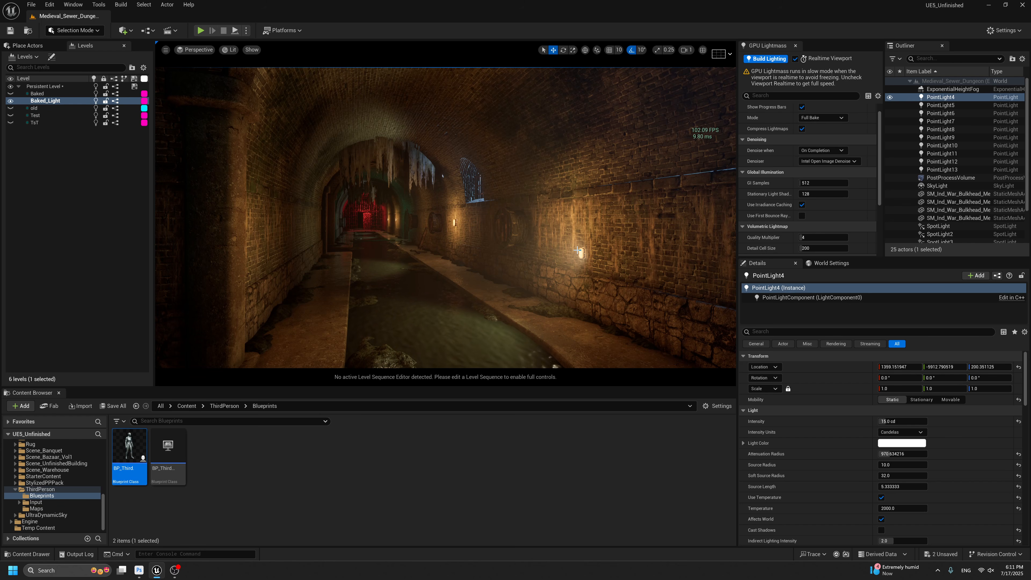
middle_drag(522, 252, 517, 236)
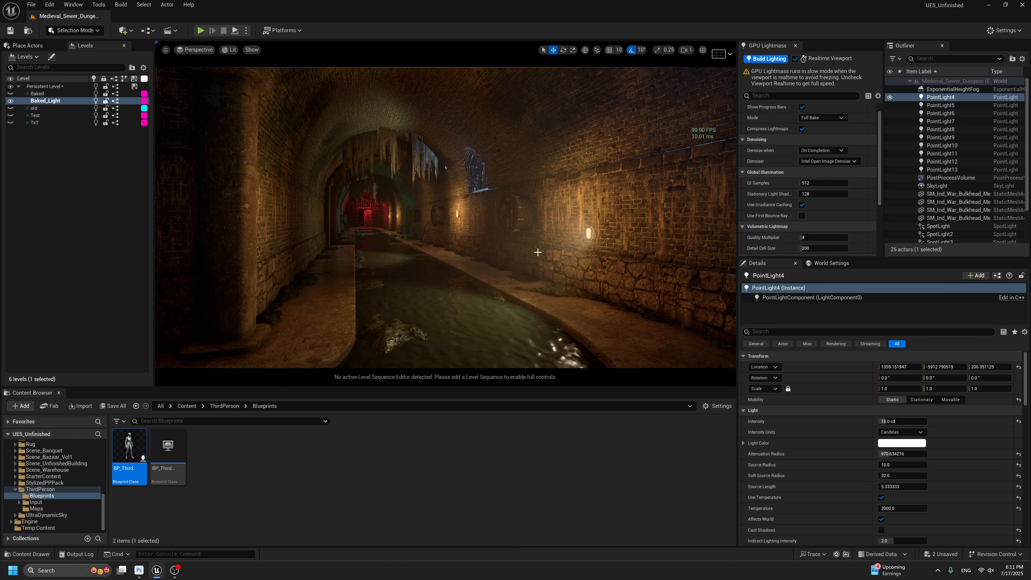